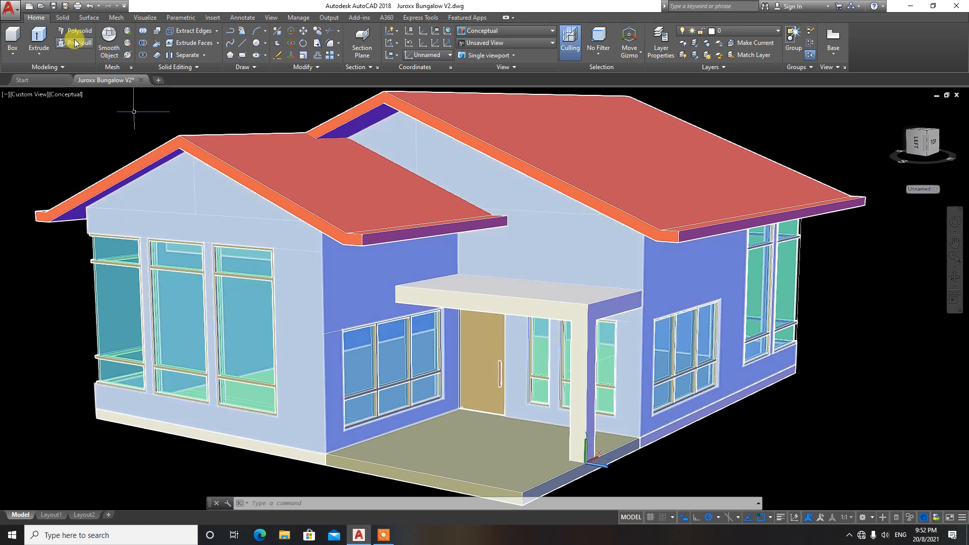
Create a new drawing from the acad template and turn off the grid display
click(10, 8)
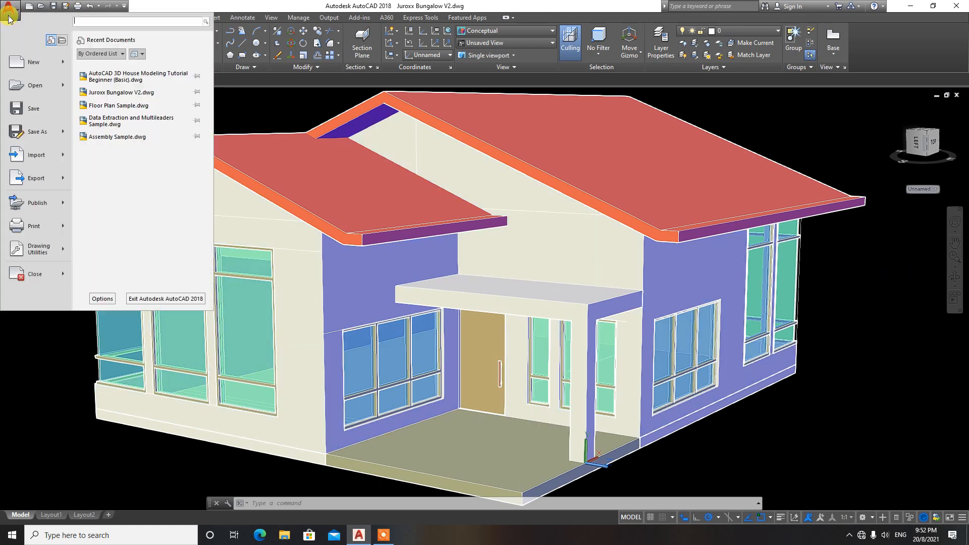
click(33, 62)
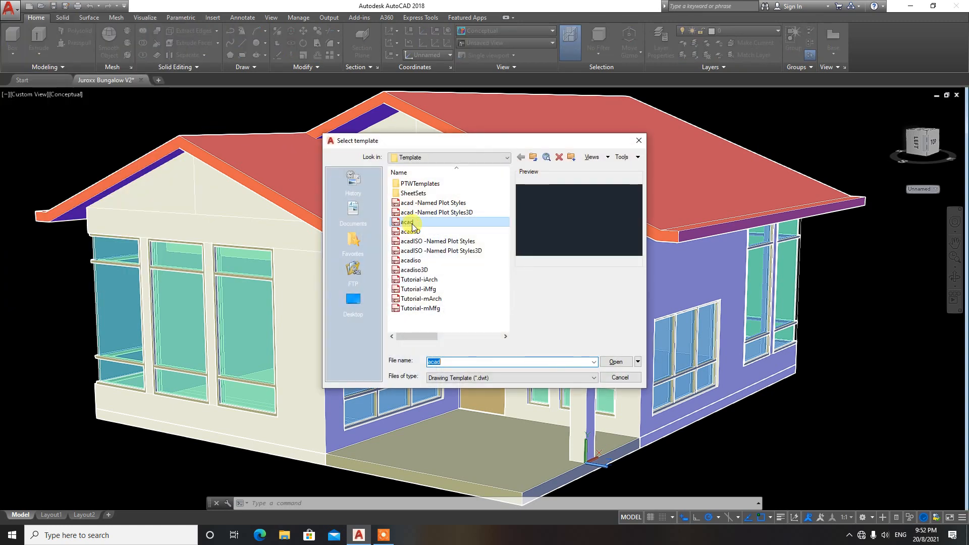
double_click(413, 222)
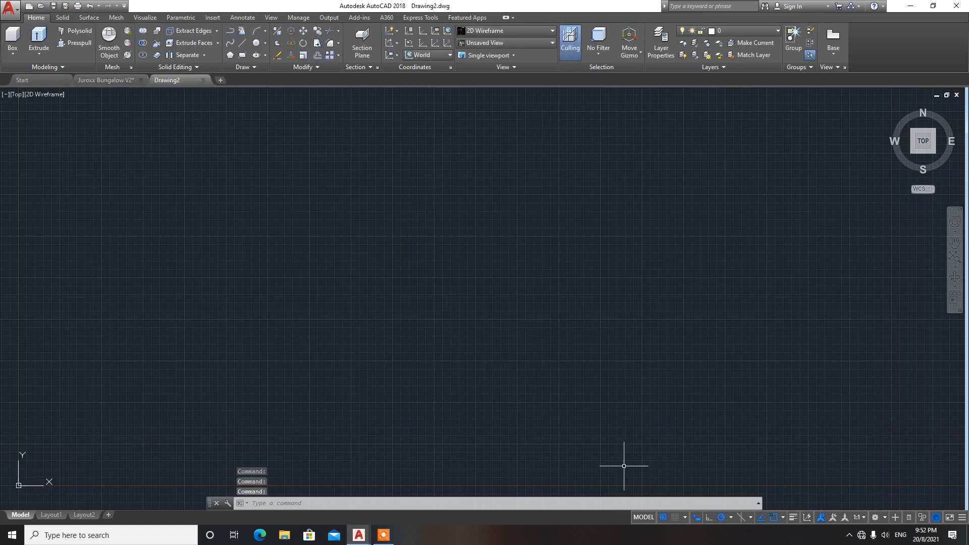
click(663, 517)
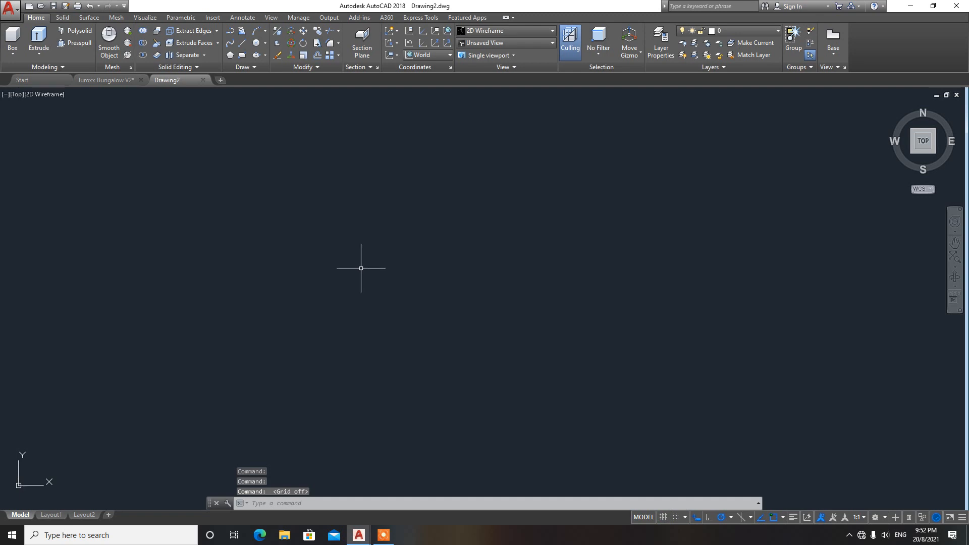
Set the drawing's insertion scale units to Millimeters
text(UNITS)
key(Return)
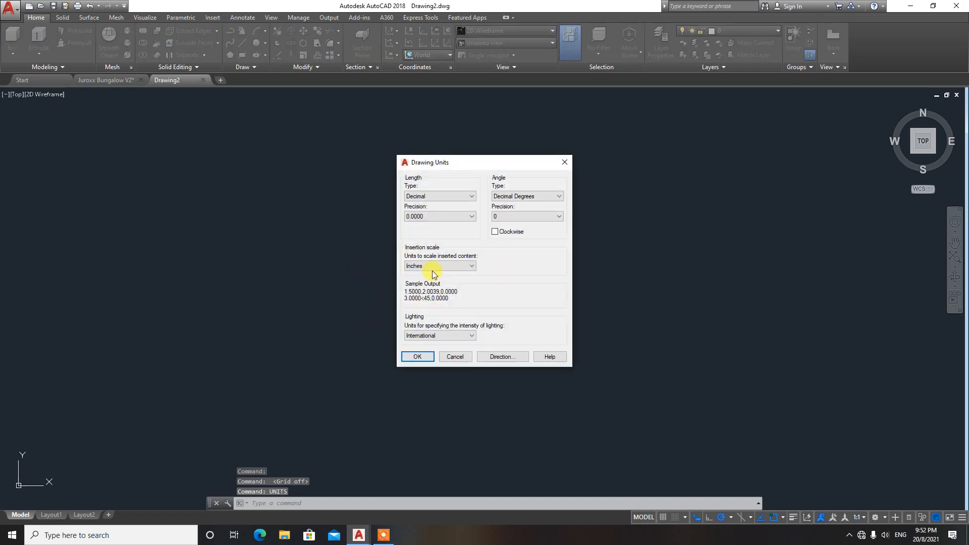
click(433, 273)
click(437, 310)
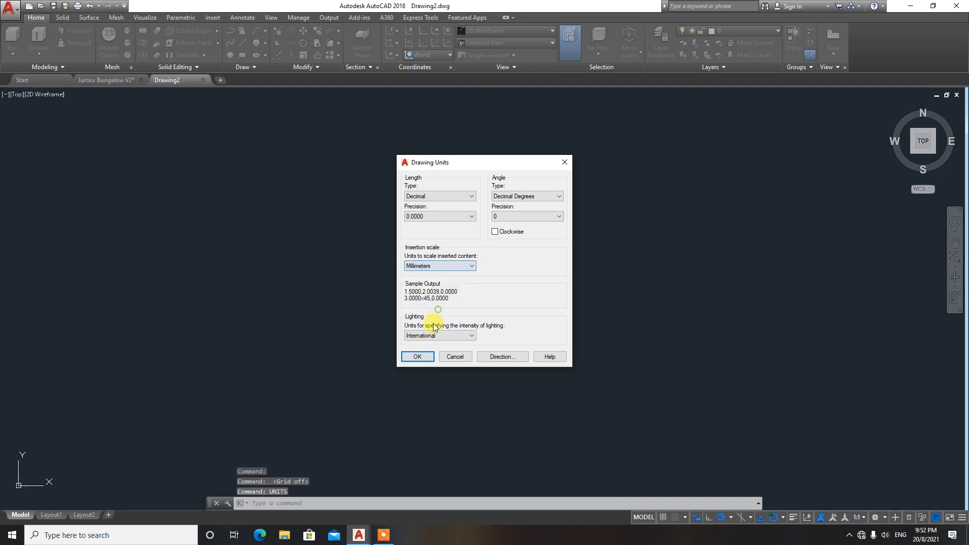
click(422, 357)
Set the model space limits with lower left corner 0,0 and upper right corner 10000,10000
text(L)
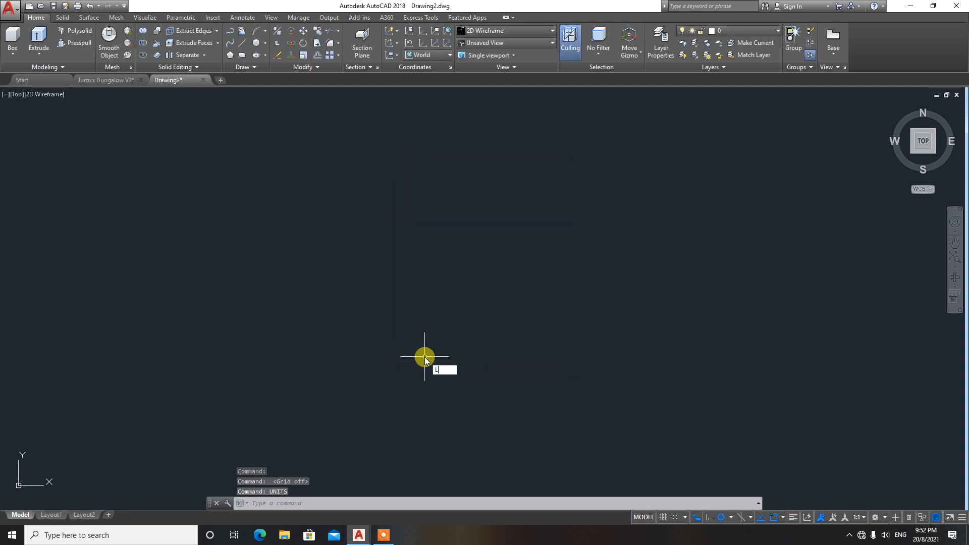
text(IMIT)
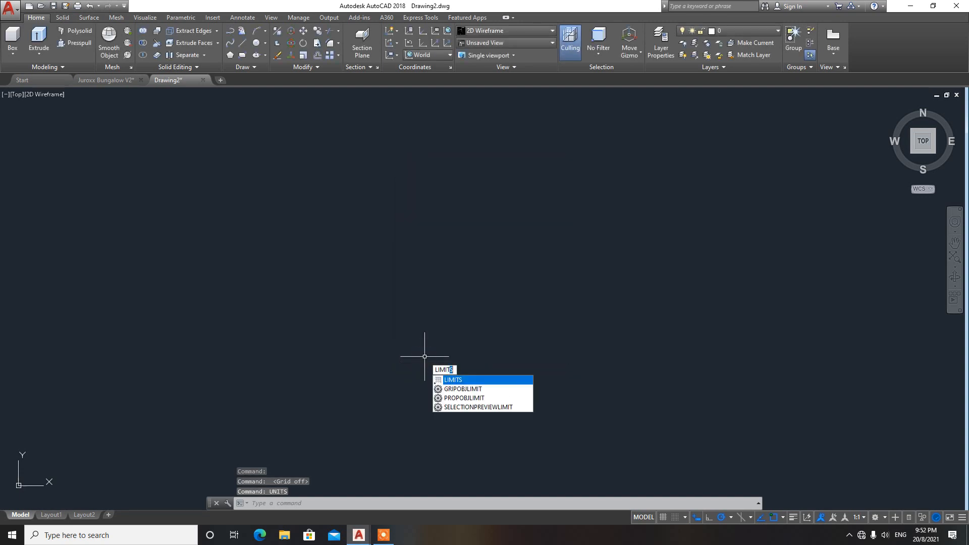
text(S)
key(Return)
text(0)
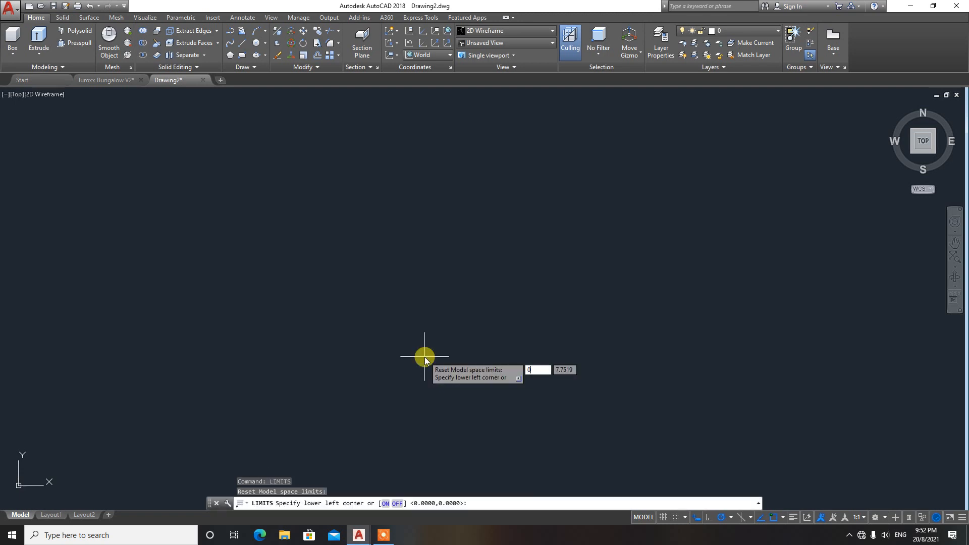
text(,0)
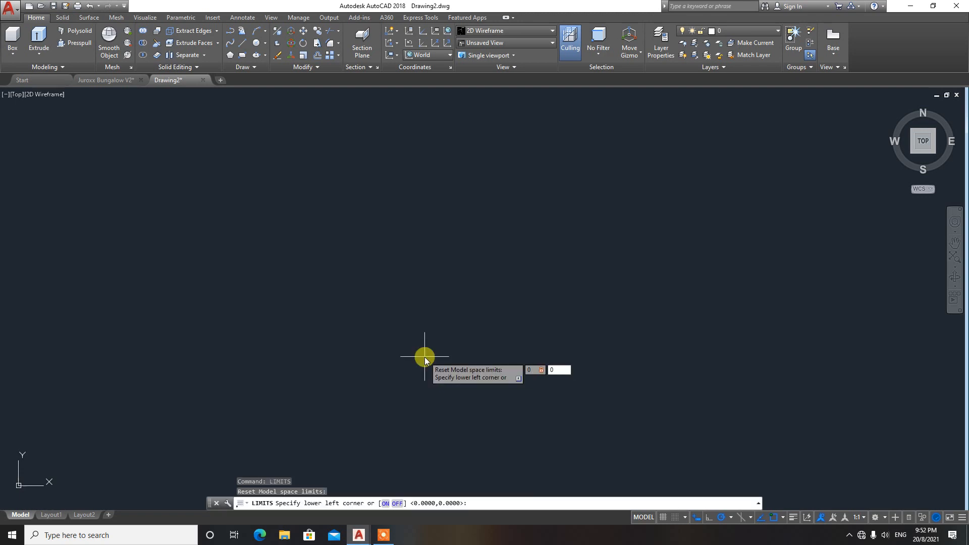
key(Return)
text(100)
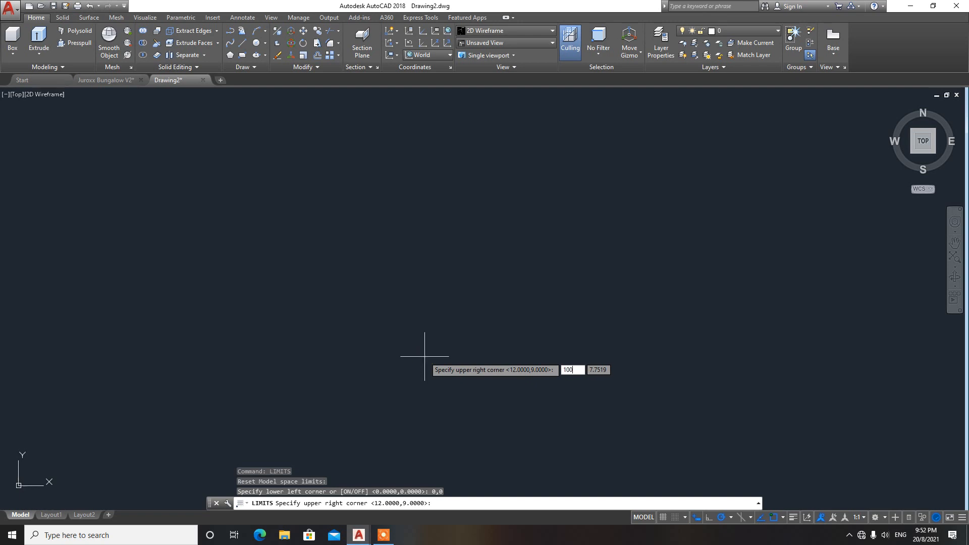
text(001)
key(BackSpace)
key(Tab)
text(1)
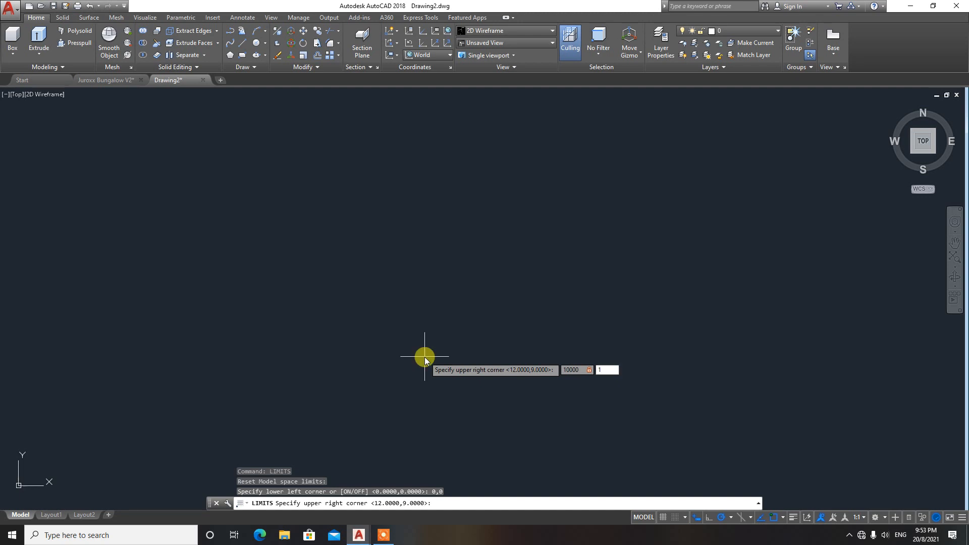
text(0000)
key(Return)
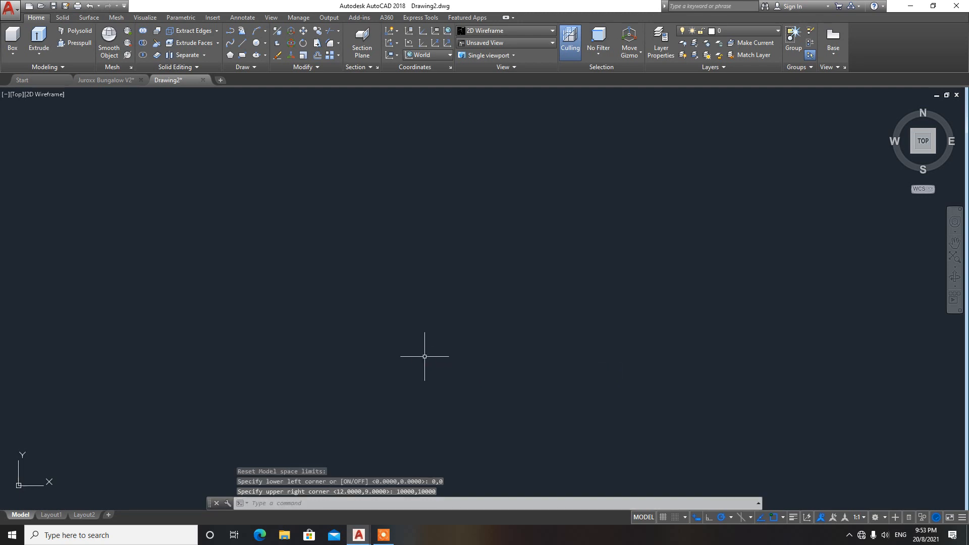
Zoom to All so the new limits fit the display, and switch to the preset Top view
text(z)
key(Return)
text(a)
key(Return)
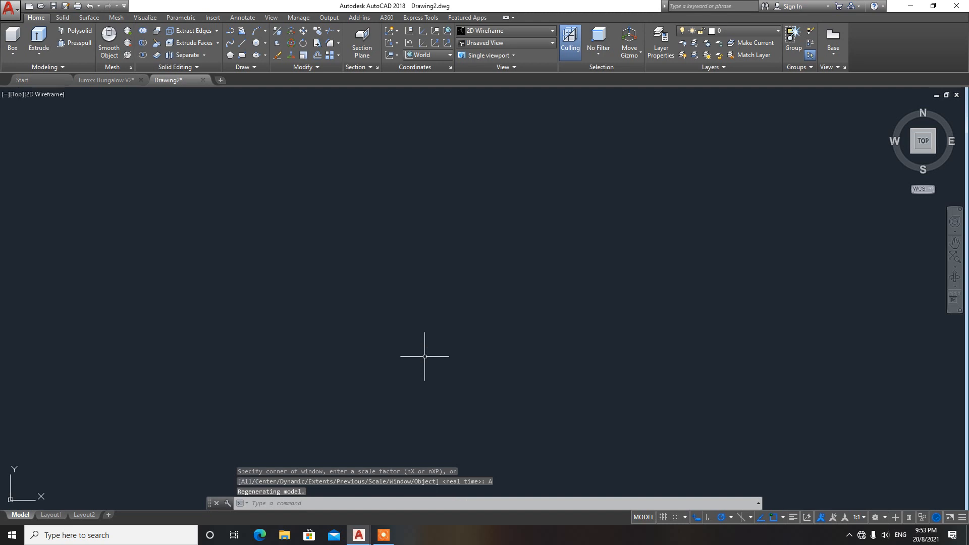
click(485, 42)
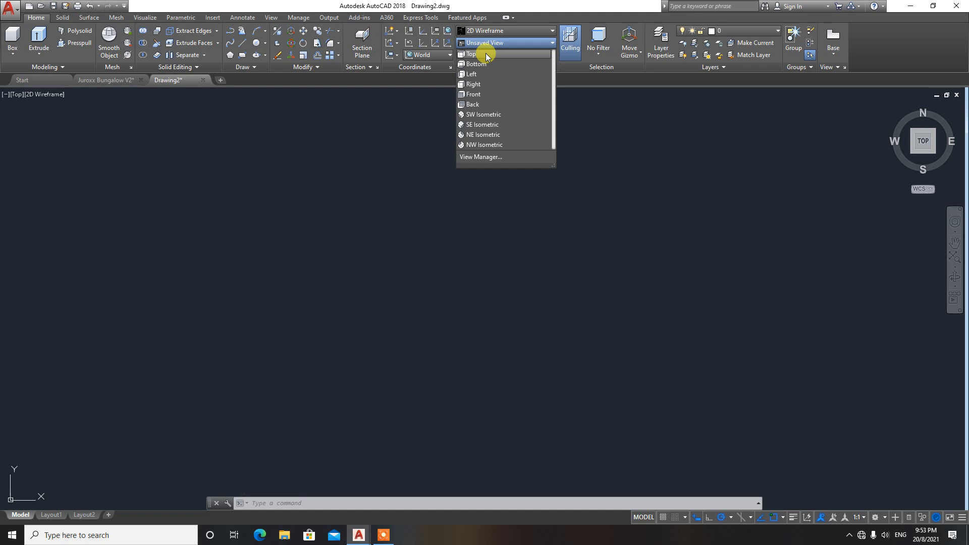
click(486, 54)
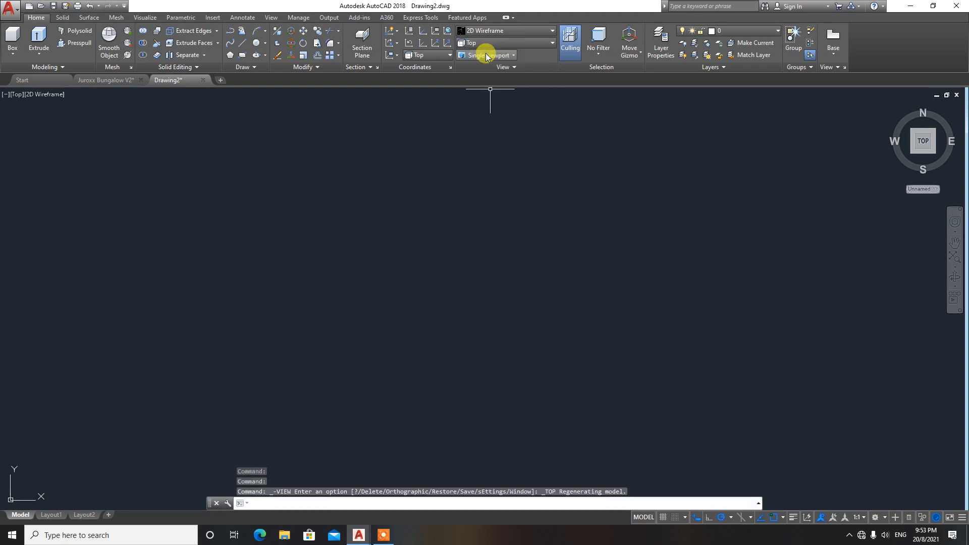
Look at the finished house model in Juroxx Bungalow V2.dwg and return to Drawing2.dwg
mouse_move(359, 535)
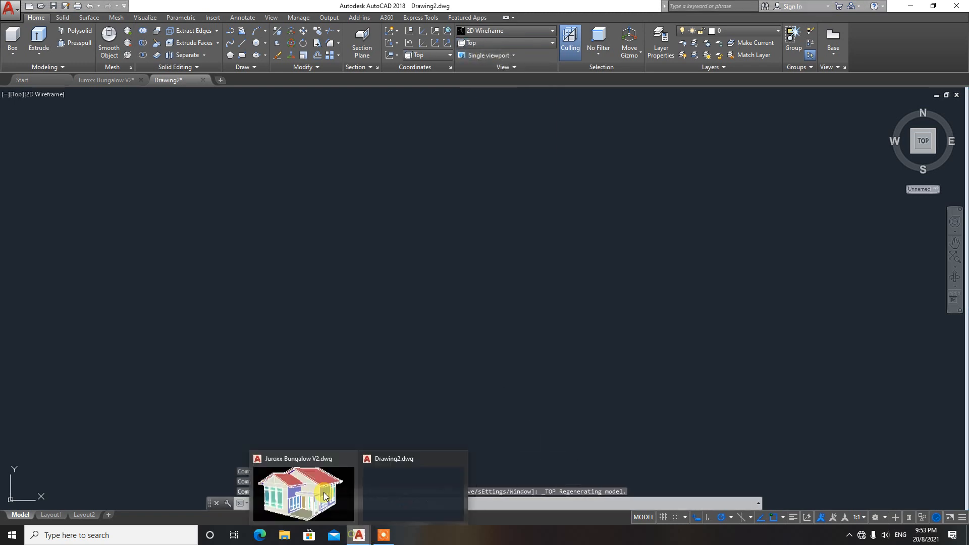
click(325, 497)
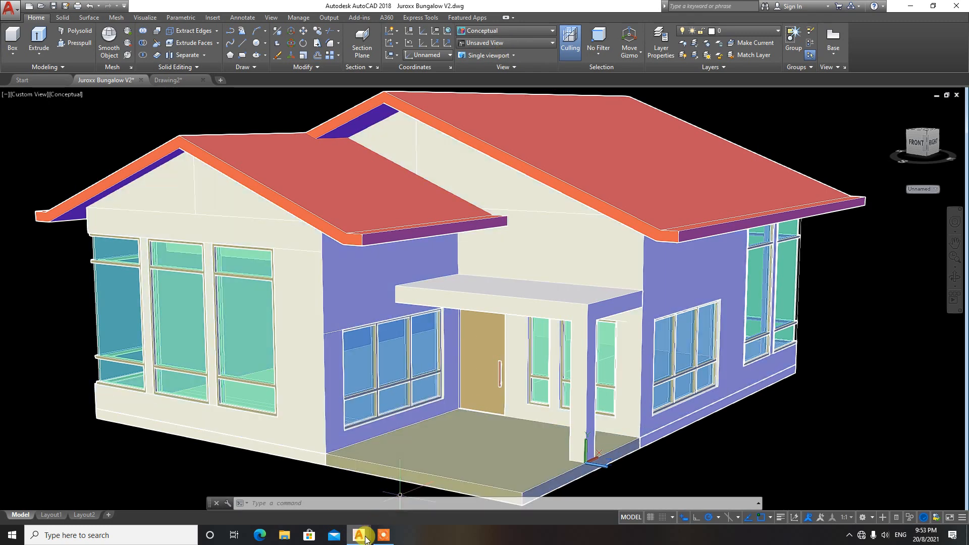
mouse_move(366, 539)
click(401, 467)
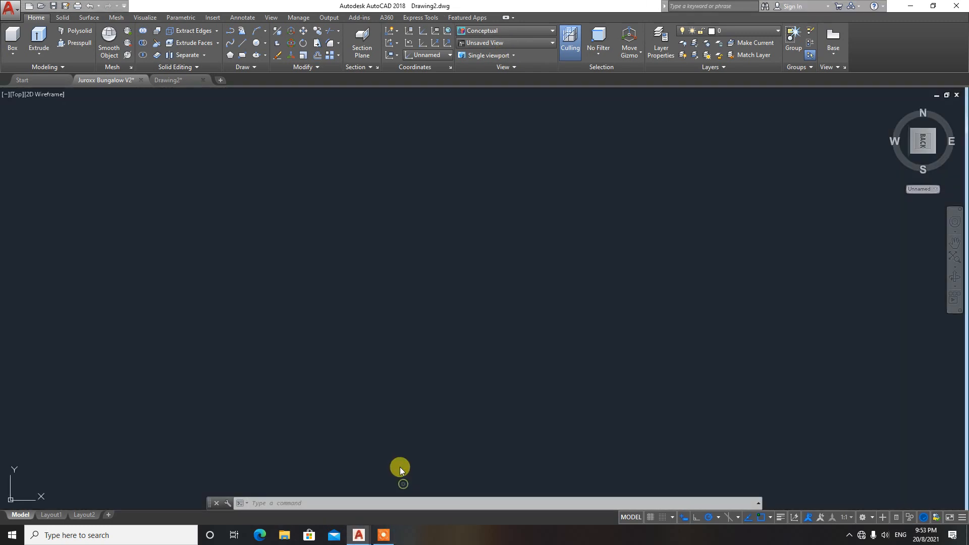
Restore the Top view and begin a polyline house outline with a 10000 mm segment rightward and an 8000 mm segment downward
click(513, 44)
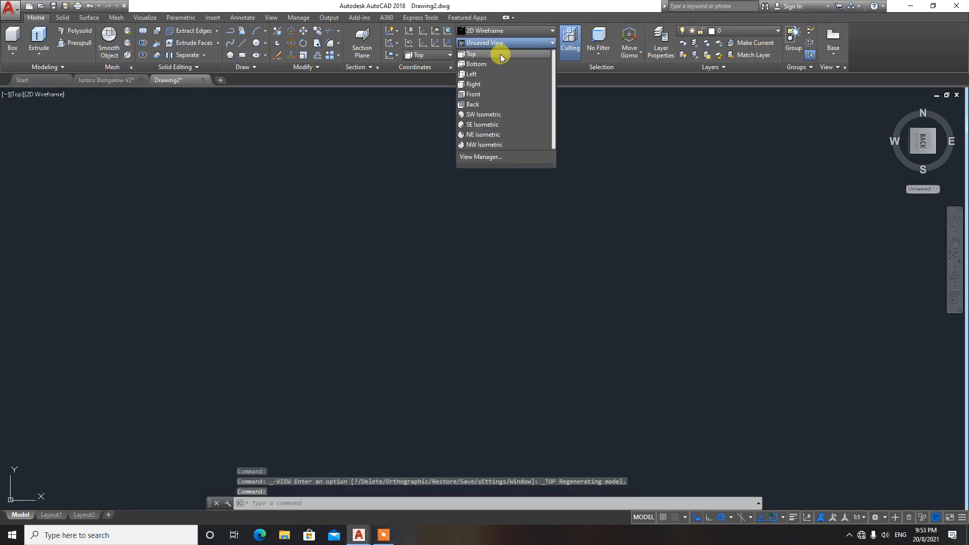
click(501, 53)
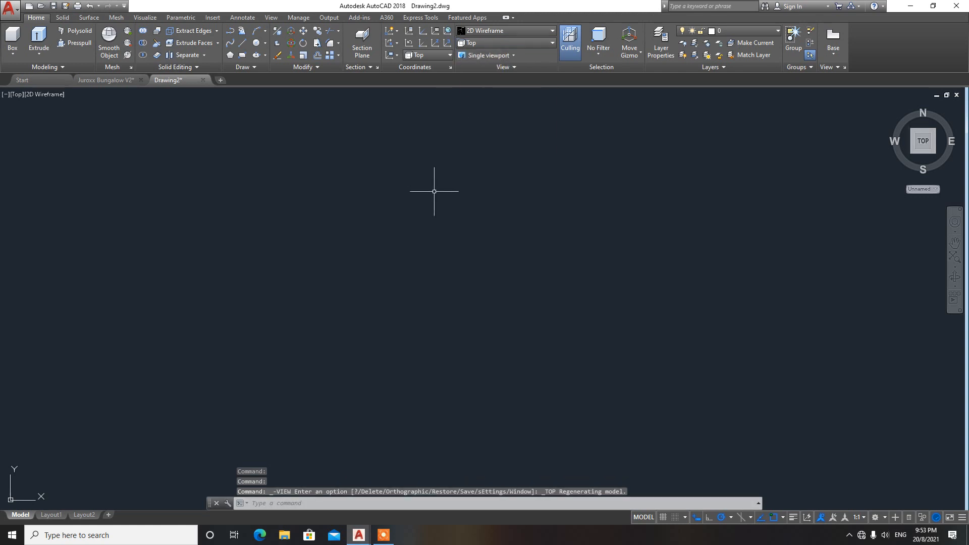
text(pl)
key(Return)
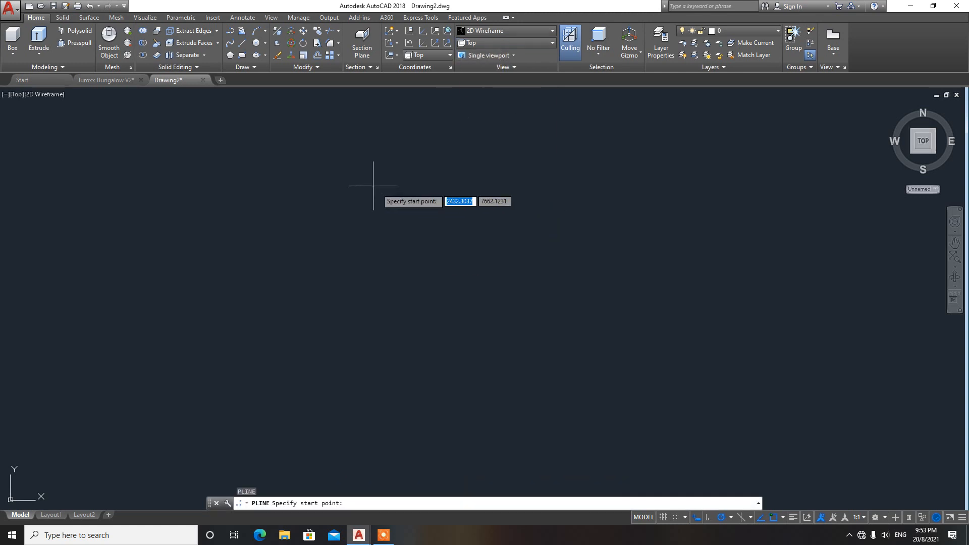
click(296, 172)
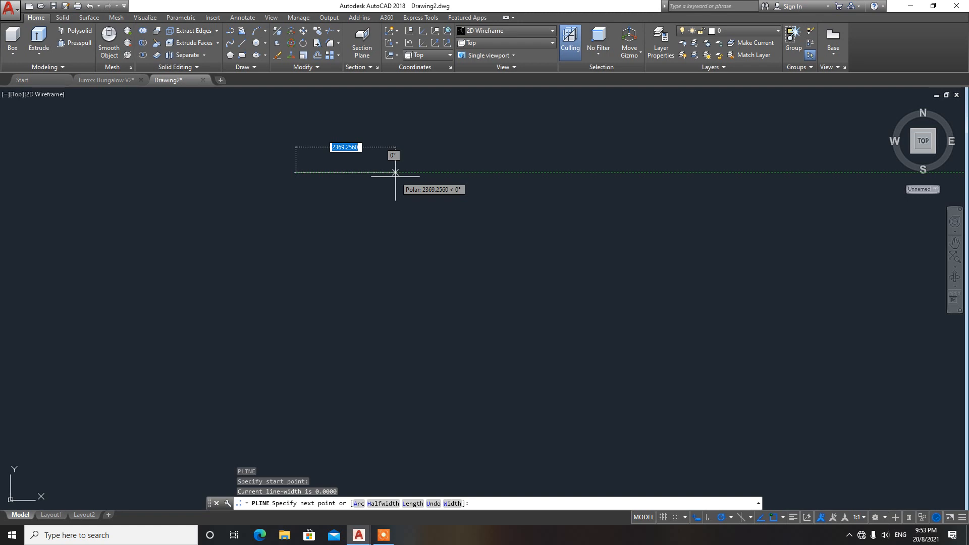
text(1000)
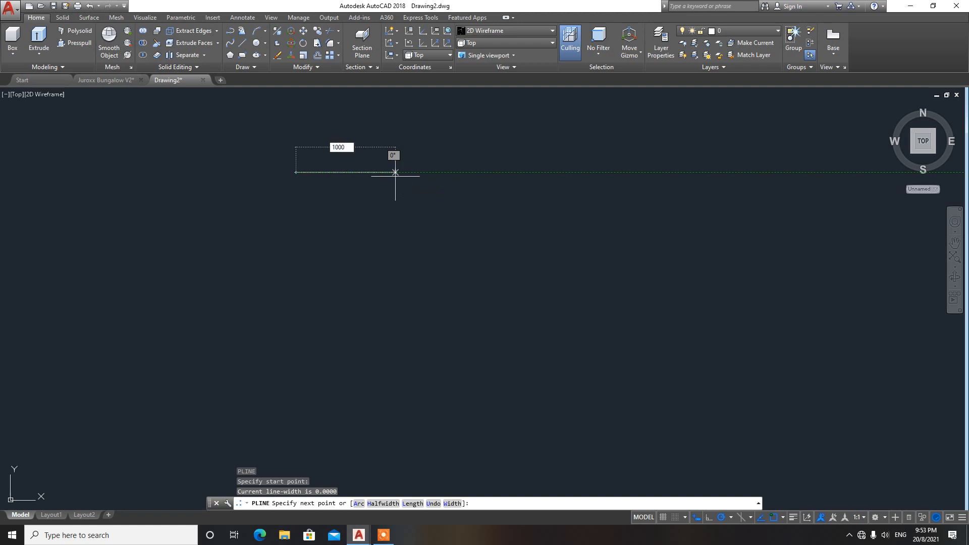
text(0)
key(Return)
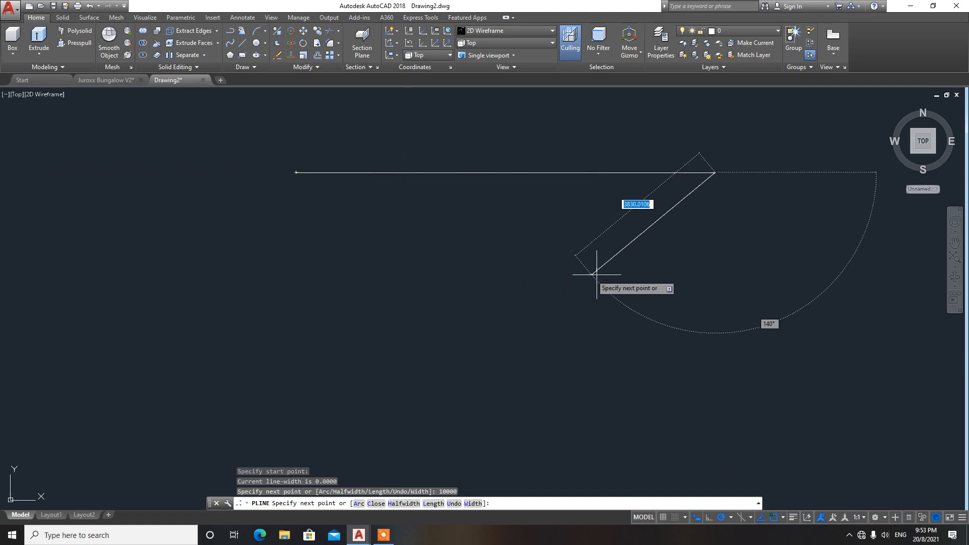
text(80000)
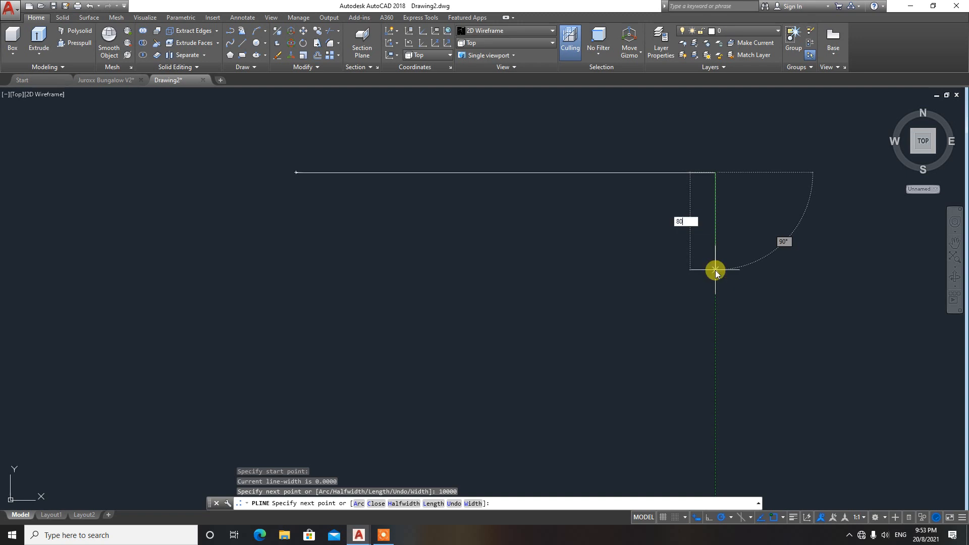
key(Return)
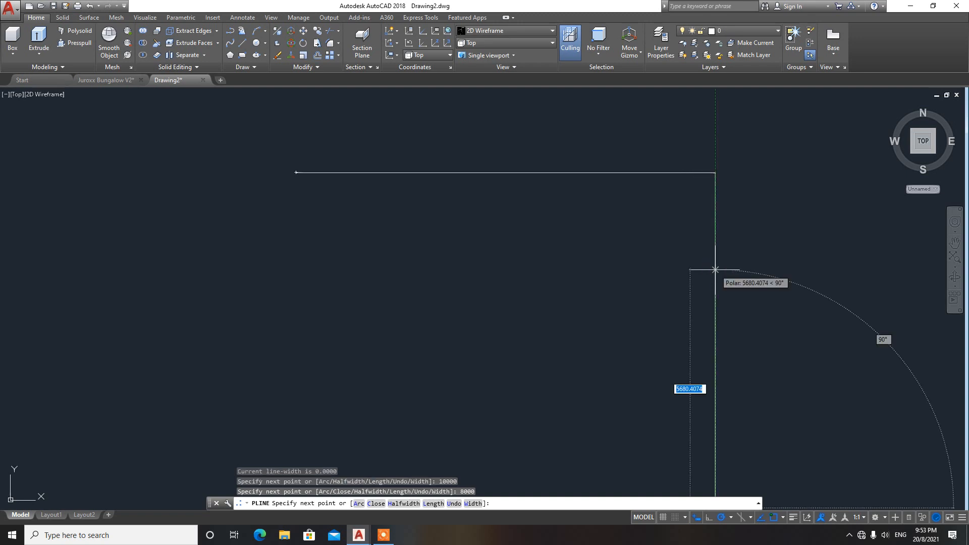
Continue the outline 4000 mm left and 4000 mm down, run it left in line with the start point, and close it there
scroll(713, 274, down, 4)
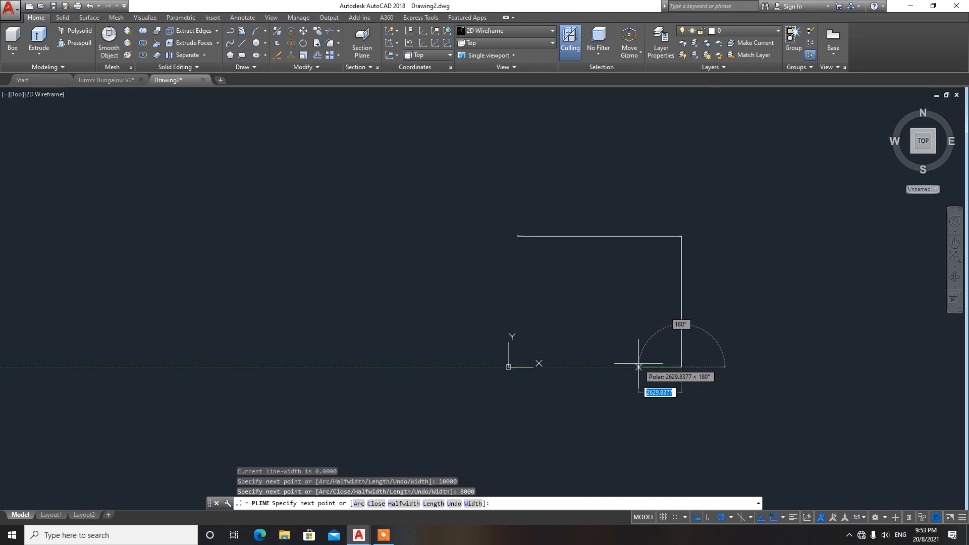
text(4000)
key(Return)
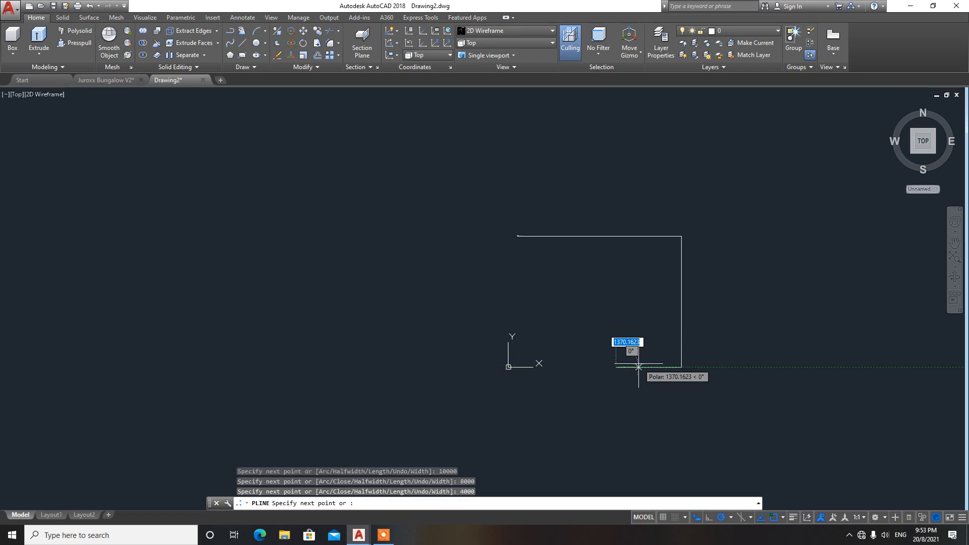
text(4000)
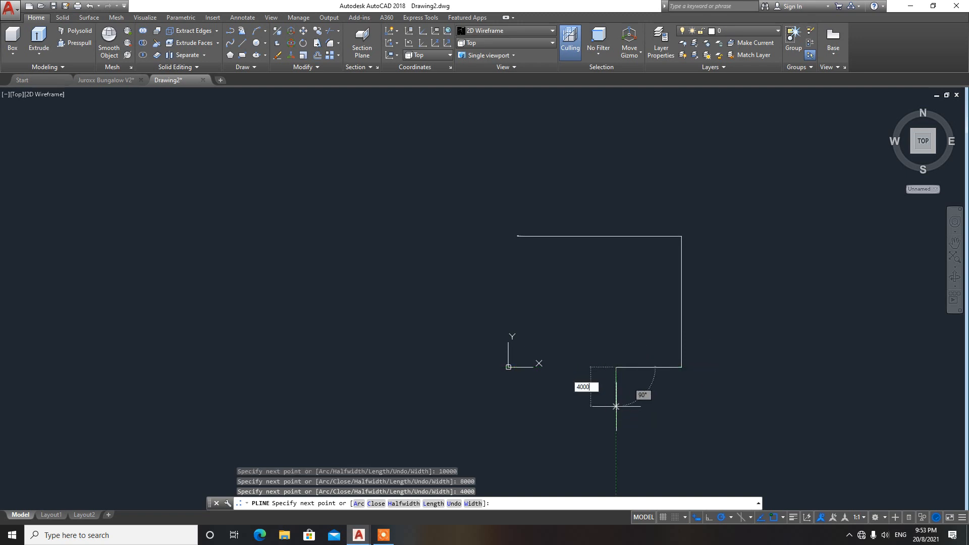
key(Return)
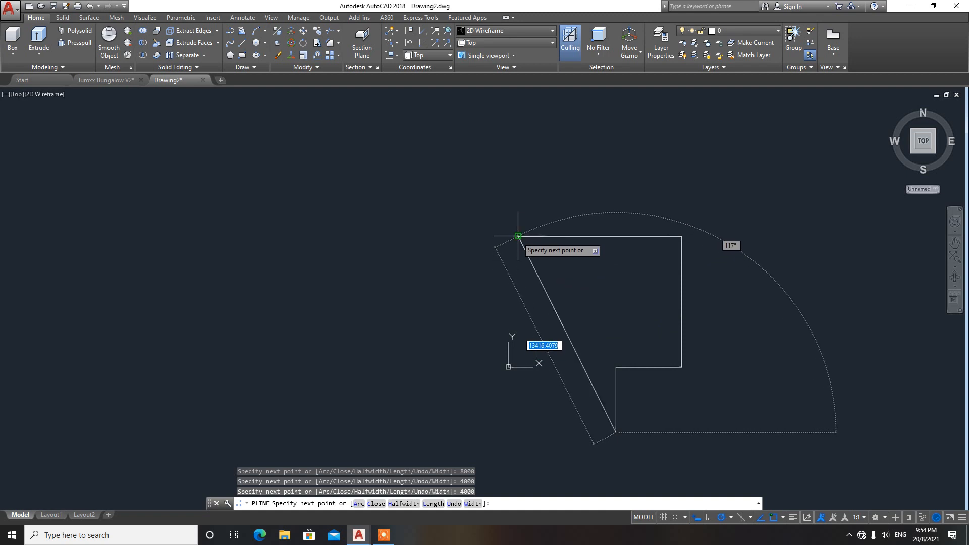
click(519, 433)
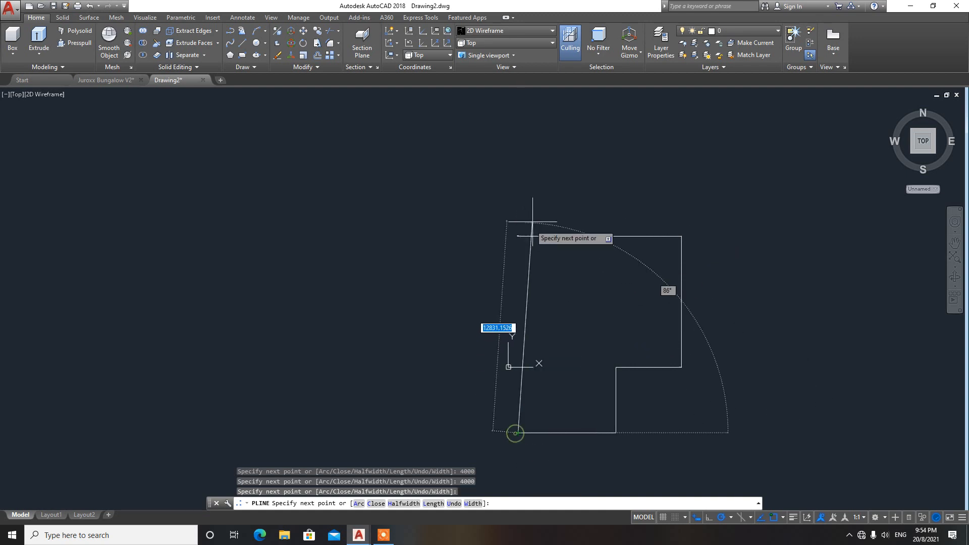
click(517, 235)
key(Escape)
Move the whole floor outline up and to the right, clear of the coordinate origin
middle_drag(631, 256, 540, 227)
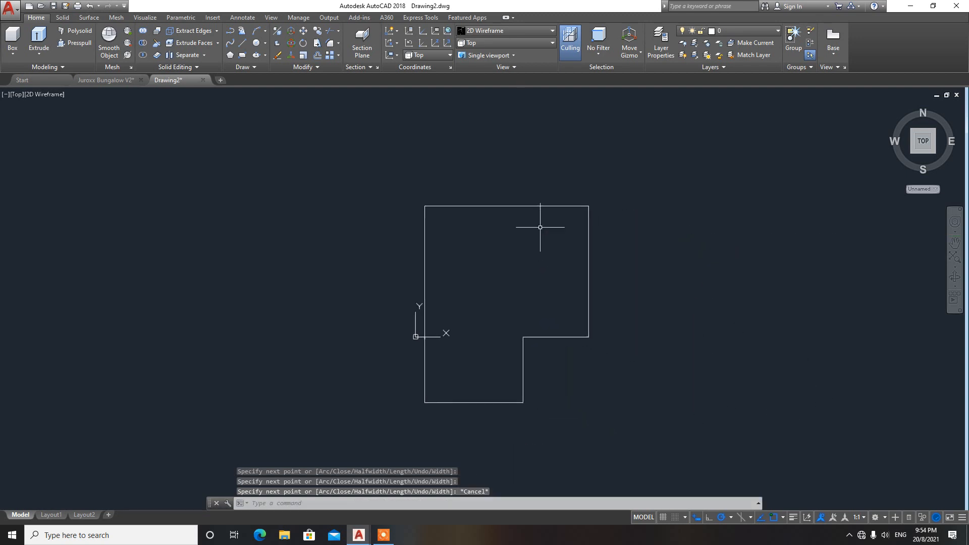
text(m)
key(Return)
click(671, 425)
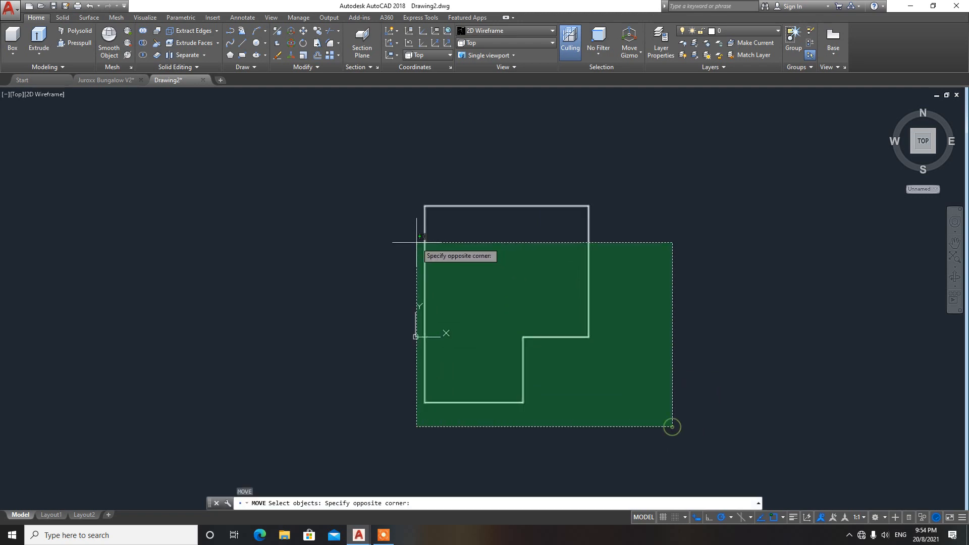
click(397, 183)
key(Return)
click(523, 243)
middle_drag(597, 235, 454, 294)
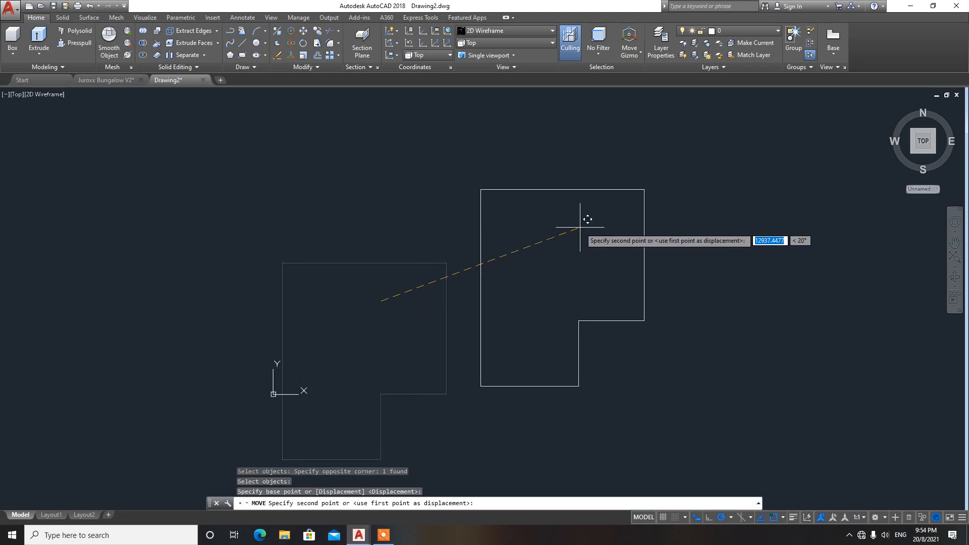
click(584, 207)
key(Escape)
mouse_move(608, 230)
middle_down()
mouse_move(508, 244)
mouse_move(519, 241)
middle_up()
scroll(508, 243, up, 2)
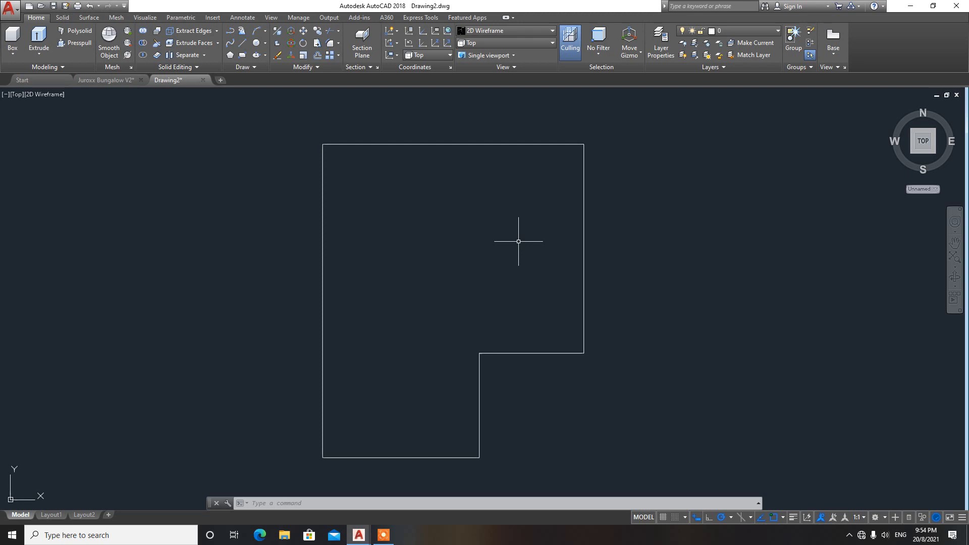
Offset the floor outline 200 mm inward to form the wall thickness
text(o)
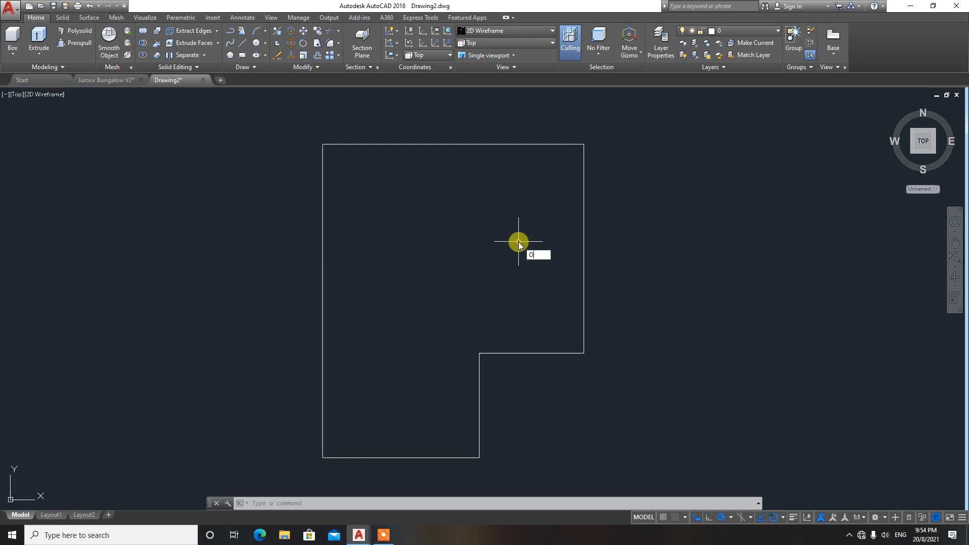
key(Return)
text(200)
key(Return)
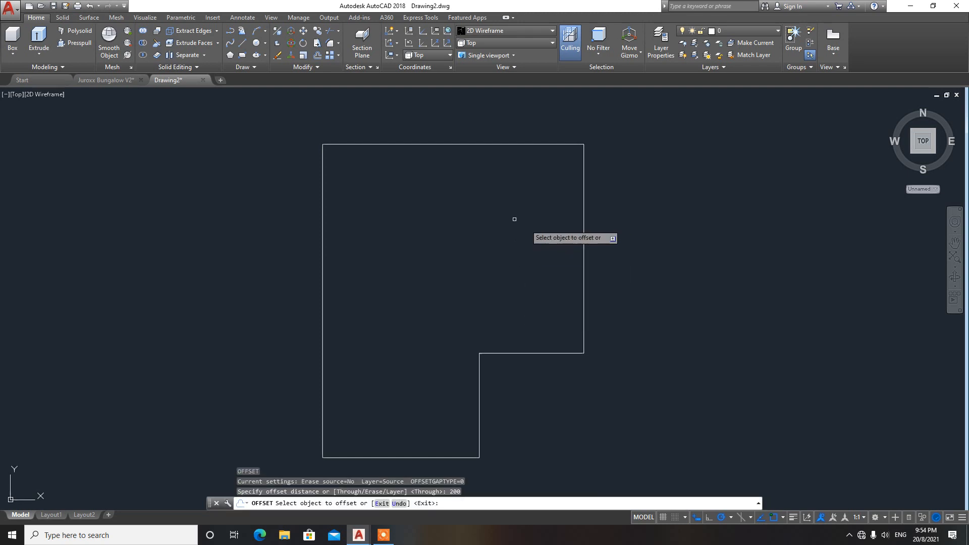
click(385, 146)
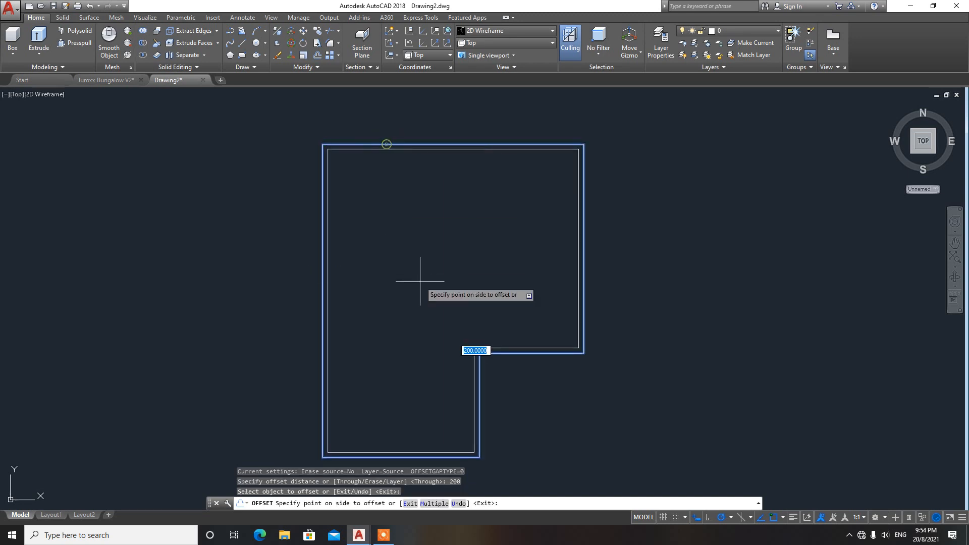
click(415, 277)
key(Escape)
Switch to the SE Isometric view and apply the Conceptual visual style
click(517, 42)
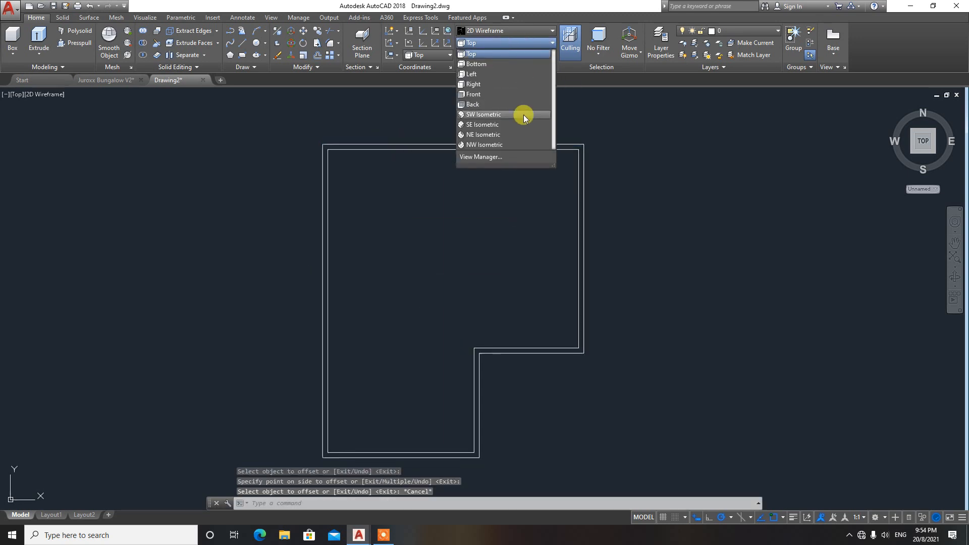
click(522, 120)
scroll(513, 238, down, 2)
scroll(514, 238, up, 3)
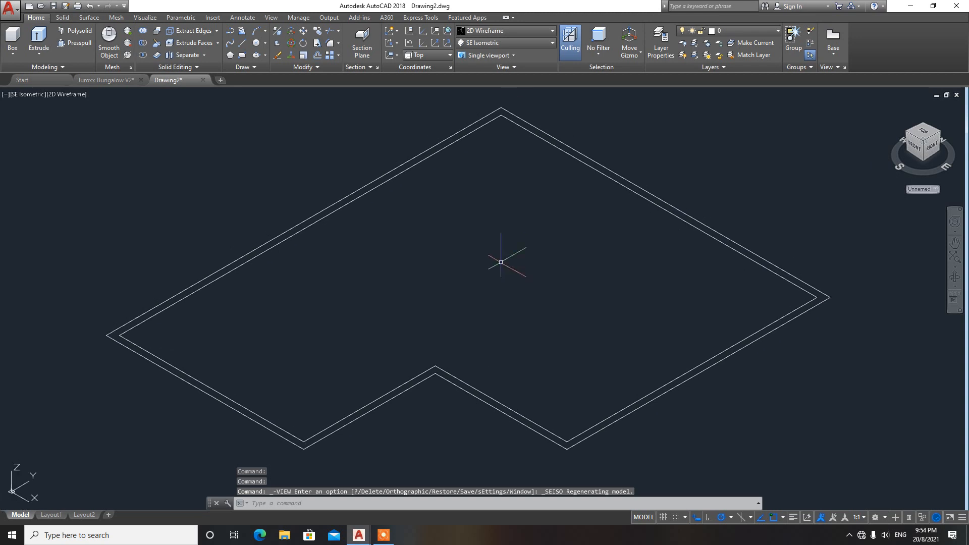
click(508, 31)
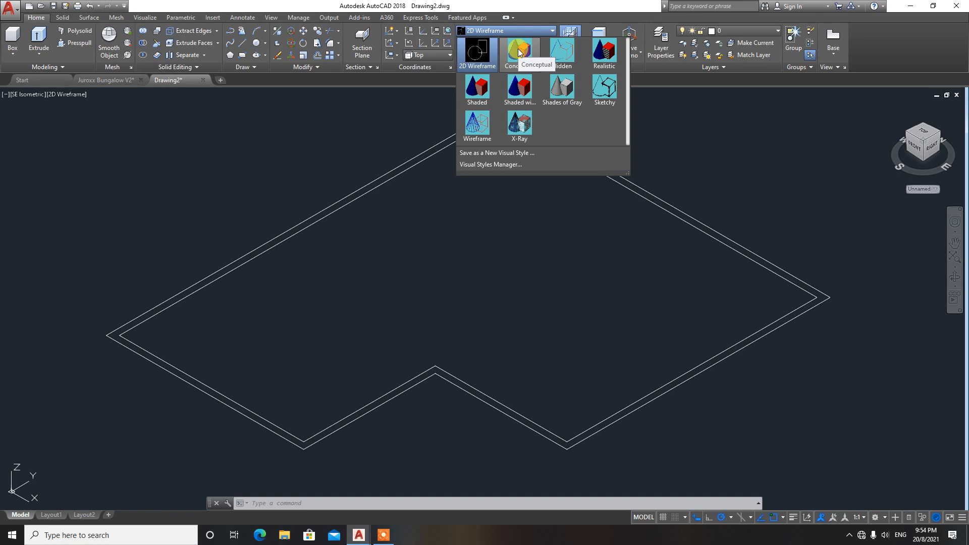
click(520, 52)
Presspull the band between the two outlines to a height of 4000 mm to create the walls
text(P)
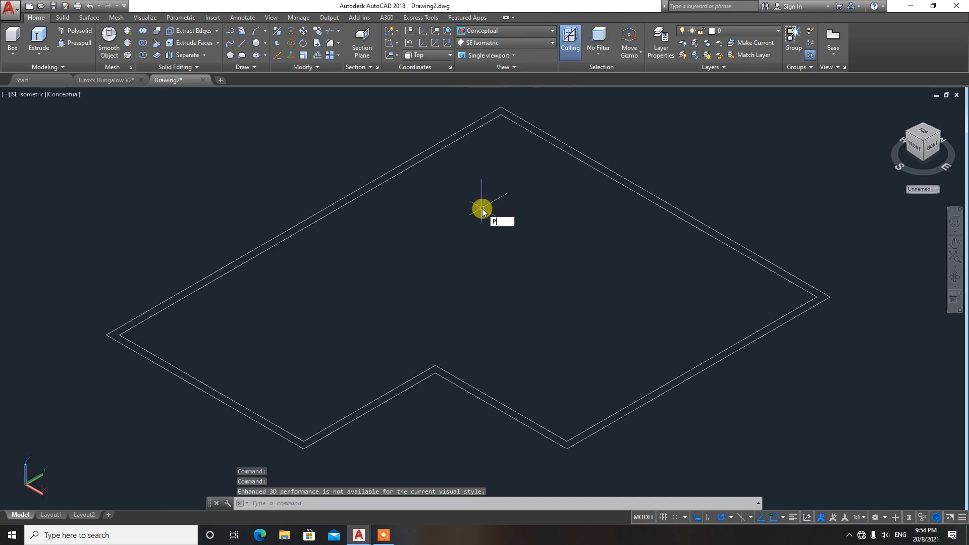
text(RE)
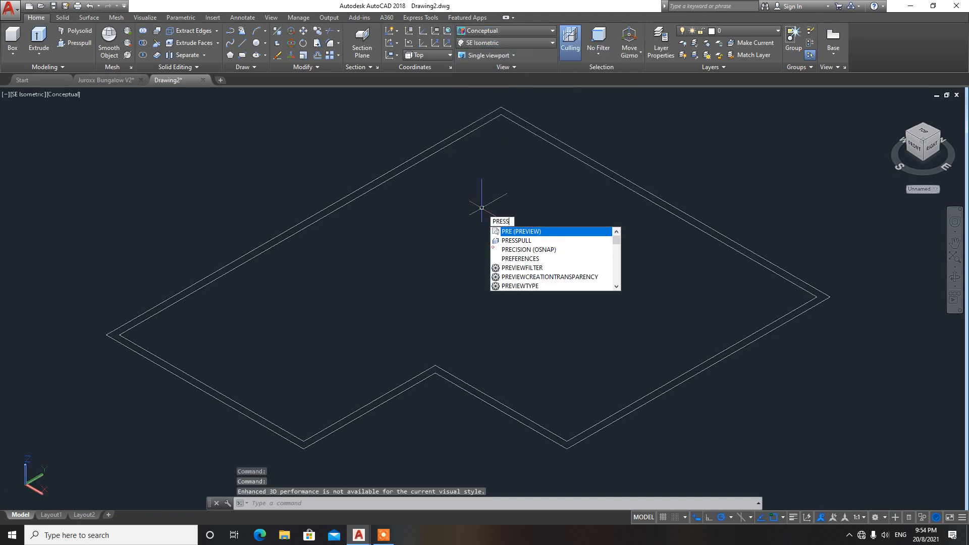
text(S)
key(Return)
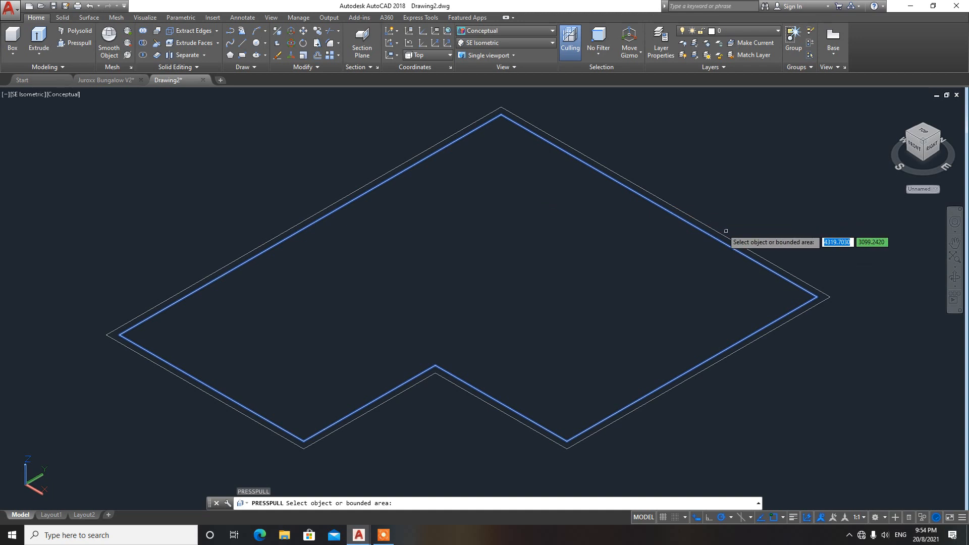
click(822, 296)
scroll(821, 242, down, 2)
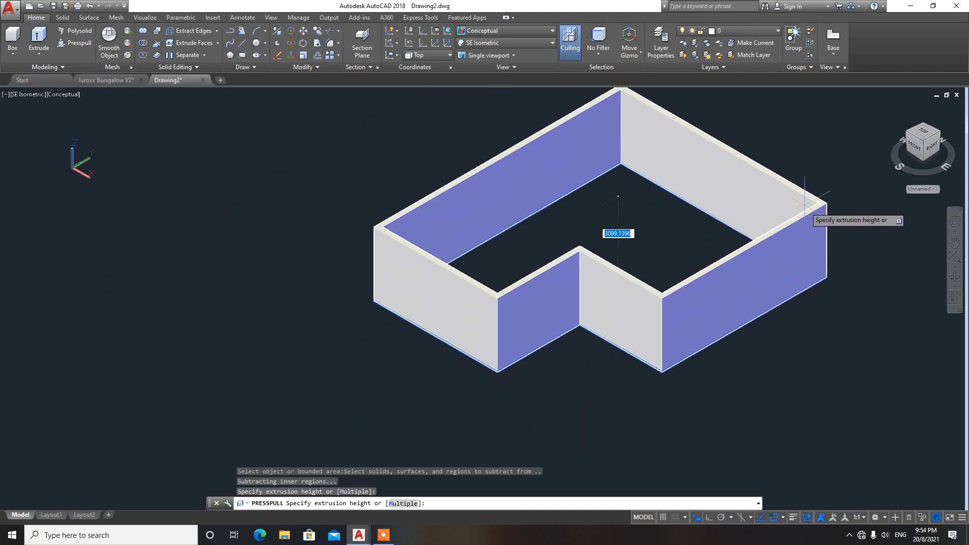
text(4000)
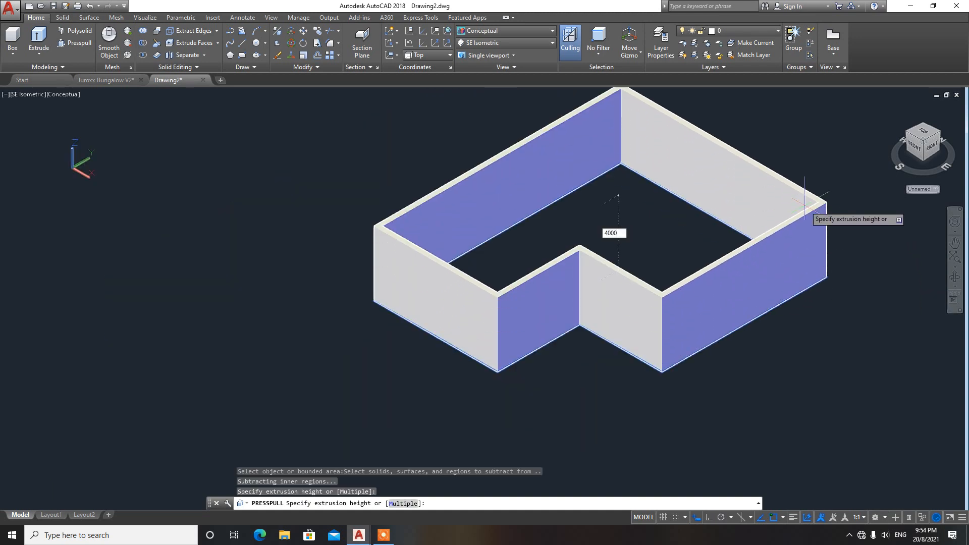
key(Return)
middle_drag(812, 216, 697, 260)
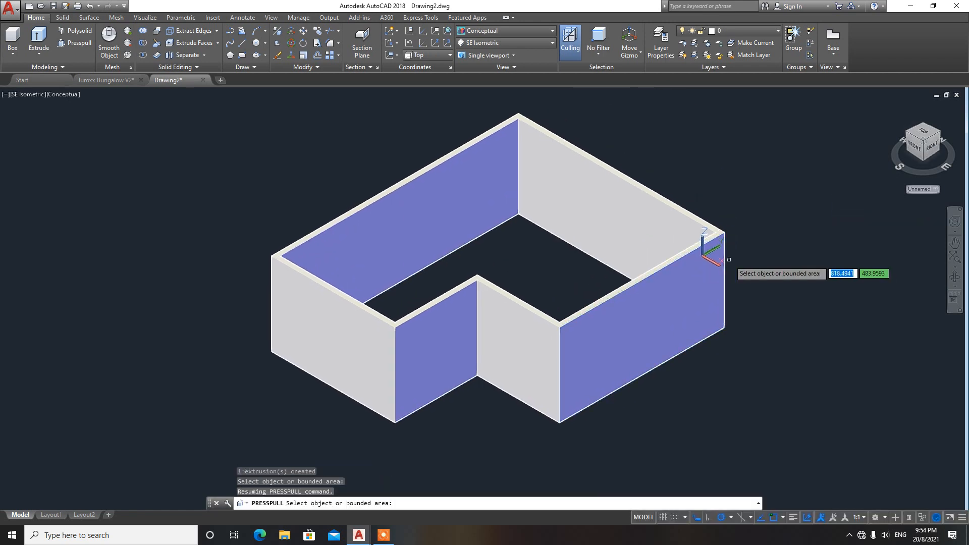
key(Escape)
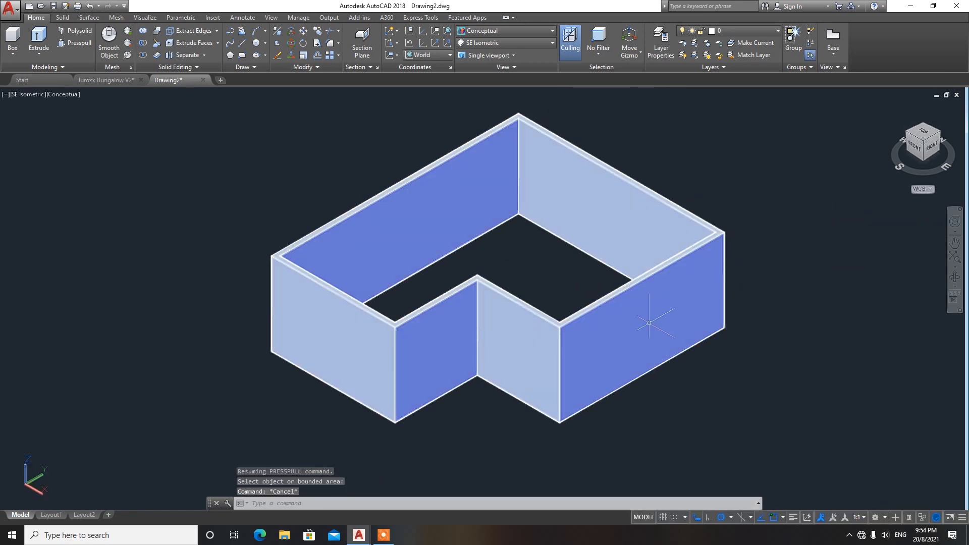
Examine the main roof of the finished house in Juroxx Bungalow V2.dwg and return to Drawing2.dwg
mouse_move(359, 535)
click(319, 497)
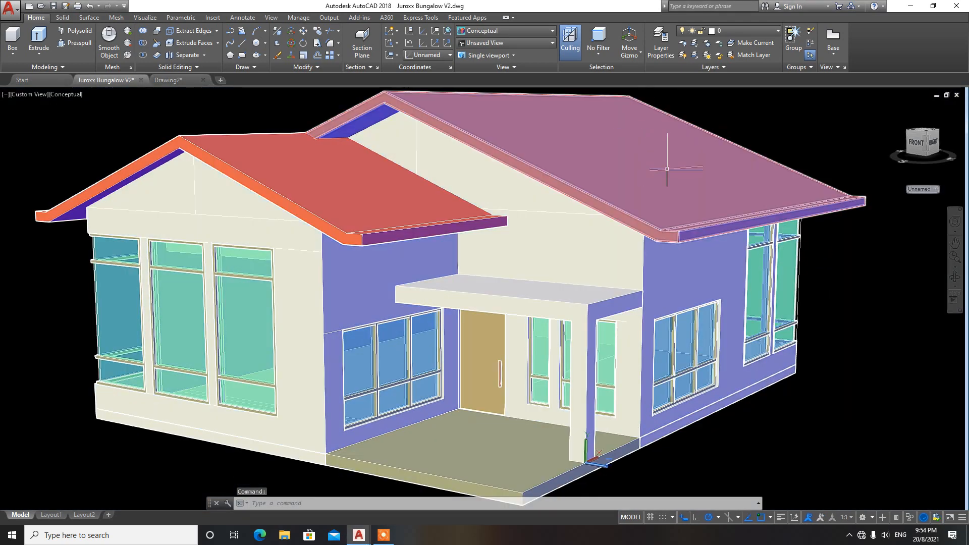
click(656, 152)
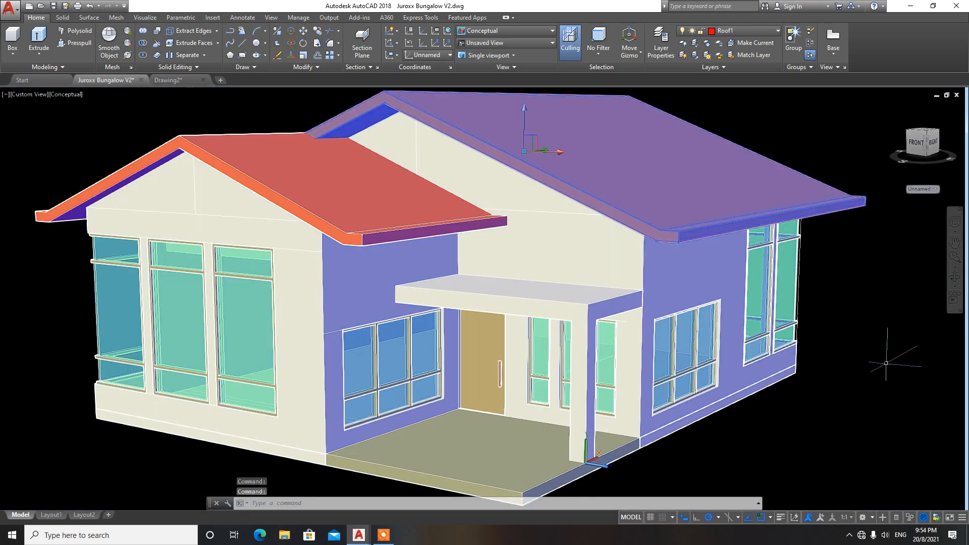
key(Escape)
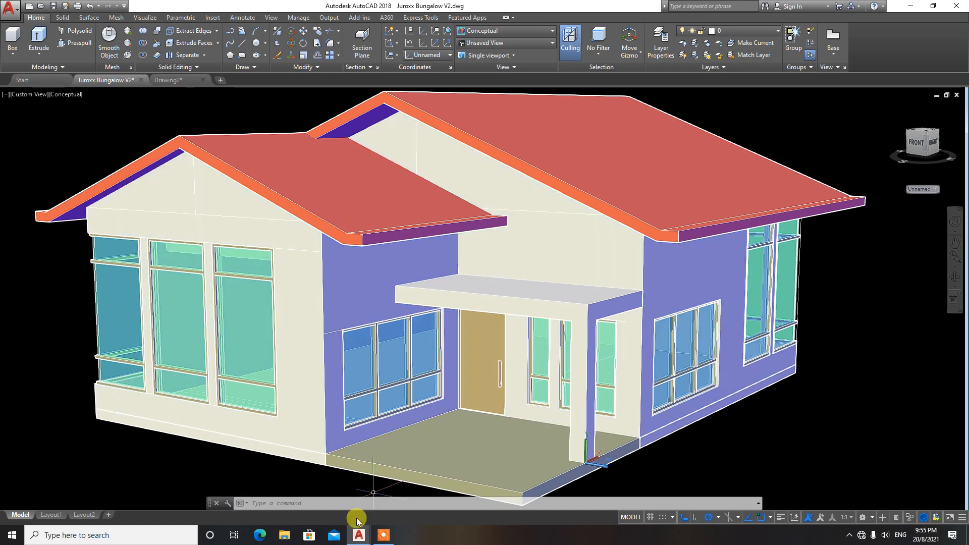
mouse_move(359, 535)
click(415, 486)
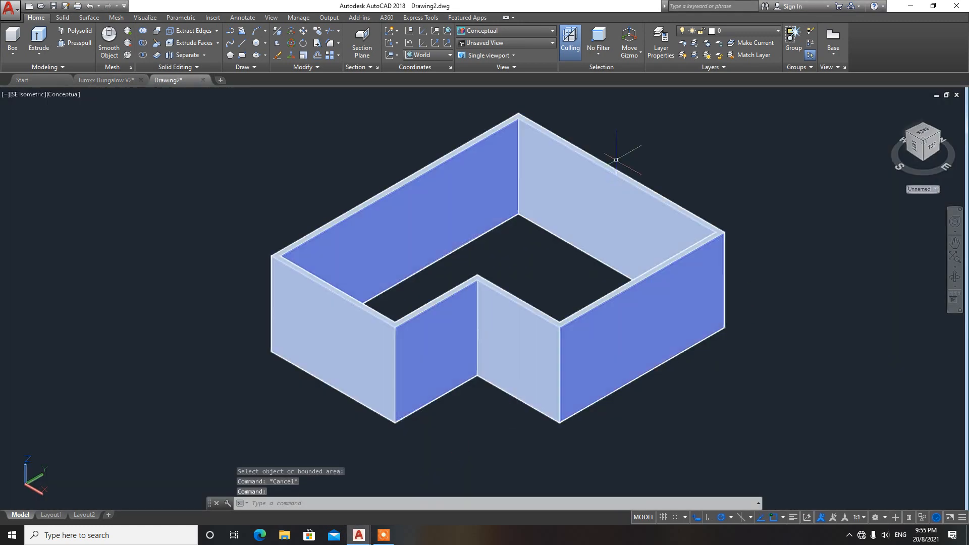
Apply the 2D Wireframe style and draw a 10000 mm line along negative X from the main block's front outer top wall corner
click(475, 31)
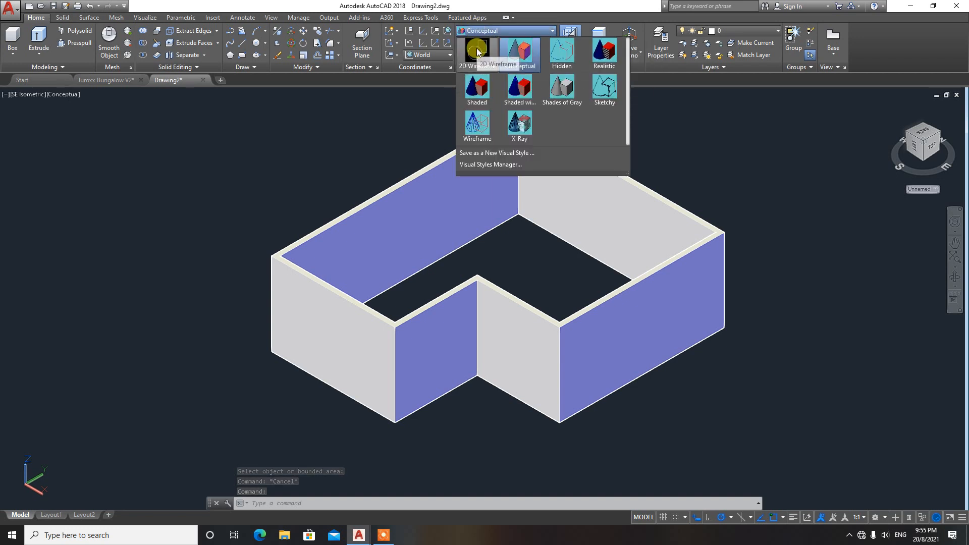
click(475, 49)
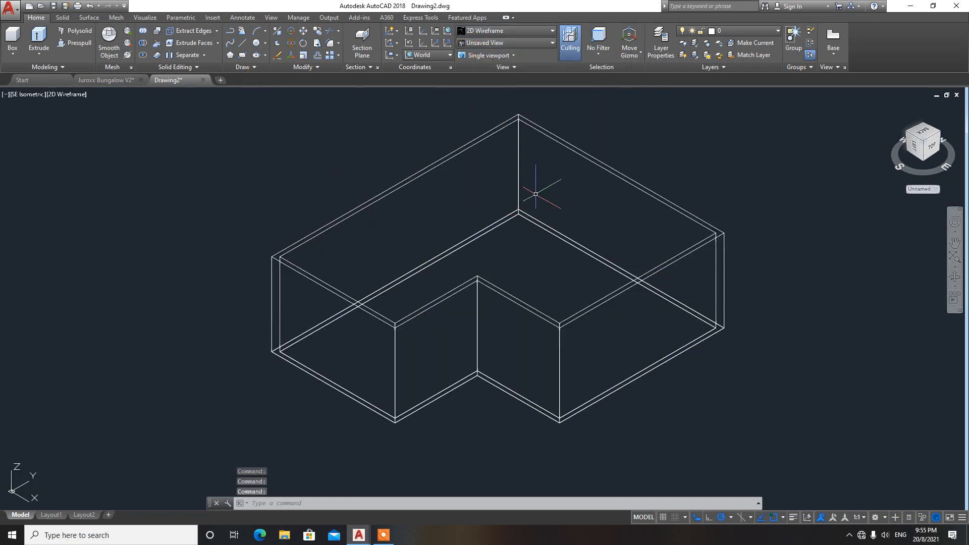
text(l)
key(Return)
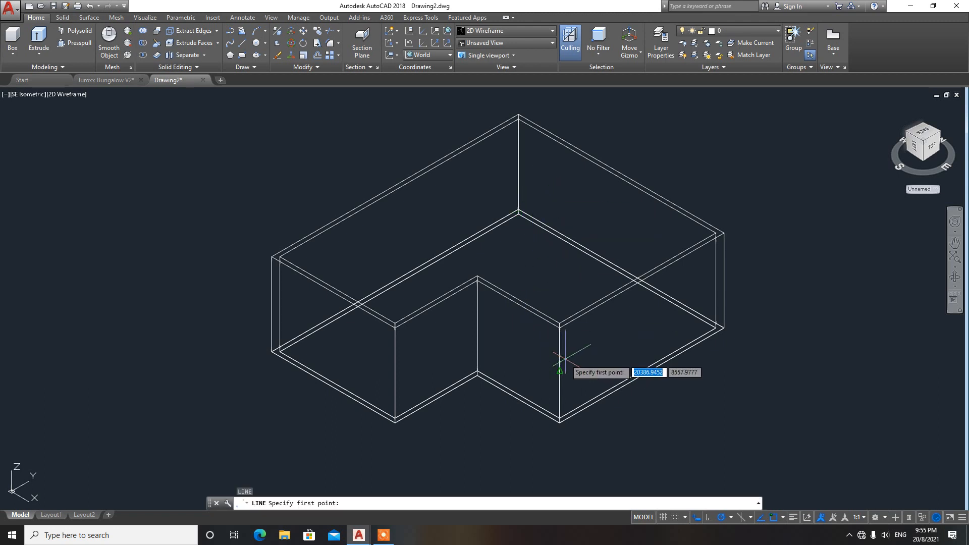
click(560, 328)
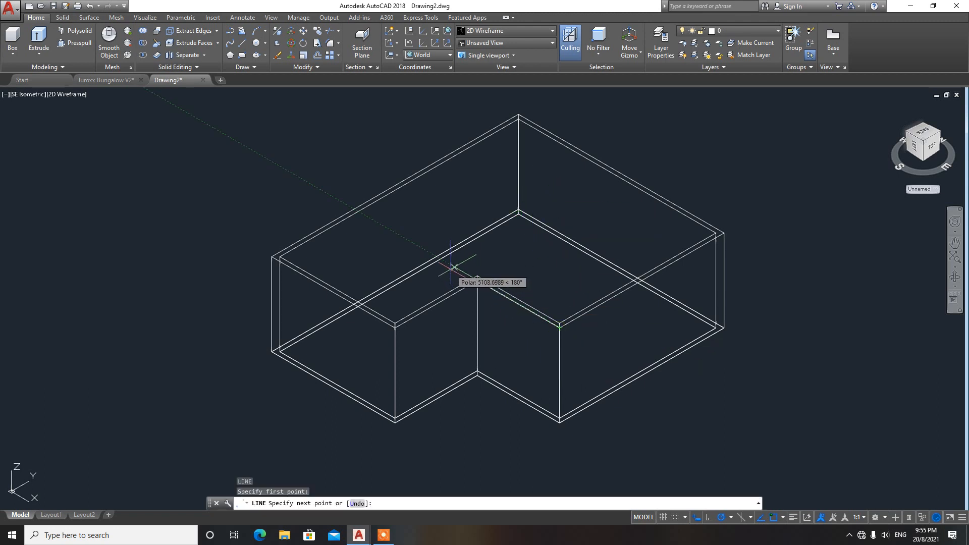
text(10000)
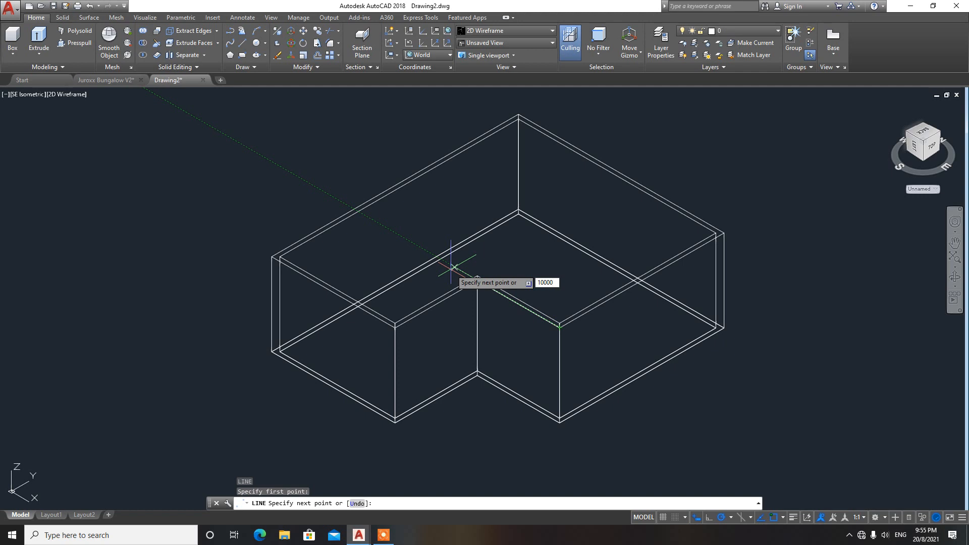
key(Return)
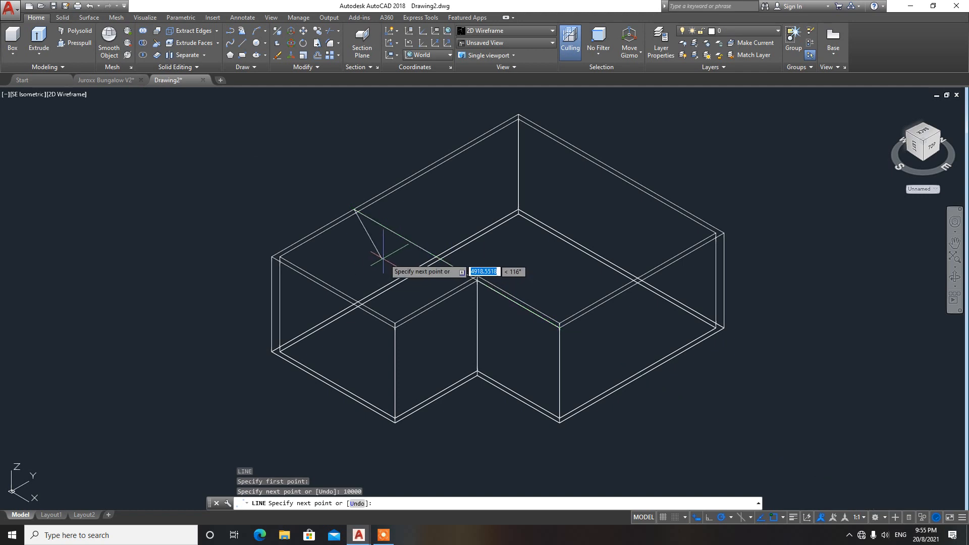
key(Escape)
Draw a 2000 mm vertical line up from the 10000 mm line's midpoint and continue it down to the front outer wall corner
text(l)
key(Return)
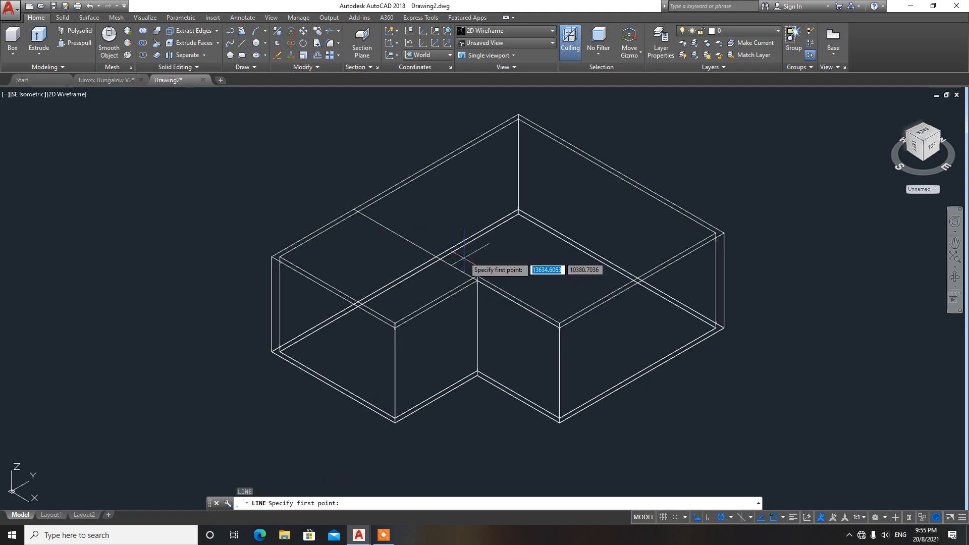
click(457, 267)
text(2000)
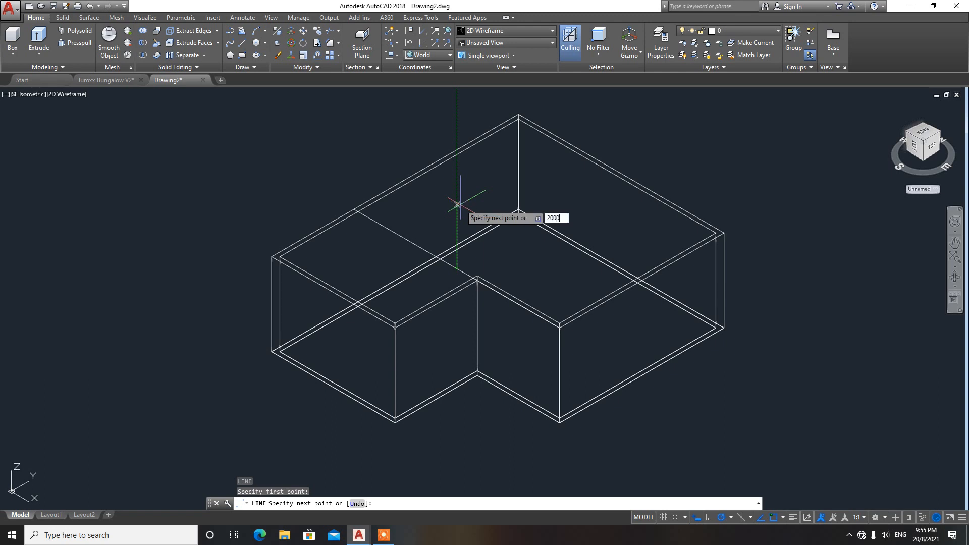
key(Return)
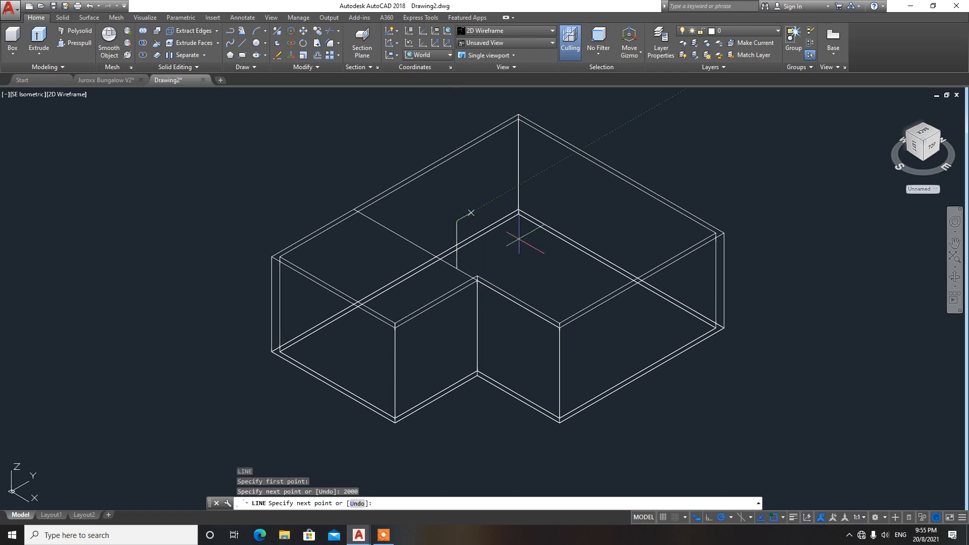
click(560, 327)
key(Escape)
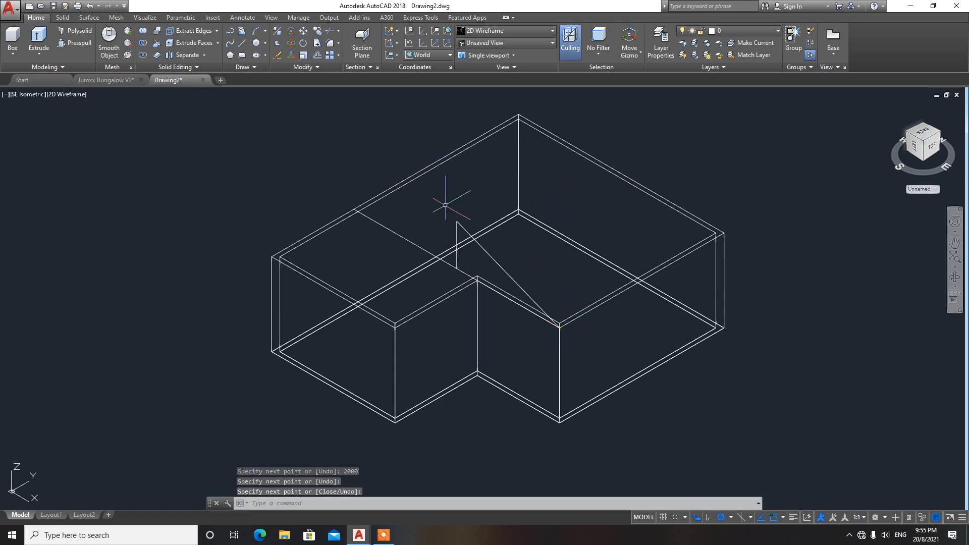
Draw the second gable slope from the top of the vertical line to the far end of the 10000 mm line
key(Return)
click(457, 221)
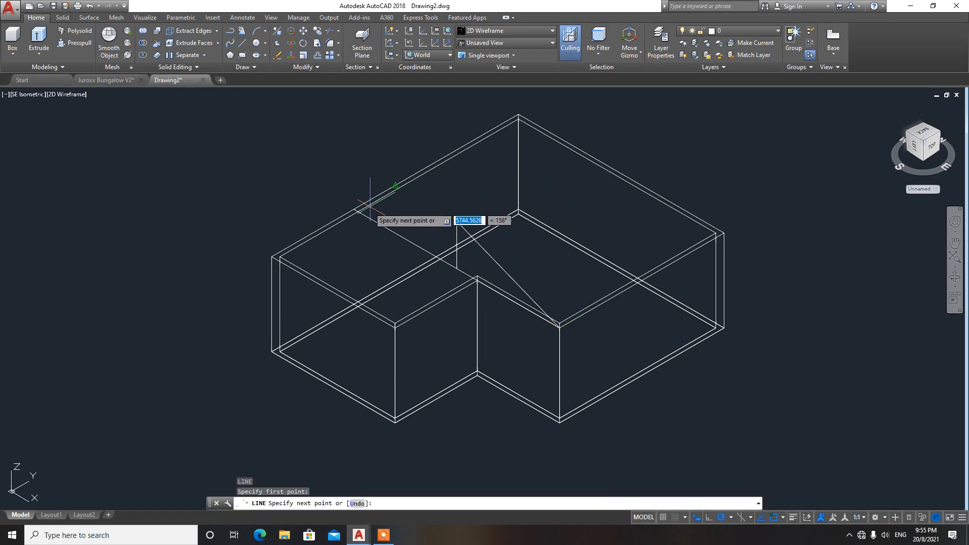
click(356, 210)
key(Return)
Place the UCS origin at the foot of the gable's vertical line, with X along the base line and Y pointing up
scroll(478, 263, up, 2)
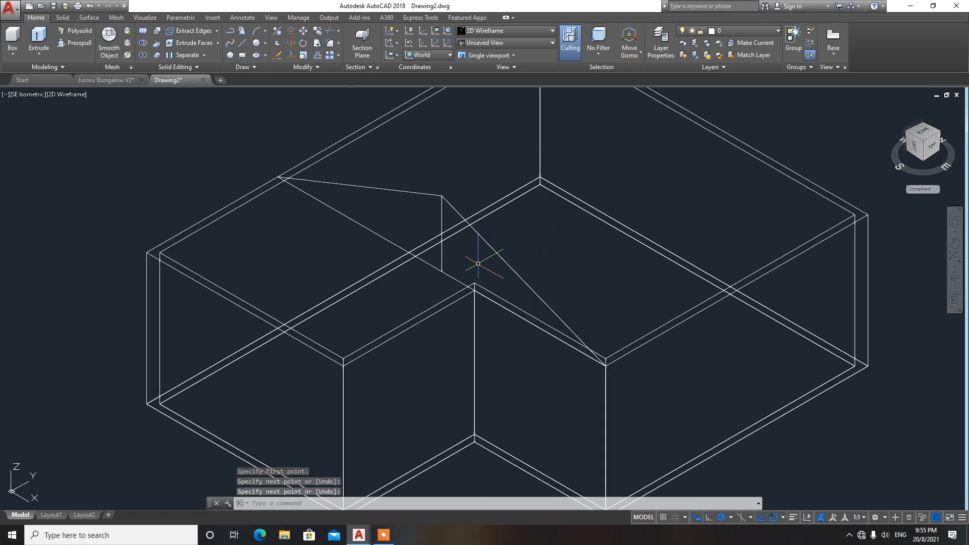
scroll(478, 264, up, 2)
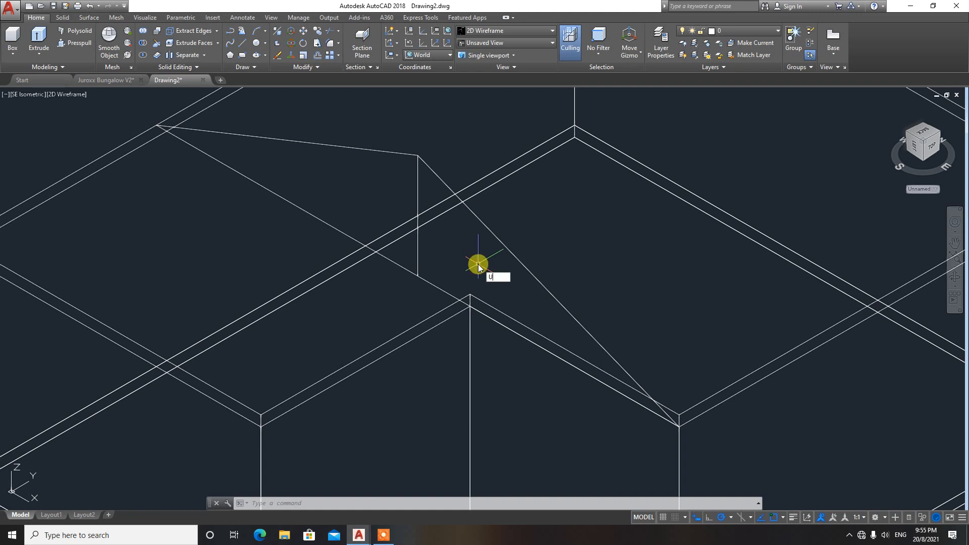
text(CS)
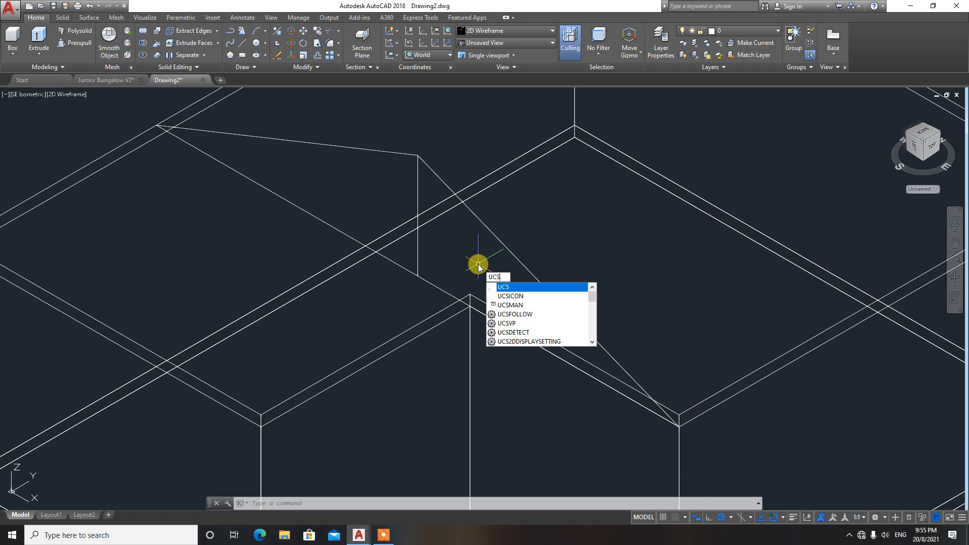
key(Return)
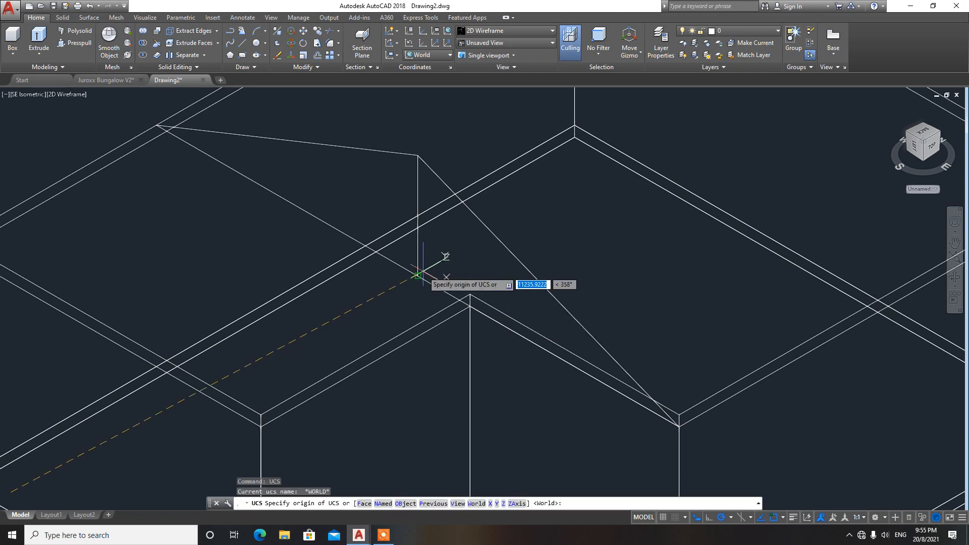
click(419, 276)
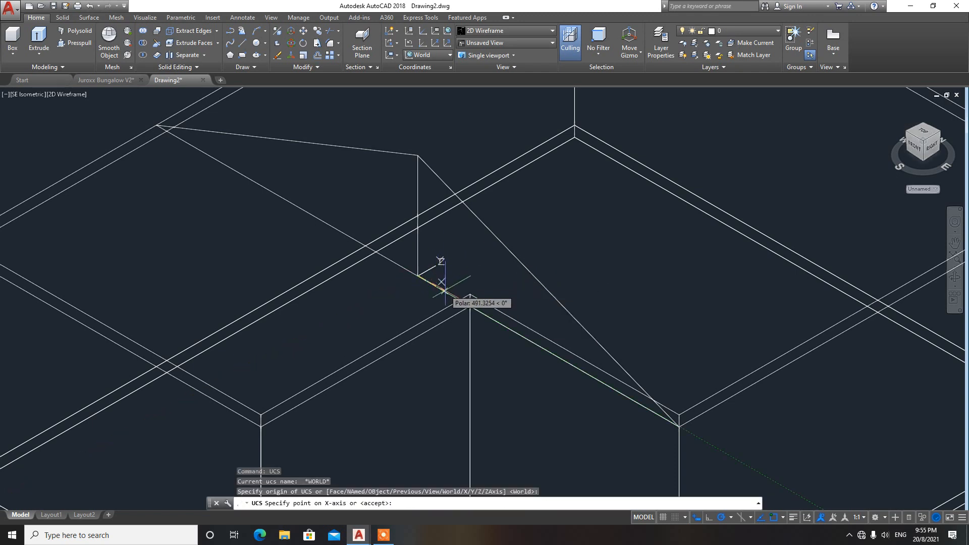
click(446, 292)
click(419, 250)
scroll(495, 276, down, 1)
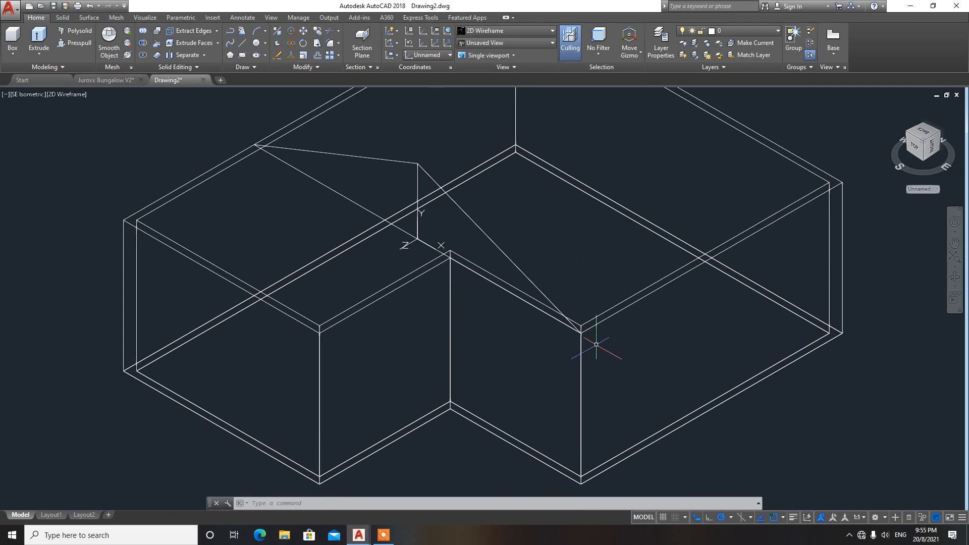
scroll(579, 331, up, 4)
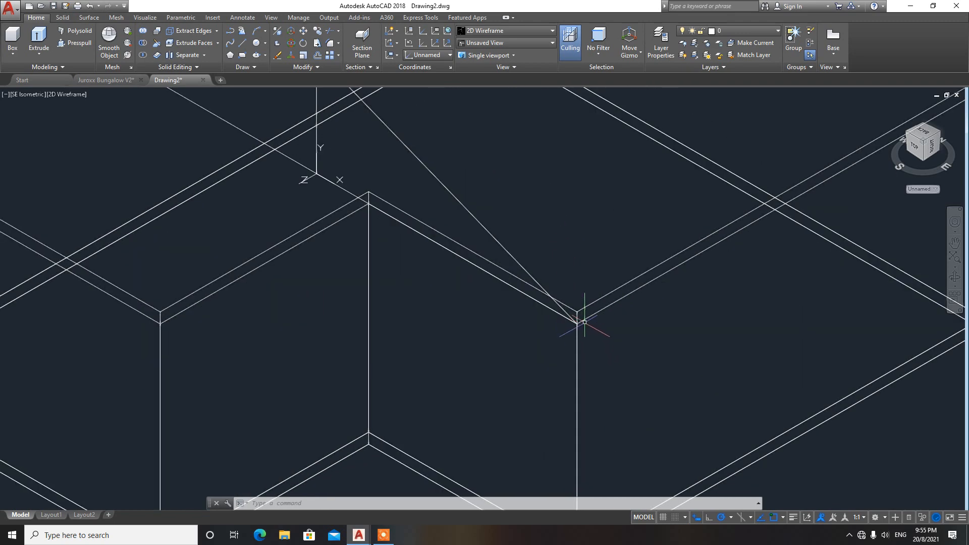
text(l)
key(Return)
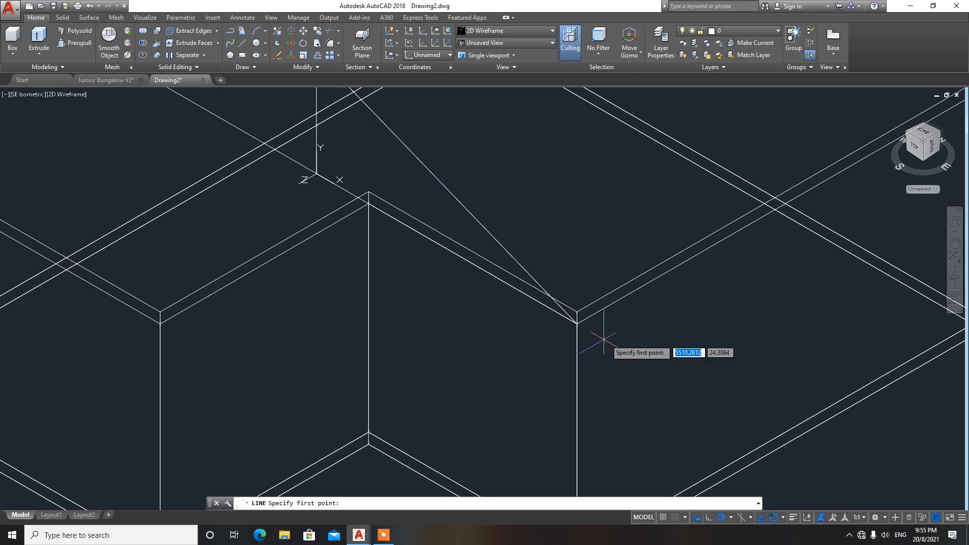
click(577, 324)
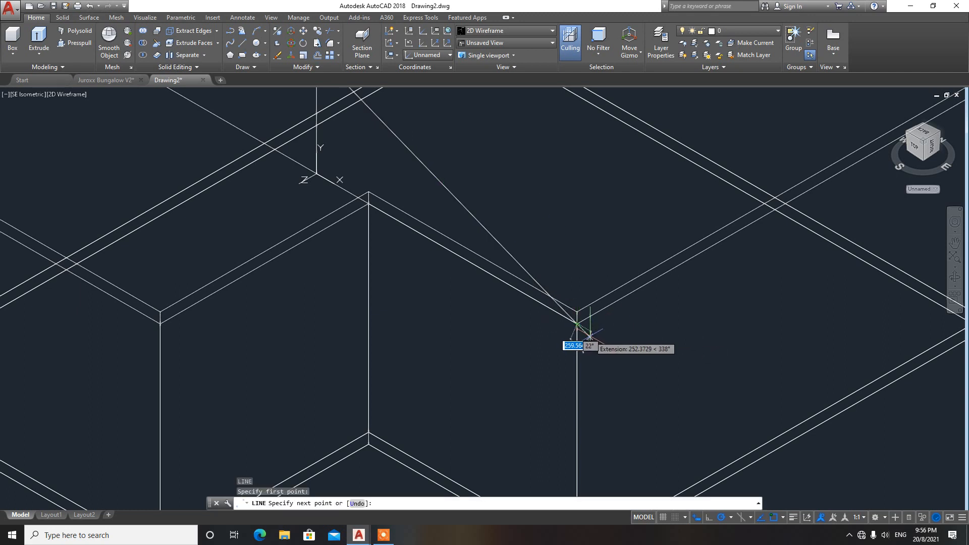
text(8)
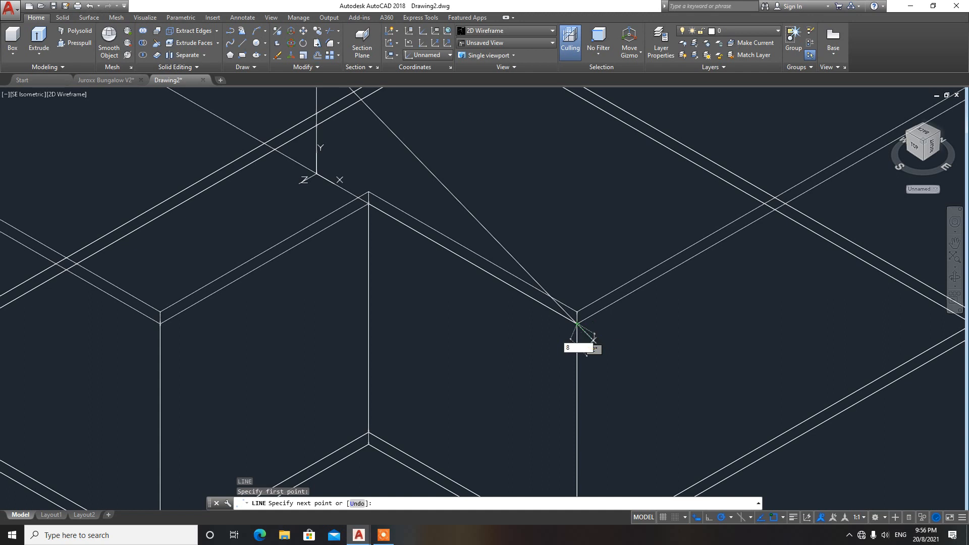
key(Escape)
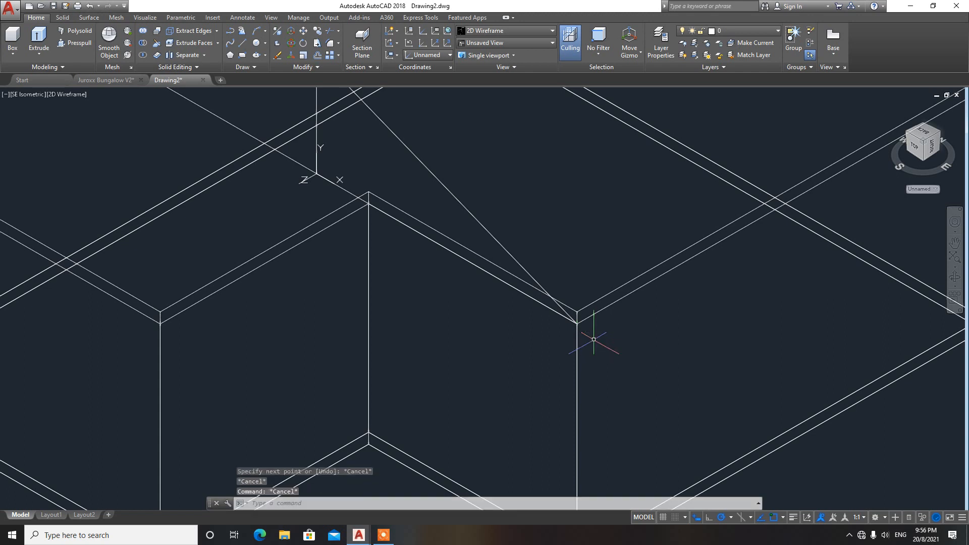
Draw an 800 mm line extending the gable slope past the front outer wall corner, continued by 400 mm along positive X
key(Return)
click(577, 323)
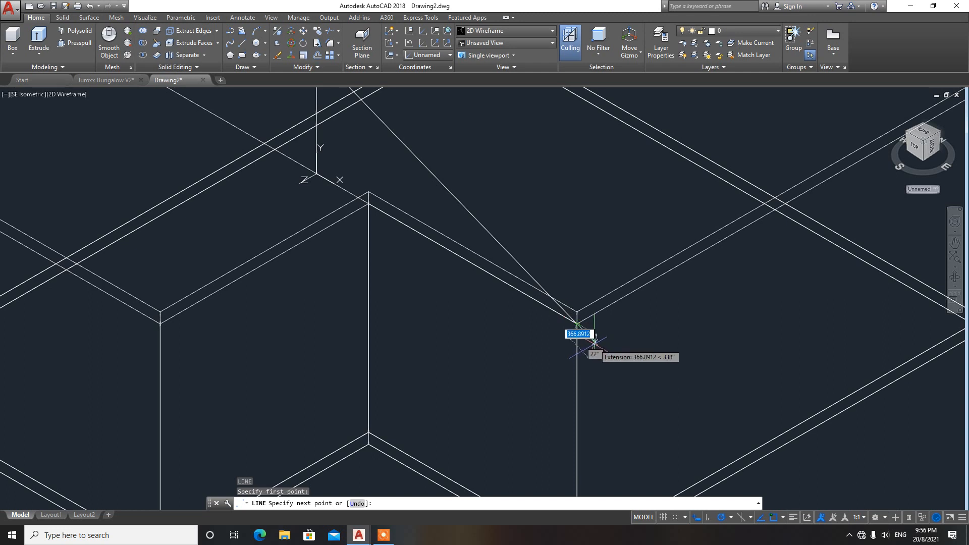
text(800)
key(Return)
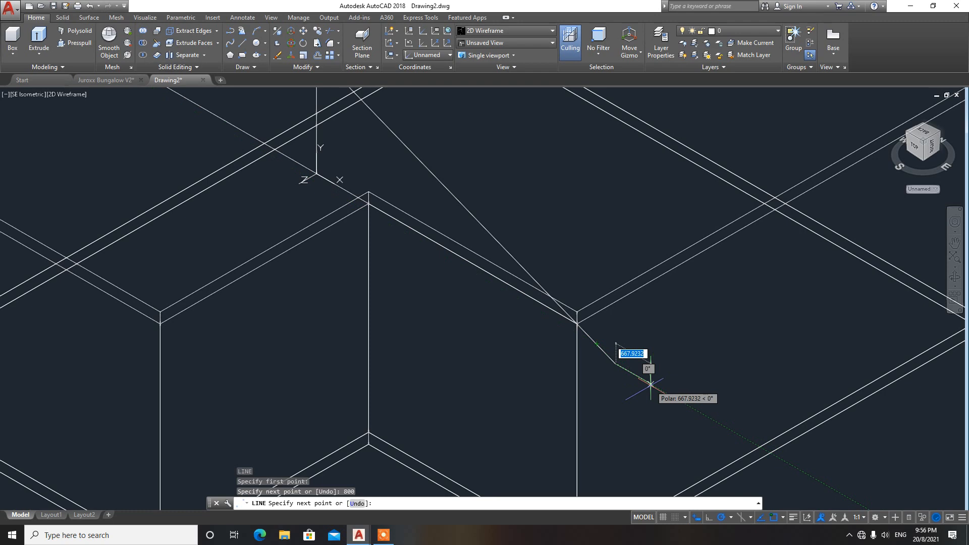
text(400)
key(Return)
key(Return)
Draw an 800 mm extension of the other gable slope from the base line's far end, continued by 400 mm along negative X
middle_drag(488, 335, 768, 471)
key(Return)
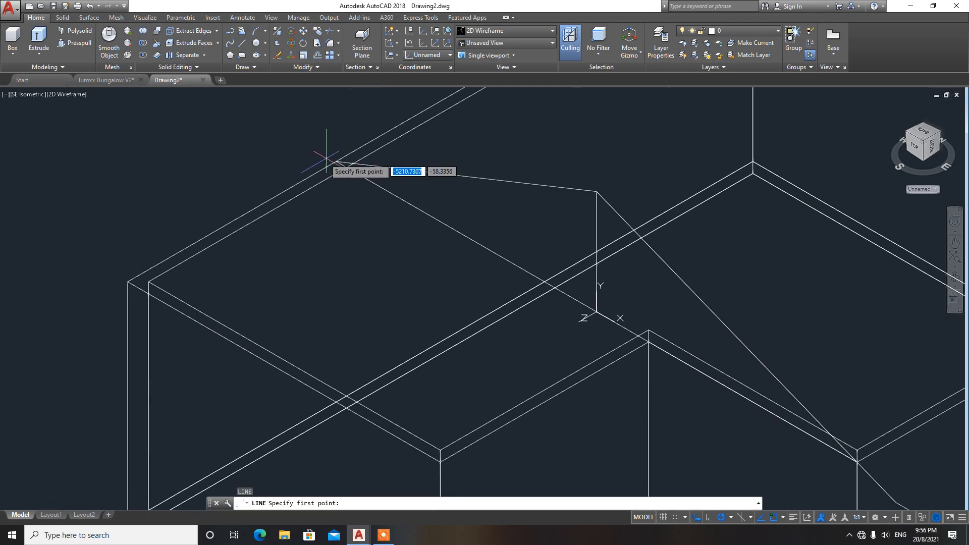
click(336, 161)
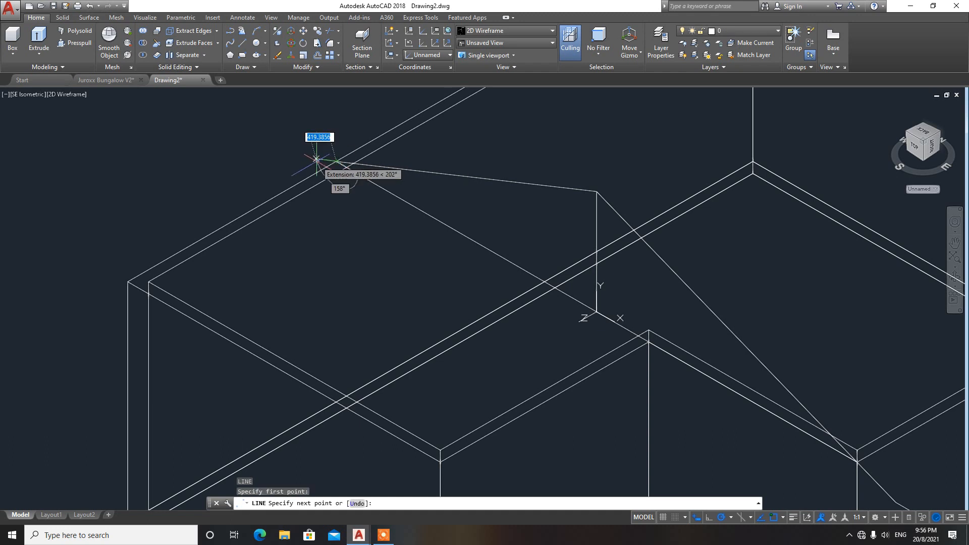
text(8)
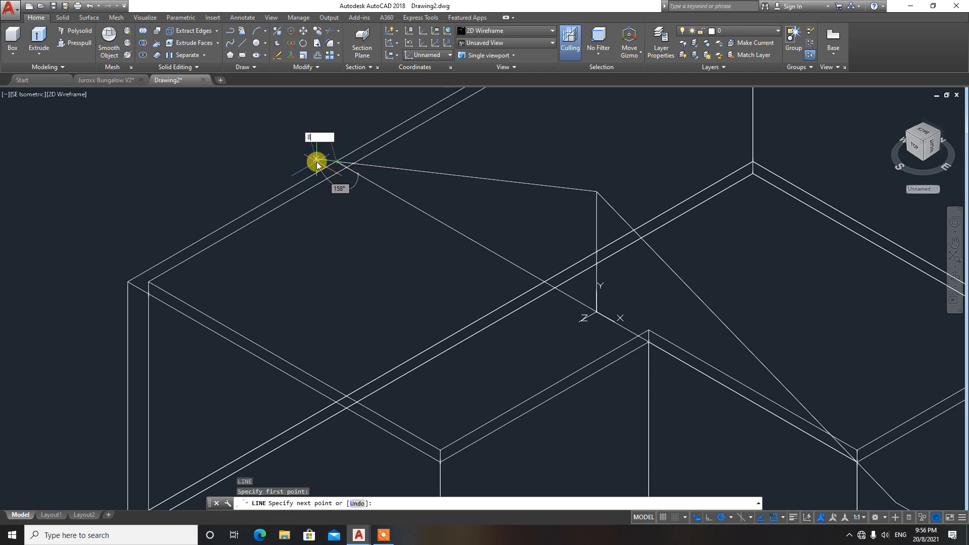
text(00)
key(Return)
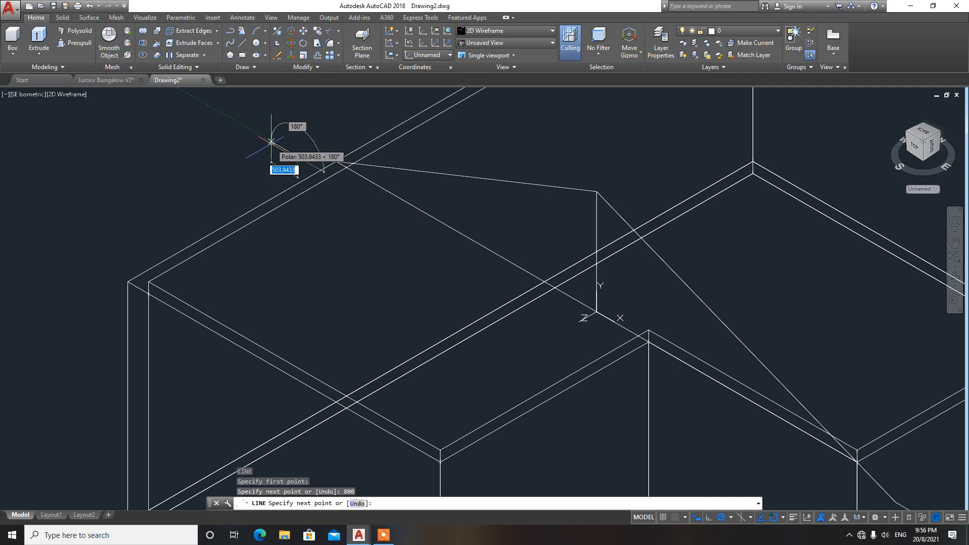
text(4)
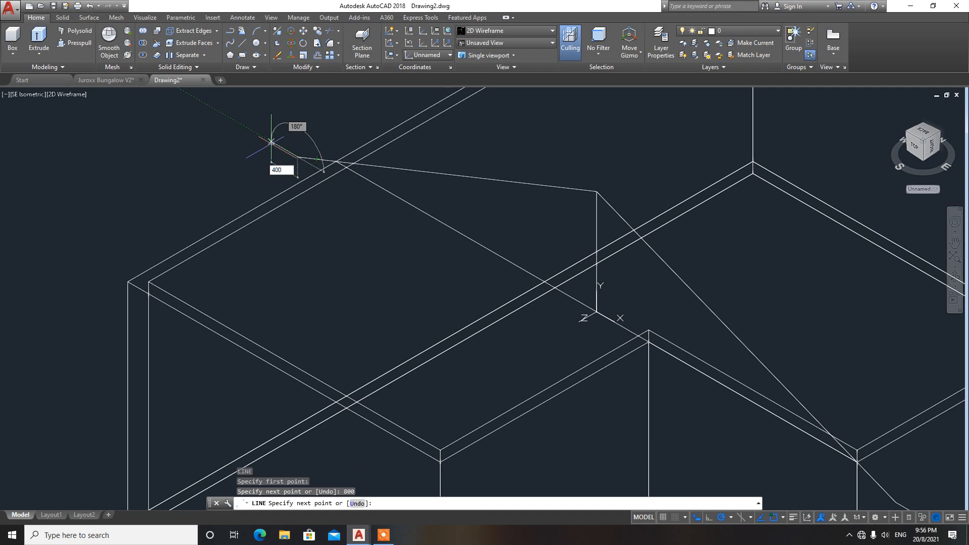
text(00)
key(Return)
key(Return)
Join the two gable slopes with their 800 mm extensions and 400 mm eave lines into one polyline
scroll(293, 151, up, 2)
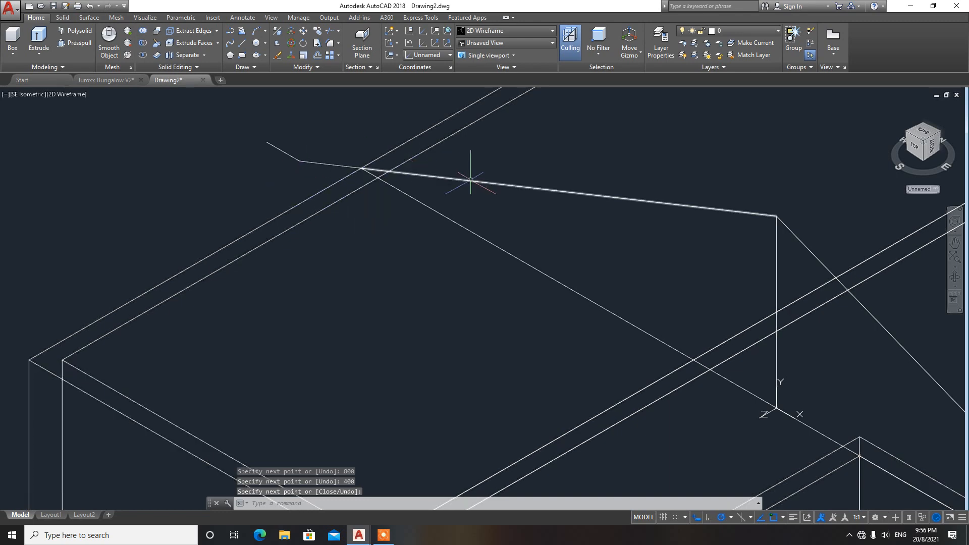
scroll(471, 179, down, 2)
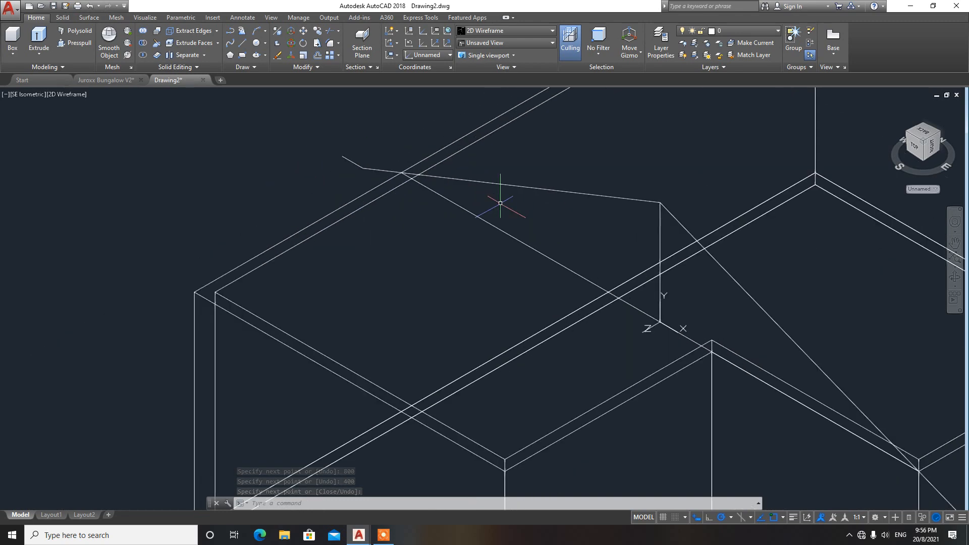
text(j)
key(Return)
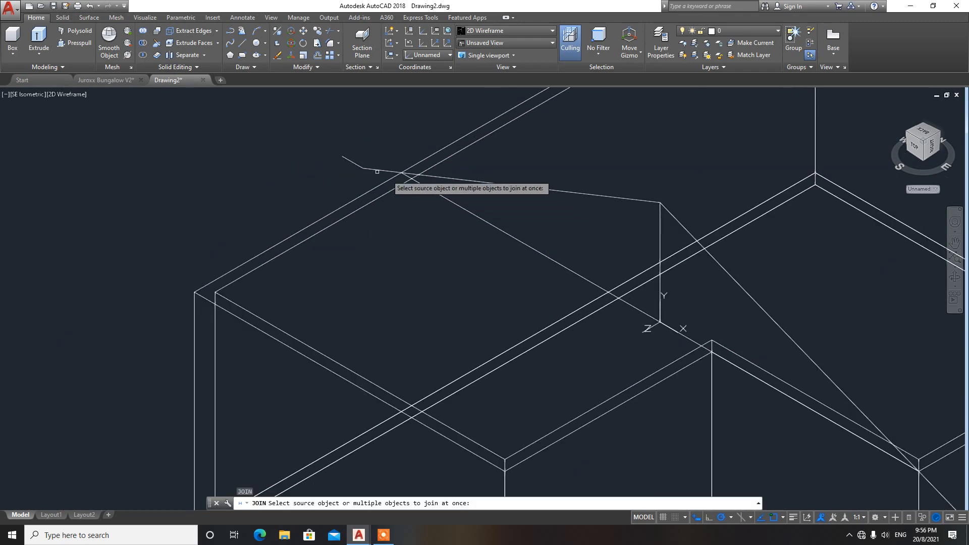
click(358, 166)
click(556, 191)
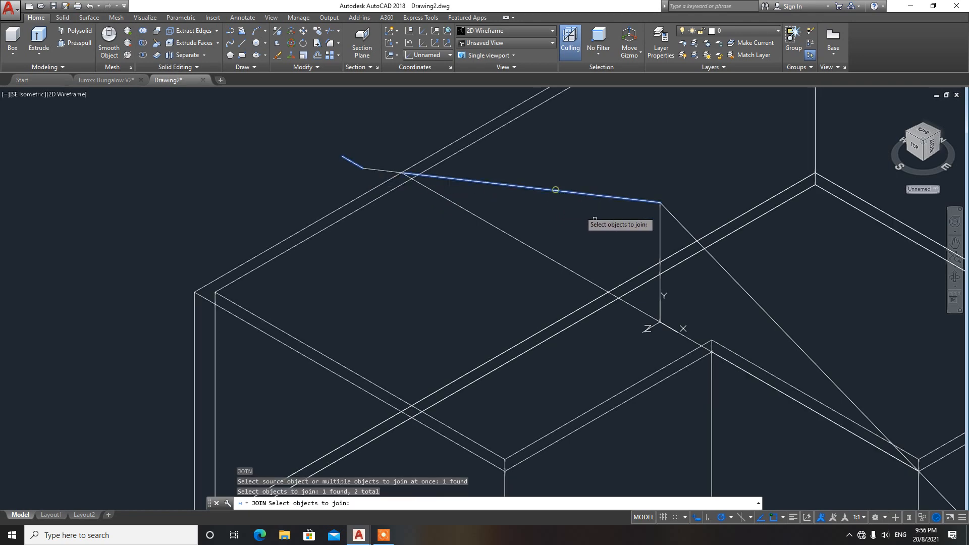
click(688, 231)
middle_drag(732, 298, 566, 224)
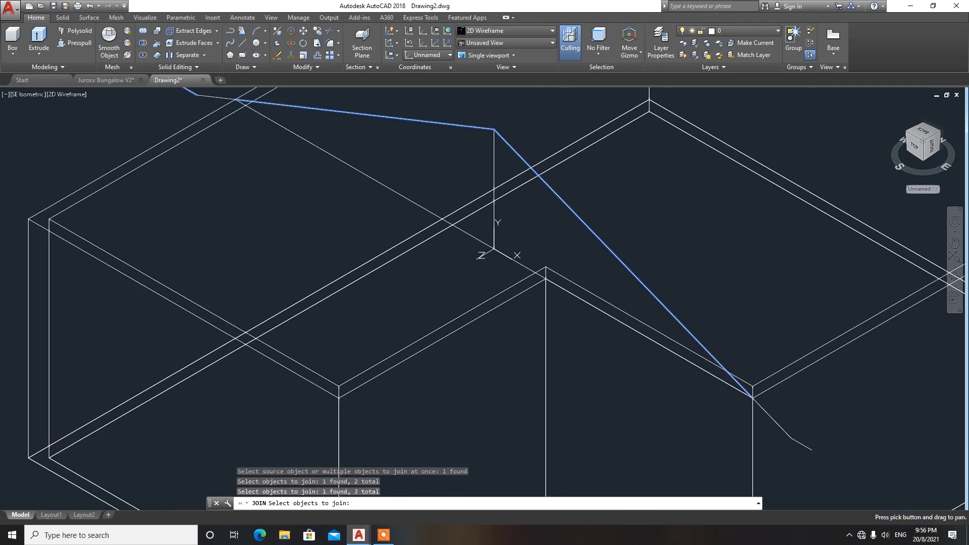
click(770, 419)
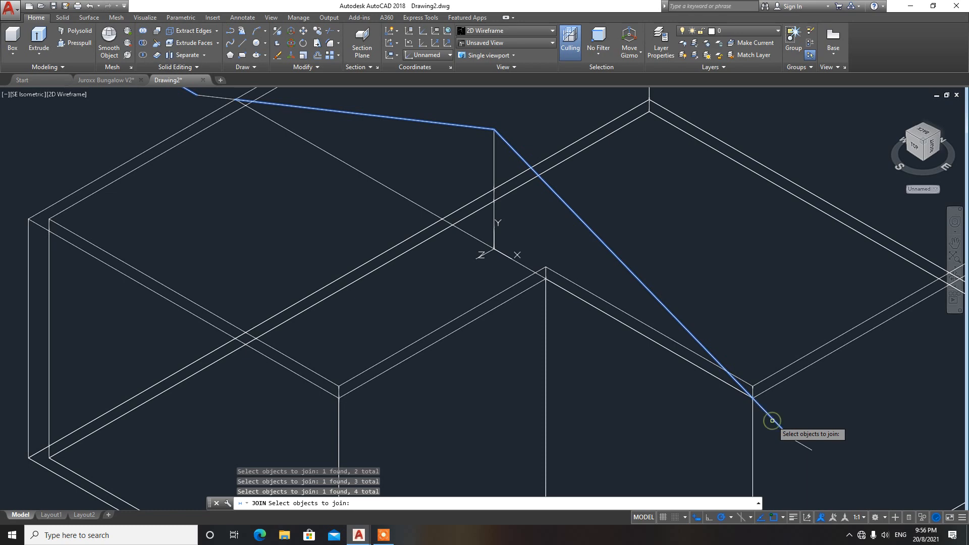
middle_drag(770, 419, 884, 506)
click(322, 182)
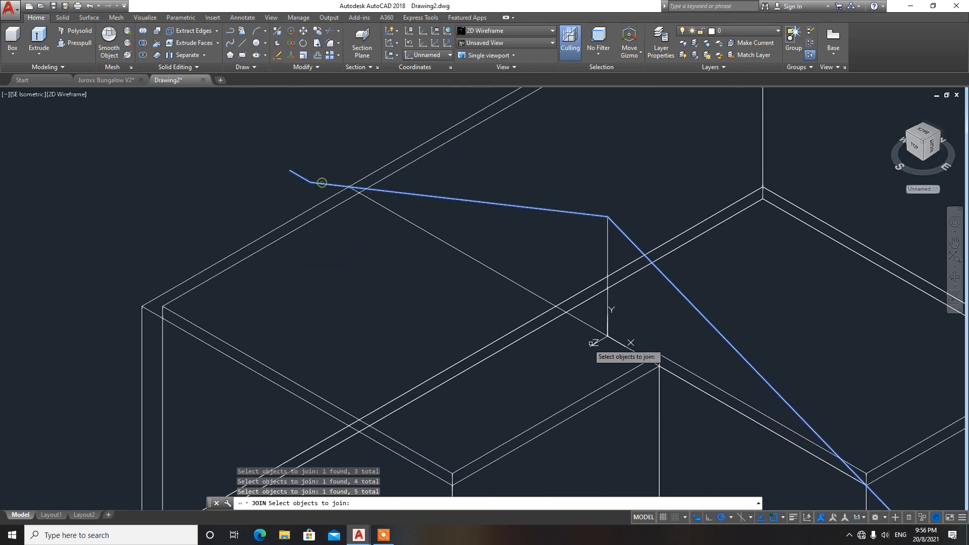
middle_drag(587, 343, 355, 169)
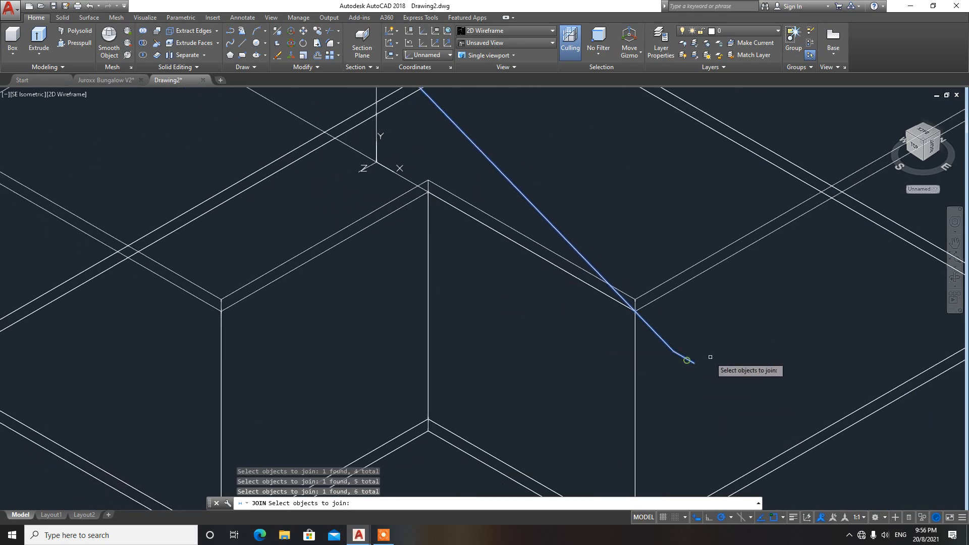
click(684, 357)
key(Return)
scroll(710, 354, down, 3)
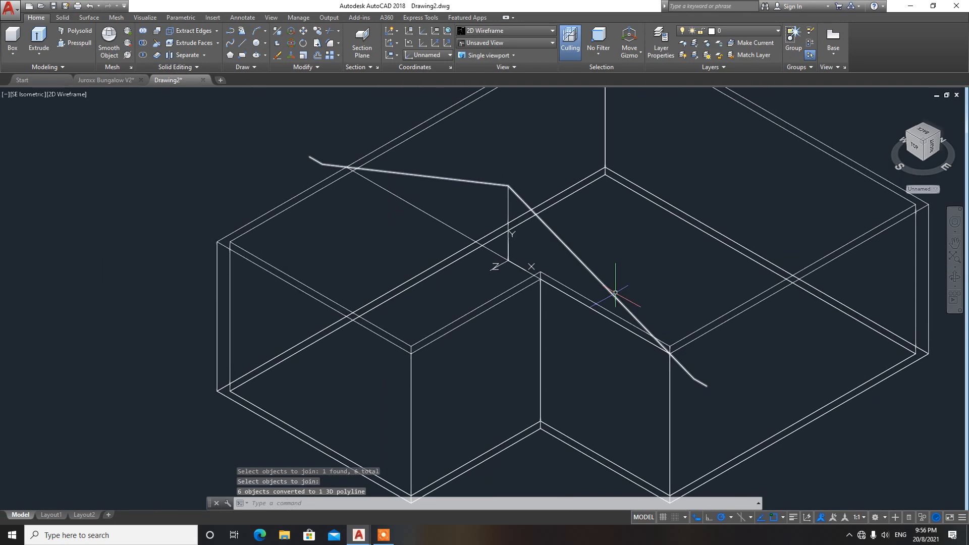
Try to offset the joined gable polyline outward by 200 mm
text(o)
key(Return)
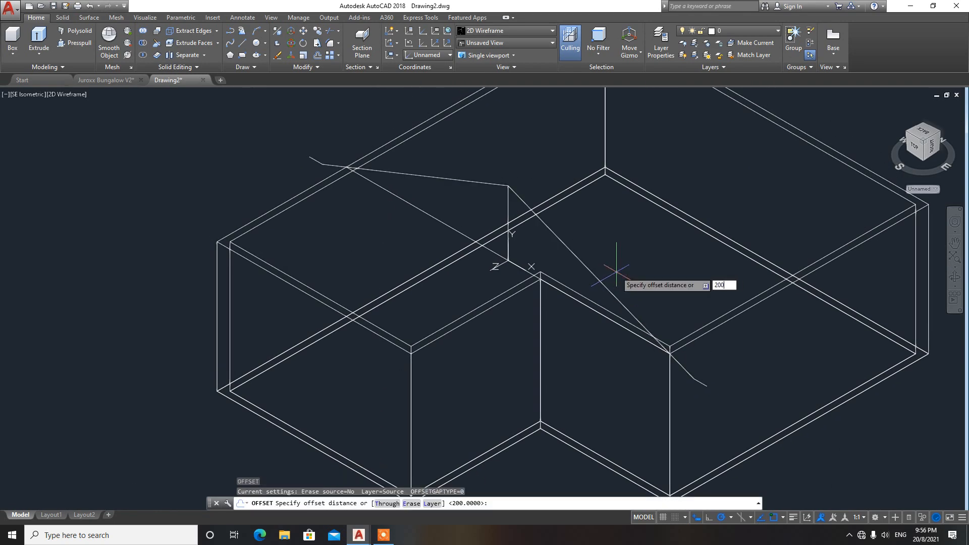
text(200)
key(Return)
click(613, 291)
click(649, 249)
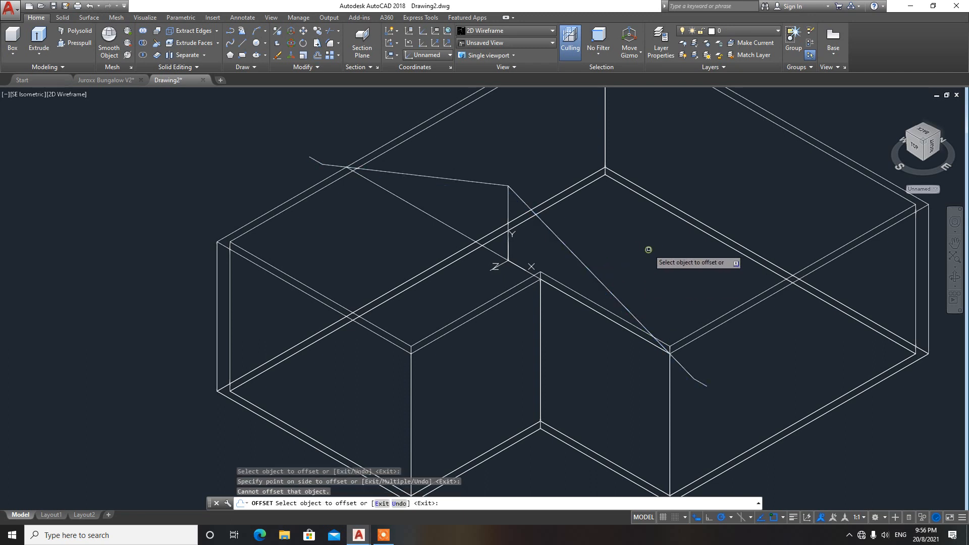
click(604, 283)
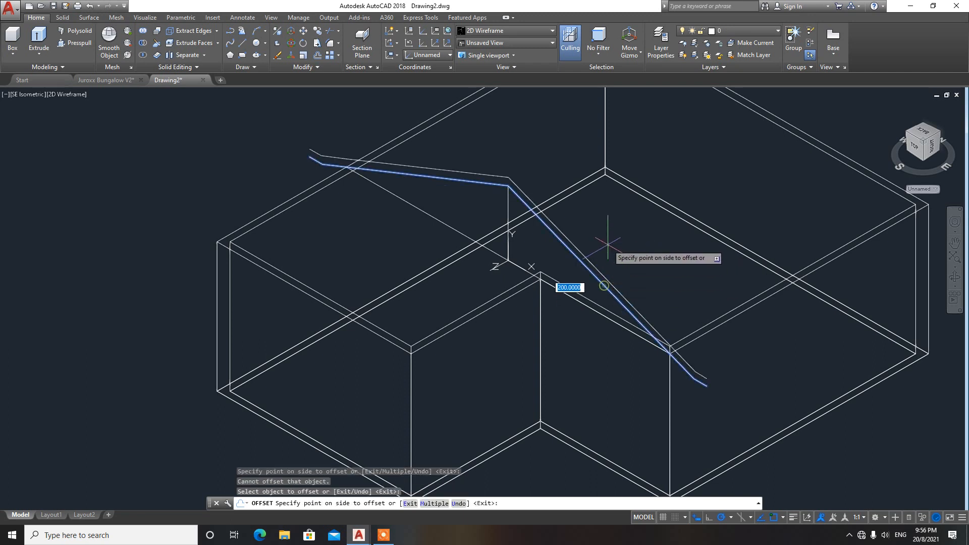
click(608, 240)
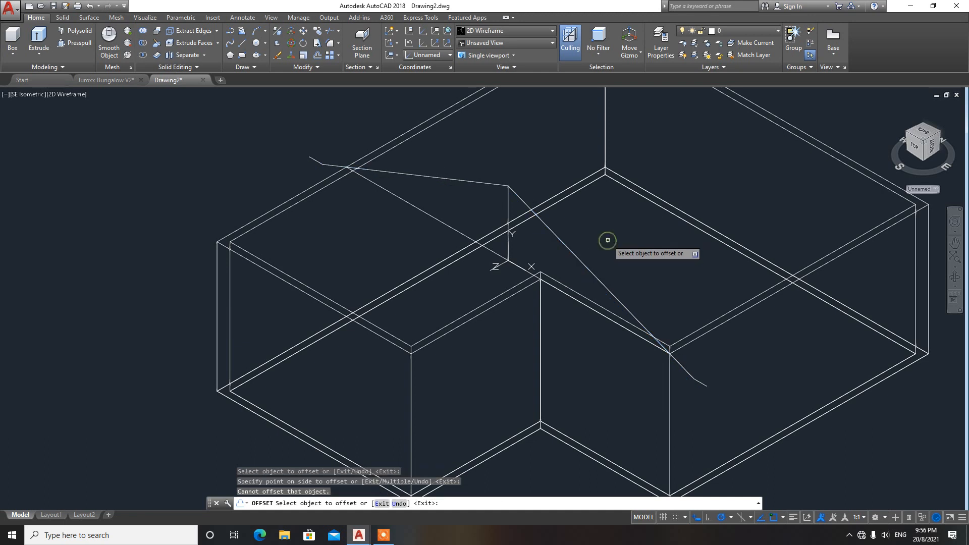
click(574, 252)
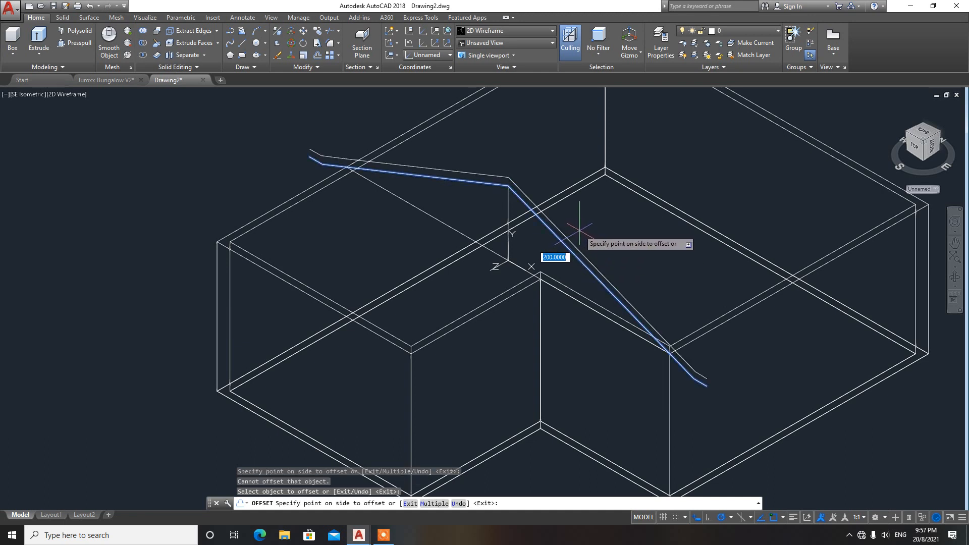
click(580, 230)
key(Escape)
key(Escape)
key(Escape)
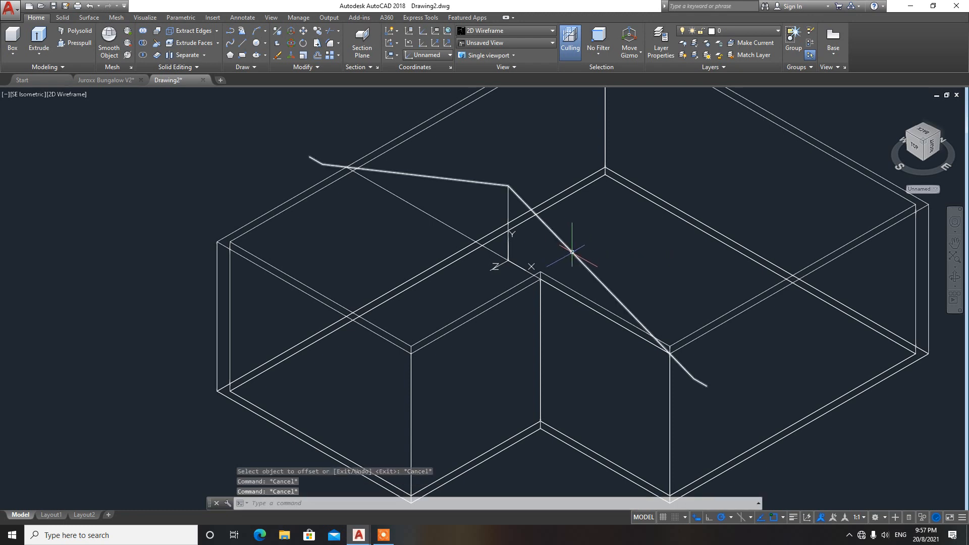
Erase the joined gable polyline and redraw both slopes from the front outer wall corner through the apex to the base line's far end
click(572, 252)
key(Delete)
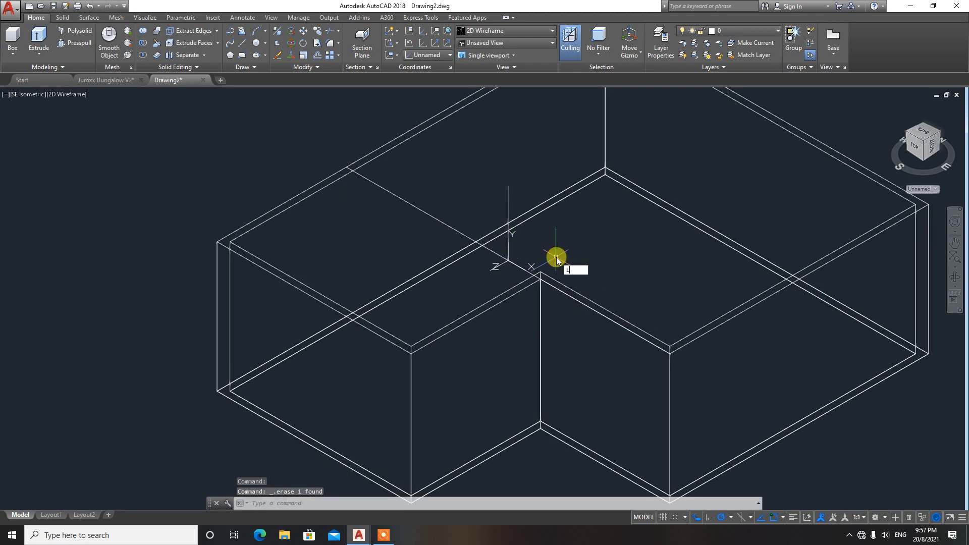
text(l)
key(Return)
click(670, 353)
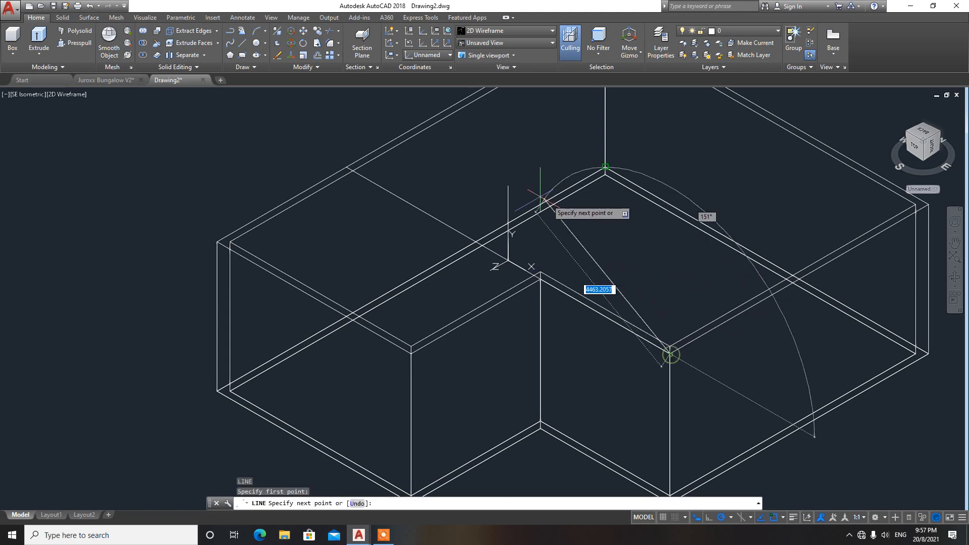
click(509, 187)
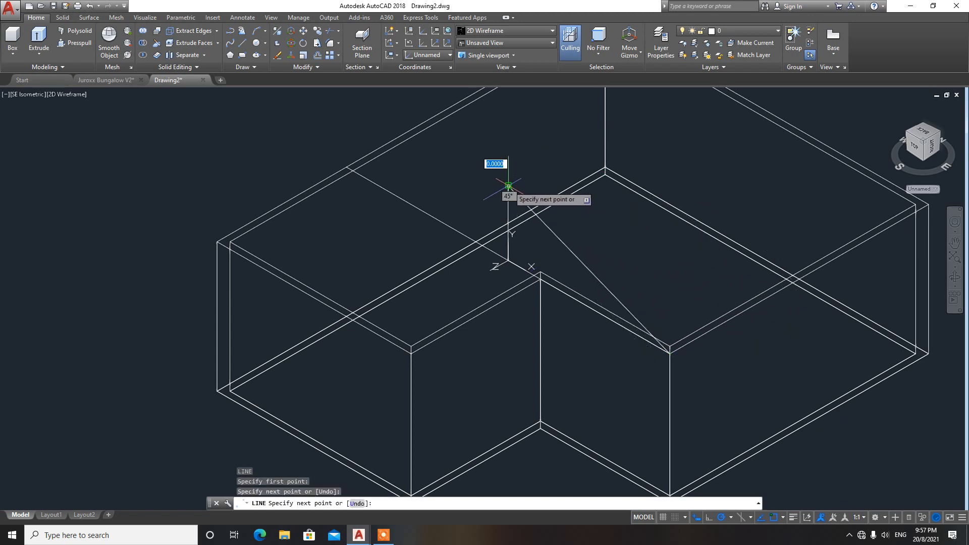
click(347, 166)
key(Return)
Draw an 800 mm line extending the gable slope past the front outer wall corner
scroll(676, 375, up, 4)
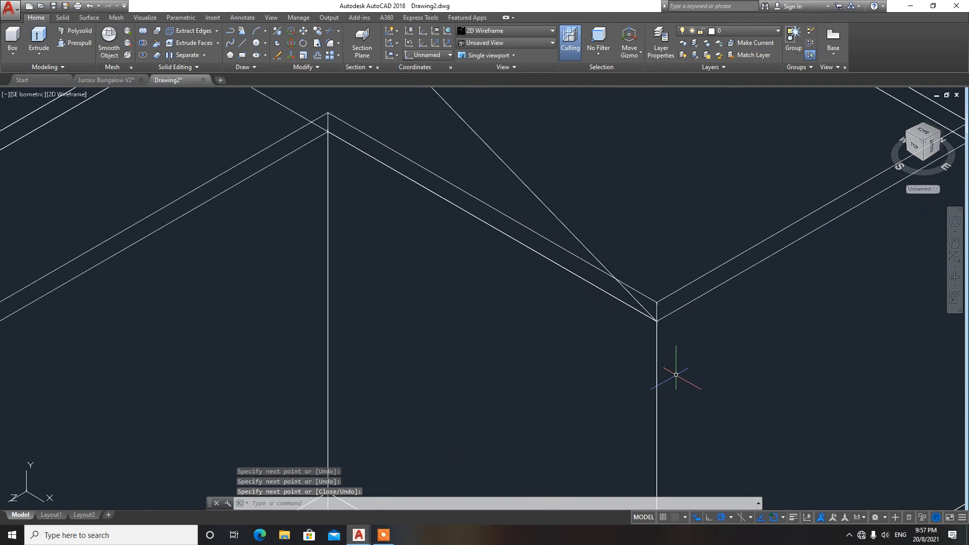
click(247, 57)
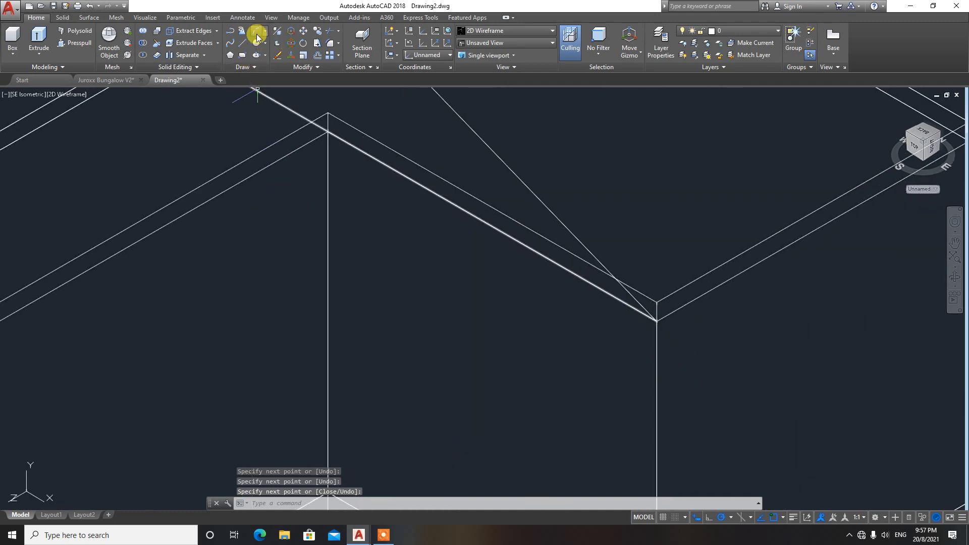
click(242, 44)
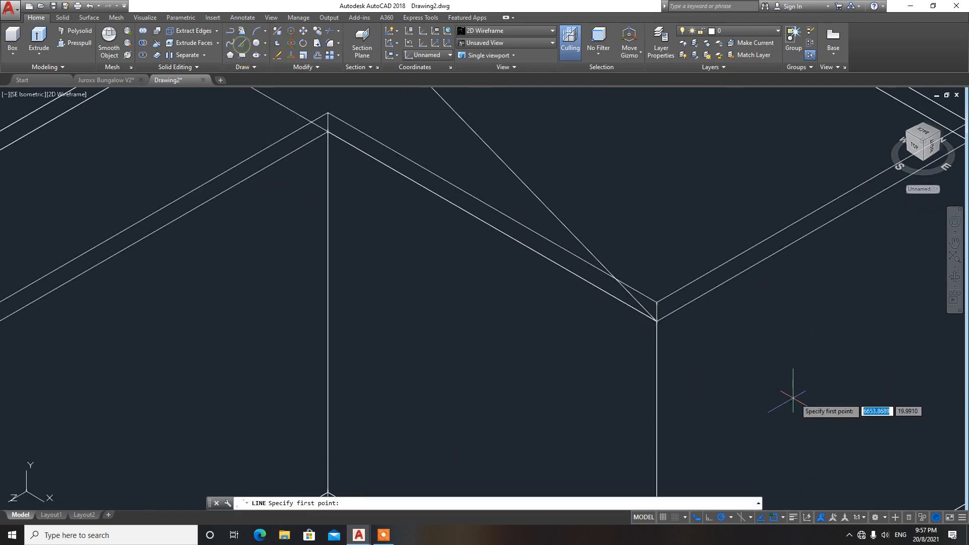
click(657, 321)
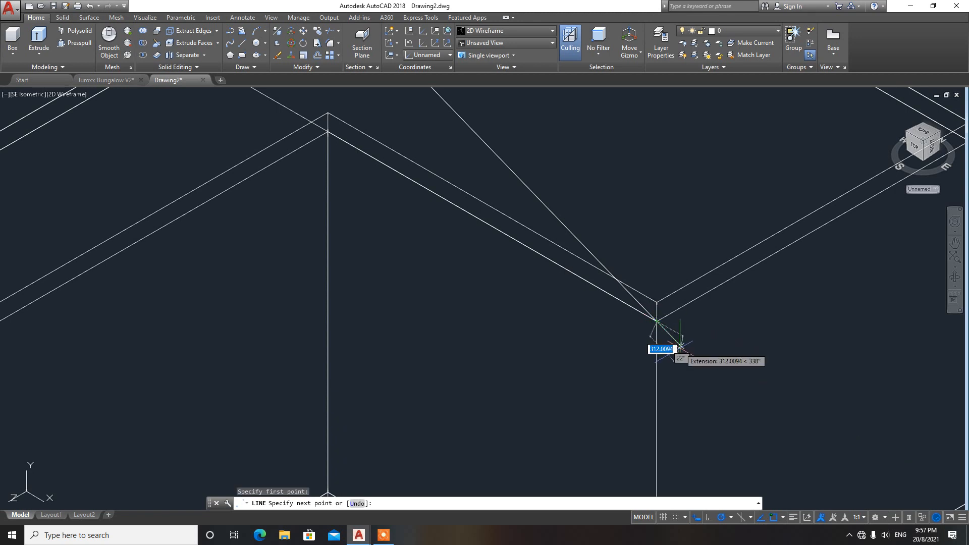
text(800)
key(Return)
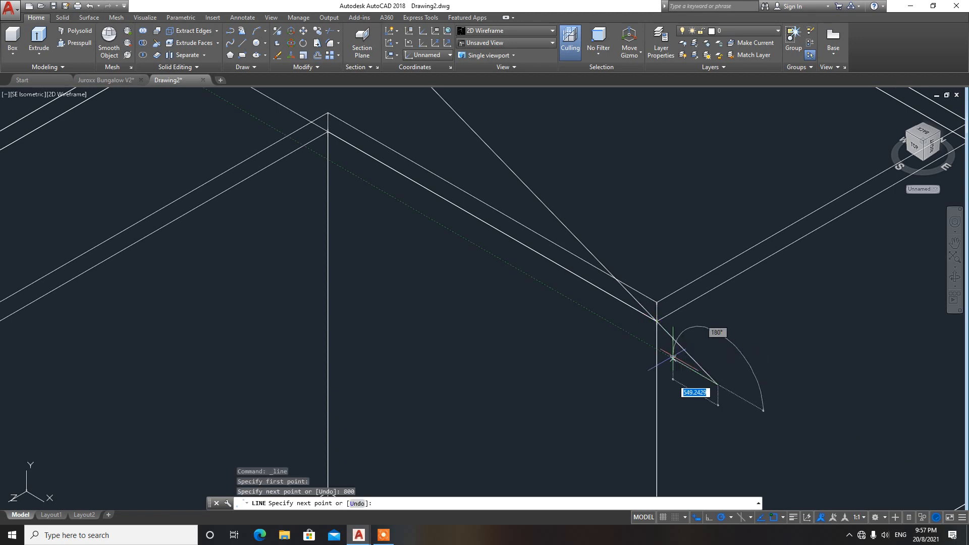
scroll(523, 347, down, 2)
Draw an 800 mm extension of the other gable slope past the base line's far end, continued by 400 mm along negative X
scroll(431, 278, up, 4)
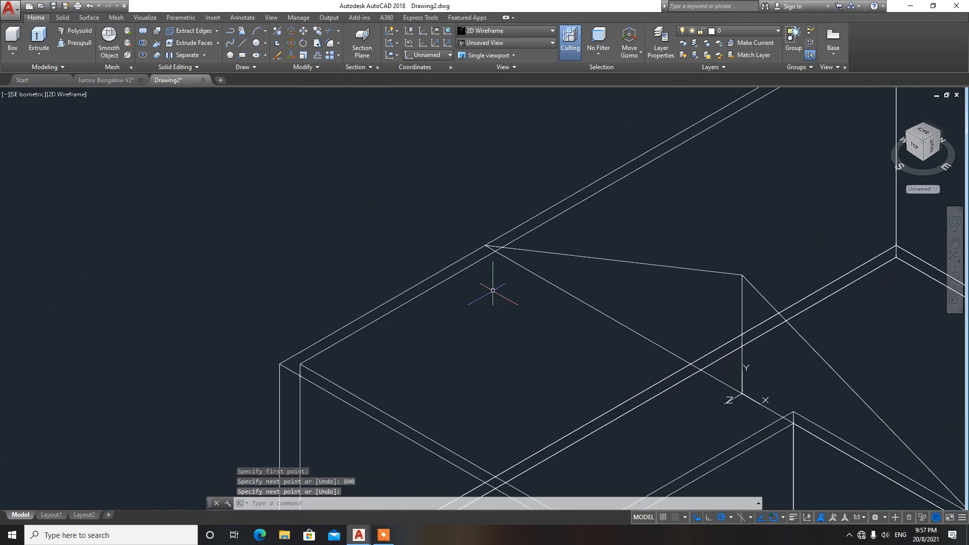
text(L)
key(Return)
click(486, 247)
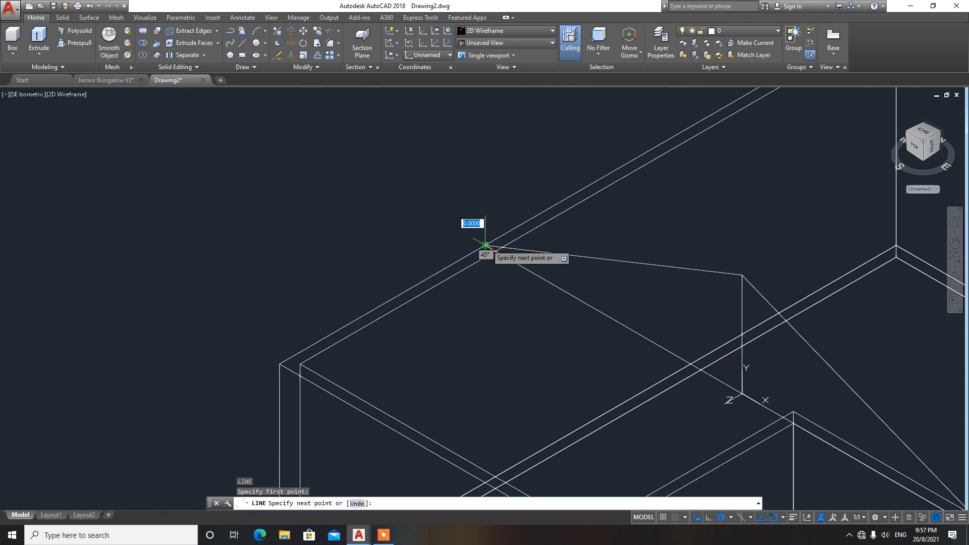
text(8)
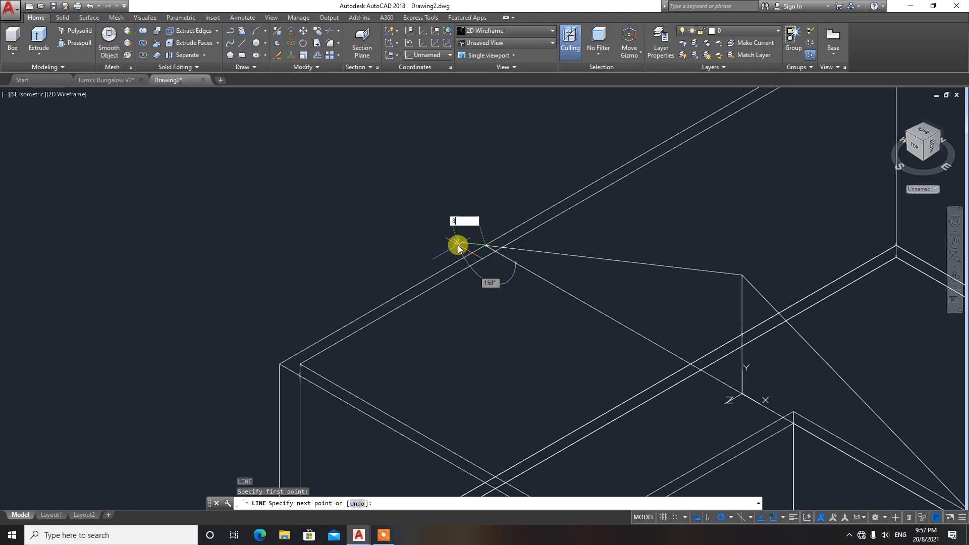
key(Return)
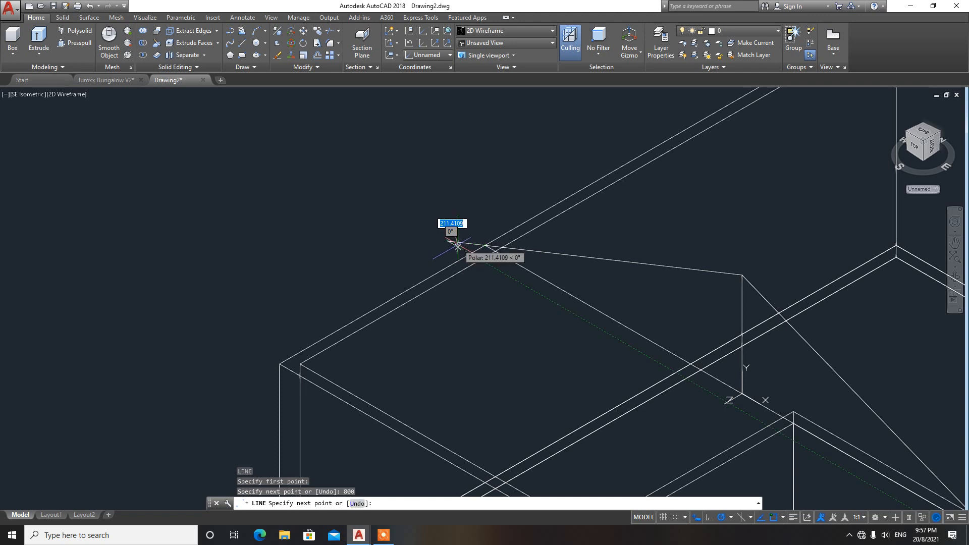
text(4)
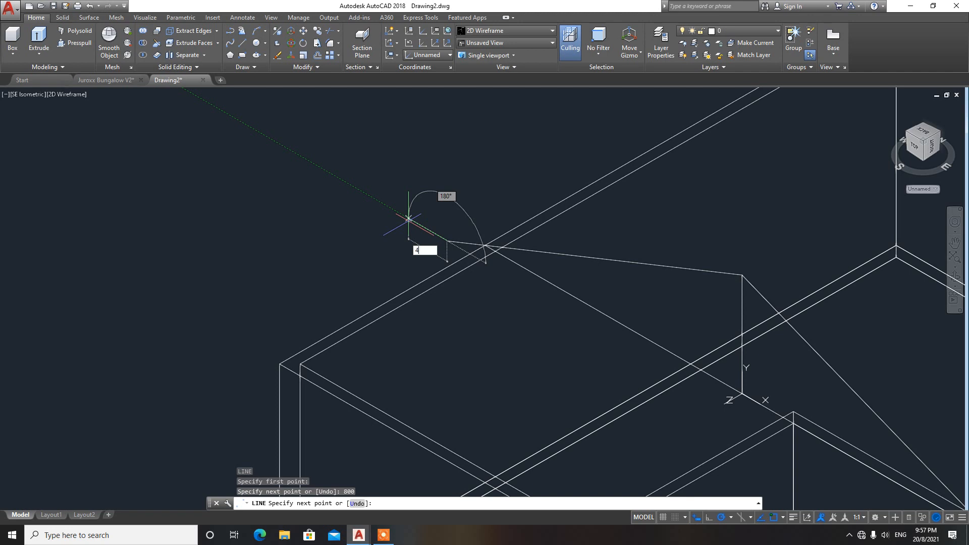
key(Return)
Draw a 400 mm eave line along positive X from the end of the front slope's extension
middle_drag(561, 346, 345, 182)
key(Return)
key(Return)
click(823, 415)
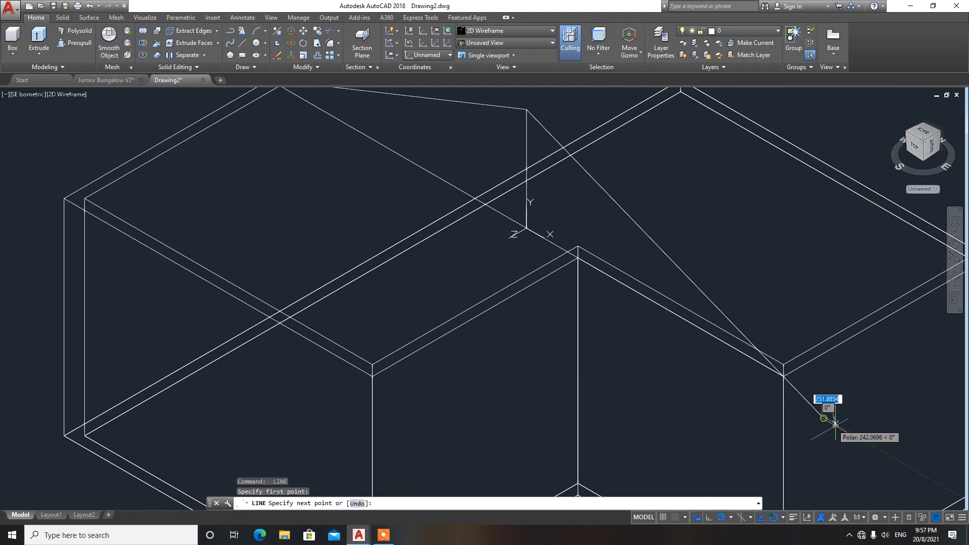
text(4.7039)
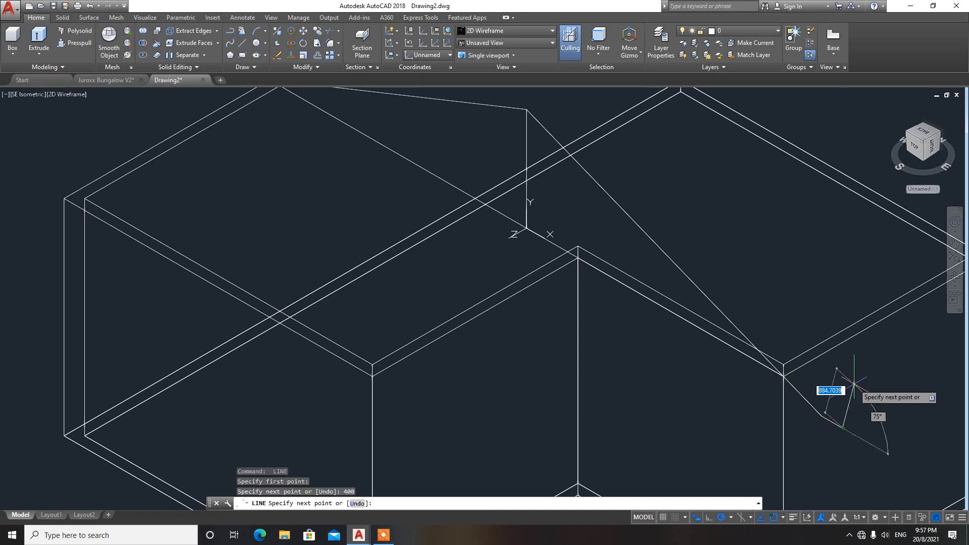
key(Return)
Join the two redrawn gable slopes, their extensions and both eave lines into a single polyline
scroll(665, 302, down, 2)
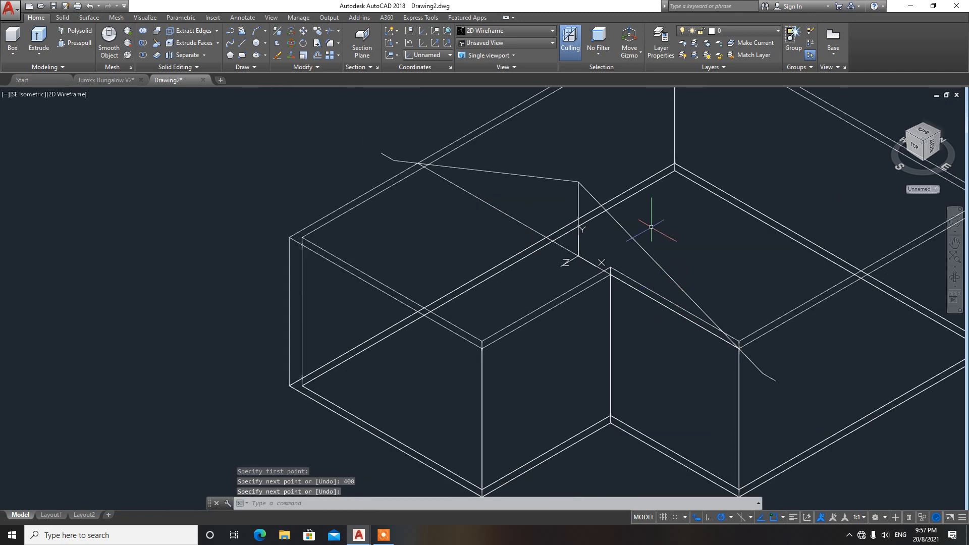
text(J)
key(Return)
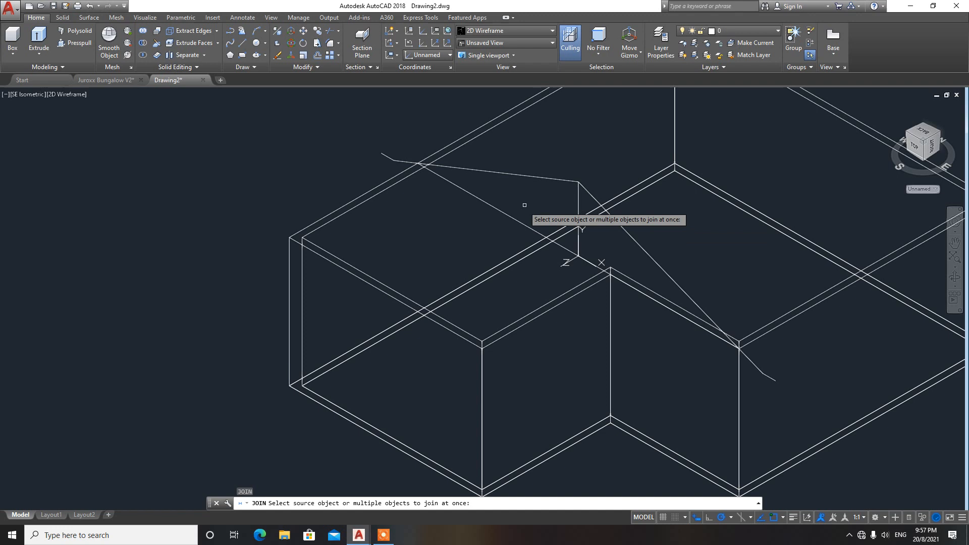
click(525, 176)
click(404, 160)
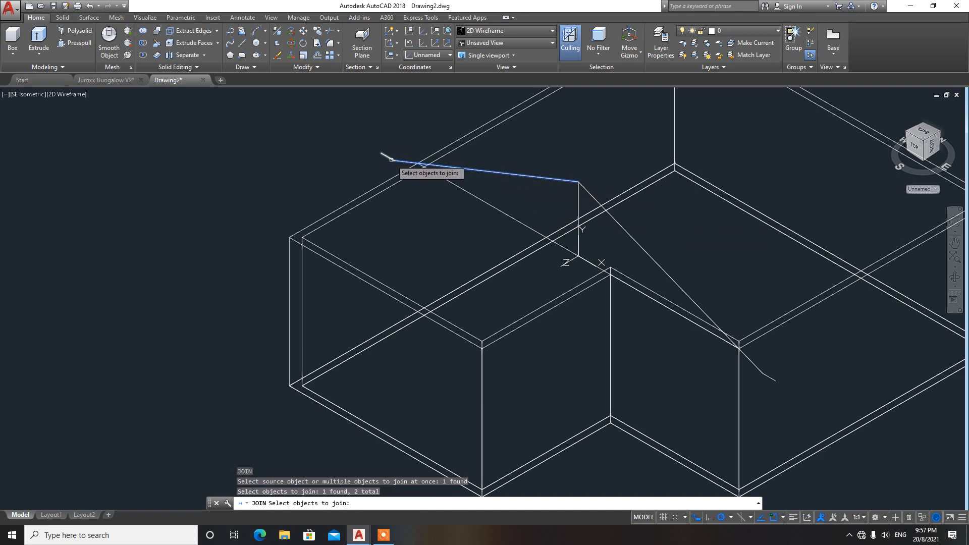
click(391, 159)
click(646, 250)
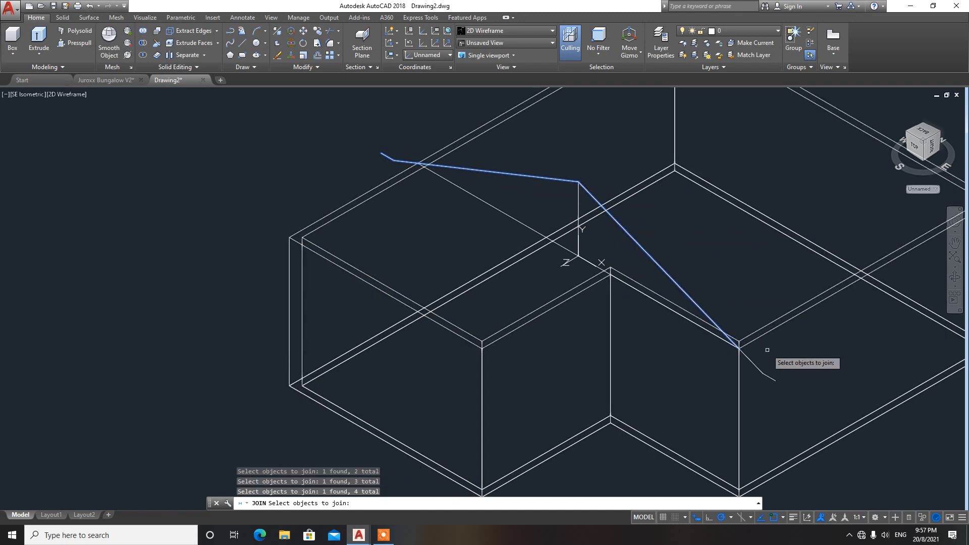
click(757, 366)
click(773, 379)
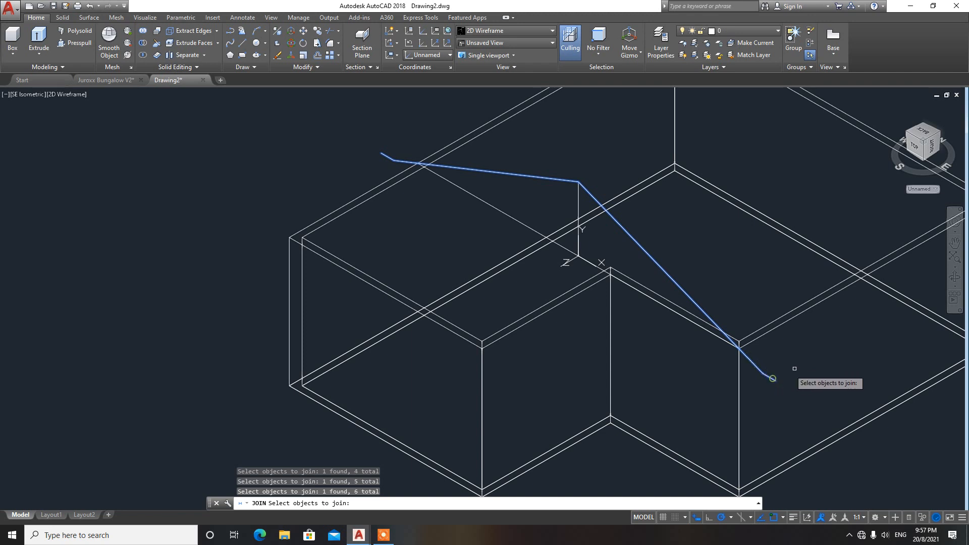
key(Return)
Offset the gable polyline by 200 mm toward its upper, outer side
click(763, 373)
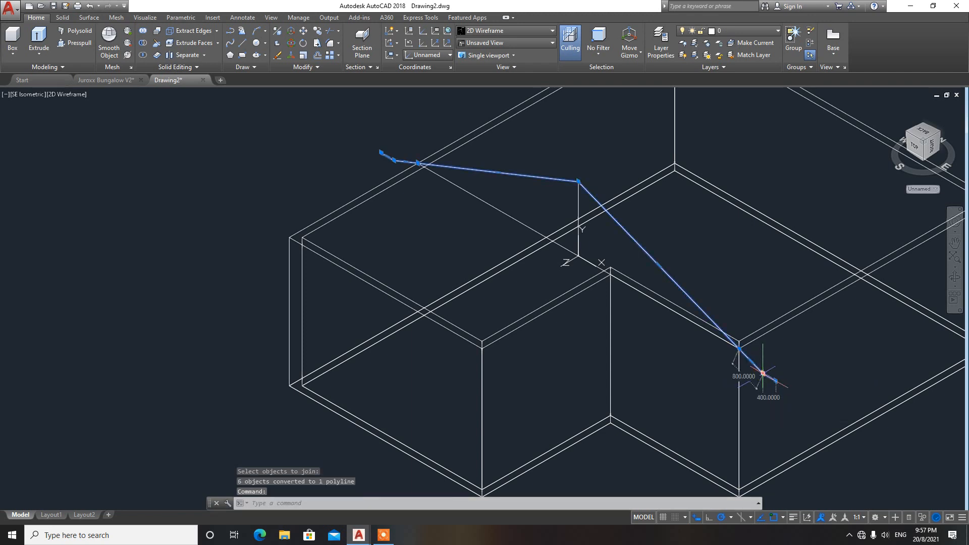
text(o)
key(Return)
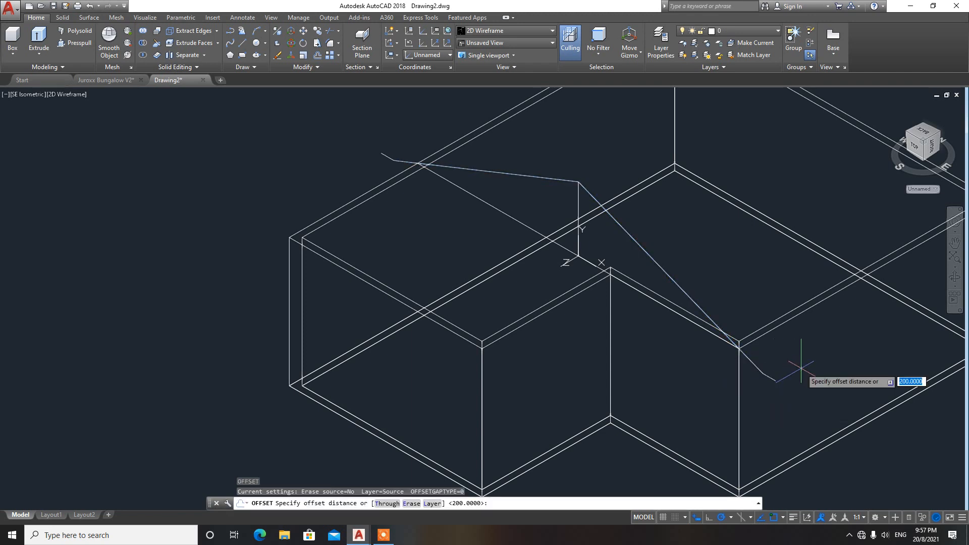
text(200)
key(Return)
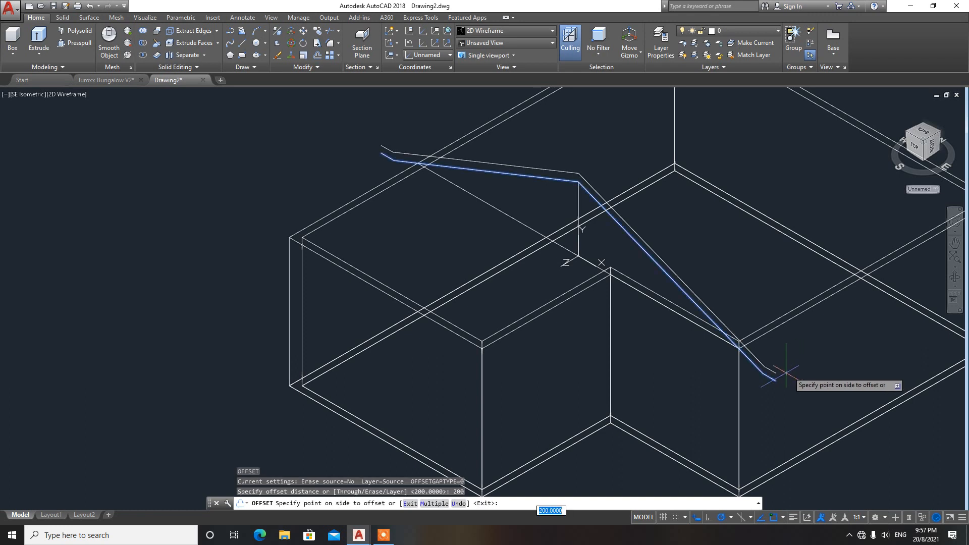
click(773, 377)
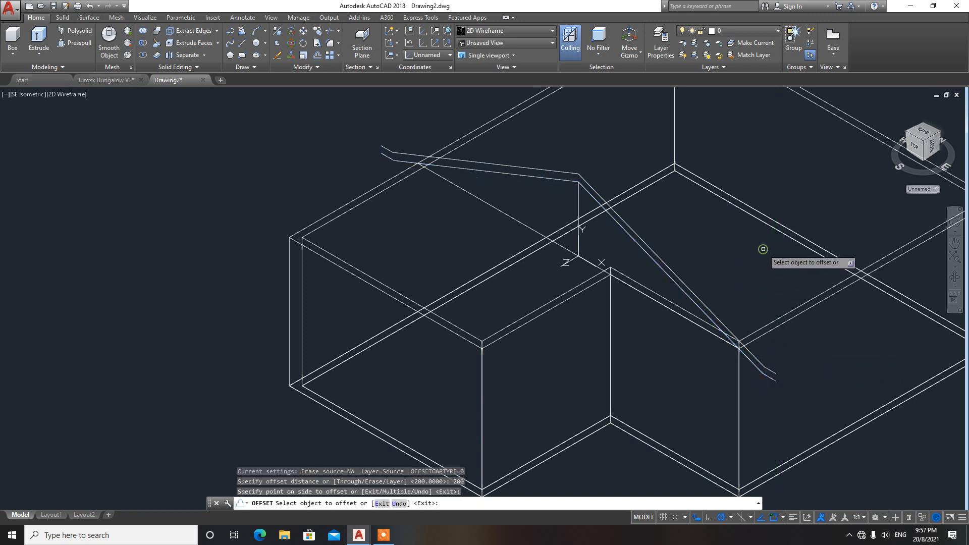
click(764, 250)
key(Escape)
Close the roof profile's front eave end with a line between the endpoints of the two polylines
middle_drag(788, 380, 723, 351)
scroll(722, 351, up, 2)
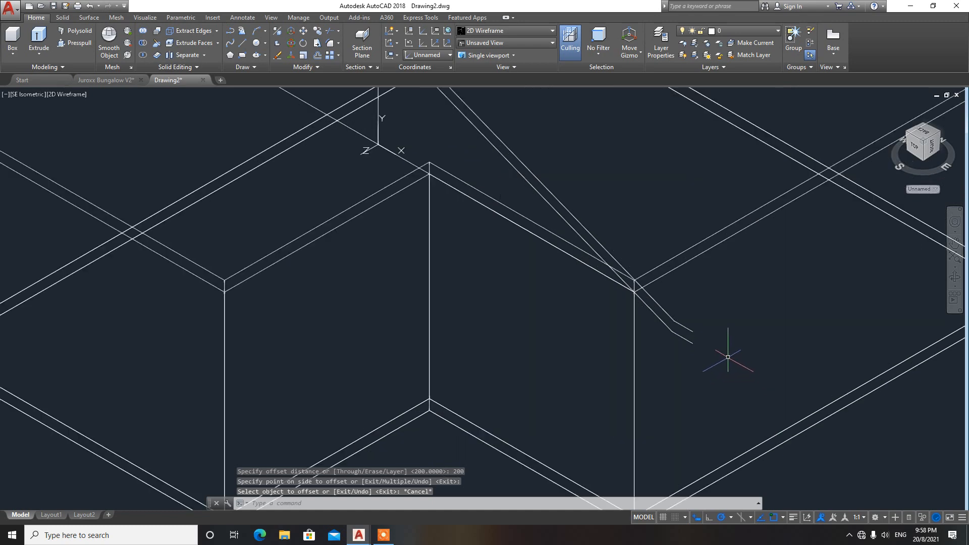
text(l)
key(Return)
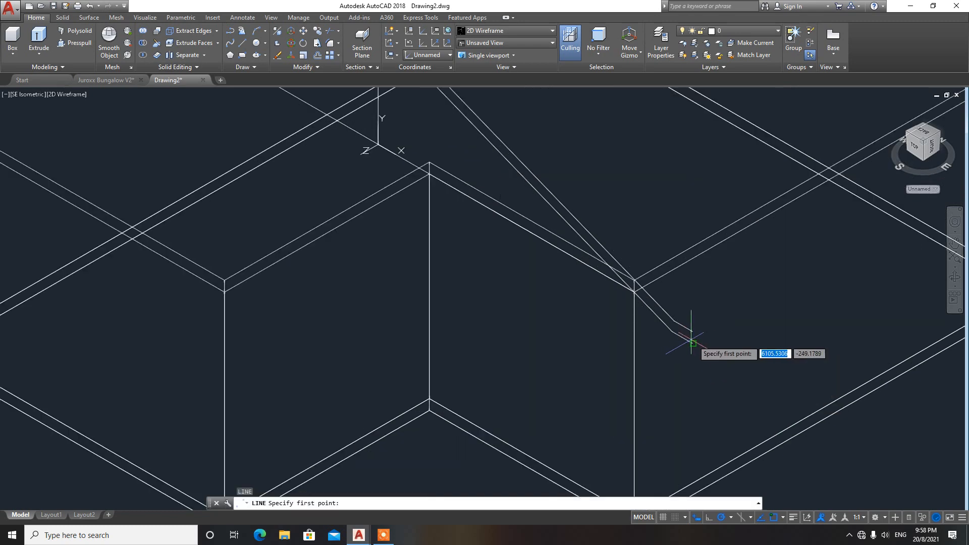
click(693, 332)
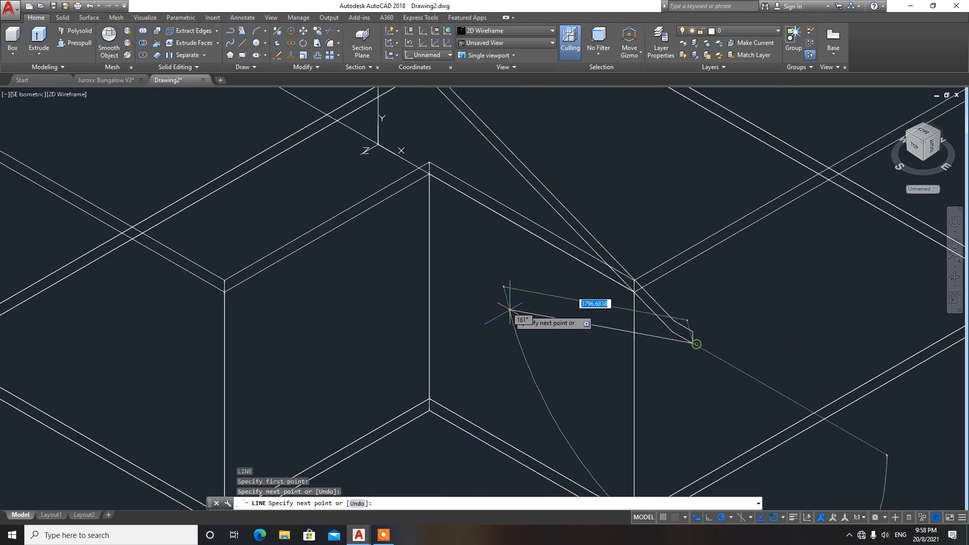
middle_drag(429, 235, 524, 336)
key(Return)
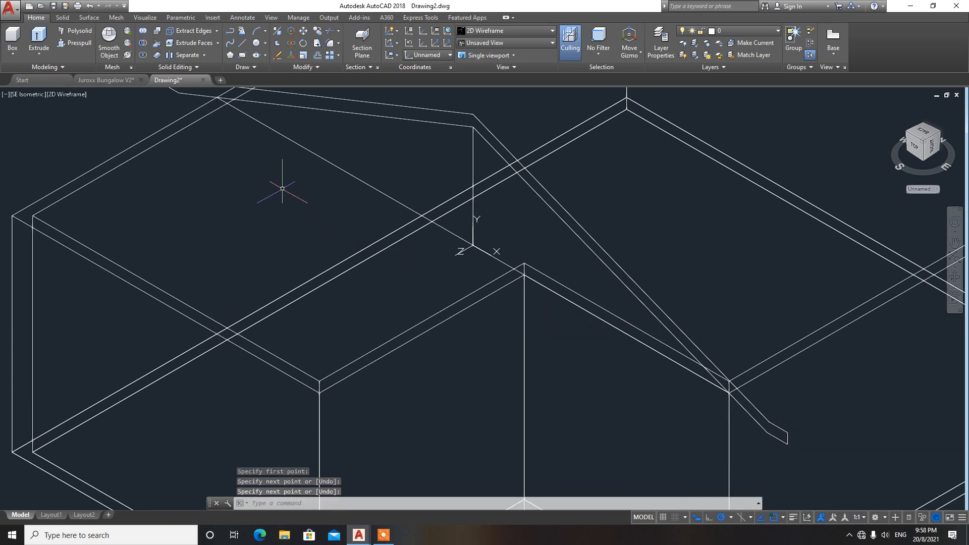
Close the roof profile's opposite eave end with a line between the two polylines' endpoints
middle_drag(282, 188, 401, 305)
text(l)
key(Return)
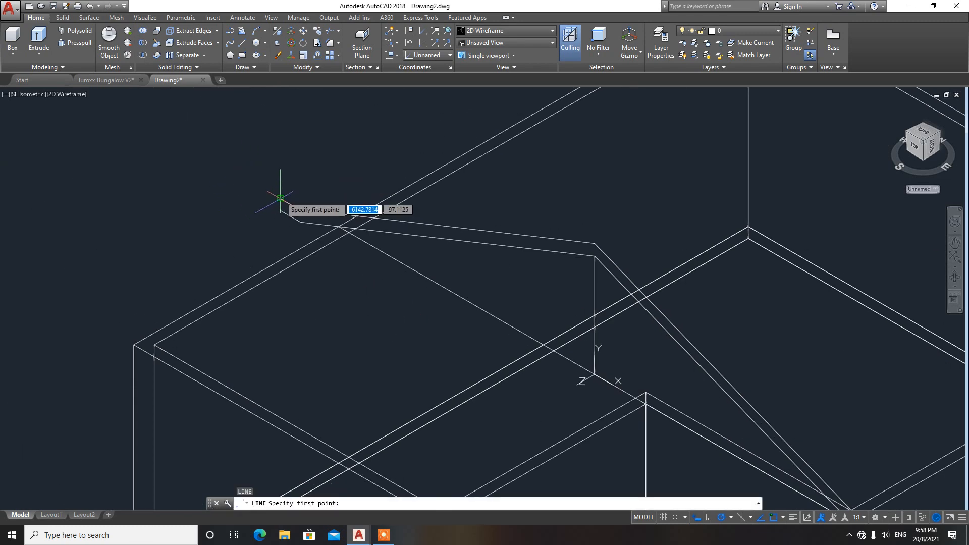
click(279, 206)
click(280, 207)
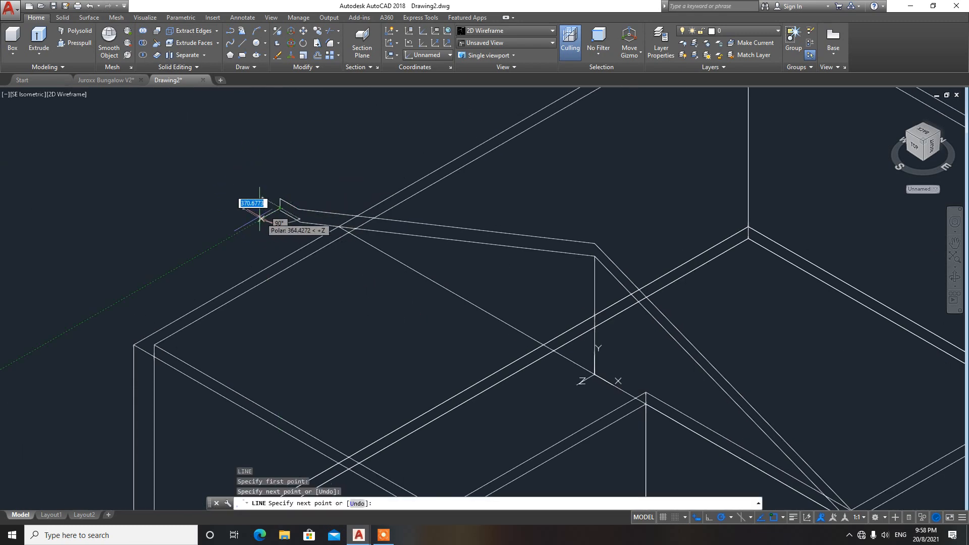
scroll(273, 205, up, 2)
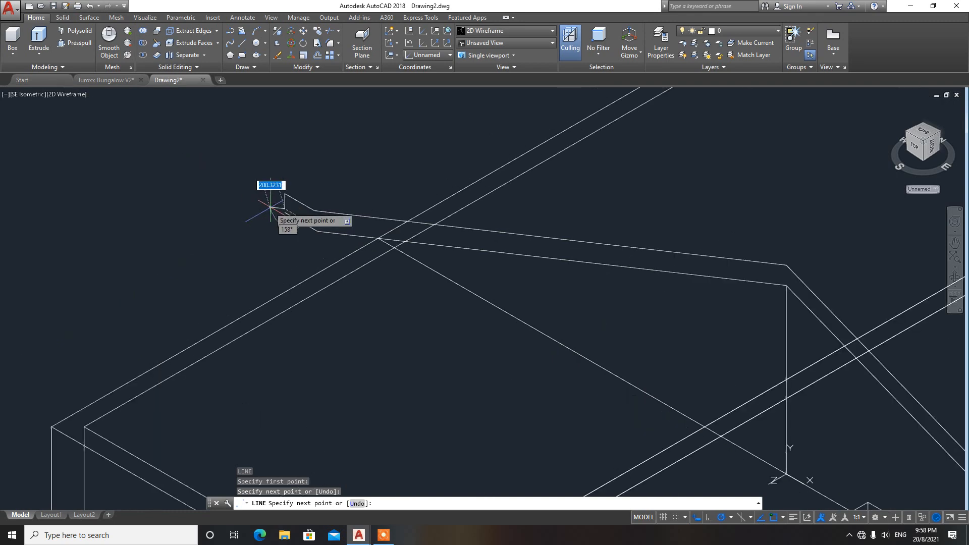
text(u)
key(Return)
key(Escape)
scroll(483, 286, down, 4)
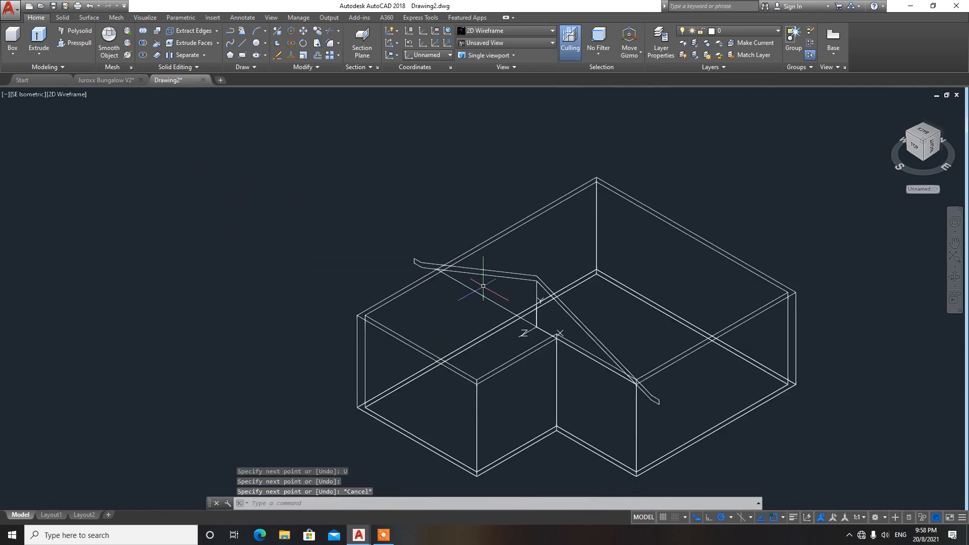
Presspull the closed gable roof profile about 8800 mm along the house, so it overhangs the far end wall
middle_drag(483, 286, 391, 229)
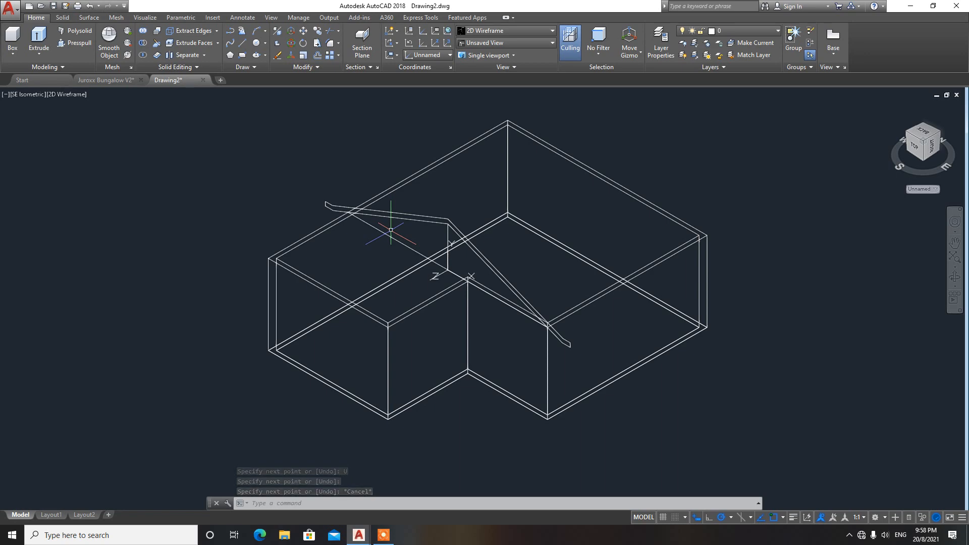
shift+middle_drag(454, 268, 404, 243)
scroll(509, 255, up, 2)
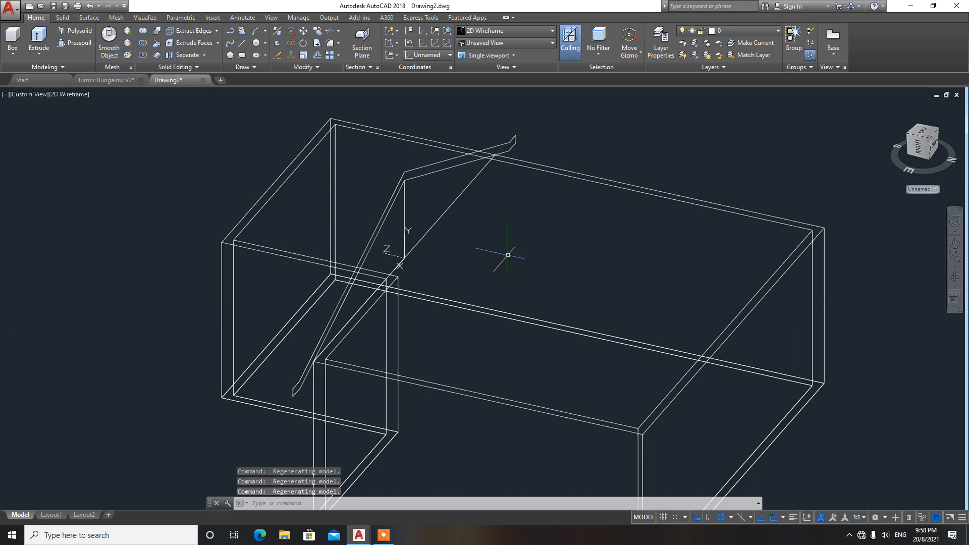
text(R)
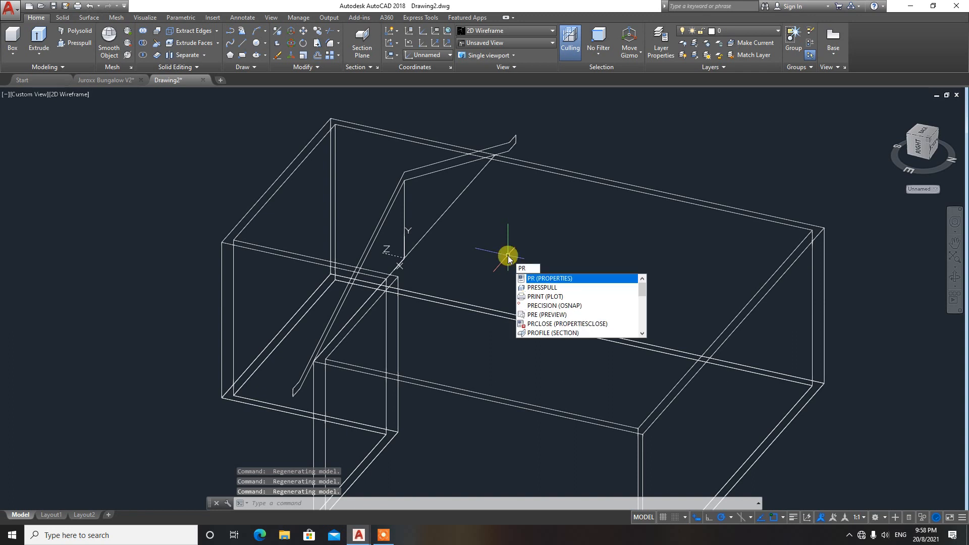
text(ESS)
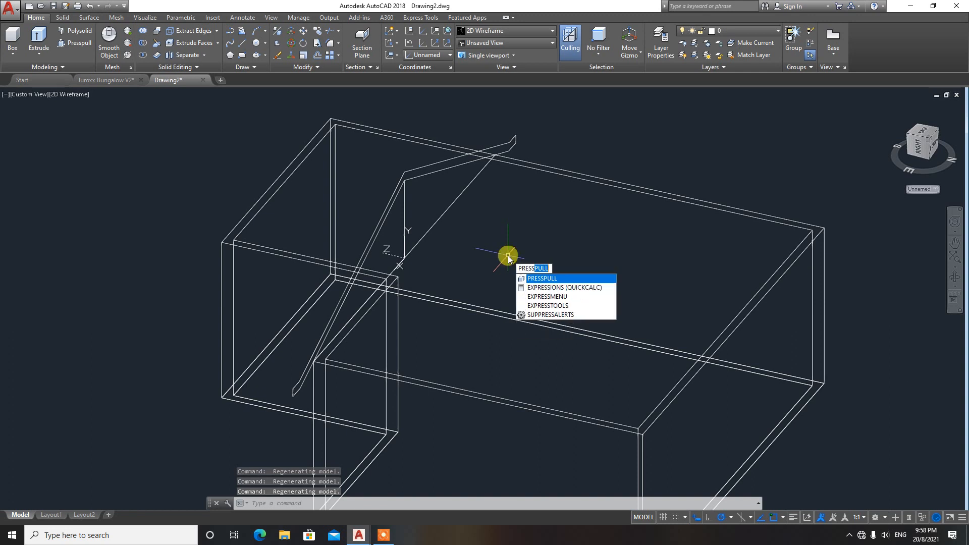
key(Return)
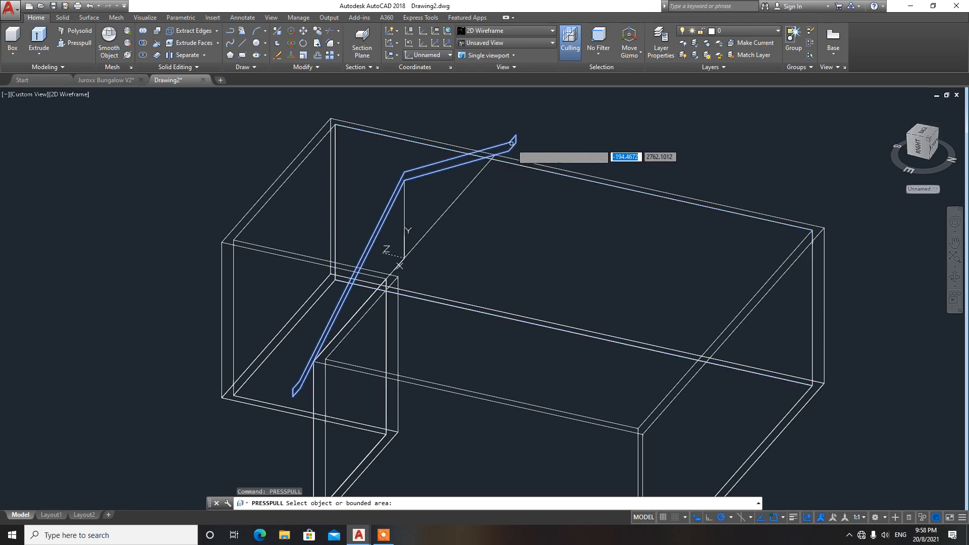
click(512, 144)
scroll(824, 231, down, 2)
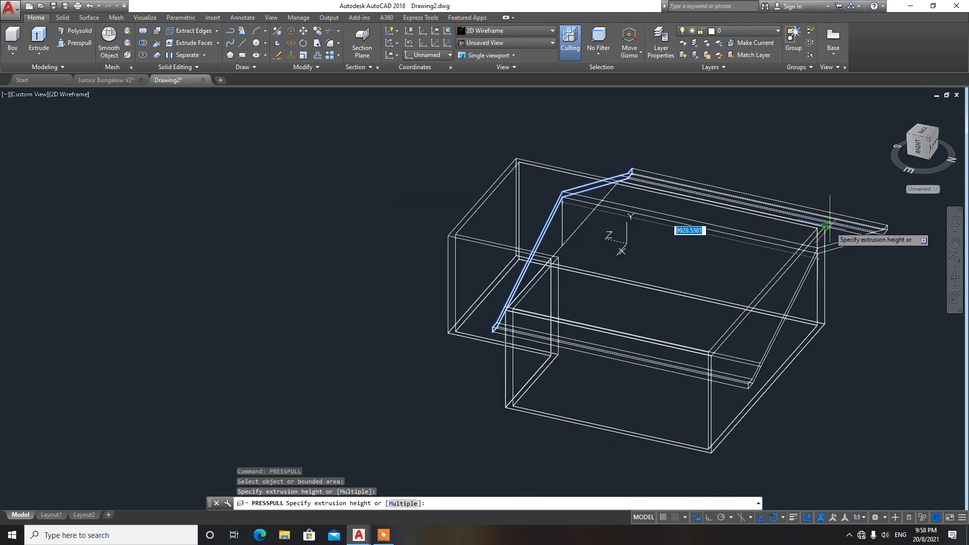
middle_drag(826, 227, 661, 179)
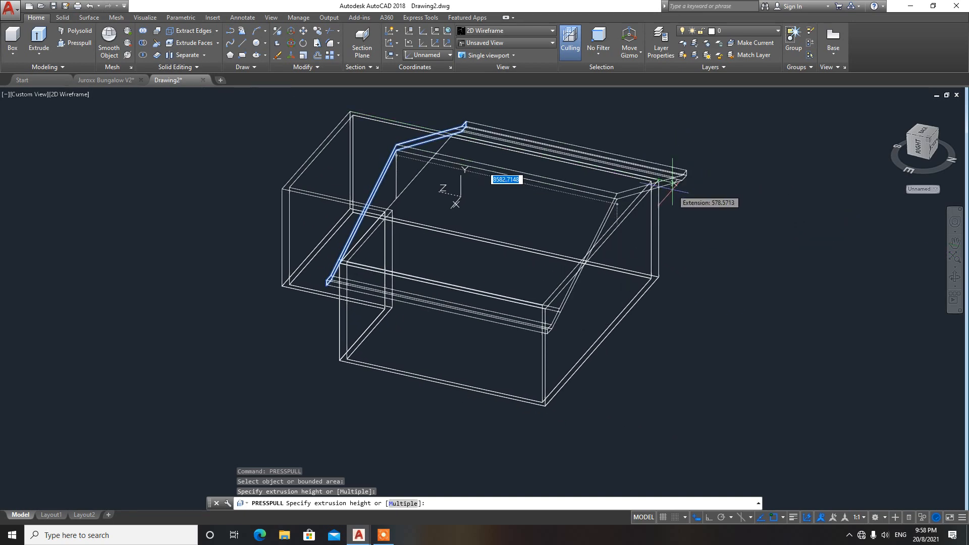
shift+middle_drag(673, 181, 697, 193)
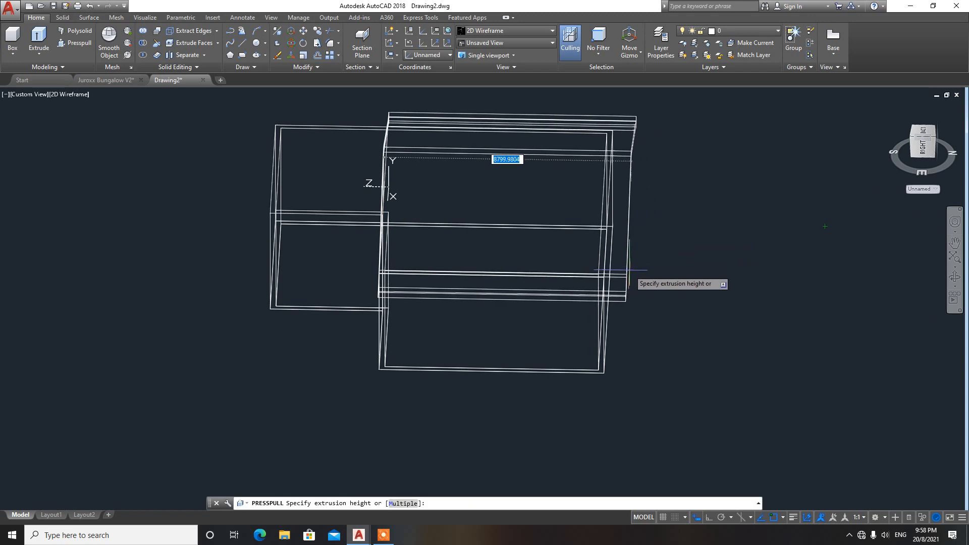
key(Escape)
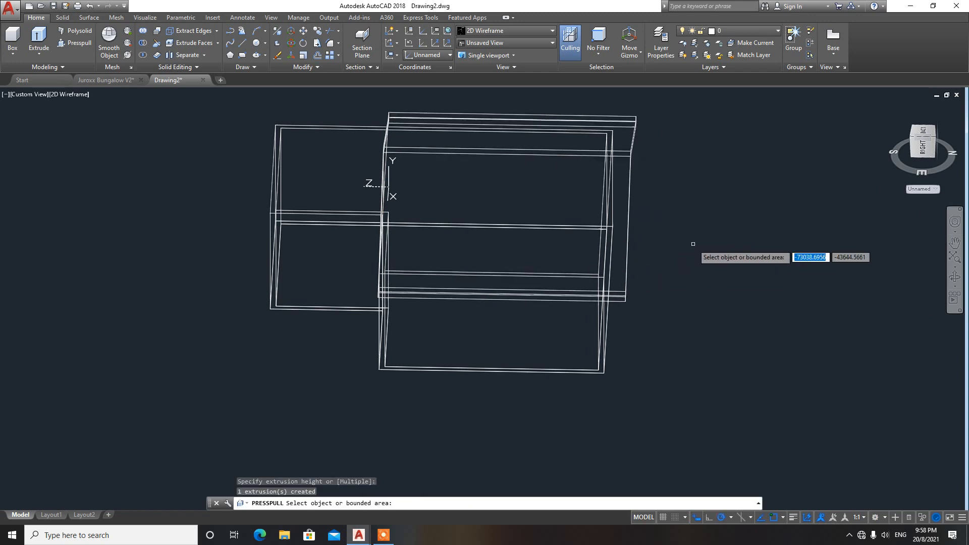
key(Escape)
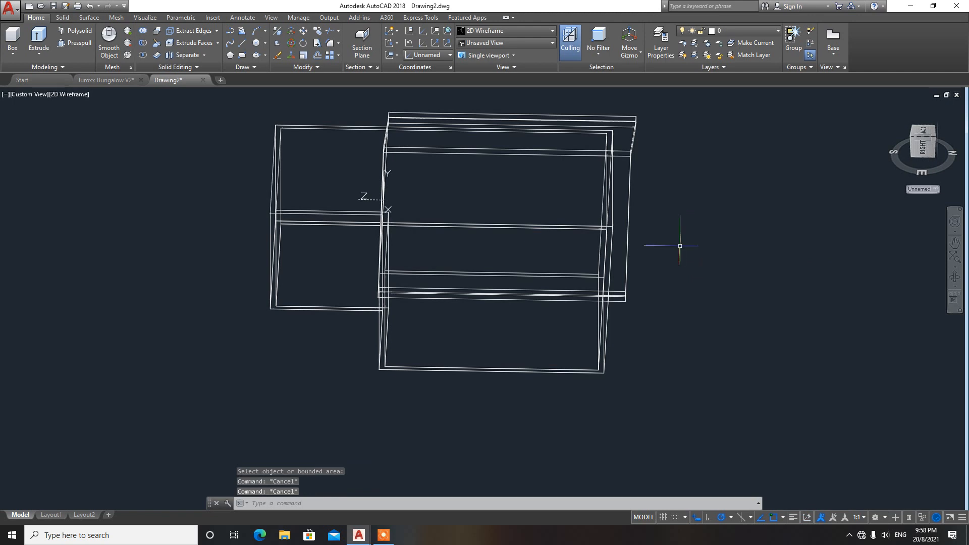
Display the model in the Conceptual visual style and examine the roof solid from the side and the gable end
click(502, 30)
click(518, 50)
shift+middle_drag(523, 294, 608, 253)
shift+middle_drag(528, 208, 639, 227)
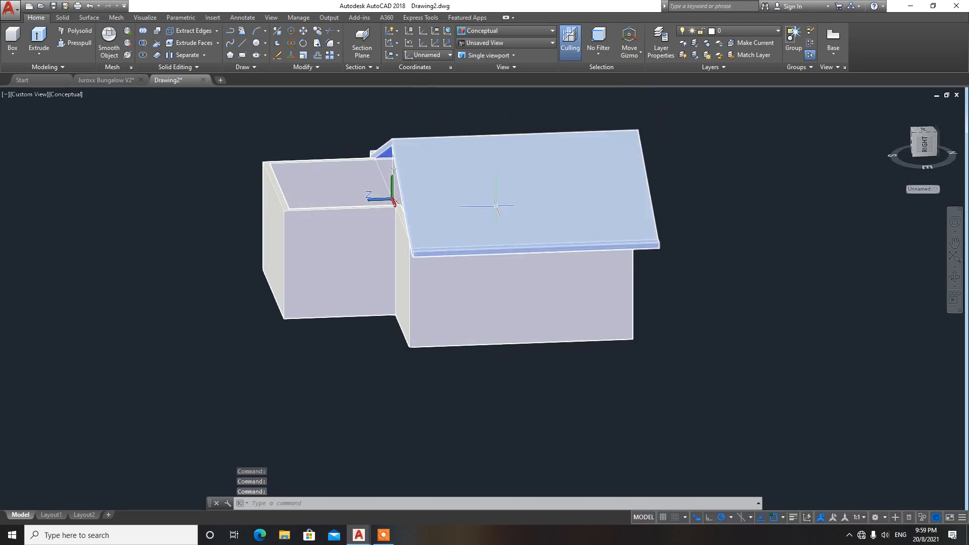
shift+middle_drag(494, 206, 554, 216)
Set the roof solid's color to Red in its properties
click(515, 175)
right_click(780, 334)
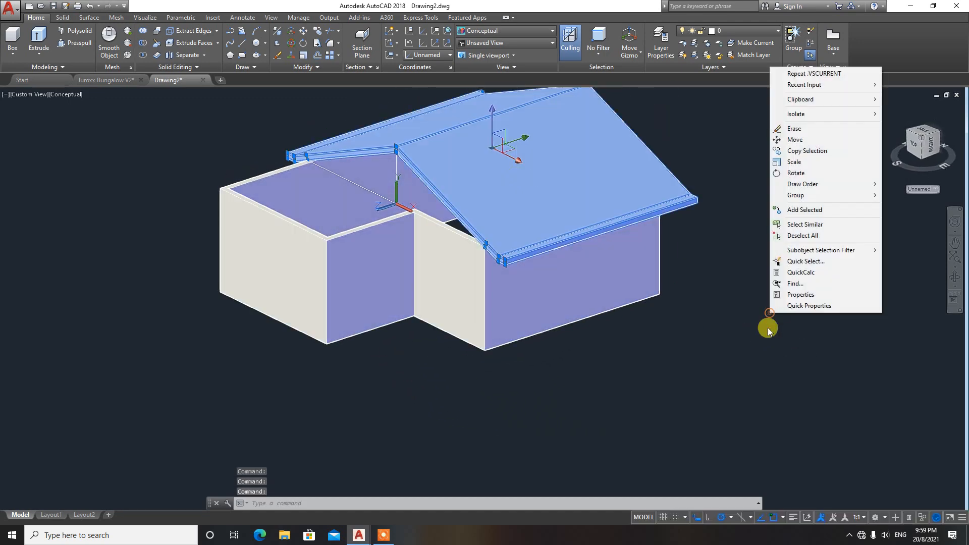
click(785, 293)
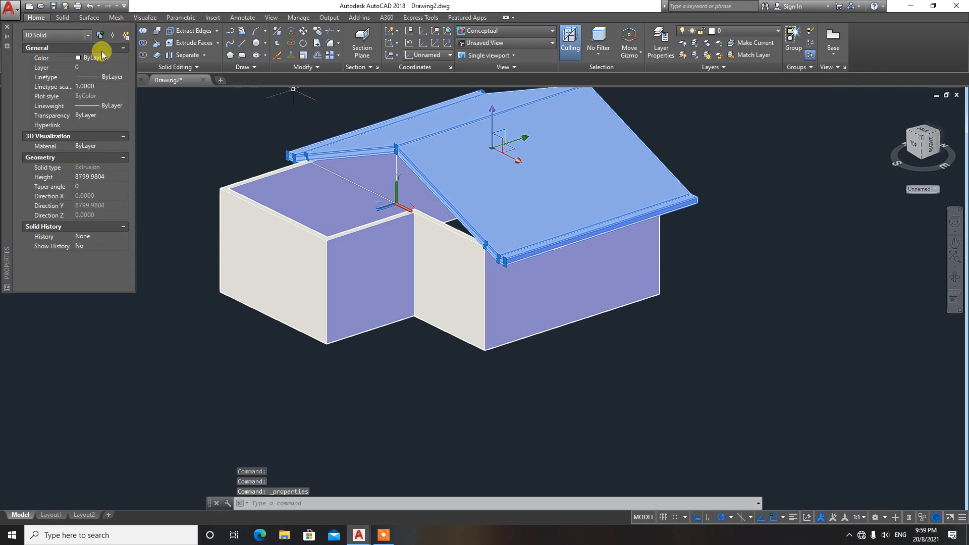
click(100, 58)
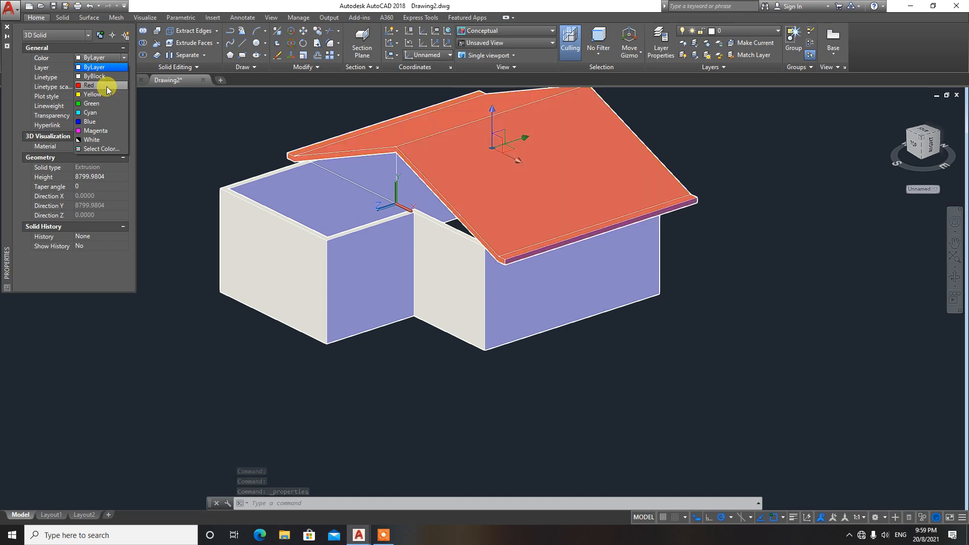
click(107, 86)
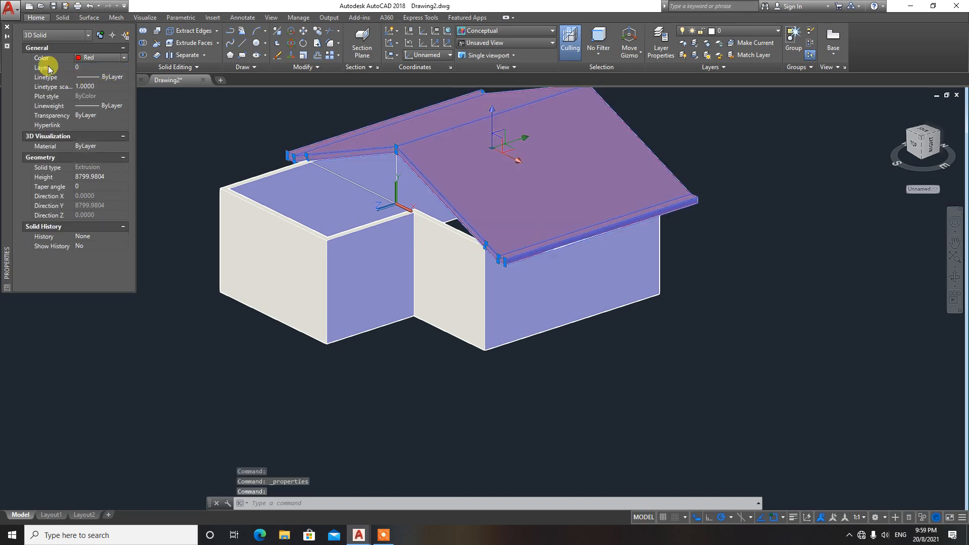
click(9, 28)
key(Escape)
Return the model to the 2D Wireframe visual style at the open gable end
scroll(347, 177, up, 4)
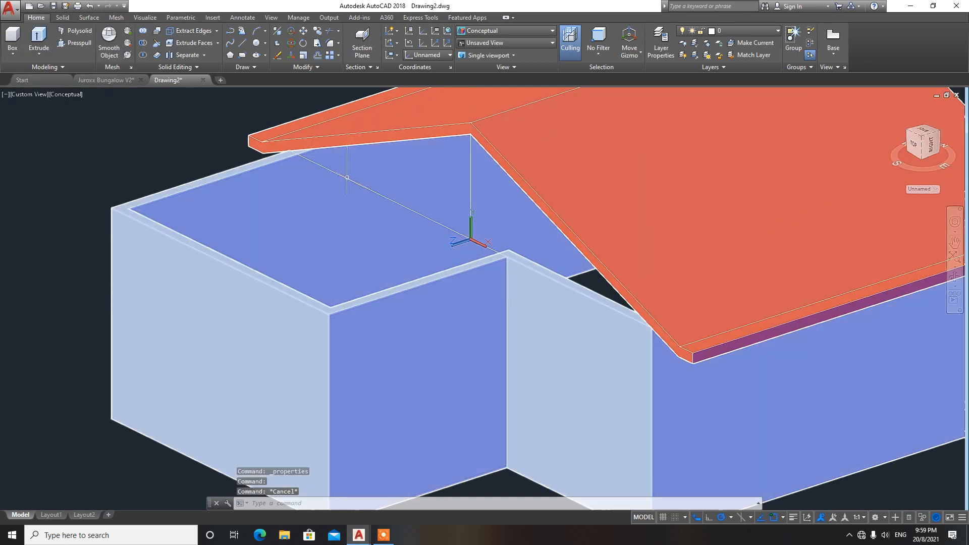
click(505, 31)
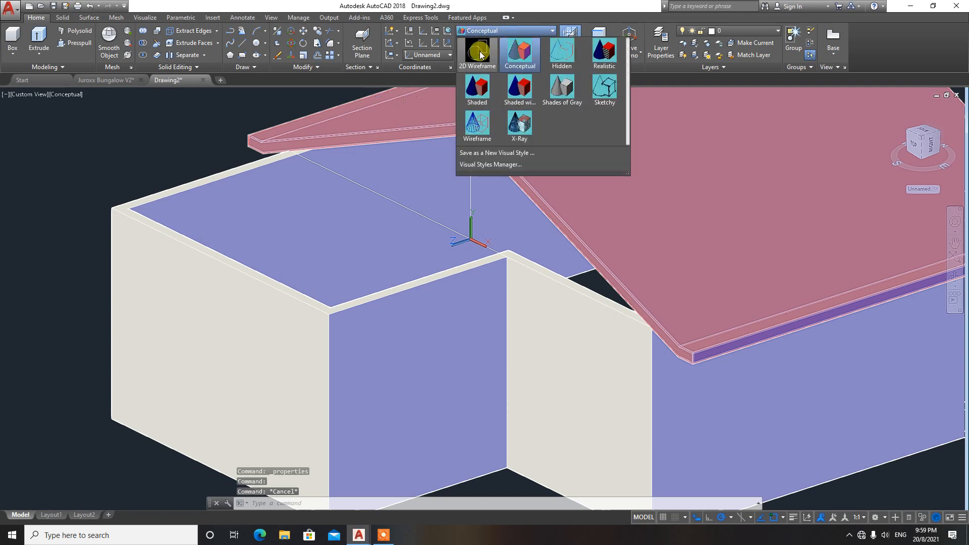
click(476, 45)
click(364, 189)
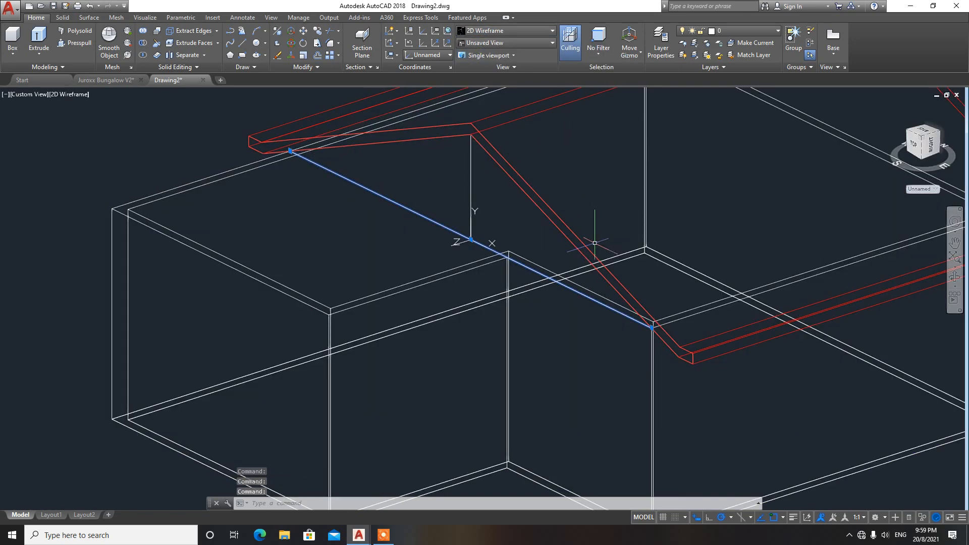
key(Escape)
key(Escape)
middle_drag(400, 223, 353, 240)
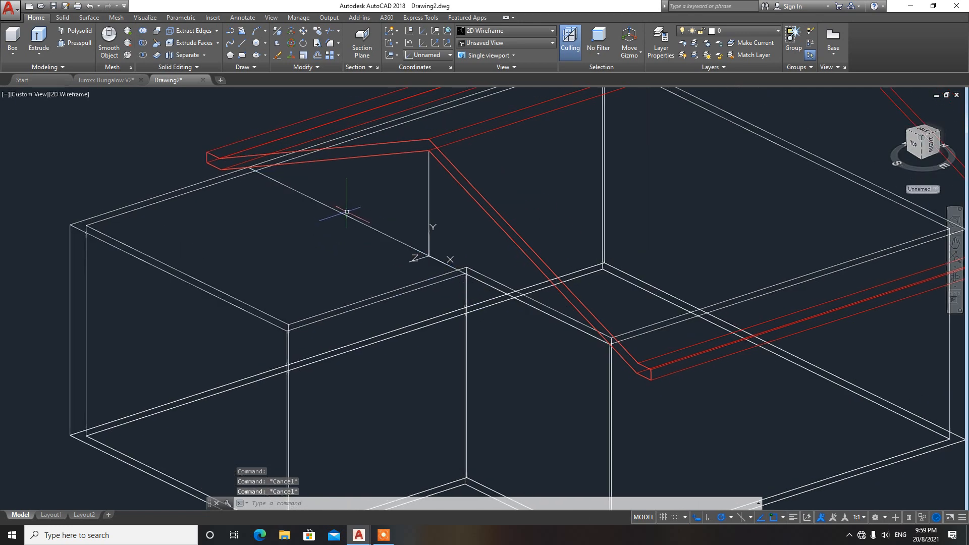
Draw a triangular polyline under the roof from one wall top corner to the ridge, the opposite corner and back to the start
text(pl)
key(Return)
click(248, 167)
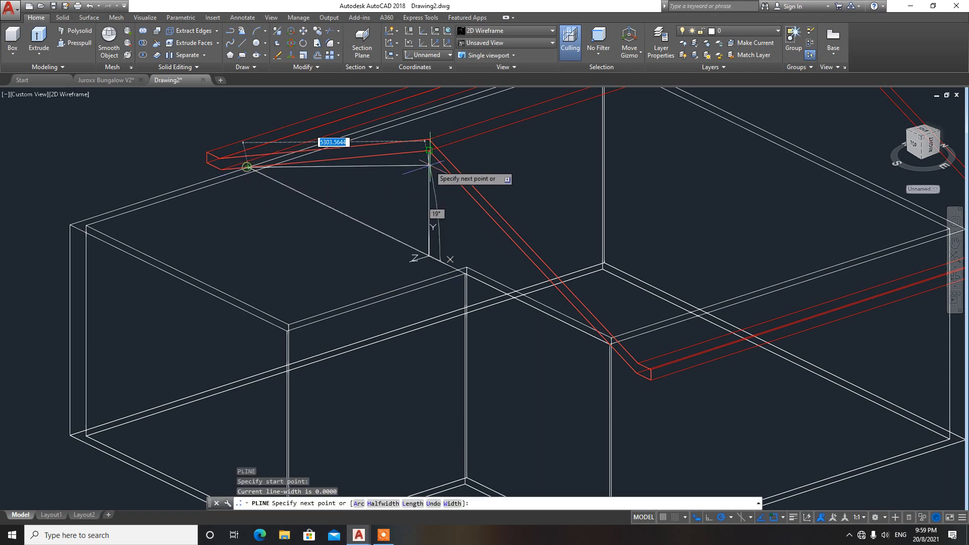
click(431, 152)
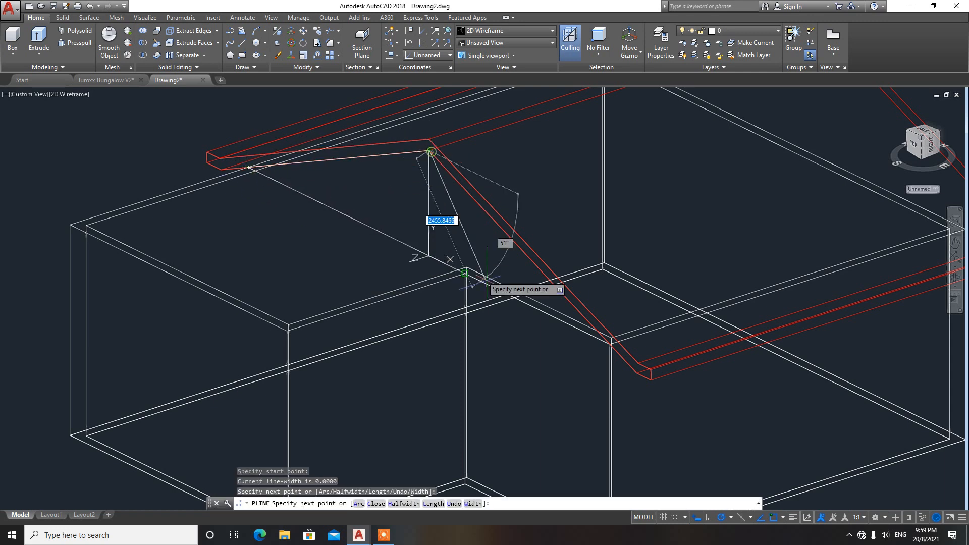
click(610, 345)
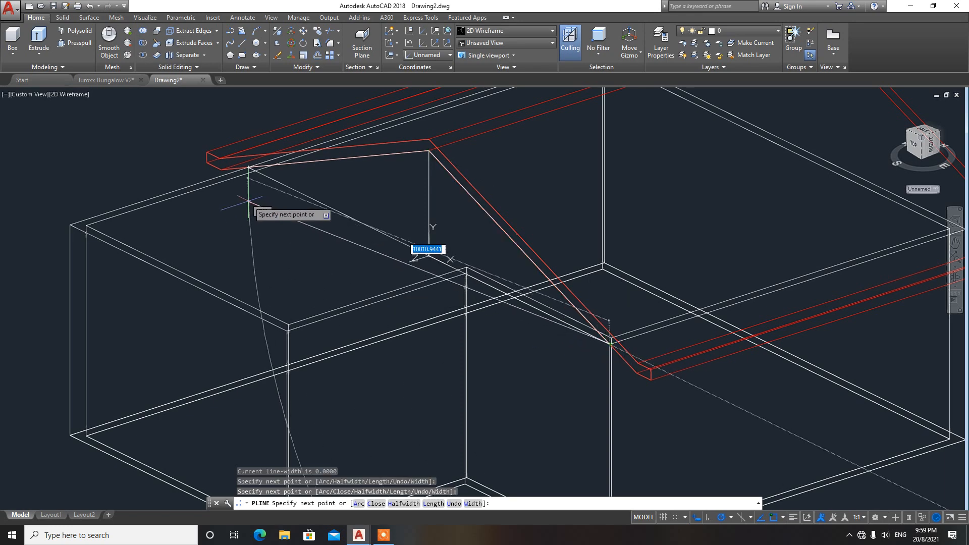
scroll(248, 167, up, 4)
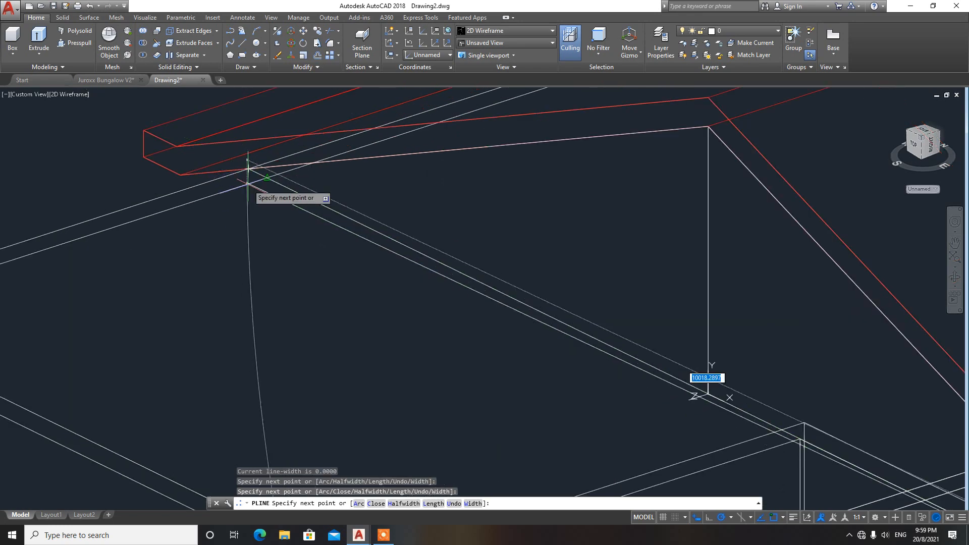
click(249, 168)
key(Return)
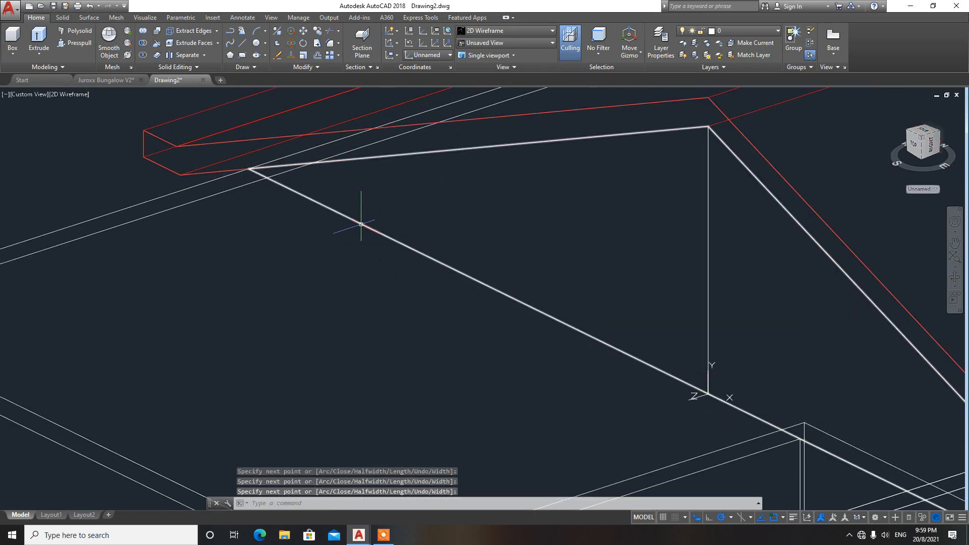
Extrude the gable triangle 200 mm inward, beneath the roof
click(372, 228)
scroll(375, 237, down, 2)
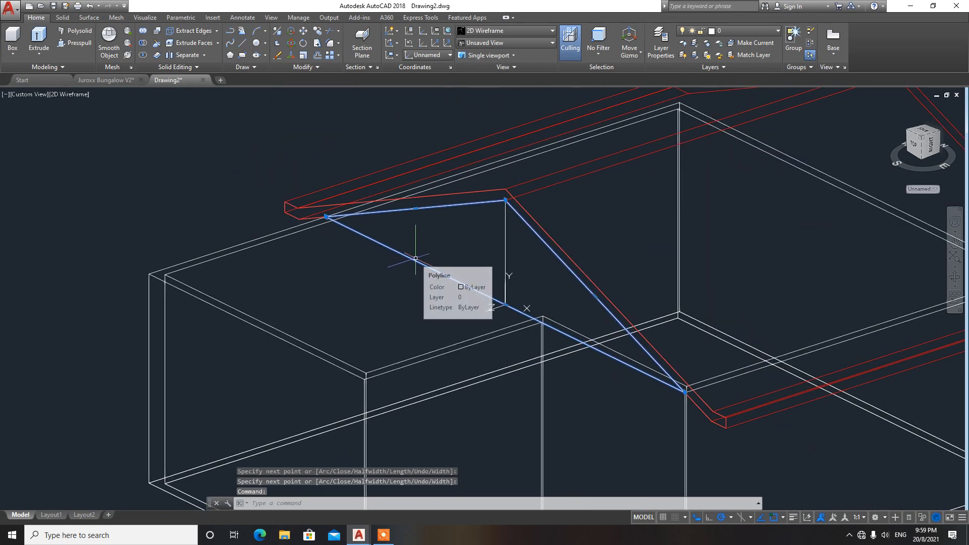
text(EXT)
key(Return)
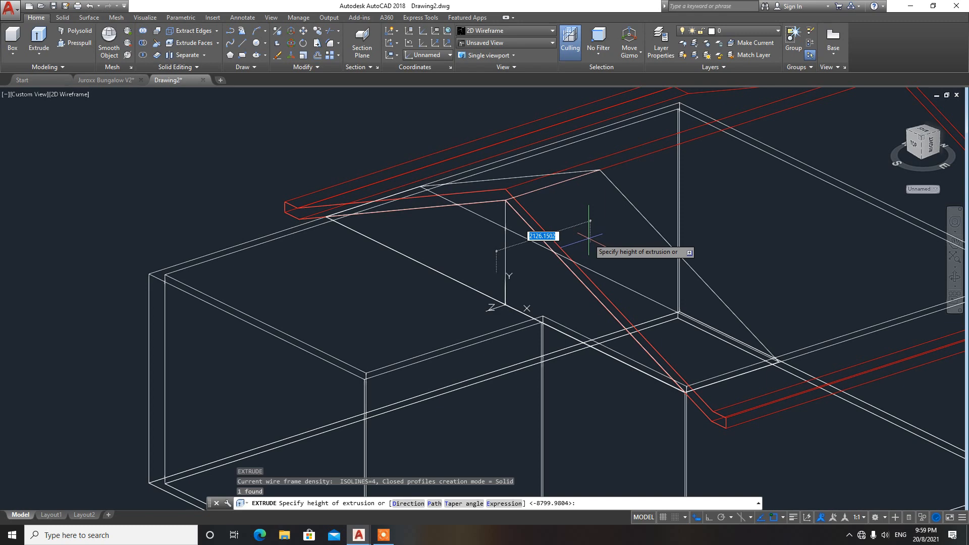
text(200)
key(Return)
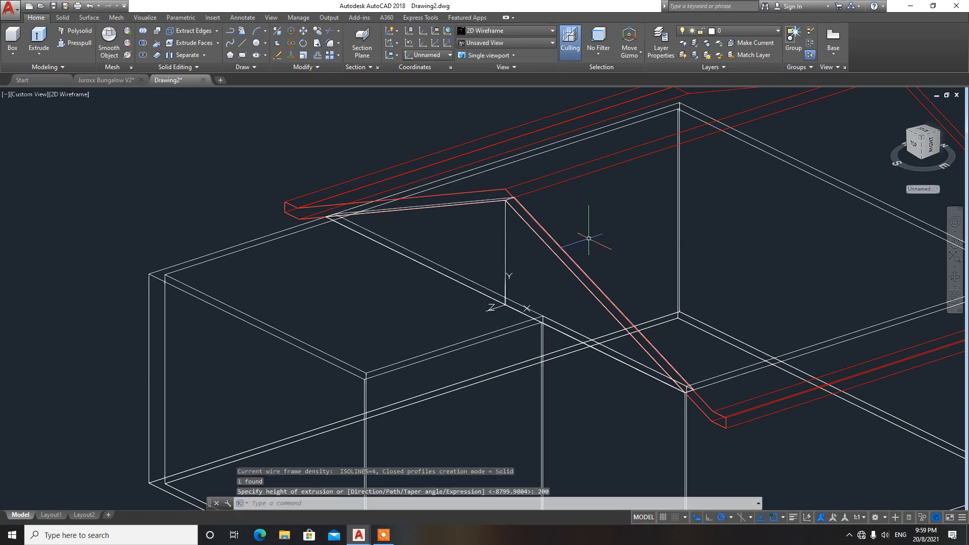
Display the model in the Conceptual visual style and examine where the gable infill meets the wall
click(502, 31)
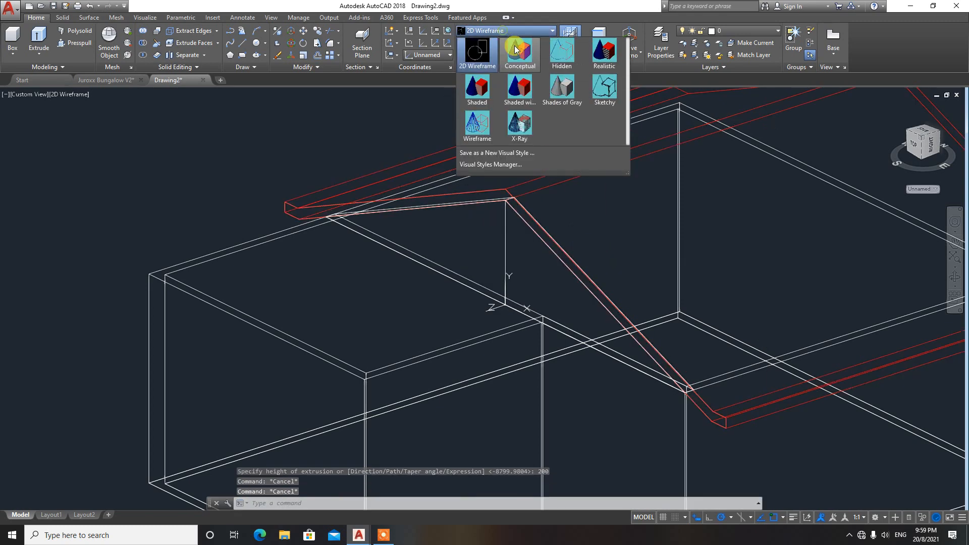
click(514, 45)
scroll(527, 151, down, 3)
scroll(601, 292, up, 3)
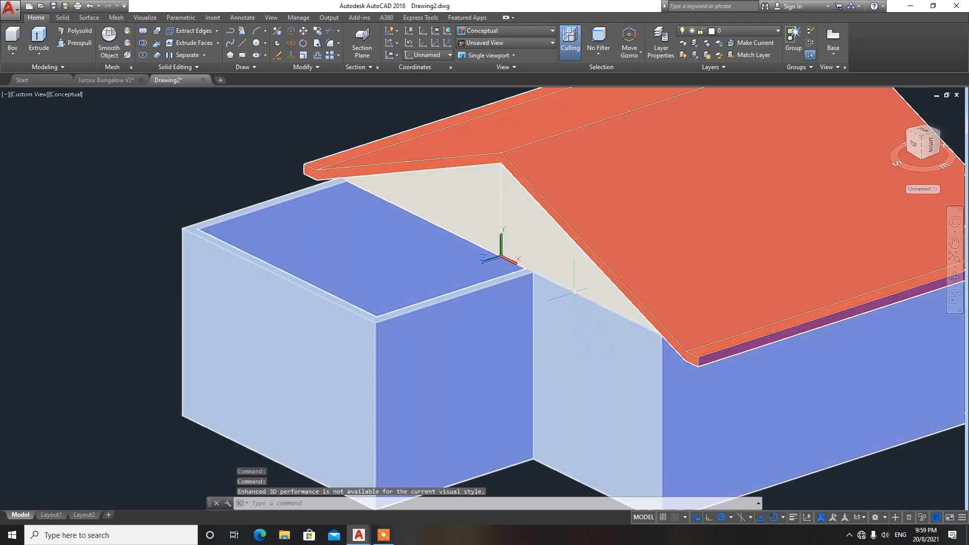
mouse_move(600, 292)
shift+middle_down()
mouse_move(627, 278)
mouse_move(570, 289)
mouse_move(569, 310)
shift+middle_up()
scroll(569, 310, up, 2)
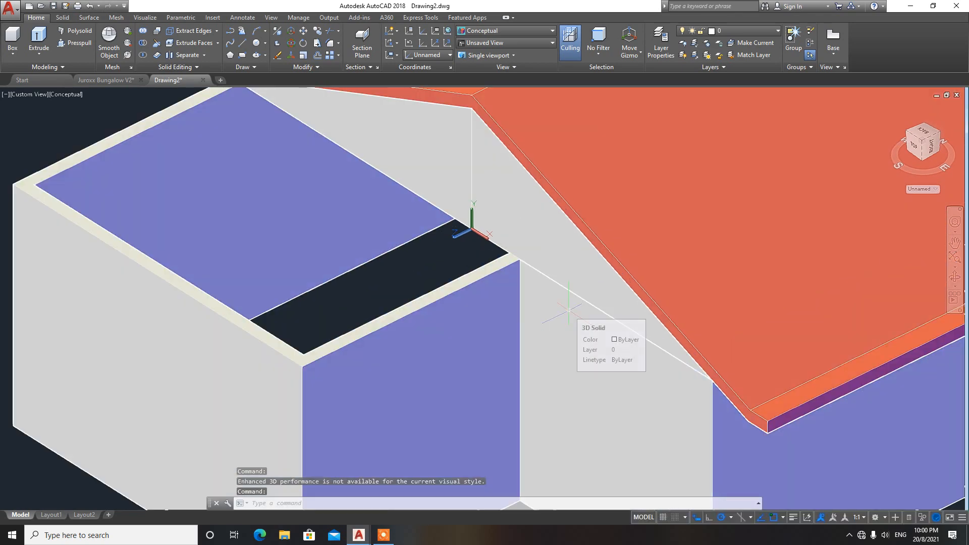
Union the house walls with the triangular gable infill into one solid
text(UNI)
key(Return)
click(568, 308)
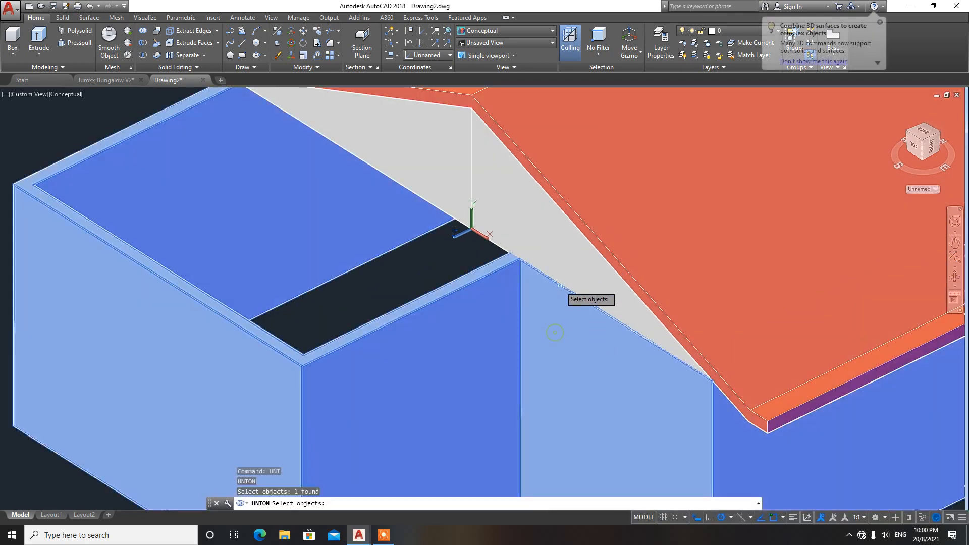
click(573, 298)
key(Return)
scroll(573, 303, down, 3)
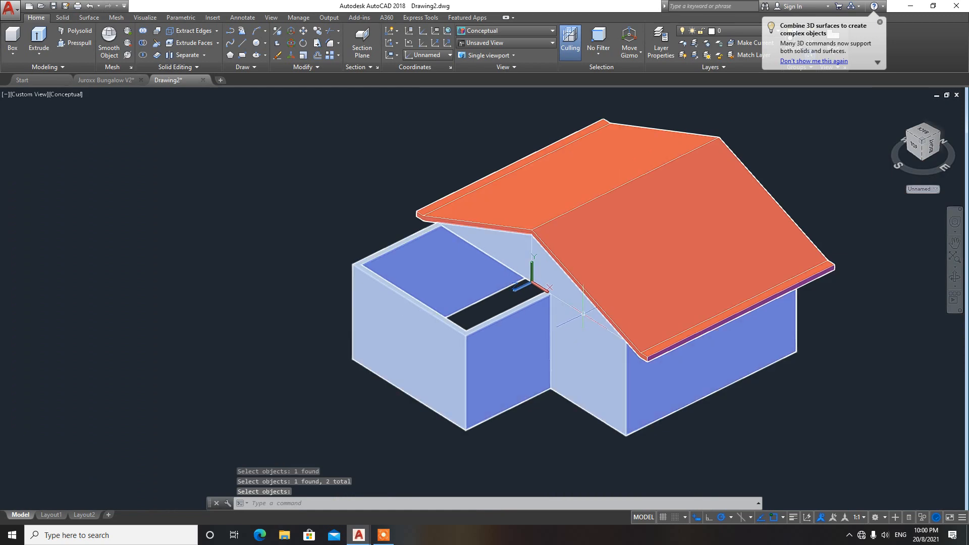
scroll(581, 311, up, 1)
shift+middle_drag(583, 314, 524, 300)
scroll(430, 240, up, 4)
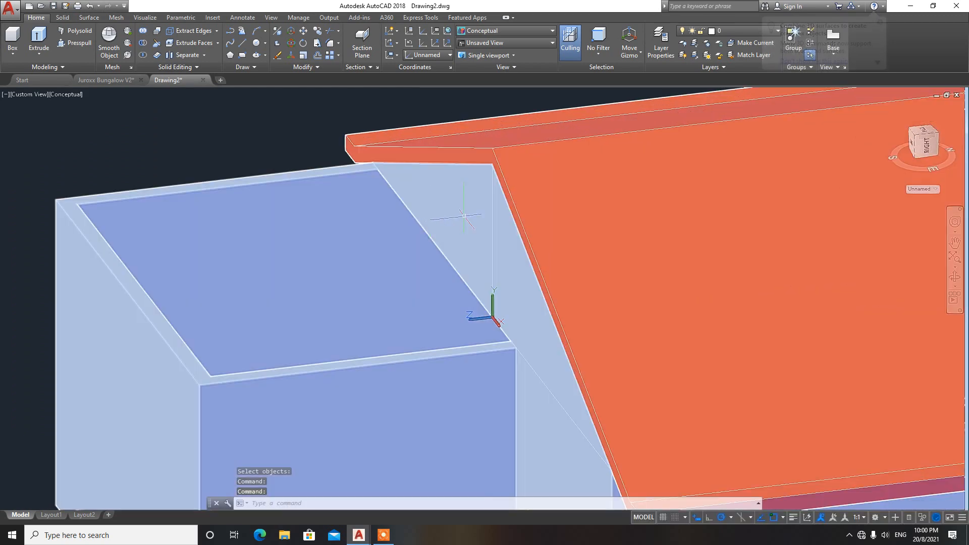
shift+middle_drag(430, 222, 506, 209)
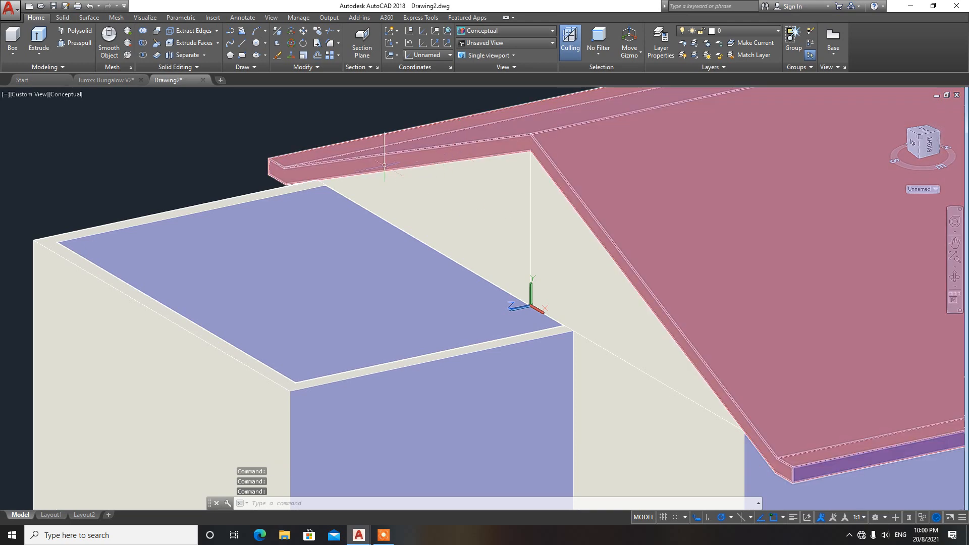
scroll(610, 291, down, 2)
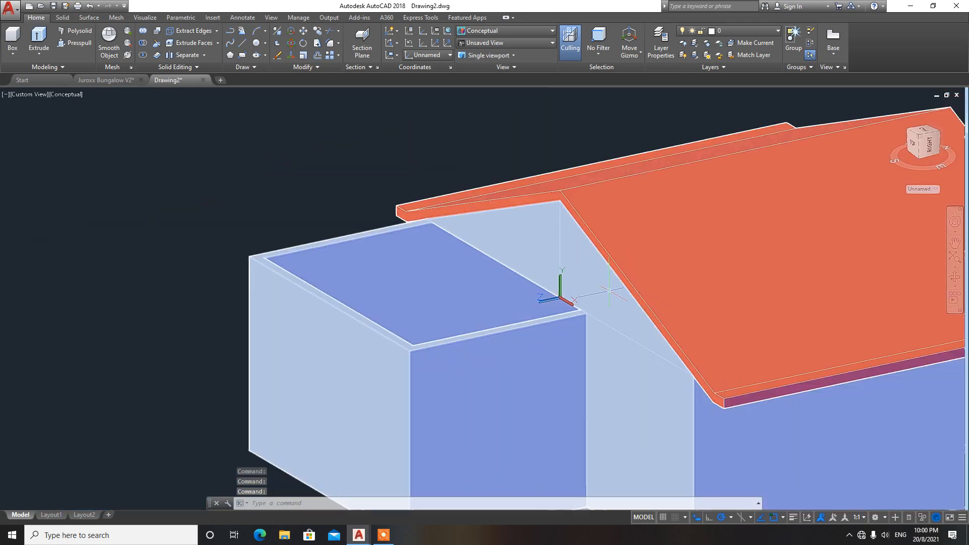
Examine the finished house in Juroxx Bungalow V2.dwg from its front side, and return to Drawing2.dwg
mouse_move(359, 535)
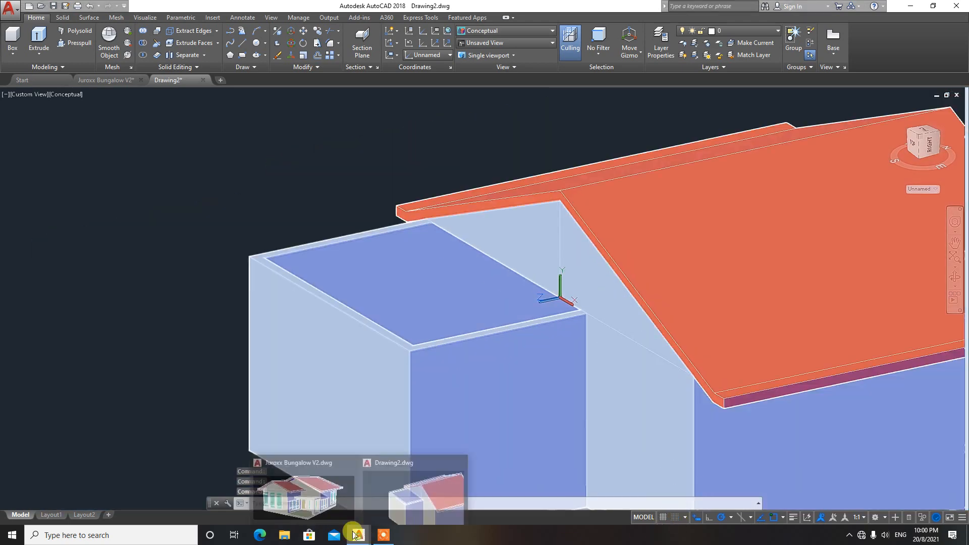
click(424, 492)
mouse_move(417, 395)
shift+middle_down()
mouse_move(642, 216)
mouse_move(615, 222)
mouse_move(591, 284)
mouse_move(651, 233)
shift+middle_up()
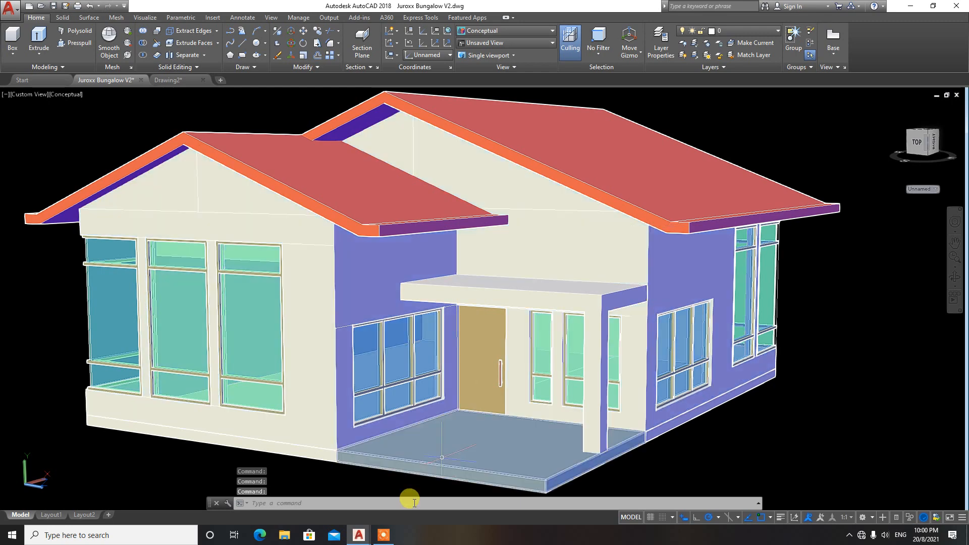
mouse_move(368, 540)
click(409, 493)
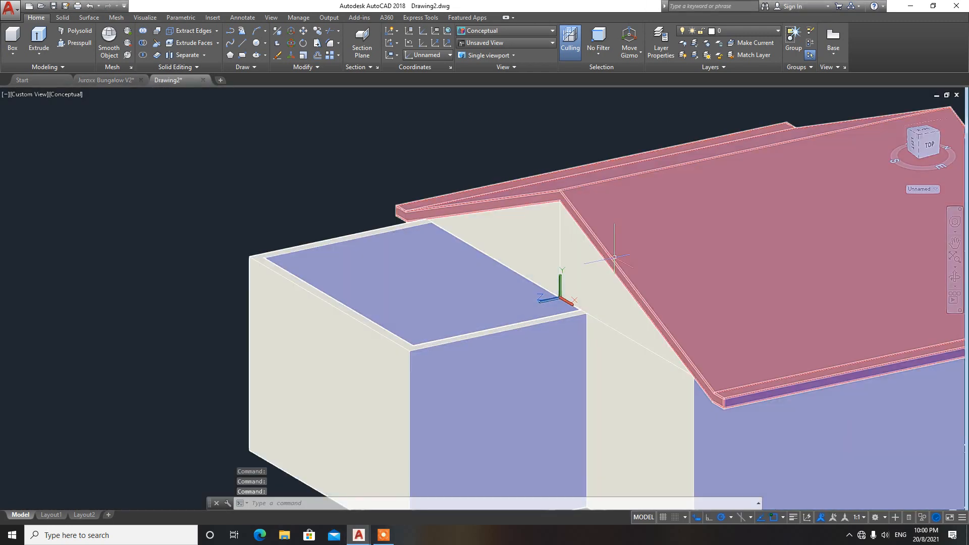
Extrude the roof's gable-end face 1000 mm outward over the projecting block with the SOLIDEDIT Face option
mouse_move(609, 267)
shift+middle_down()
mouse_move(641, 262)
mouse_move(604, 282)
mouse_move(536, 262)
shift+middle_up()
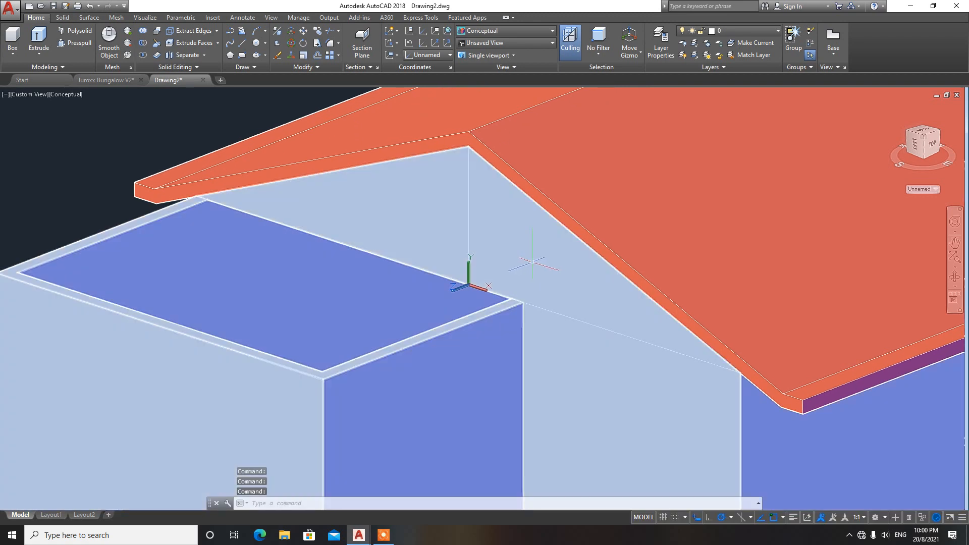
text(SOLID)
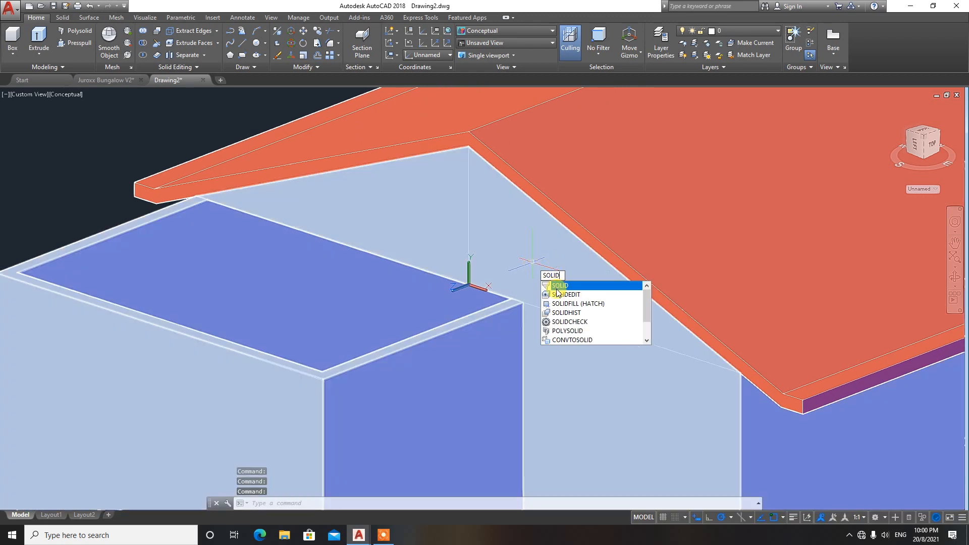
click(560, 294)
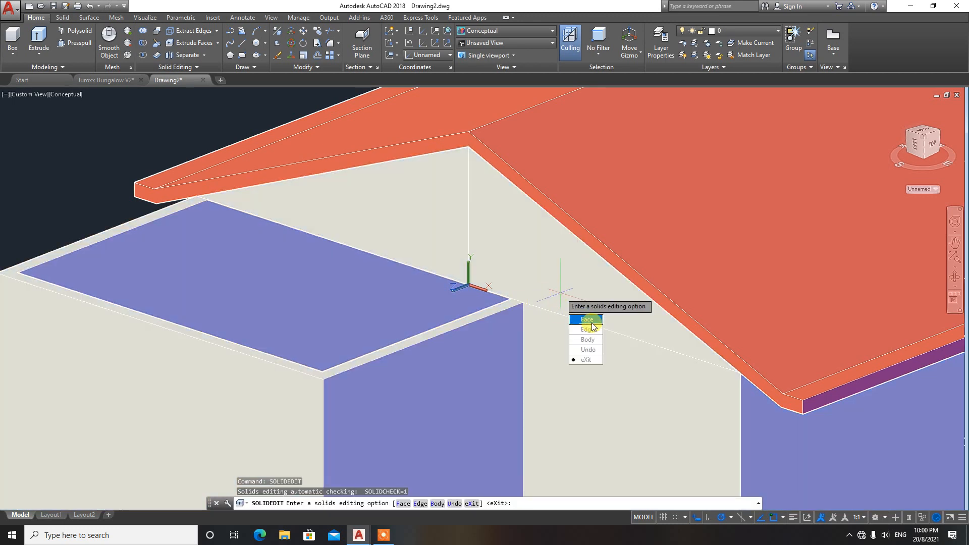
key(Return)
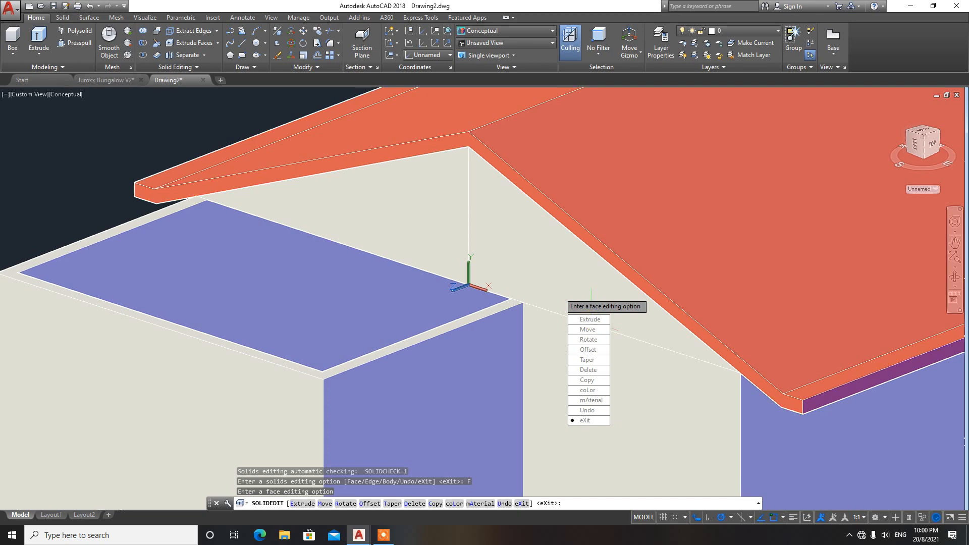
click(590, 319)
click(158, 196)
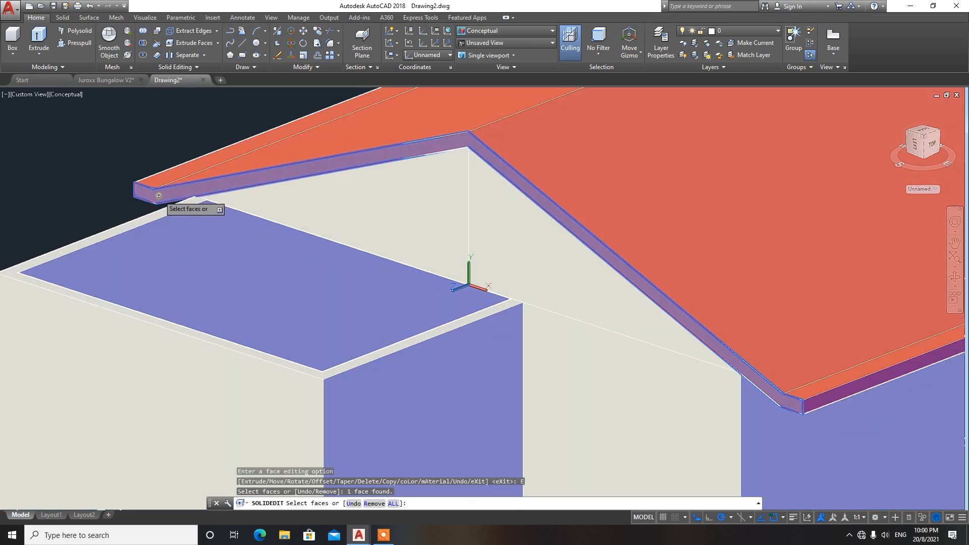
key(Return)
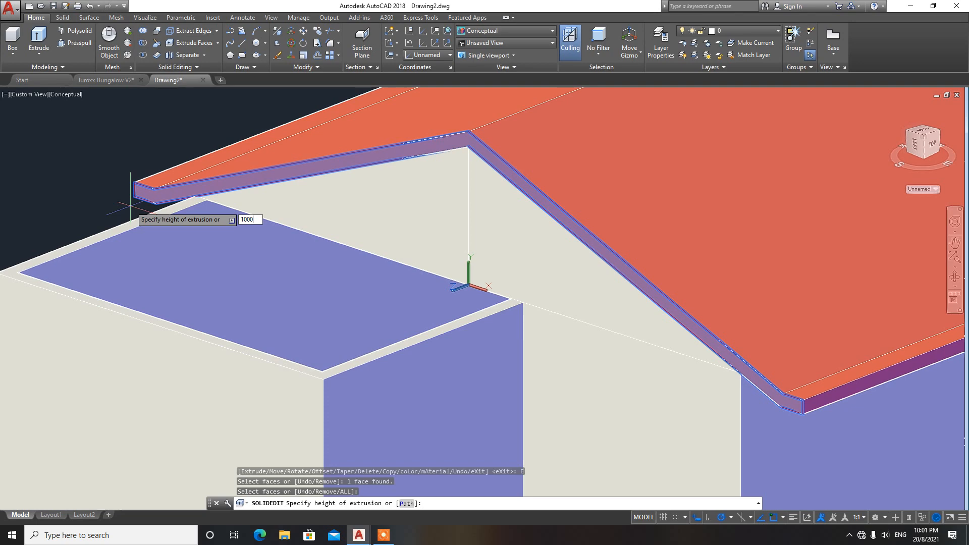
key(Return)
key(Return)
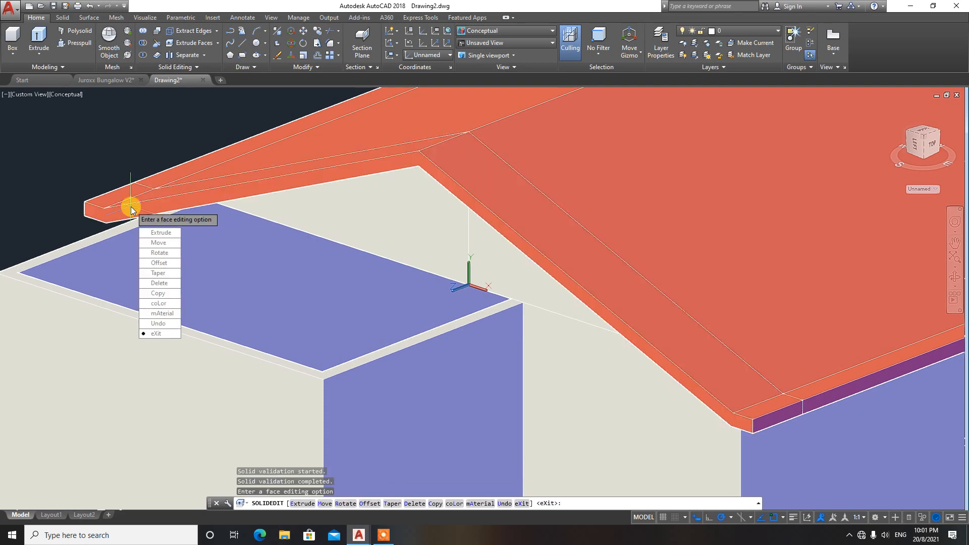
scroll(556, 292, down, 4)
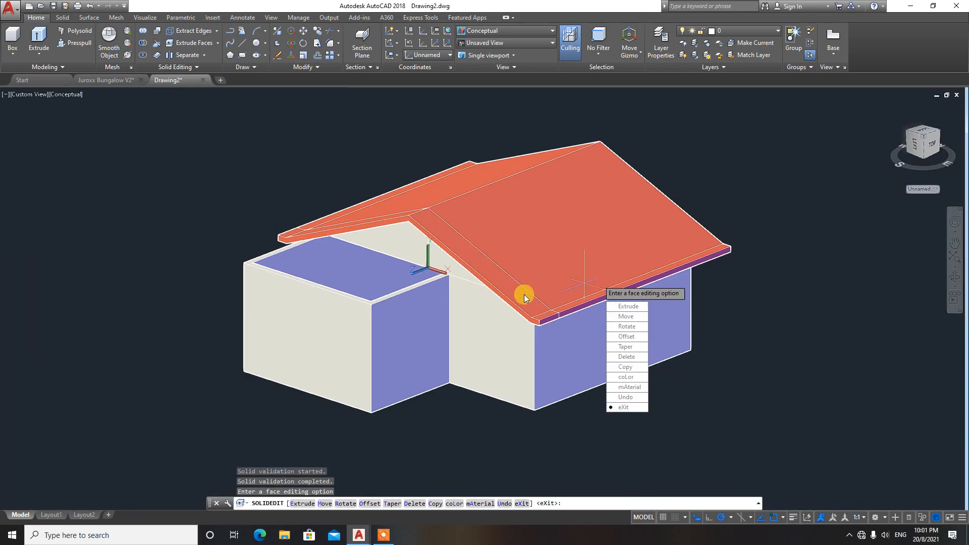
click(625, 407)
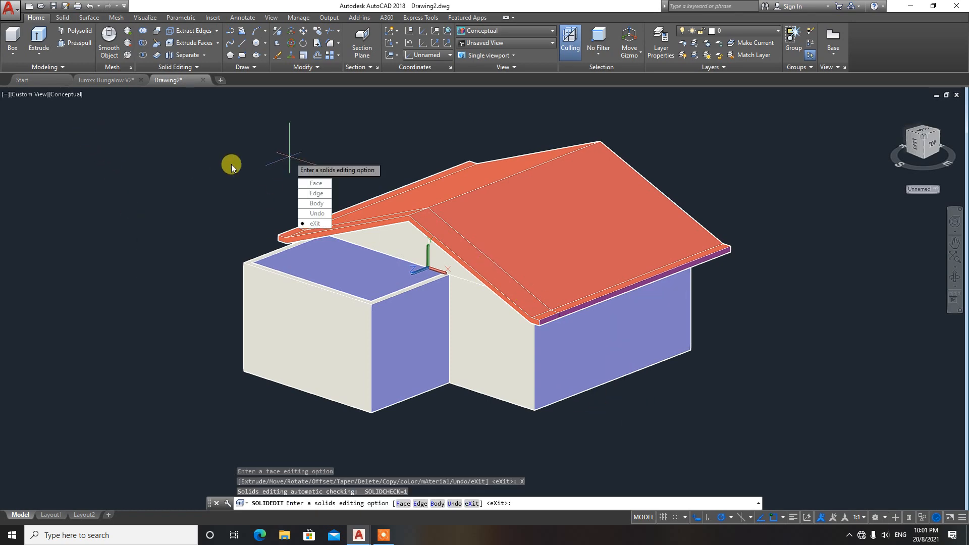
key(Escape)
key(Escape)
Display the extended roof model in the 2D Wireframe visual style
scroll(374, 235, up, 3)
scroll(384, 239, down, 4)
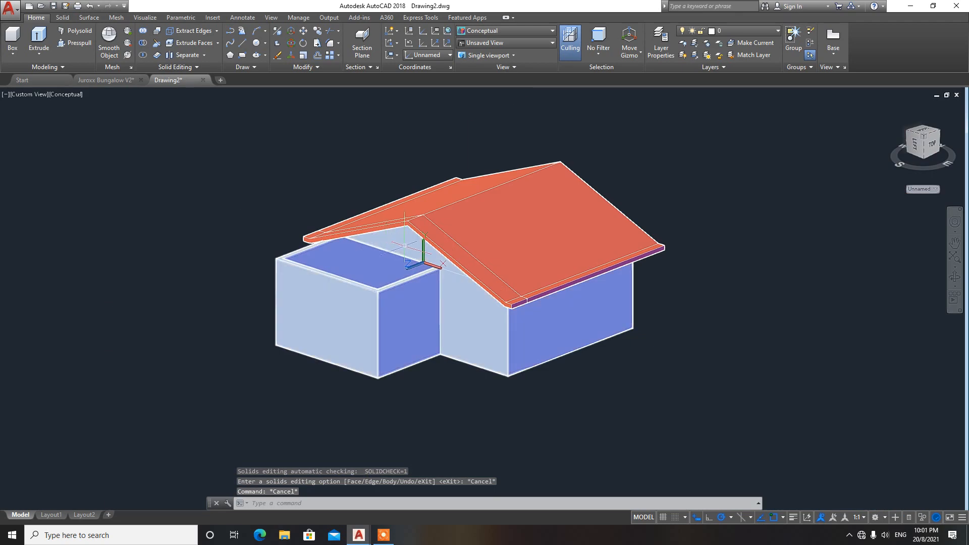
scroll(414, 237, up, 2)
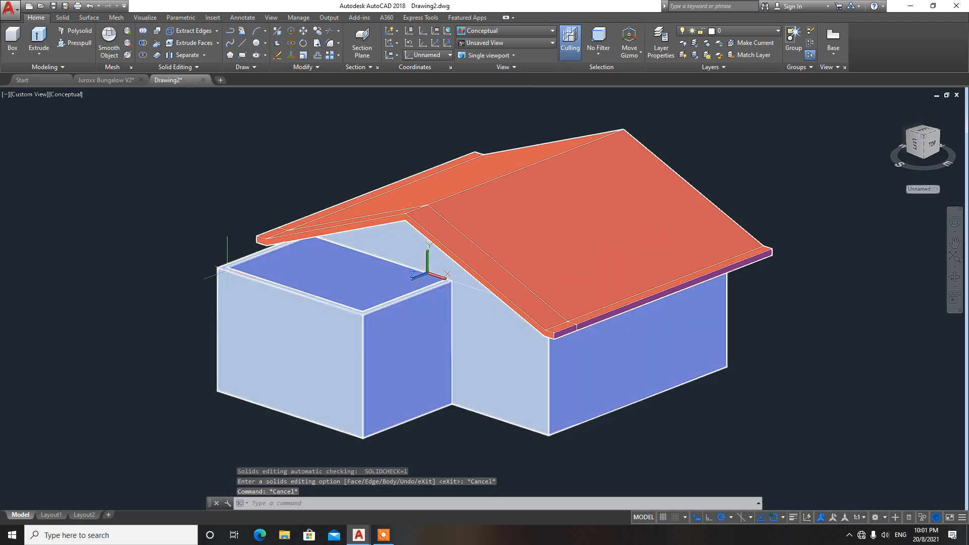
shift+middle_drag(244, 272, 265, 274)
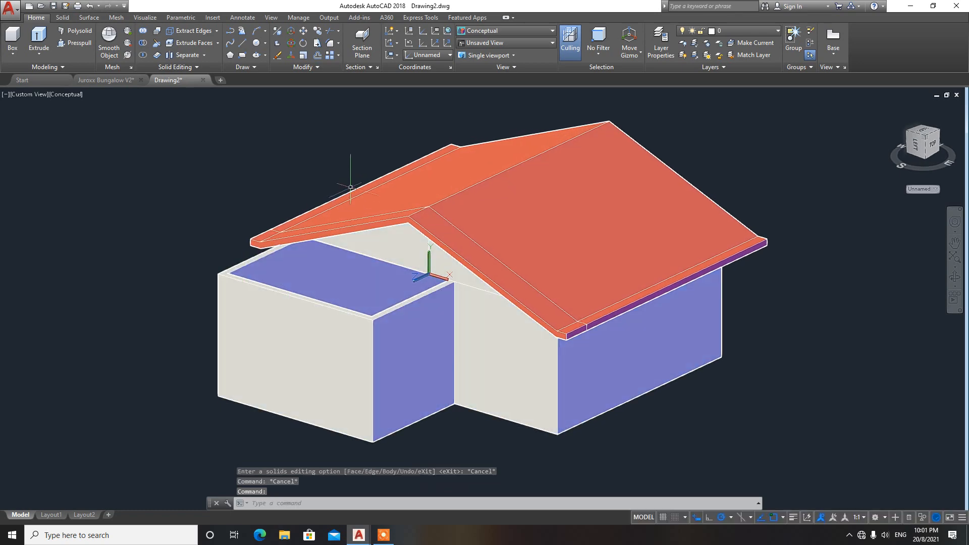
click(495, 34)
click(483, 45)
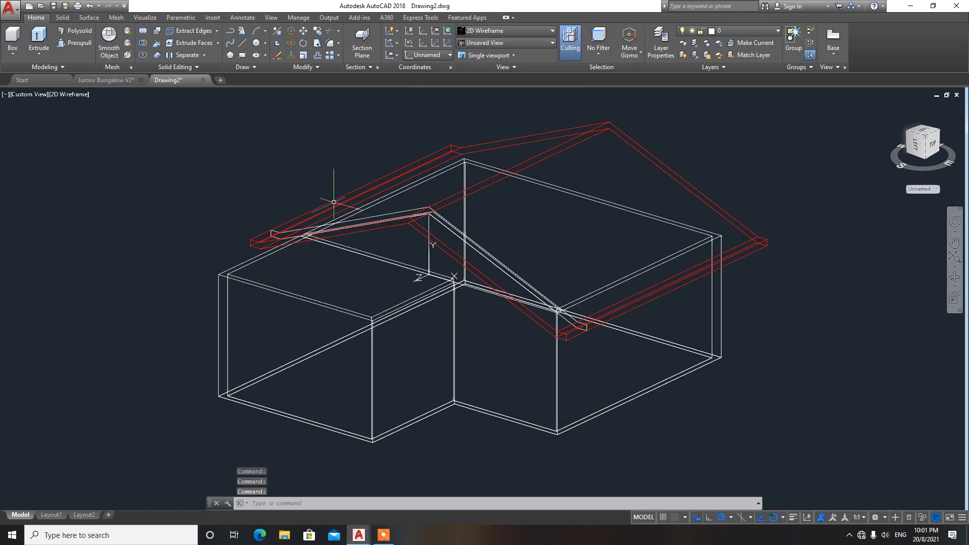
Draw a line between the two outer top corners of the projecting block's front wall
scroll(293, 270, up, 2)
middle_drag(306, 271, 334, 237)
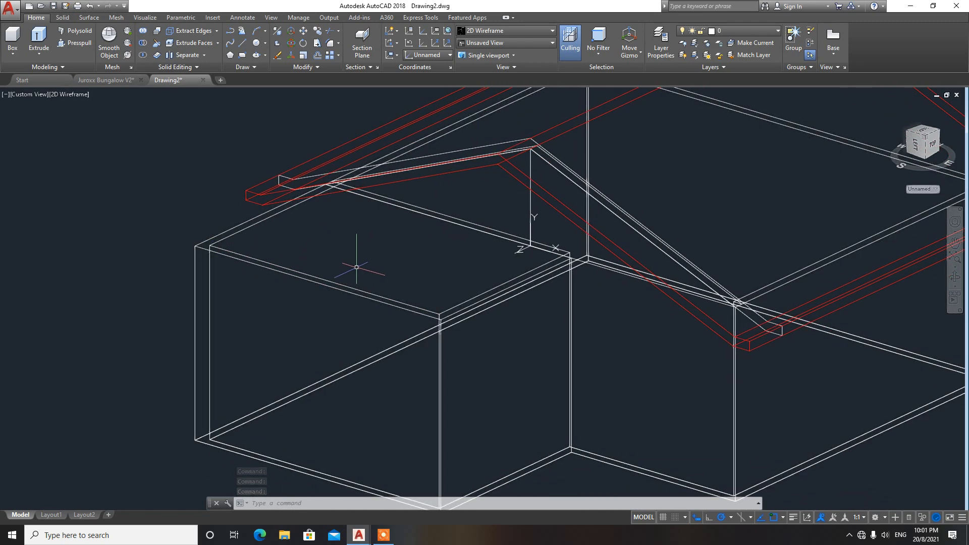
text(l)
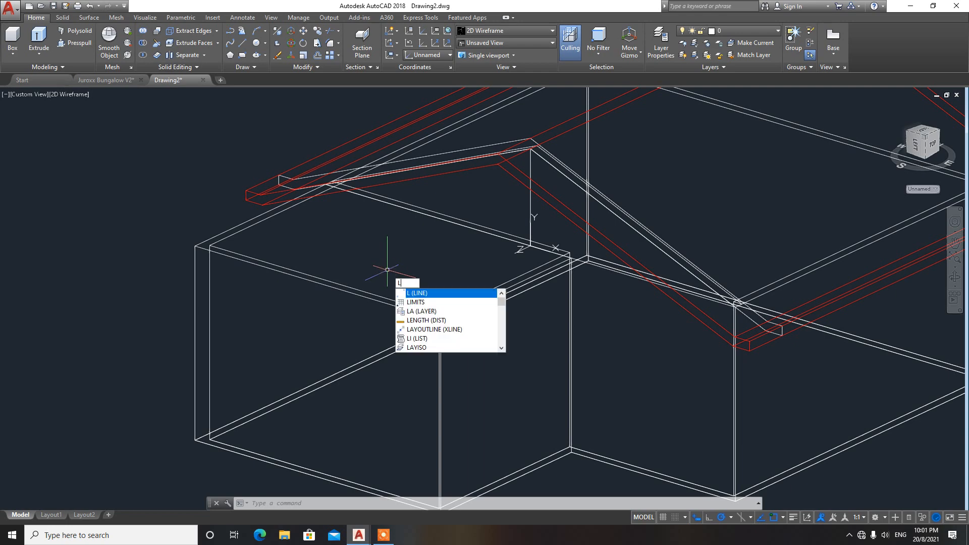
key(Return)
click(193, 247)
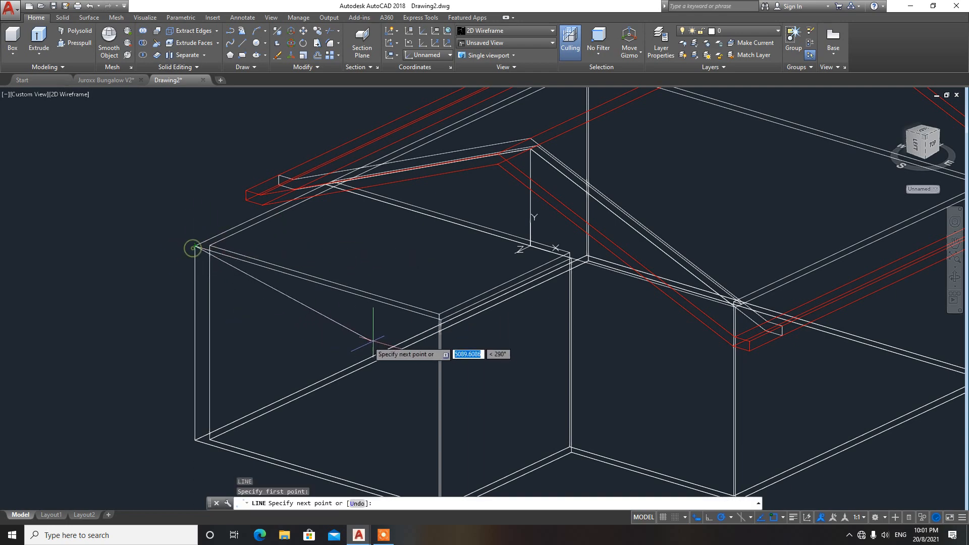
click(440, 316)
key(Return)
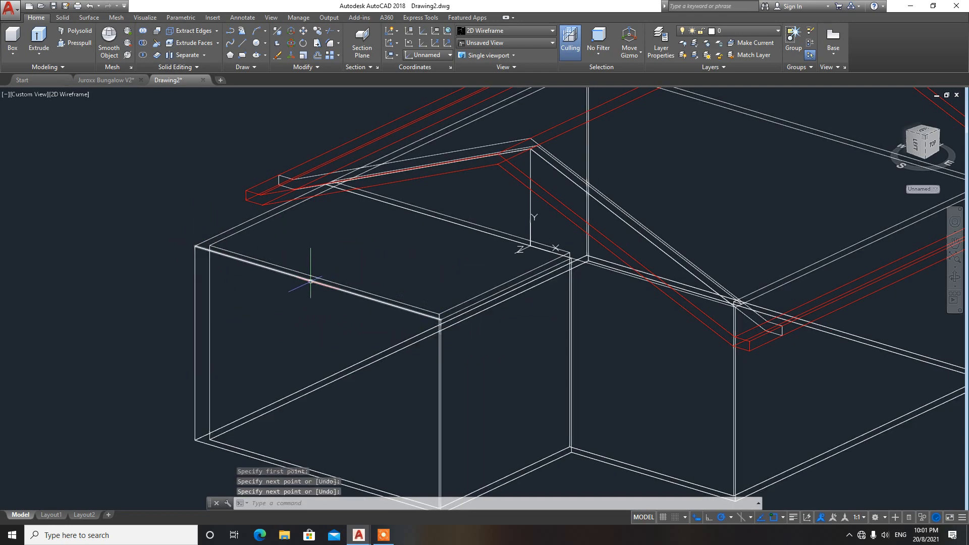
Draw a 1200 mm vertical line from the midpoint of the front wall's top edge, continuing down from its peak to the wall corner nearer the recess
key(Return)
click(319, 279)
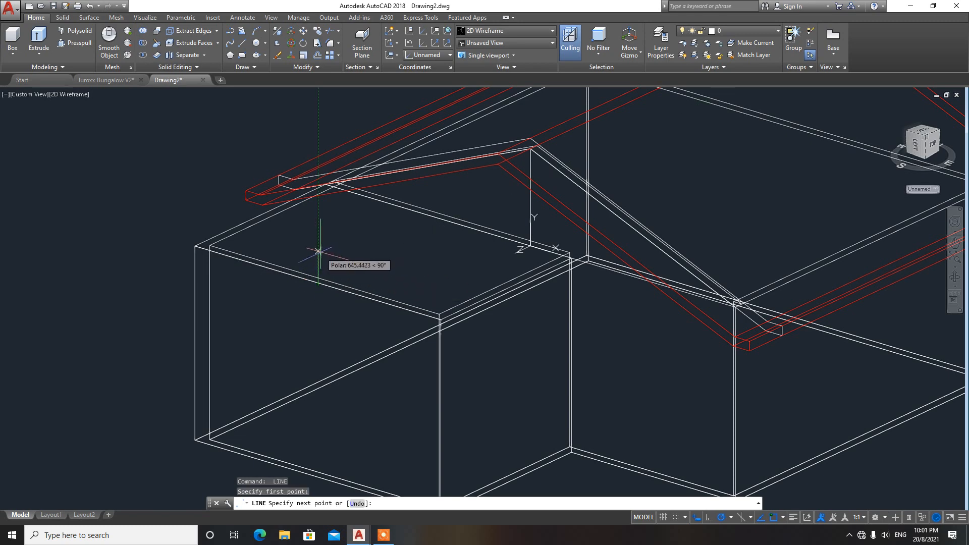
text(1200)
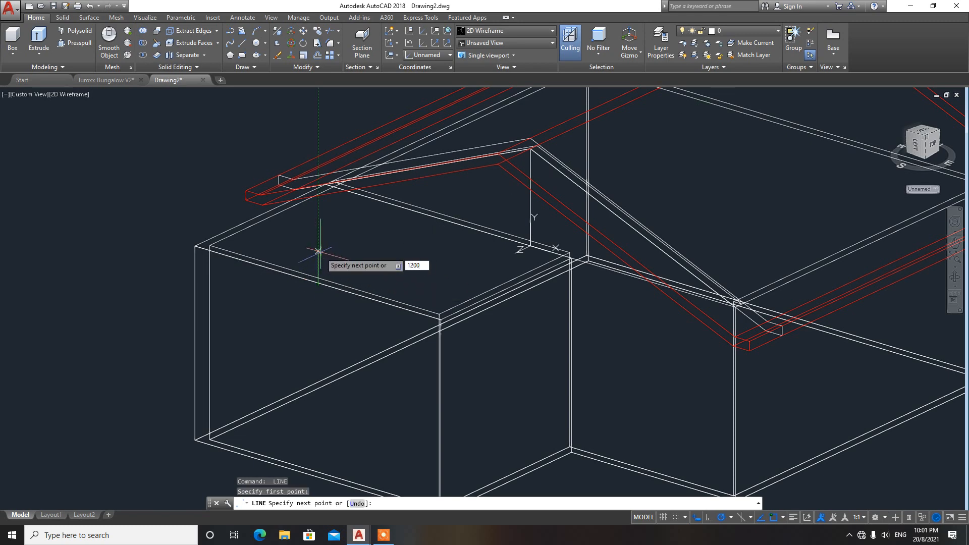
key(Return)
scroll(444, 318, up, 2)
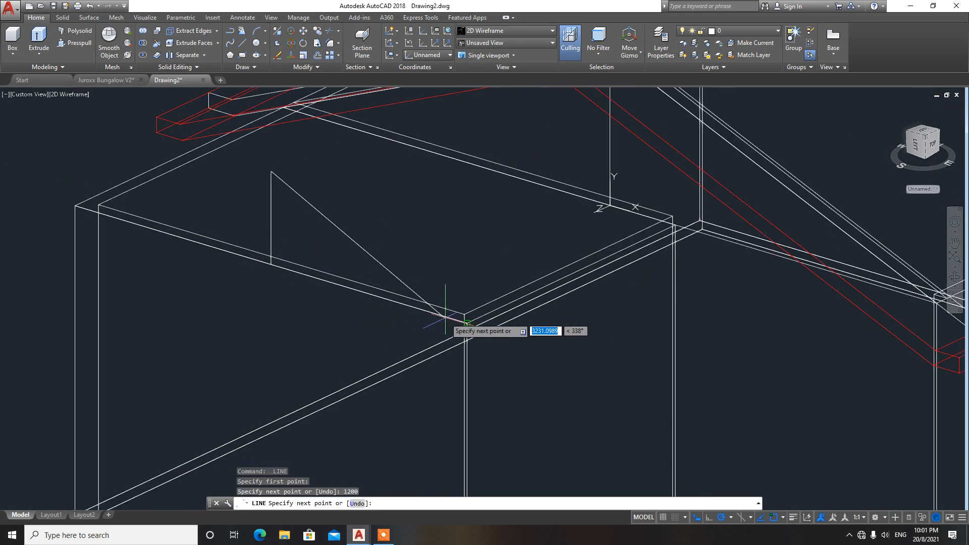
click(465, 322)
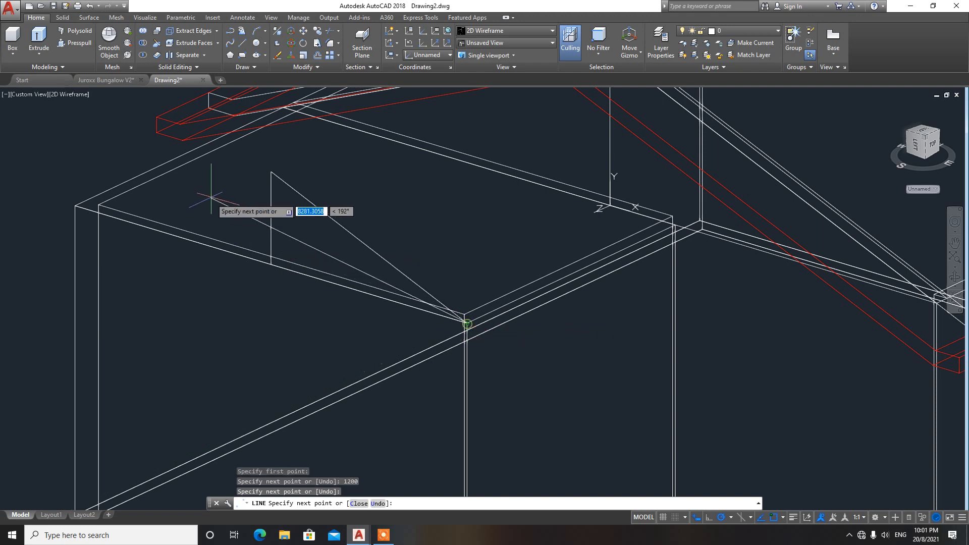
key(Return)
Draw the second slope line from the peak of the vertical line to the opposite outer top corner of the front wall
key(Return)
click(271, 173)
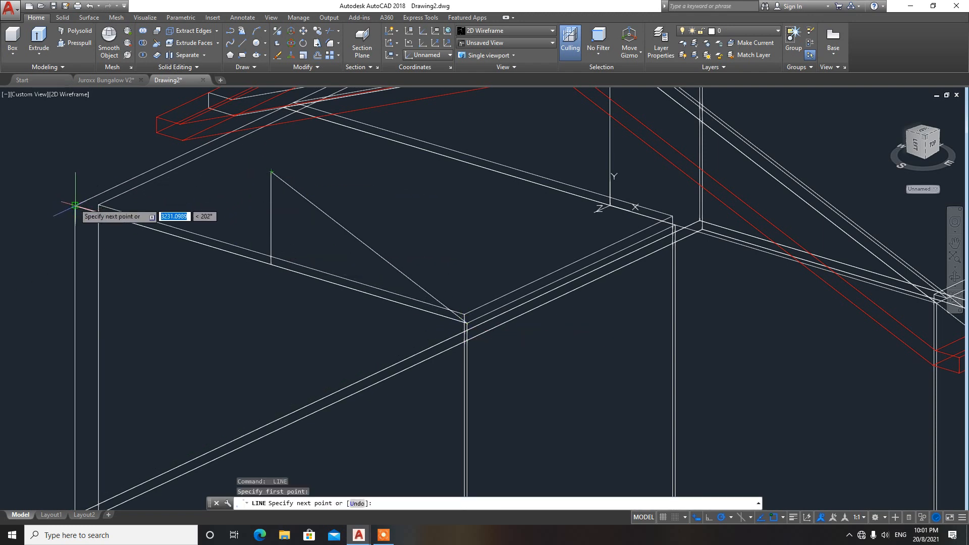
click(75, 206)
key(Return)
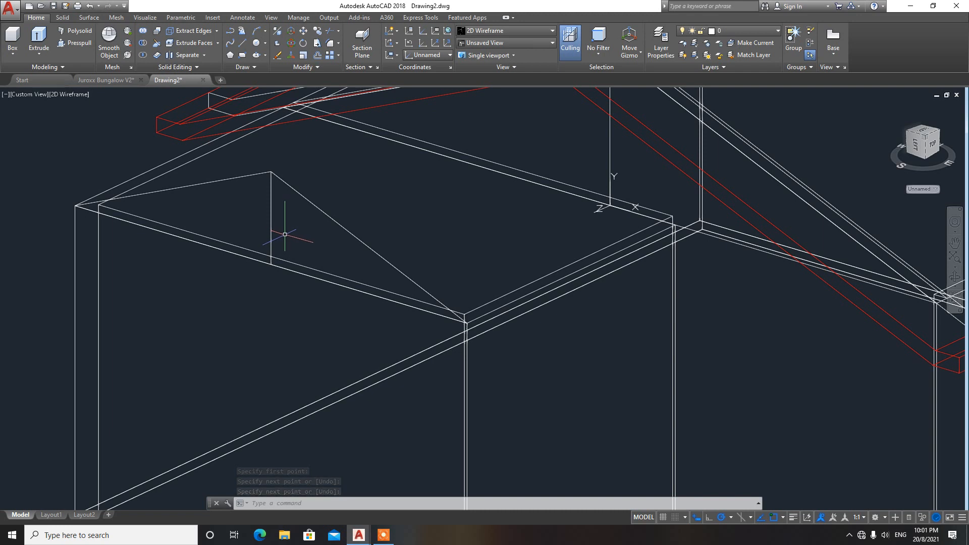
Set the UCS origin at the vertical line's base, with X along the front wall's top edge and Y up the vertical
text(UCS)
key(Return)
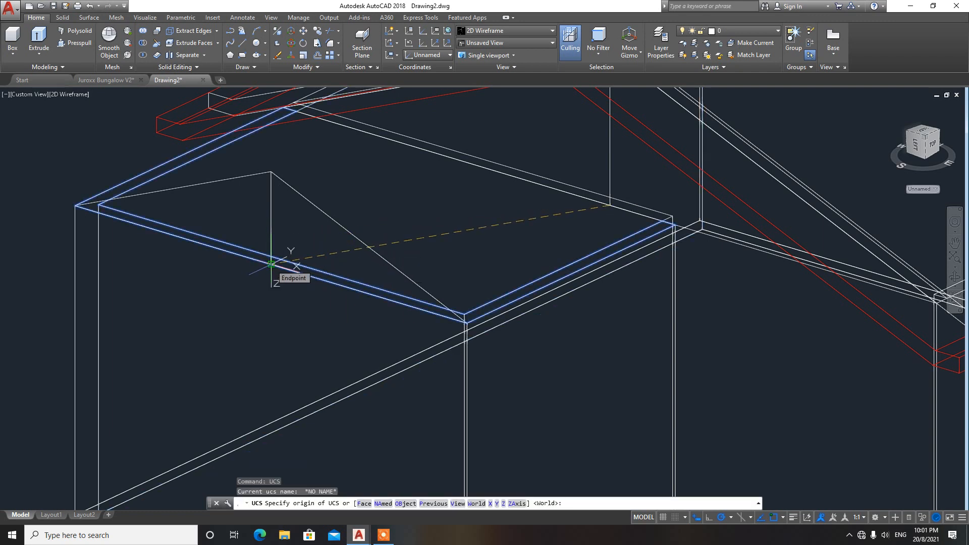
click(271, 264)
key(Return)
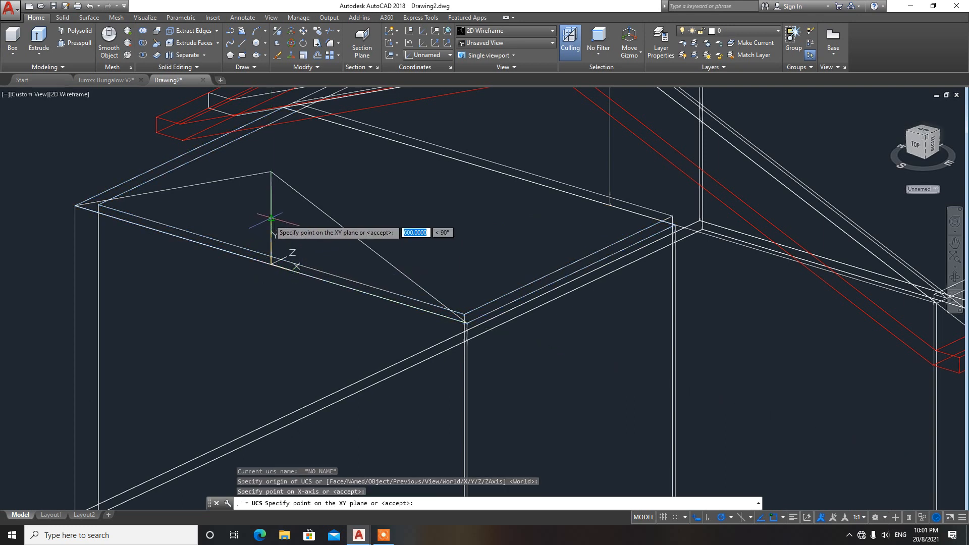
key(Return)
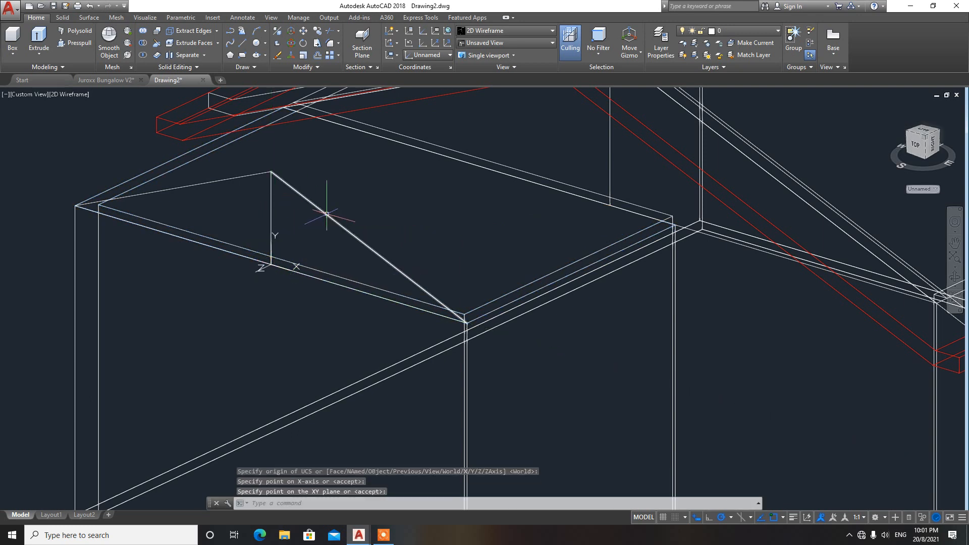
Draw an 800 mm line from the wall corner on the positive X side, continuing the roof slope downward as an overhang
shift+middle_drag(500, 352, 516, 351)
text(l)
key(Return)
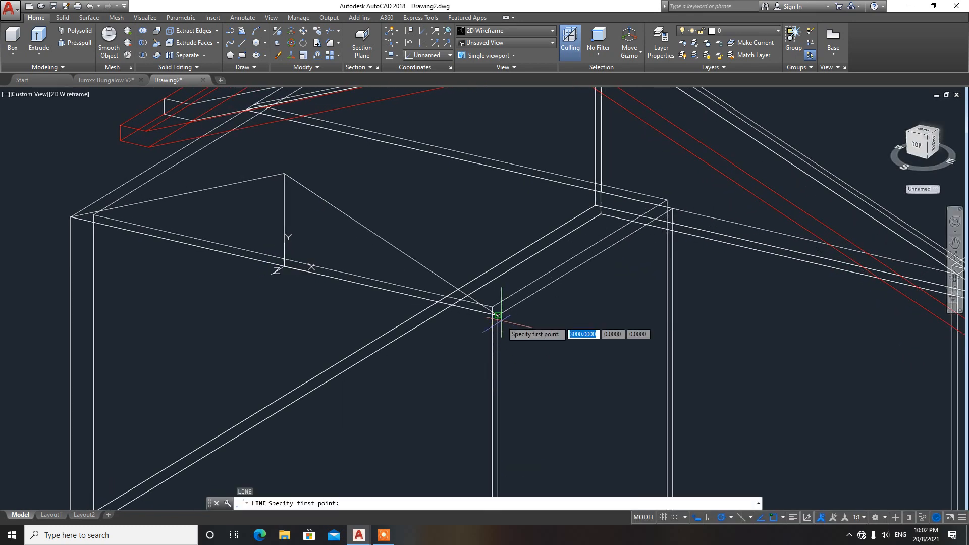
click(499, 316)
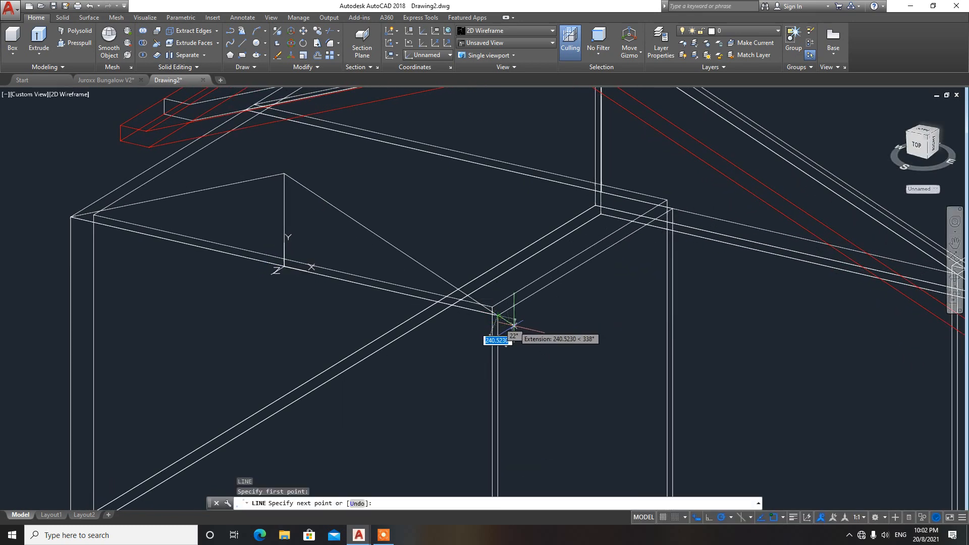
text(8)
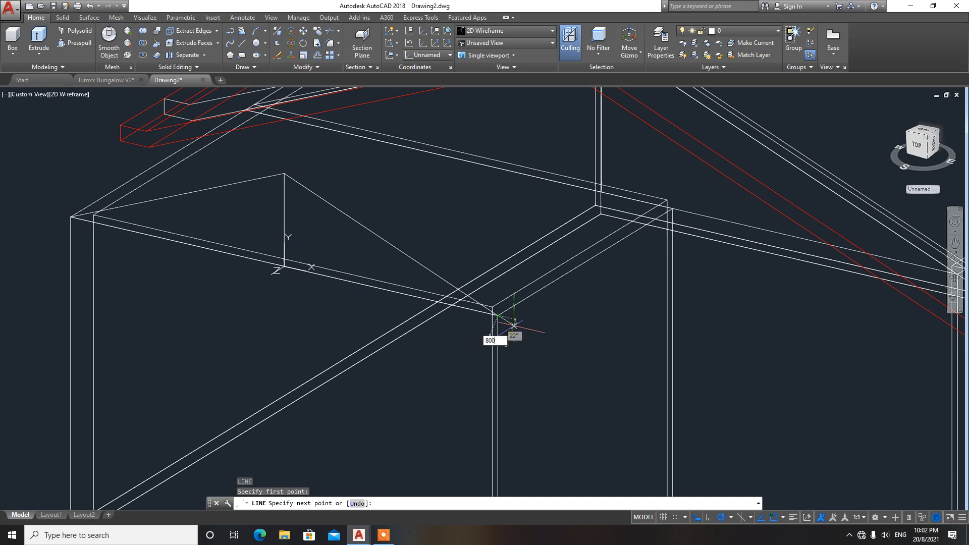
text(00)
key(Return)
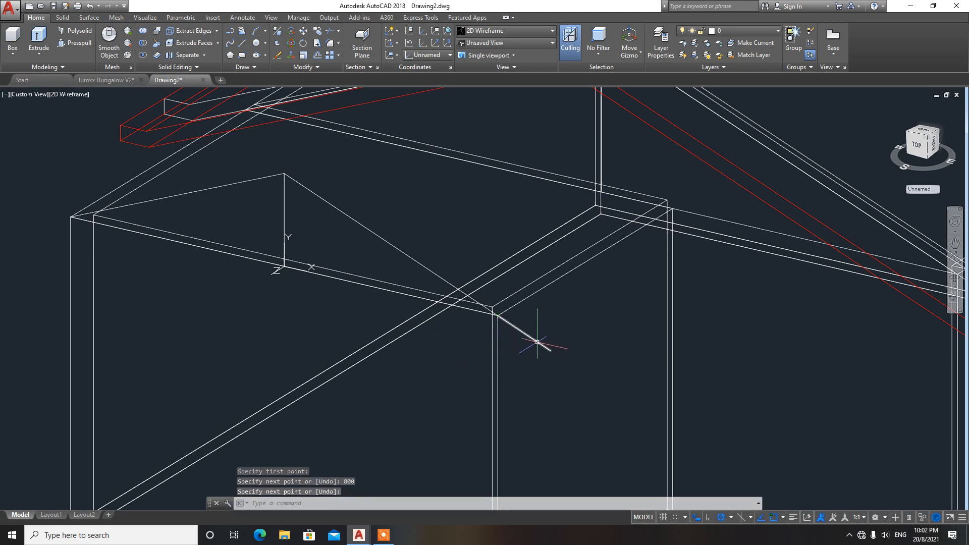
Draw a 400 mm line along the positive X direction from the lower end of the overhang slope
key(Return)
click(551, 350)
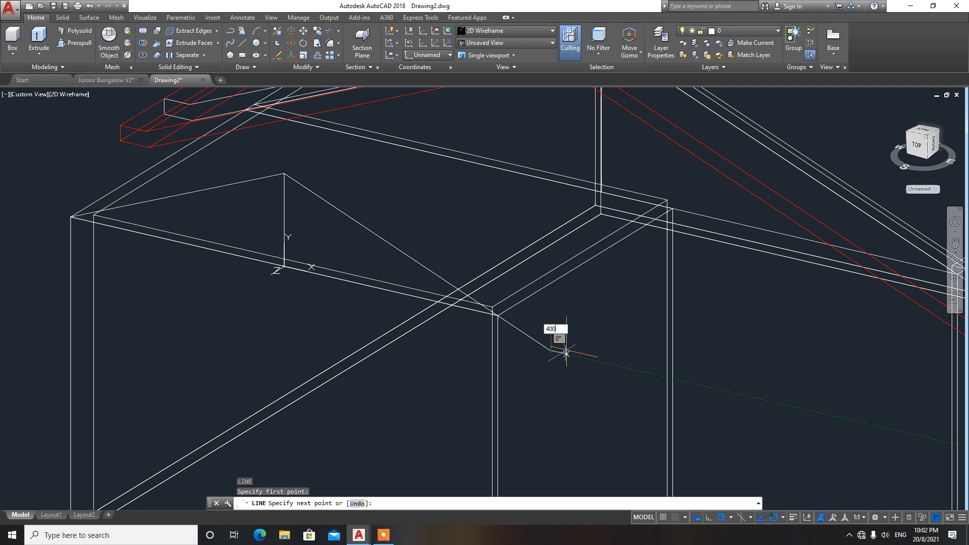
key(Return)
key(Return)
middle_drag(257, 316, 514, 401)
scroll(335, 339, up, 2)
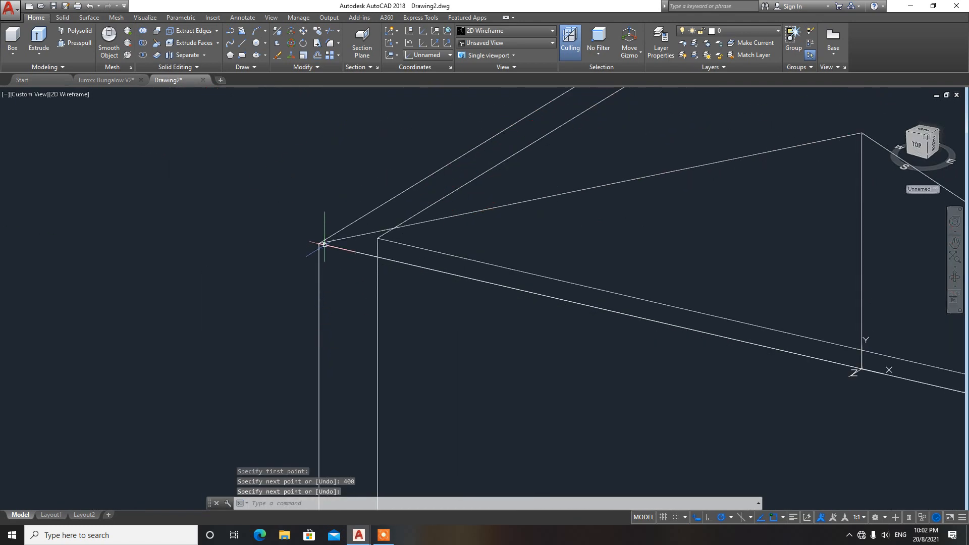
From the opposite front wall corner, draw an 800 mm line continuing the roof slope downward, followed by a 400 mm line along negative X
key(Return)
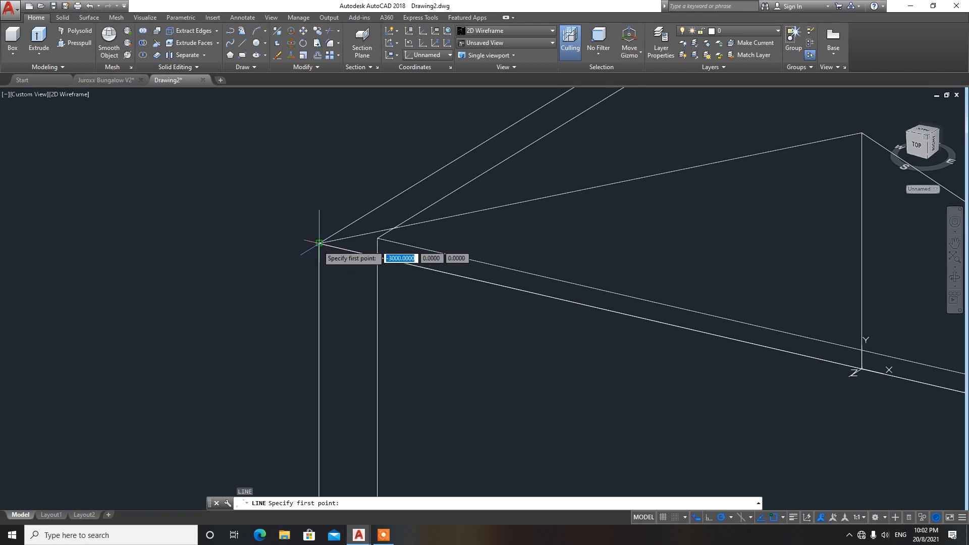
click(319, 243)
text(8)
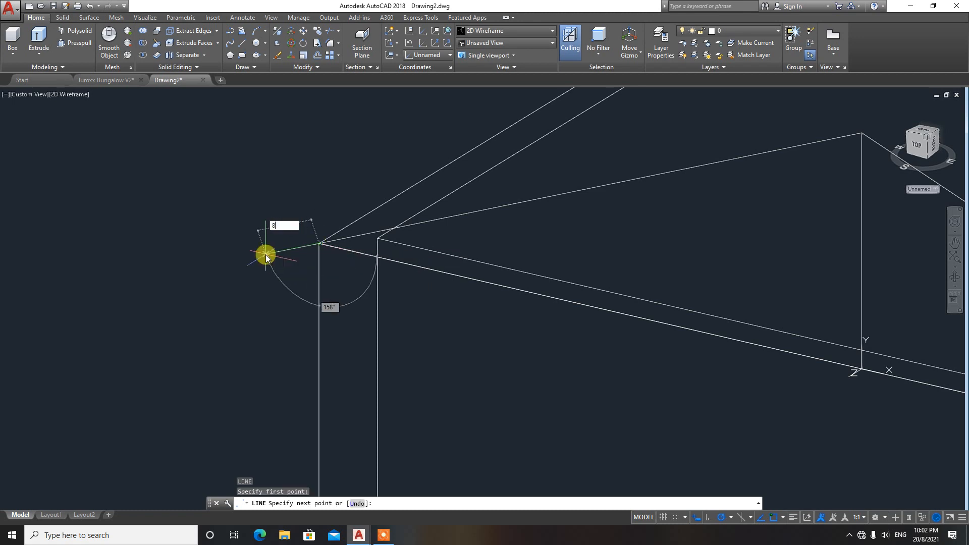
text(00)
key(Return)
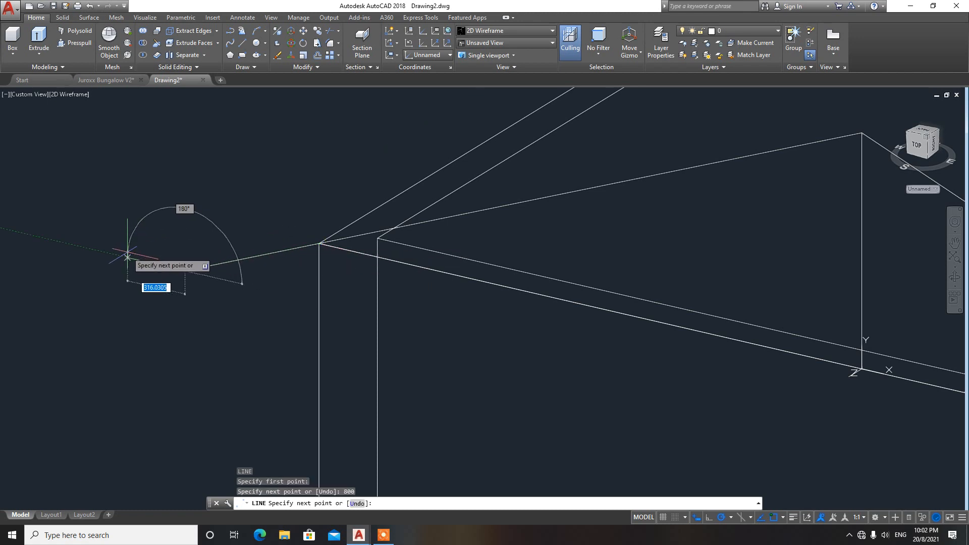
text(400)
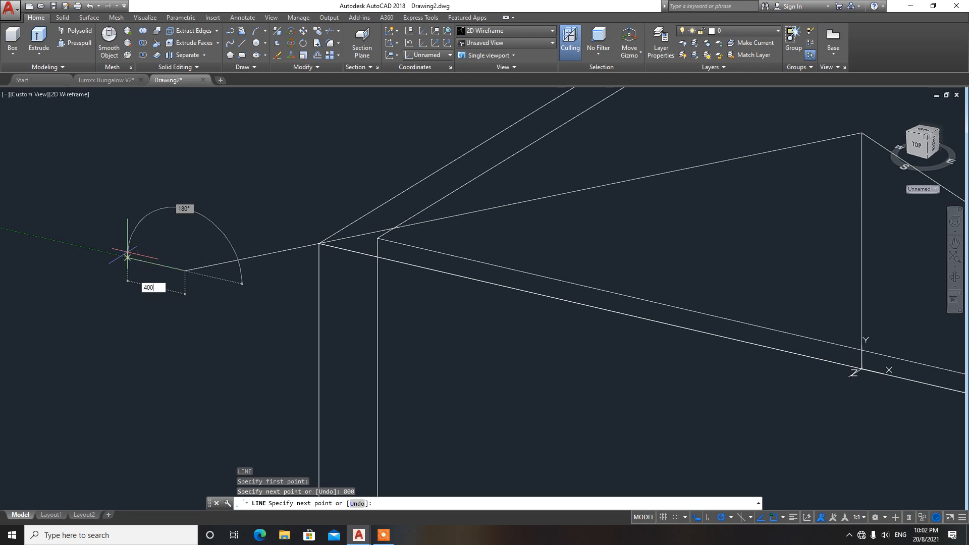
key(Return)
key(Return)
scroll(173, 282, down, 2)
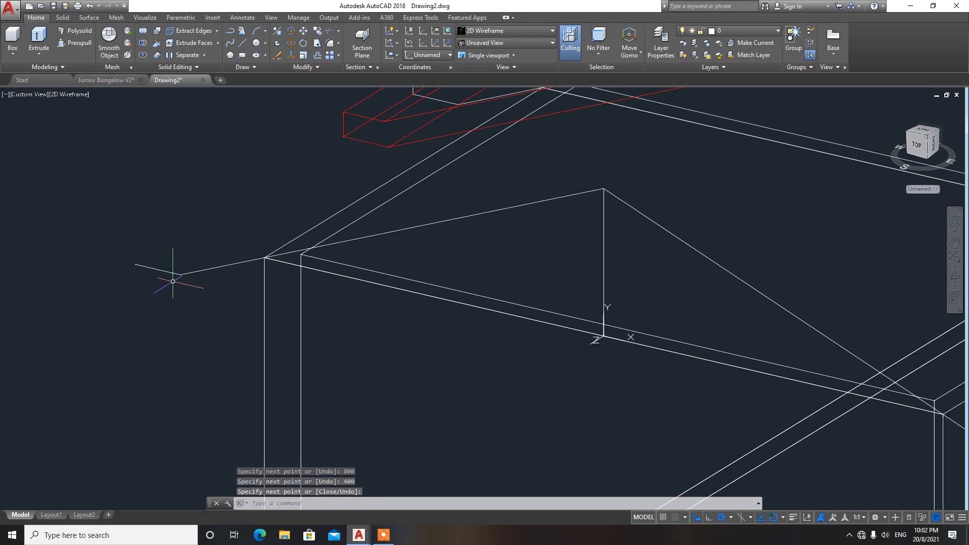
Join the two slope lines and the four overhang lines of the front gable into one polyline
text(j)
key(Return)
click(167, 272)
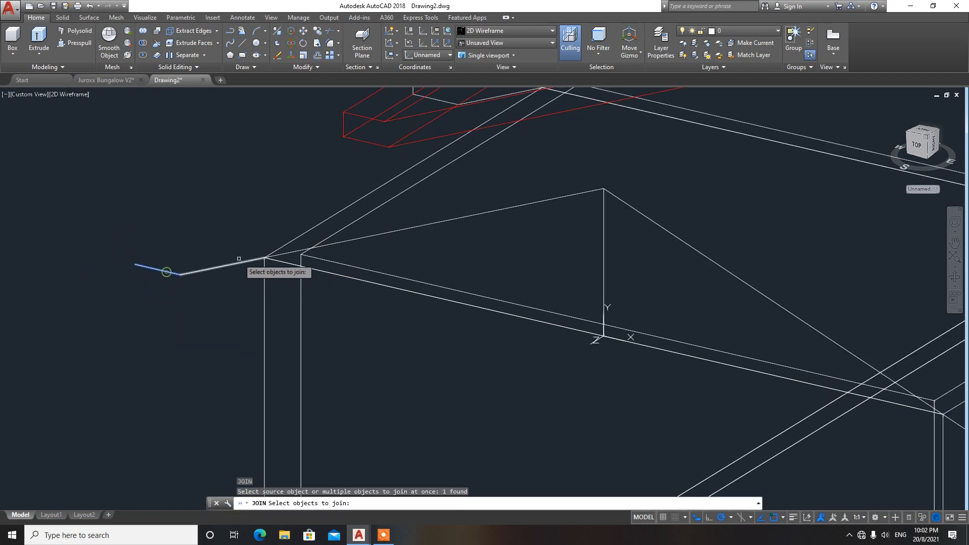
click(238, 260)
click(420, 227)
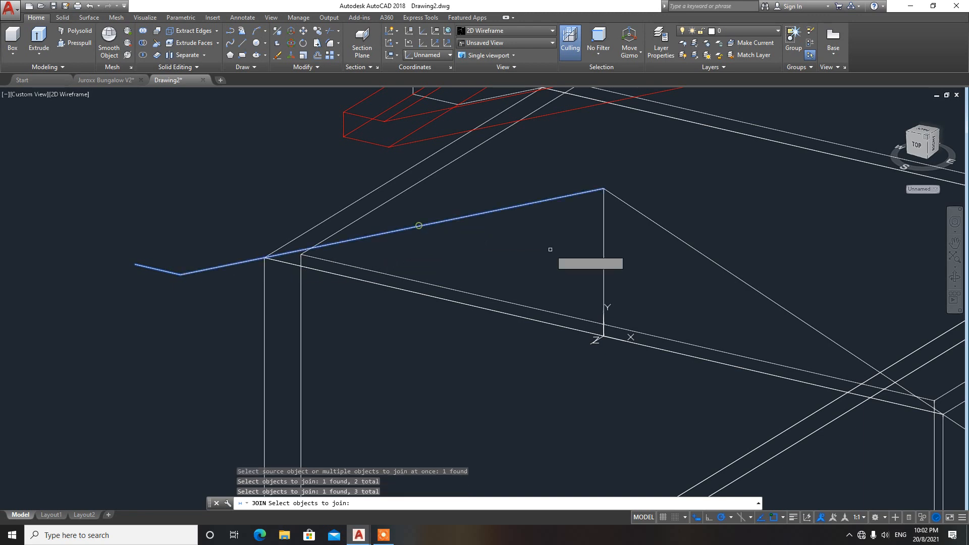
click(689, 245)
middle_drag(708, 295, 529, 231)
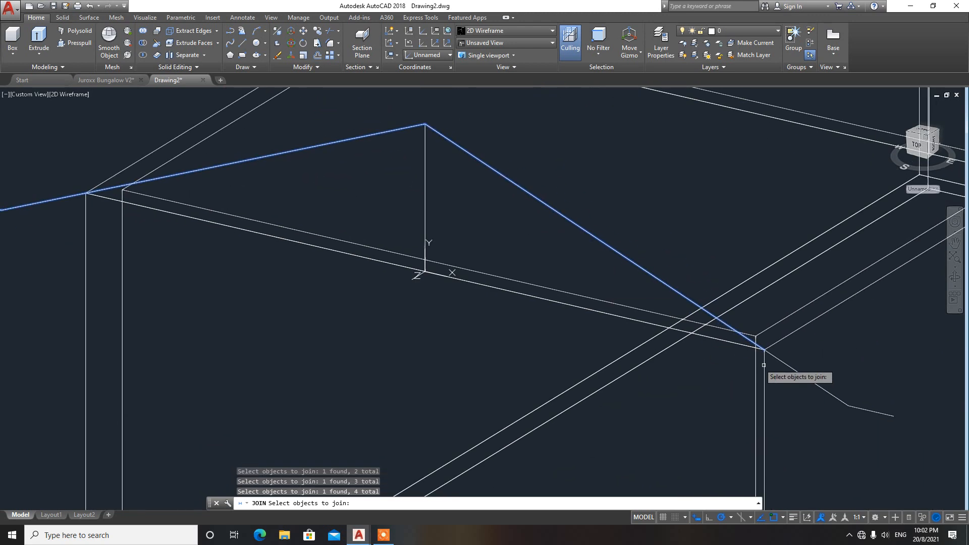
click(853, 412)
click(858, 408)
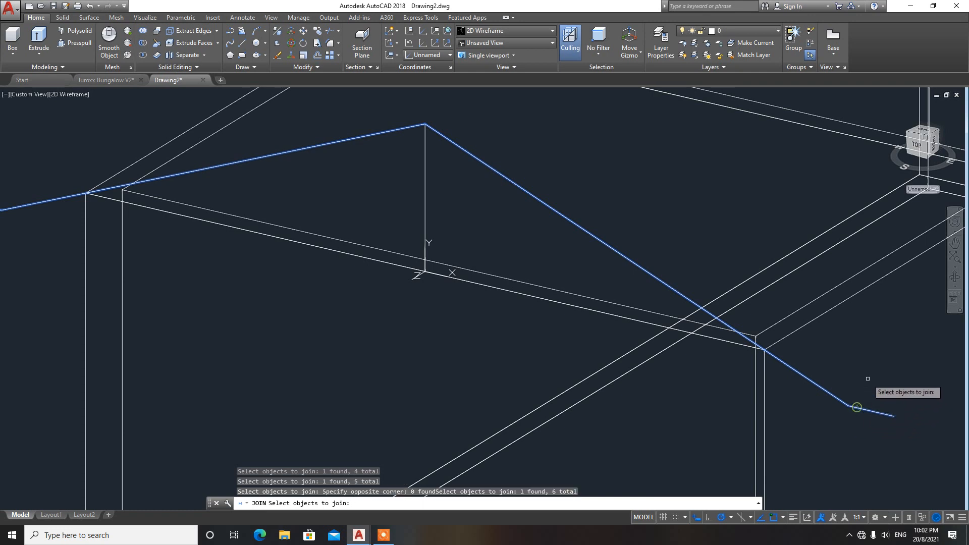
key(Return)
click(826, 390)
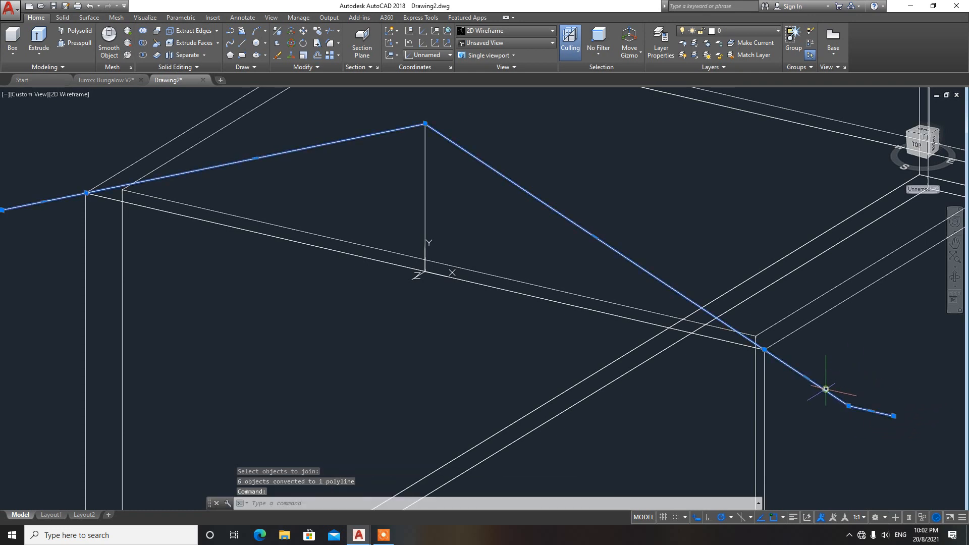
key(Escape)
Offset the joined gable roof polyline 200 mm to its upper side
text(O)
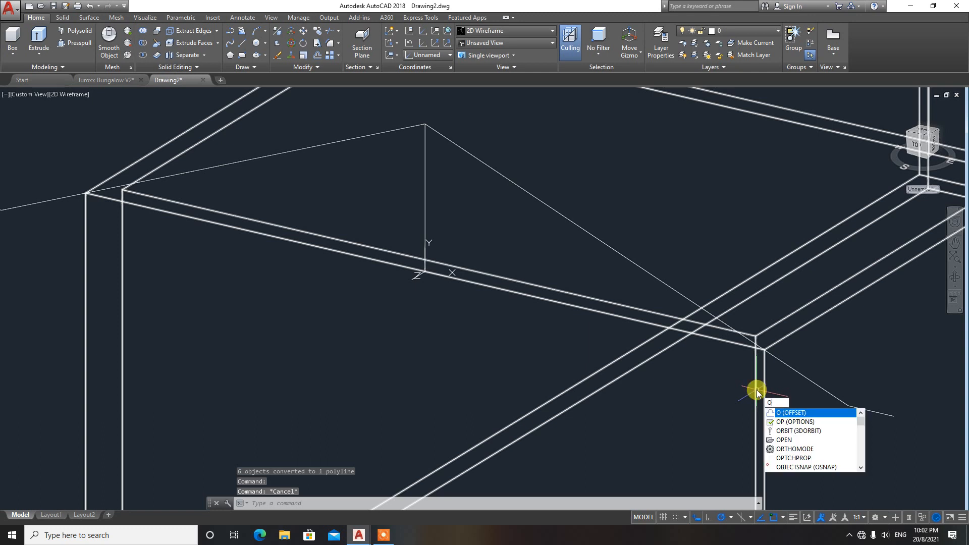
key(Return)
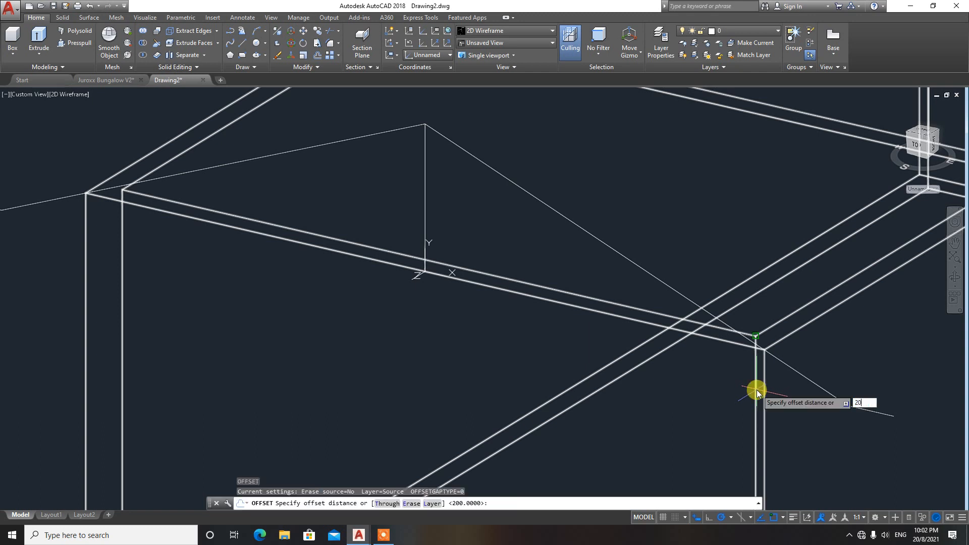
text(200)
key(Return)
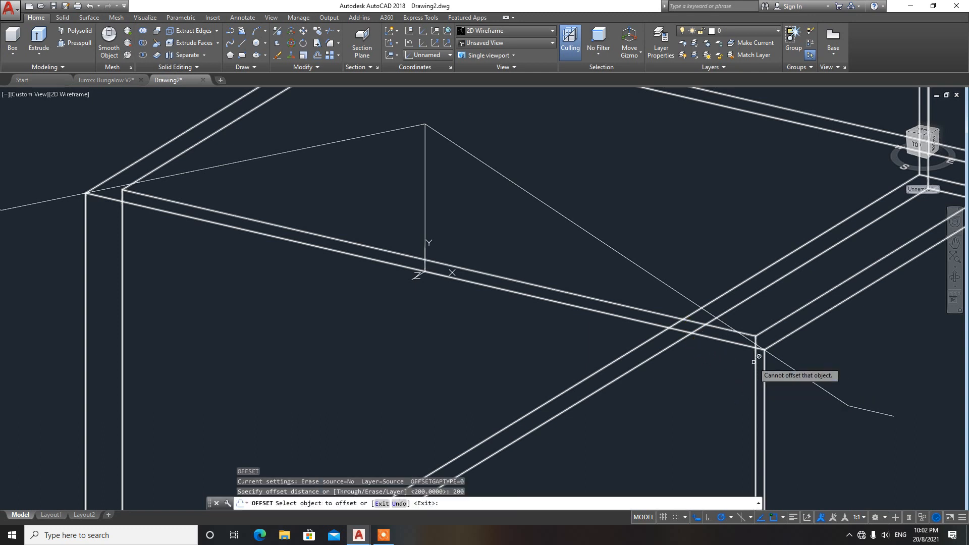
click(650, 274)
click(645, 217)
scroll(657, 268, down, 3)
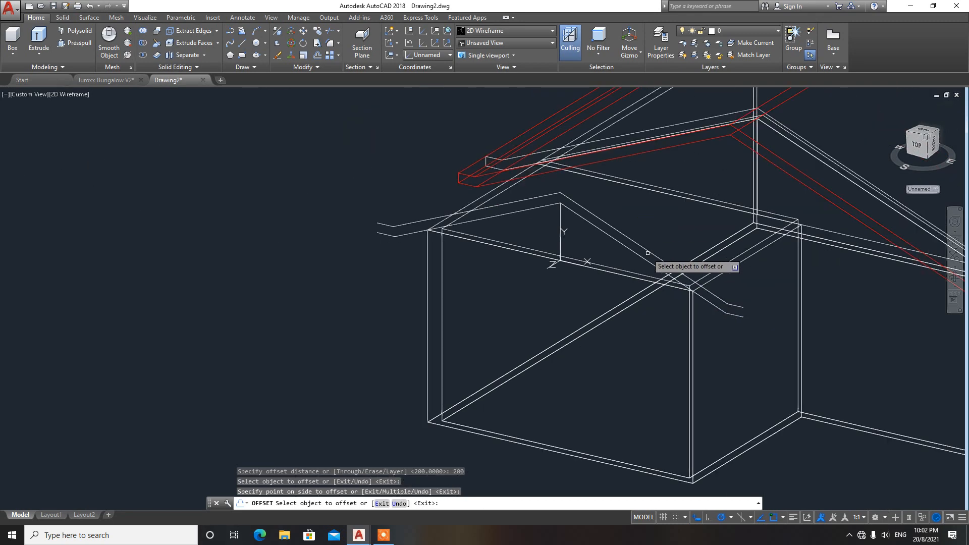
key(Escape)
Close both overhang ends of the roof profile with short lines between the original and offset polylines
text(l)
key(Return)
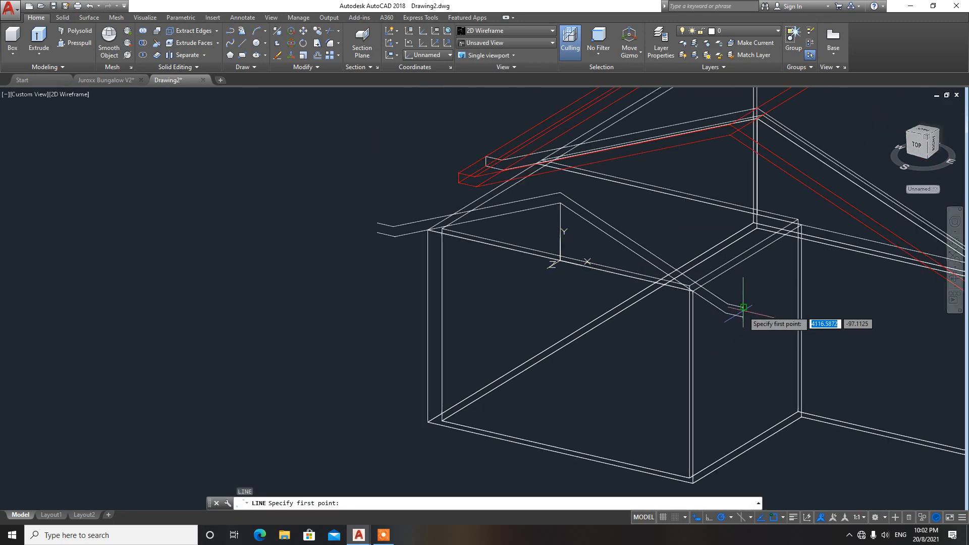
click(742, 318)
key(Return)
key(Return)
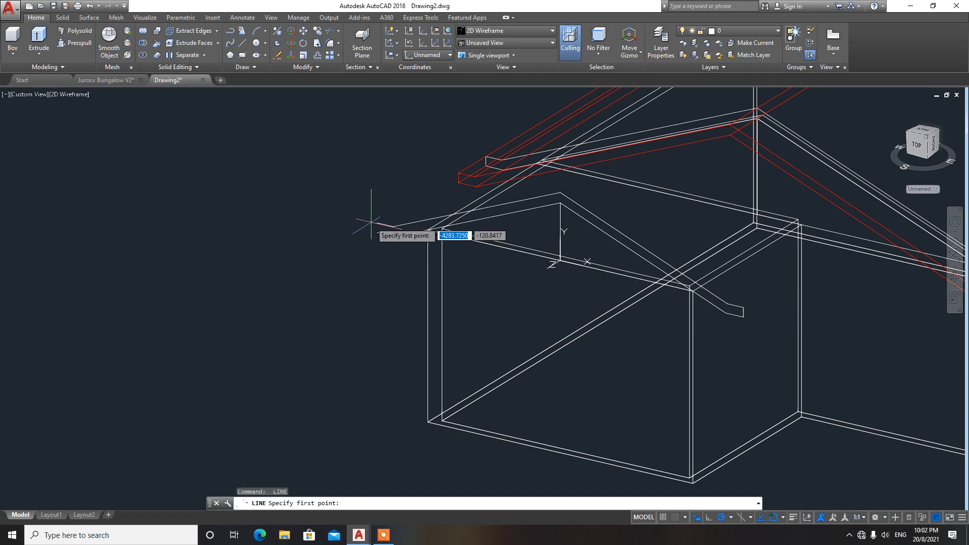
click(377, 223)
key(Escape)
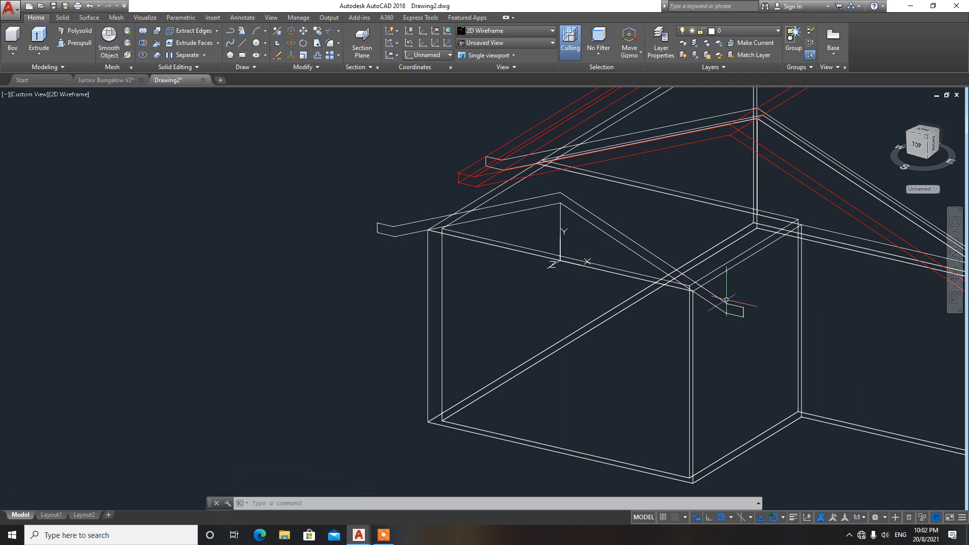
shift+middle_drag(662, 273, 543, 303)
text(PRESS)
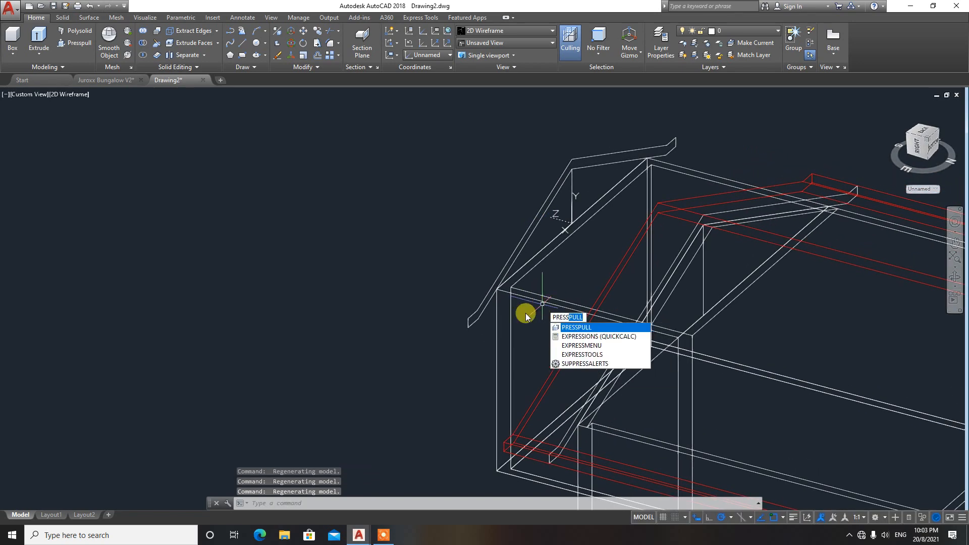
key(Return)
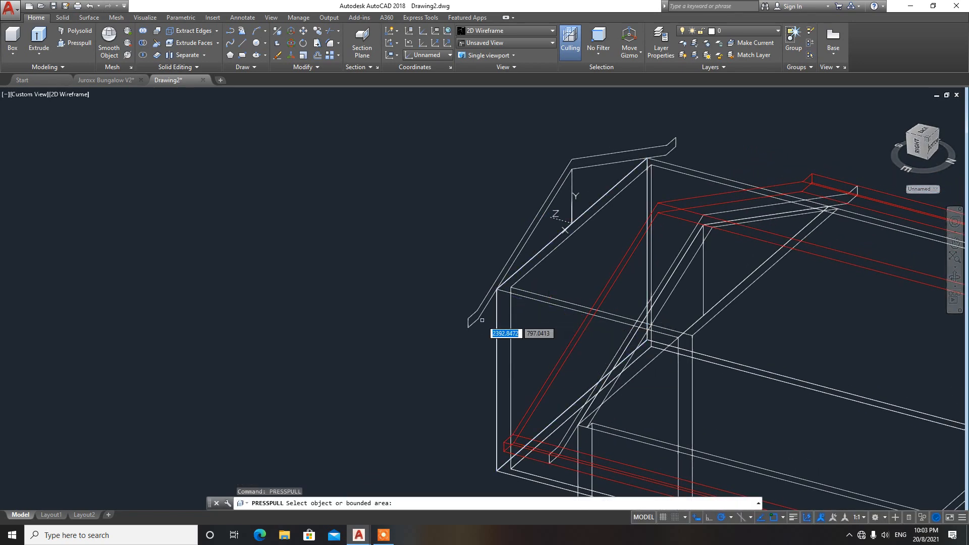
scroll(495, 328, up, 3)
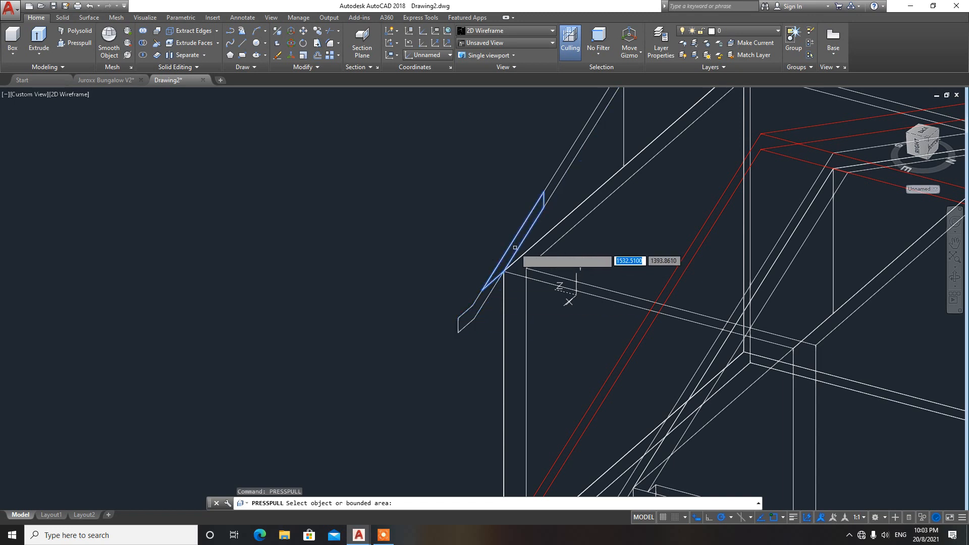
scroll(573, 157, down, 2)
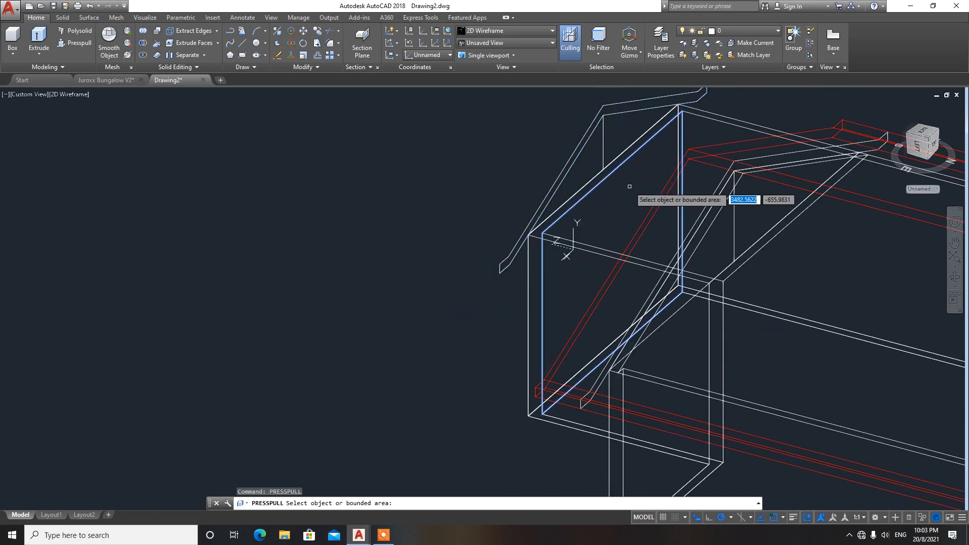
shift+middle_drag(638, 196, 752, 194)
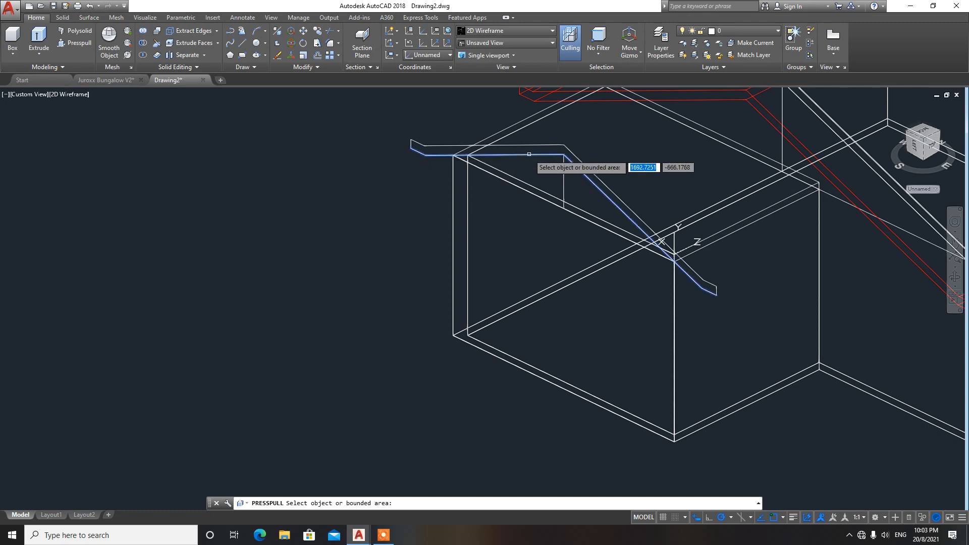
key(Escape)
key(Escape)
Join the two roof polylines and the two end lines into a single closed profile
scroll(582, 173, down, 1)
scroll(582, 173, up, 2)
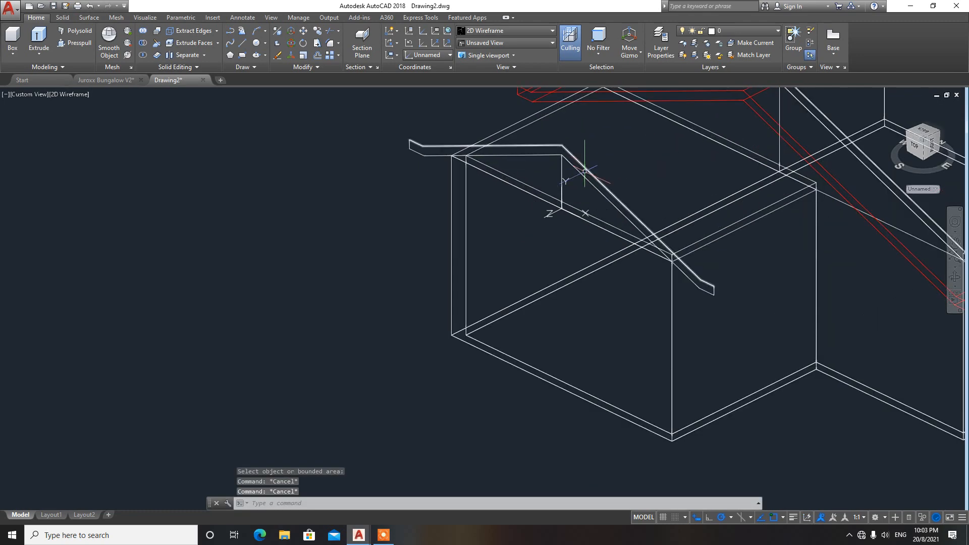
text(J)
key(Return)
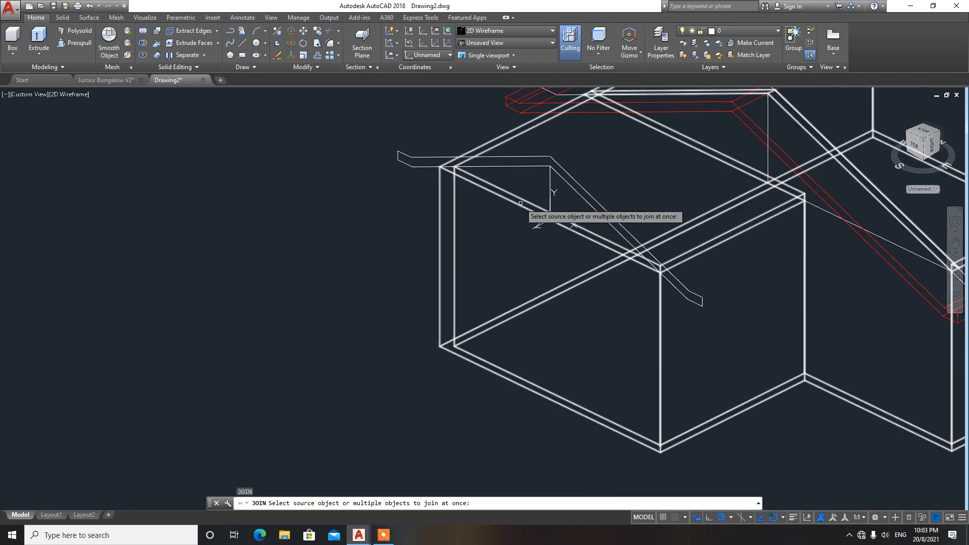
click(401, 162)
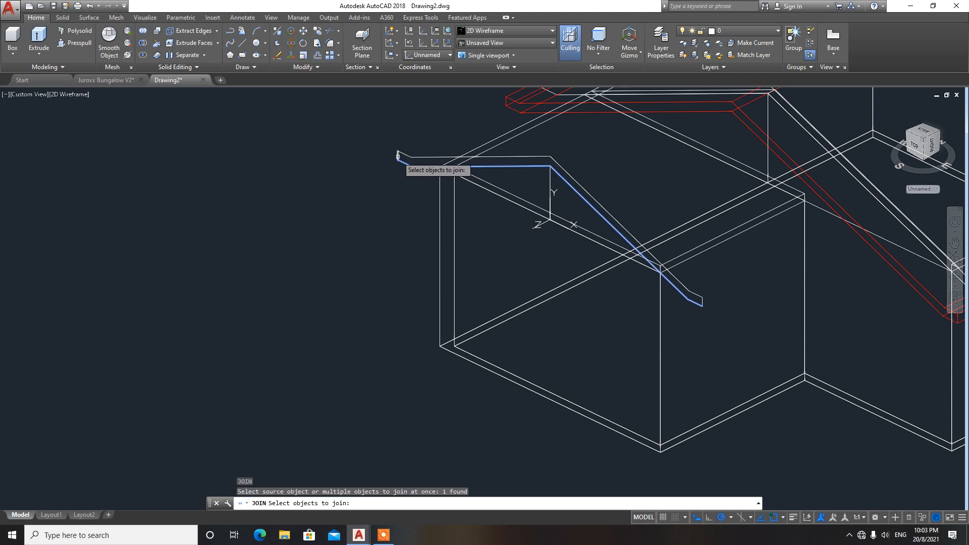
click(398, 156)
click(400, 159)
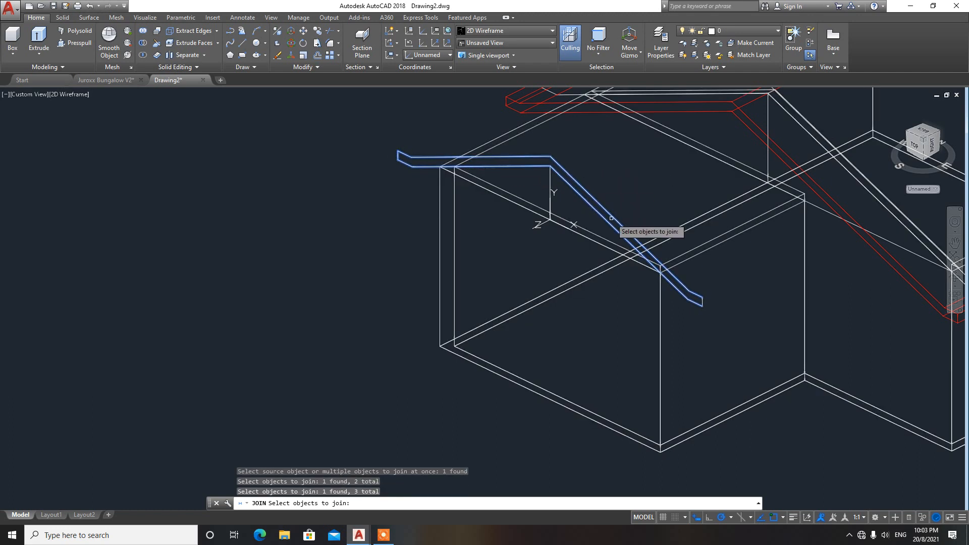
click(703, 302)
key(Return)
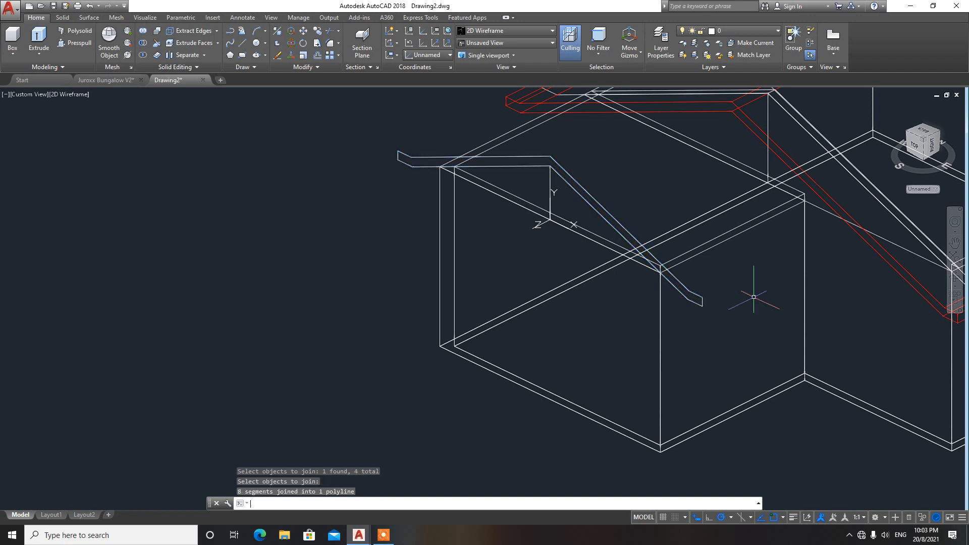
Extrude the closed gable roof profile 4200 mm over the projecting block toward the main roof
click(604, 205)
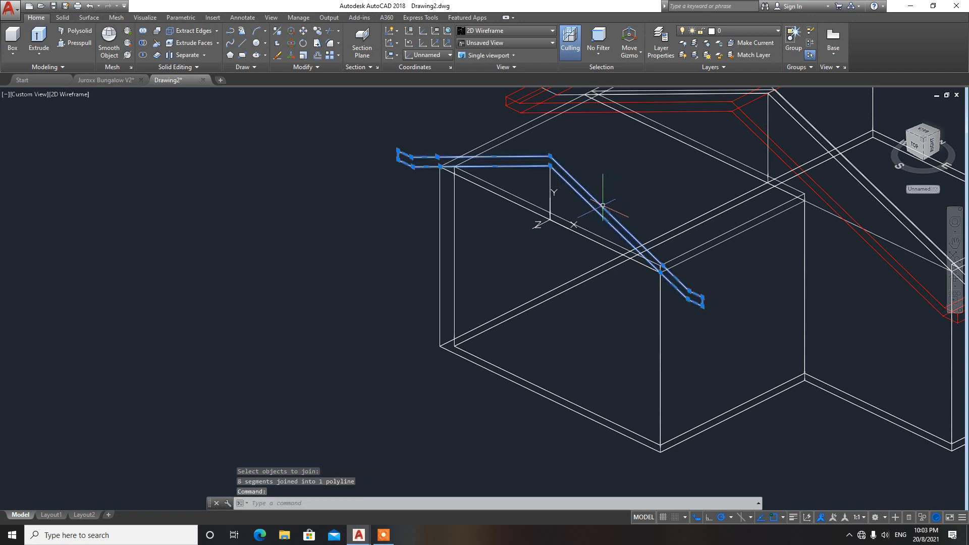
key(Return)
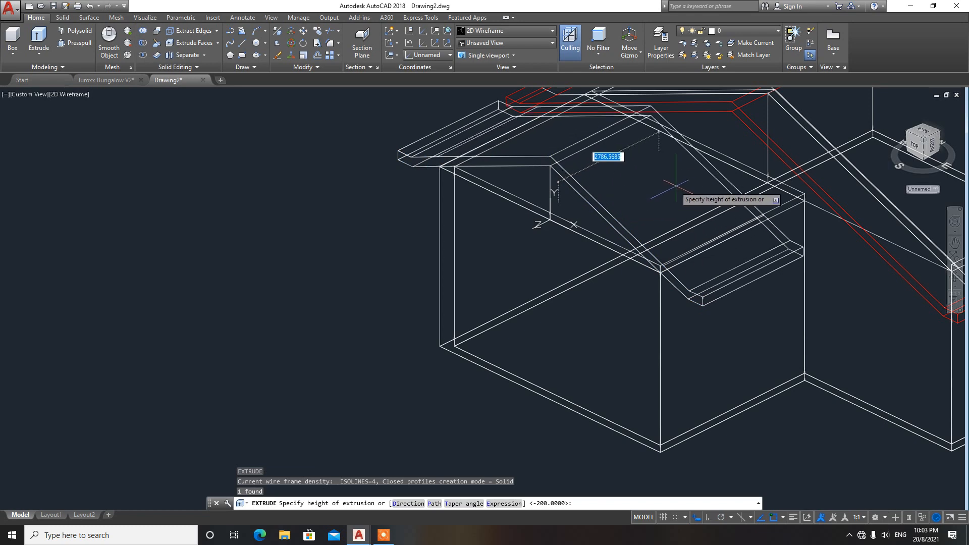
scroll(483, 261, up, 3)
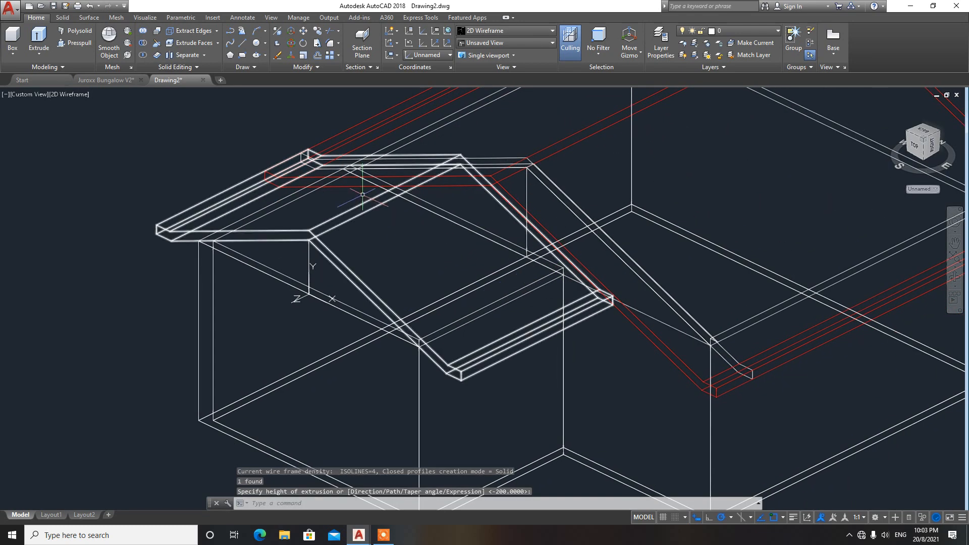
key(Escape)
Switch the model's visual style to Conceptual
click(512, 38)
click(515, 46)
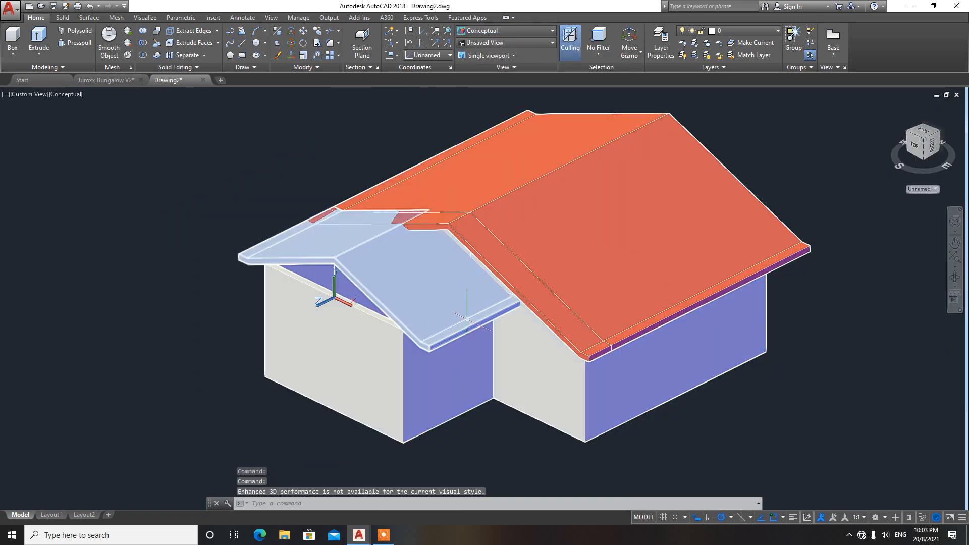
shift+middle_drag(466, 319, 443, 292)
Change the color of the roof solid over the projecting block to Red in its properties
click(414, 282)
right_click(186, 257)
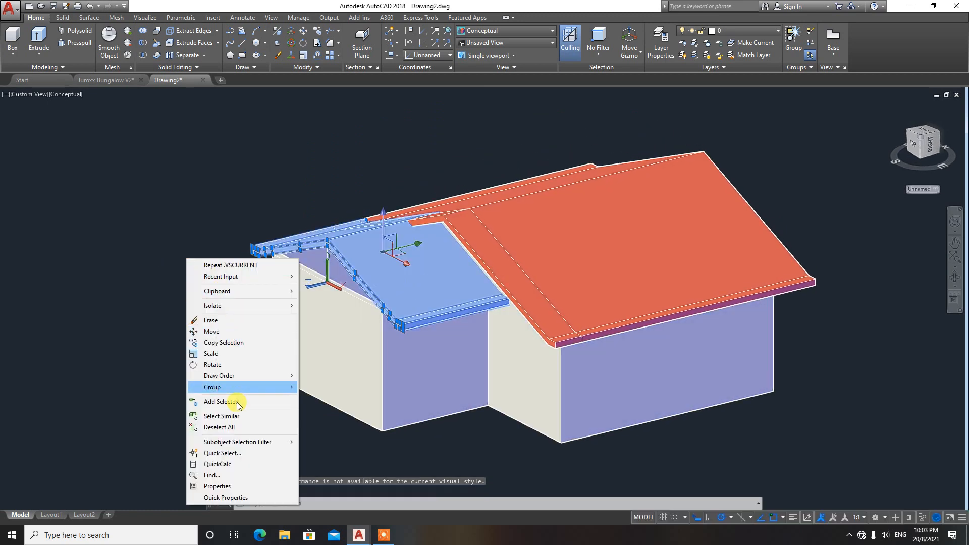
click(242, 489)
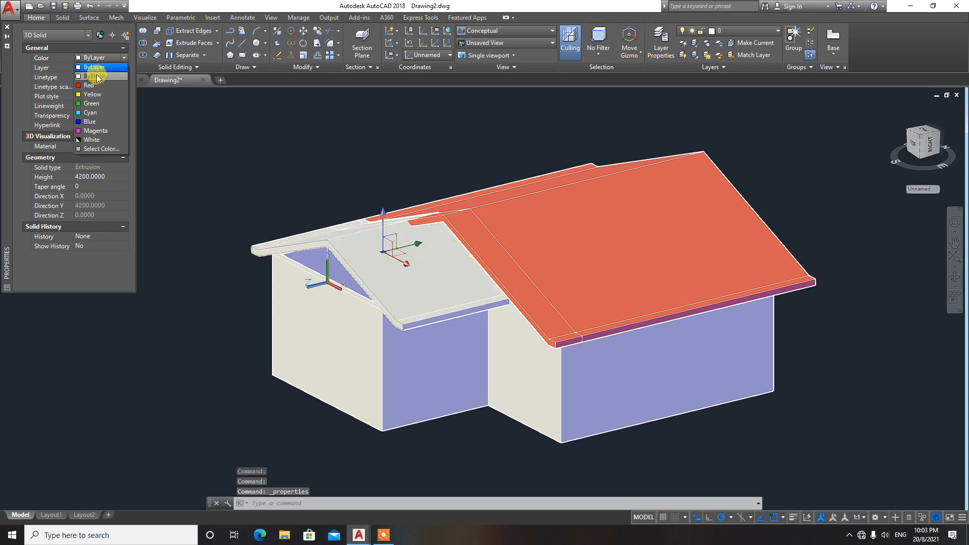
click(98, 86)
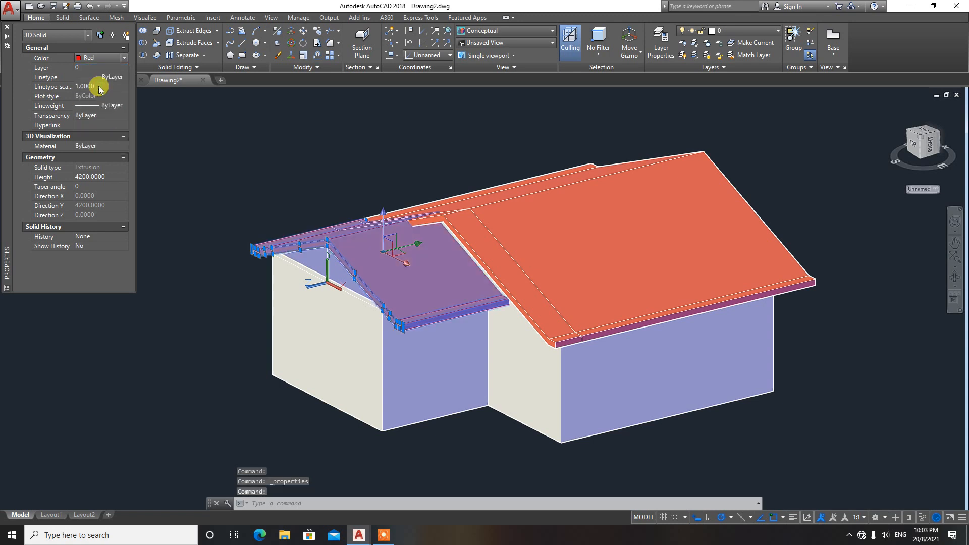
click(7, 27)
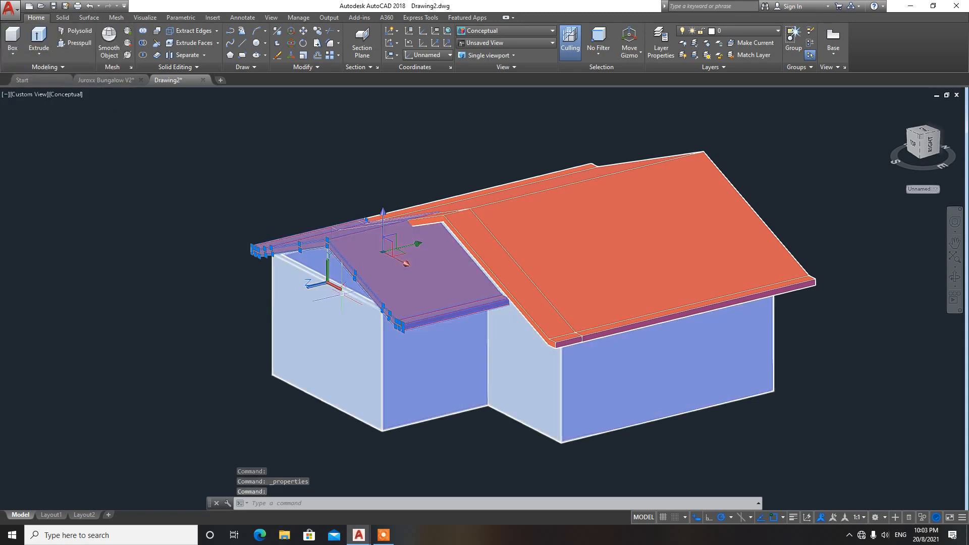
Switch the model's visual style to 2D Wireframe for work on the projecting block's front gable
scroll(327, 289, up, 2)
key(Escape)
middle_drag(301, 278, 452, 232)
scroll(424, 276, up, 2)
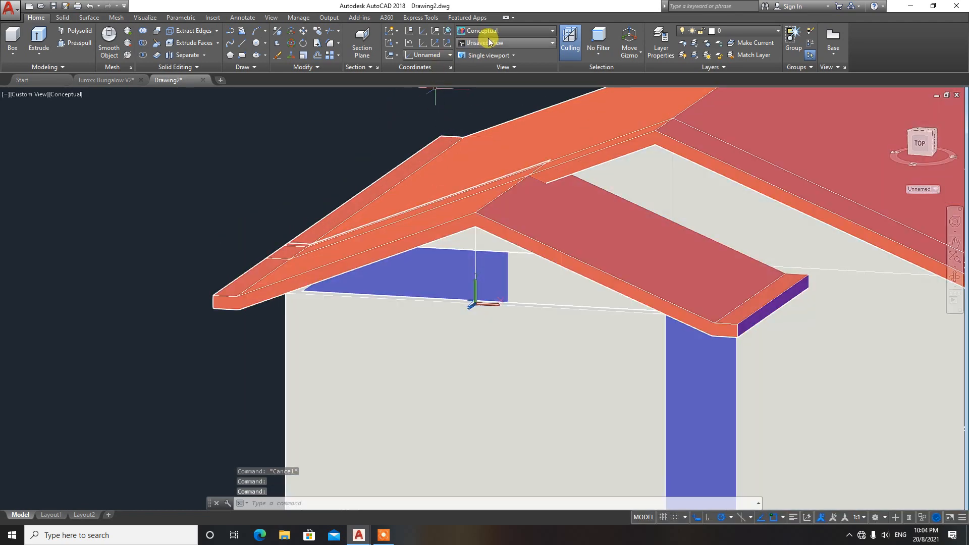
click(499, 31)
click(468, 48)
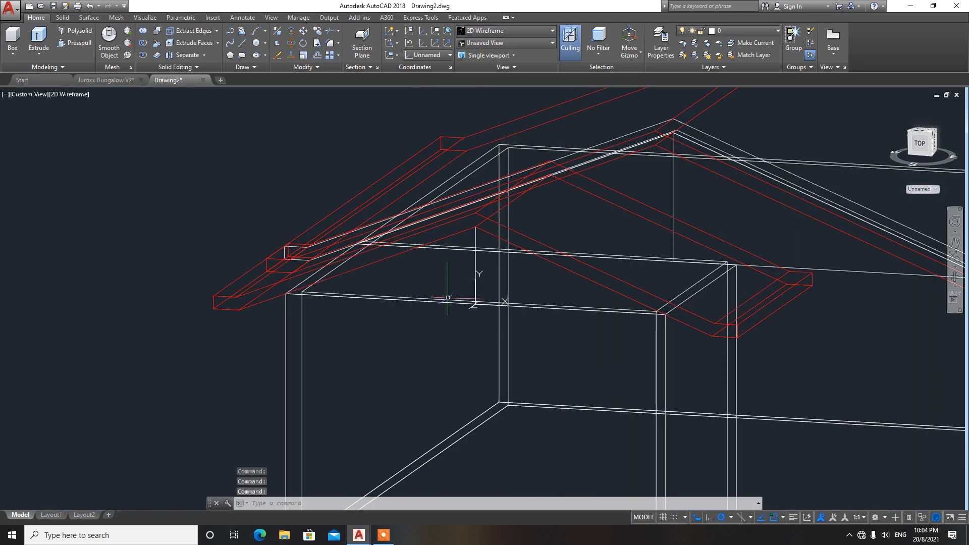
Draw a closed triangular polyline across the projecting block's front gable, through both outer wall corners and the roof apex
shift+middle_drag(443, 300, 199, 310)
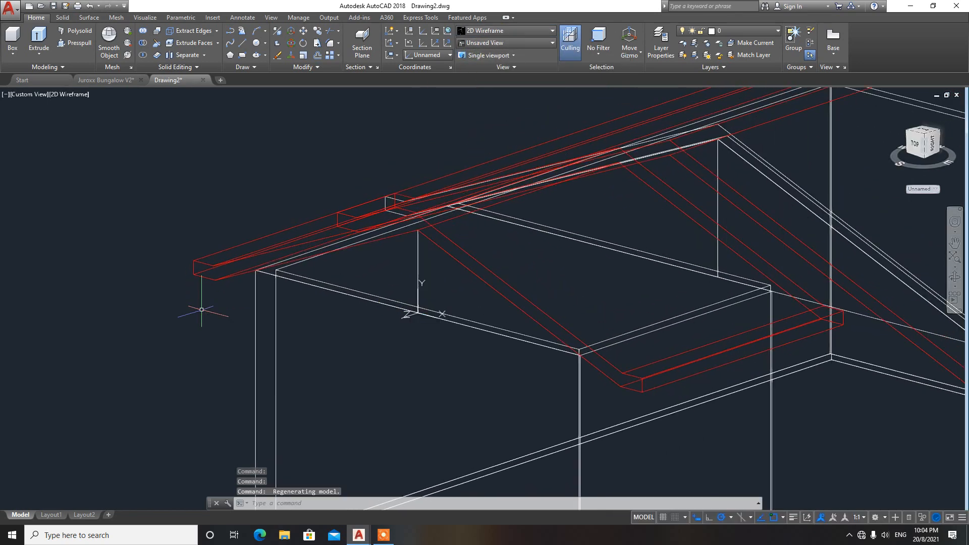
shift+middle_drag(424, 215, 426, 250)
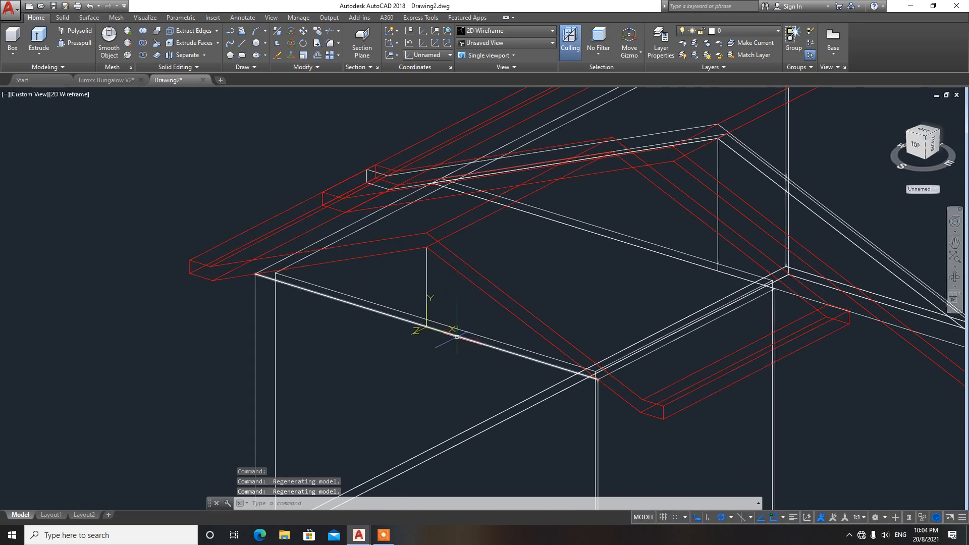
text(PO)
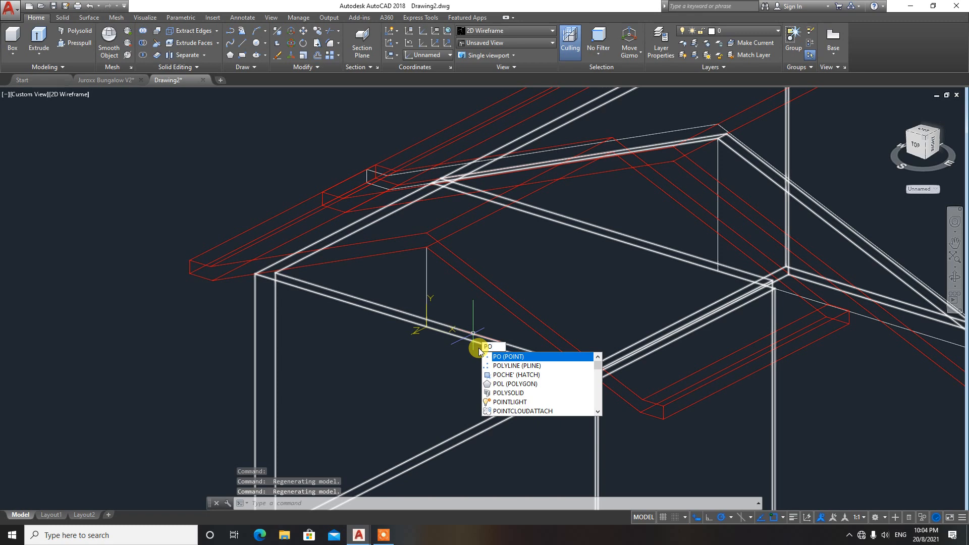
key(BackSpace)
text(L)
key(Return)
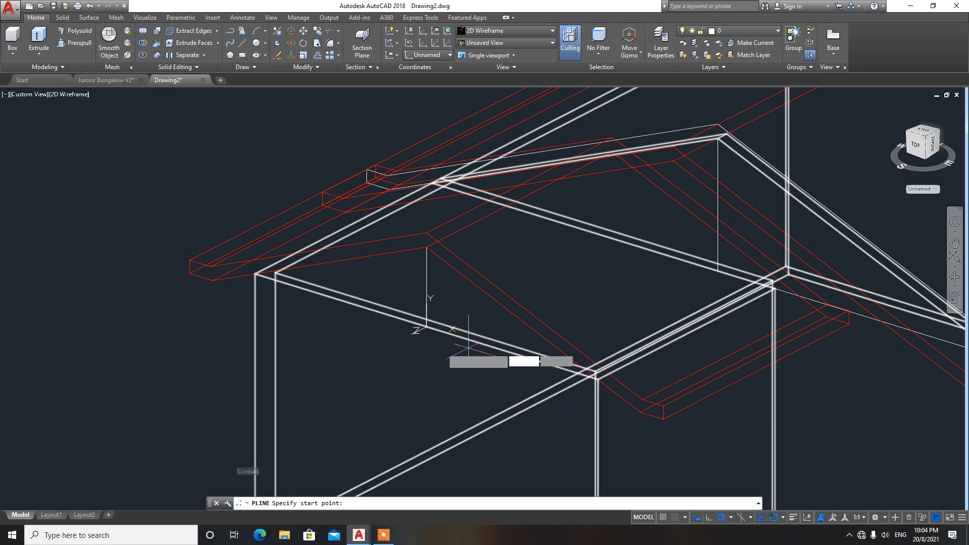
click(255, 273)
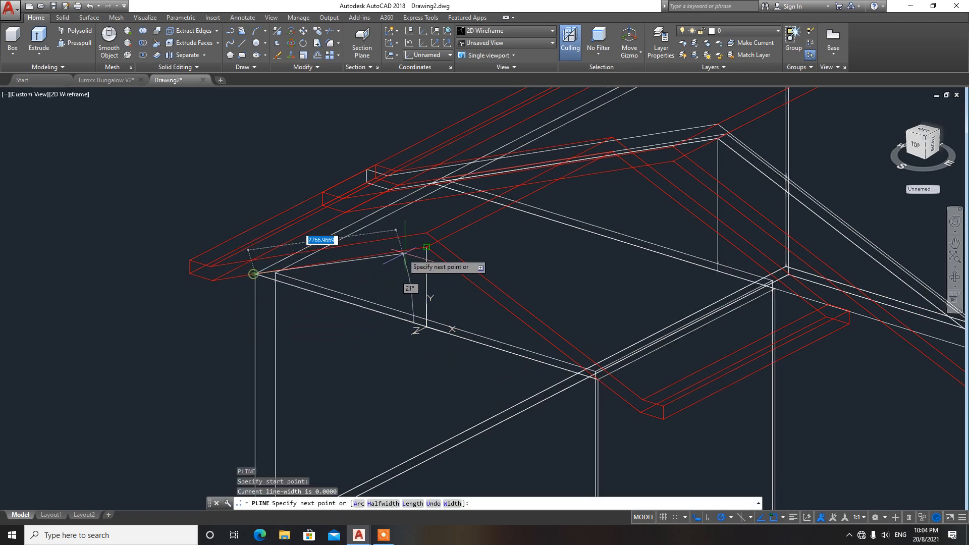
click(427, 247)
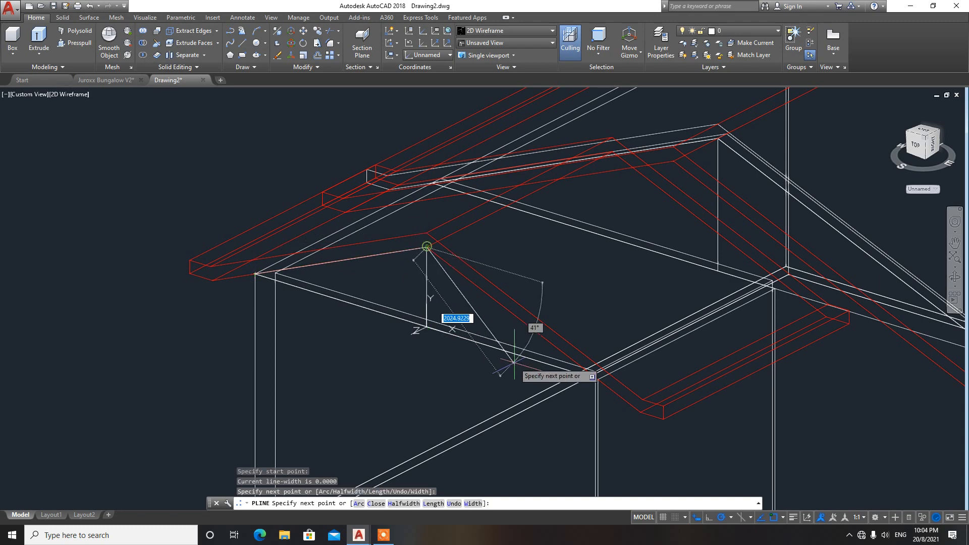
click(598, 378)
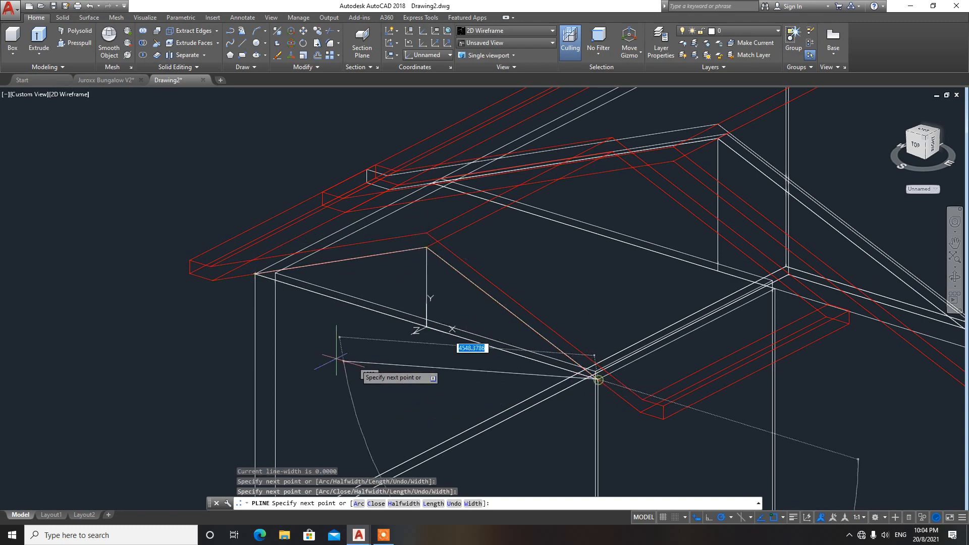
click(256, 273)
key(Return)
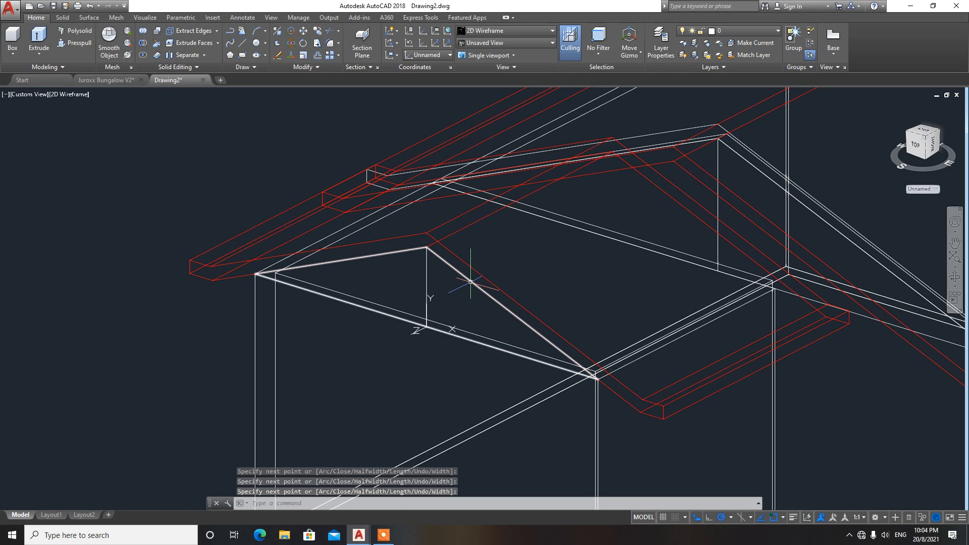
Extrude the triangular gable profile 200 mm inward to match the wall thickness
text(EXT)
key(Return)
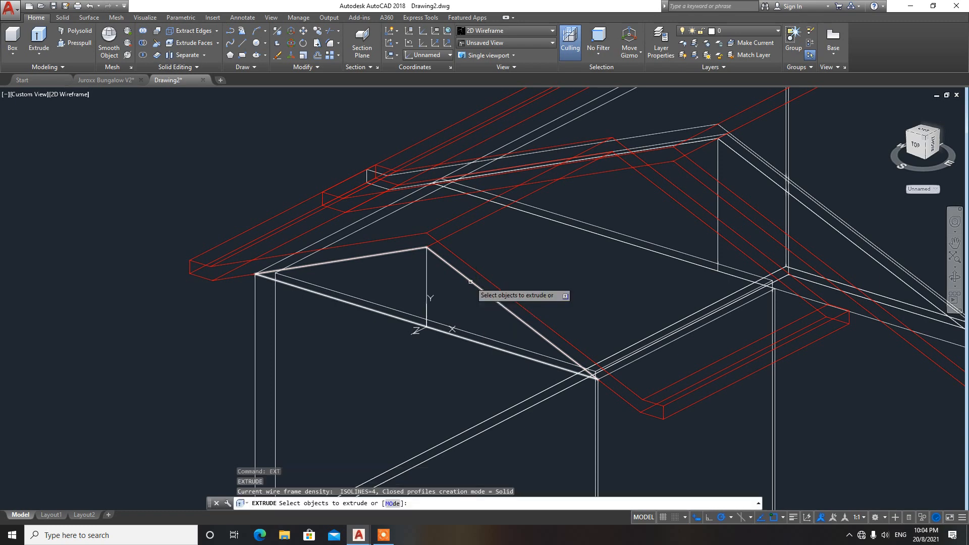
click(419, 326)
key(Return)
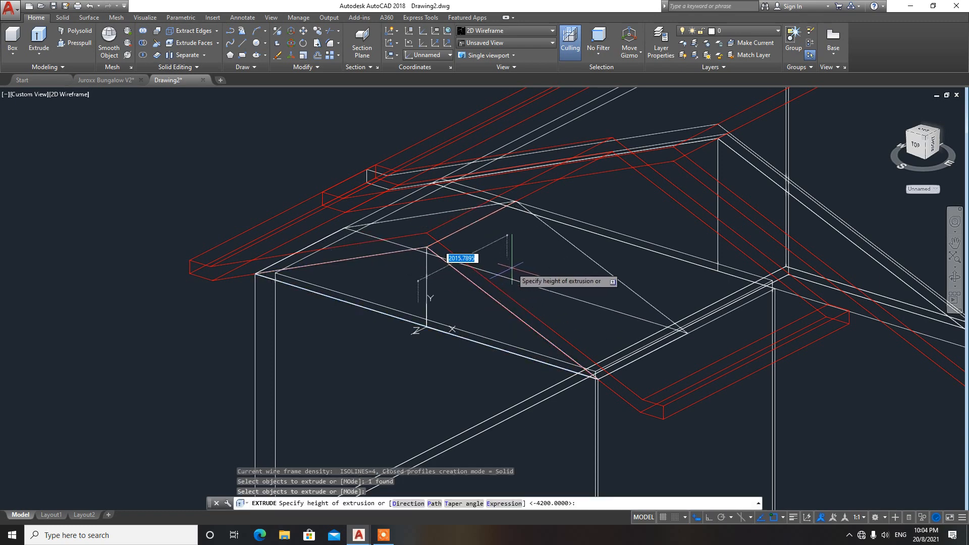
key(Escape)
key(Escape)
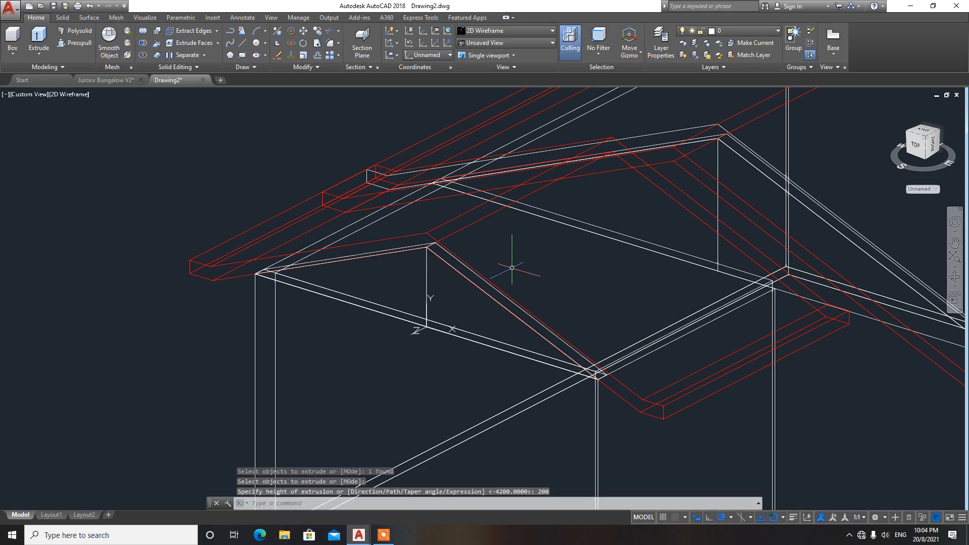
Set the visual style back to Conceptual and check the gable infill under the projecting block's roof
click(505, 31)
click(515, 50)
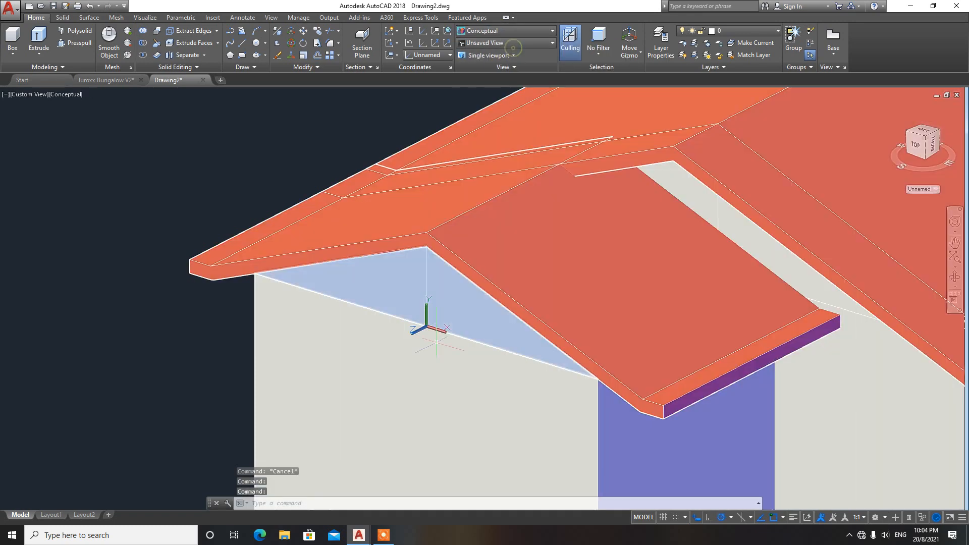
scroll(454, 352, down, 3)
scroll(455, 352, up, 3)
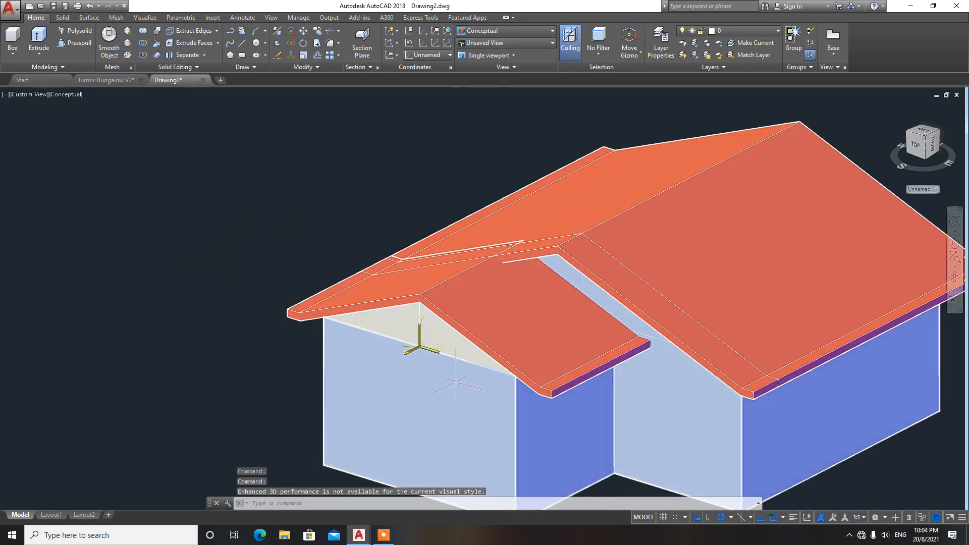
scroll(454, 352, up, 2)
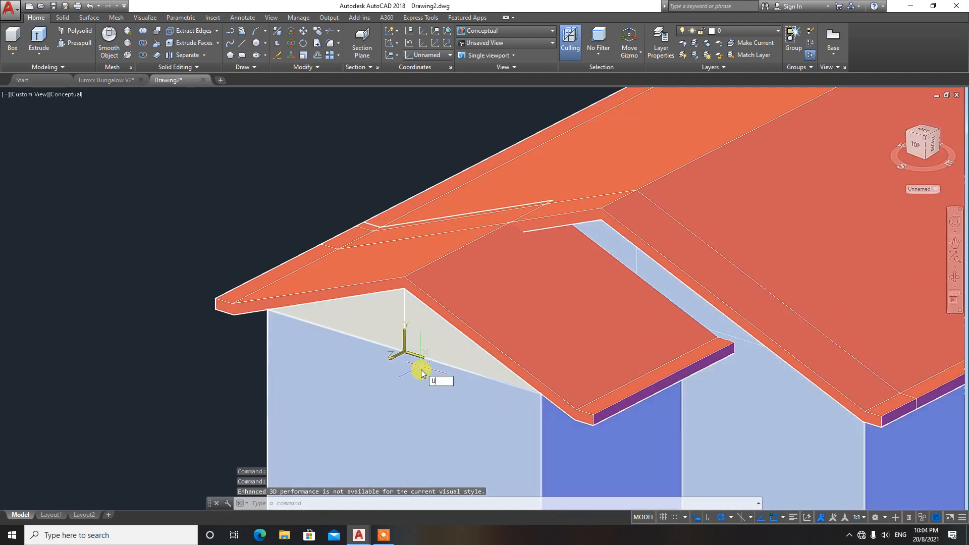
Union the projecting block's gable infill with the wall solid
key(Return)
click(397, 396)
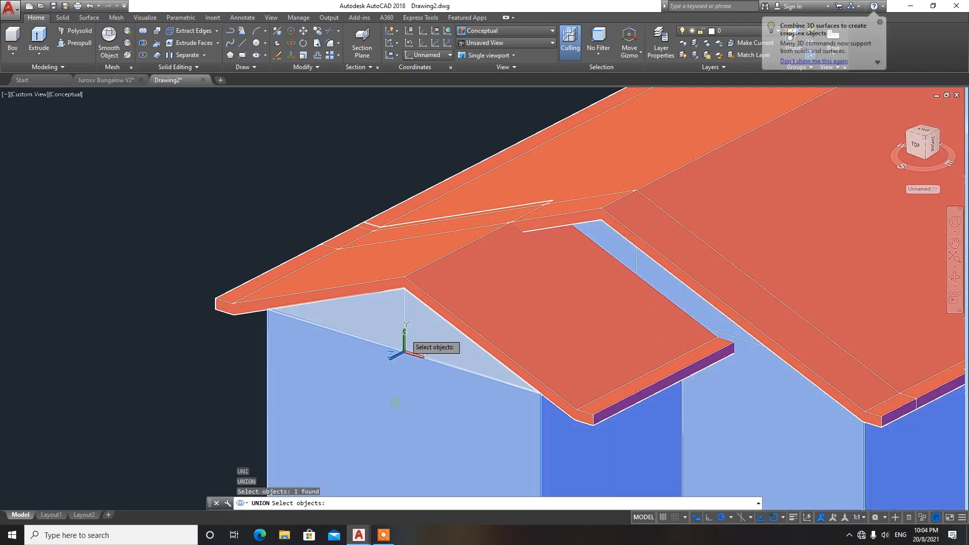
click(402, 332)
key(Return)
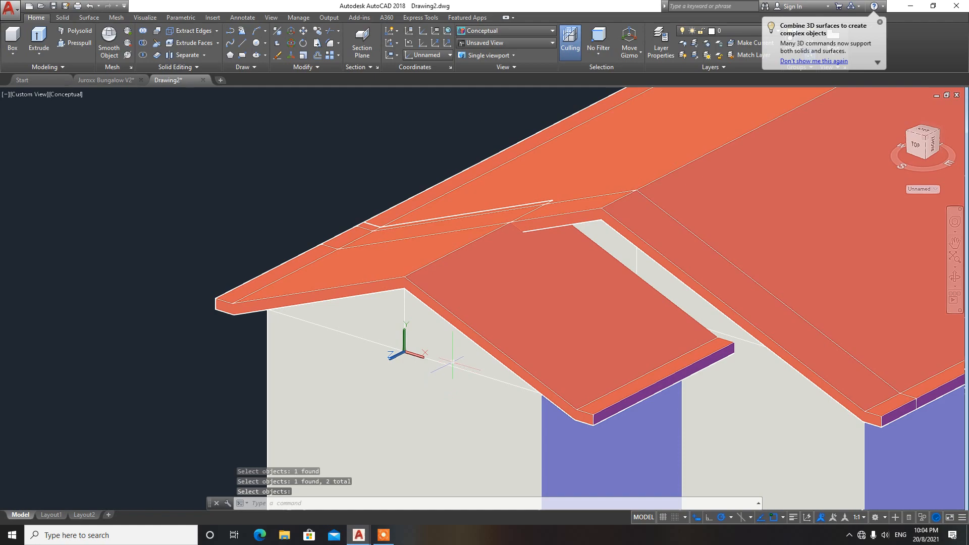
Extrude the front face of the projecting block's roof outward by 1000 mm using the solid face editing option
shift+middle_drag(453, 361, 333, 219)
scroll(309, 201, up, 2)
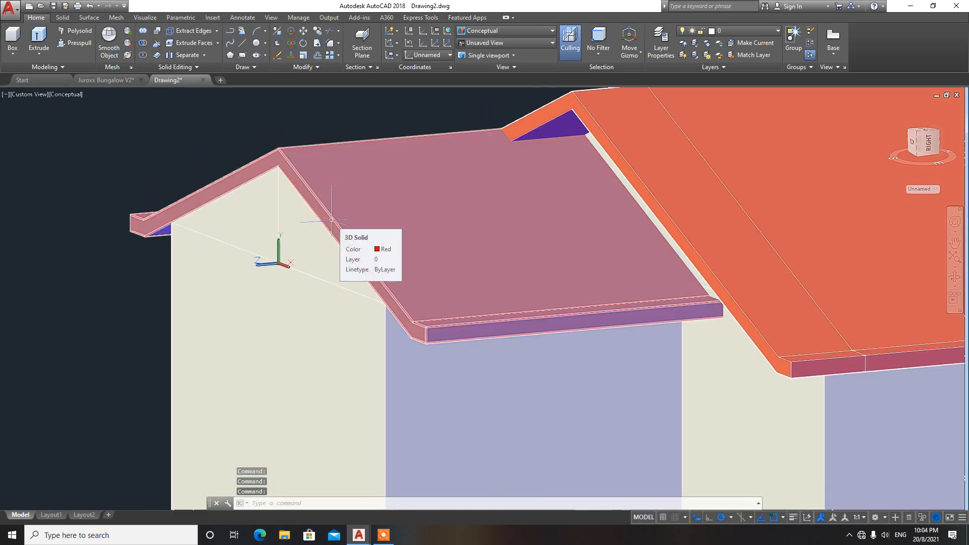
text(SOLID)
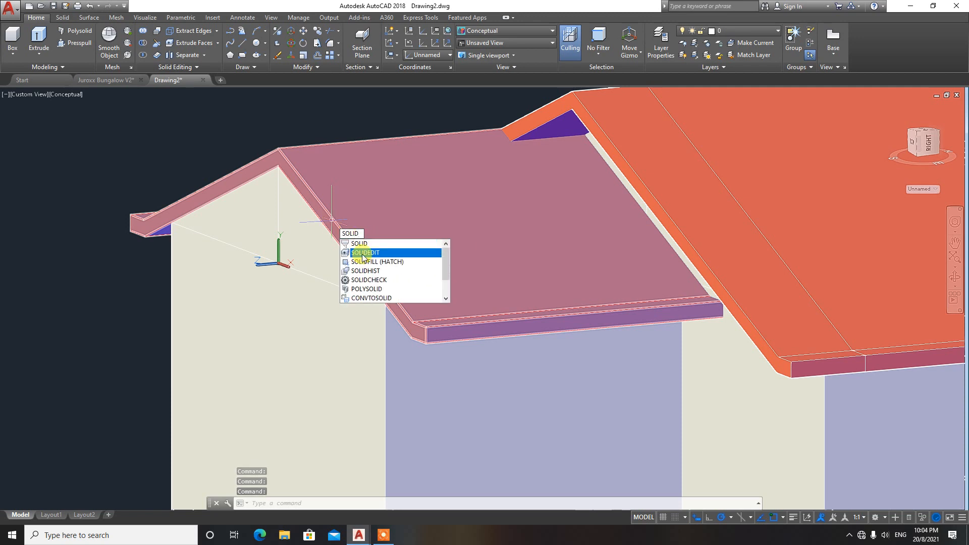
click(363, 258)
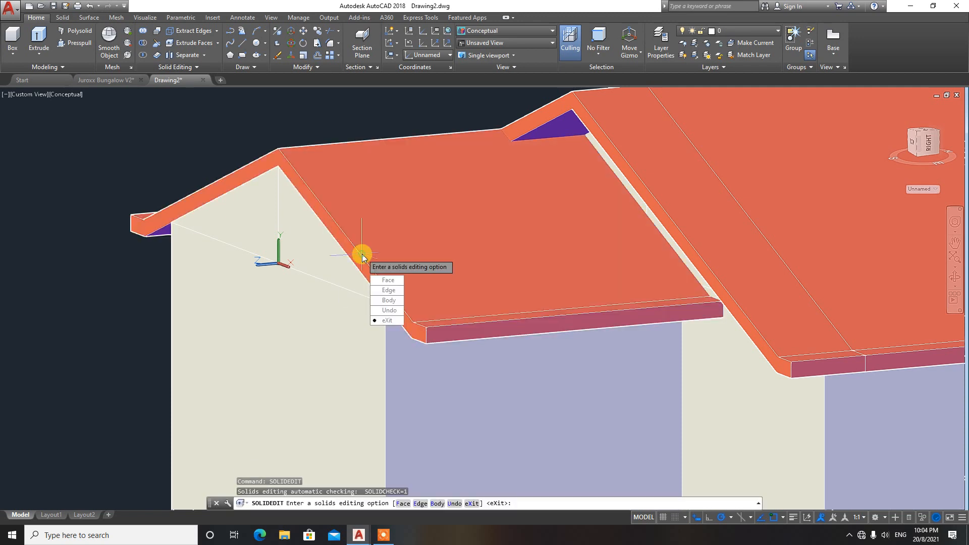
click(388, 281)
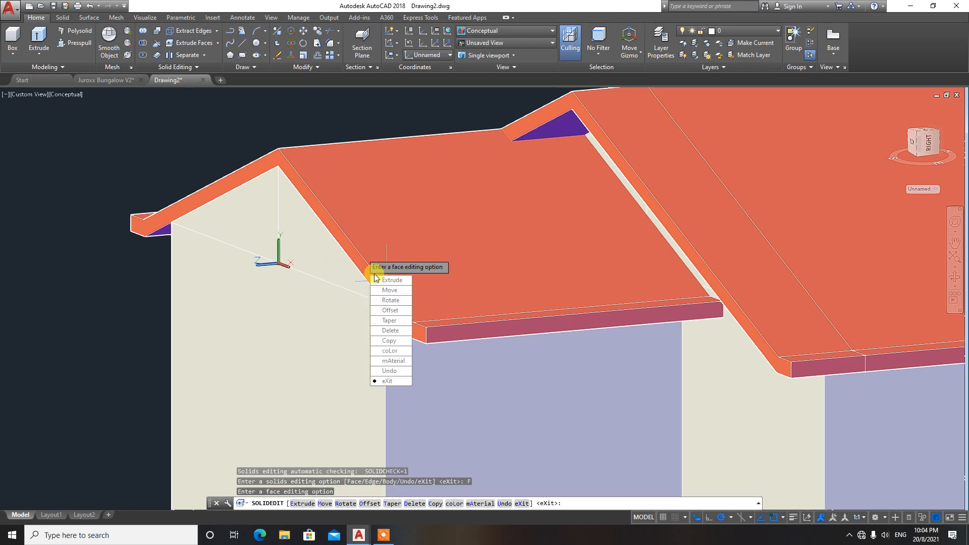
click(392, 281)
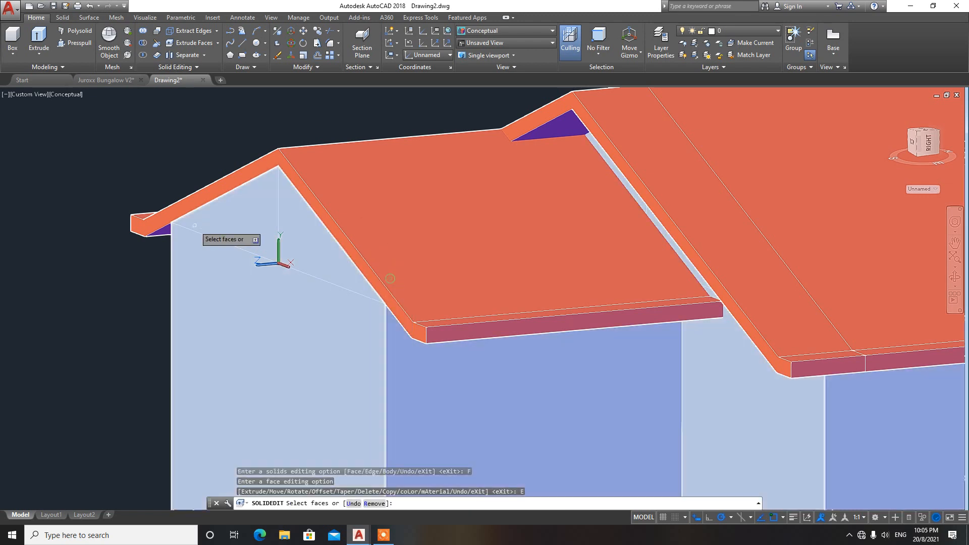
click(136, 225)
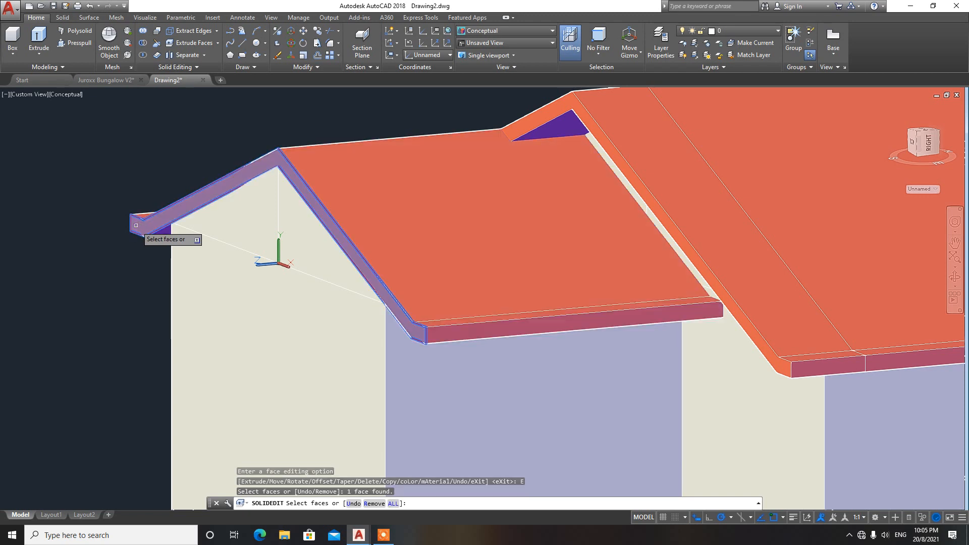
key(Return)
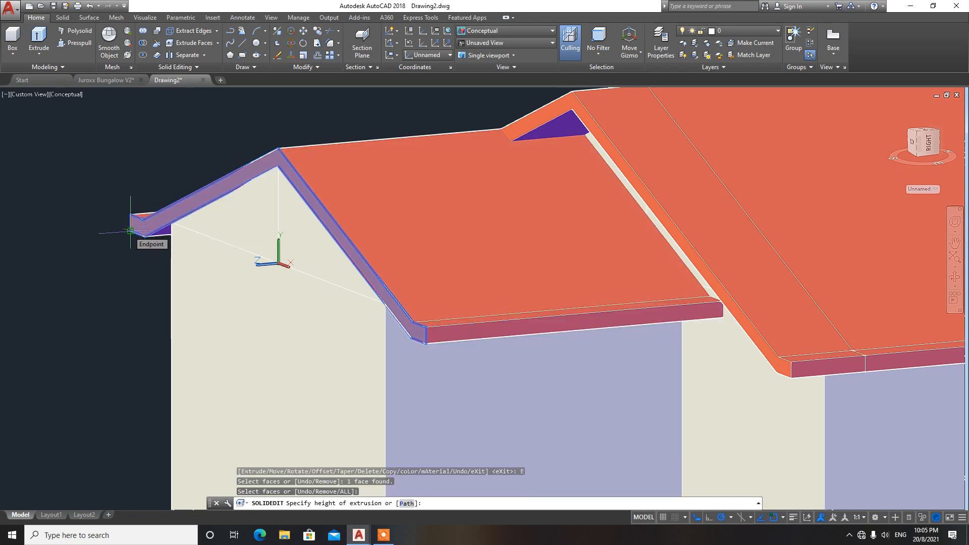
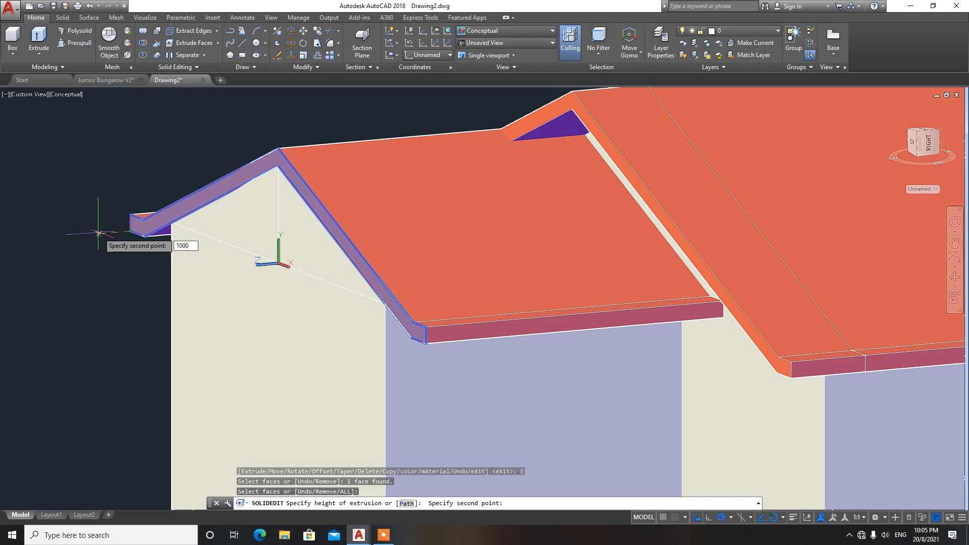
key(Return)
key(Return)
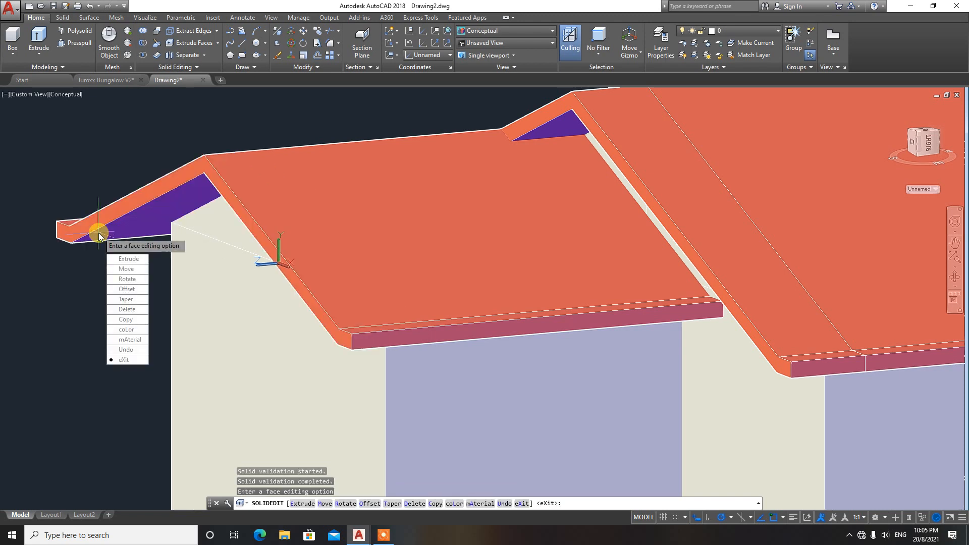
scroll(98, 232, down, 1)
key(Escape)
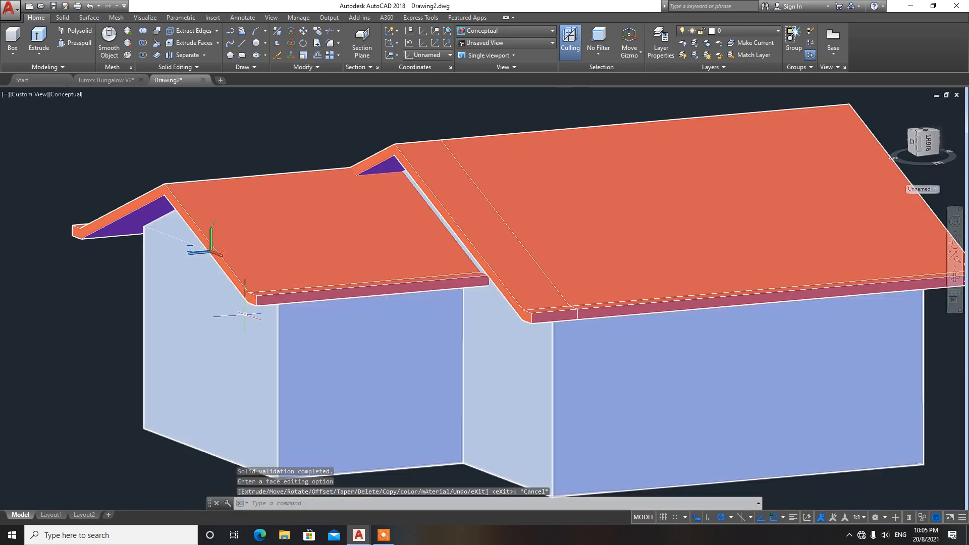
Inspect the extended roof and compare it with the finished bungalow in Juroxx Bungalow V2.dwg, ending back in Drawing2.dwg
shift+middle_drag(245, 314, 211, 312)
shift+middle_drag(268, 317, 303, 338)
scroll(466, 292, down, 2)
shift+middle_drag(466, 292, 443, 243)
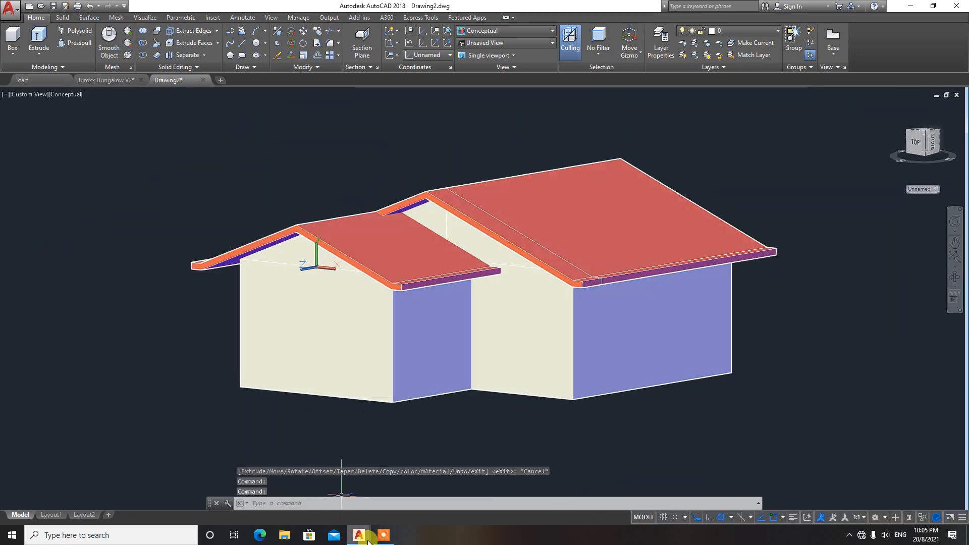
mouse_move(356, 536)
click(323, 497)
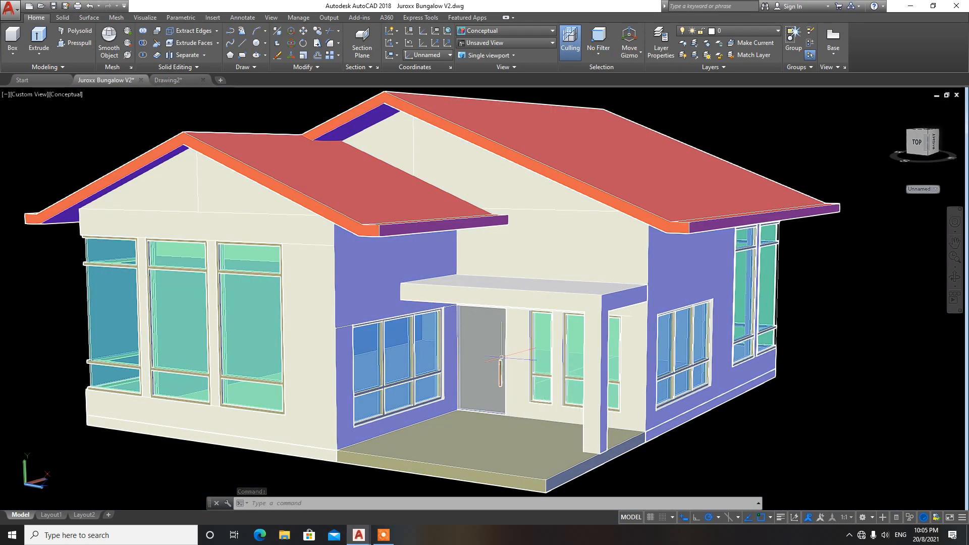
mouse_move(501, 357)
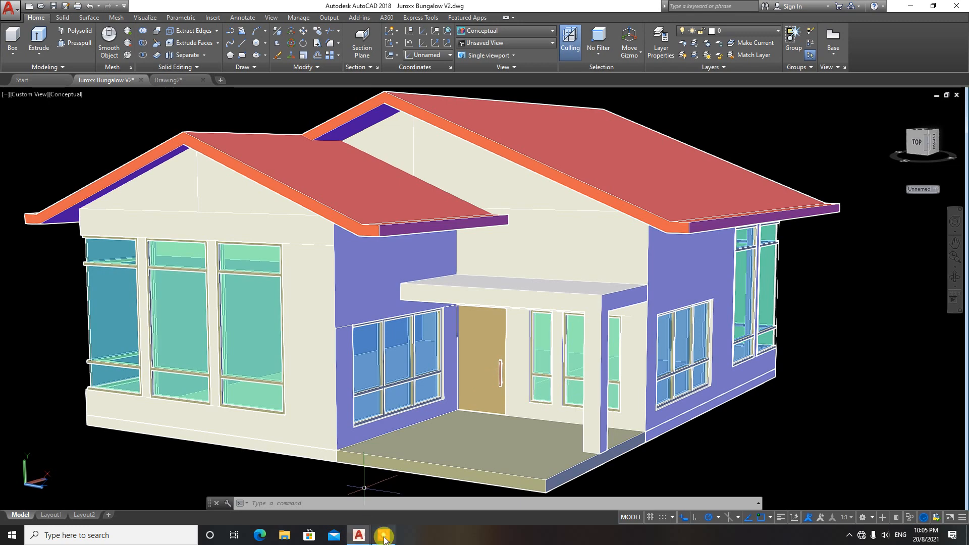
mouse_move(361, 539)
click(411, 505)
Move the UCS origin to the base of the inner corner between the projecting block and the main front wall, keeping the axis directions
scroll(492, 338, up, 4)
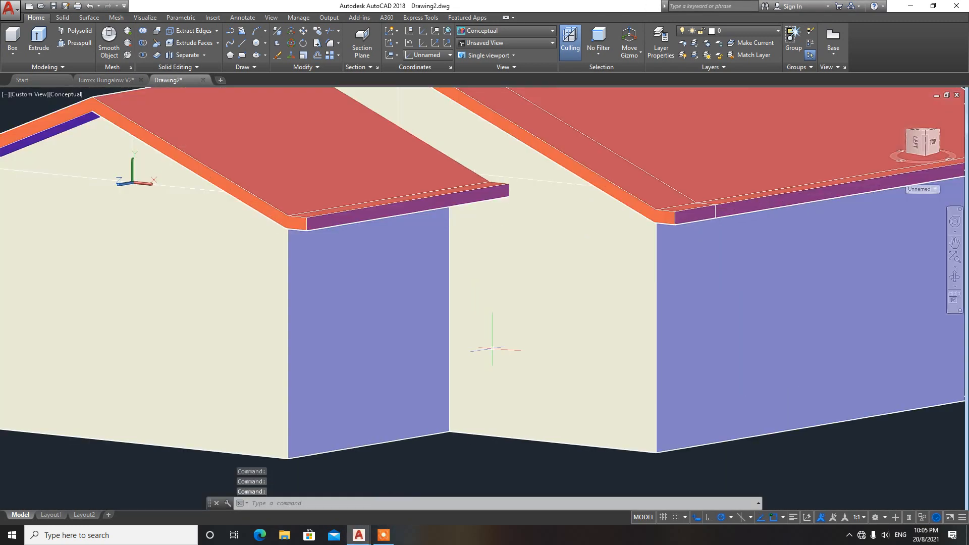
scroll(491, 348, down, 3)
scroll(484, 343, up, 2)
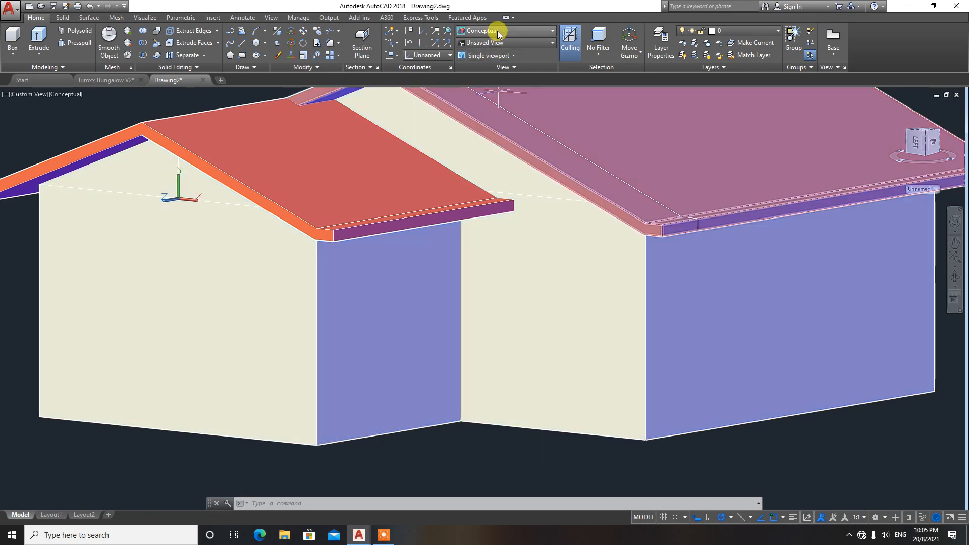
text(UCS)
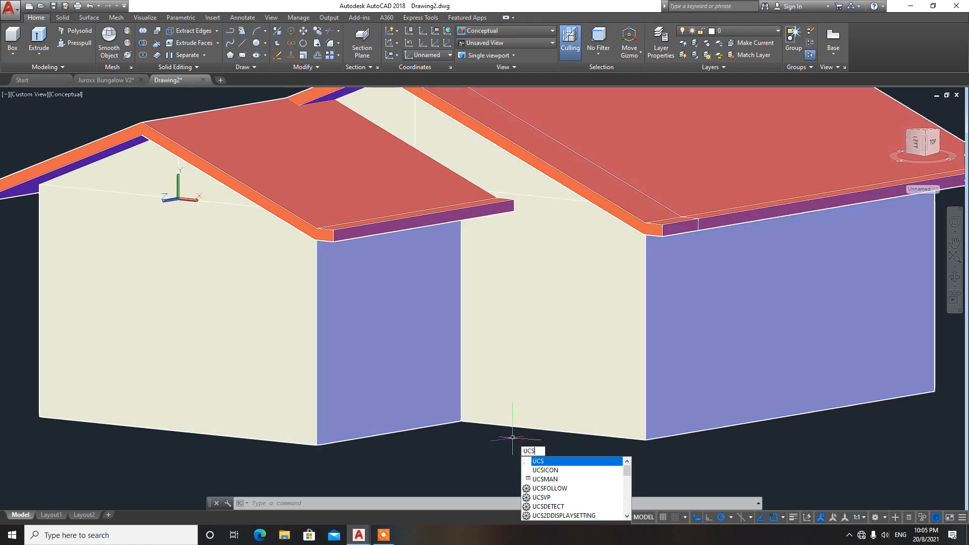
key(Return)
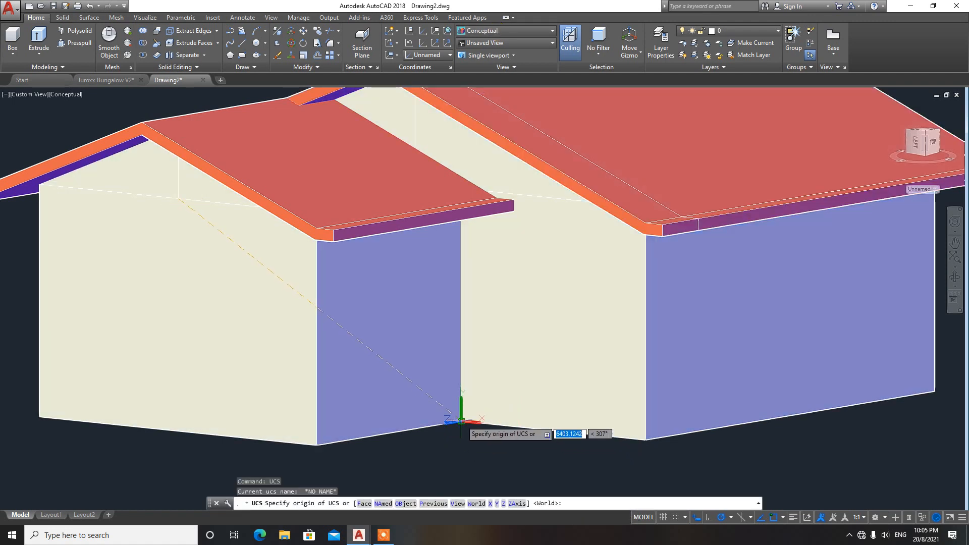
click(462, 423)
key(Return)
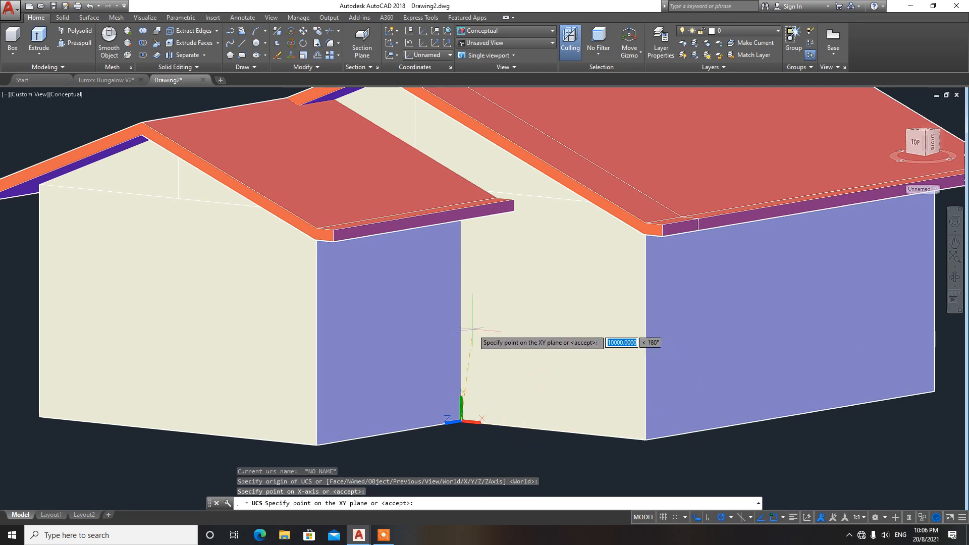
key(Return)
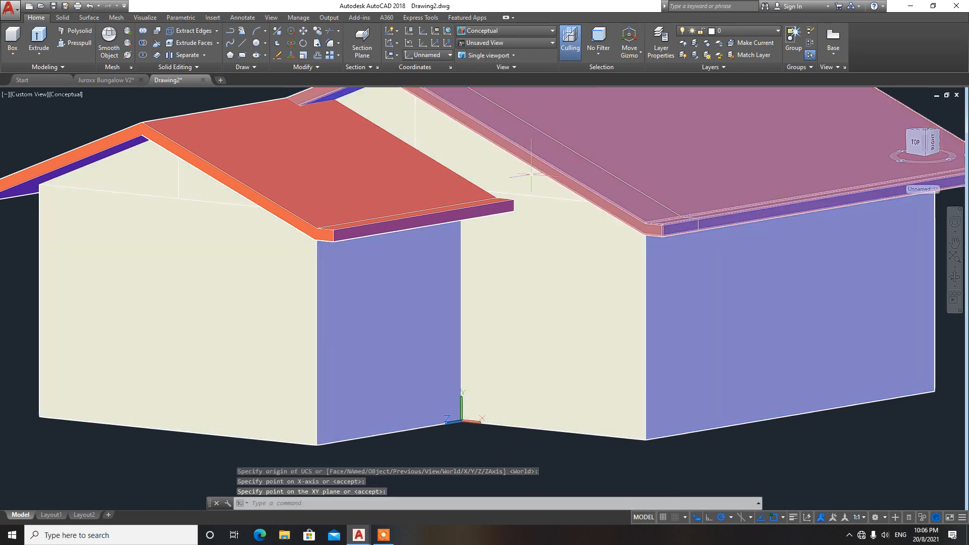
Examine the recessed front wall and the inner corner beside the projecting block from several angles
shift+middle_drag(520, 262, 529, 281)
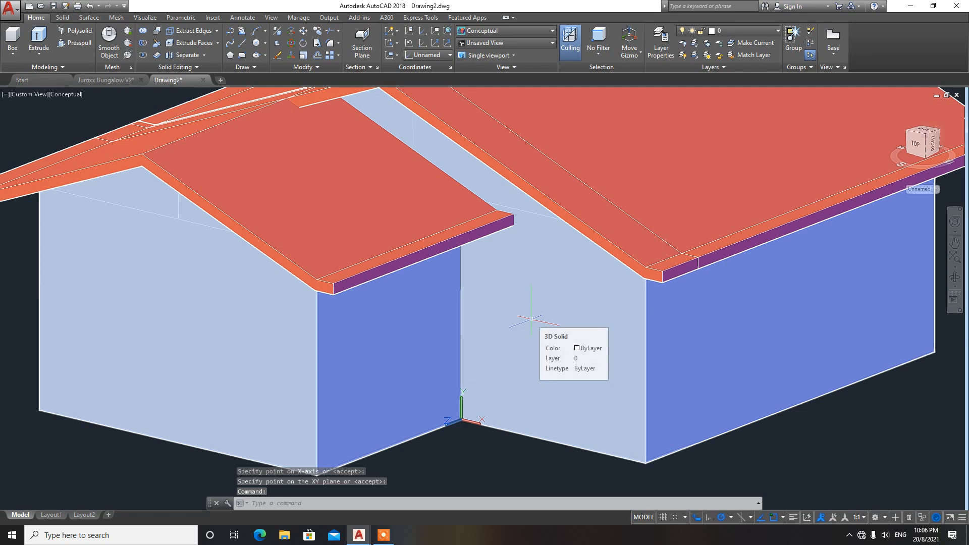
text(3do)
key(Return)
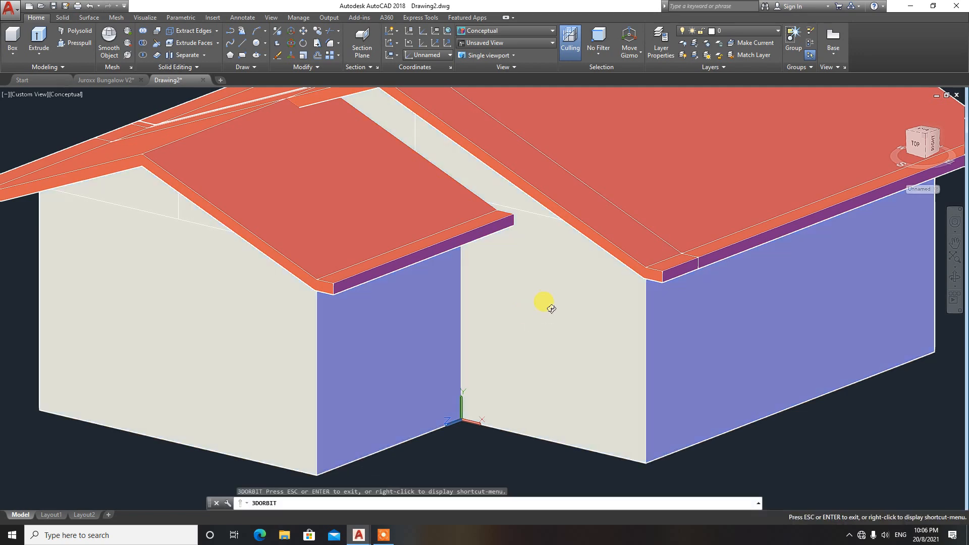
mouse_move(551, 308)
mouse_down()
mouse_move(511, 305)
mouse_move(569, 286)
mouse_move(544, 301)
mouse_up()
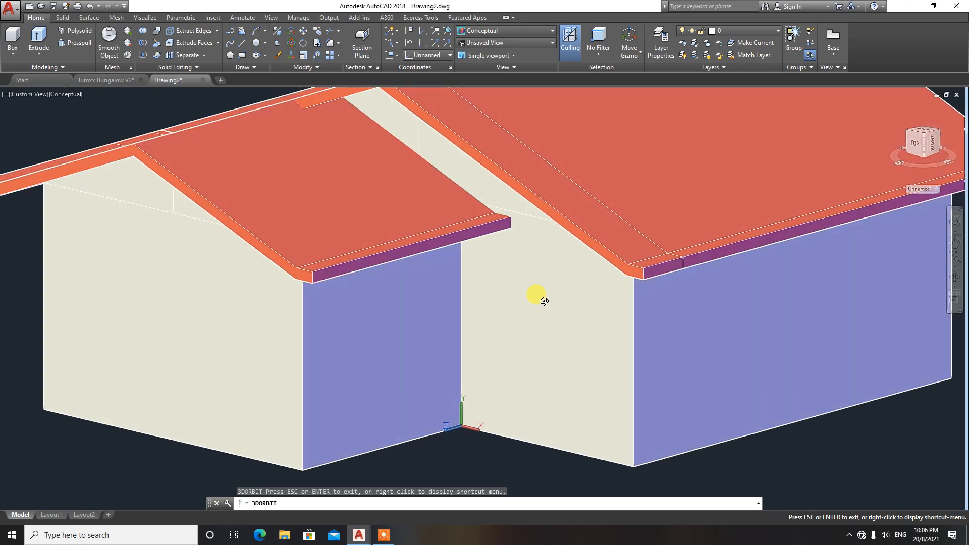
key(Escape)
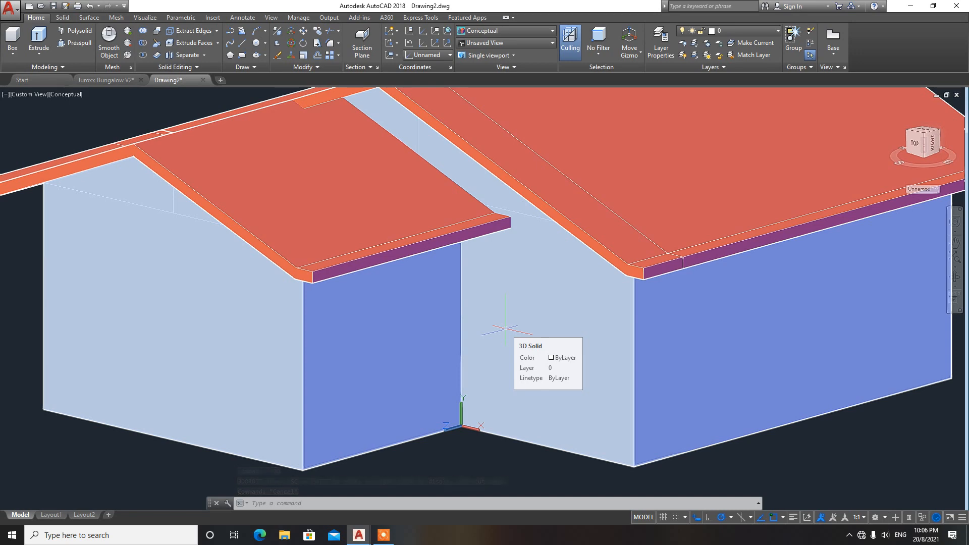
mouse_move(506, 328)
shift+middle_down()
mouse_move(496, 325)
mouse_move(540, 318)
mouse_move(504, 329)
mouse_move(513, 333)
shift+middle_up()
scroll(514, 334, up, 2)
scroll(513, 334, down, 5)
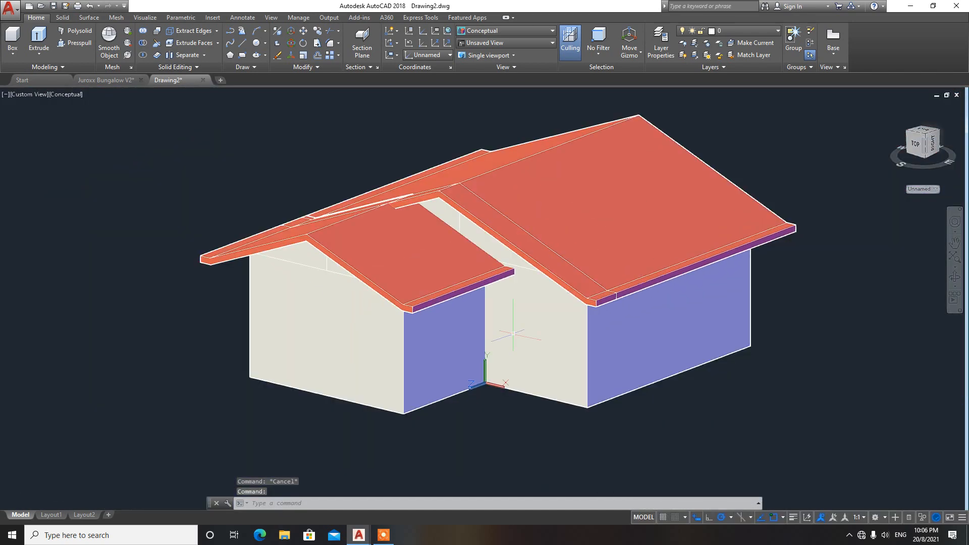
scroll(517, 333, up, 3)
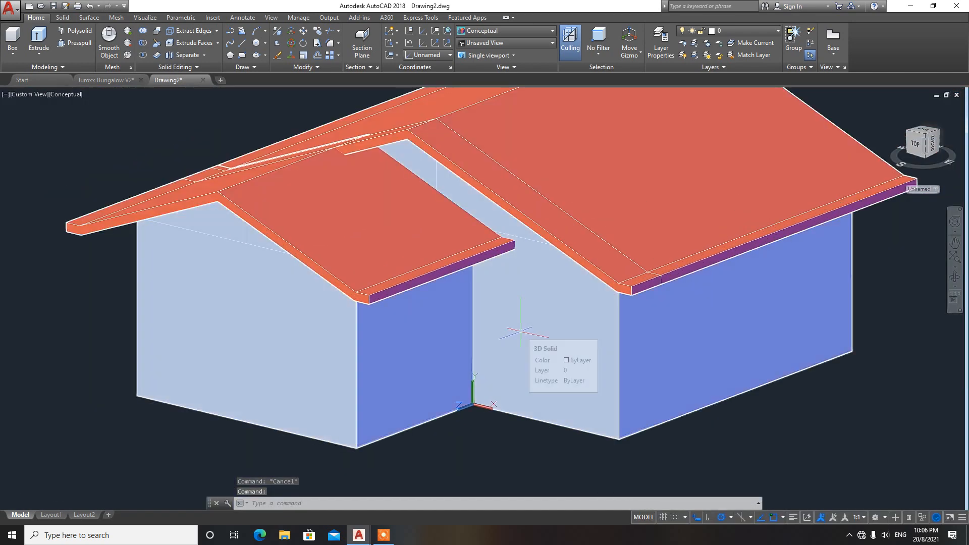
mouse_move(521, 330)
shift+middle_down()
mouse_move(549, 317)
mouse_move(508, 320)
mouse_move(556, 322)
mouse_move(499, 328)
mouse_move(562, 318)
mouse_move(505, 329)
mouse_move(513, 331)
shift+middle_up()
key(Escape)
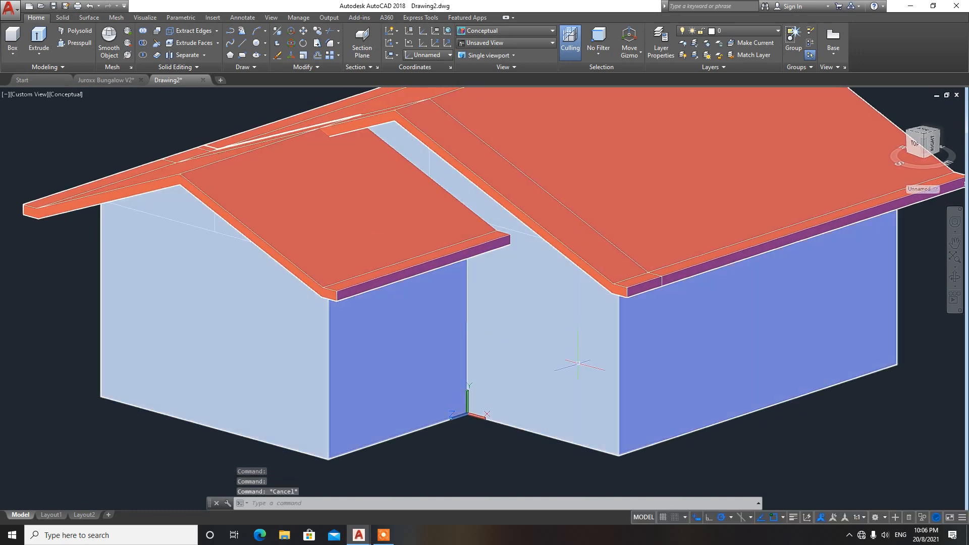
Orbit to a lower close-up of the inner corner at the UCS origin and set the visual style to 2D Wireframe
text(3dorbit)
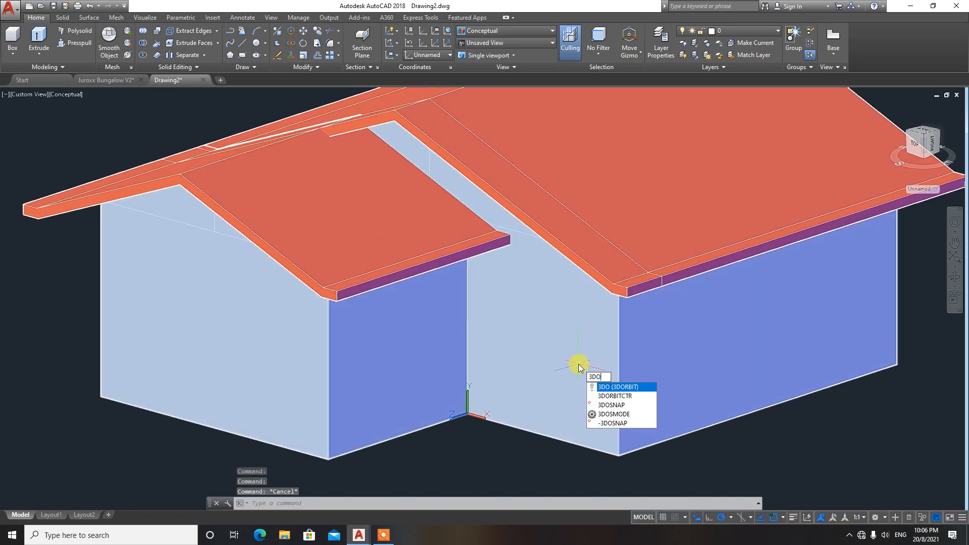
key(Return)
mouse_move(521, 351)
mouse_down()
mouse_move(545, 356)
mouse_move(500, 356)
mouse_move(536, 347)
mouse_up()
key(Escape)
scroll(507, 361, up, 2)
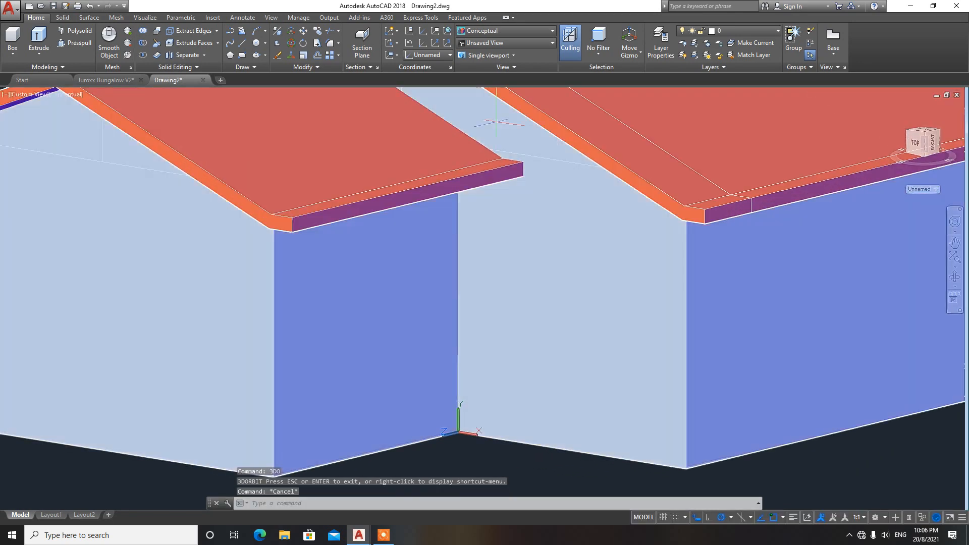
click(485, 32)
click(475, 51)
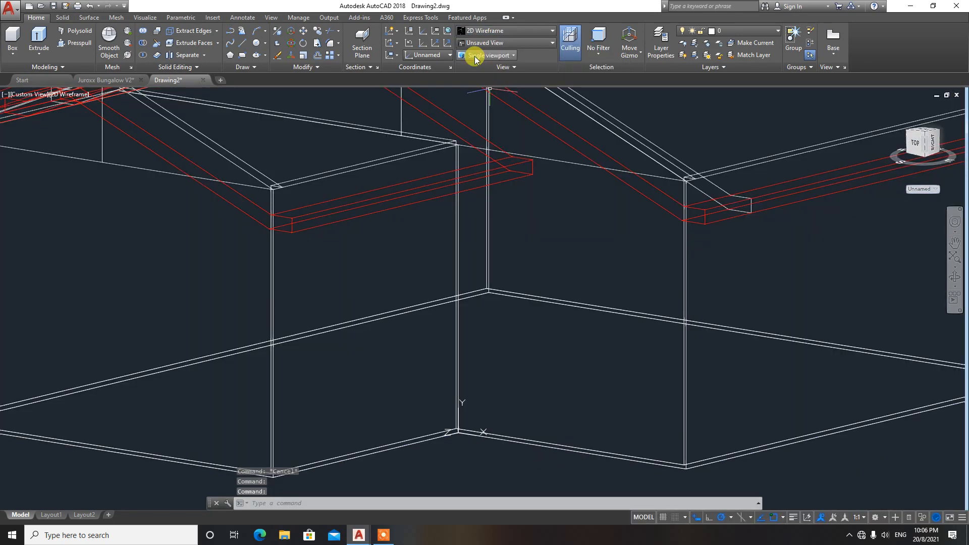
Draw a 1100 by 2100 door rectangle on the gable wall, starting from its bottom corner at the UCS origin
text(RE)
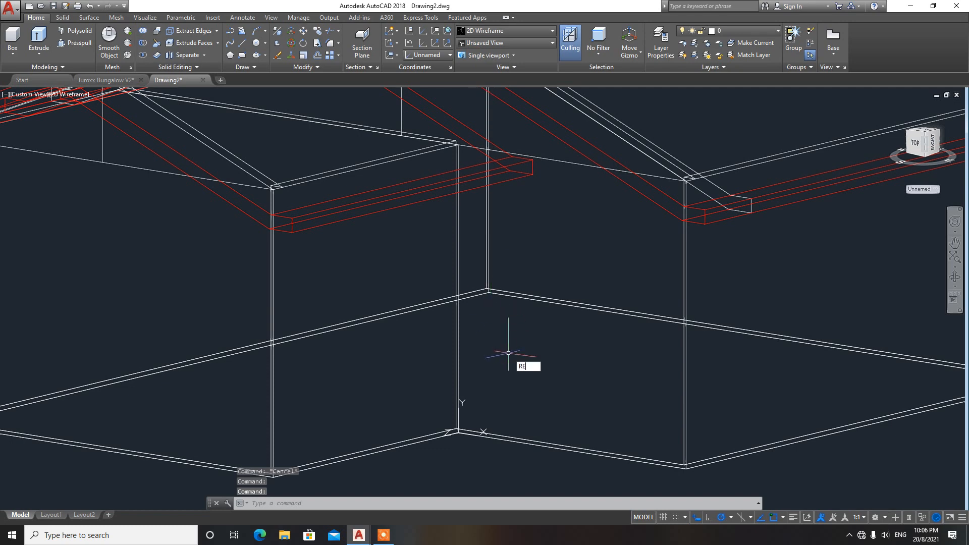
text(C)
key(Return)
click(458, 433)
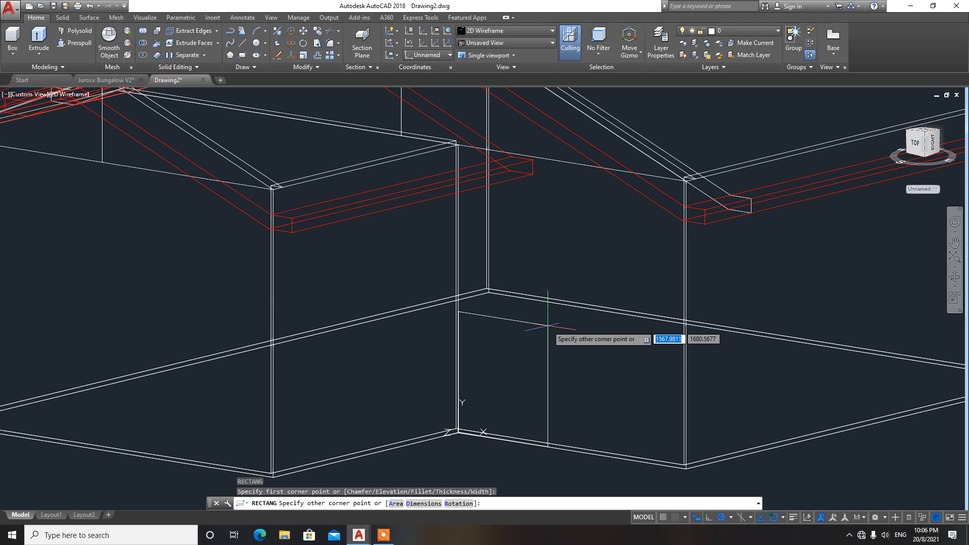
text(D)
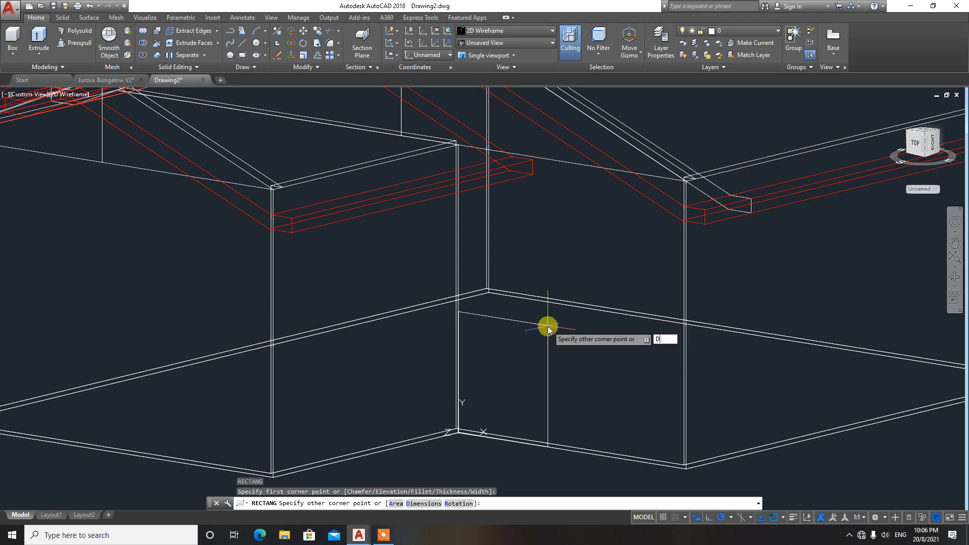
key(Return)
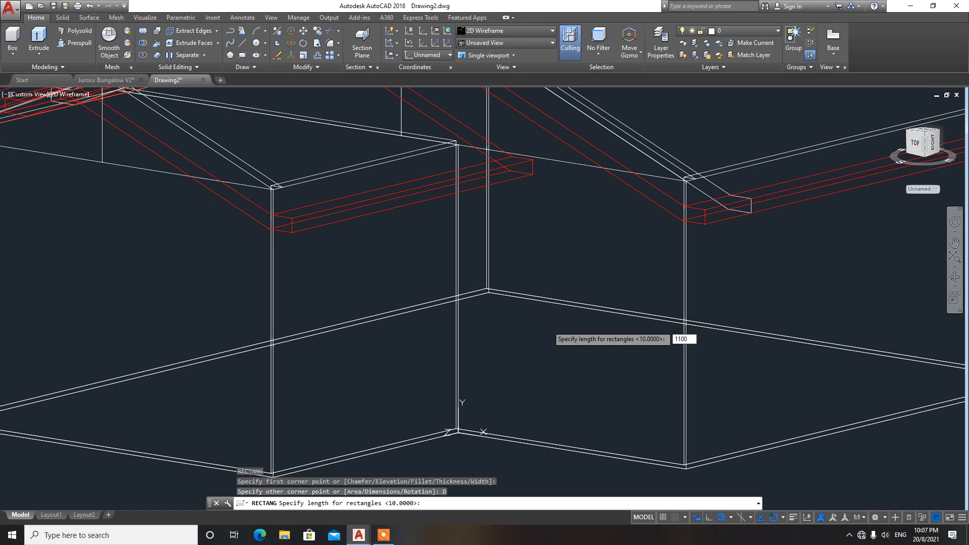
key(Return)
text(2100)
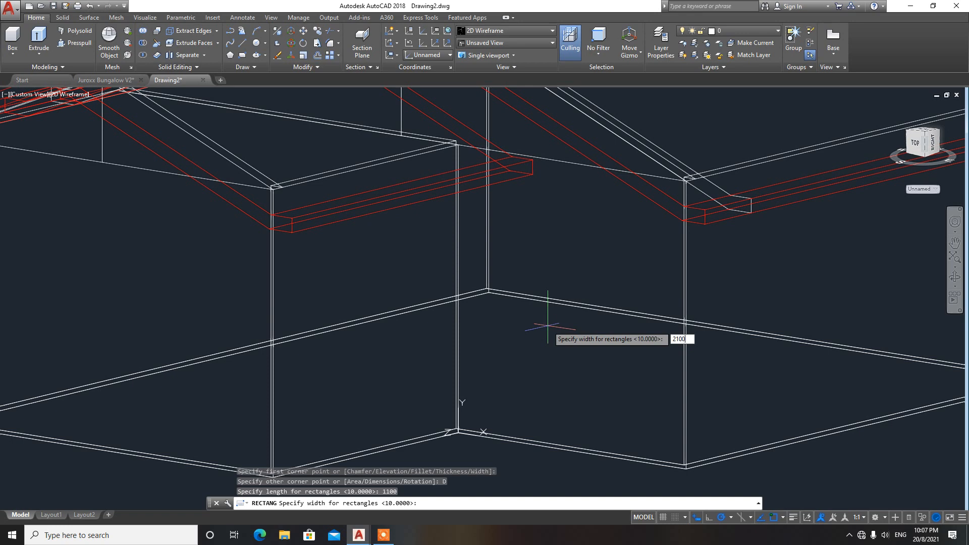
key(Return)
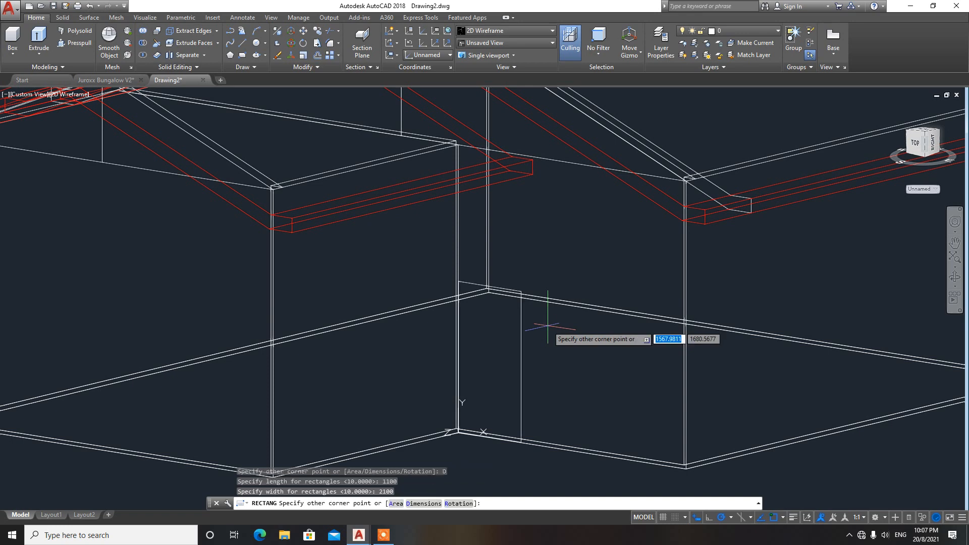
click(548, 326)
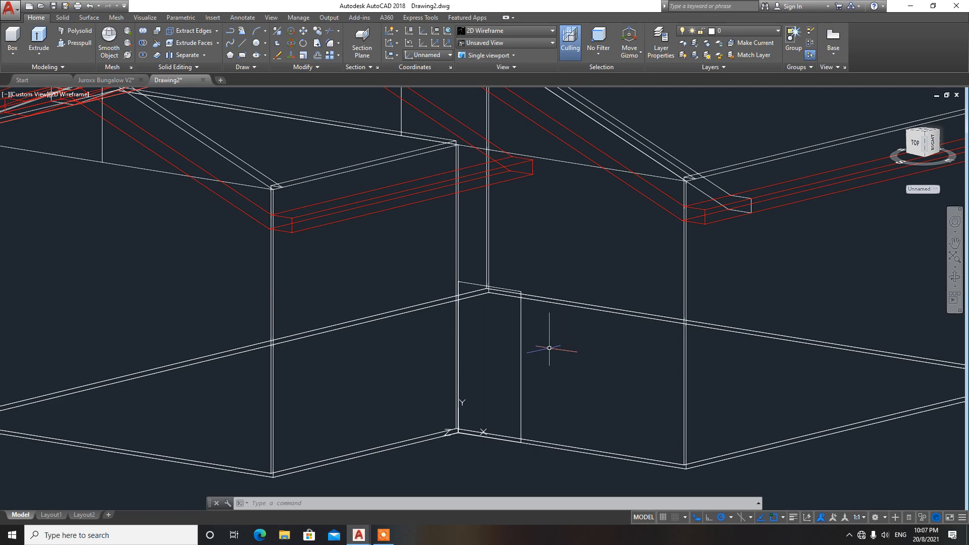
Presspull the area inside the door rectangle back through the wall to cut the doorway opening
mouse_move(549, 359)
shift+middle_down()
mouse_move(540, 363)
mouse_move(552, 374)
shift+middle_up()
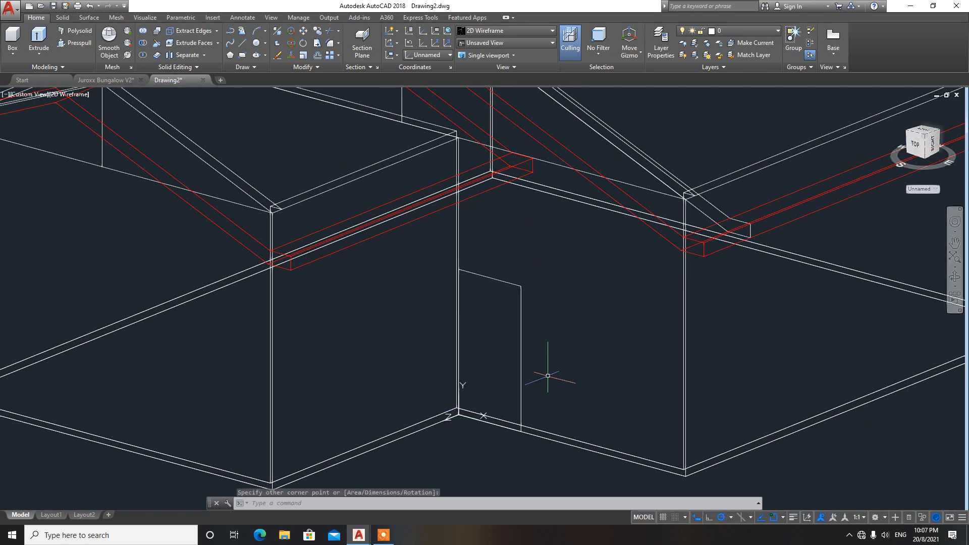
text(PRE)
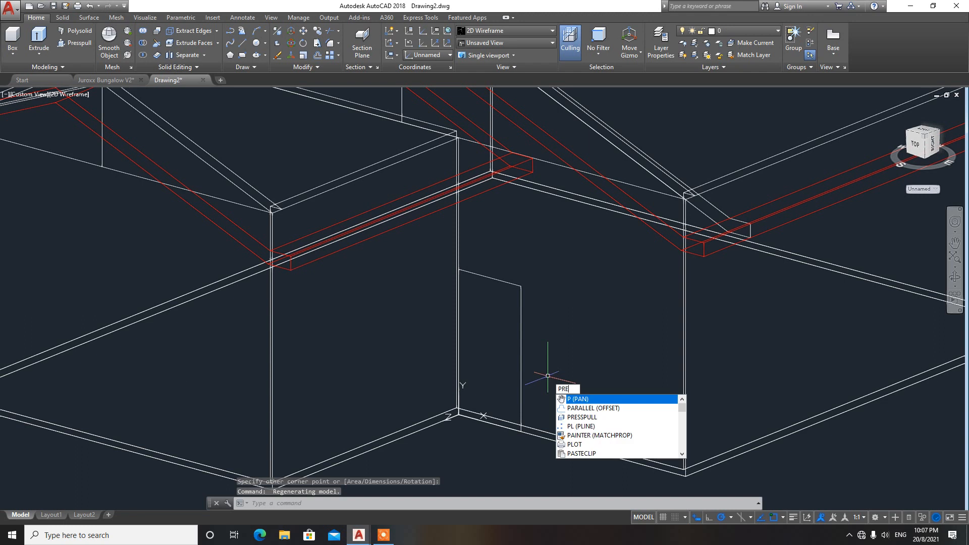
text(SSPULL)
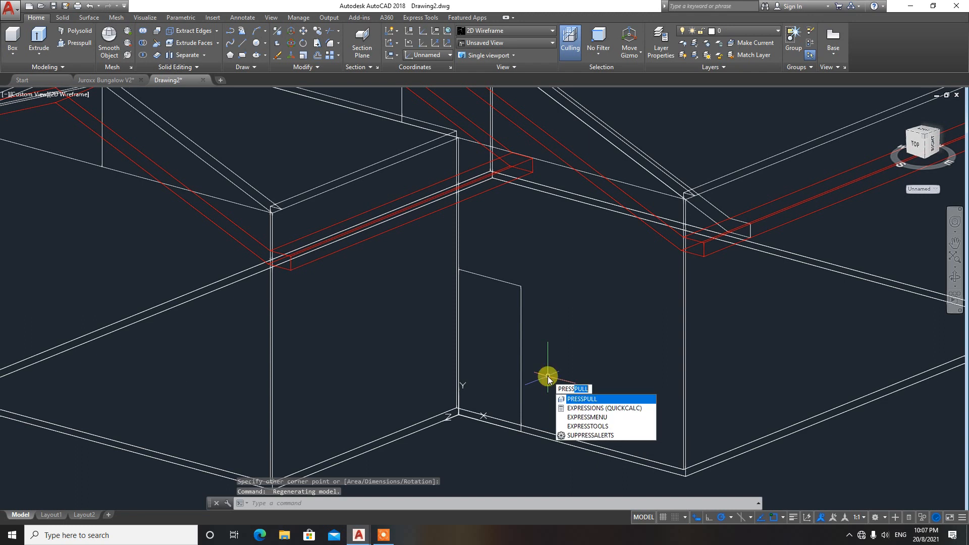
key(Return)
click(491, 325)
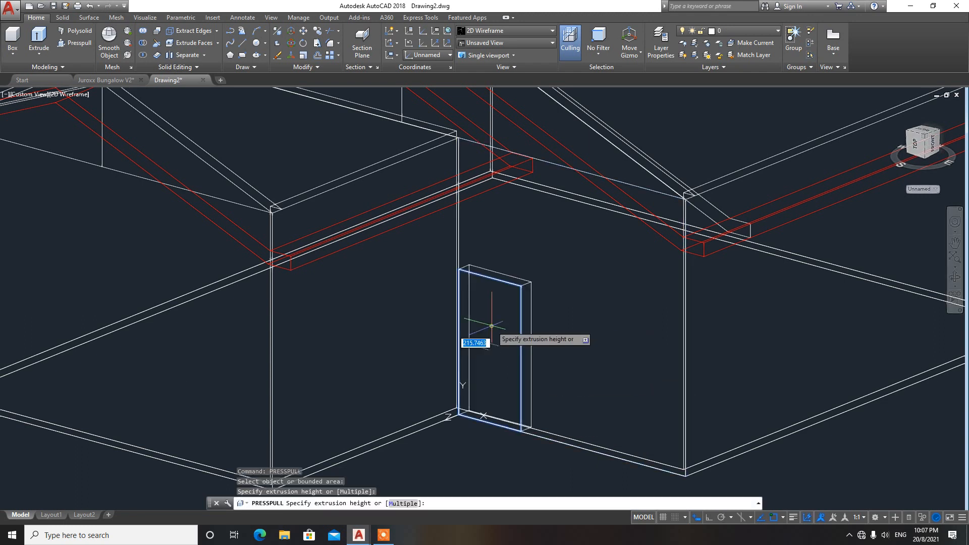
click(592, 291)
key(Escape)
Check the doorway opening in the Conceptual visual style, then return to 2D Wireframe
click(509, 31)
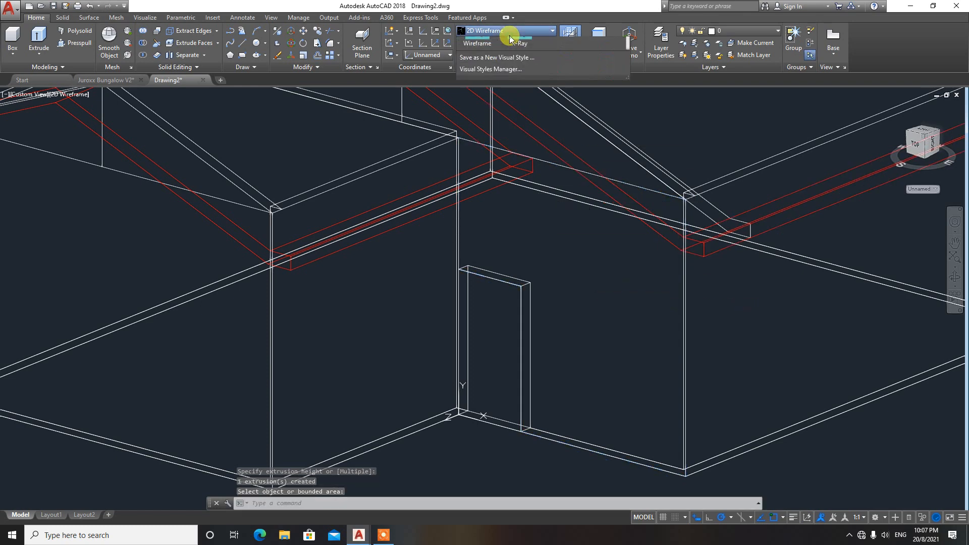
click(520, 52)
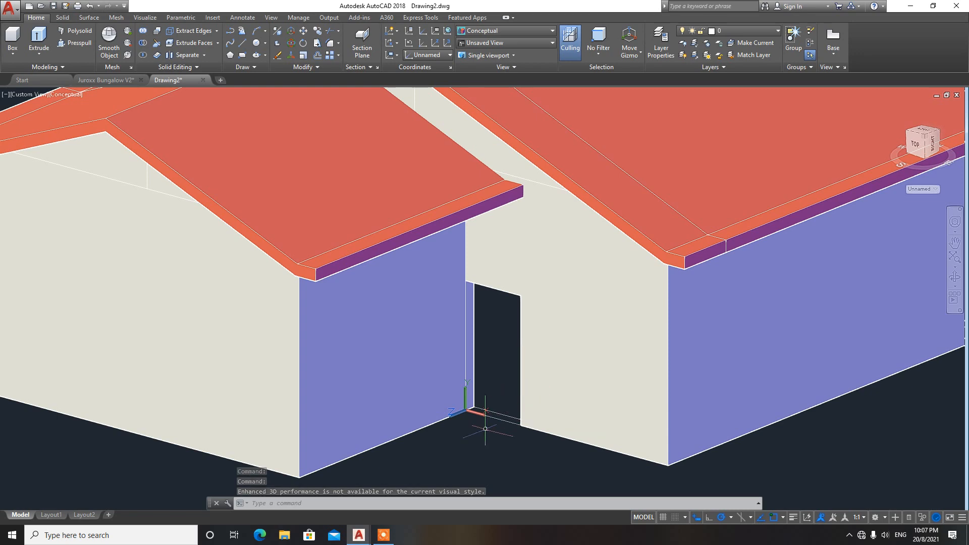
click(506, 36)
click(476, 41)
Draw a rectangle over the doorway's outer face, from its upper corner to the diagonally opposite lower corner
scroll(465, 407, up, 3)
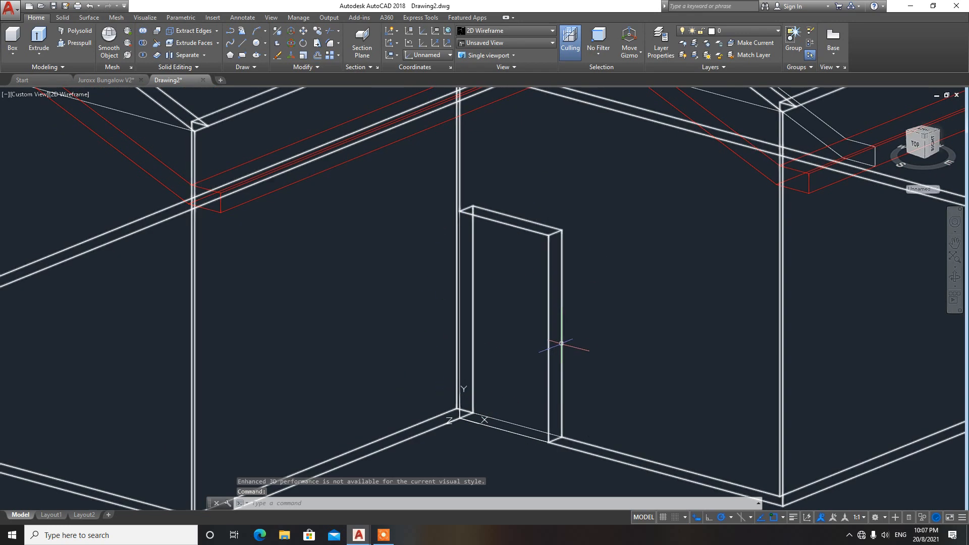
text(rec)
key(Return)
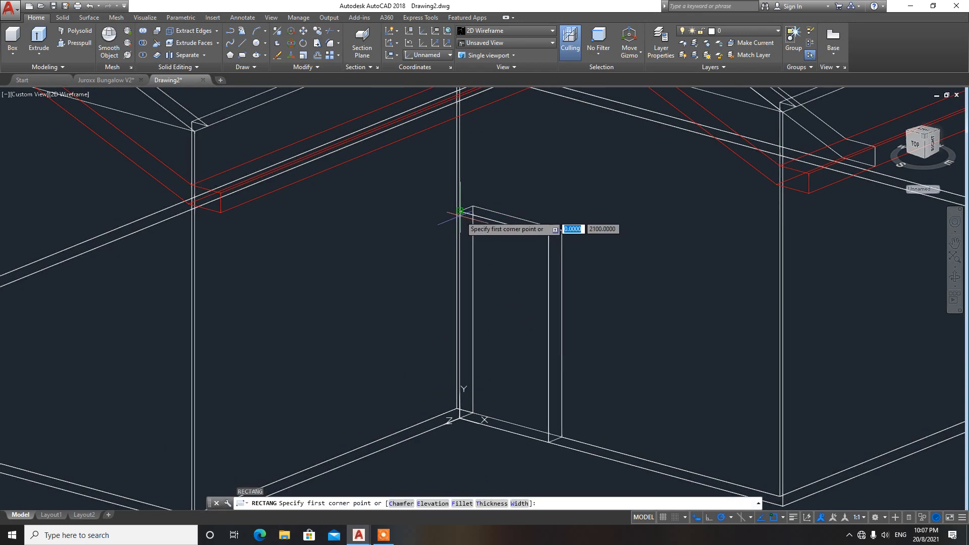
click(461, 212)
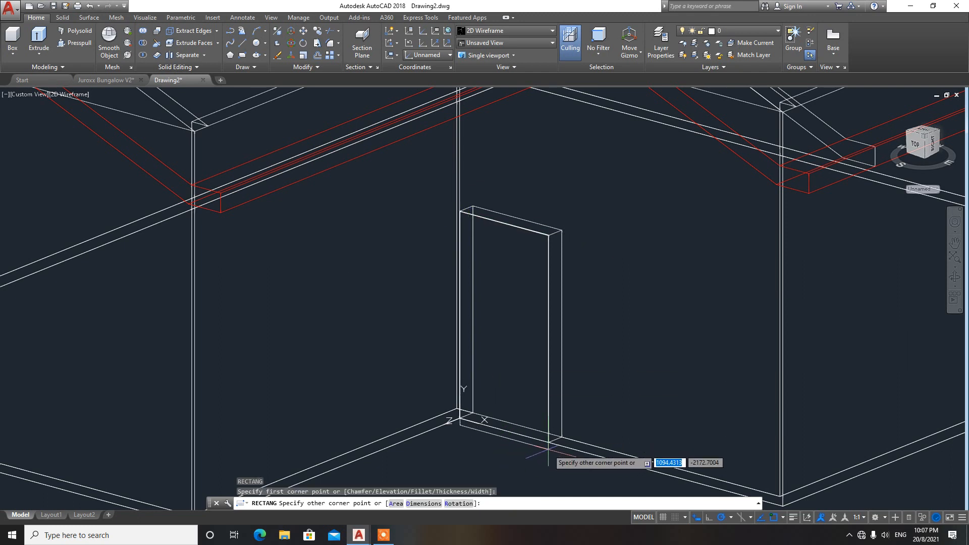
click(549, 444)
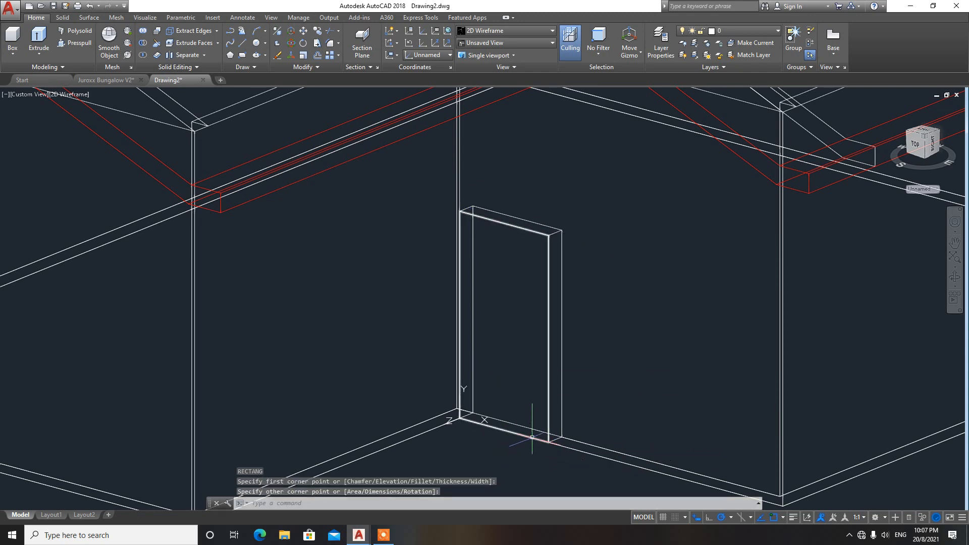
Extrude the doorway rectangle 50 into a door panel and display the model in the Conceptual visual style
text(ext)
key(Return)
click(532, 438)
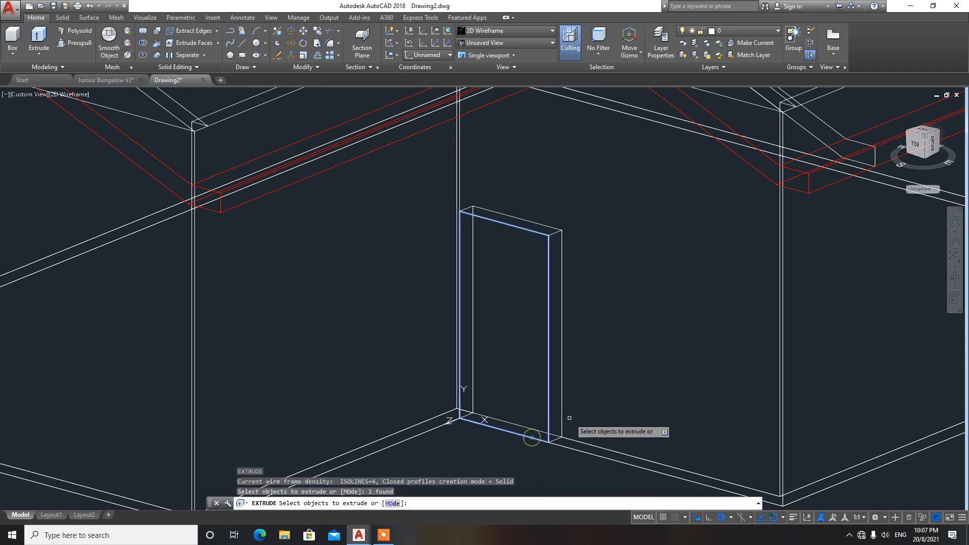
key(Return)
text(5)
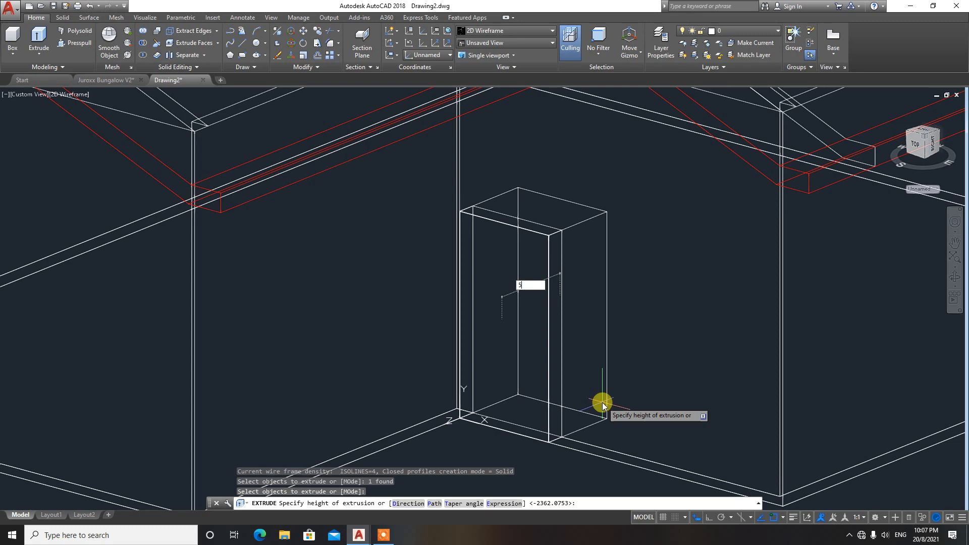
text(0)
key(Return)
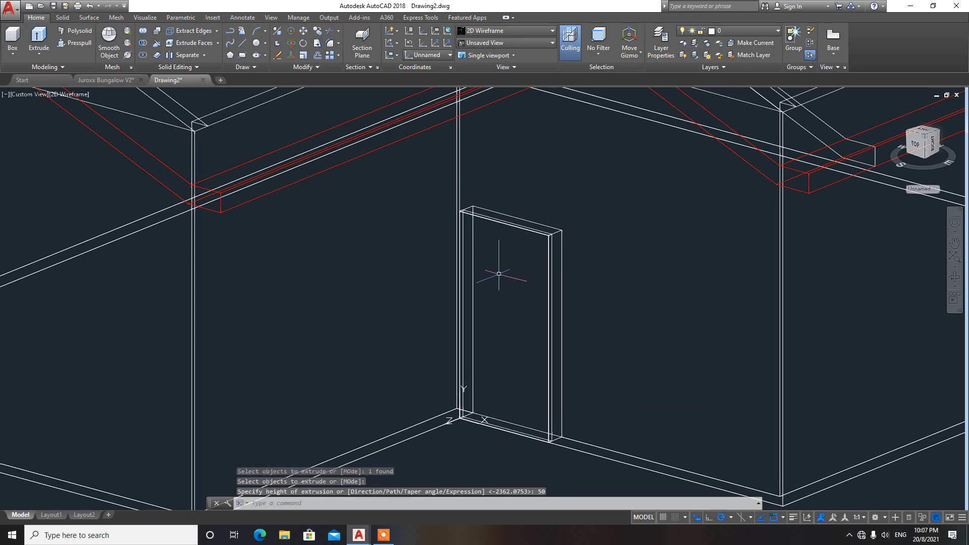
click(510, 31)
click(507, 96)
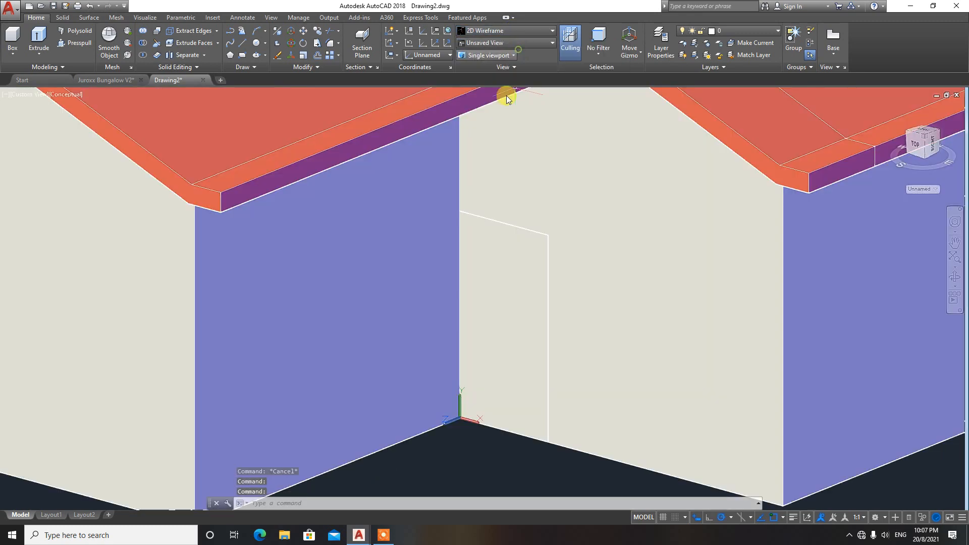
Set the door panel's color to index color 34 in its properties
click(507, 342)
right_click(507, 490)
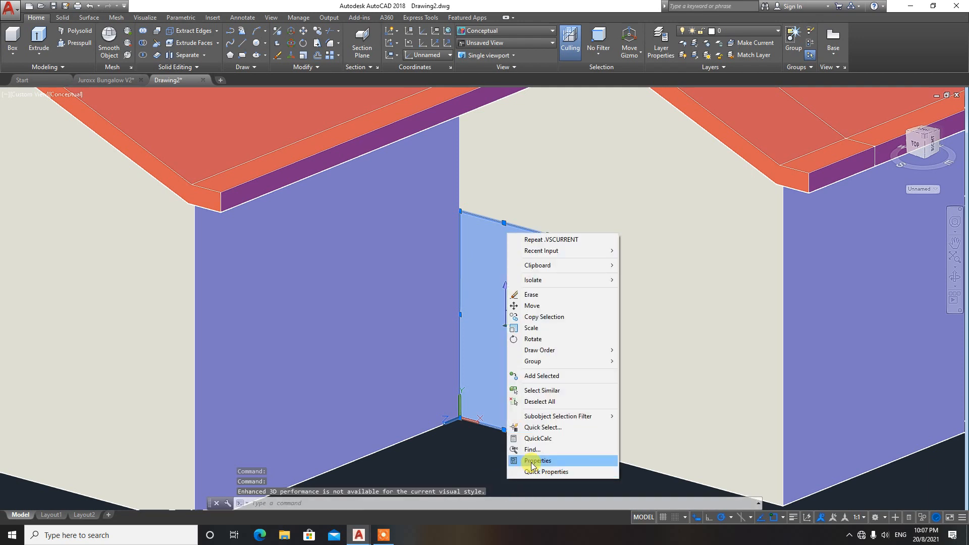
click(529, 461)
click(101, 57)
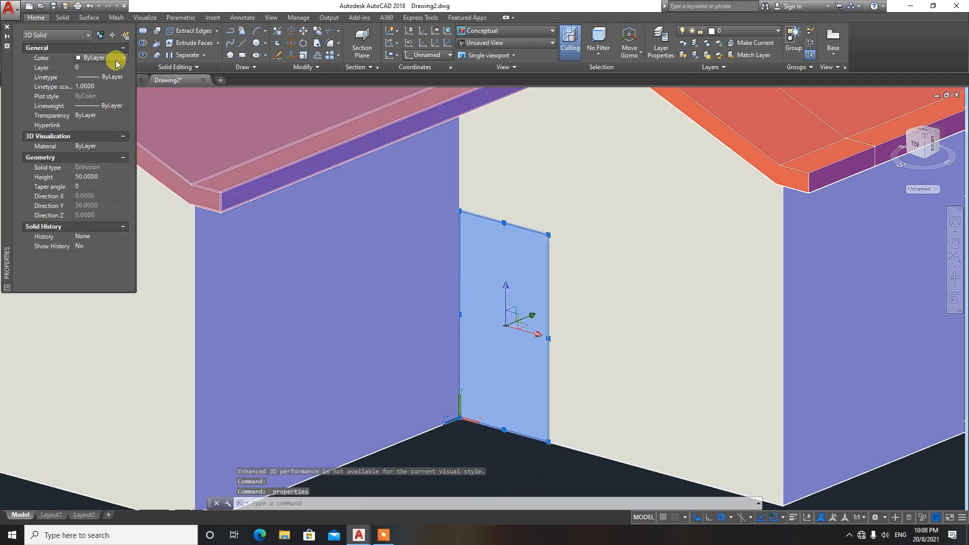
click(116, 58)
click(101, 149)
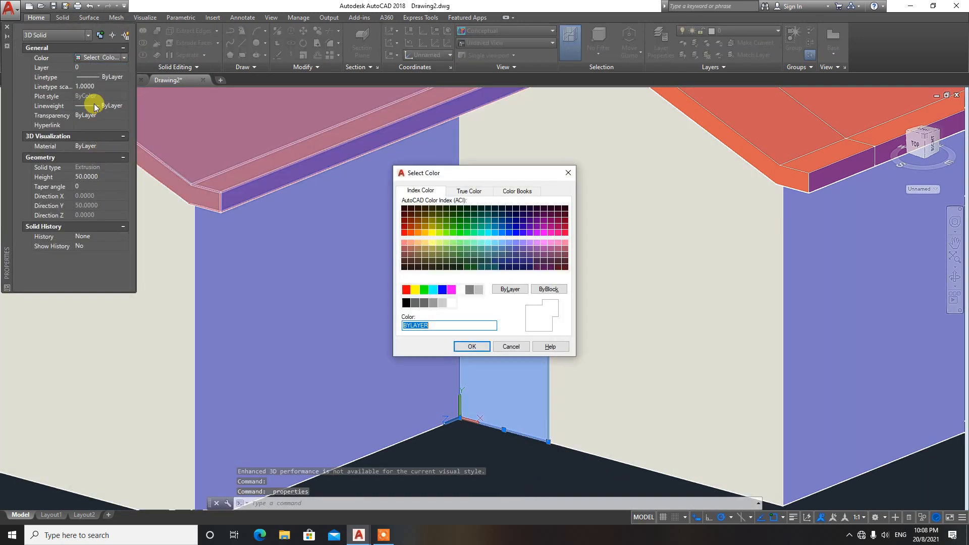
click(420, 221)
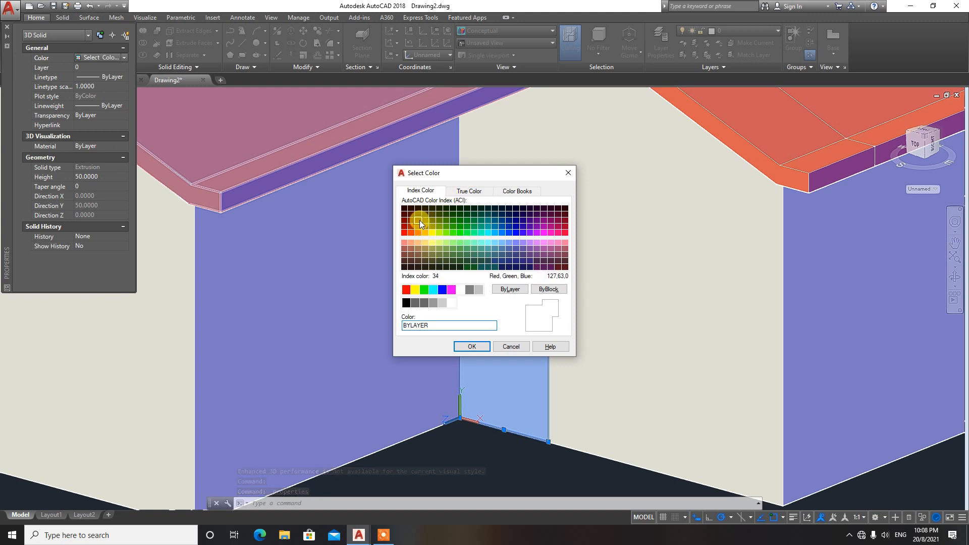
click(472, 347)
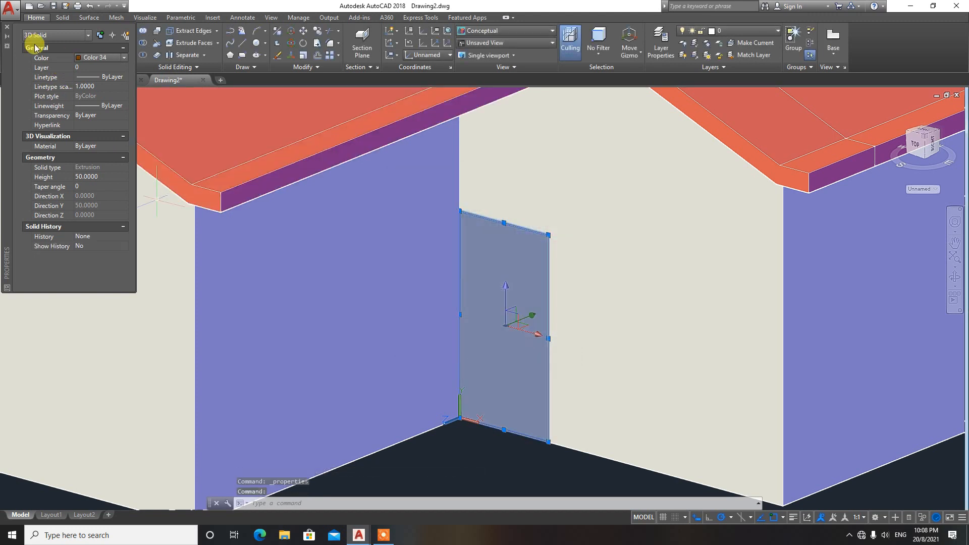
click(8, 27)
key(Escape)
Move the door panel 100 inward so it sits recessed in the doorway opening
scroll(475, 385, down, 2)
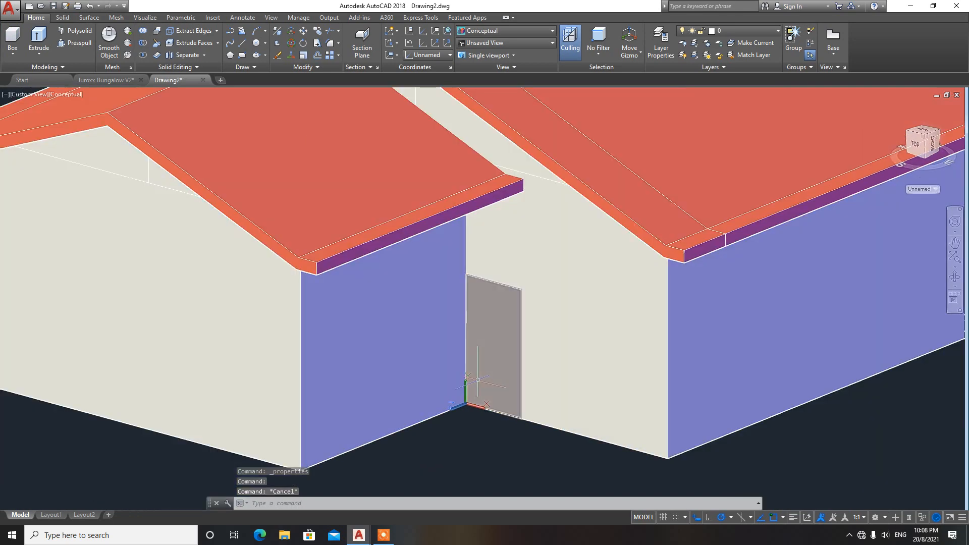
scroll(486, 388, up, 3)
text(m)
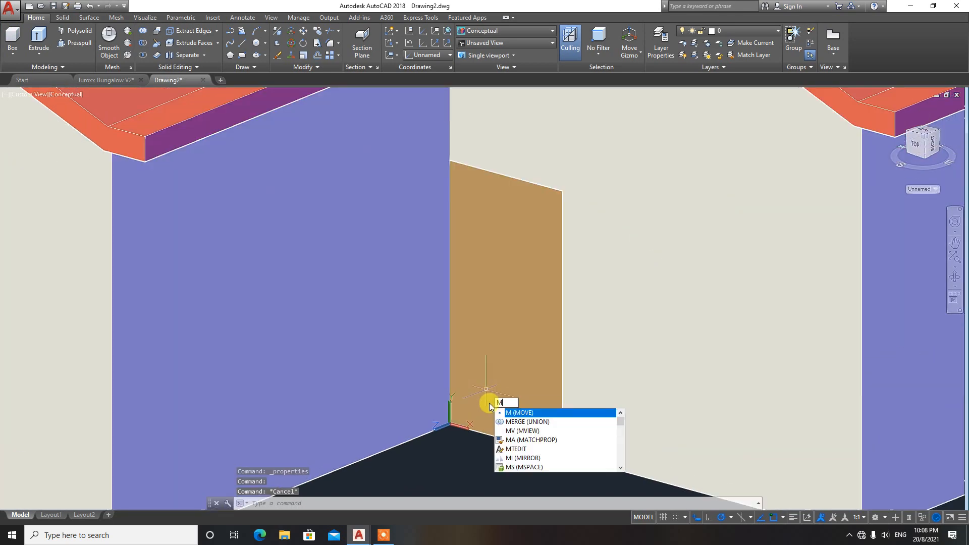
key(Return)
click(474, 385)
key(Return)
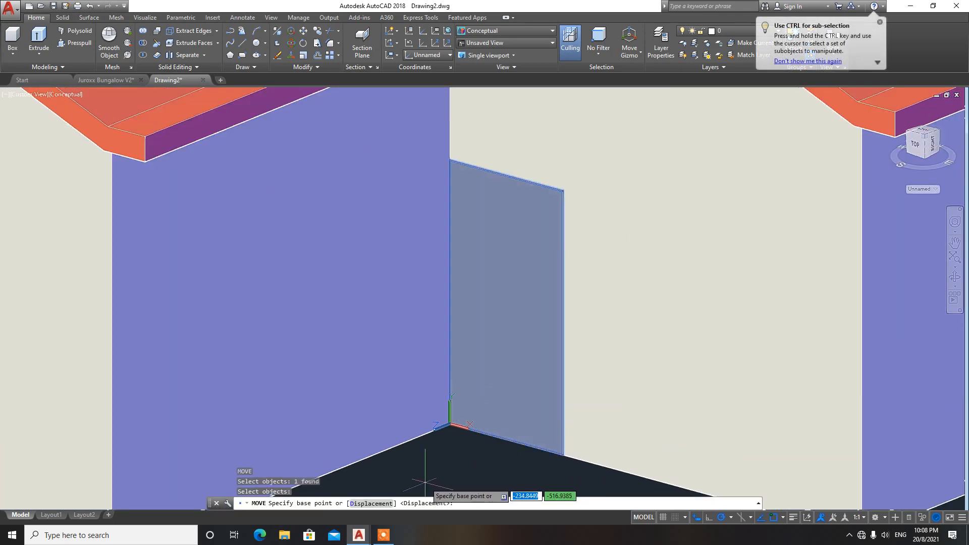
click(425, 482)
middle_drag(450, 467, 451, 435)
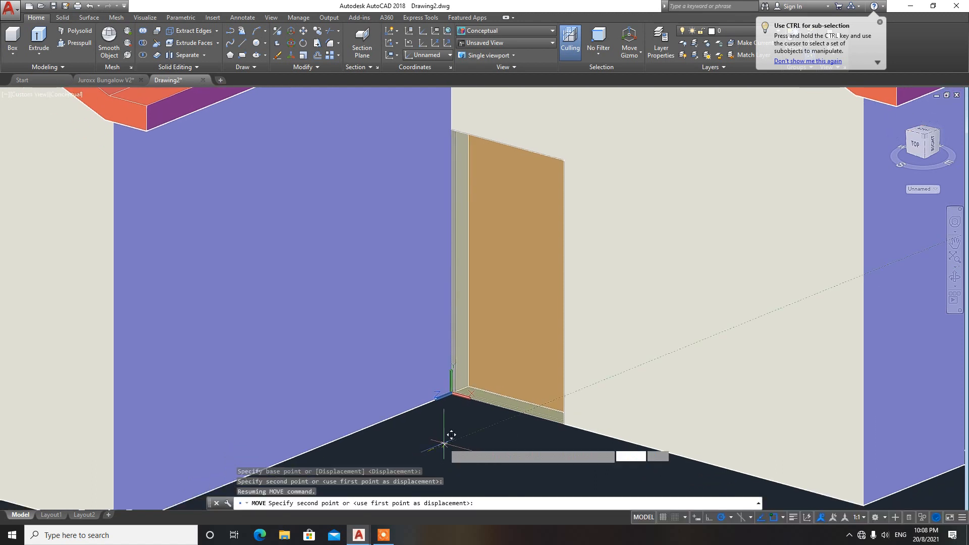
text(100)
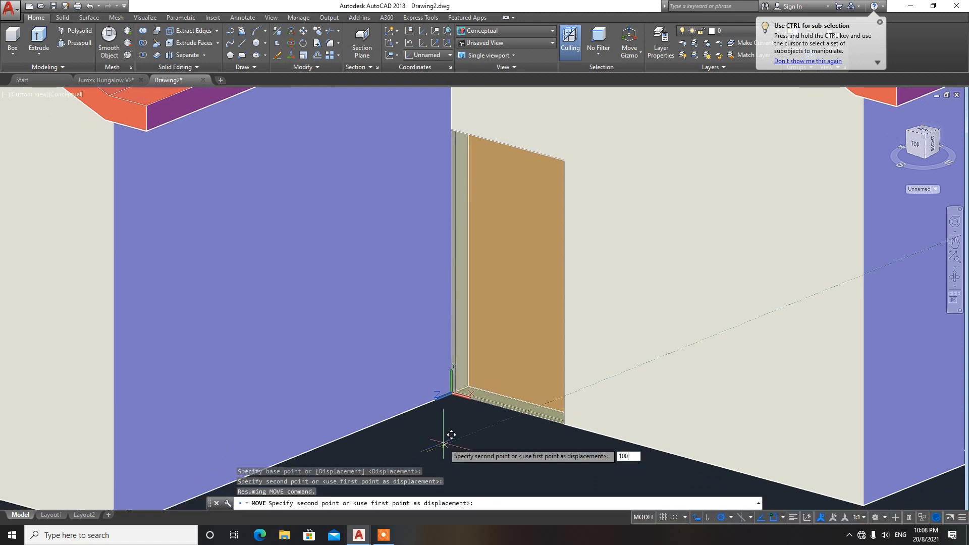
key(Return)
Align the UCS to the blue side wall beside the doorway, with the origin at its outer bottom corner, X along its base and Y upward
scroll(497, 436, down, 3)
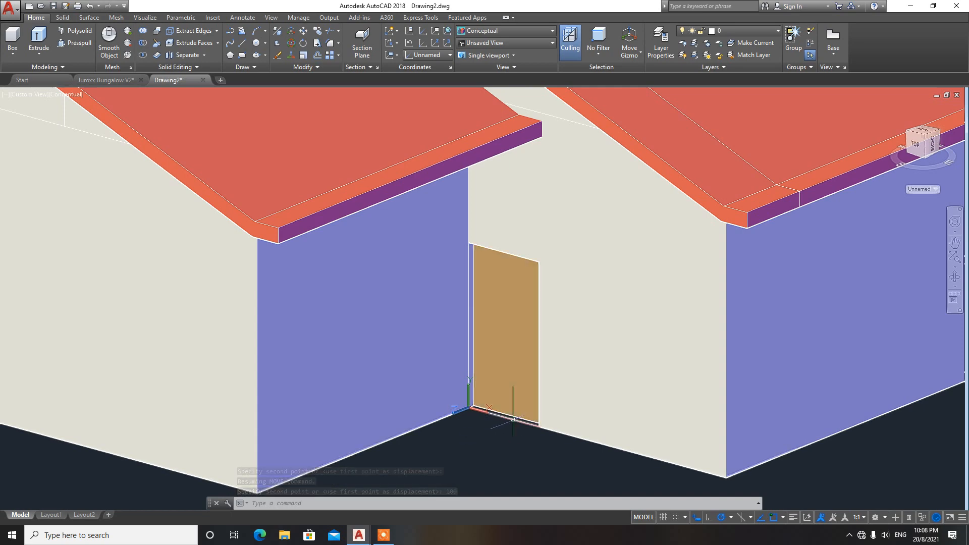
shift+middle_drag(513, 419, 467, 415)
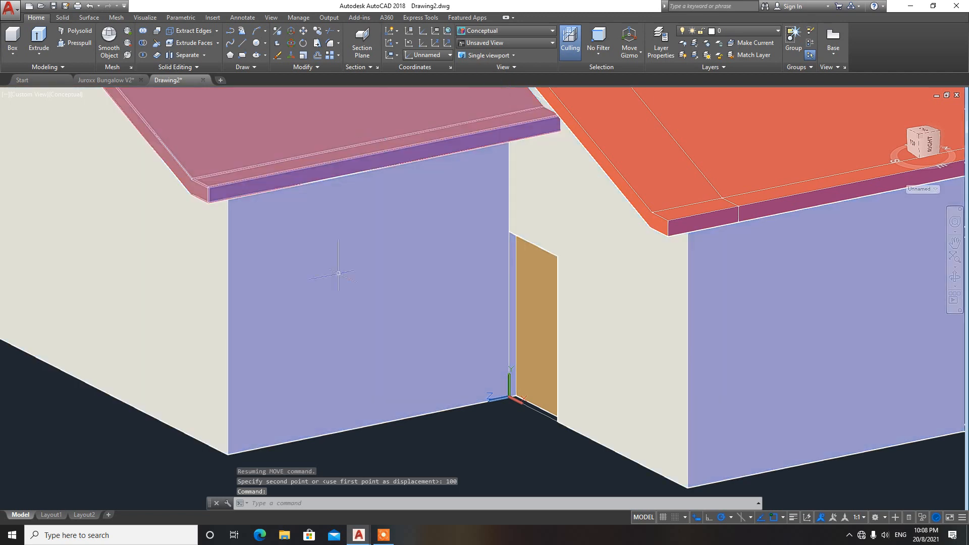
text(CS)
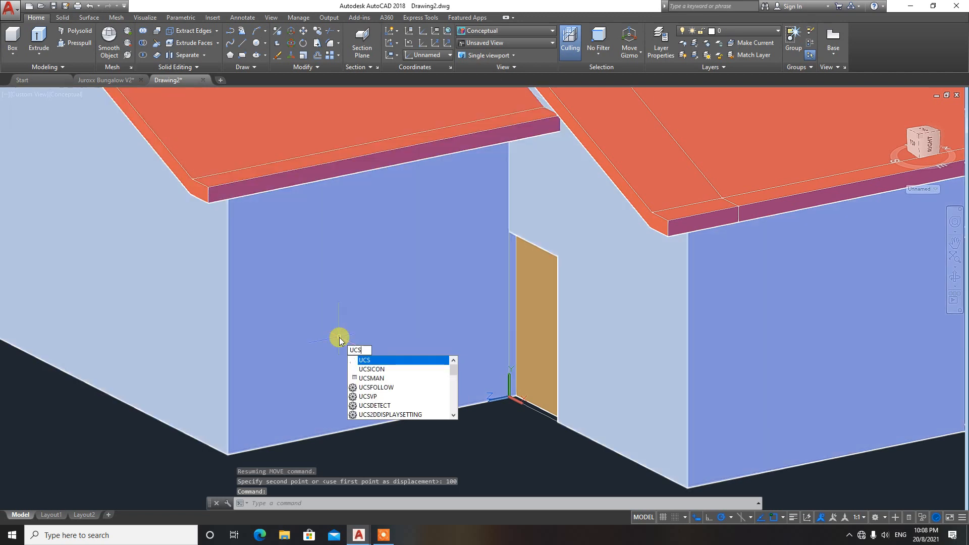
key(Return)
click(231, 454)
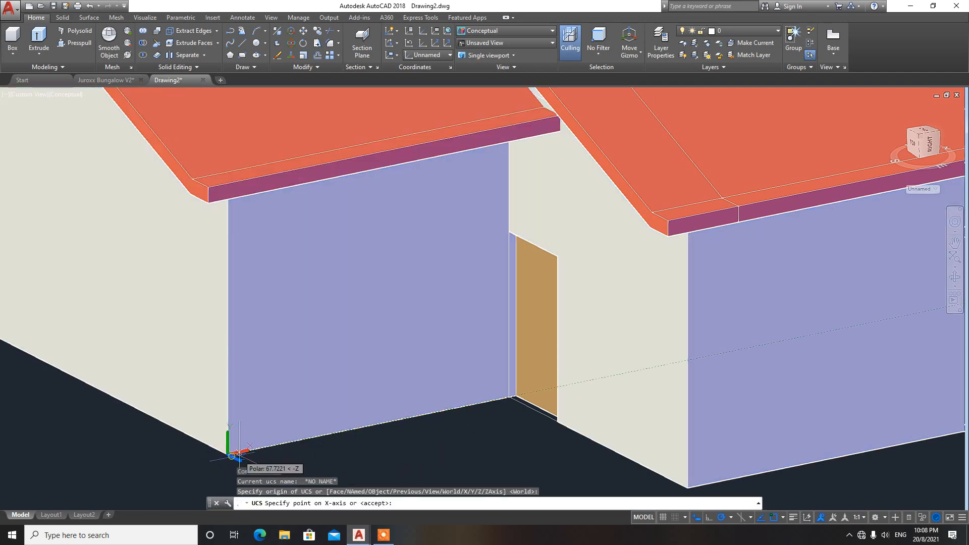
click(316, 439)
click(231, 319)
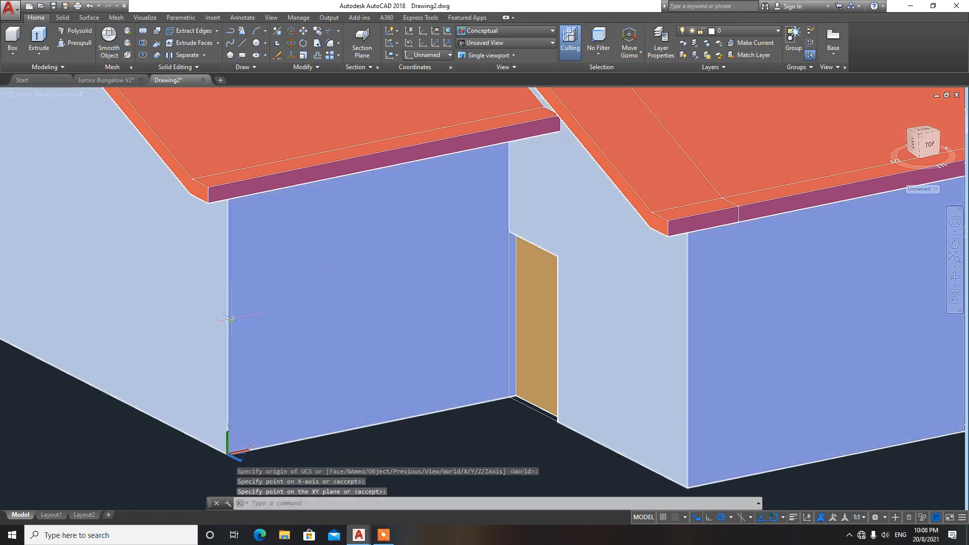
Display the model in the 2D Wireframe visual style
click(487, 31)
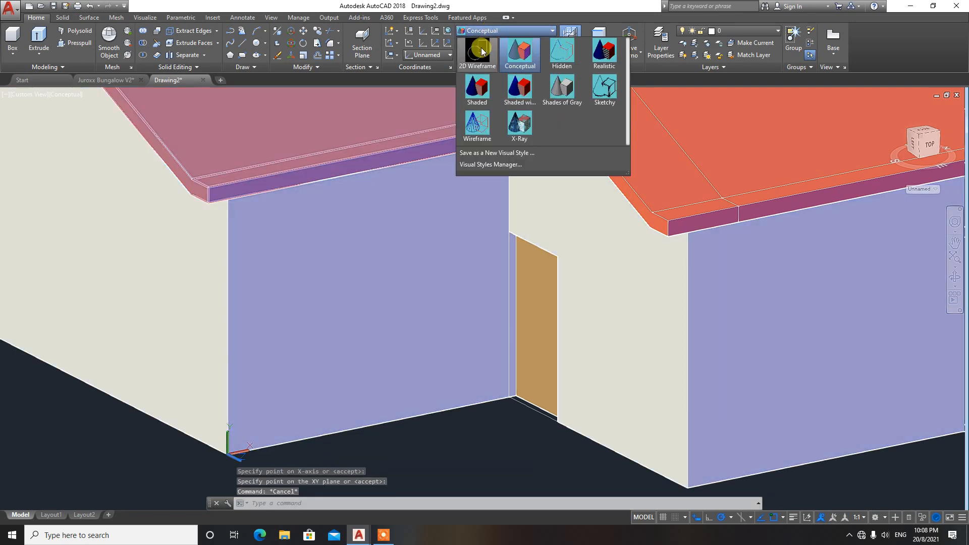
click(472, 47)
click(391, 420)
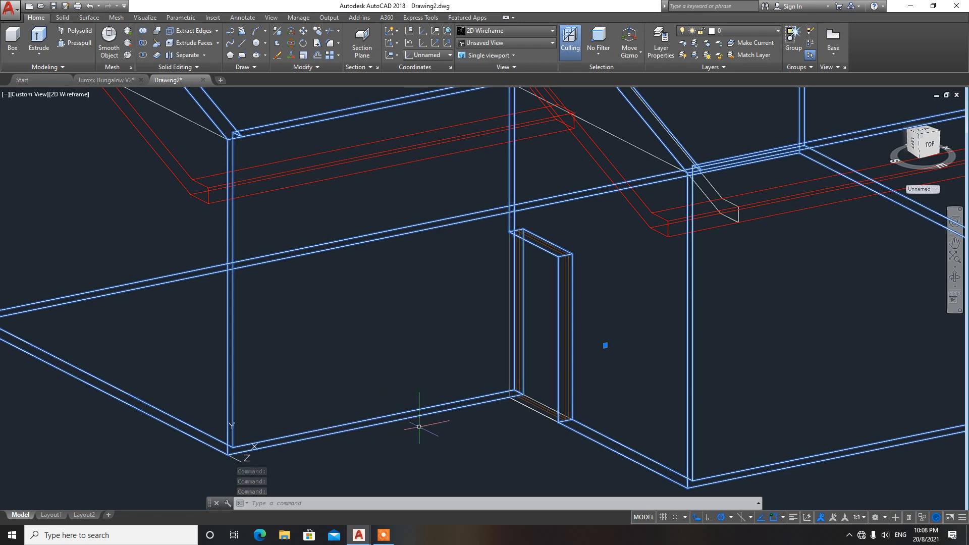
shift+middle_drag(419, 426, 478, 395)
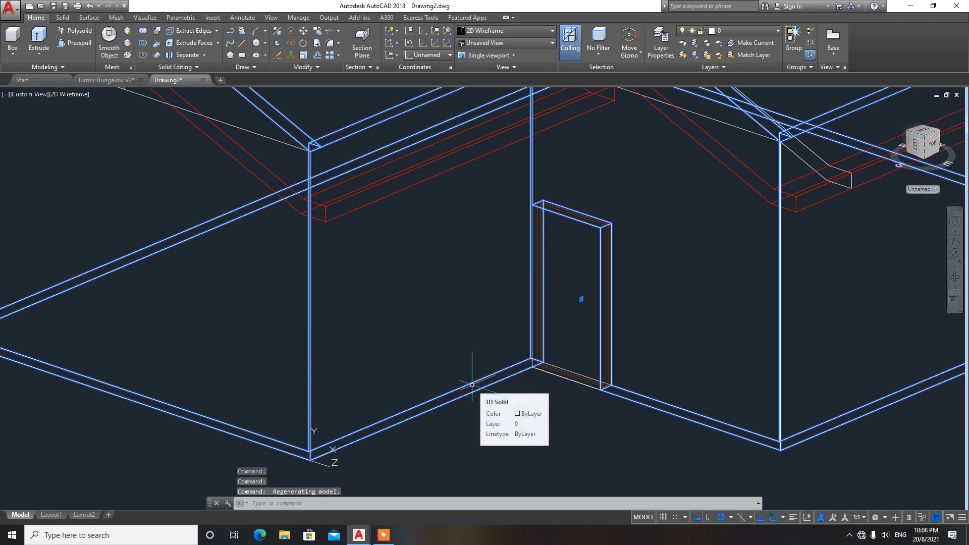
Draw a line about 4200 long along the side wall's base, from the UCS origin to the doorway's inner bottom corner
text(l)
key(Return)
click(310, 460)
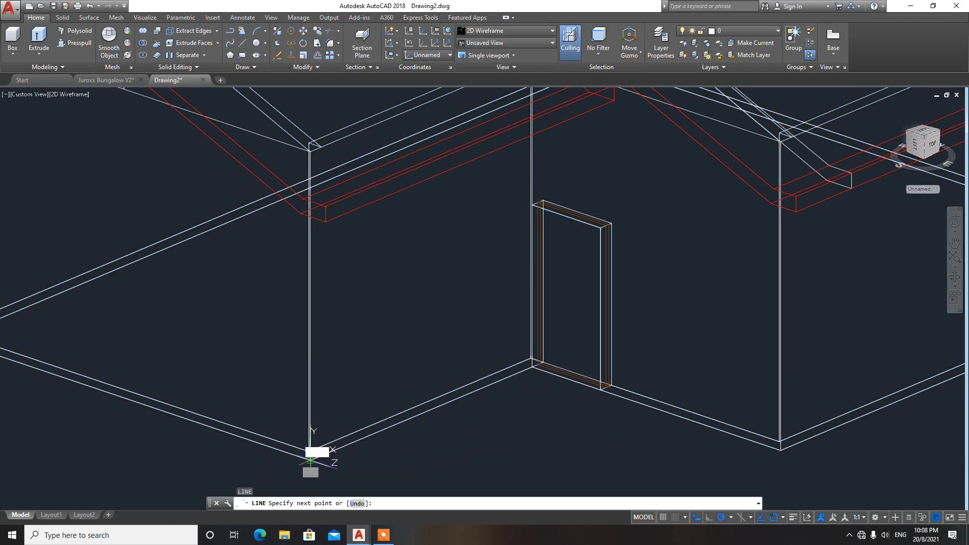
scroll(528, 370, up, 5)
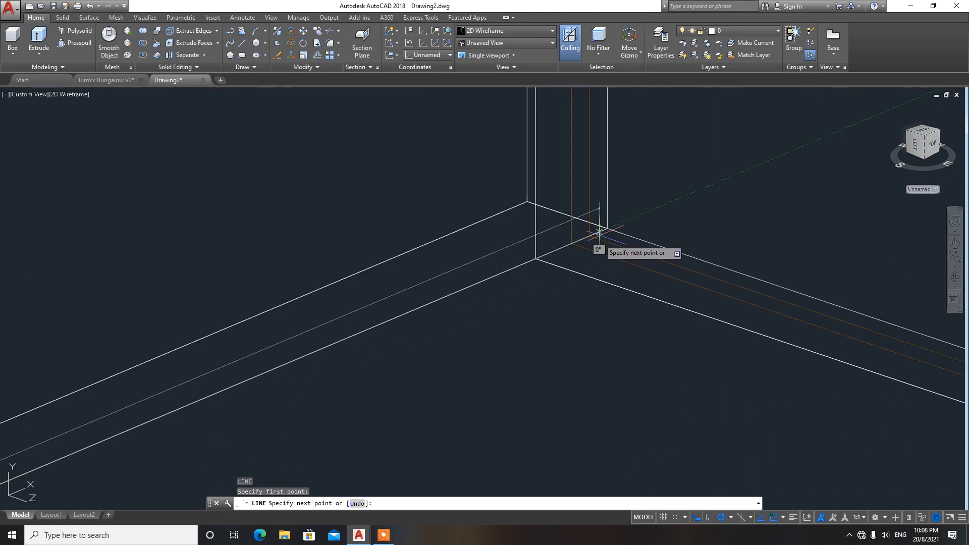
click(608, 229)
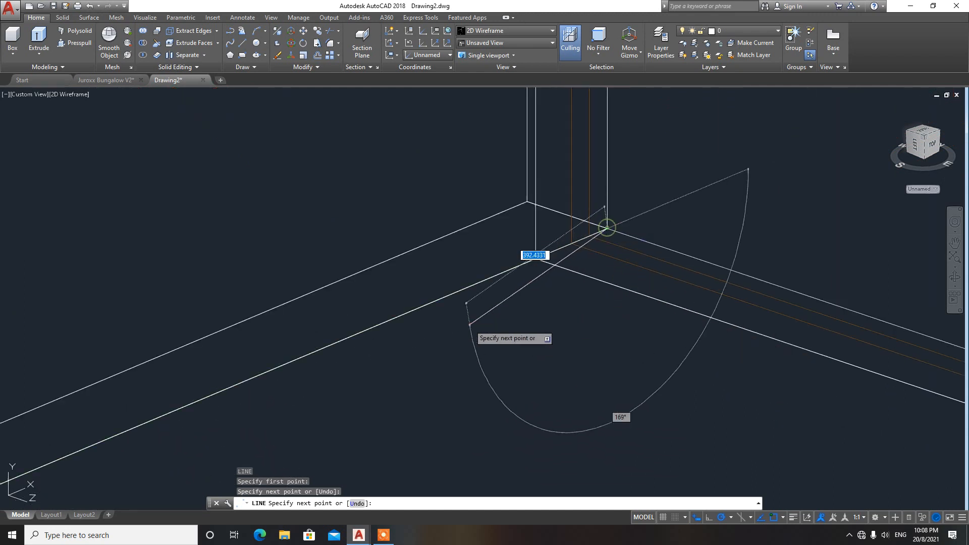
key(Return)
scroll(424, 328, down, 5)
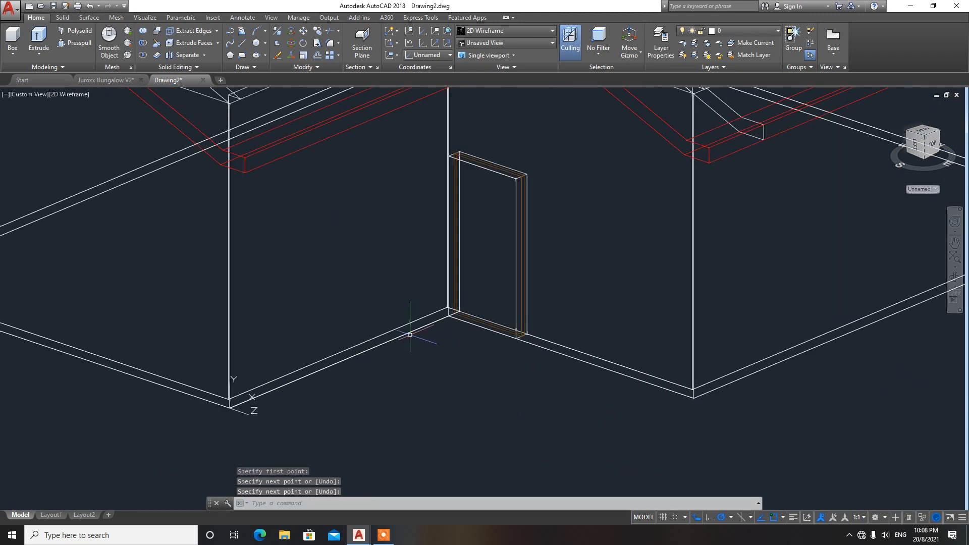
Check the base line's length in its properties
click(410, 334)
right_click(447, 383)
click(481, 364)
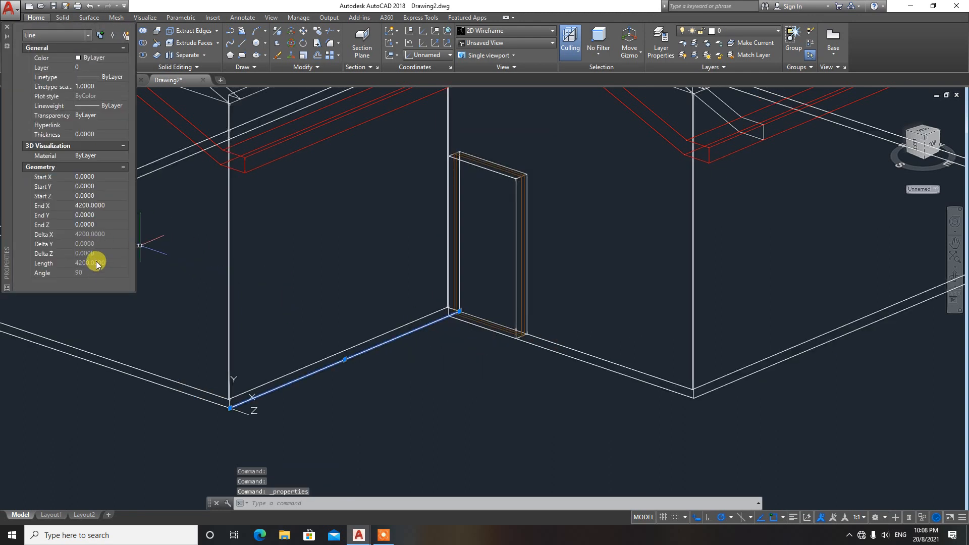
key(Escape)
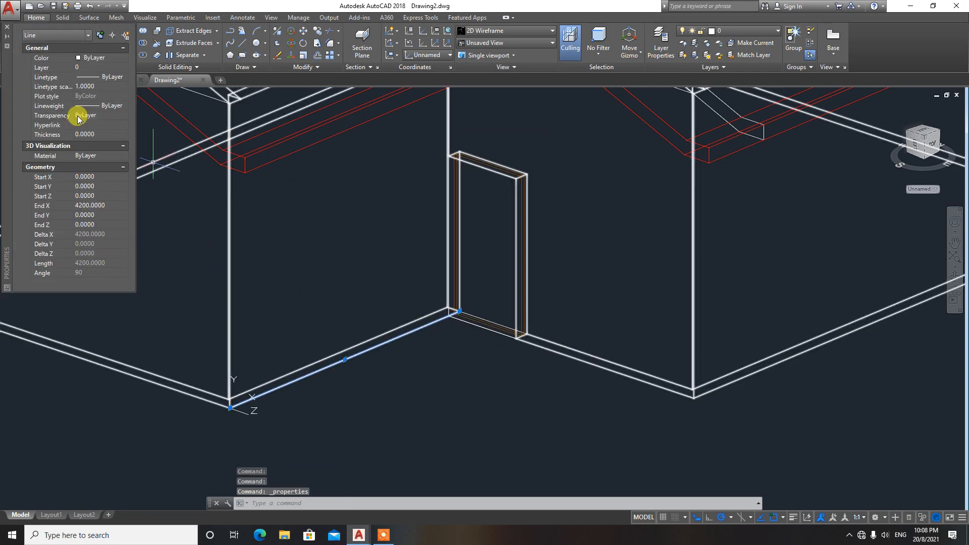
click(7, 26)
Stretch the base line's doorway end back to the side wall's outer-face corner, giving a length of 4000
scroll(462, 311, up, 2)
click(435, 313)
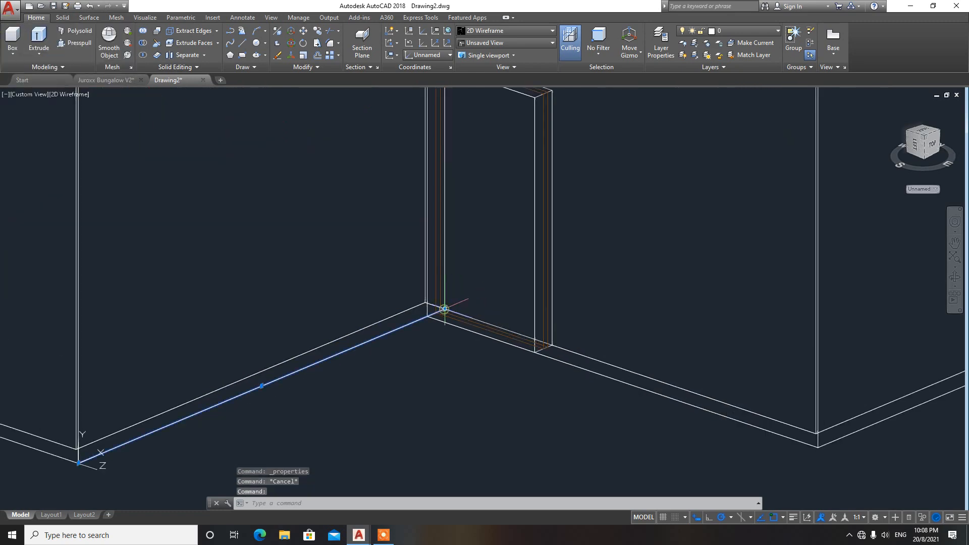
click(444, 309)
key(Escape)
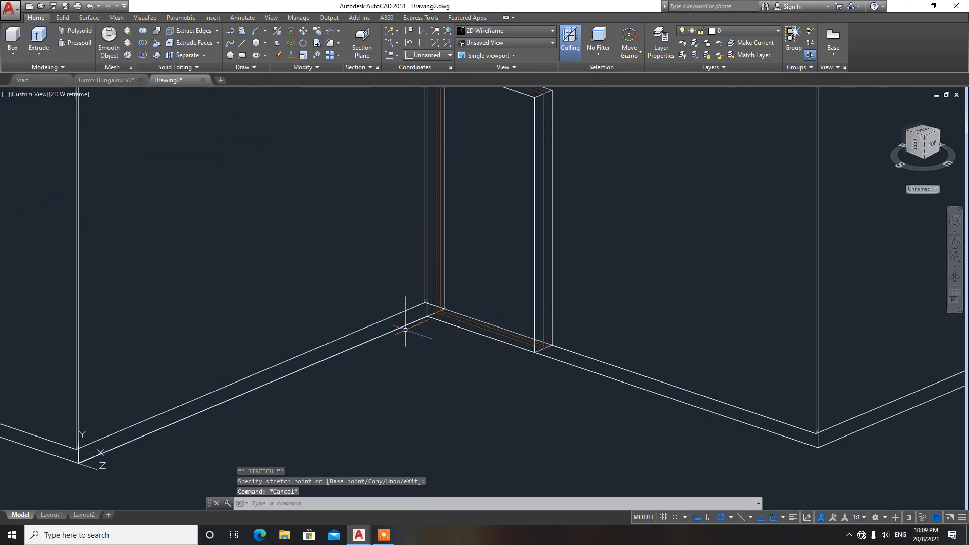
Recheck the shortened base line's end point and length in its properties
click(402, 323)
right_click(453, 407)
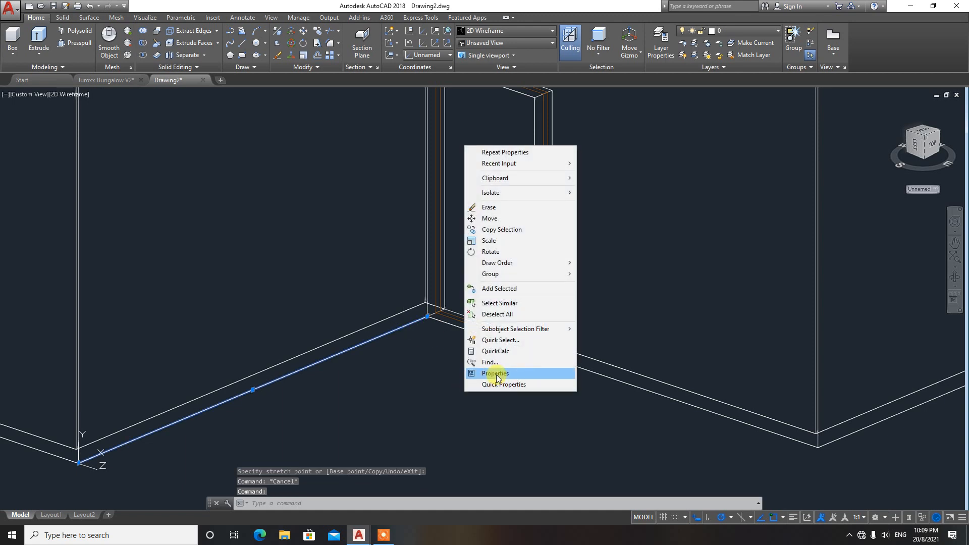
click(477, 374)
click(101, 205)
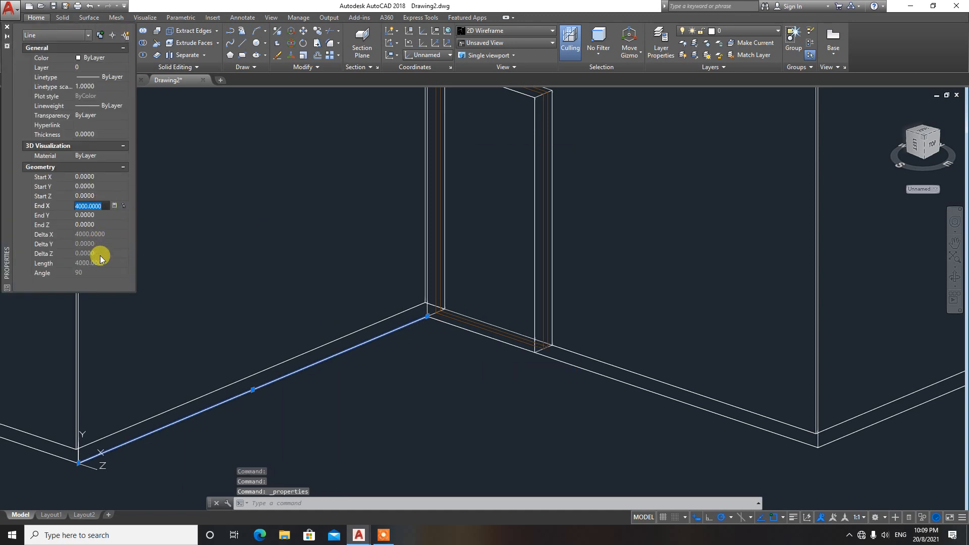
key(Escape)
click(6, 26)
Offset the base line 2100 upward on the side wall
scroll(296, 265, down, 3)
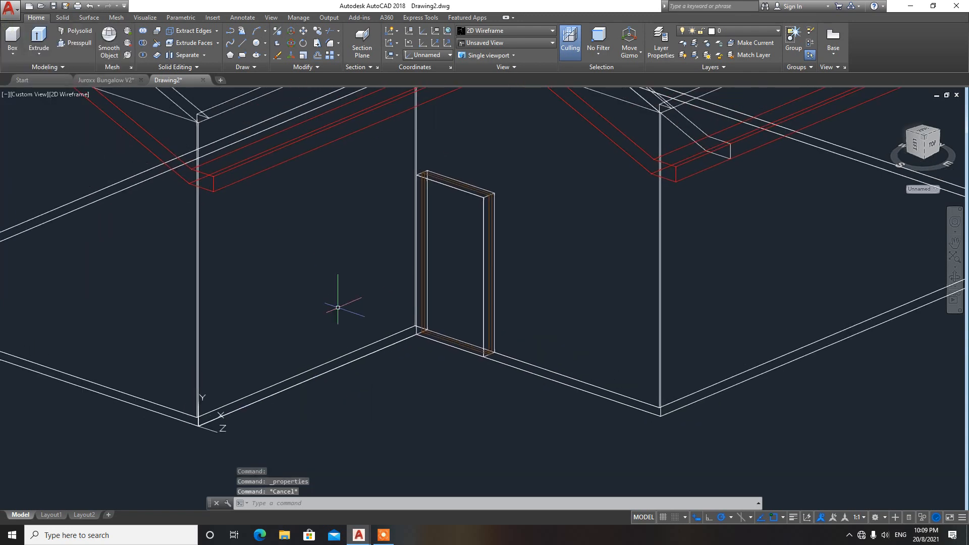
text(o)
key(Return)
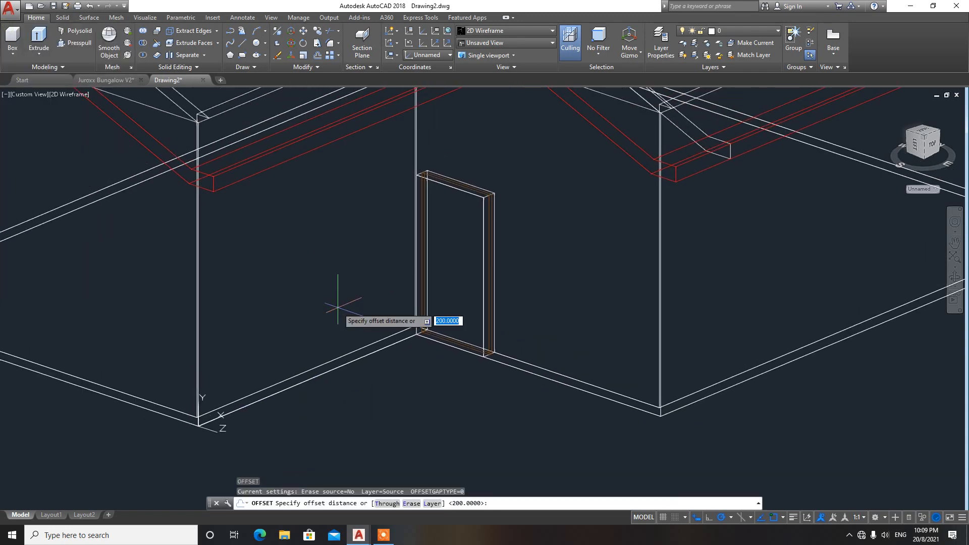
text(21)
key(Return)
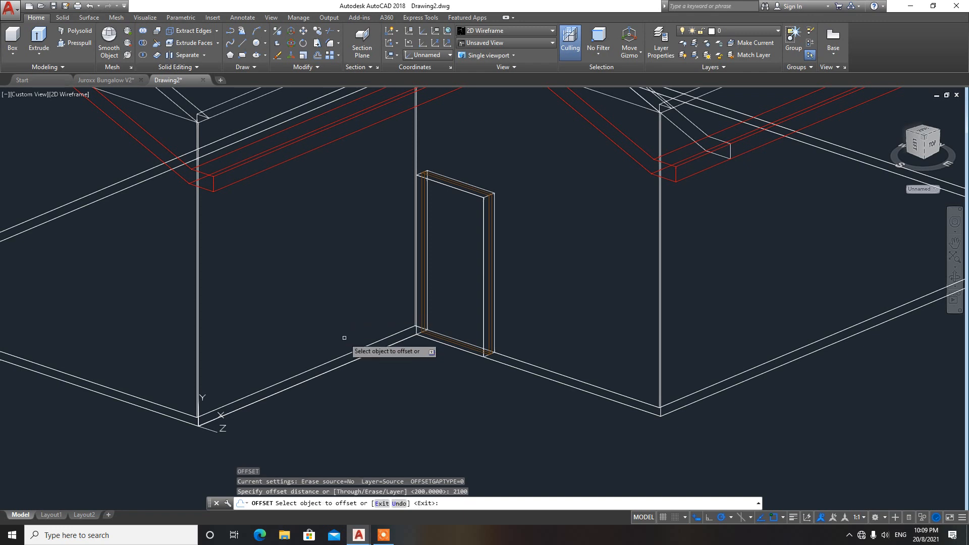
click(336, 366)
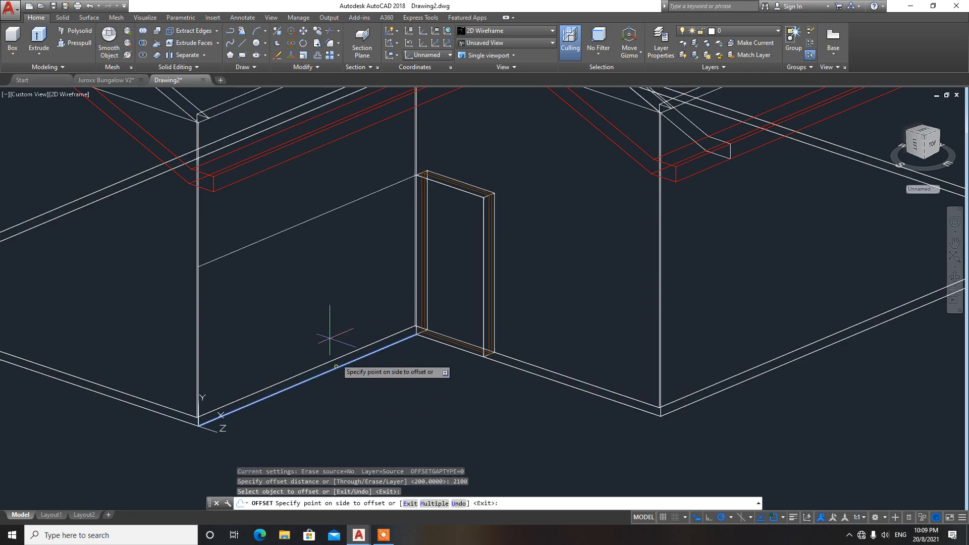
click(290, 205)
key(Escape)
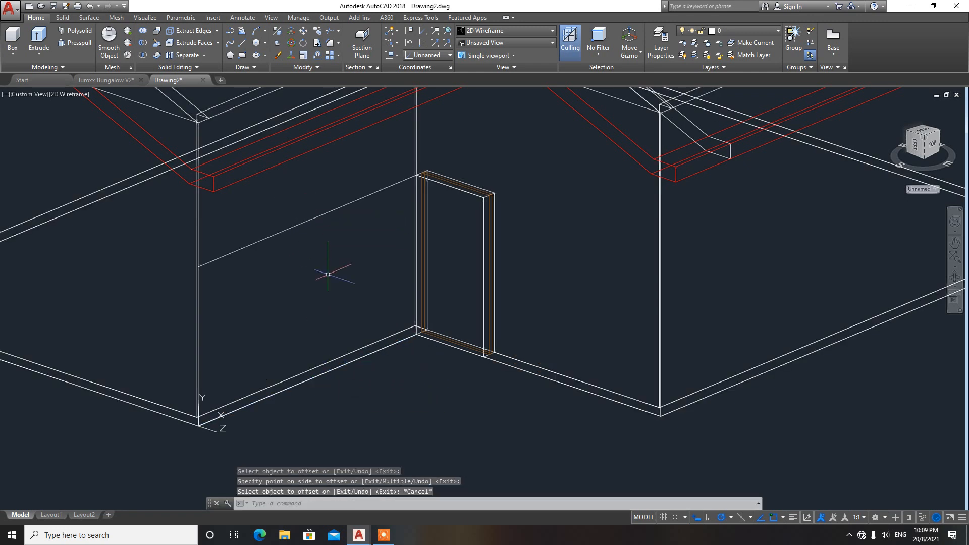
Draw a rectangle 3000 long and 1800 wide on the side wall, hanging down from the outer end of the offset line
text(rec)
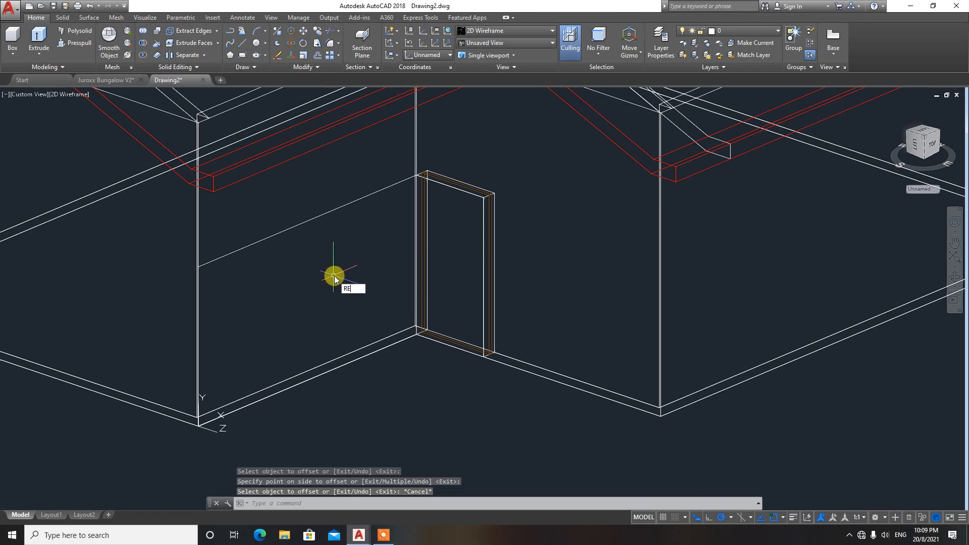
key(Return)
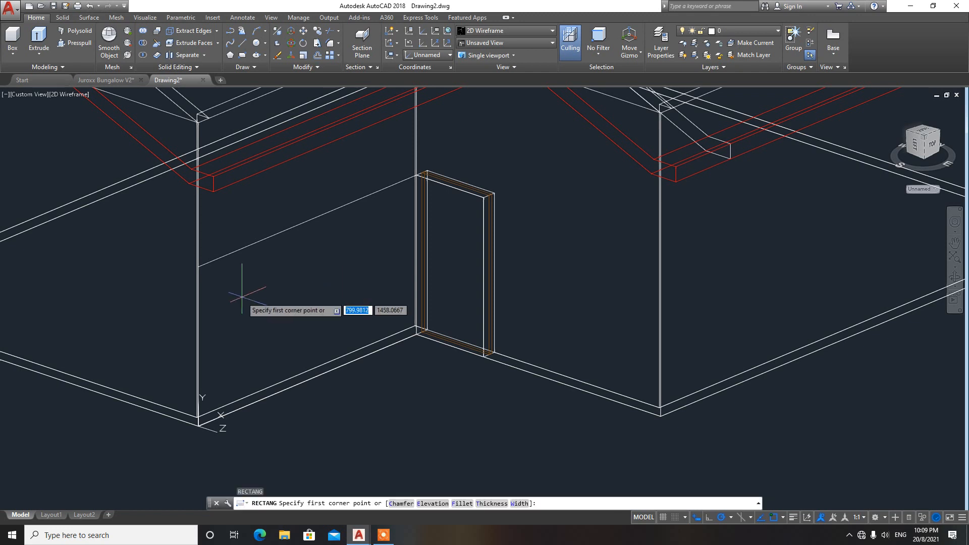
click(199, 267)
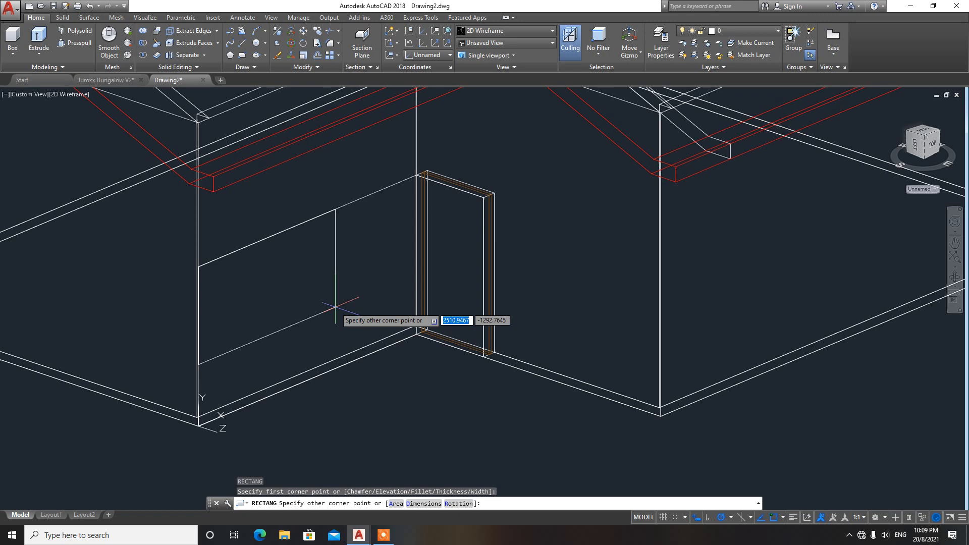
text(D)
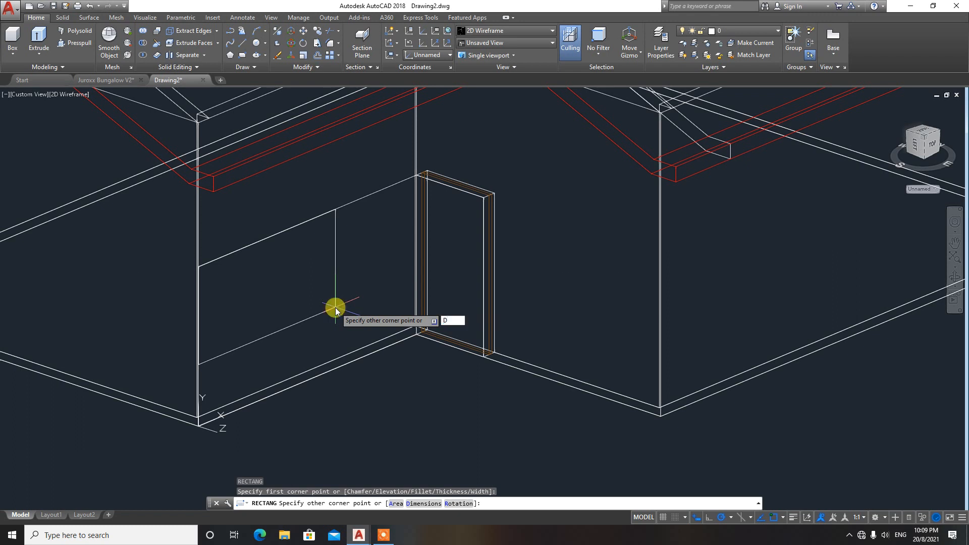
key(Return)
text(3000)
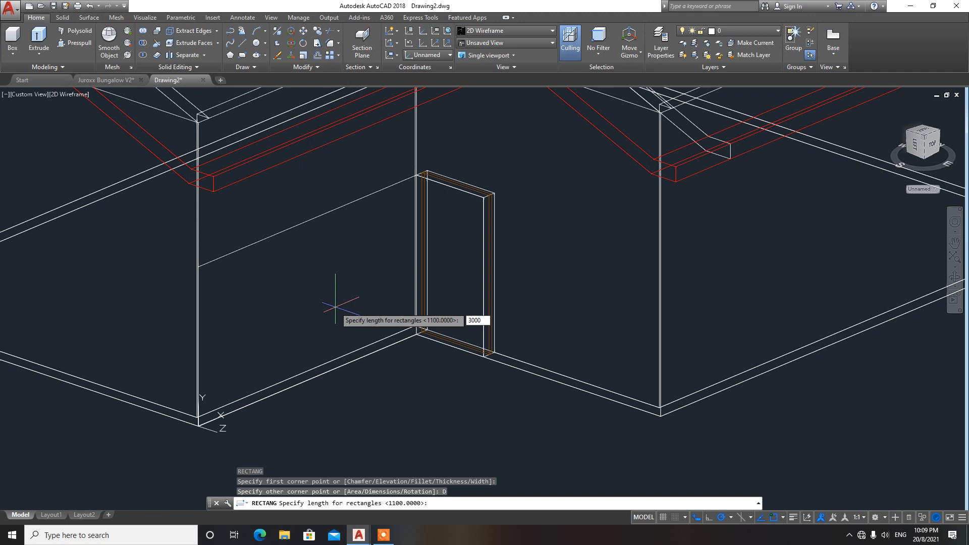
key(Return)
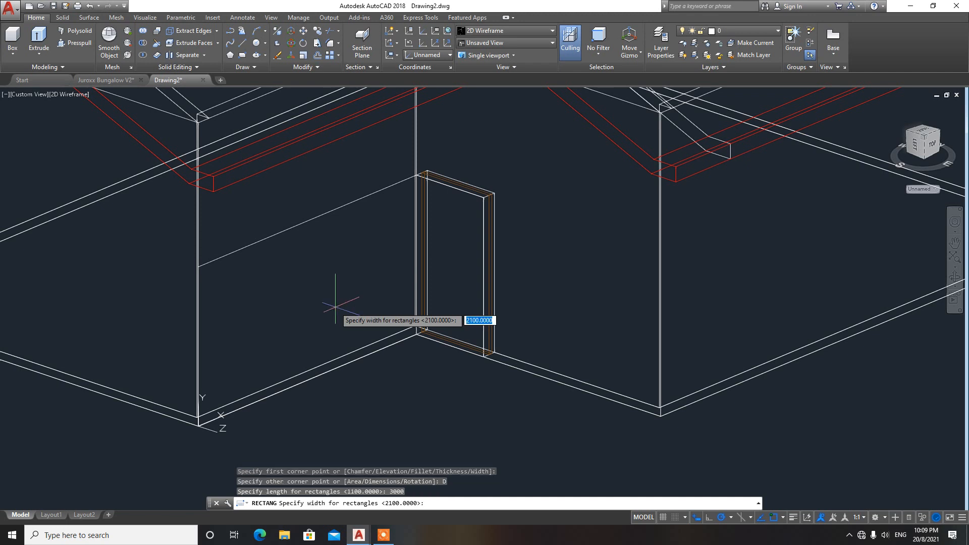
text(18)
key(Return)
click(336, 306)
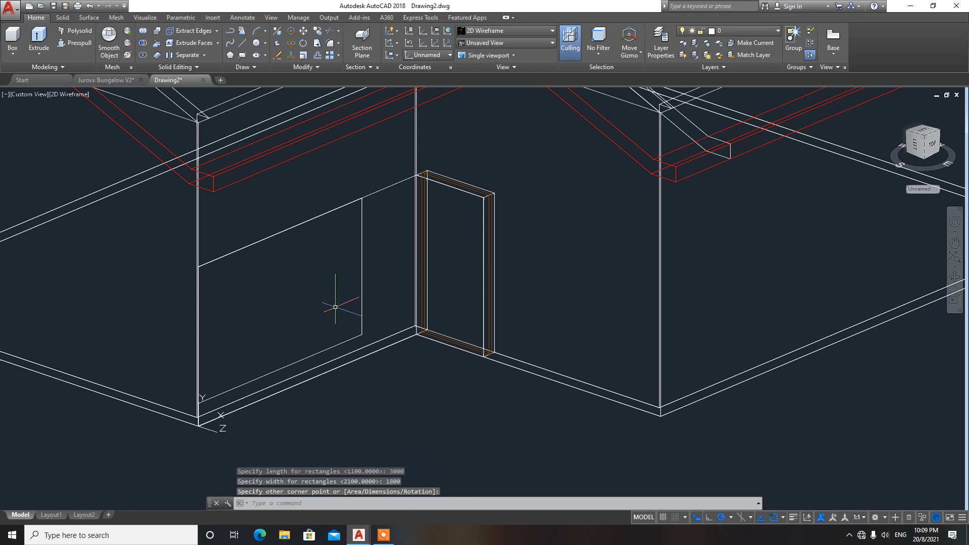
Center the rectangle on the side wall by moving its top edge's midpoint to the midpoint of the offset line
text(m)
key(Return)
click(361, 301)
key(Return)
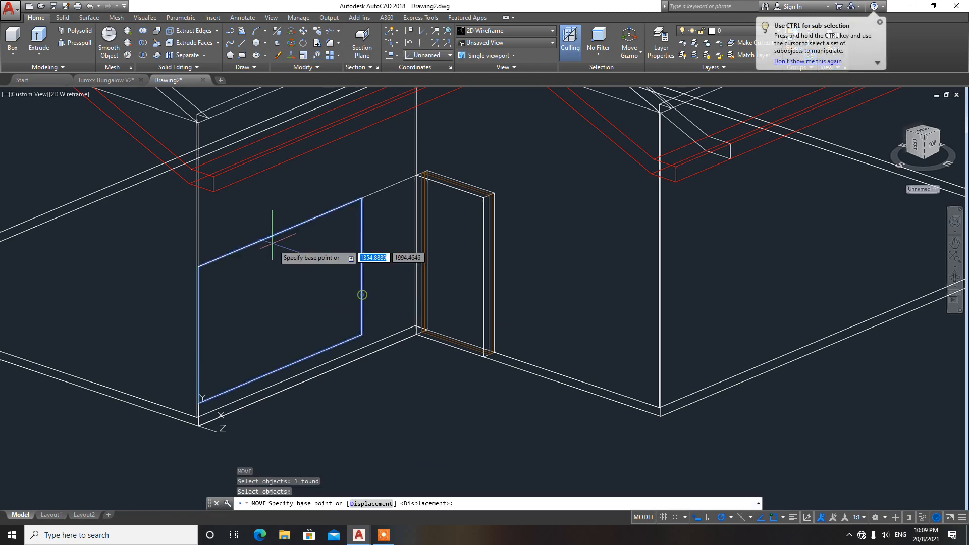
click(280, 233)
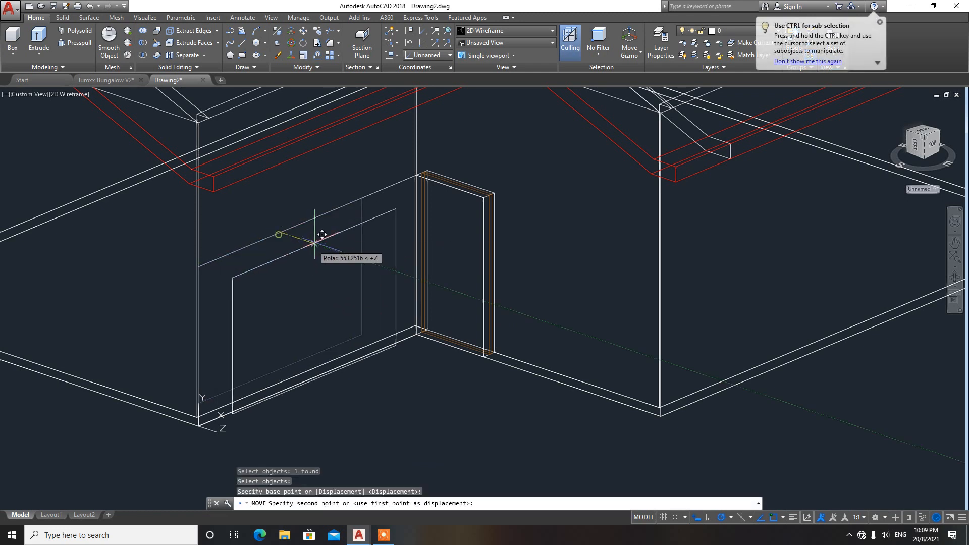
click(314, 215)
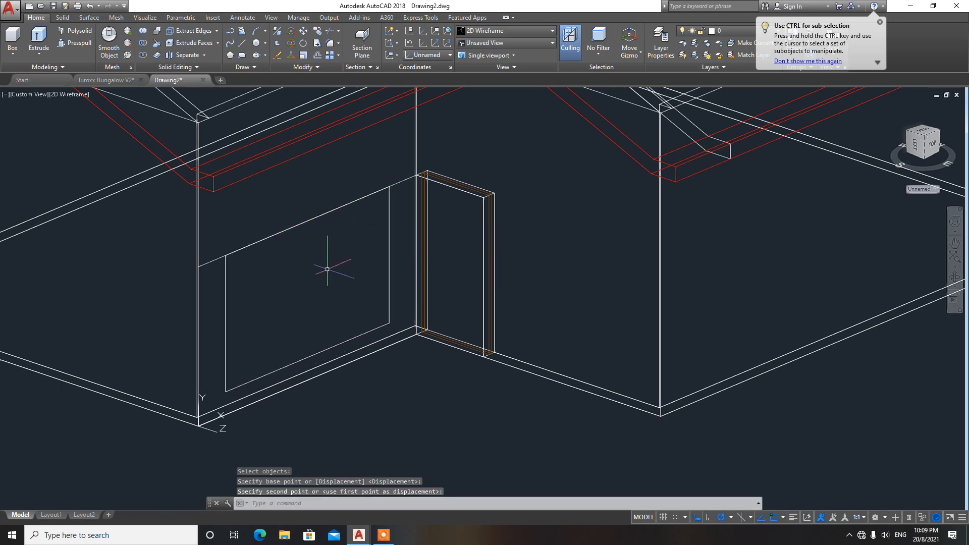
key(Escape)
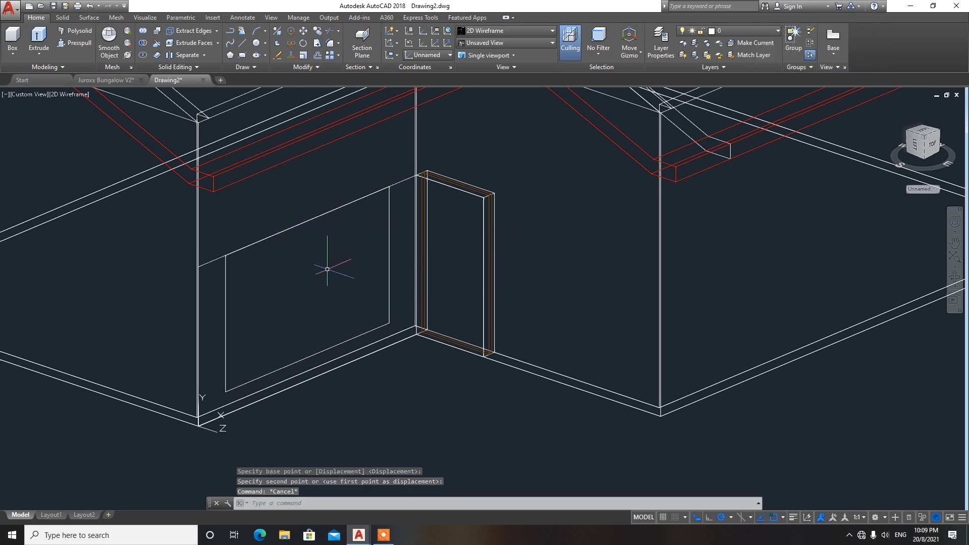
scroll(327, 269, down, 5)
scroll(329, 331, up, 6)
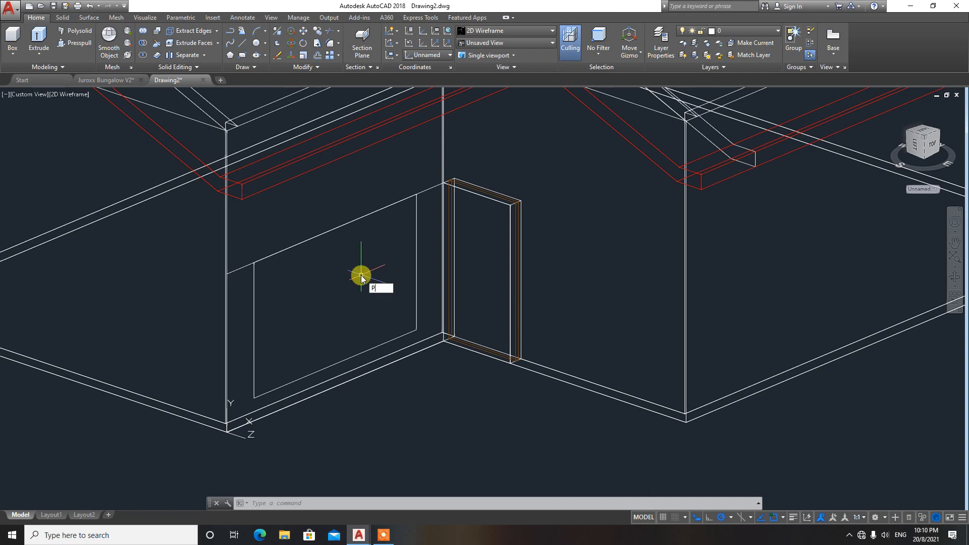
Cut the window opening by press-pulling the rectangle area through the thickness of the side wall
text(SSPULL)
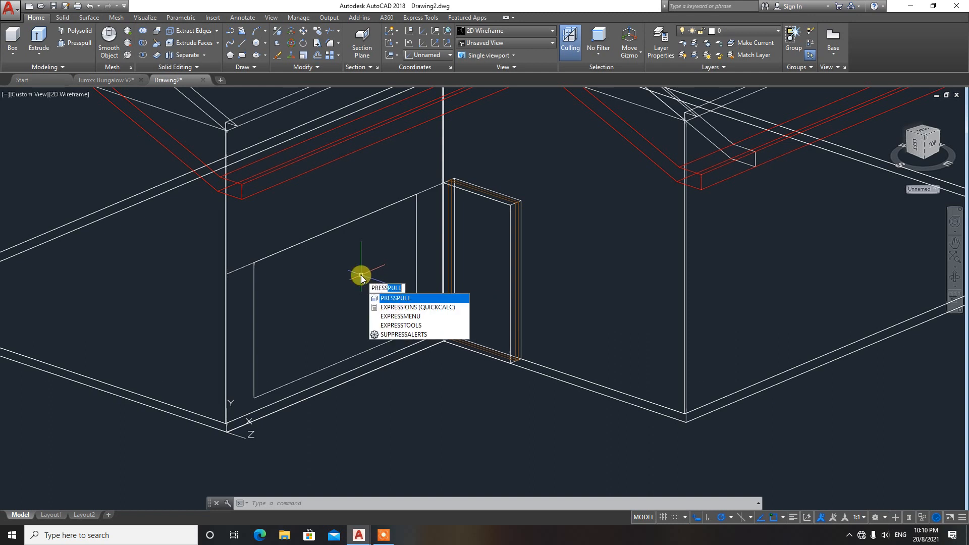
key(Return)
click(351, 274)
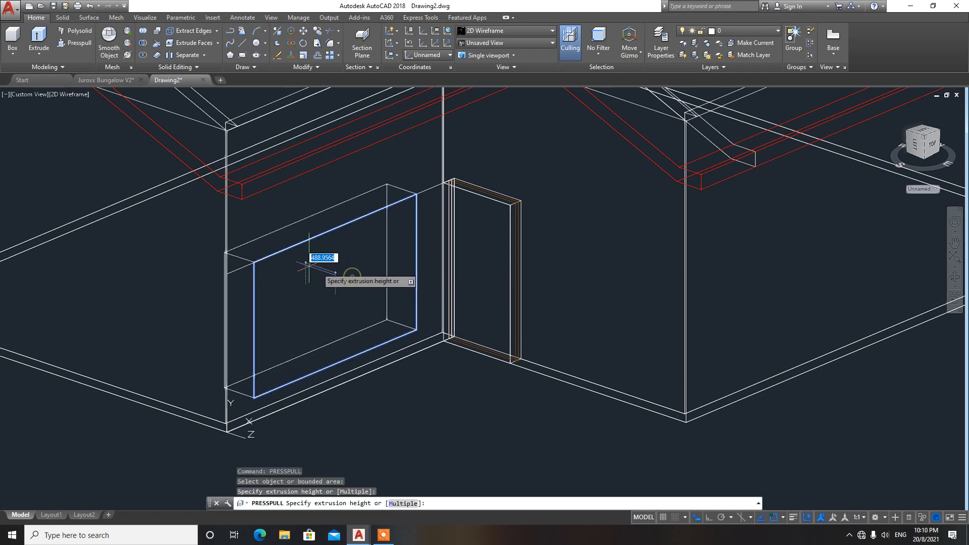
click(199, 302)
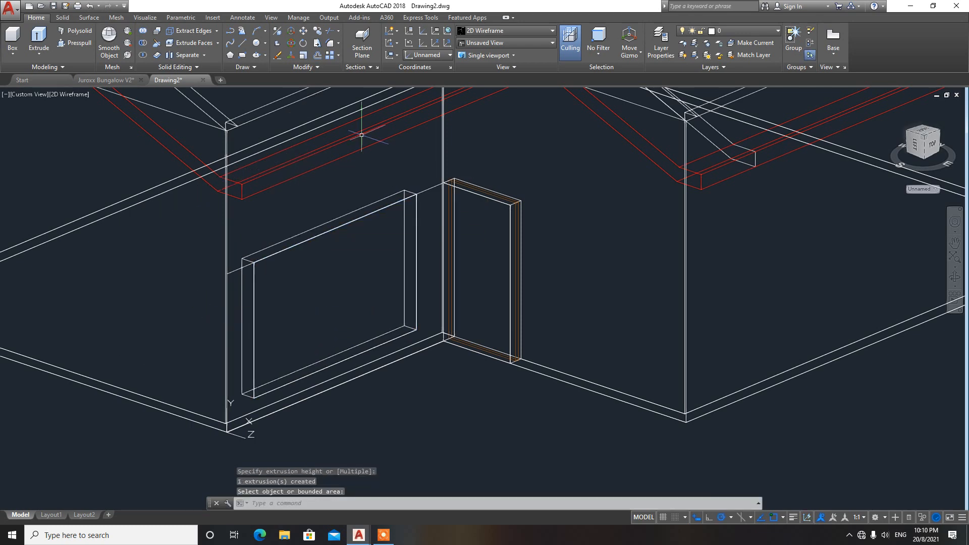
key(Escape)
Inspect the window opening in the side wall in the Conceptual visual style
click(502, 29)
click(514, 45)
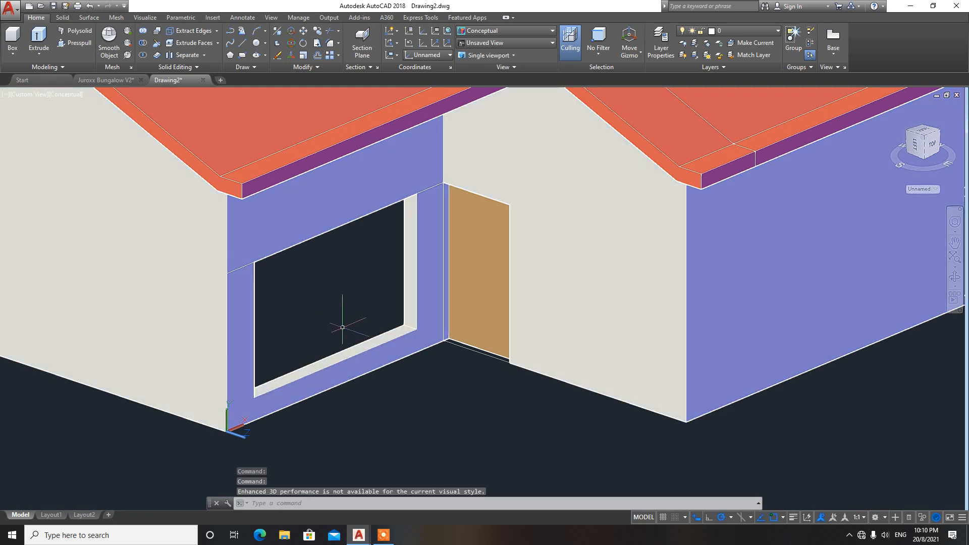
click(329, 311)
scroll(336, 303, up, 2)
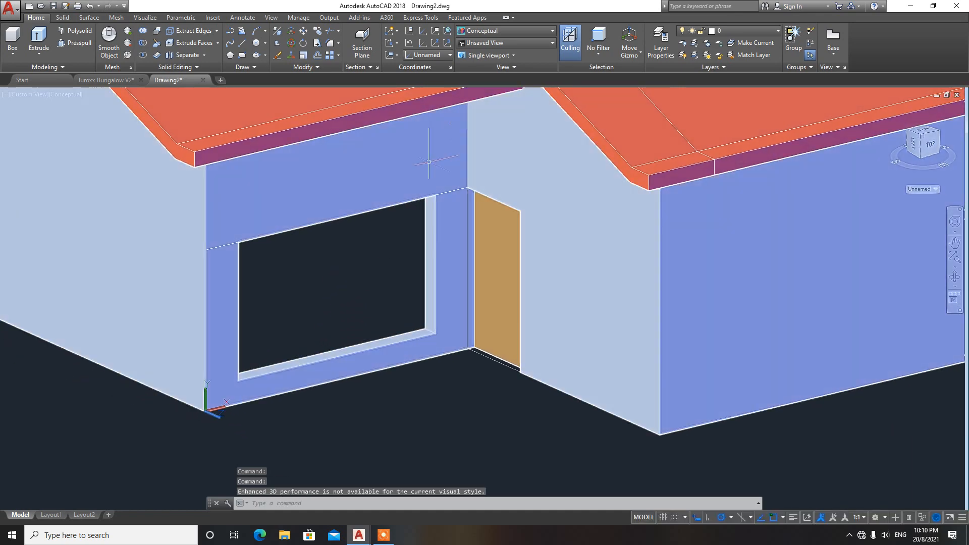
Switch to 2D Wireframe and draw a rectangle around the window opening's outer face between its diagonally opposite corners
click(494, 38)
click(472, 40)
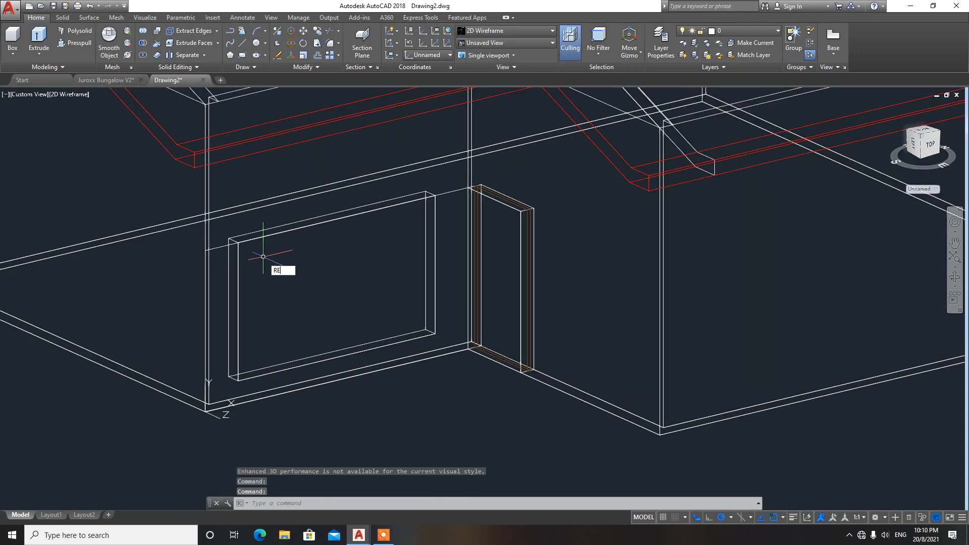
key(Return)
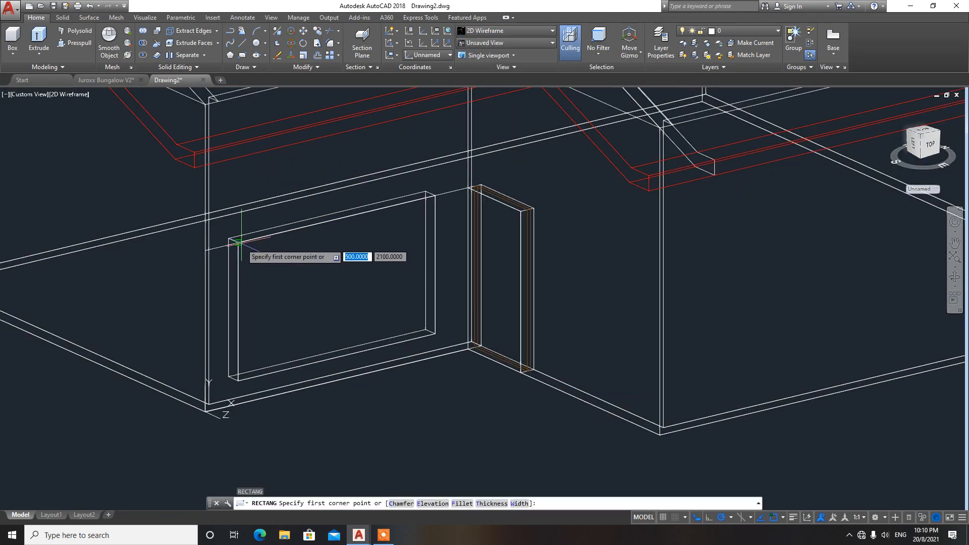
click(240, 243)
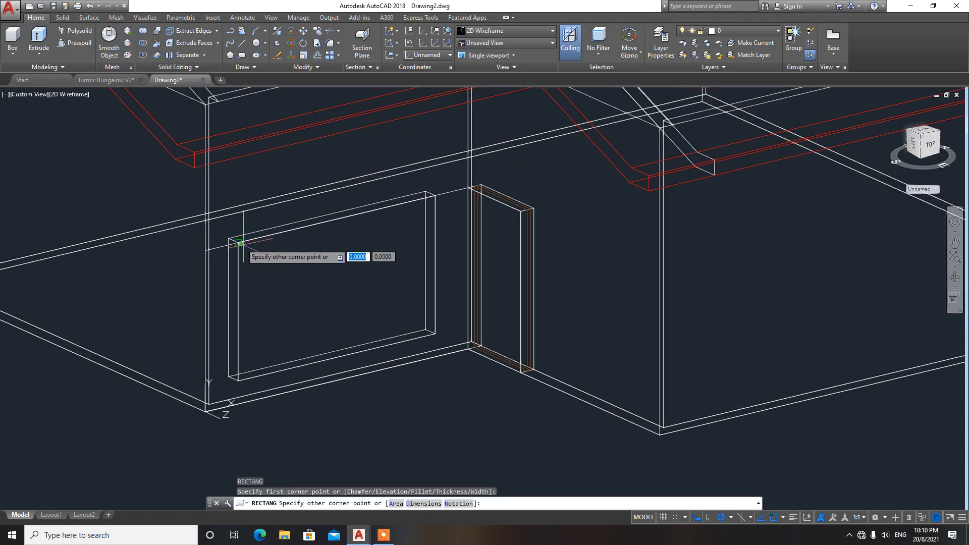
click(433, 333)
click(435, 295)
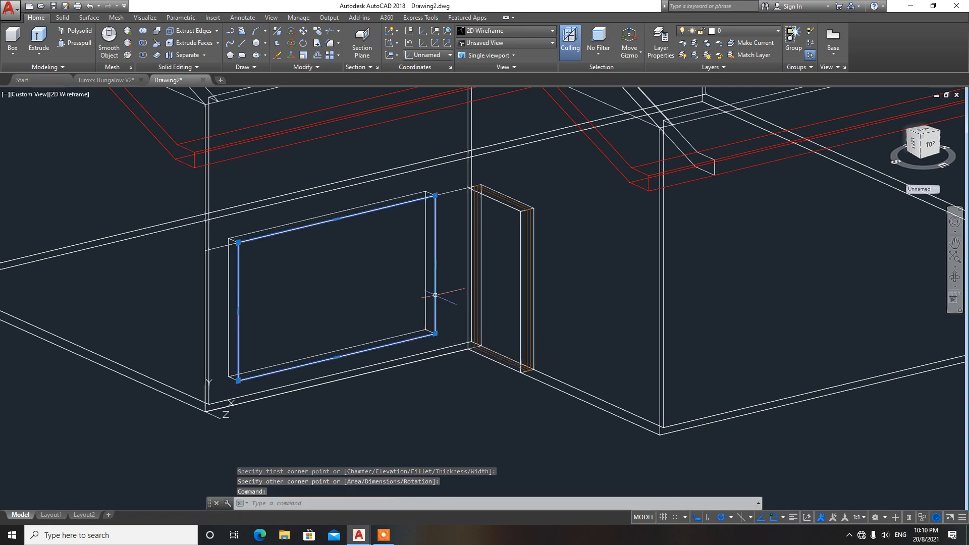
key(Escape)
Offset the window rectangle 50 inward
text(o)
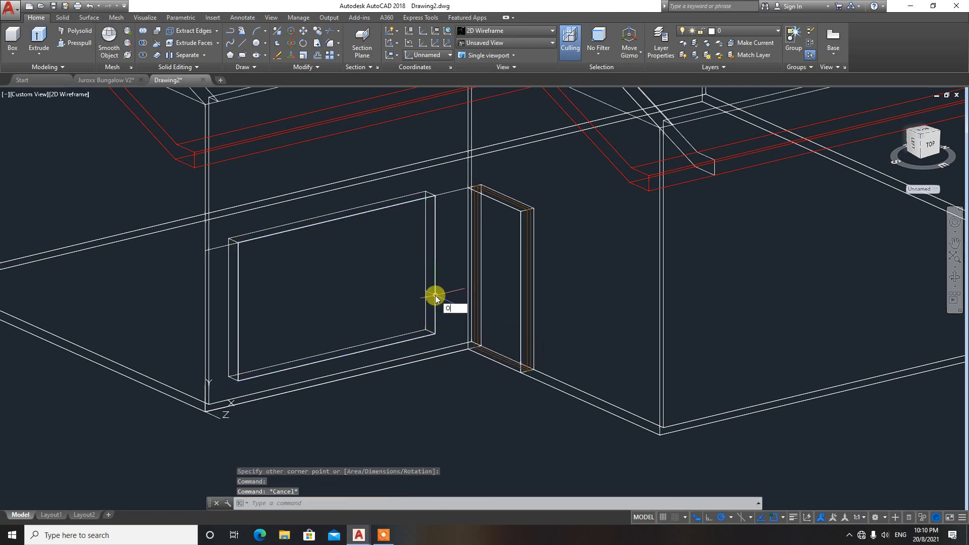
key(Return)
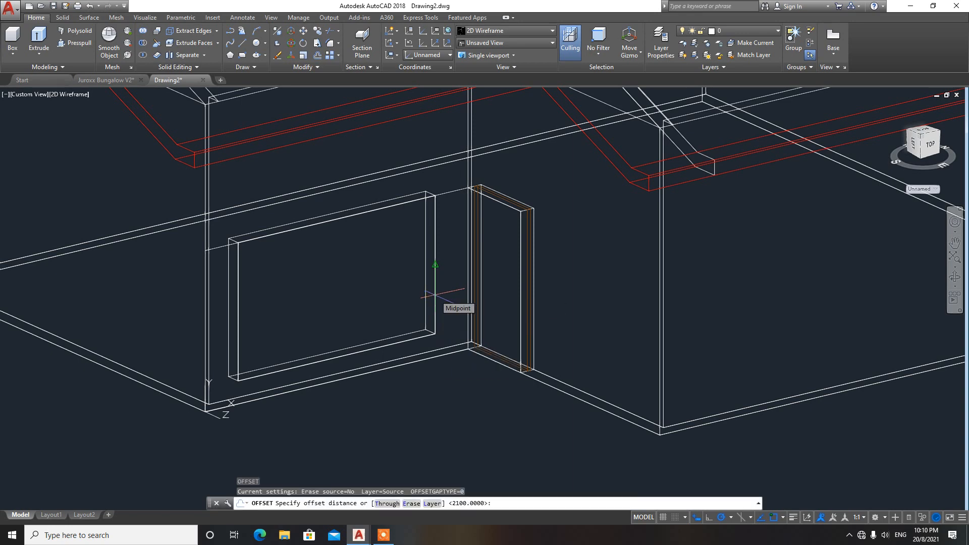
text(50)
key(Return)
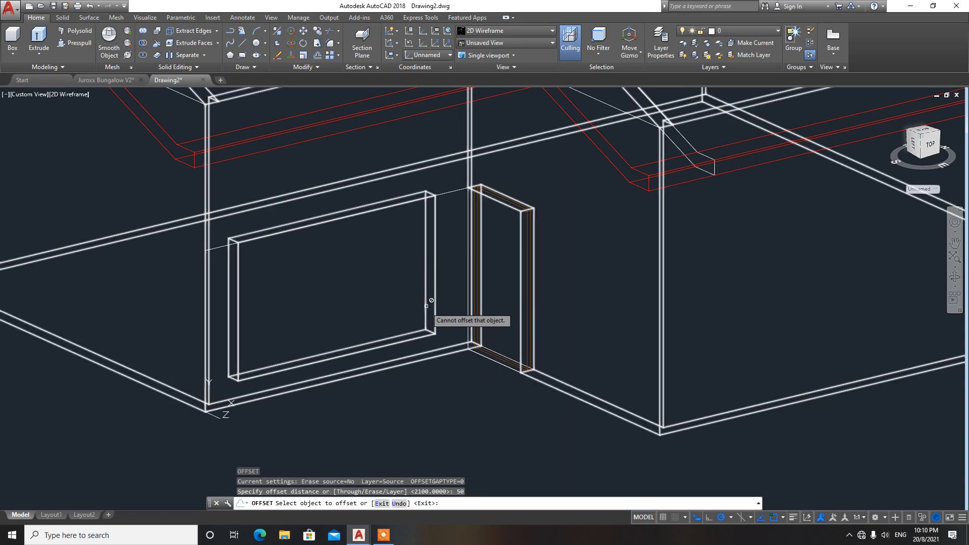
click(346, 356)
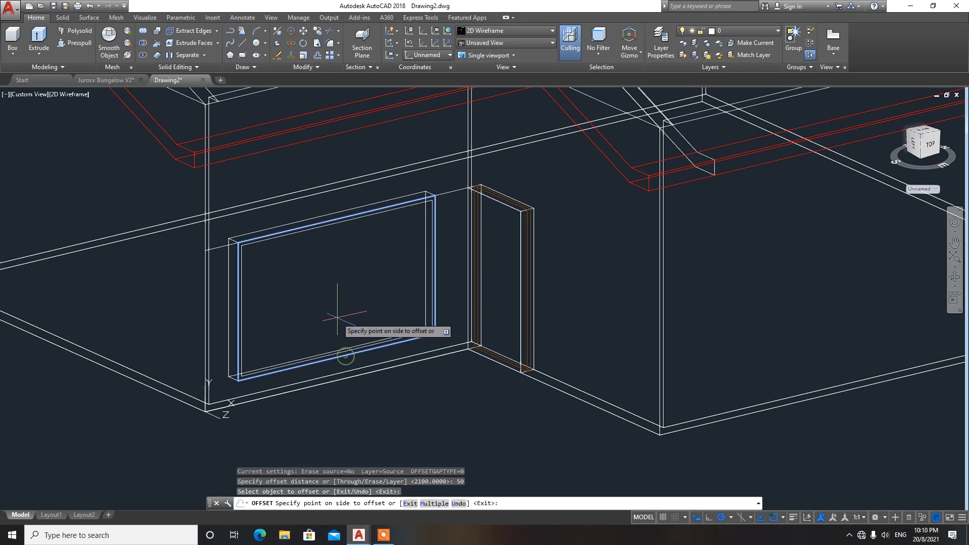
click(337, 317)
key(Escape)
key(Escape)
key(Escape)
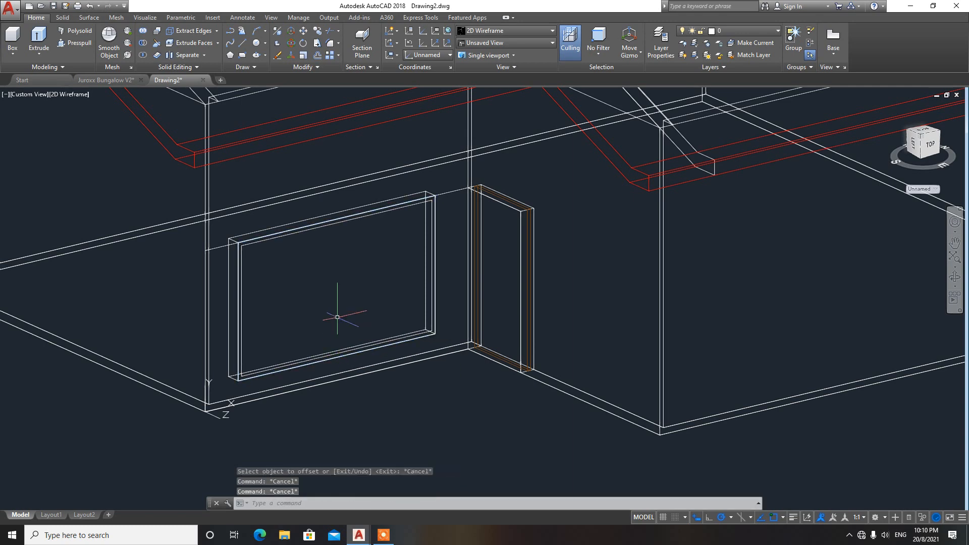
Extrude both the outer and the offset window rectangles 100 into the wall's thickness
scroll(251, 234, up, 4)
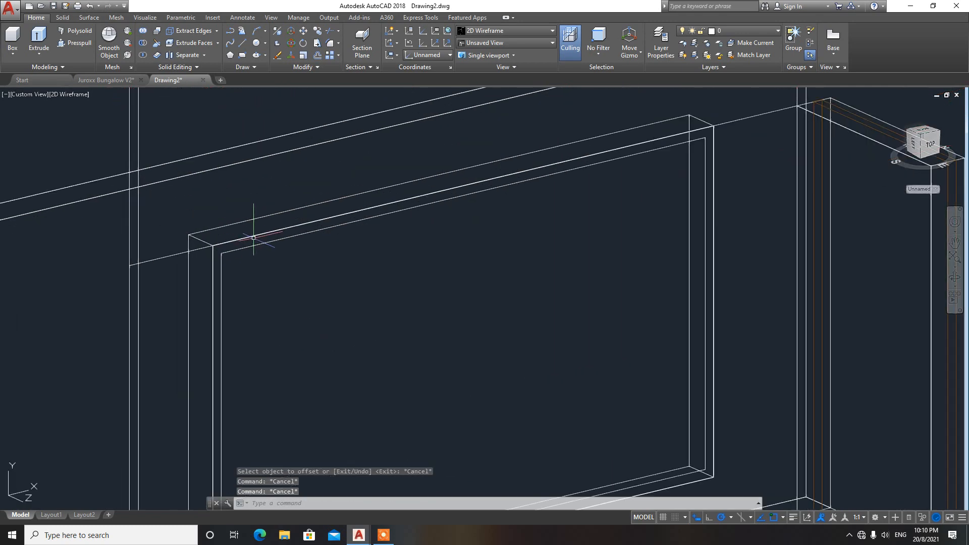
text(ext)
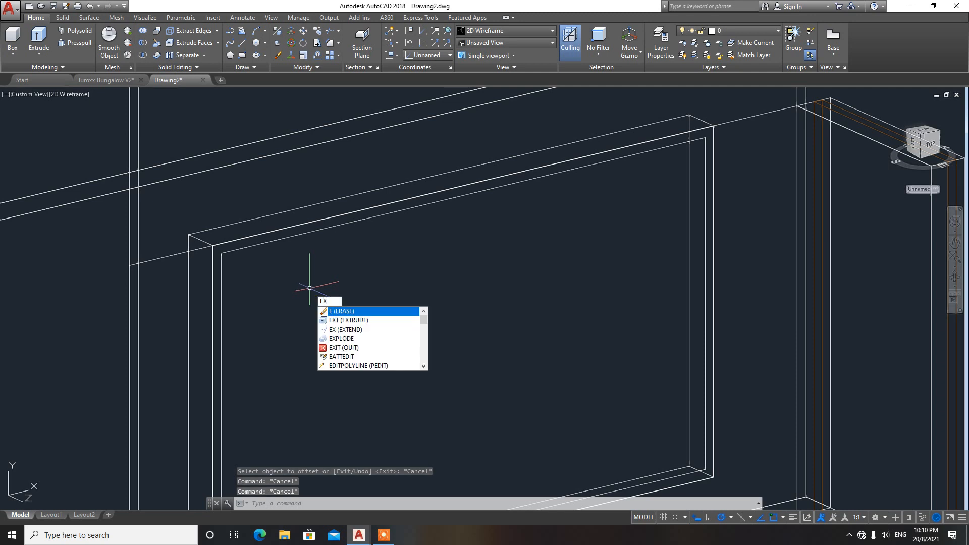
key(Return)
click(253, 237)
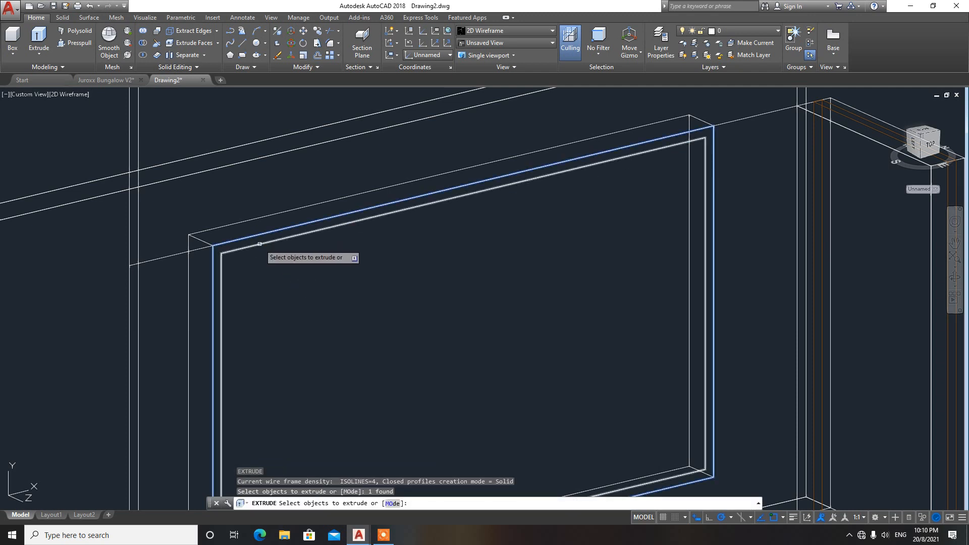
click(256, 245)
key(Return)
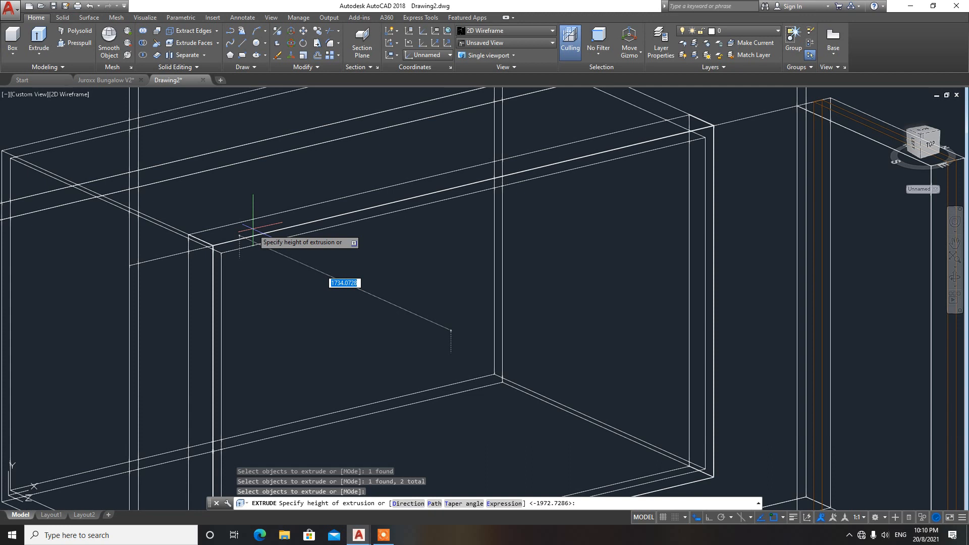
text(100)
key(Return)
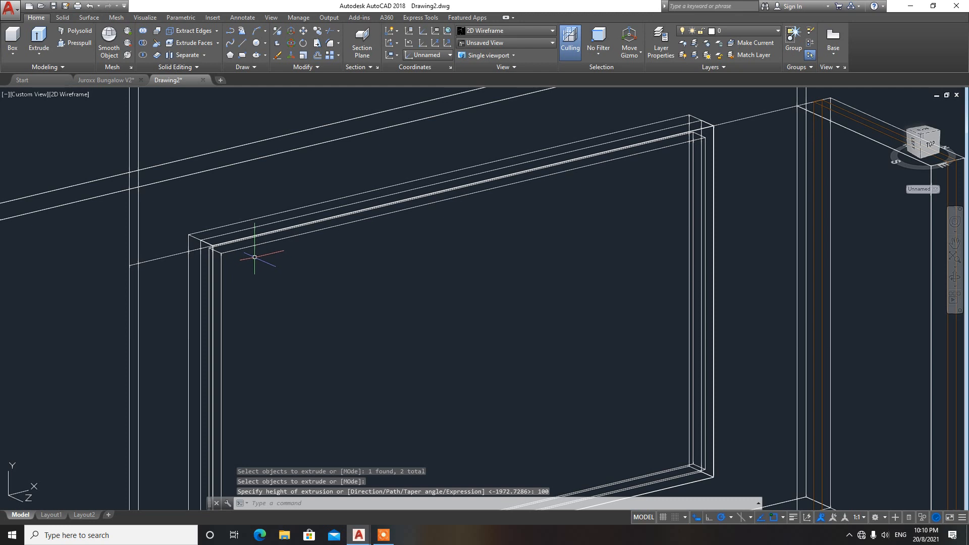
Subtract the inner extruded solid from the outer one to leave a hollow window frame
text(su)
key(Return)
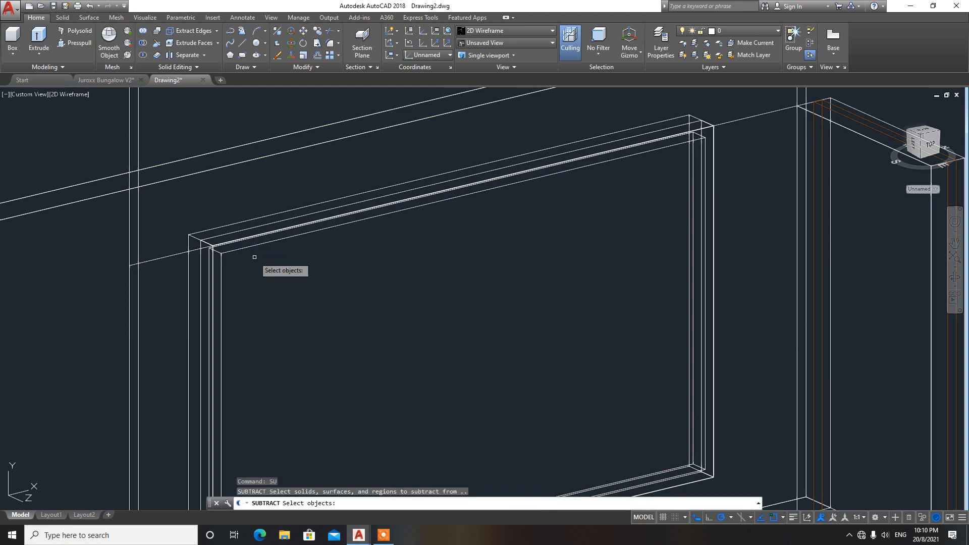
click(257, 242)
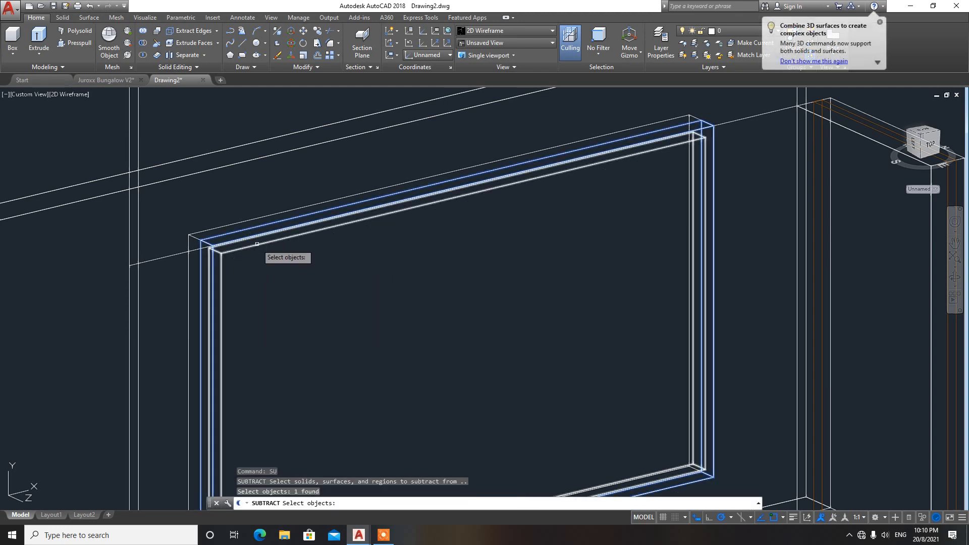
key(Return)
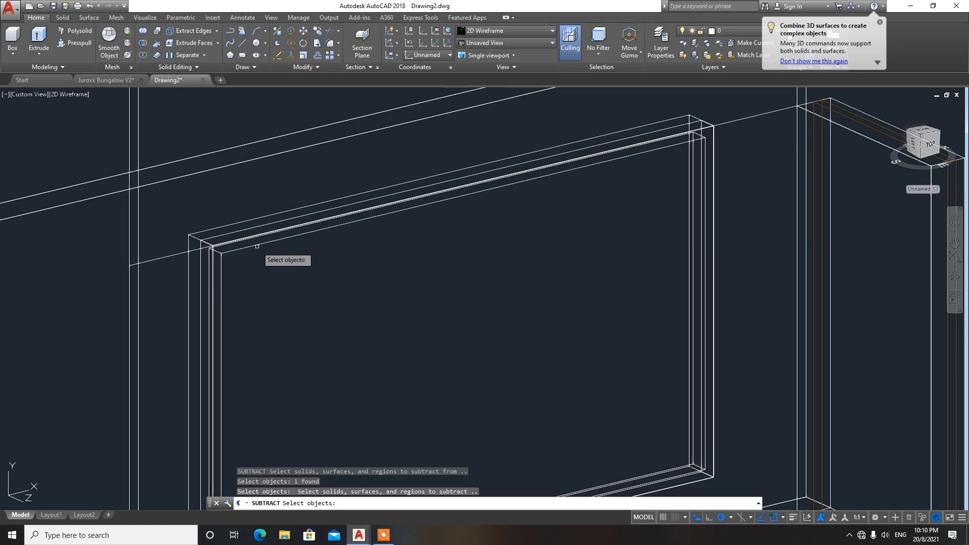
click(256, 244)
key(Return)
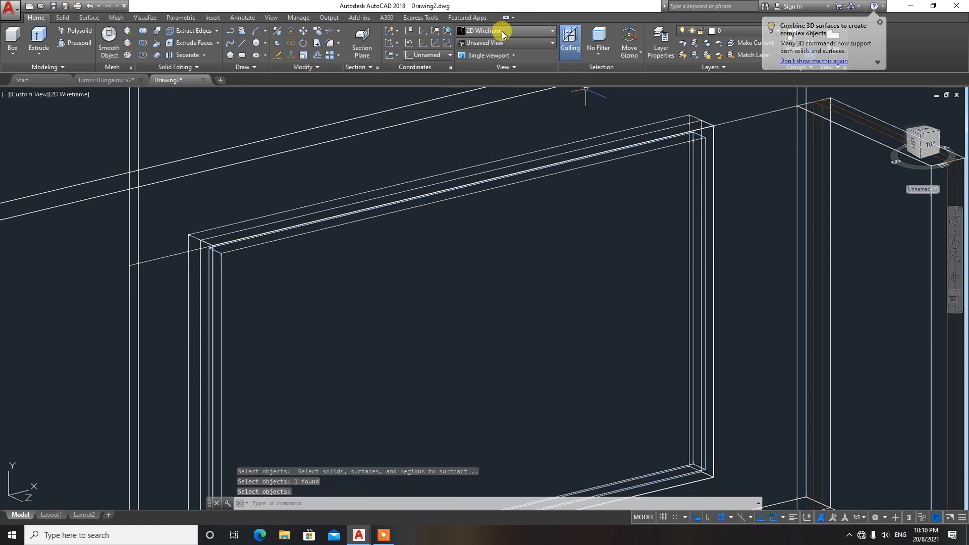
Display the model in the Conceptual visual style and set the window frame's color to Color 34
click(505, 30)
click(515, 39)
scroll(357, 259, up, 5)
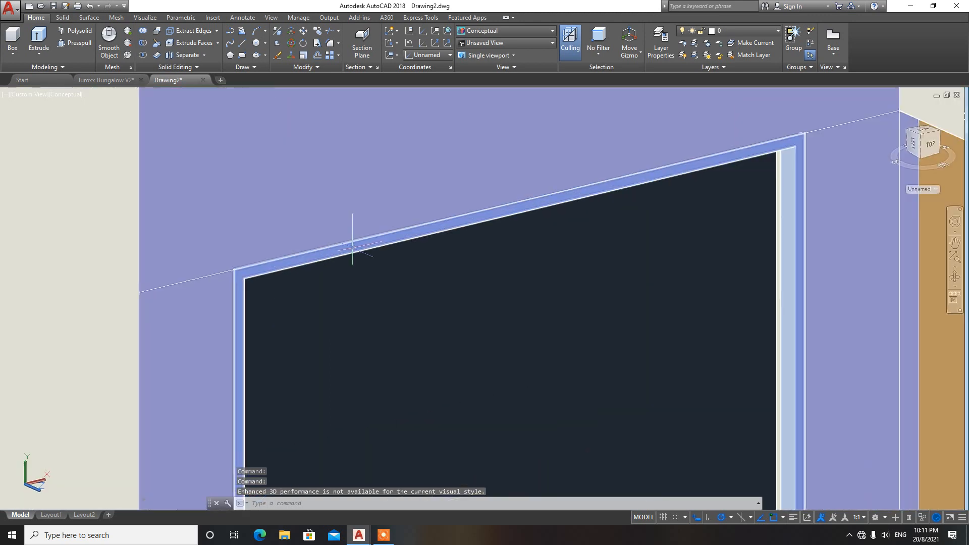
click(353, 247)
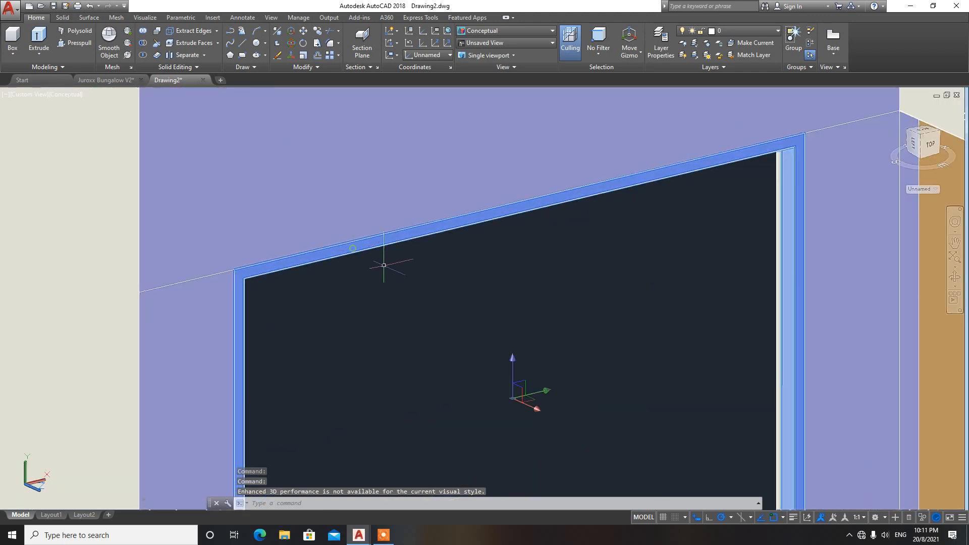
right_click(460, 325)
click(496, 308)
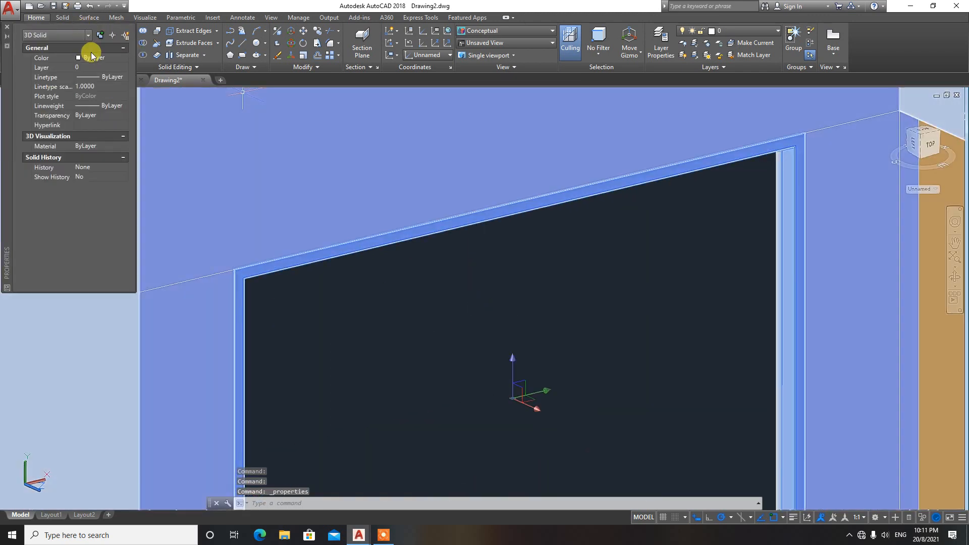
click(104, 61)
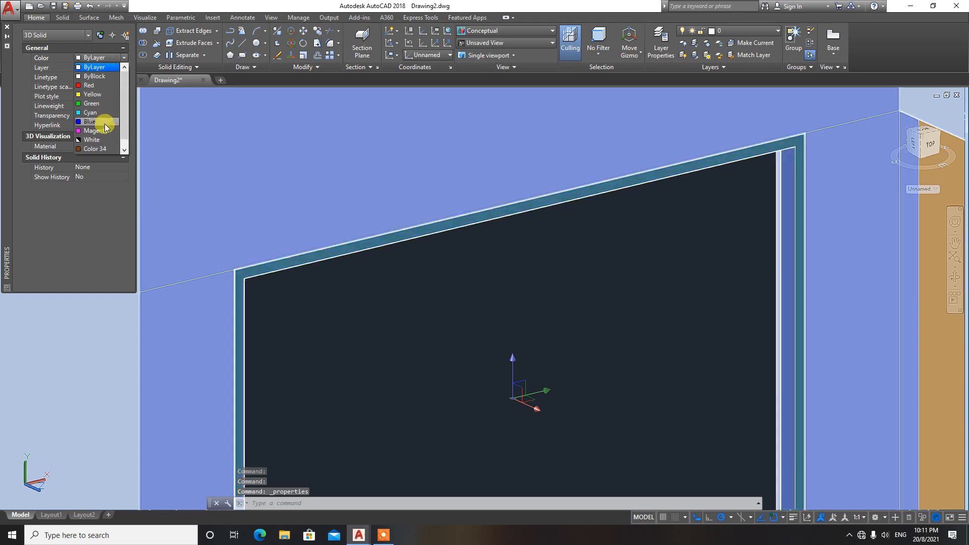
click(103, 149)
key(Escape)
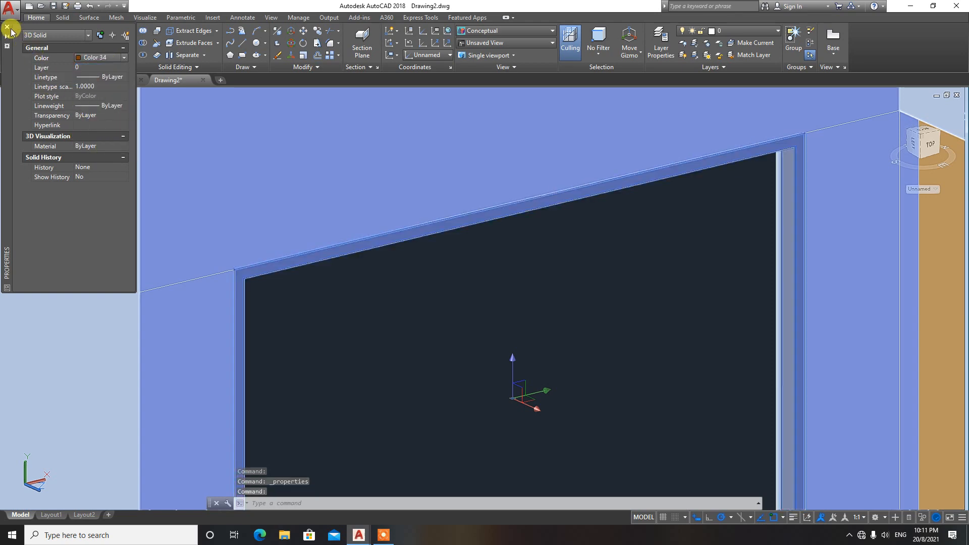
click(6, 26)
Examine the whole window frame in the 2D Wireframe and Conceptual visual styles
scroll(375, 274, down, 2)
middle_drag(376, 309, 387, 248)
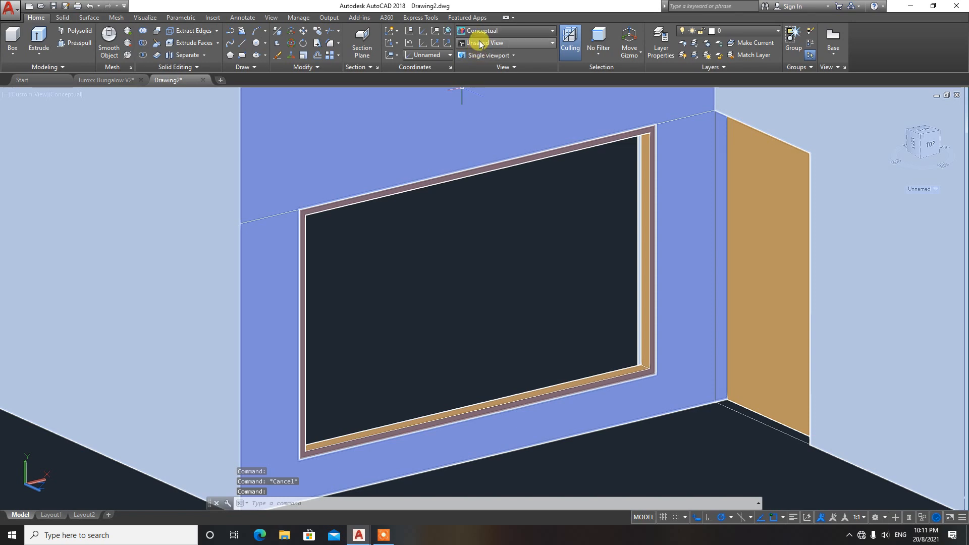
click(505, 31)
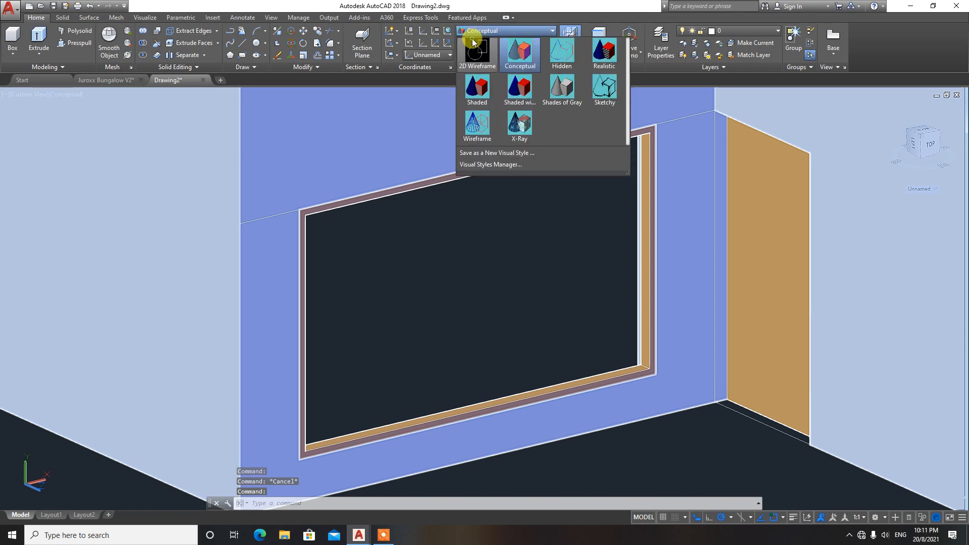
click(468, 41)
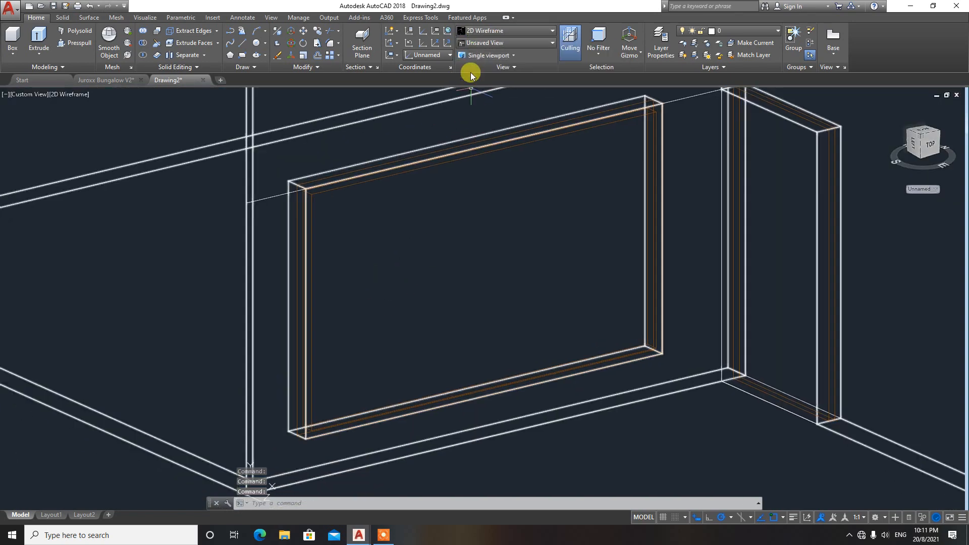
click(502, 32)
click(525, 60)
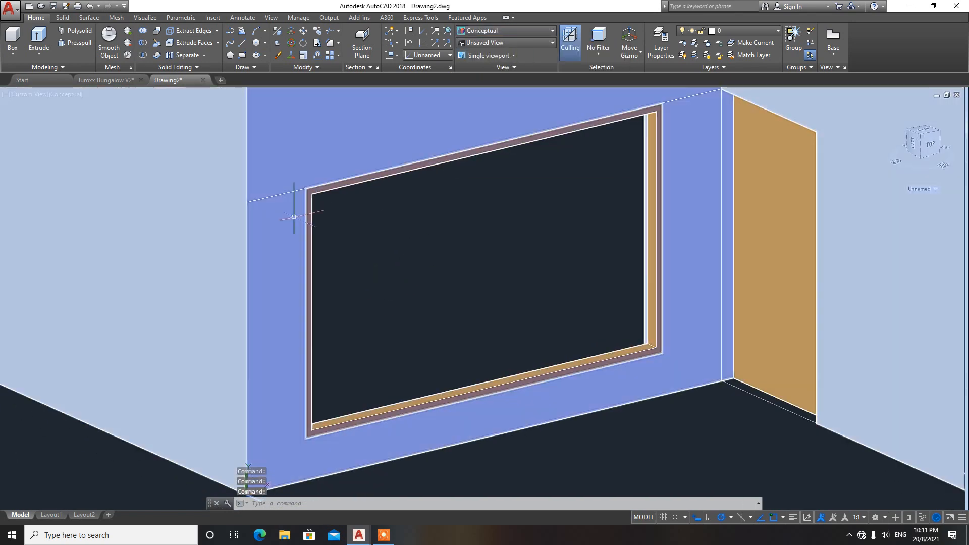
Draw a vertical line along the window frame's outer side edge, from its upper corner down to its lower corner
text(l)
key(Return)
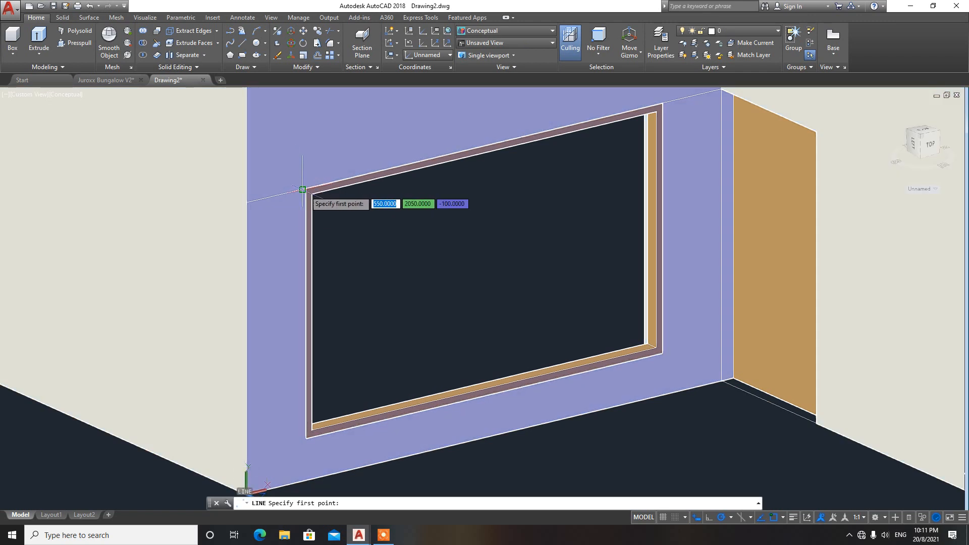
click(307, 189)
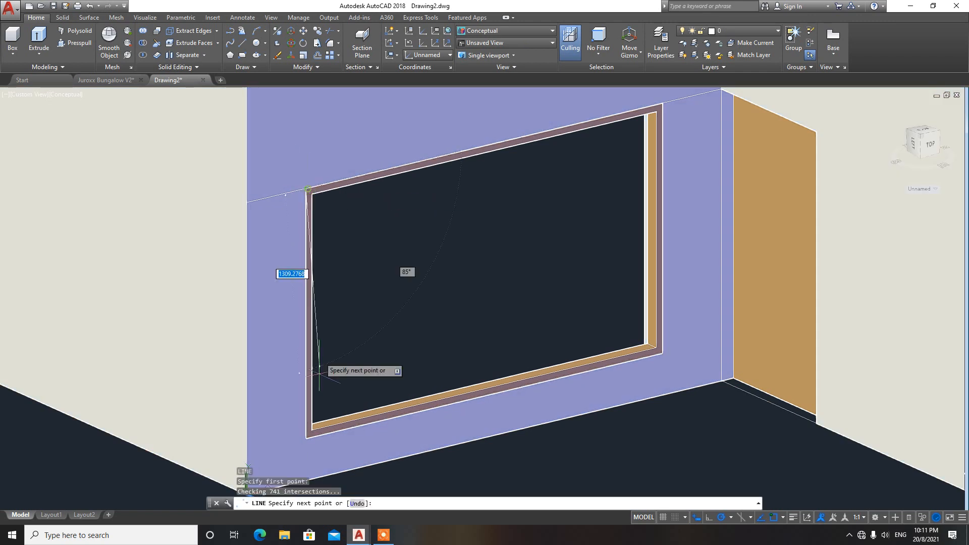
click(308, 437)
key(Return)
In the 2D Wireframe visual style, offset the window's vertical edge line twice across the opening at 1000 spacing
click(489, 32)
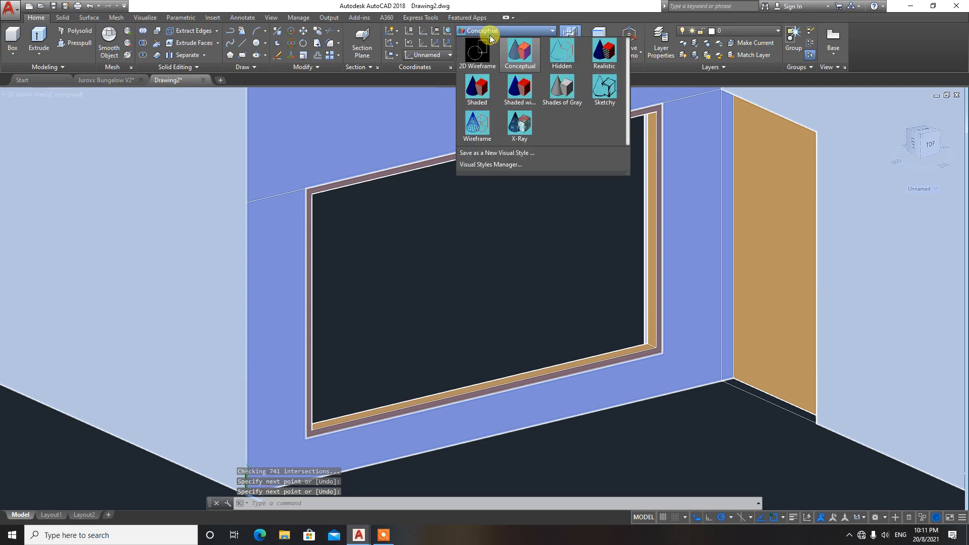
click(472, 41)
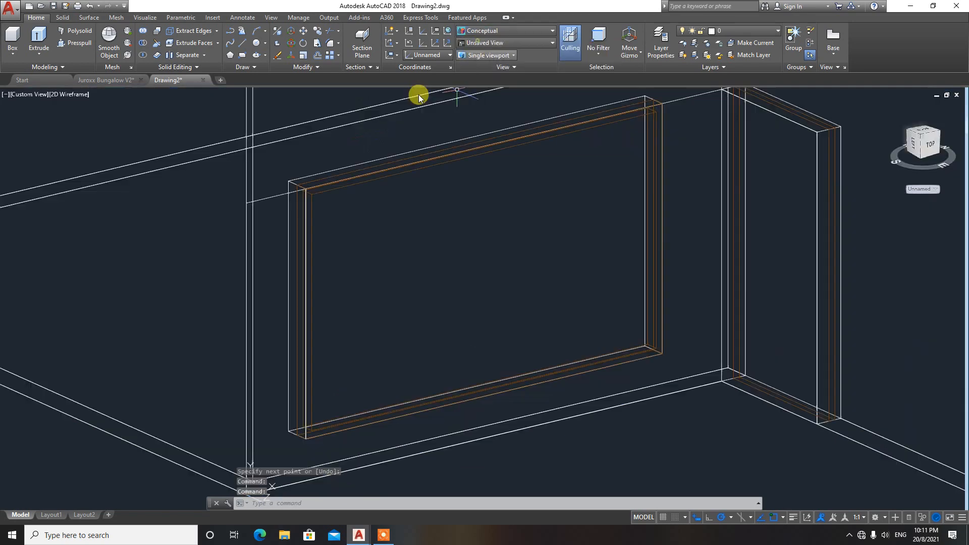
click(305, 250)
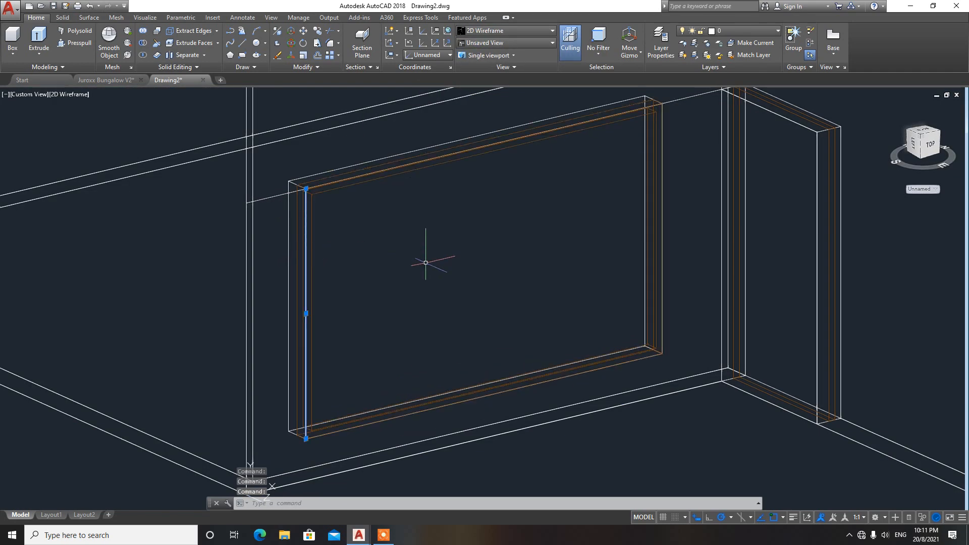
key(Return)
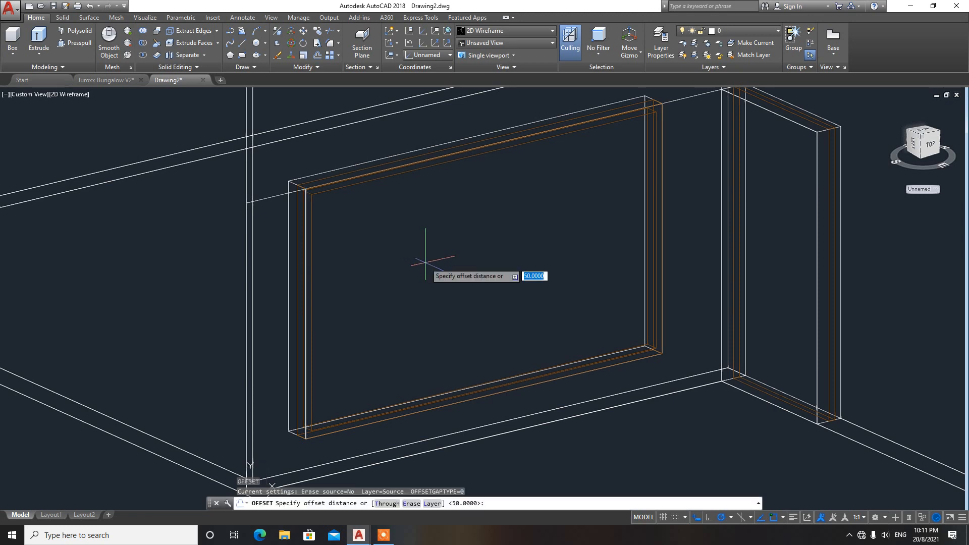
text(1)
key(Return)
click(443, 263)
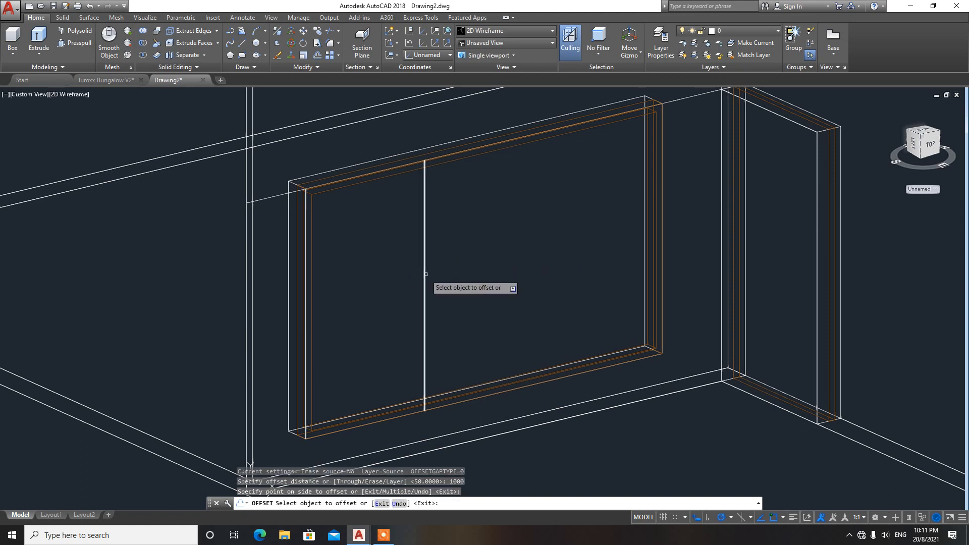
click(426, 274)
click(596, 250)
key(Escape)
key(Escape)
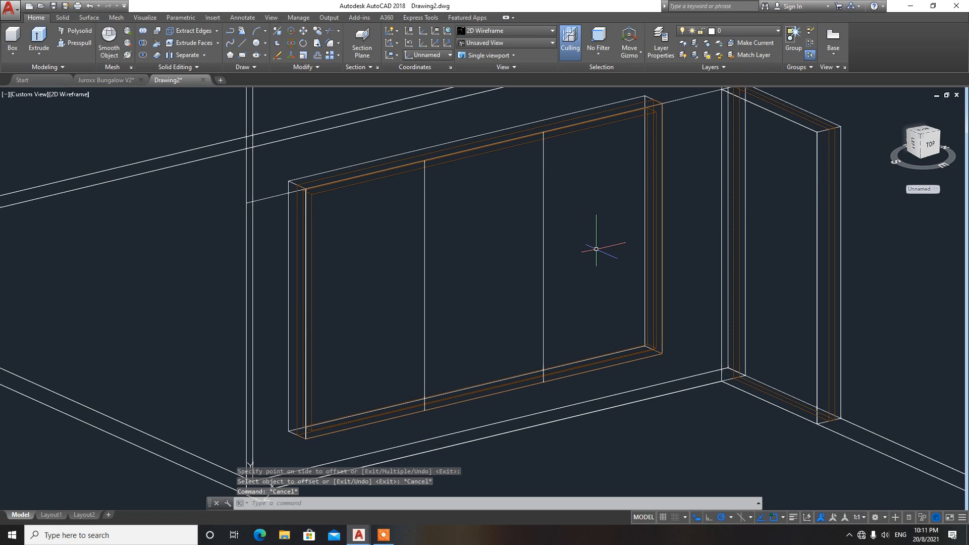
Offset each of the two vertical division lines inside the window by 25 to both sides
text(o)
key(Return)
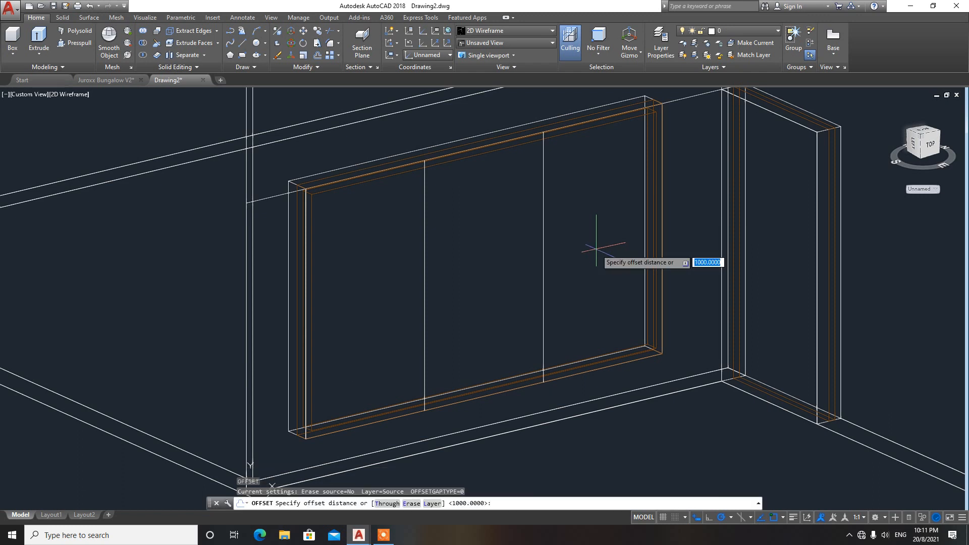
text(25)
key(Return)
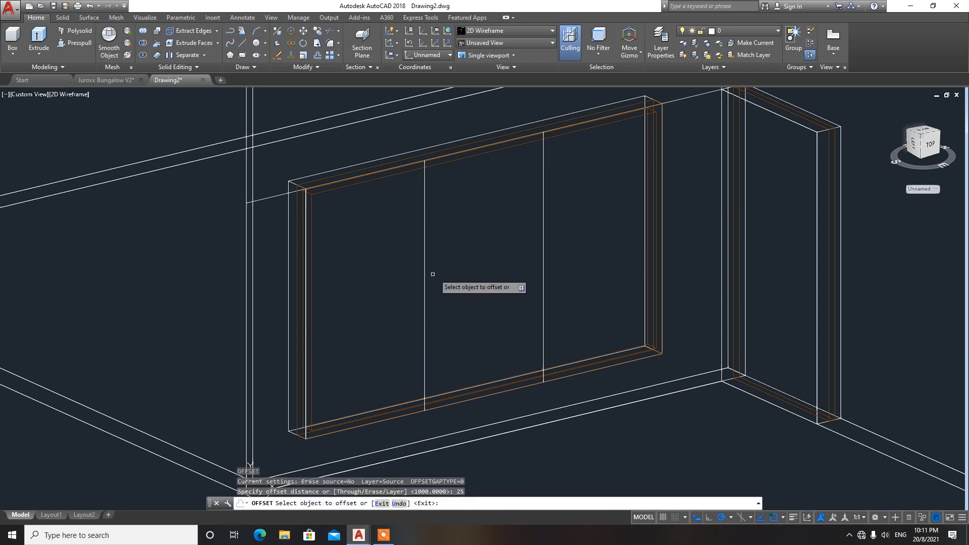
click(426, 281)
click(472, 270)
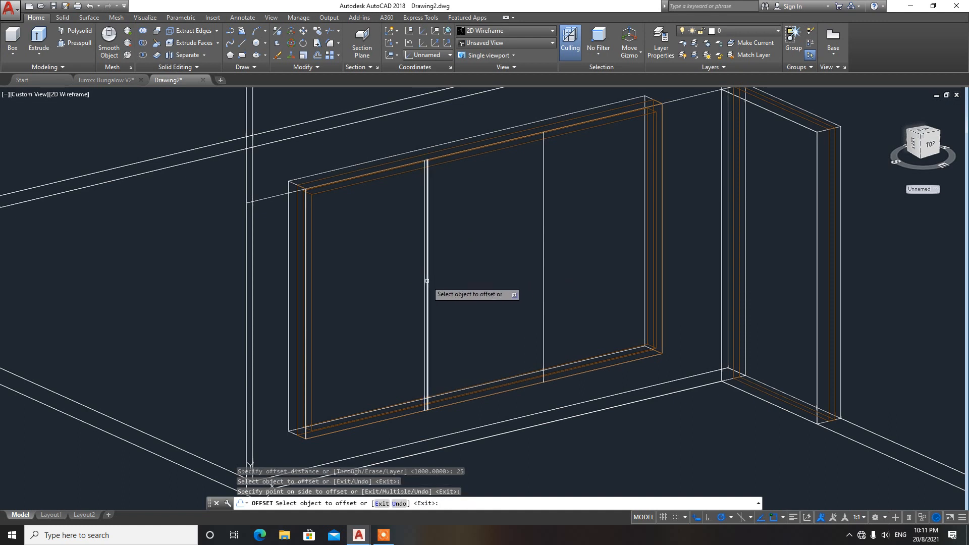
click(424, 281)
click(386, 281)
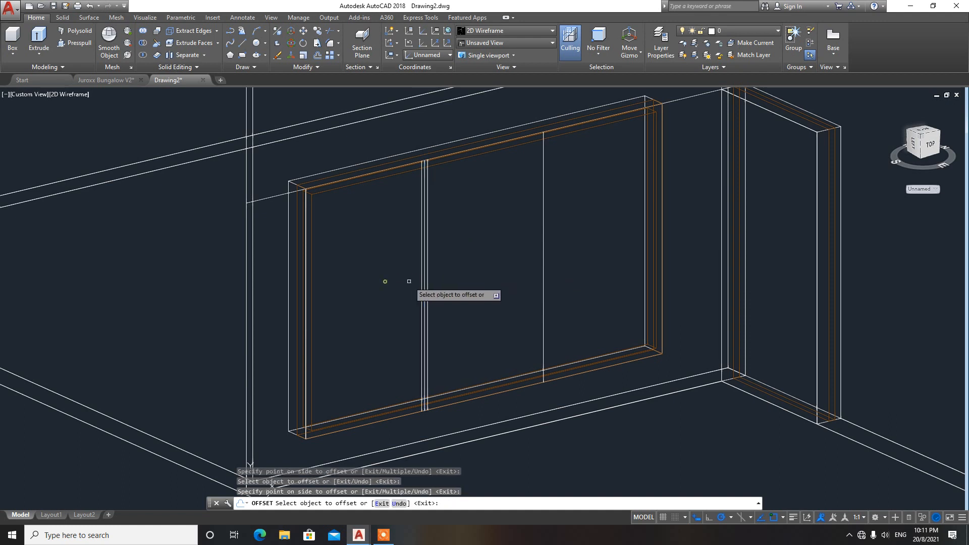
click(543, 244)
click(572, 235)
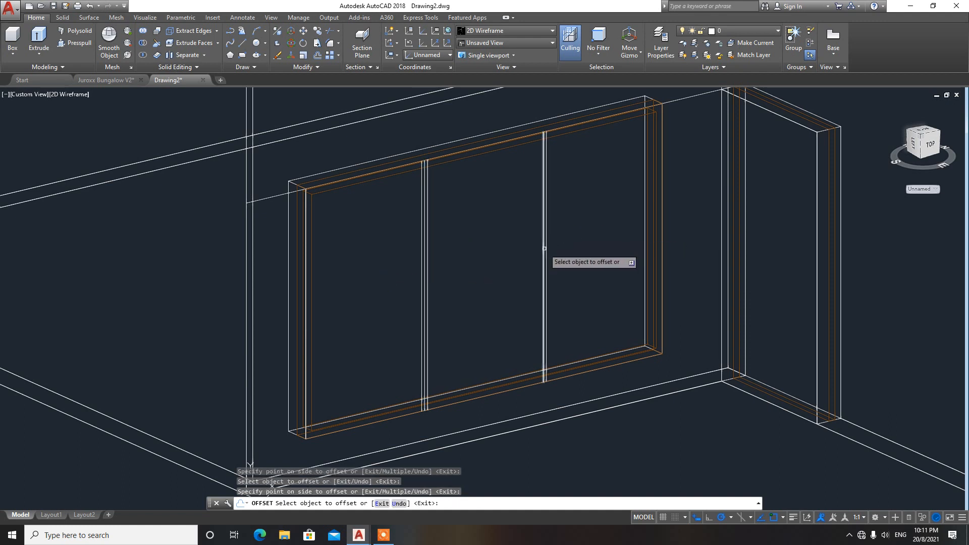
key(Escape)
key(Escape)
key(Escape)
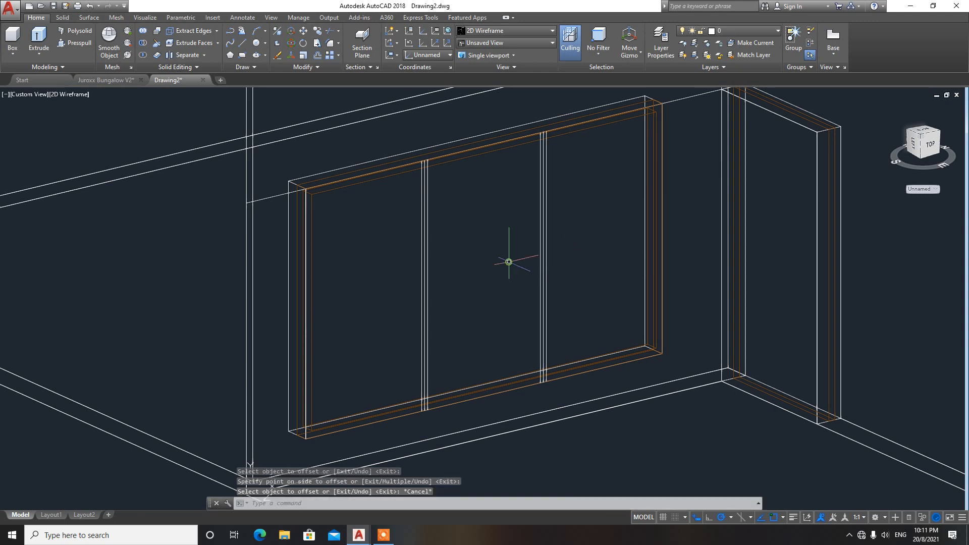
Delete the middle line of each of the two three-line groups inside the window
scroll(426, 213, up, 2)
click(424, 215)
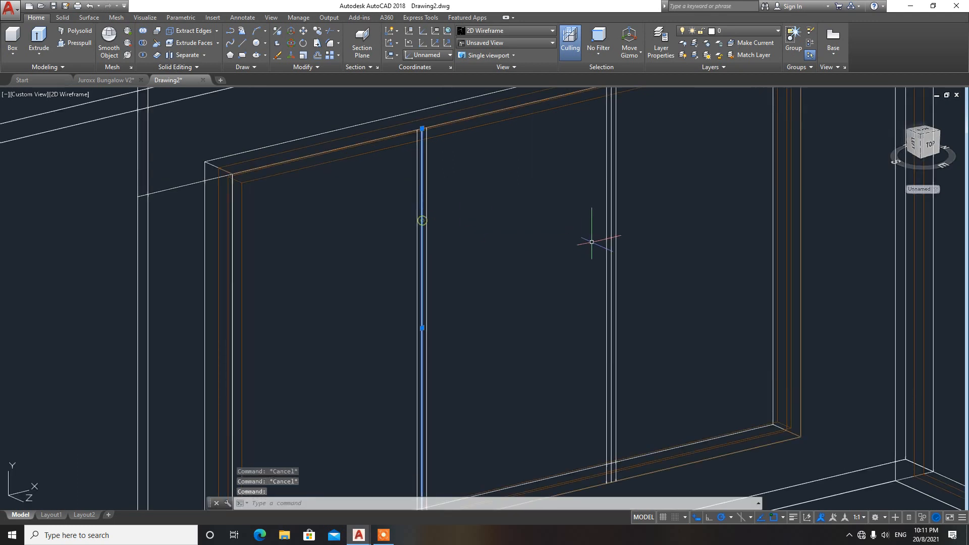
click(611, 231)
key(Delete)
scroll(549, 243, down, 2)
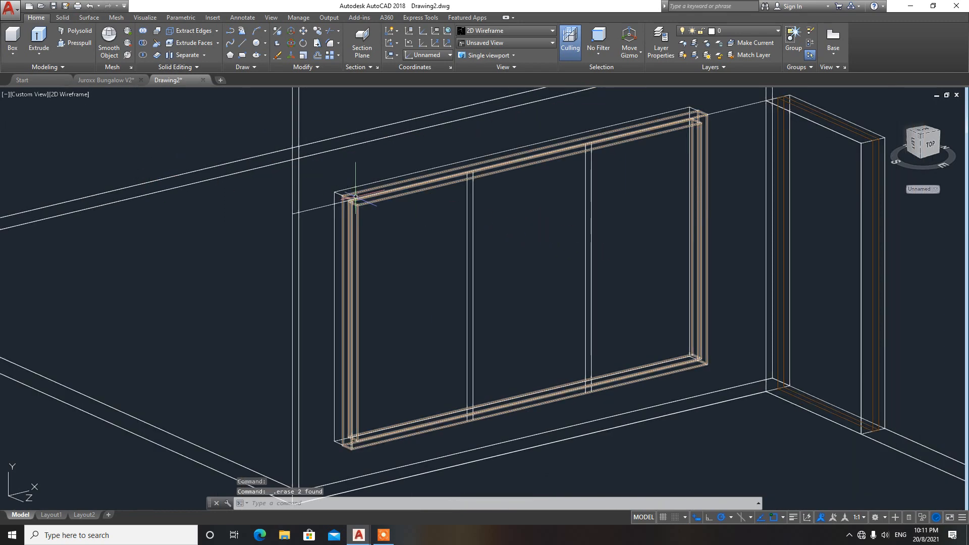
Draw a rectangle between the first pair of division lines, from the upper corner to the opposite lower corner
text(REC)
key(Return)
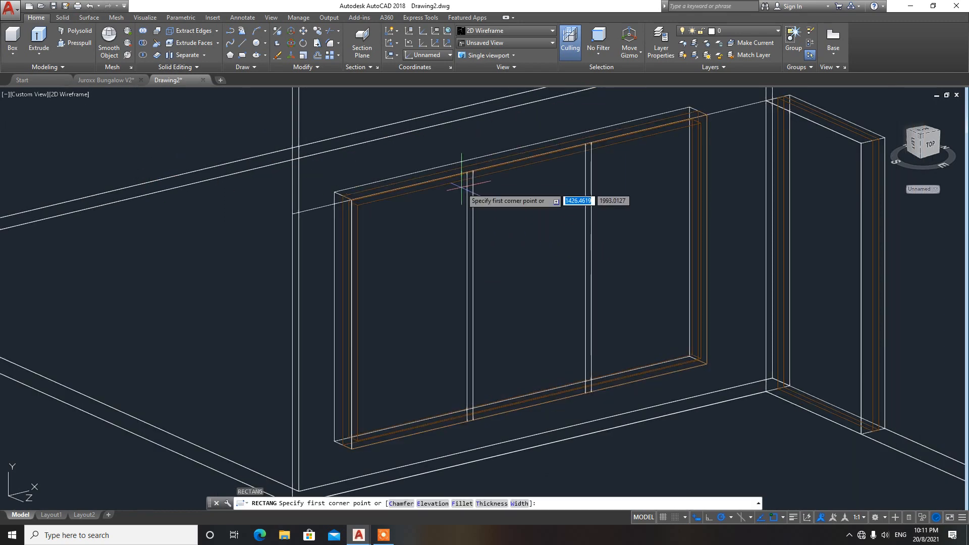
scroll(470, 189, up, 2)
click(465, 163)
scroll(509, 313, up, 2)
middle_drag(499, 437, 488, 370)
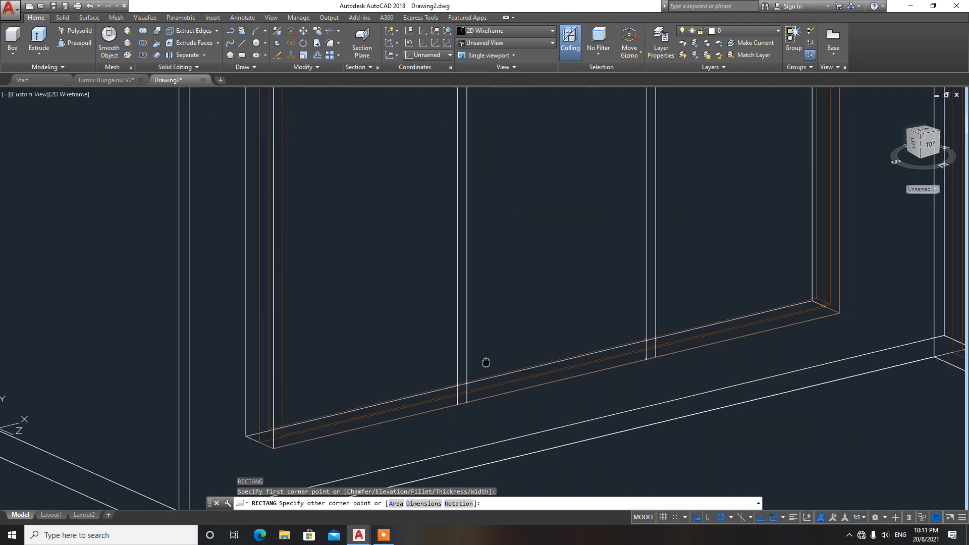
click(467, 402)
scroll(523, 365, down, 3)
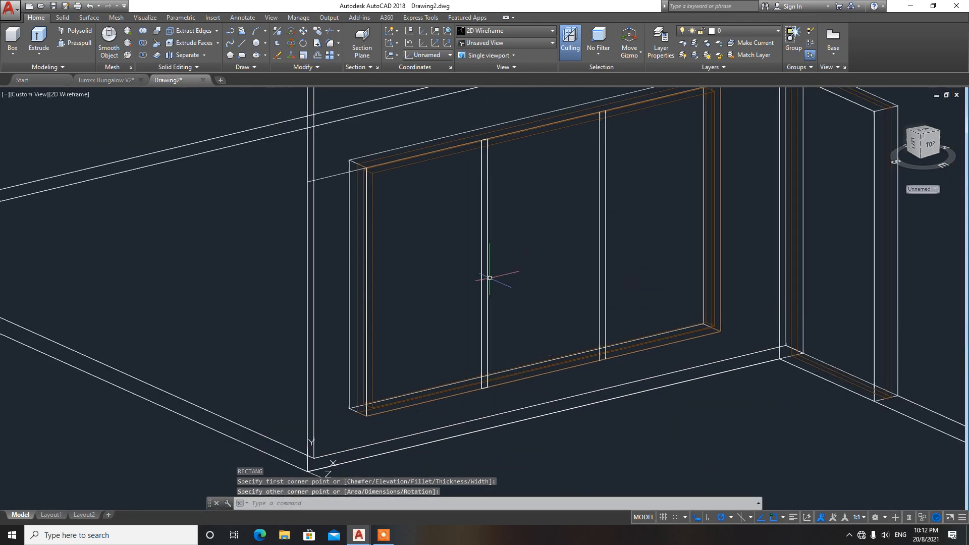
click(488, 256)
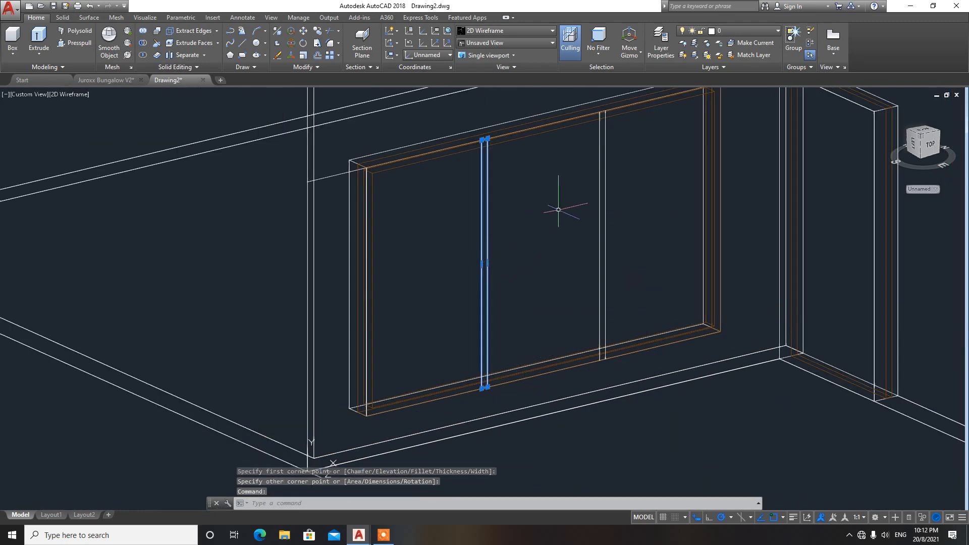
key(Escape)
Draw a matching full-height rectangle between the second pair of division lines, nearer the door
text(rec)
key(Return)
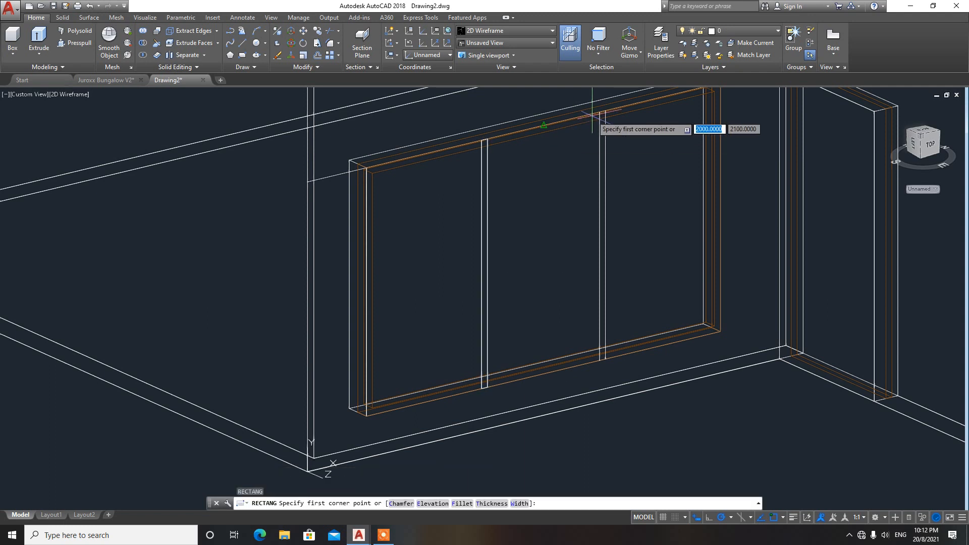
click(601, 112)
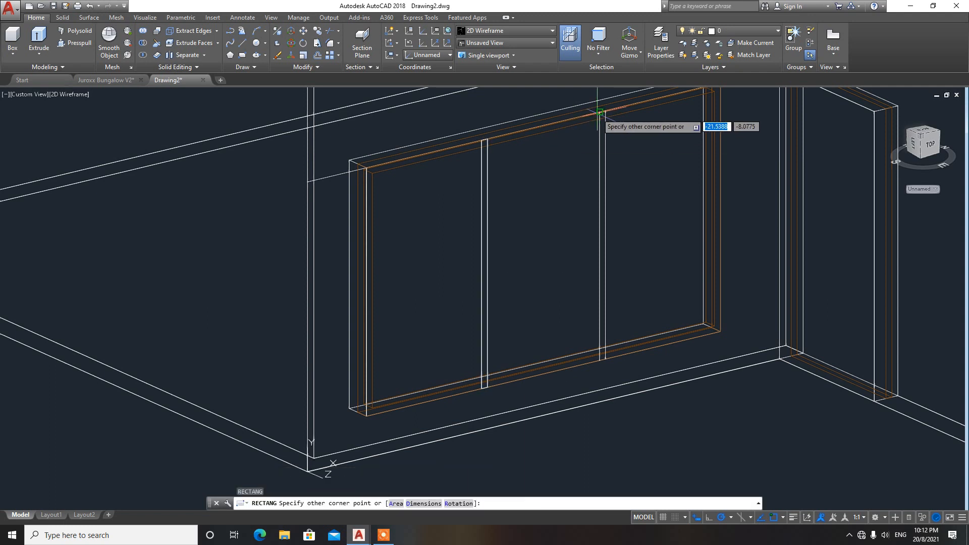
click(606, 359)
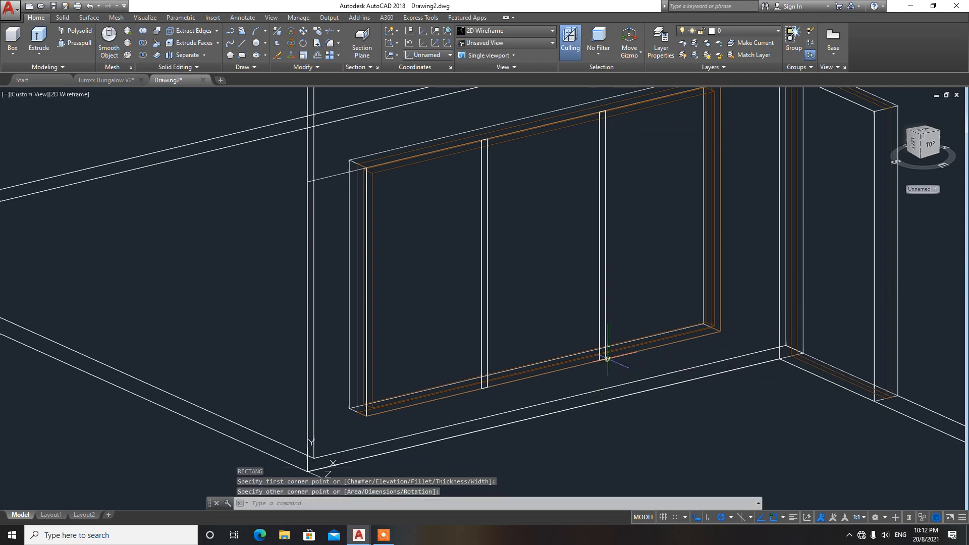
click(487, 303)
key(Escape)
key(Escape)
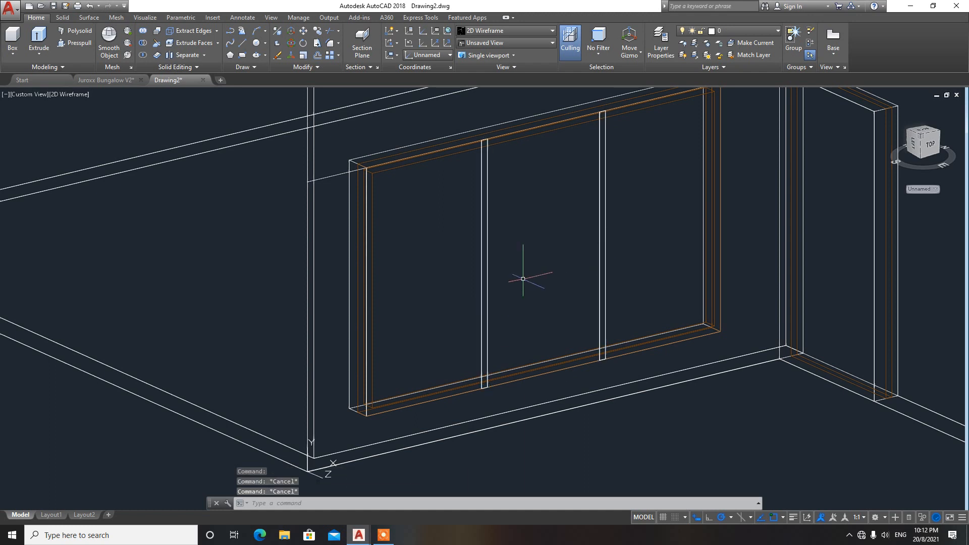
Extrude both narrow mullion rectangles 100 into the window opening and display the model in the Conceptual visual style
text(EXT)
key(Return)
click(485, 298)
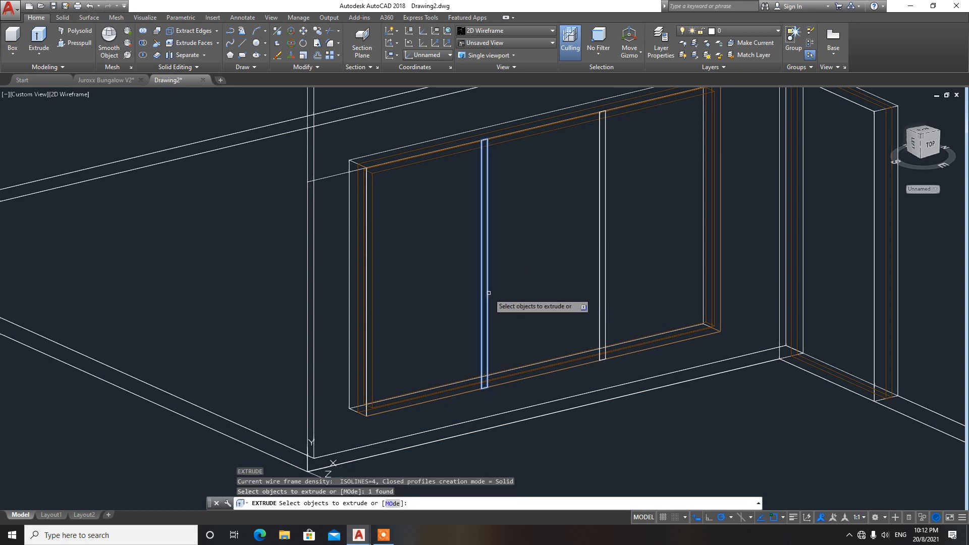
click(599, 283)
key(Return)
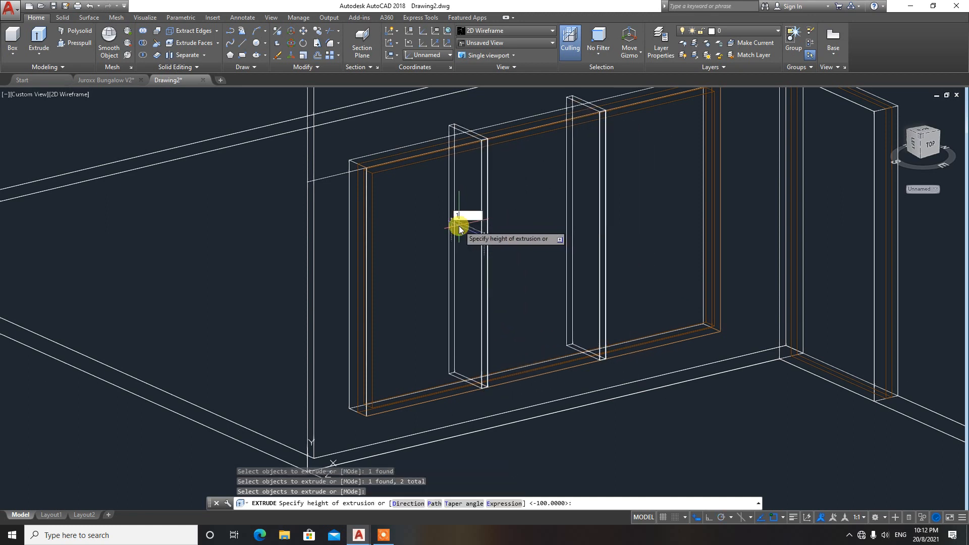
text(100)
key(Return)
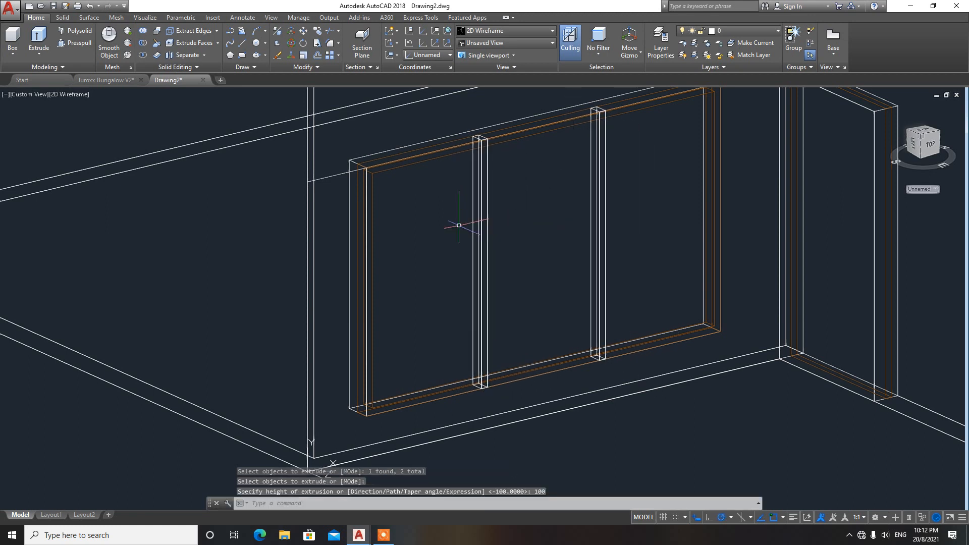
click(499, 34)
click(515, 44)
click(482, 218)
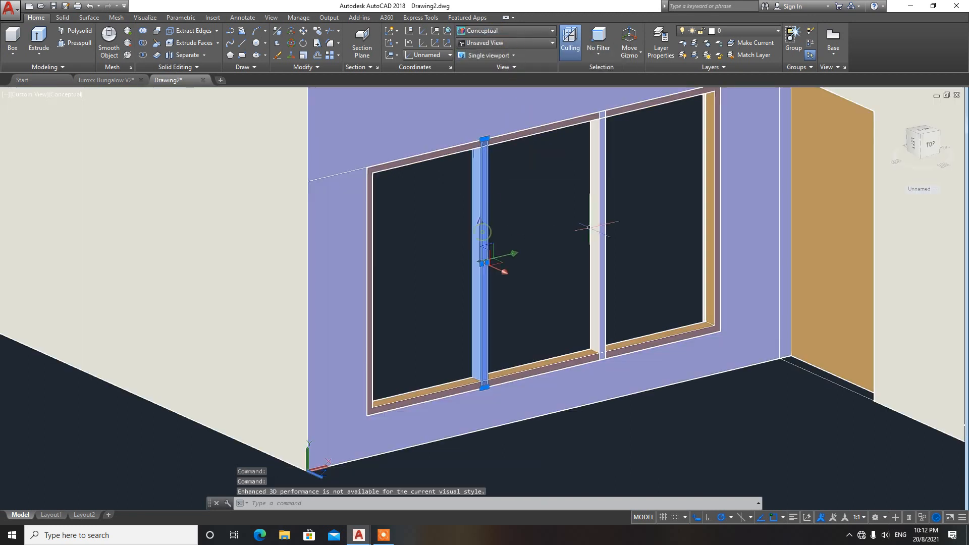
click(596, 228)
right_click(539, 227)
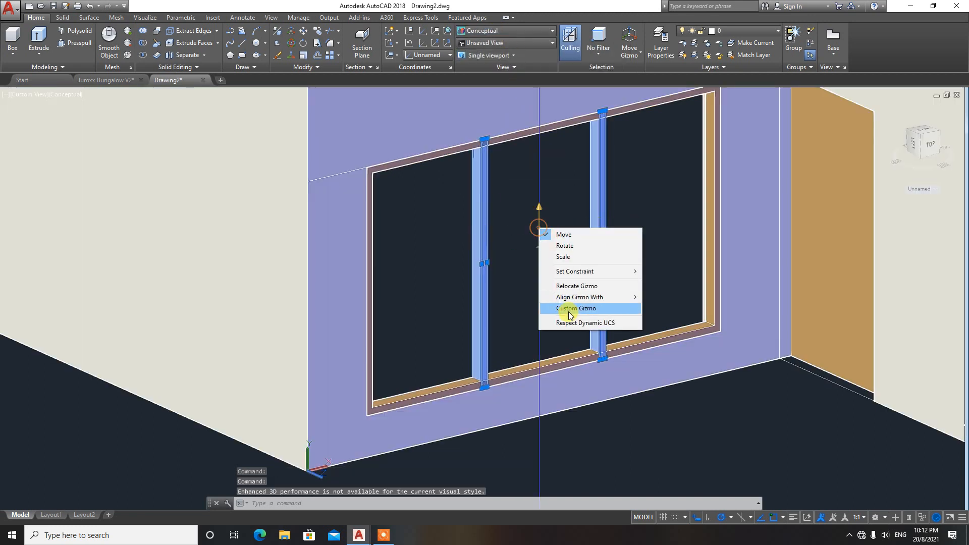
right_click(521, 258)
click(498, 294)
key(Escape)
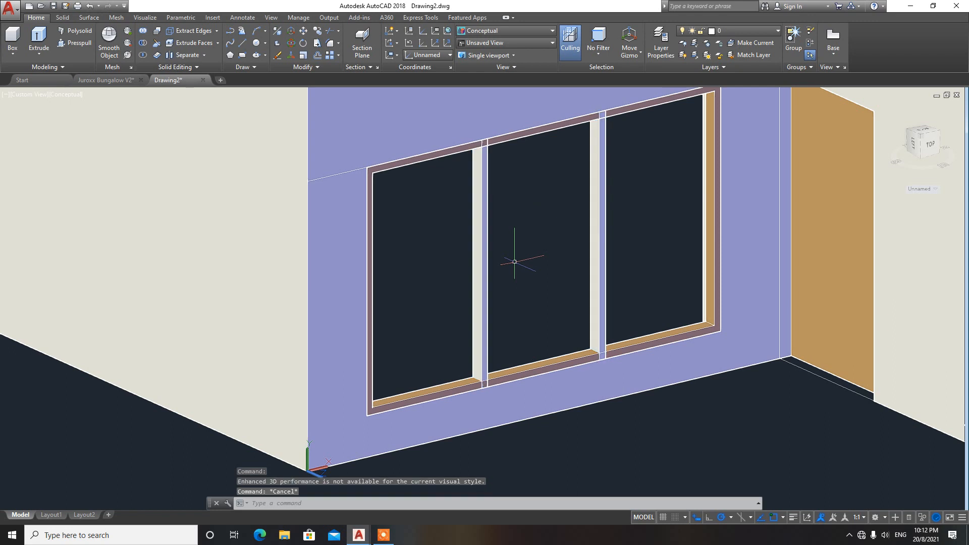
Set the color of both window mullions to Color 34 in their properties
click(484, 268)
click(600, 267)
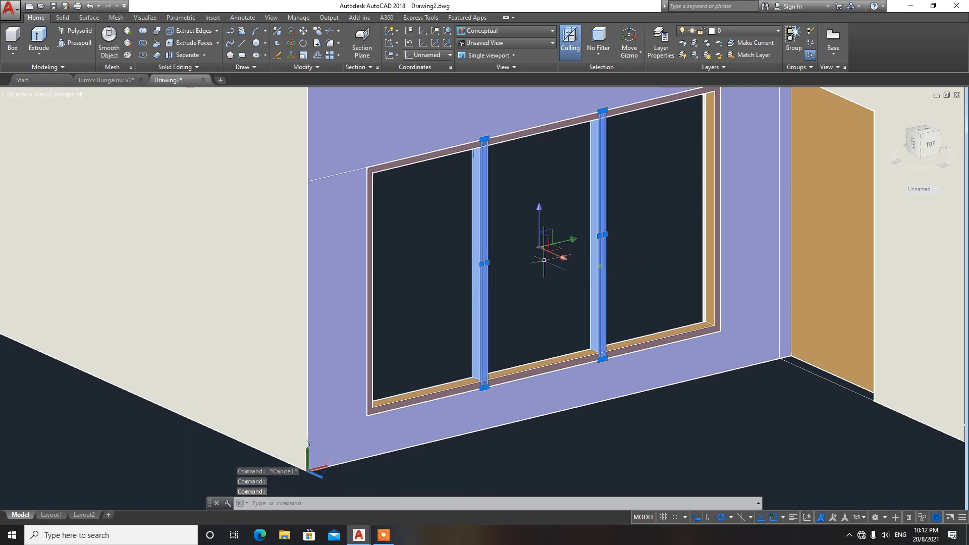
right_click(521, 305)
click(541, 288)
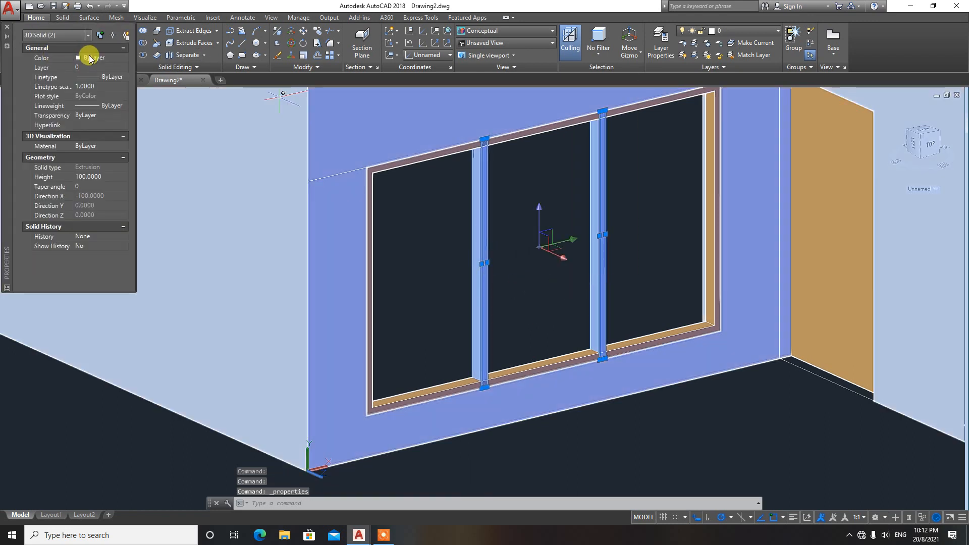
click(90, 58)
click(97, 146)
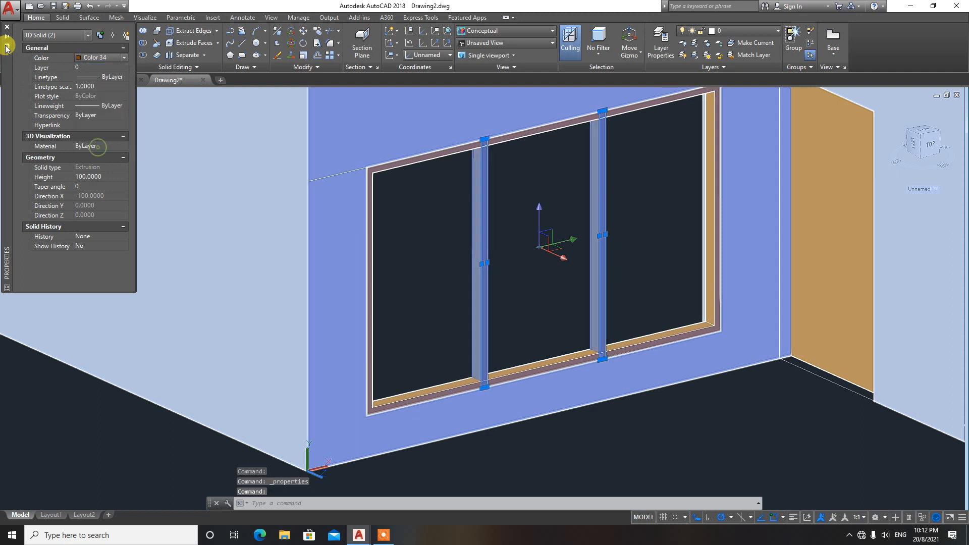
click(7, 27)
key(Escape)
key(Escape)
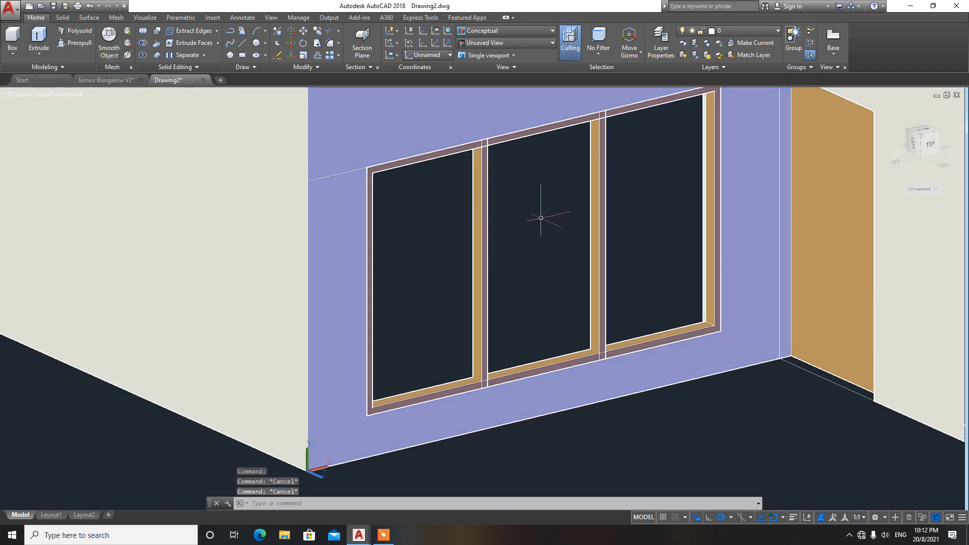
Union the window frame, its two mullions and the remaining frame pieces into one solid
text(UNI)
key(Return)
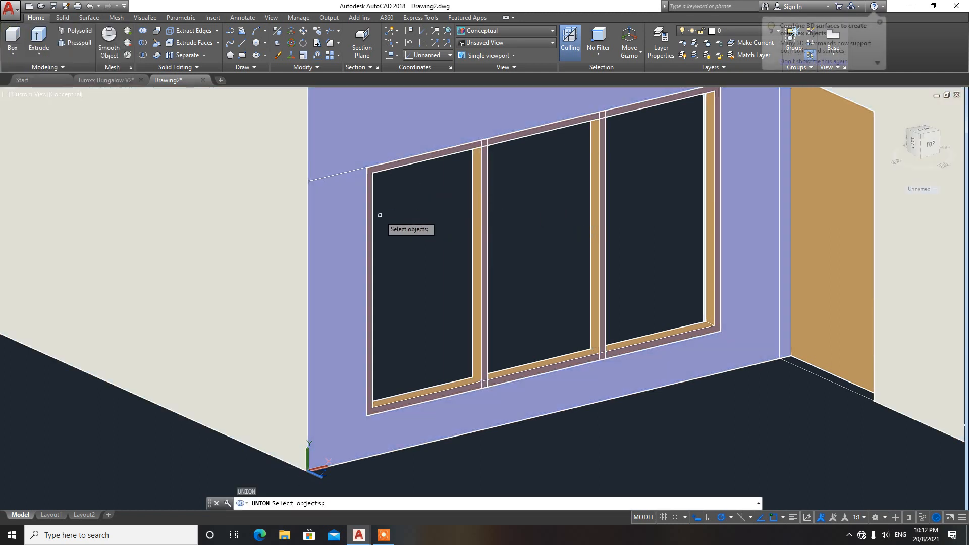
click(369, 236)
click(483, 242)
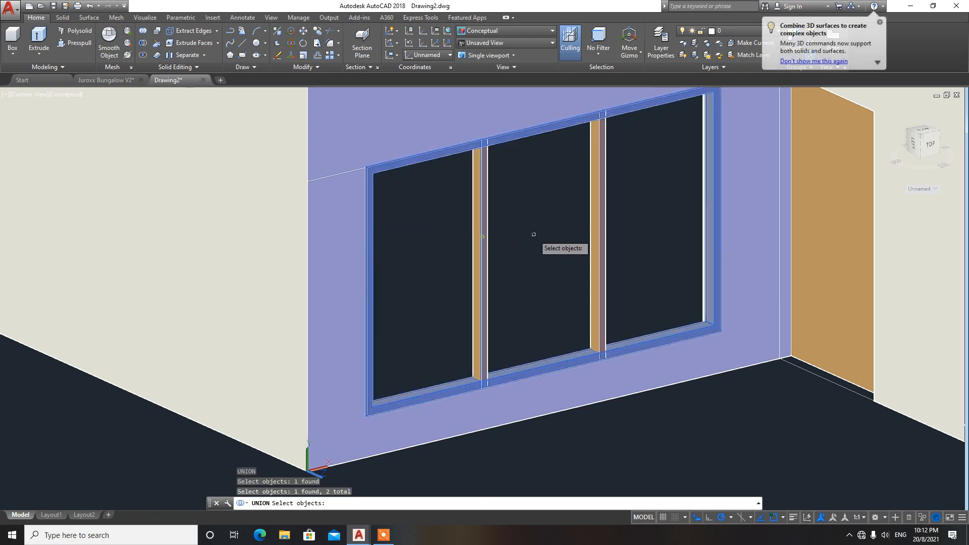
click(600, 227)
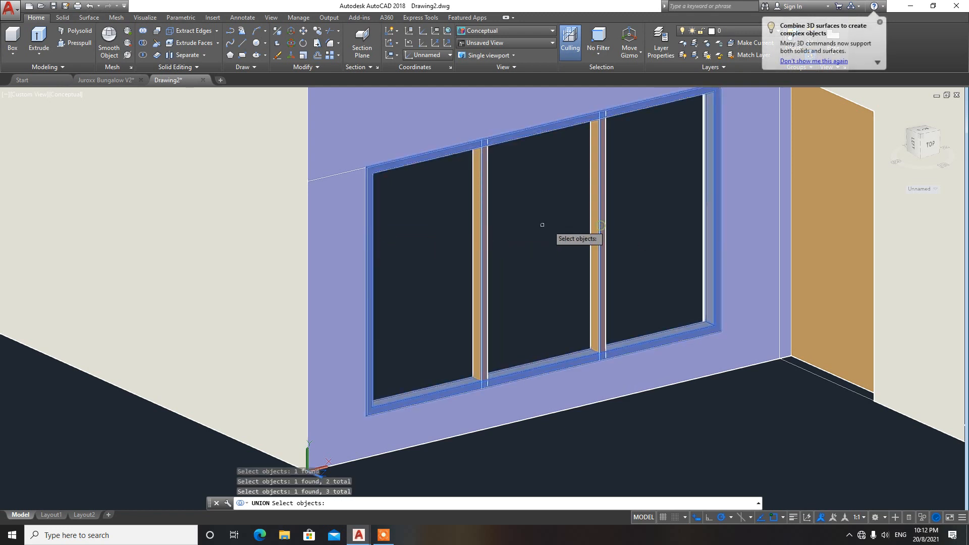
click(486, 211)
click(596, 214)
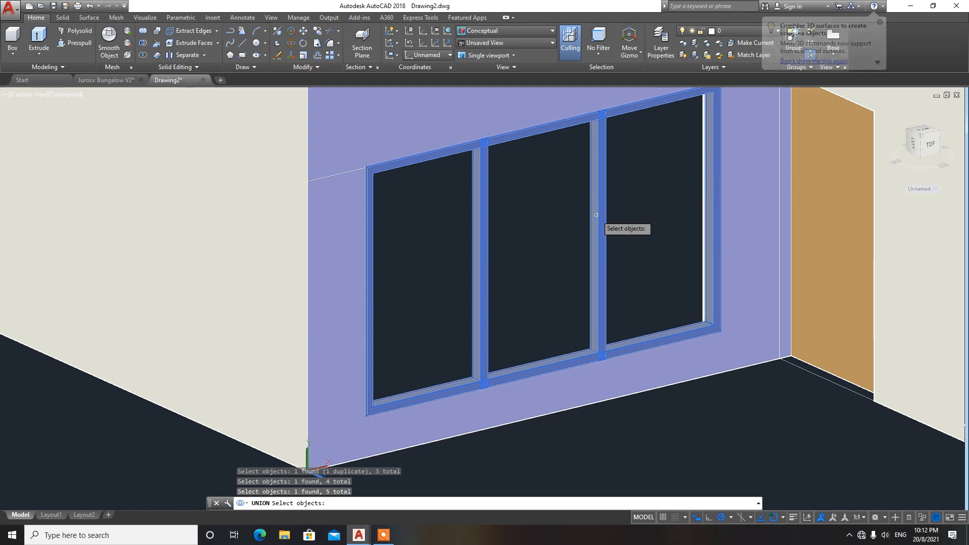
key(Return)
scroll(511, 182, down, 2)
scroll(510, 163, up, 2)
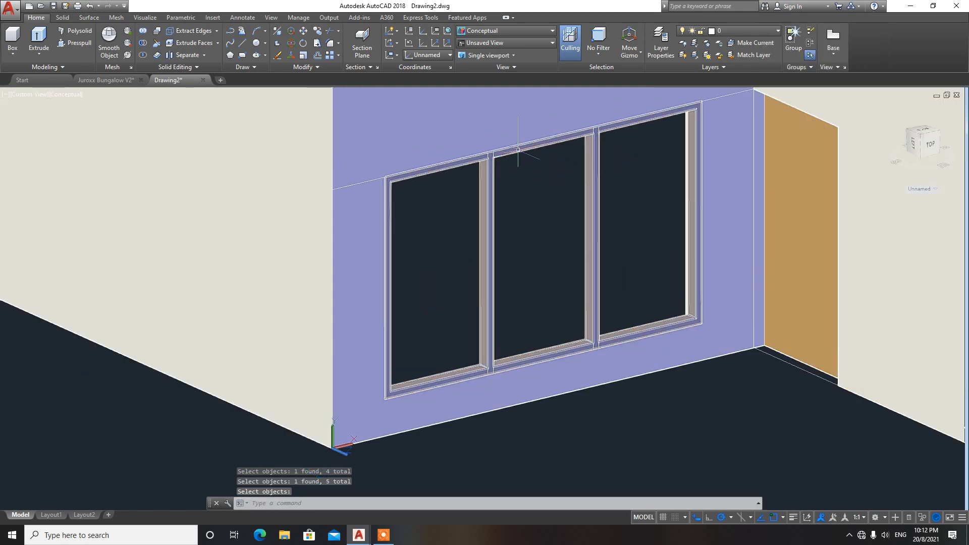
scroll(518, 150, up, 1)
scroll(518, 162, down, 2)
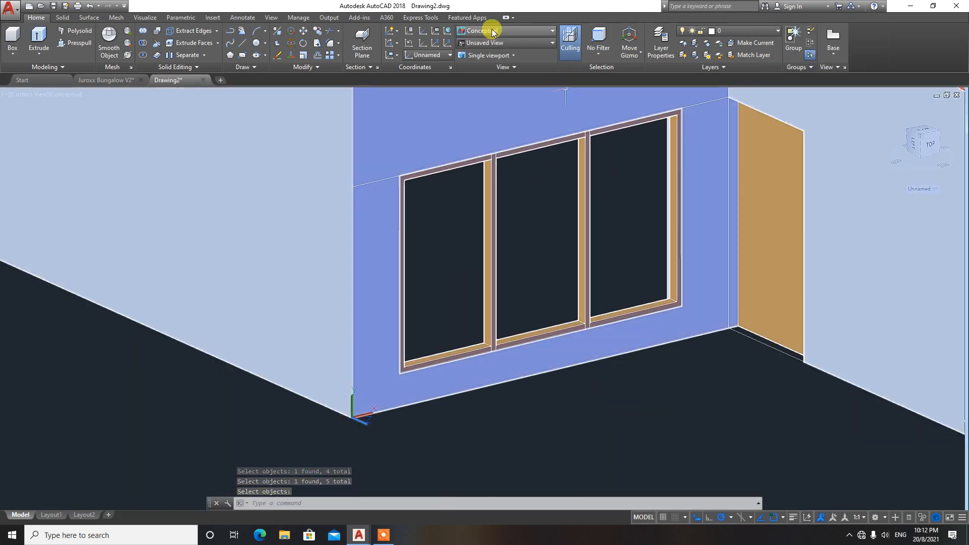
Display the model in the 2D Wireframe visual style and delete the leftover vertical division lines along the window mullions
click(494, 33)
click(478, 44)
scroll(496, 166, up, 3)
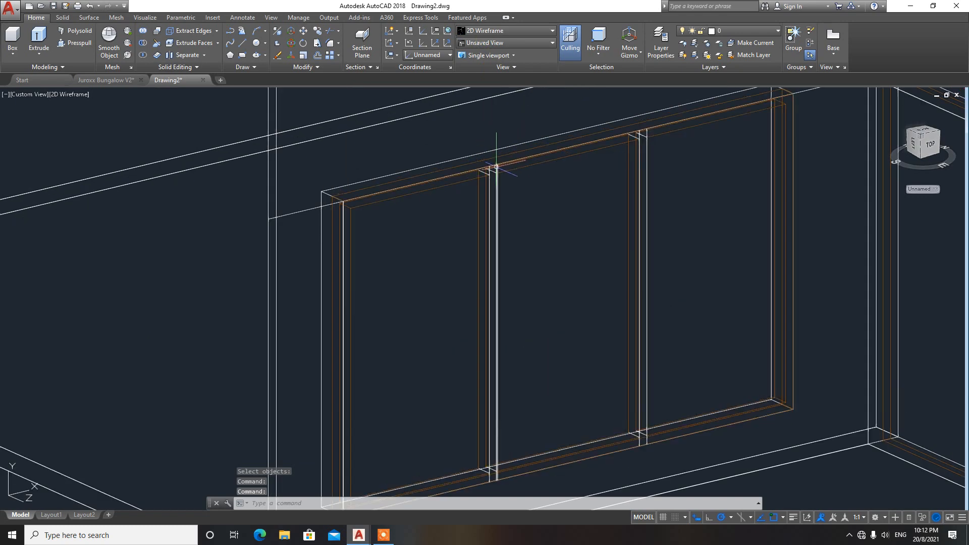
key(Escape)
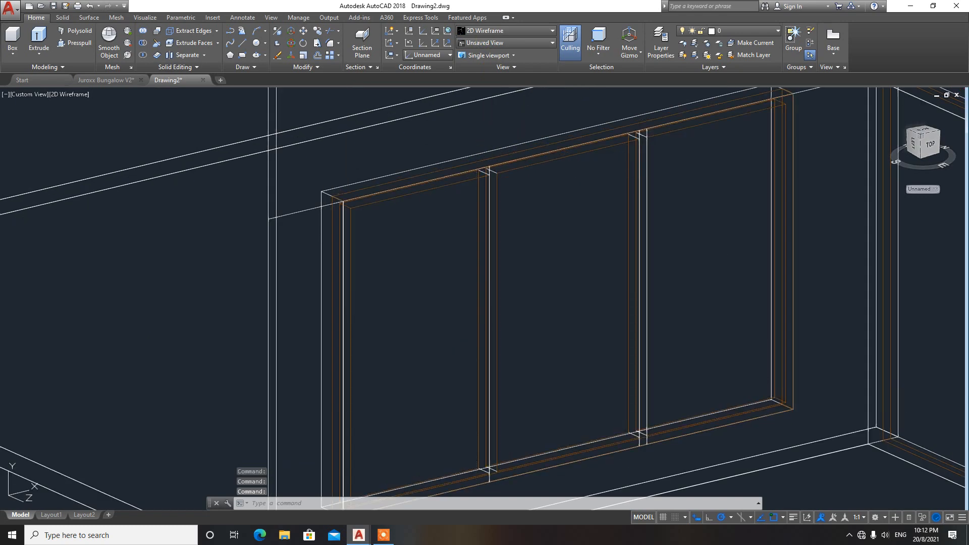
scroll(487, 172, up, 2)
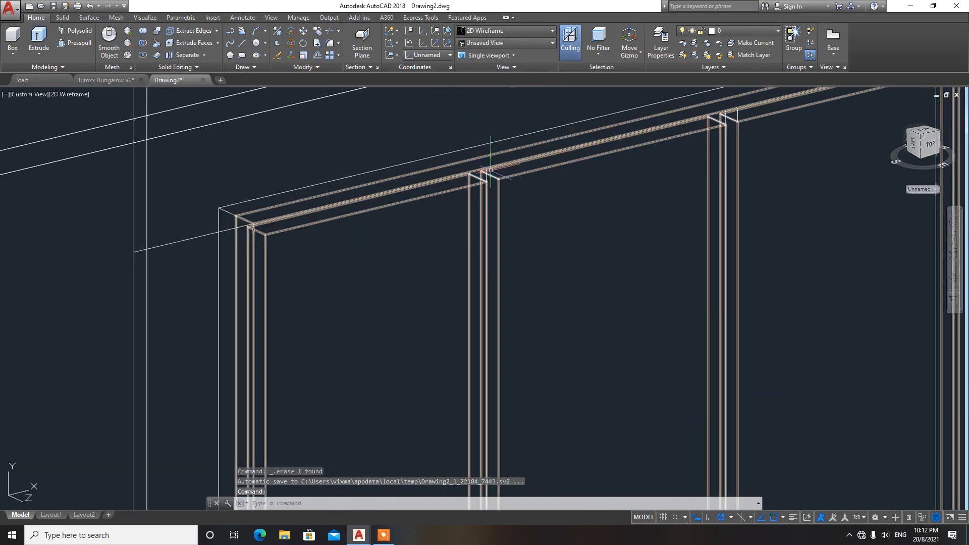
click(486, 174)
key(Delete)
scroll(674, 163, down, 2)
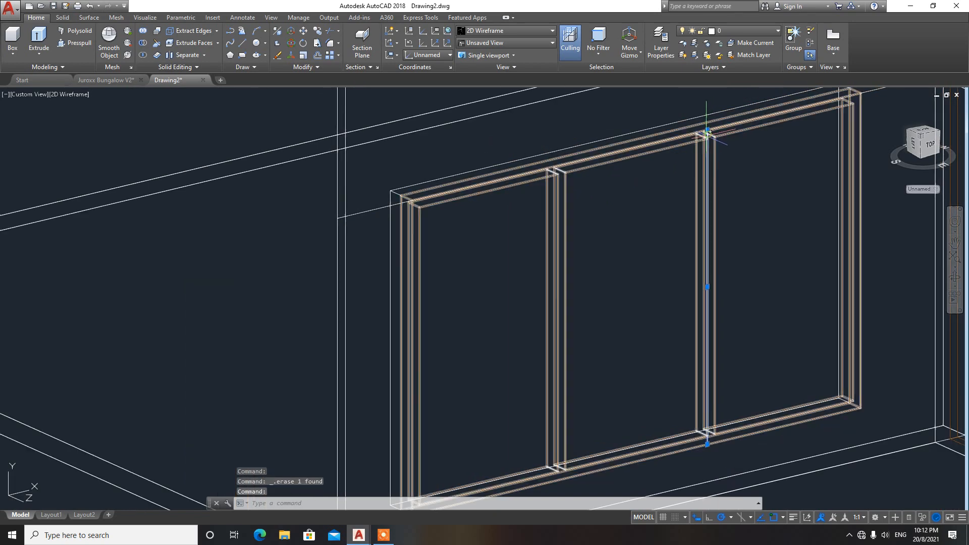
scroll(697, 206, down, 3)
scroll(628, 320, up, 5)
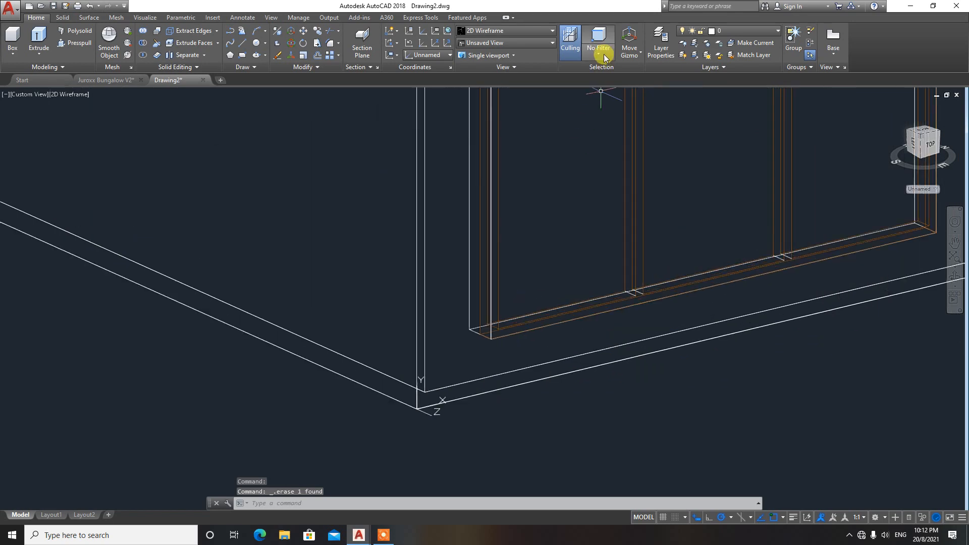
Set the visual style back to Conceptual for working at the window's lower corner
click(496, 34)
click(525, 52)
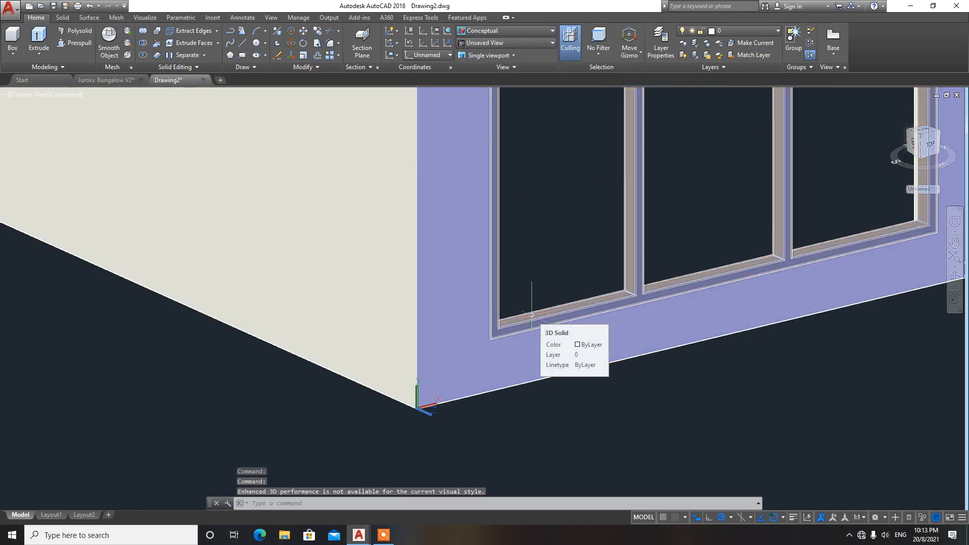
scroll(531, 315, up, 3)
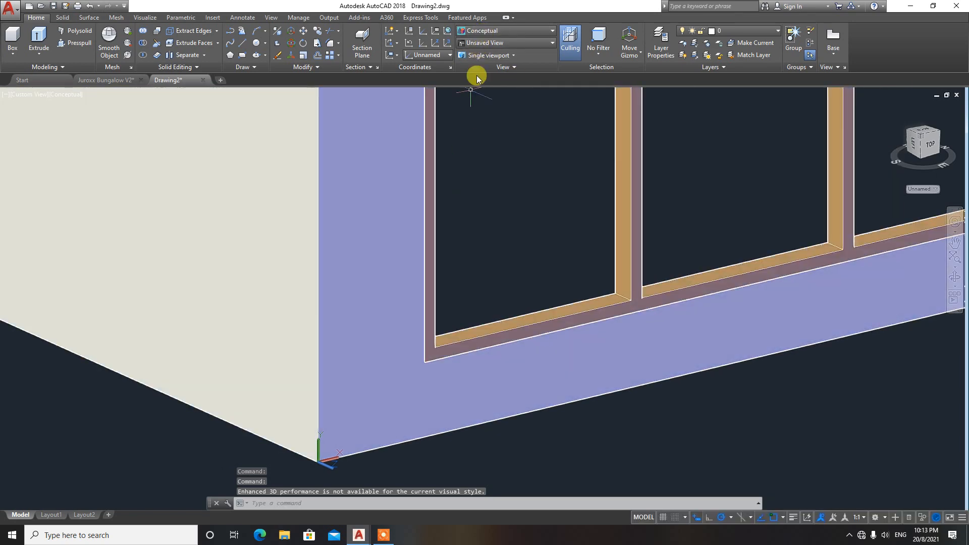
click(488, 37)
click(470, 46)
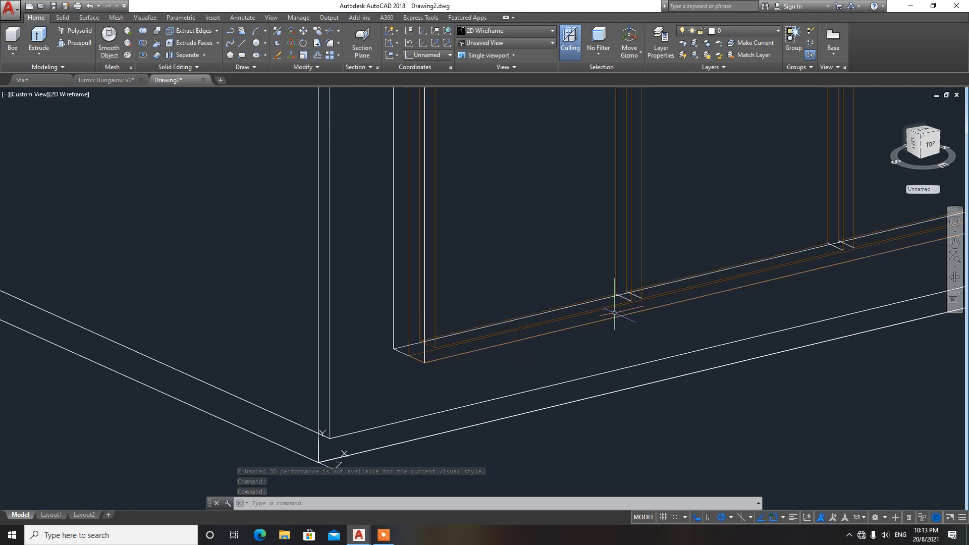
click(491, 31)
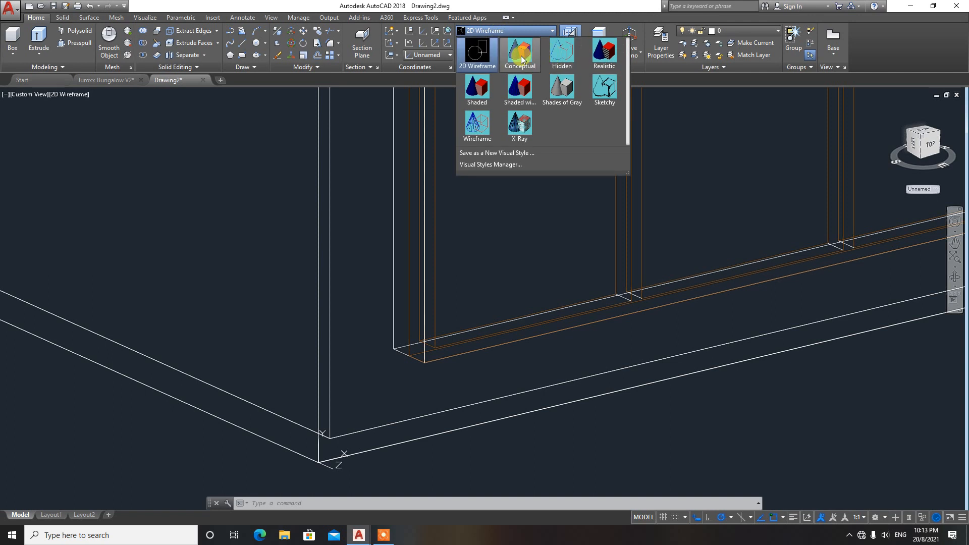
click(521, 45)
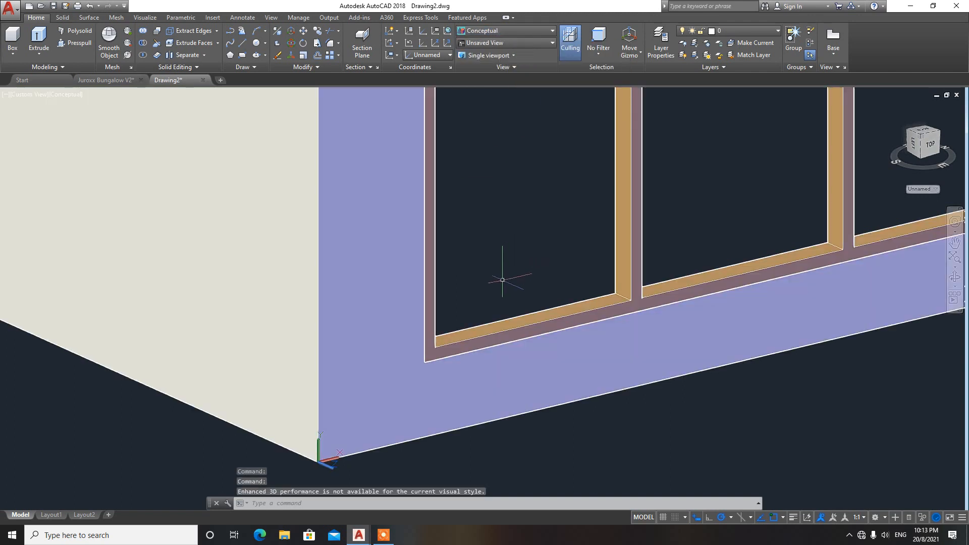
Draw a line along the frame's lower inner edge in the pane farthest from the door, from frame corner to mullion
text(l)
key(Return)
click(435, 348)
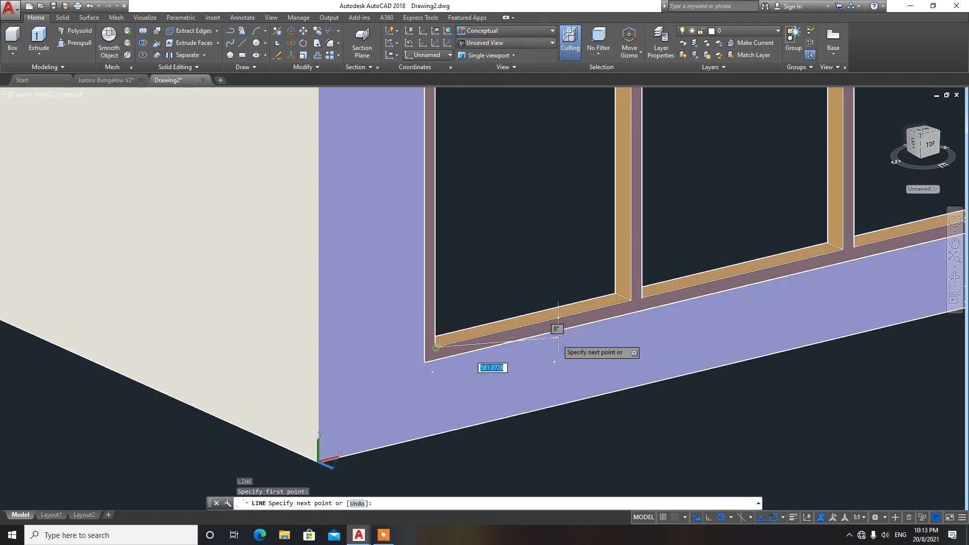
click(632, 299)
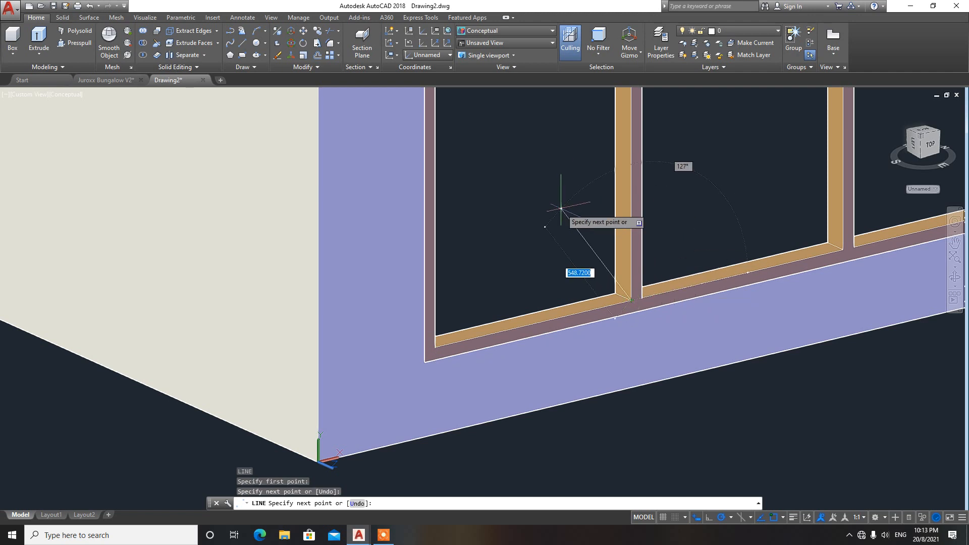
key(Return)
Draw matching lines along the lower inner edges of the middle pane and the pane nearest the door
key(Return)
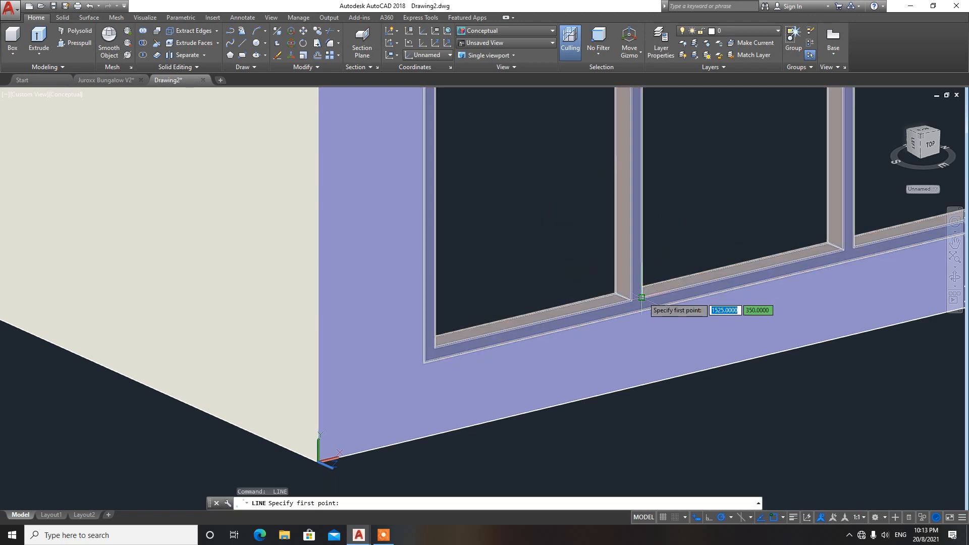
click(642, 298)
click(841, 250)
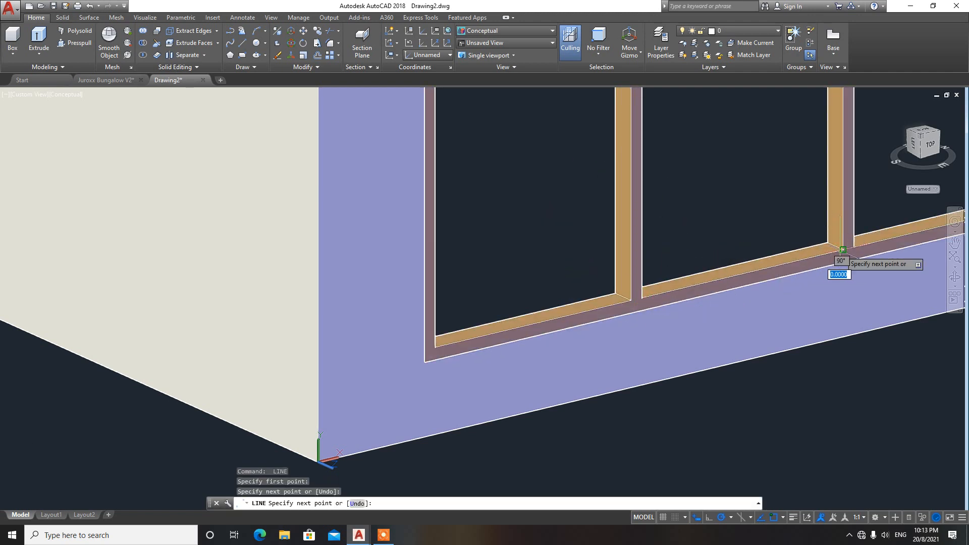
key(Return)
middle_drag(818, 252, 557, 261)
key(Return)
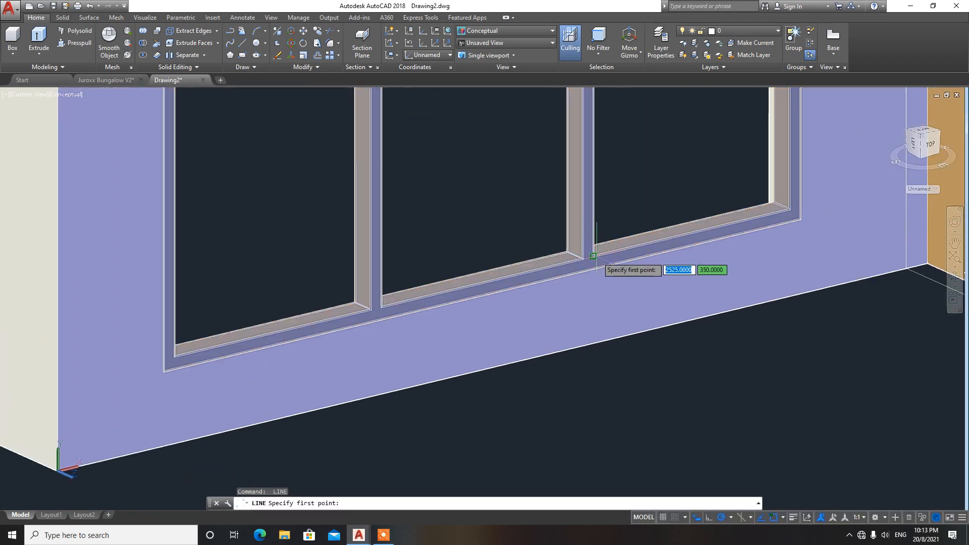
click(594, 256)
click(789, 220)
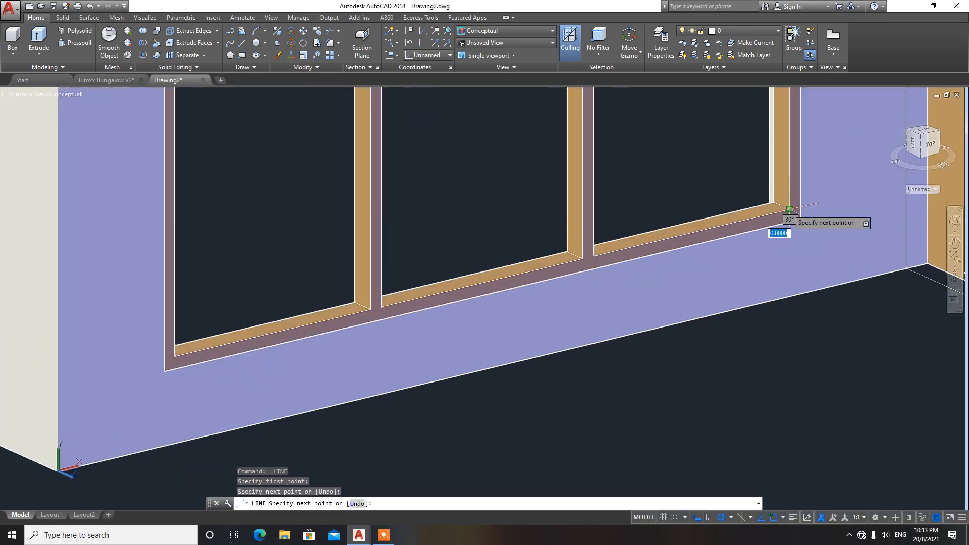
key(Return)
Display the model in the 2D Wireframe visual style and check the new lines along the window's bottom edge
click(505, 31)
click(478, 43)
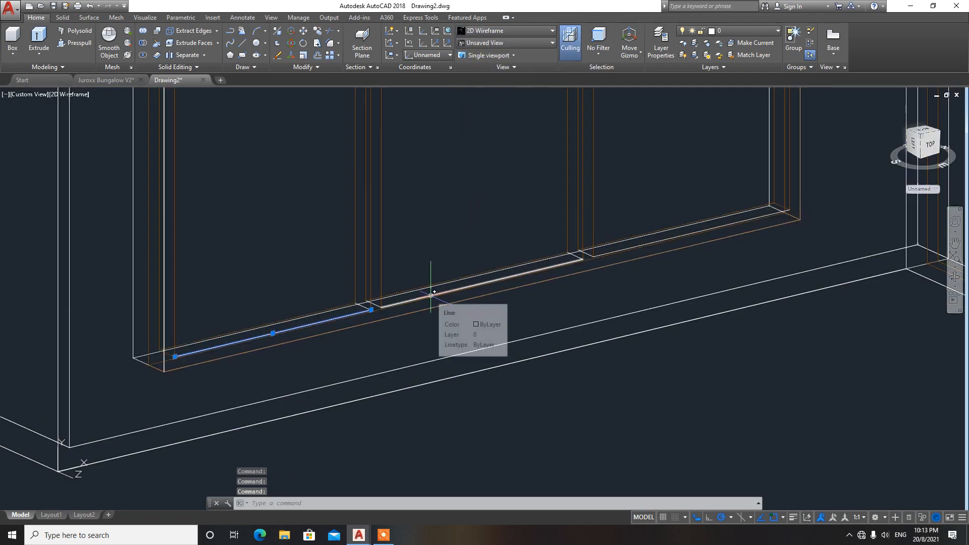
mouse_move(438, 284)
shift+middle_down()
mouse_move(411, 282)
mouse_move(433, 278)
shift+middle_up()
key(Escape)
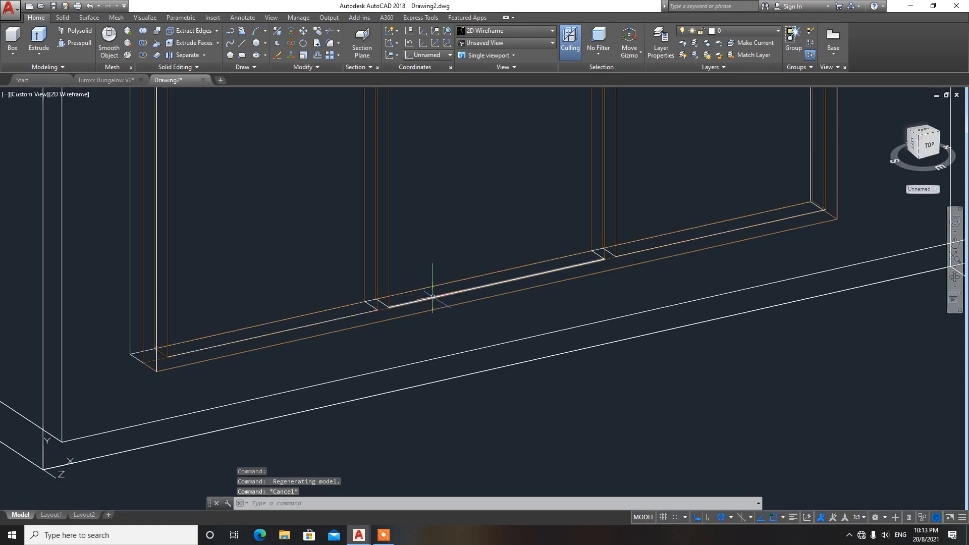
click(432, 297)
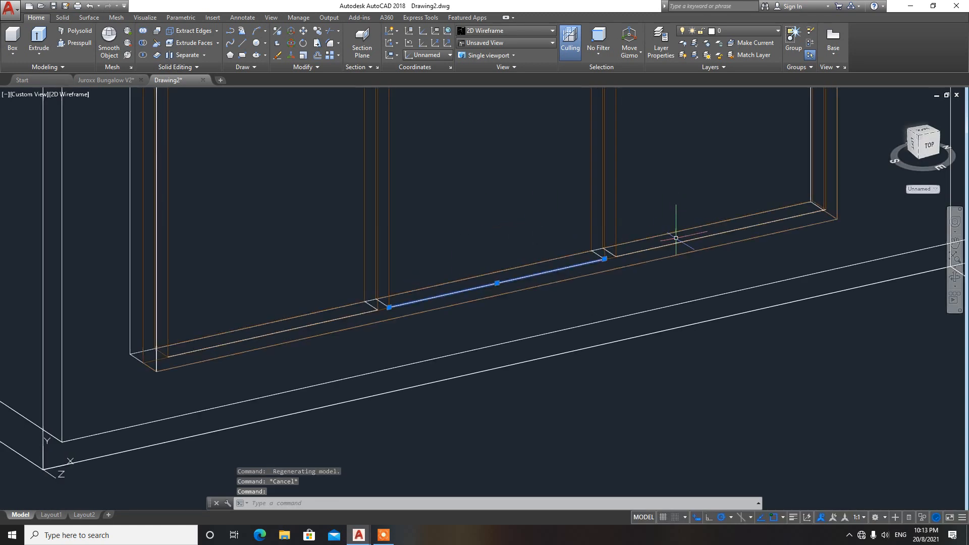
key(Escape)
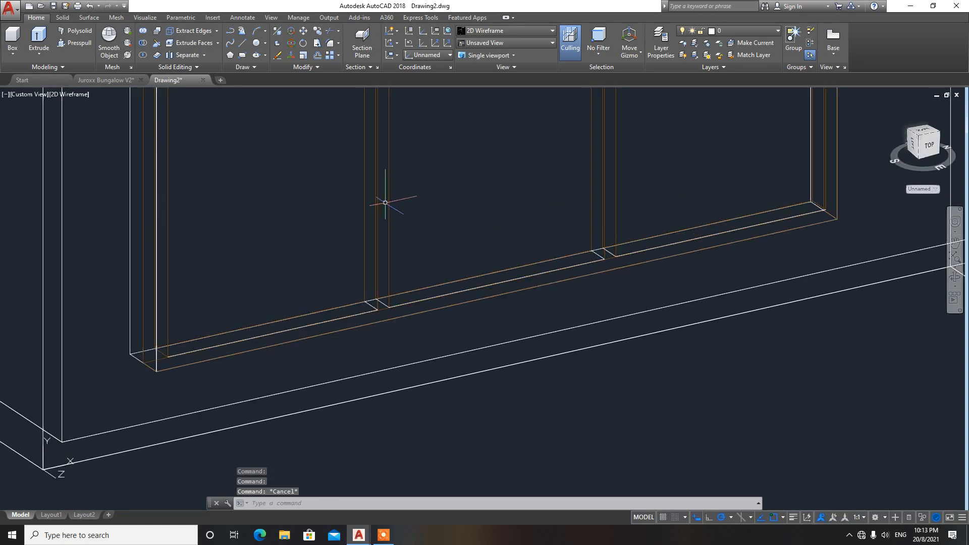
Offset the bottom line of each of the three window panes 500 upward
text(o)
key(Return)
text(500)
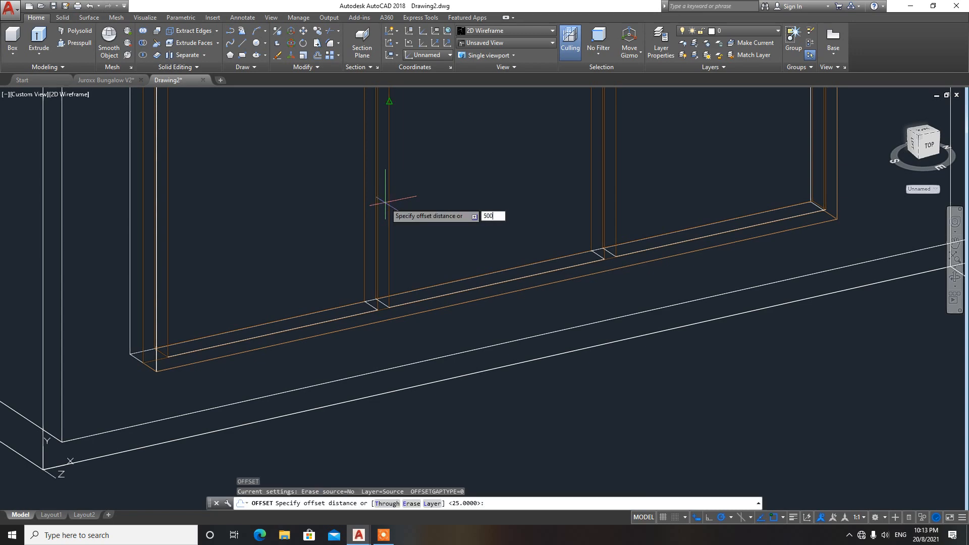
key(Return)
click(334, 322)
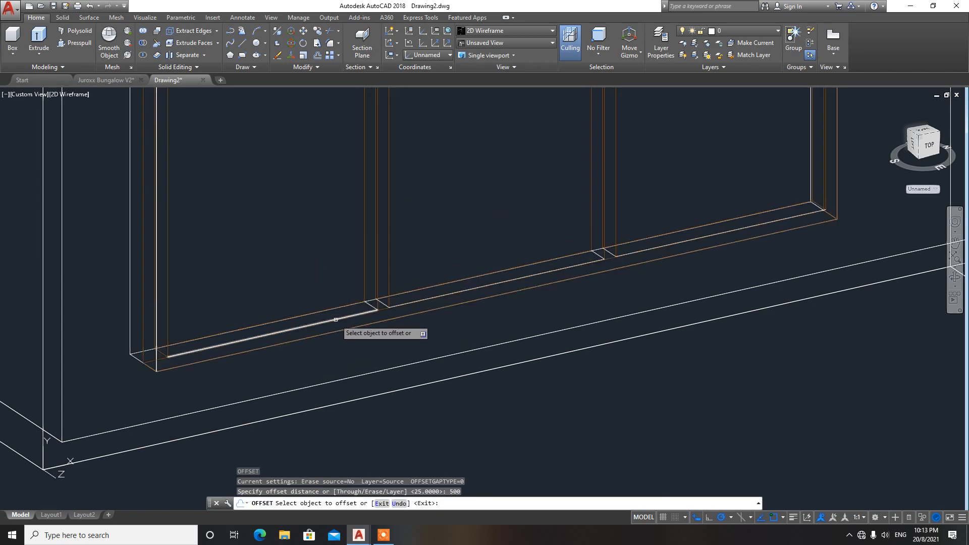
click(328, 158)
click(490, 286)
click(497, 186)
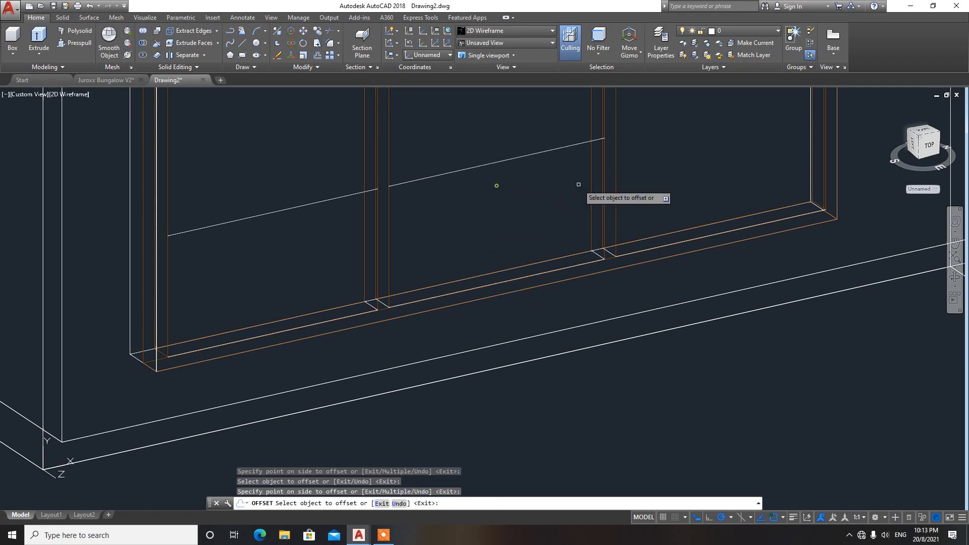
click(699, 236)
click(703, 174)
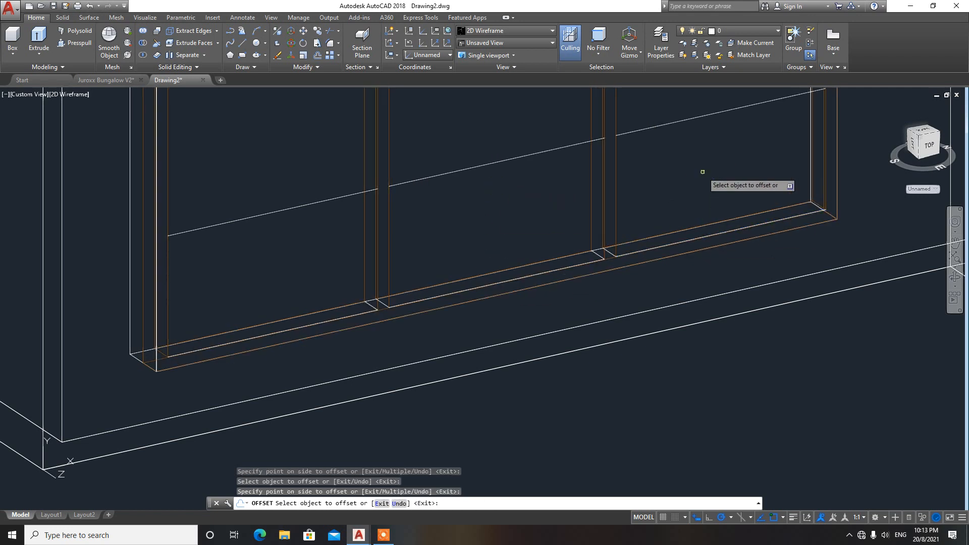
key(Escape)
key(Escape)
Offset the raised horizontal line in each of the three window panes 25 upward and 25 downward
key(Return)
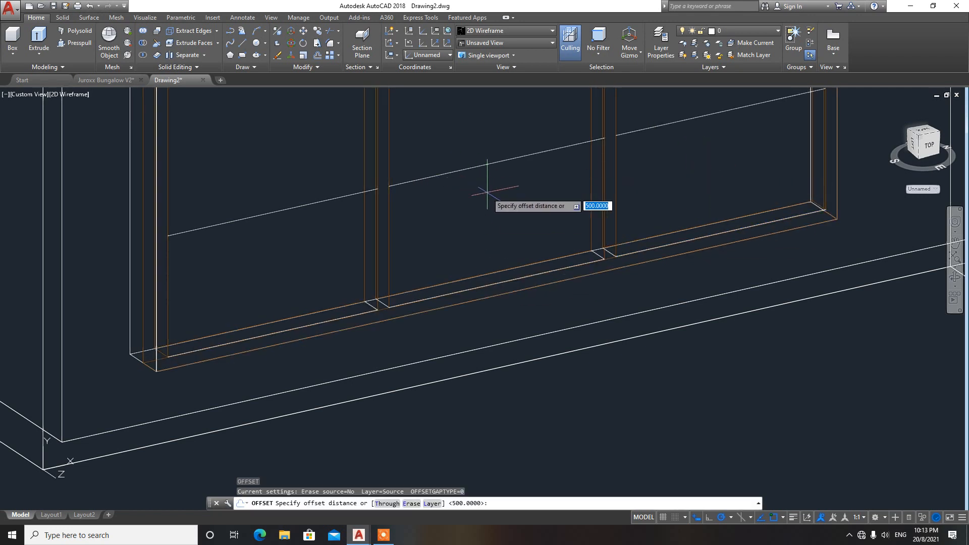
key(Return)
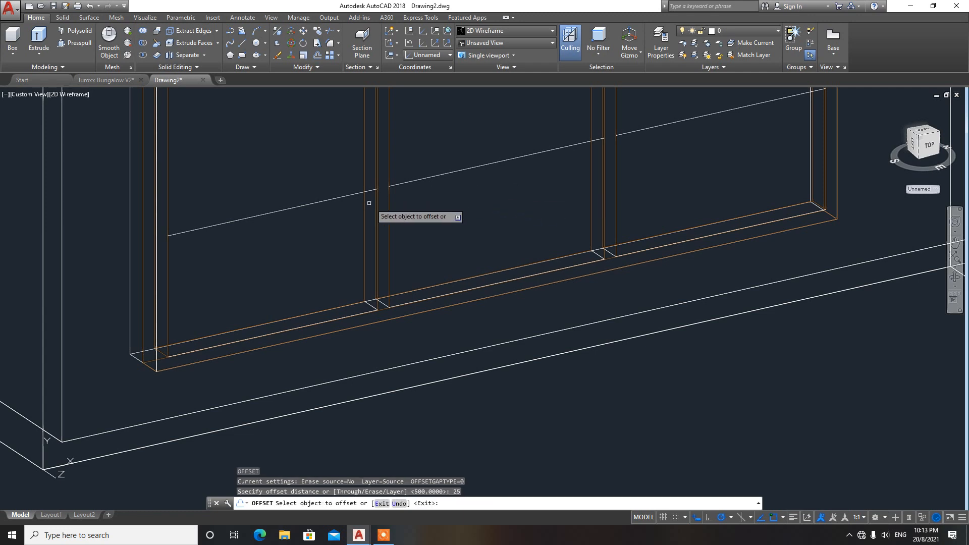
click(342, 197)
click(336, 118)
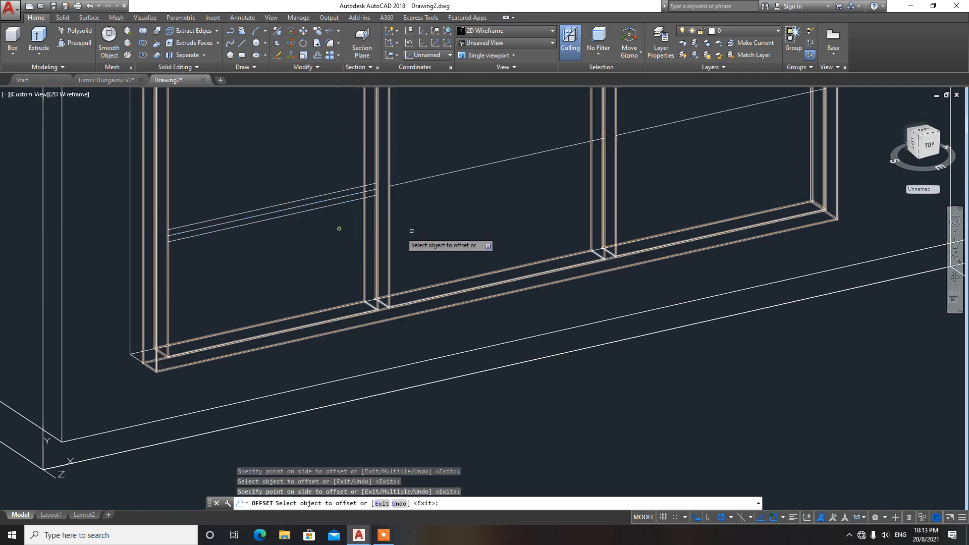
click(447, 173)
click(442, 122)
click(457, 174)
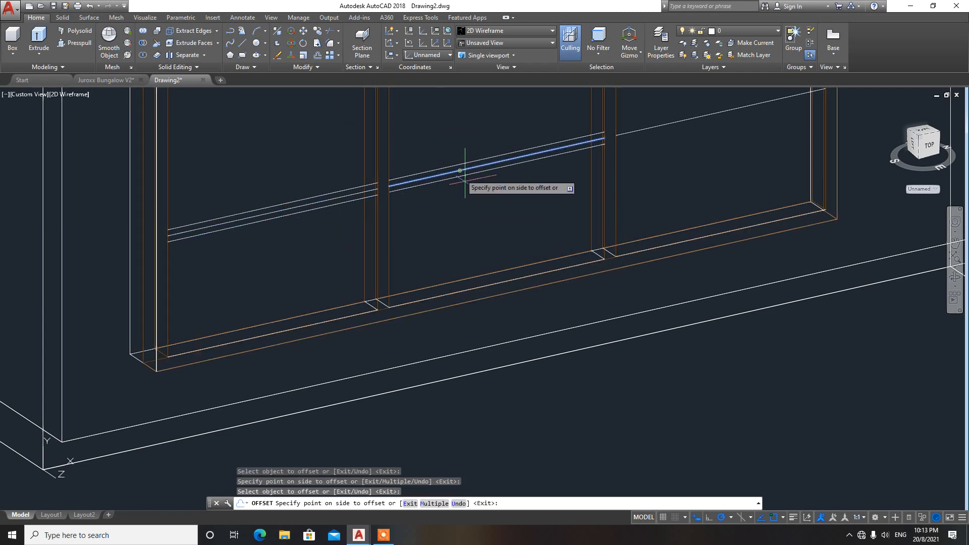
click(476, 207)
click(646, 129)
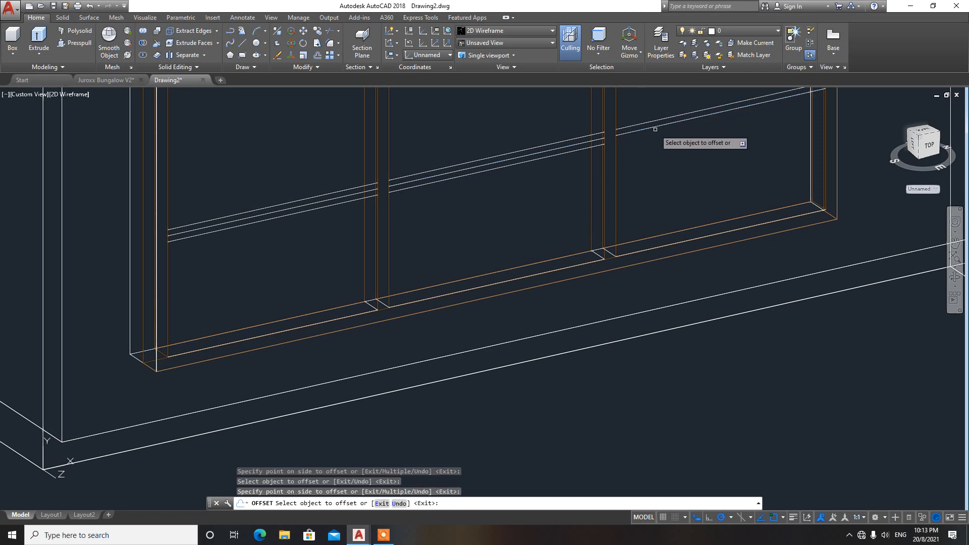
click(655, 167)
key(Escape)
key(Escape)
key(Escape)
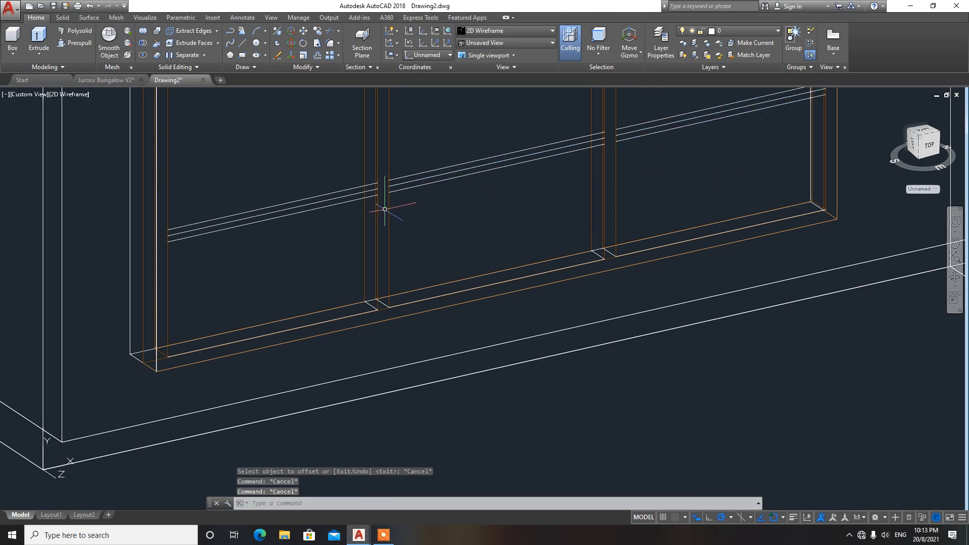
Erase the three centre lines and draw a rectangle between the offset lines in the pane farthest from the door
click(351, 195)
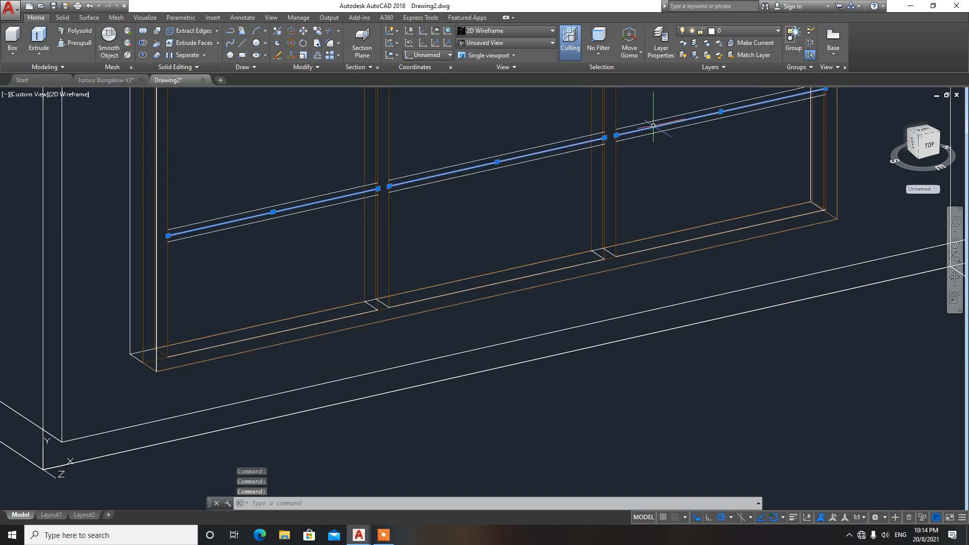
key(Delete)
text(REC)
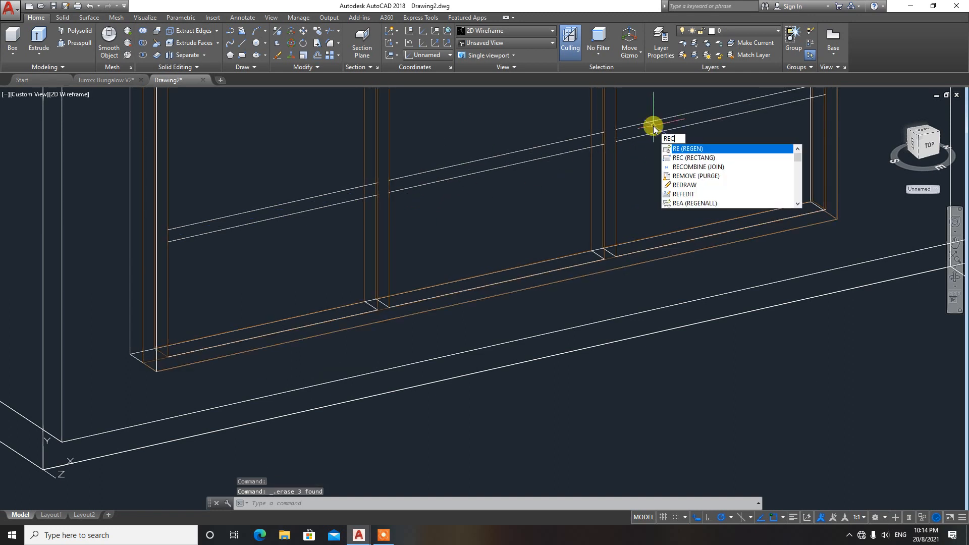
key(Return)
click(168, 229)
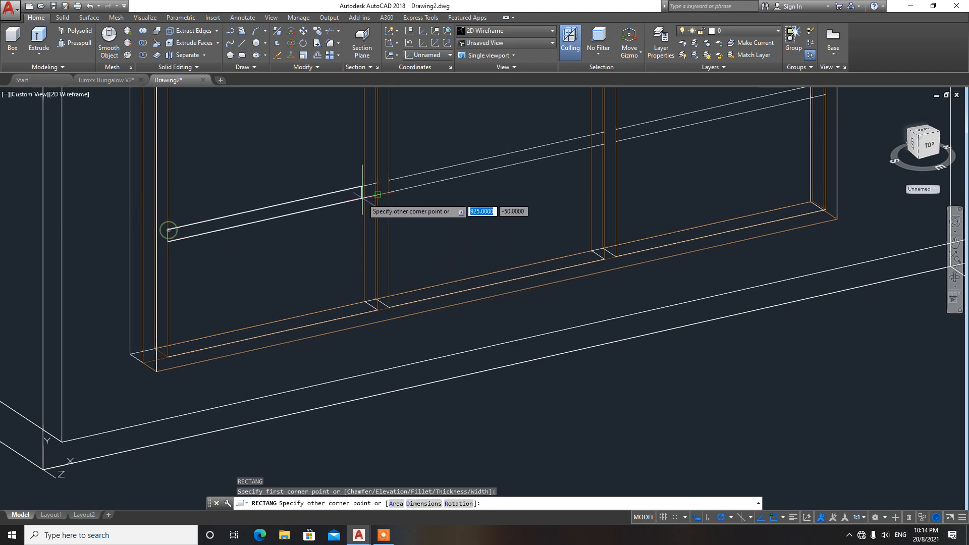
click(386, 190)
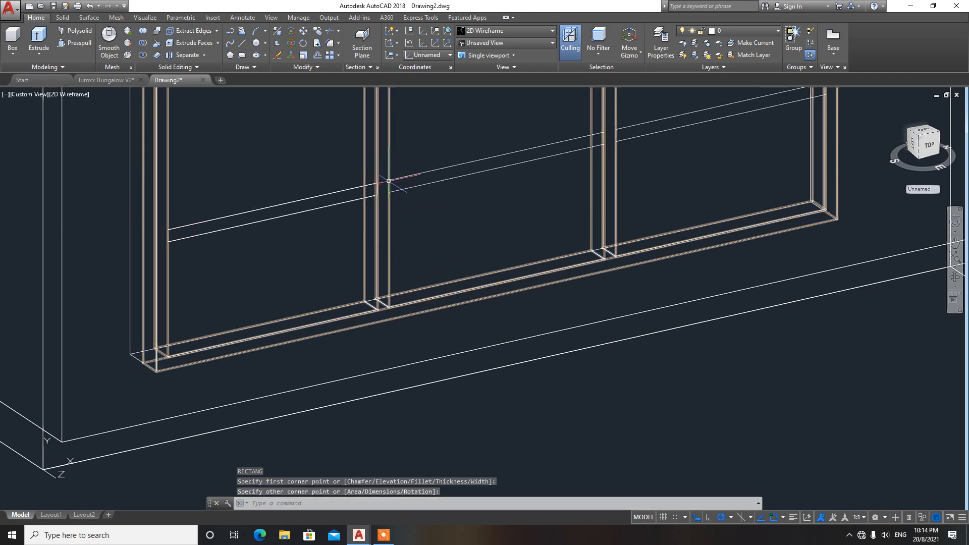
Draw matching rectangles between the offset lines in the middle pane and the pane nearest the door
text(REC)
key(Return)
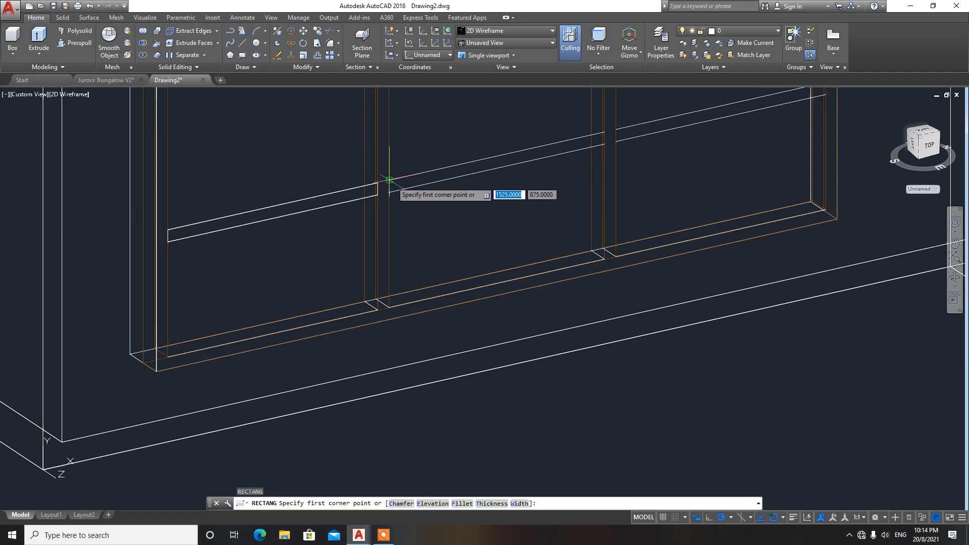
click(389, 181)
click(605, 144)
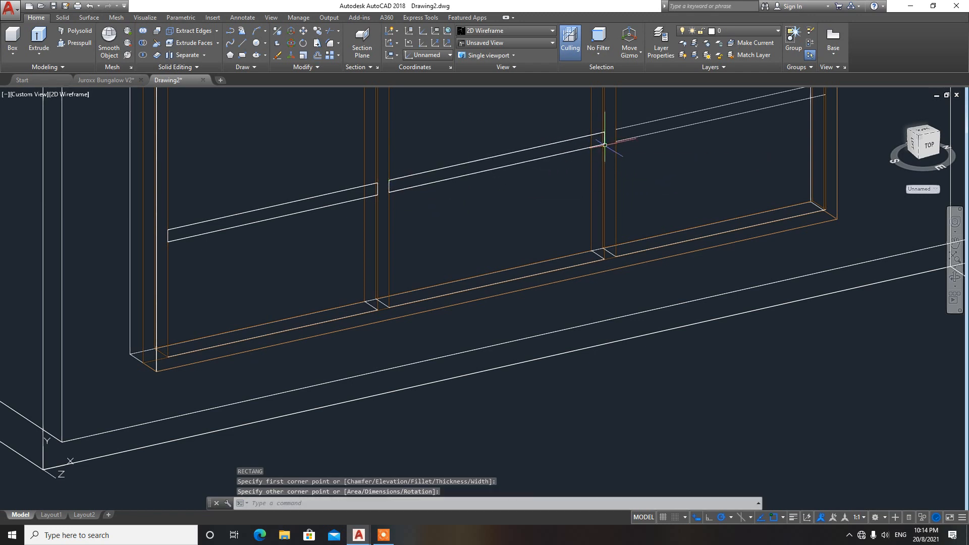
text(REC)
key(Return)
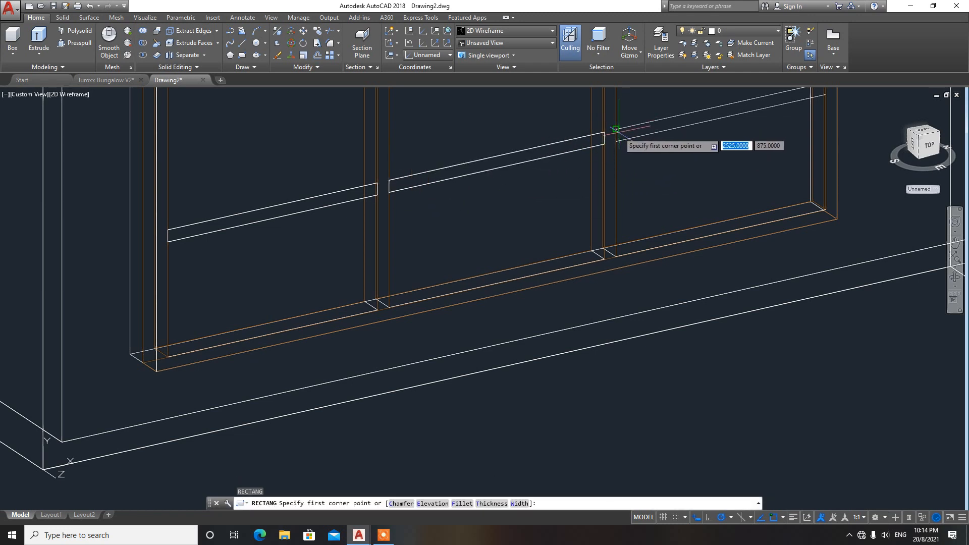
click(617, 129)
middle_drag(785, 117, 661, 180)
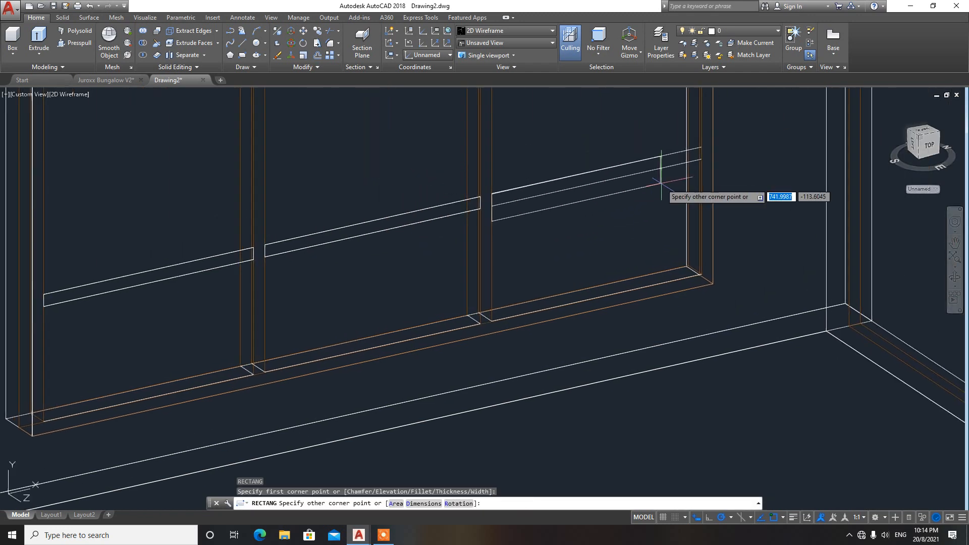
click(699, 159)
scroll(412, 233, down, 2)
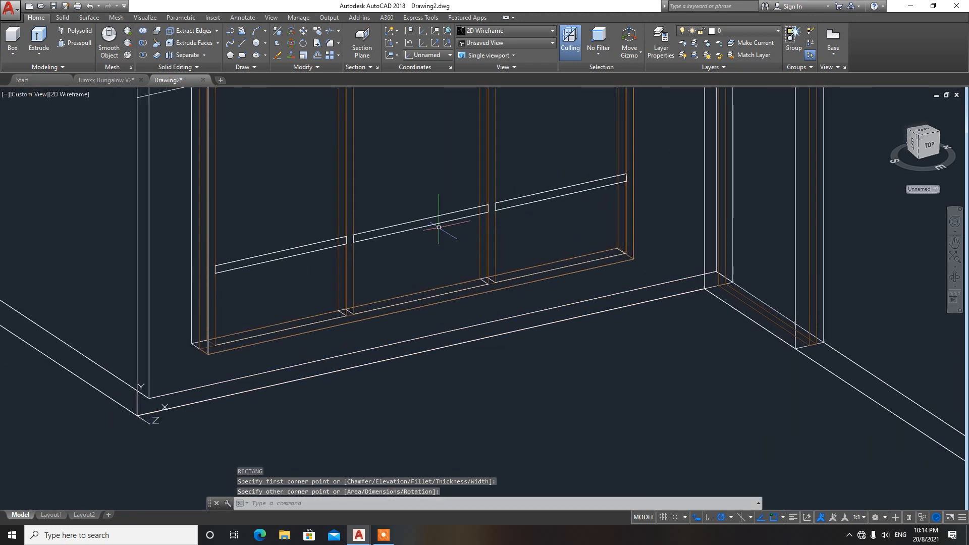
Extrude the three narrow horizontal rectangles in the window panes by 100
text(T)
key(Return)
click(325, 243)
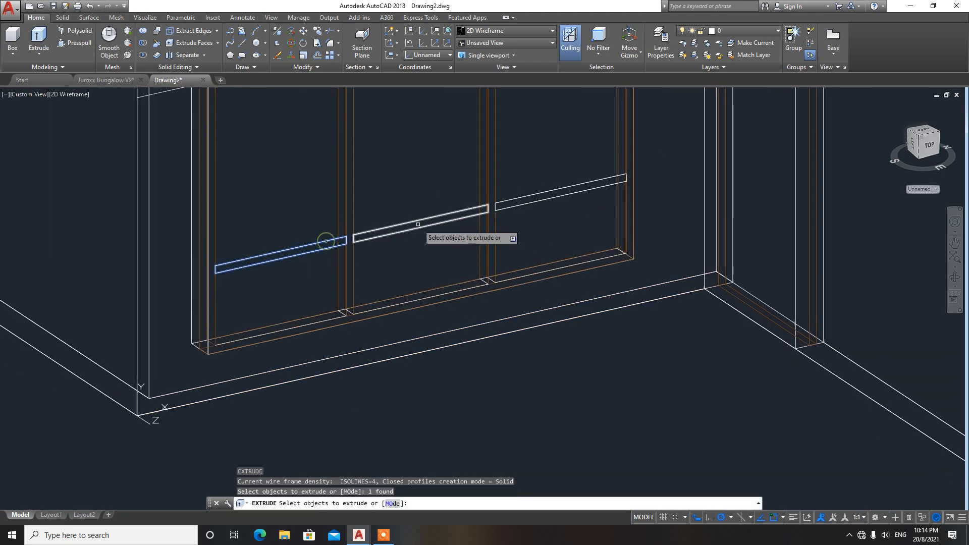
click(424, 220)
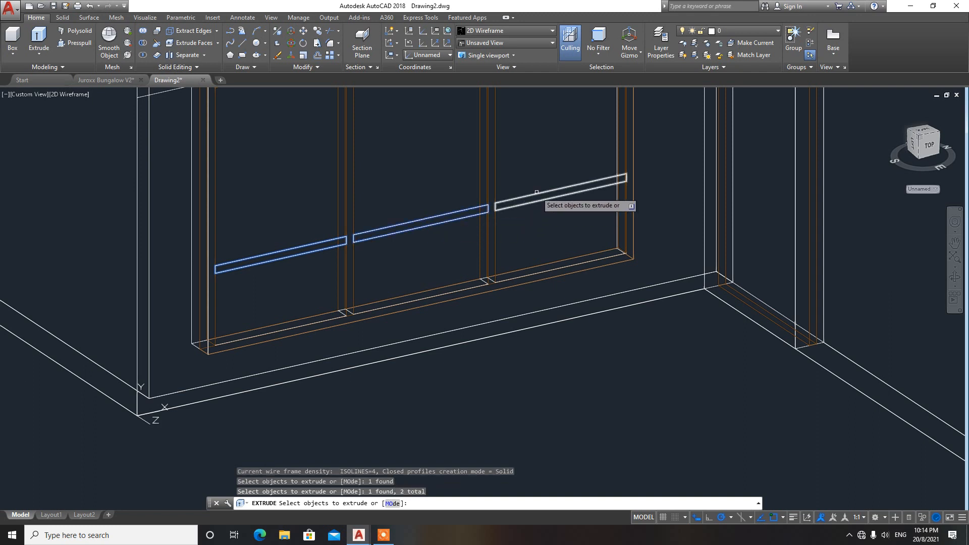
click(537, 192)
key(Return)
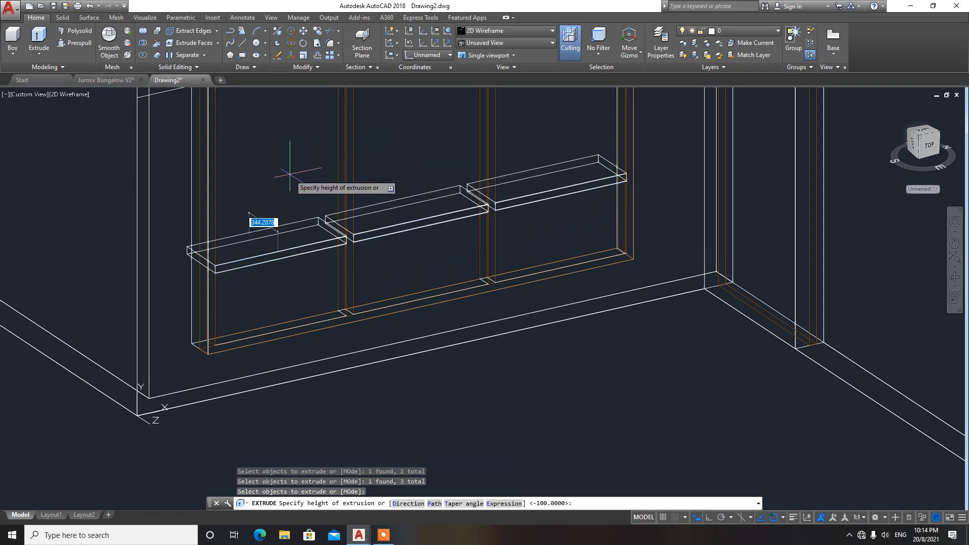
text(100)
key(Return)
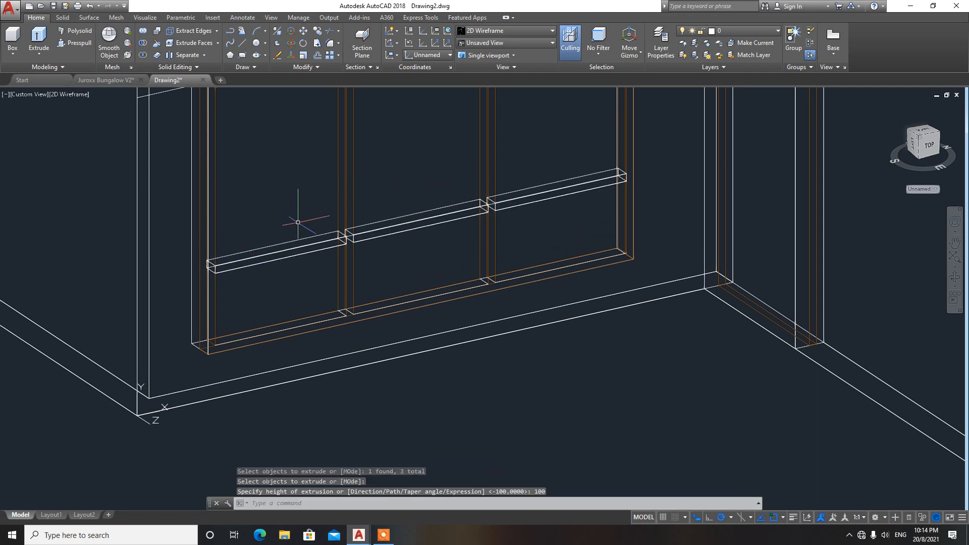
Display the model in the Conceptual visual style and set the horizontal bars in the two outer panes to Color 34
click(505, 30)
click(525, 45)
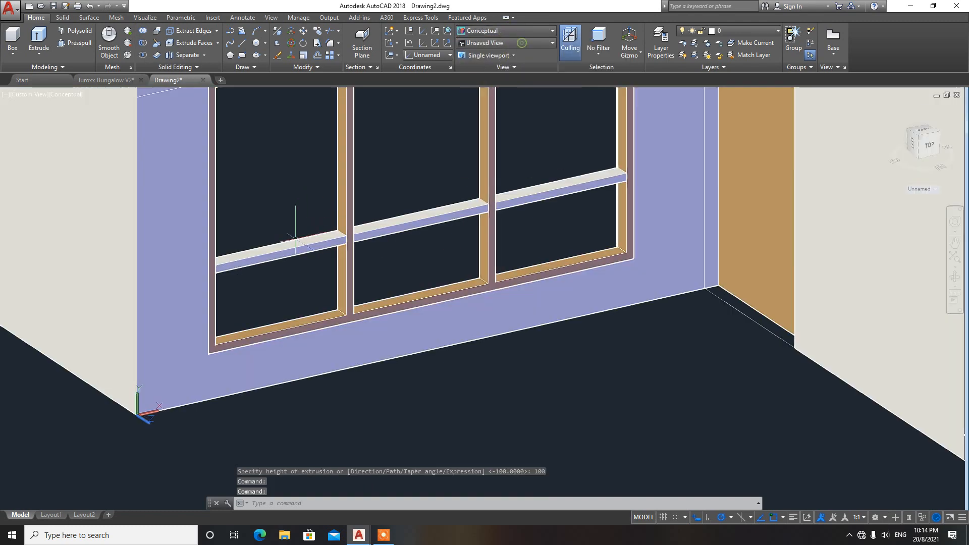
click(282, 250)
click(421, 218)
click(558, 191)
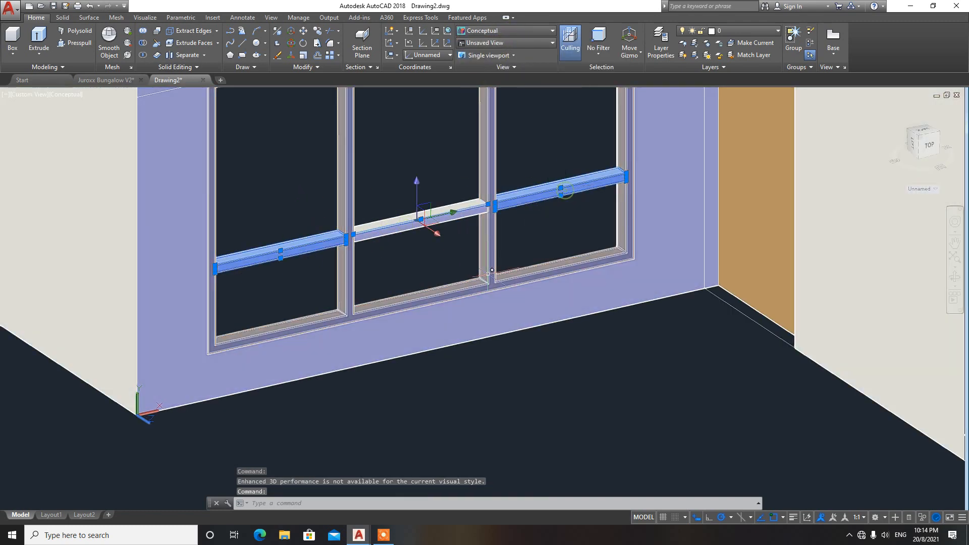
right_click(532, 247)
click(562, 461)
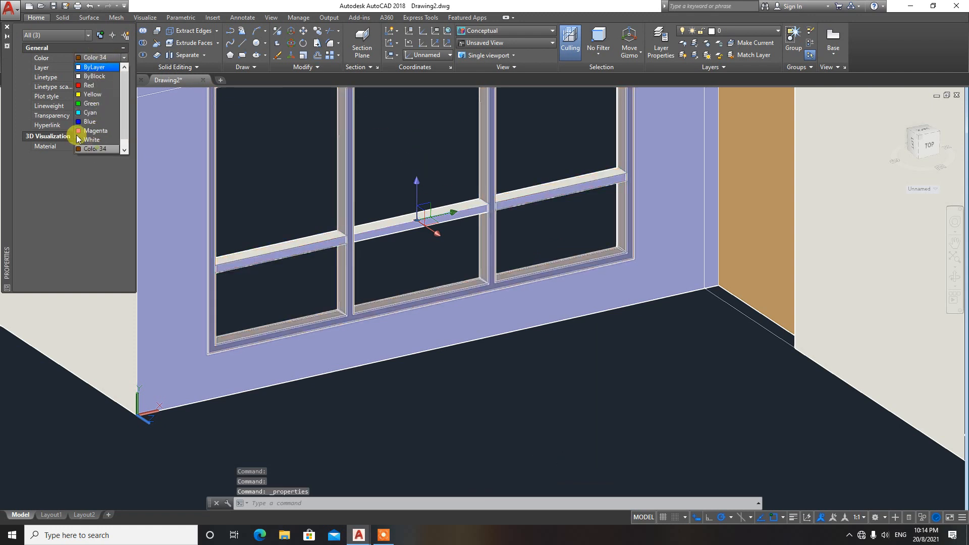
click(81, 134)
click(7, 25)
key(Escape)
key(Escape)
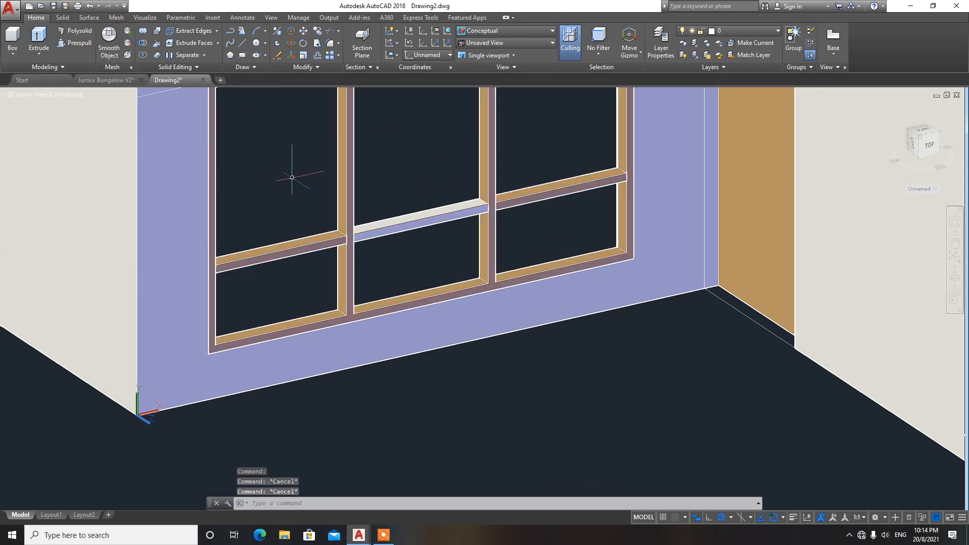
Set the color of the middle pane's horizontal bar to Color 34
scroll(387, 201, up, 2)
click(404, 219)
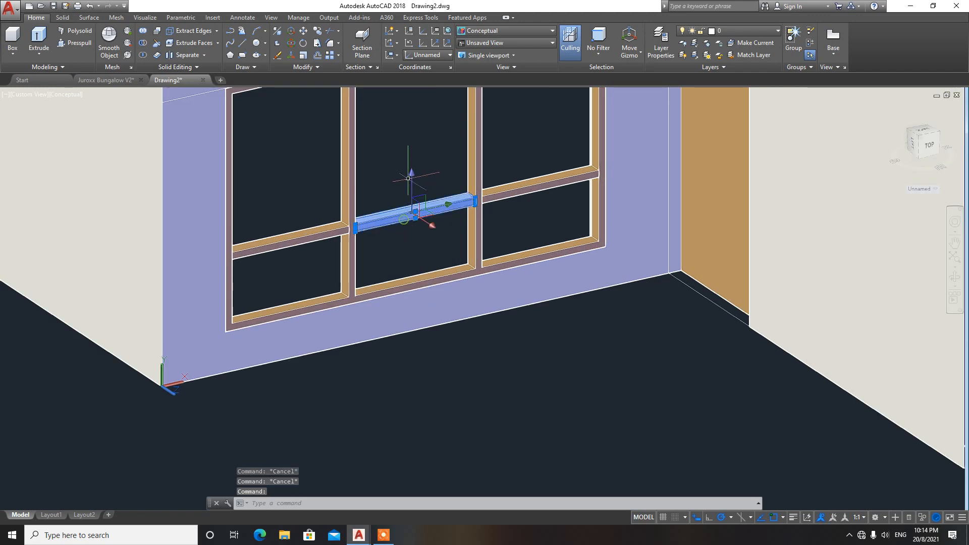
right_click(404, 160)
click(435, 394)
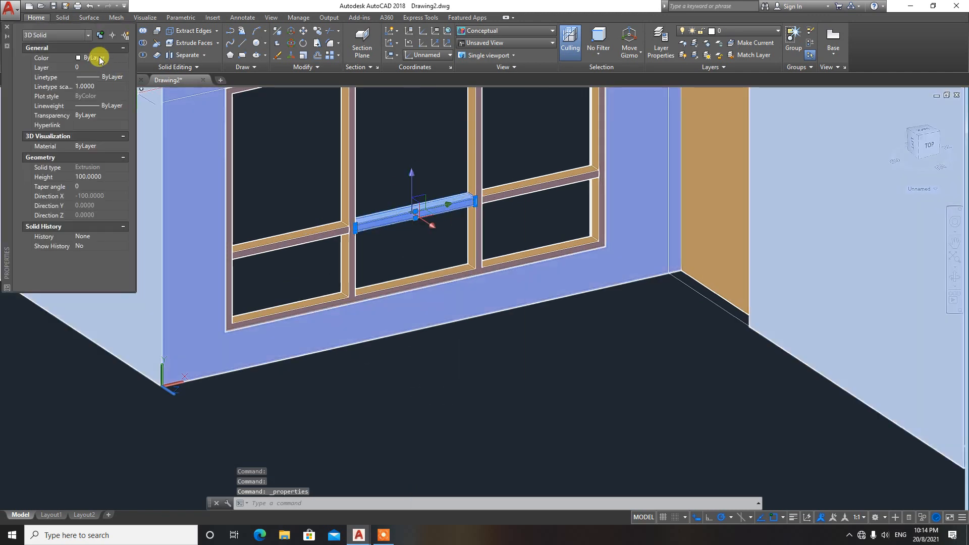
click(107, 59)
click(104, 145)
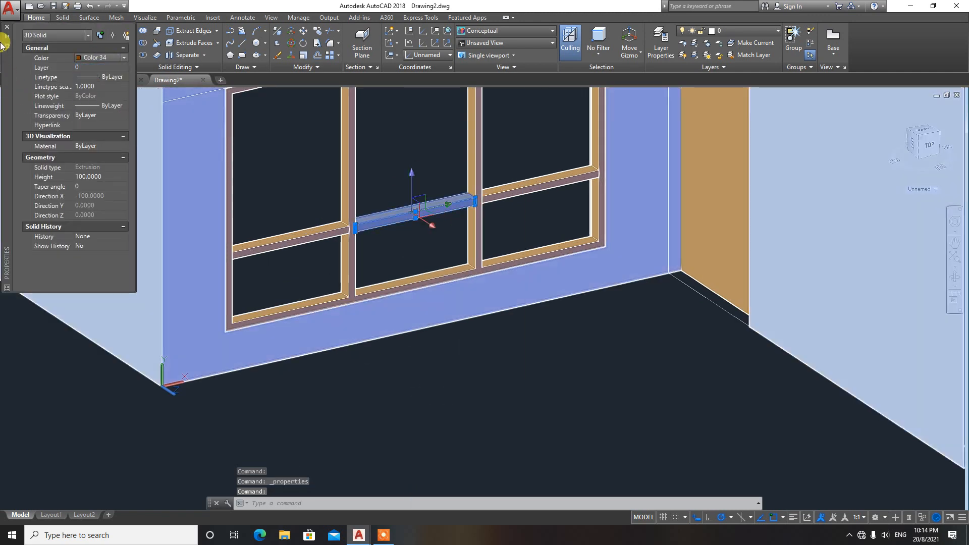
click(7, 27)
key(Escape)
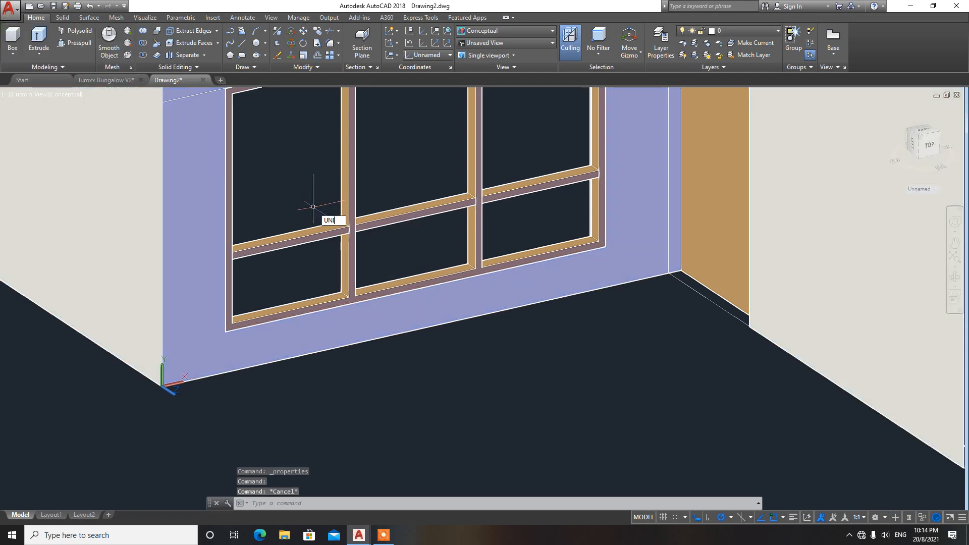
Union the three horizontal bars with the window frame into one solid
text(UNI)
key(Return)
click(293, 239)
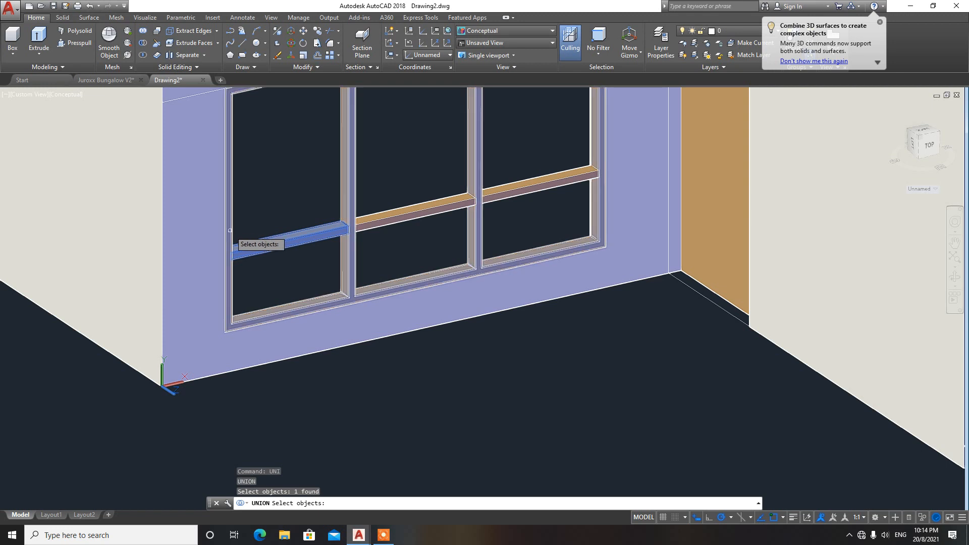
click(230, 230)
click(409, 213)
click(512, 193)
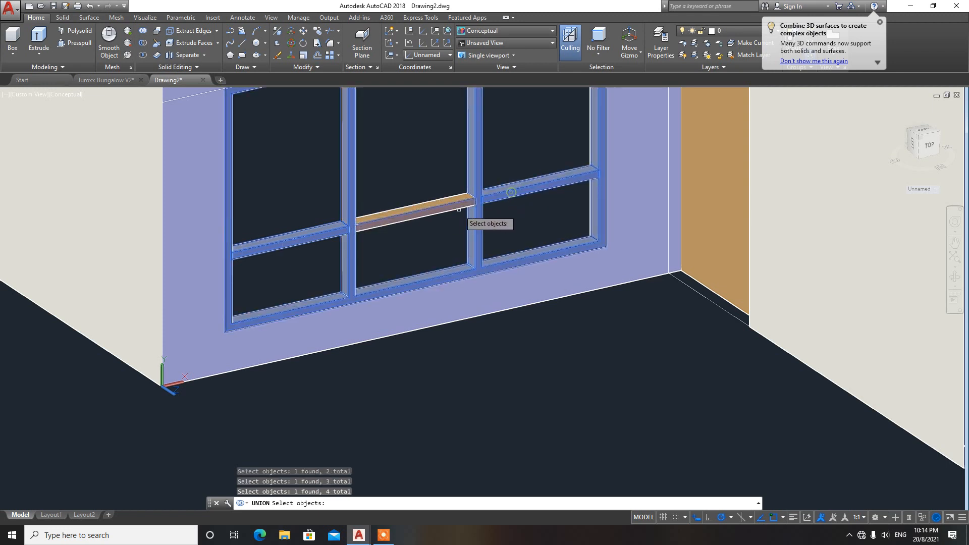
click(445, 205)
key(Return)
scroll(445, 189, down, 4)
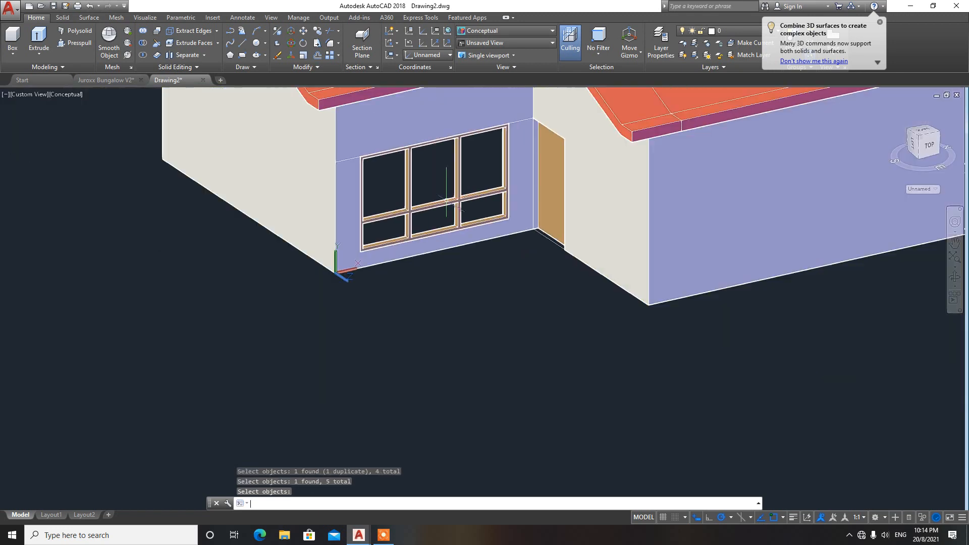
Move the window frame 50 inward into the wall thickness along the negative Z direction
scroll(446, 189, up, 2)
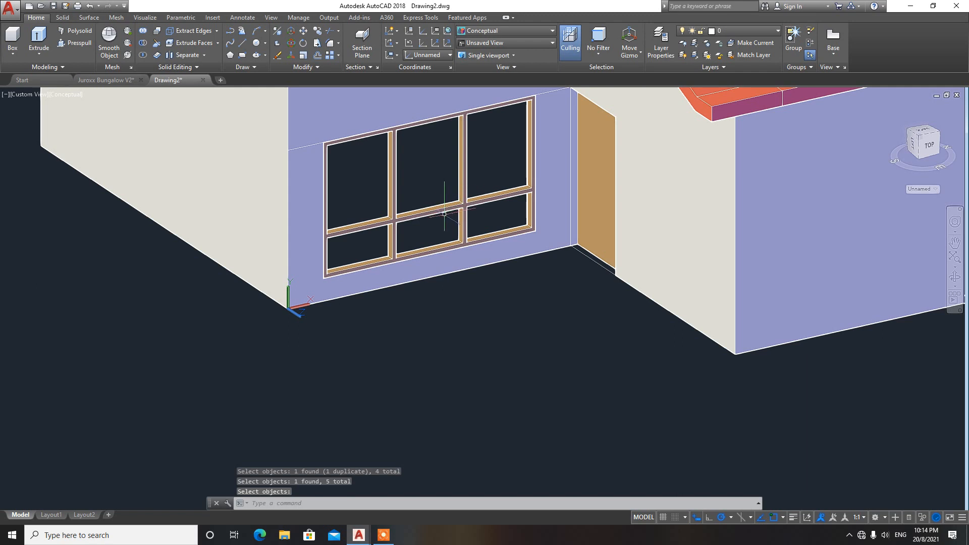
scroll(420, 244, up, 2)
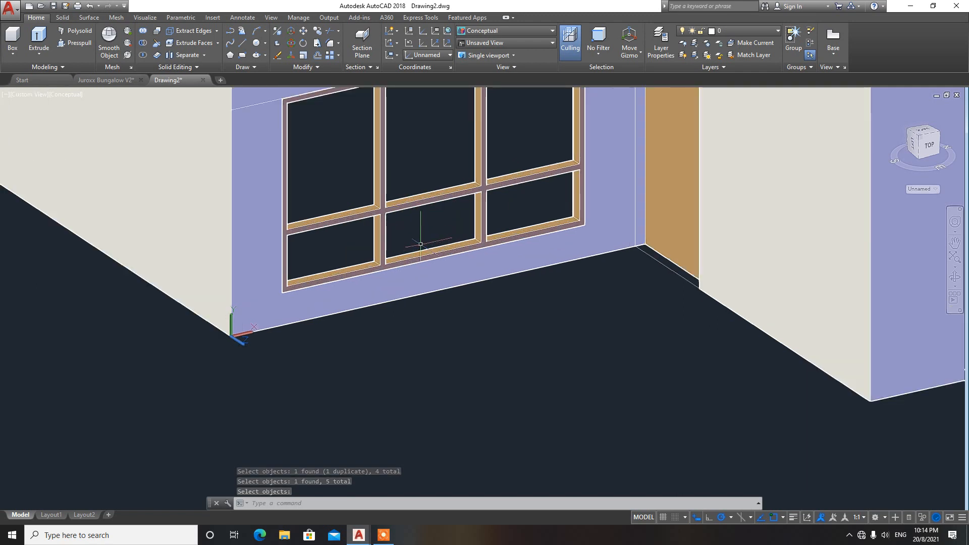
scroll(553, 243, up, 2)
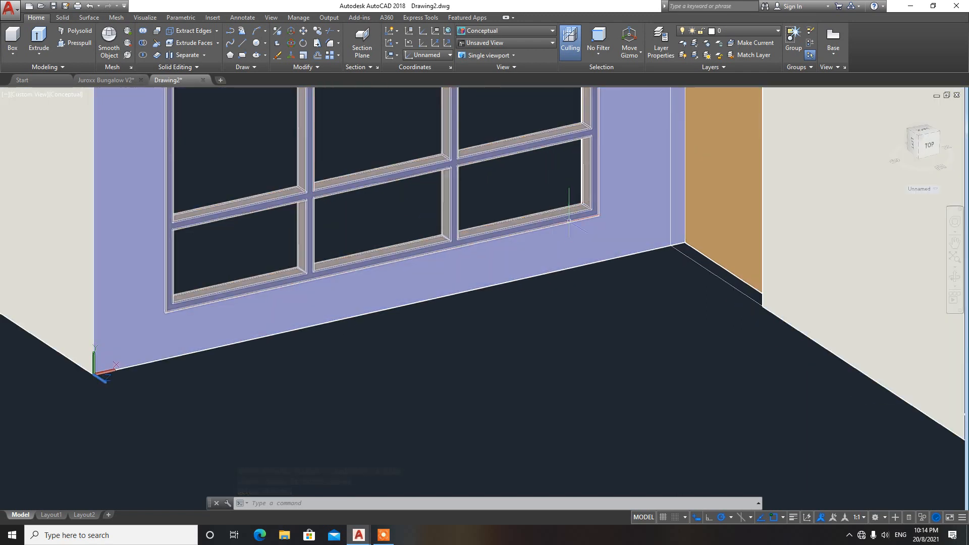
scroll(565, 212, down, 2)
scroll(565, 211, up, 2)
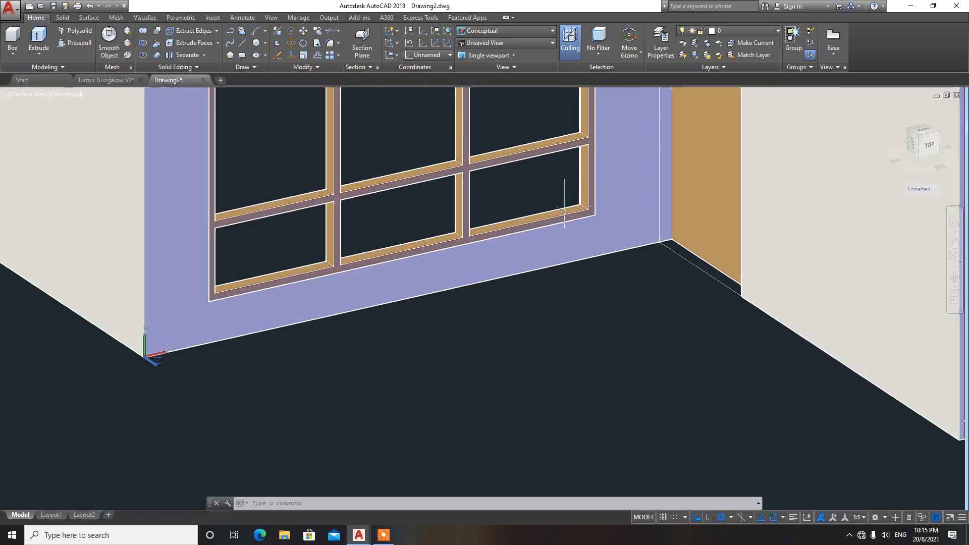
text(m)
key(Return)
click(564, 211)
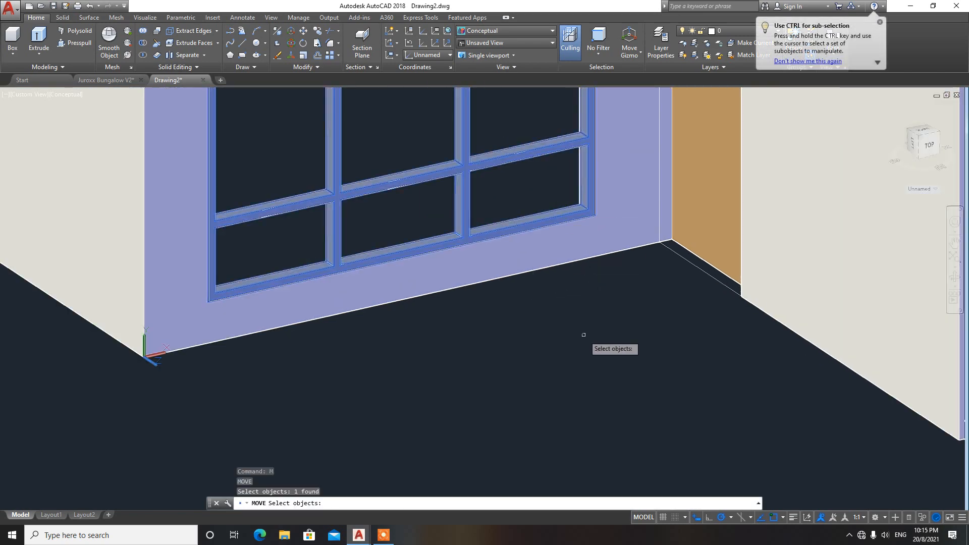
key(Return)
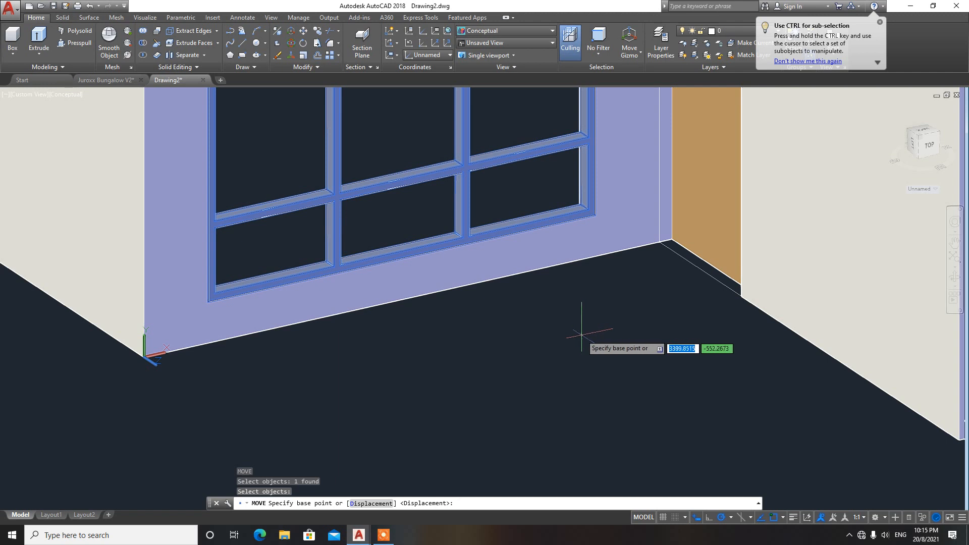
click(575, 326)
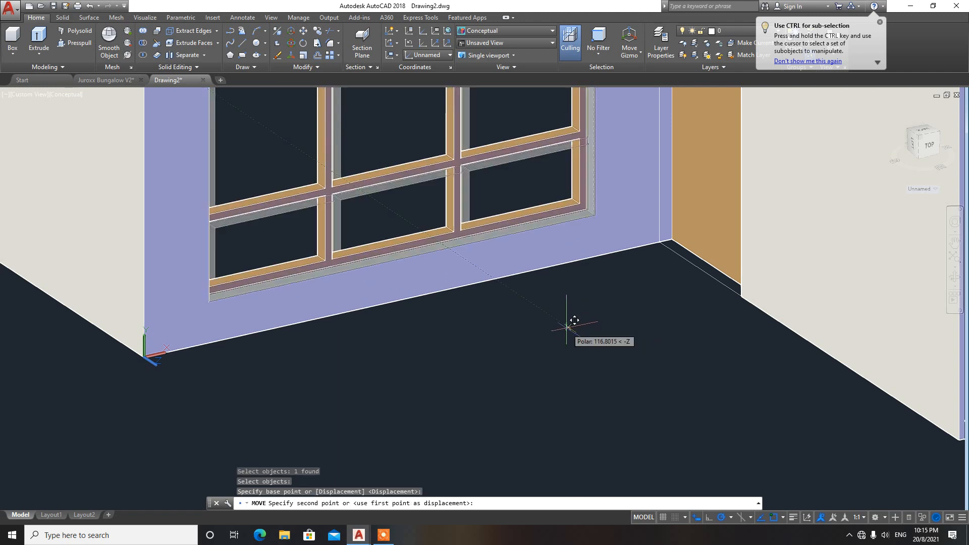
text(50)
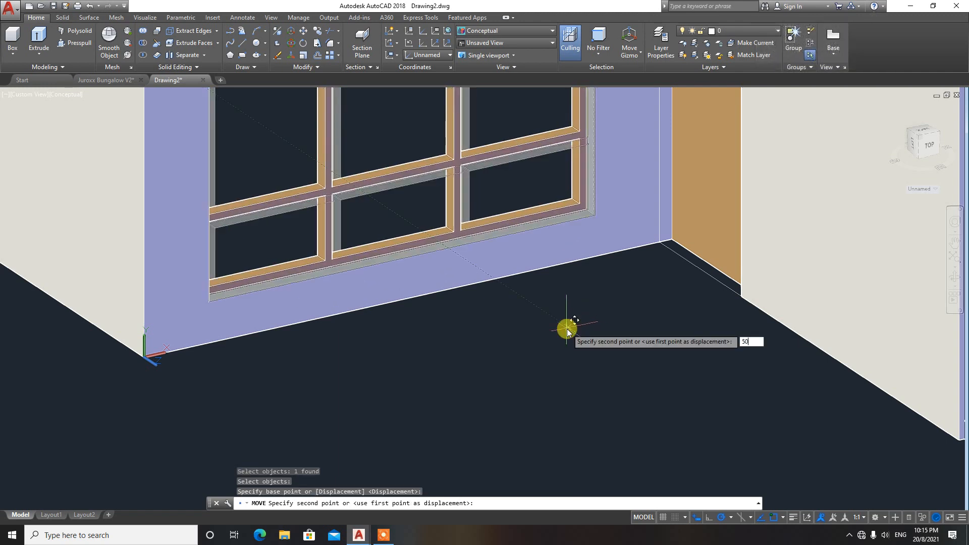
key(Return)
scroll(567, 328, down, 2)
scroll(555, 290, up, 2)
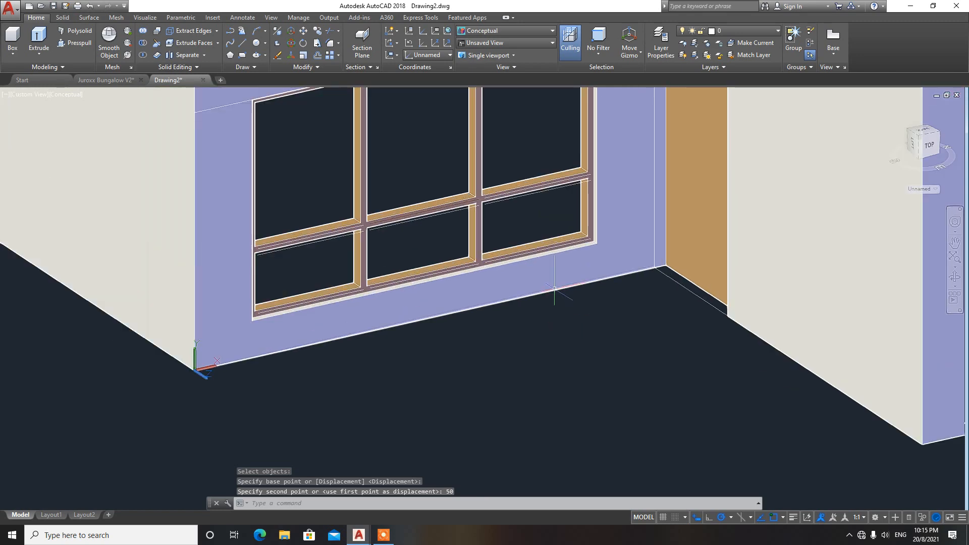
Switch to the 2D Wireframe visual style and erase the leftover construction lines along the window's horizontal bars and bottom edge
click(508, 35)
click(474, 48)
scroll(340, 228, up, 2)
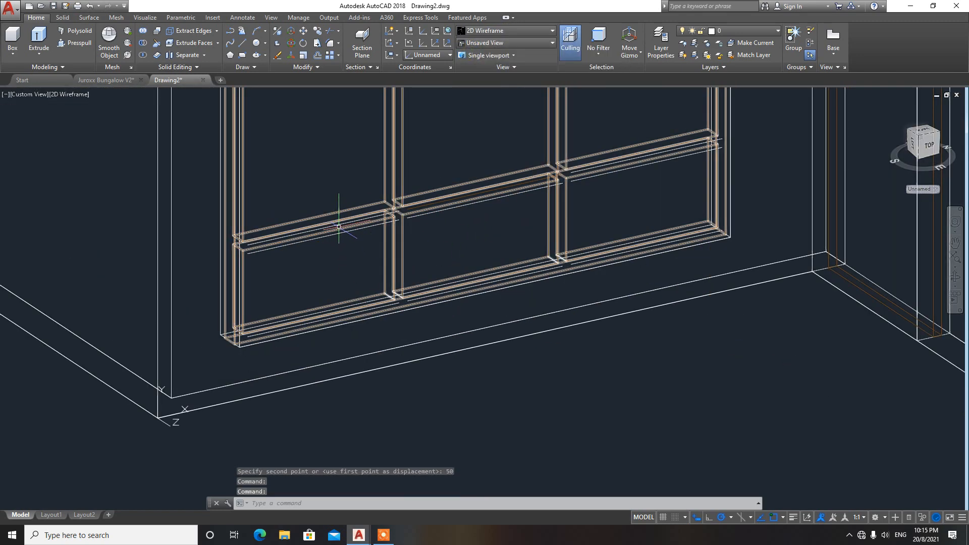
click(339, 225)
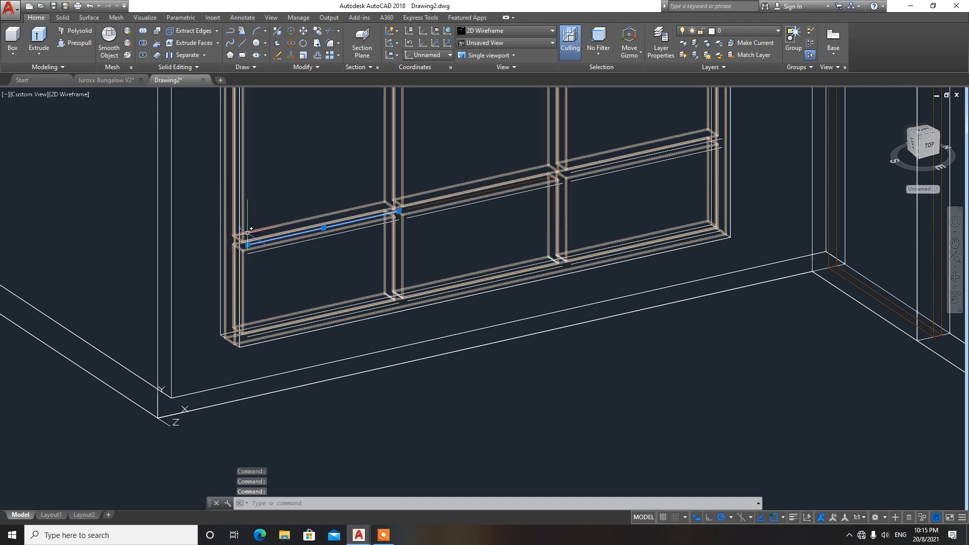
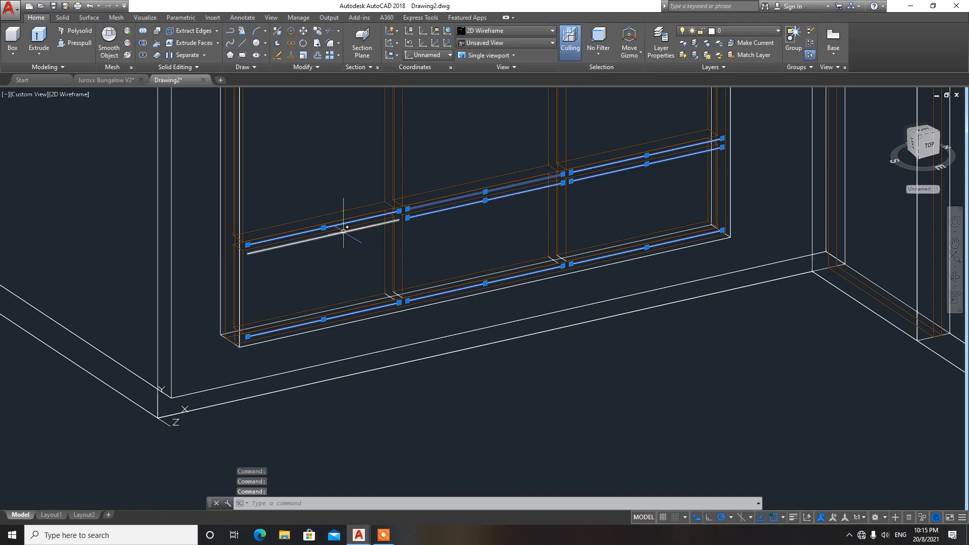
key(Delete)
scroll(242, 214, down, 3)
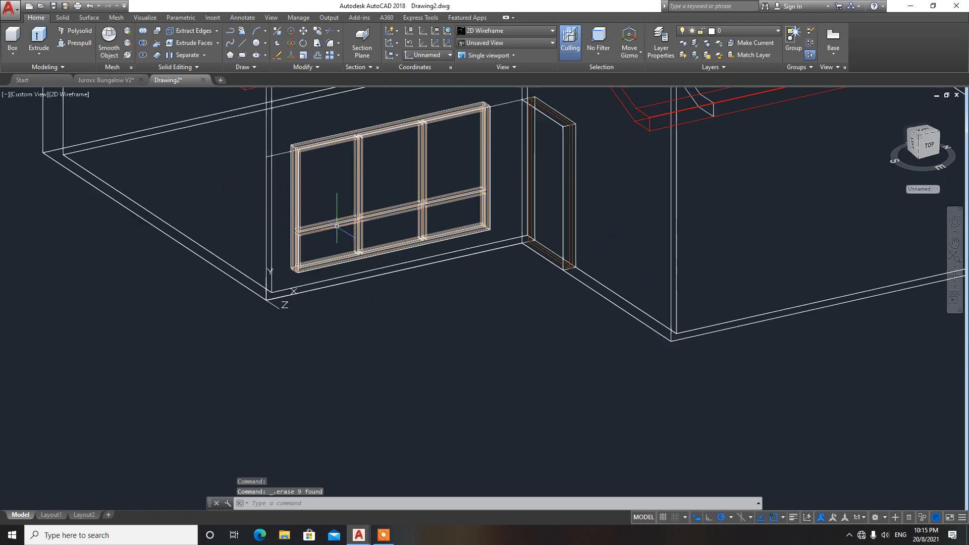
scroll(480, 147, up, 1)
Display the model in the Conceptual visual style and examine the recessed window frame from different angles
click(509, 30)
click(525, 49)
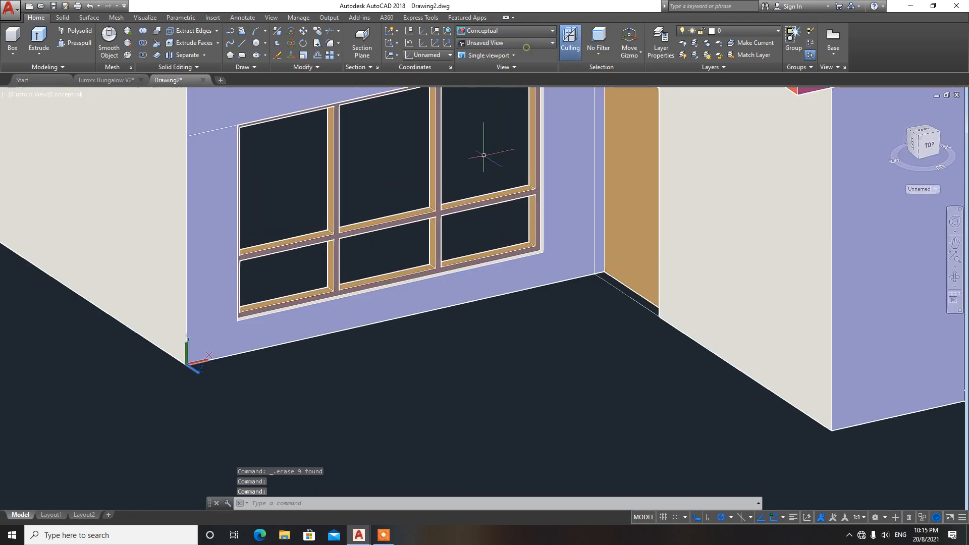
scroll(496, 154, down, 2)
scroll(466, 281, up, 2)
mouse_move(466, 281)
shift+middle_down()
mouse_move(342, 286)
mouse_move(472, 285)
mouse_move(440, 255)
mouse_move(262, 256)
mouse_move(285, 261)
mouse_move(368, 225)
mouse_move(377, 256)
mouse_move(432, 262)
shift+middle_up()
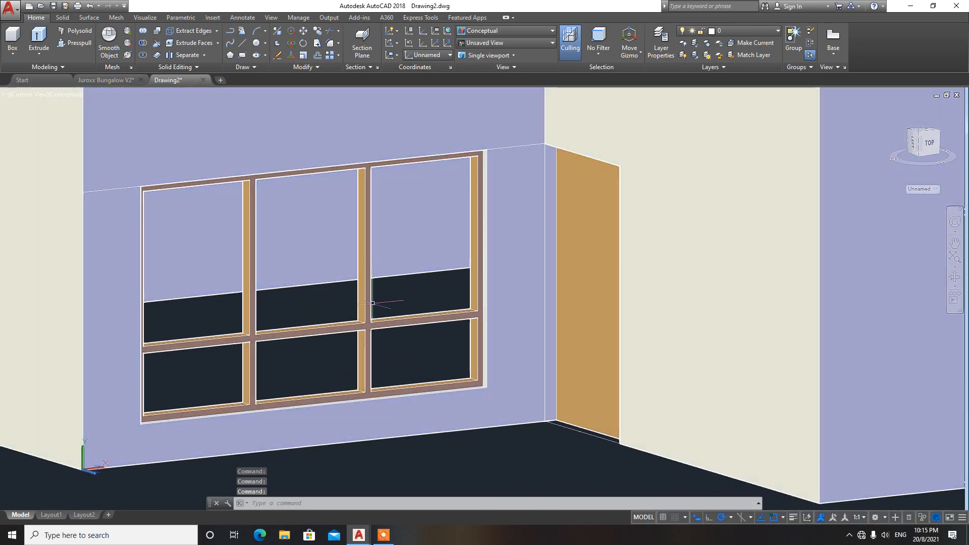
shift+middle_drag(372, 303, 414, 296)
scroll(162, 348, up, 2)
scroll(414, 295, down, 2)
scroll(305, 320, up, 2)
middle_drag(93, 414, 194, 388)
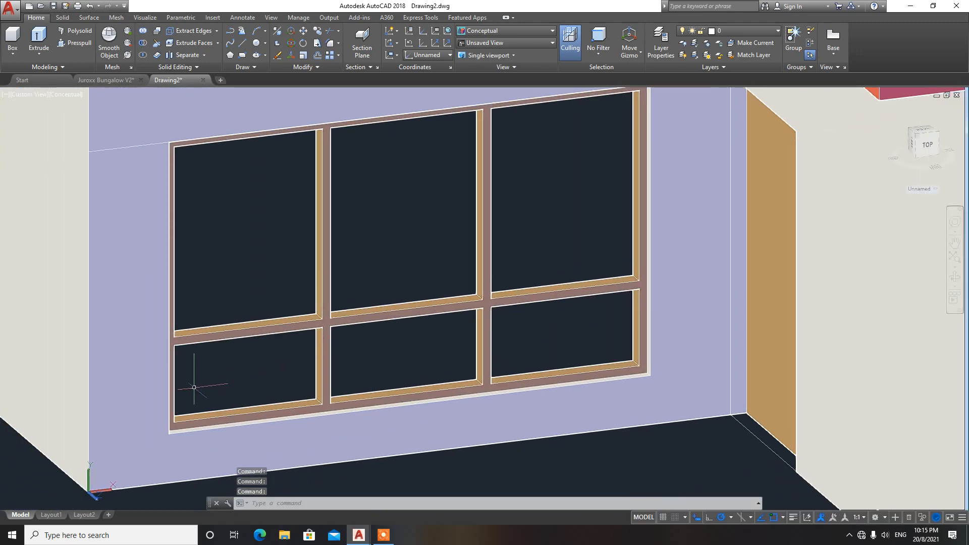
Draw a rectangle across the whole window, from the frame's lower-left inner corner to its upper-right inner corner
scroll(172, 404, up, 2)
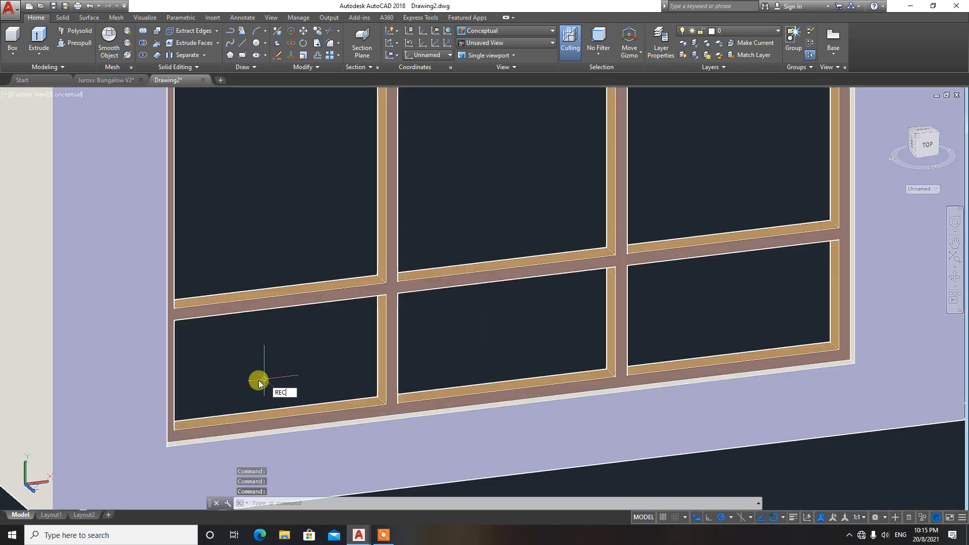
key(Return)
click(178, 430)
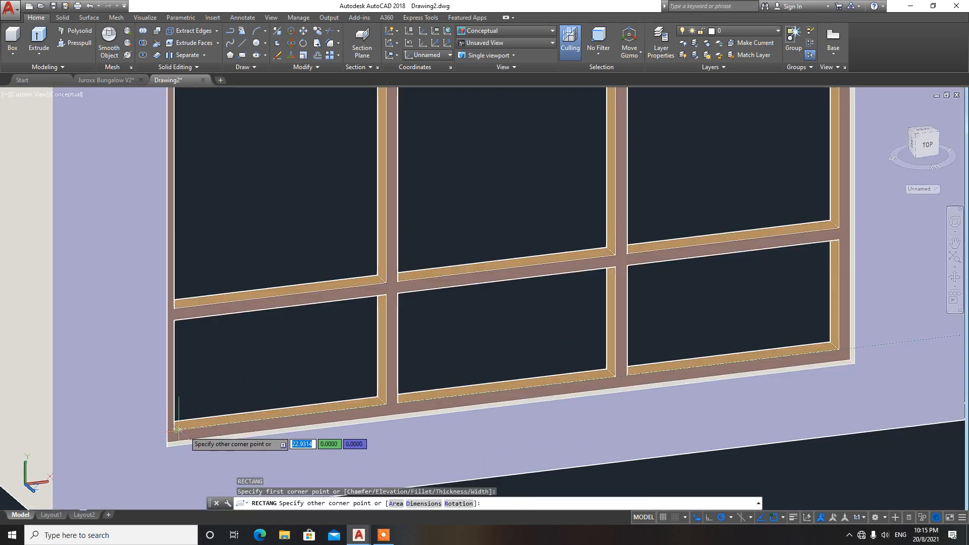
scroll(613, 258, down, 2)
middle_drag(681, 184, 599, 272)
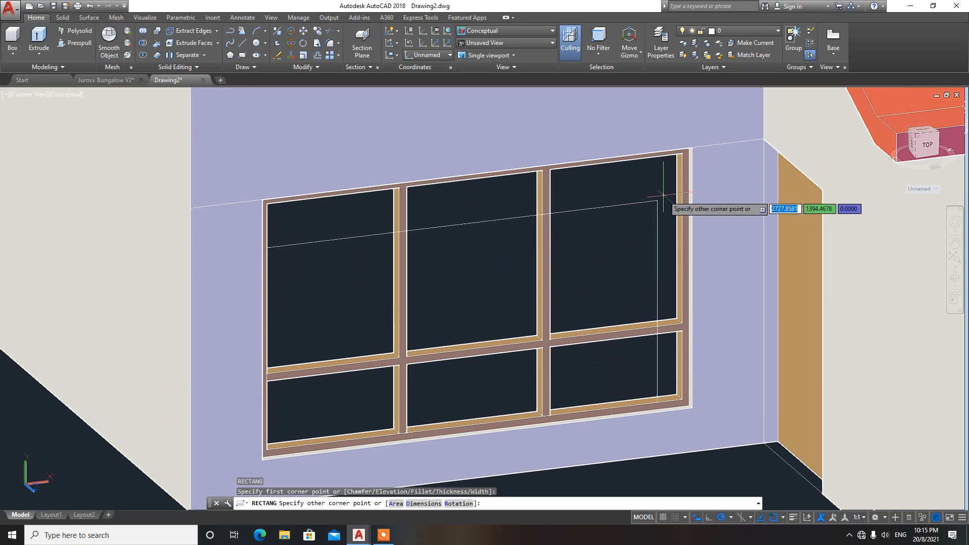
shift+middle_drag(681, 156, 673, 145)
scroll(682, 155, up, 3)
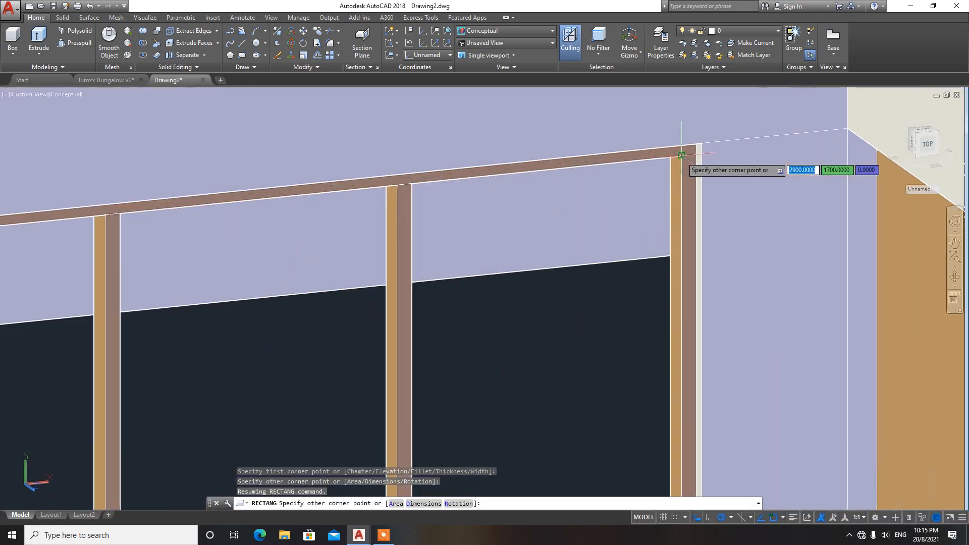
click(682, 155)
scroll(650, 183, down, 2)
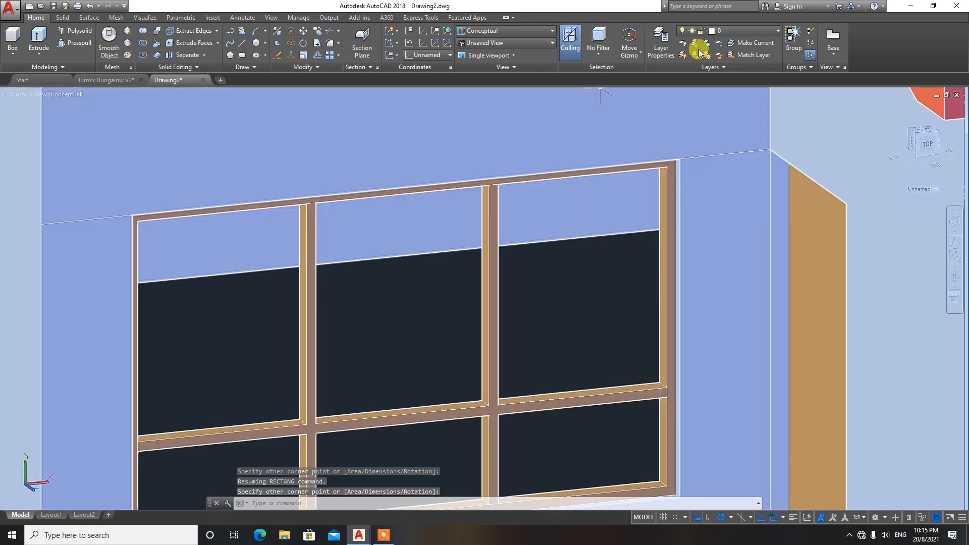
Switch to the 2D Wireframe visual style and extrude the window rectangle by 20 toward the inside of the wall
click(505, 29)
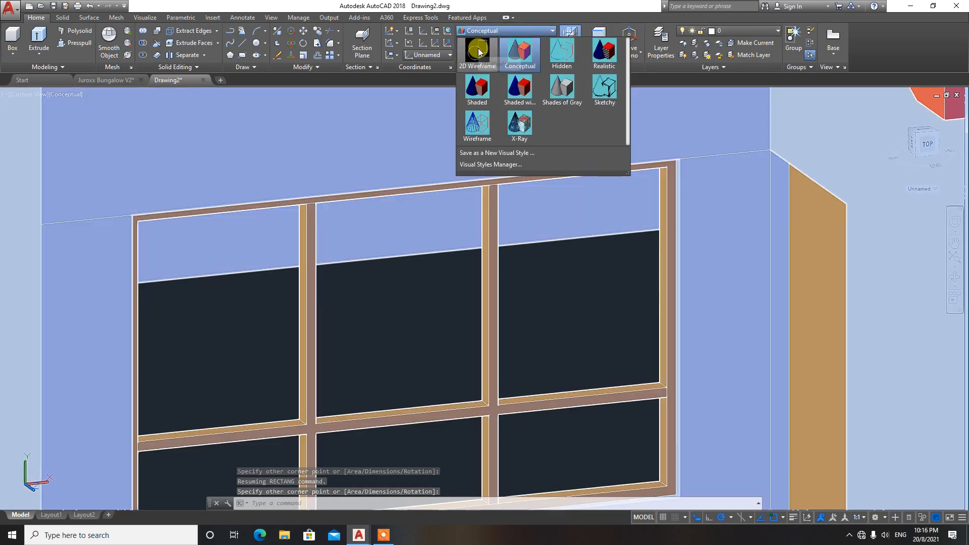
click(479, 51)
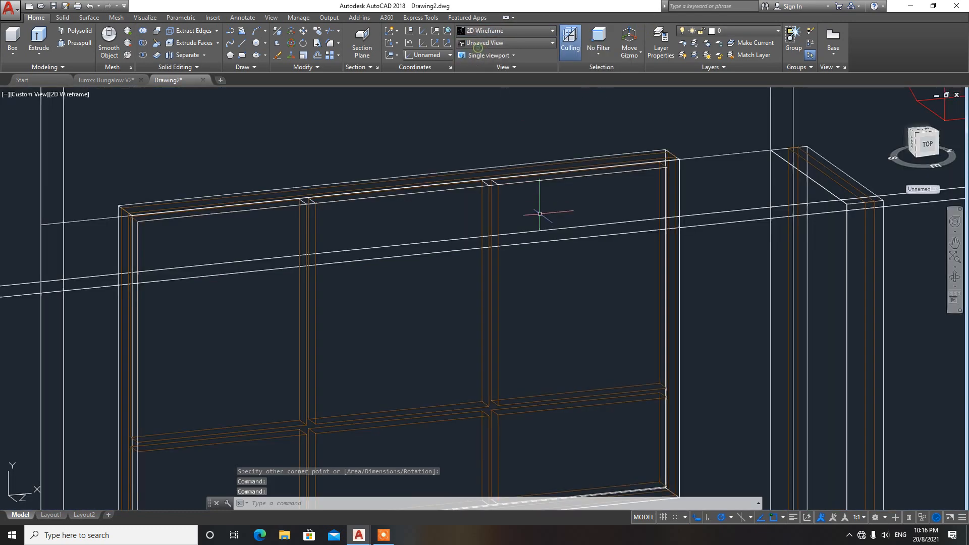
click(609, 173)
scroll(589, 237, down, 3)
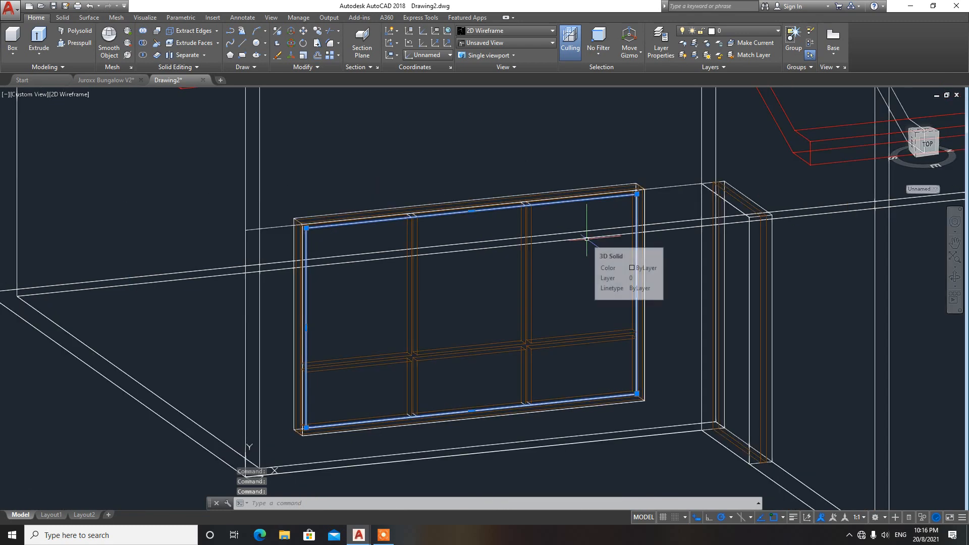
text(ext)
key(Return)
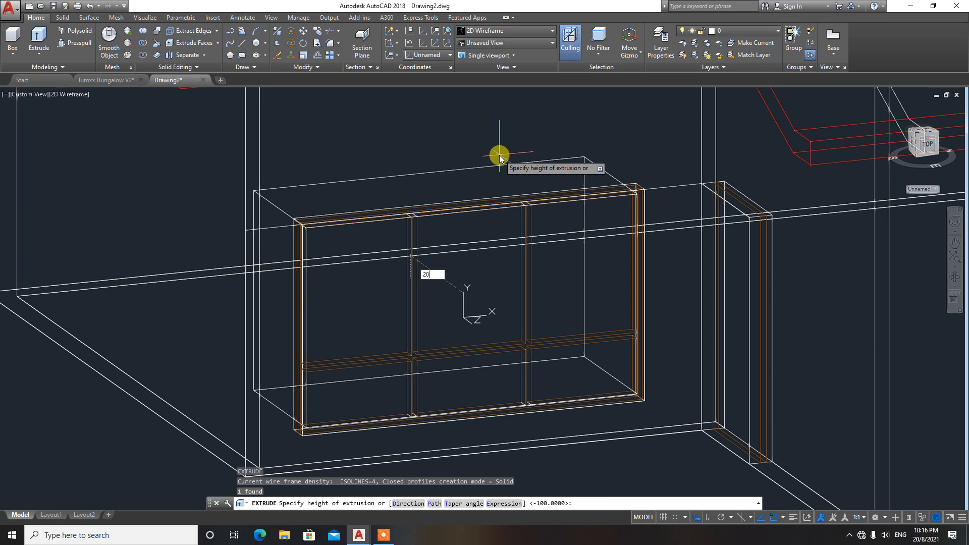
key(Return)
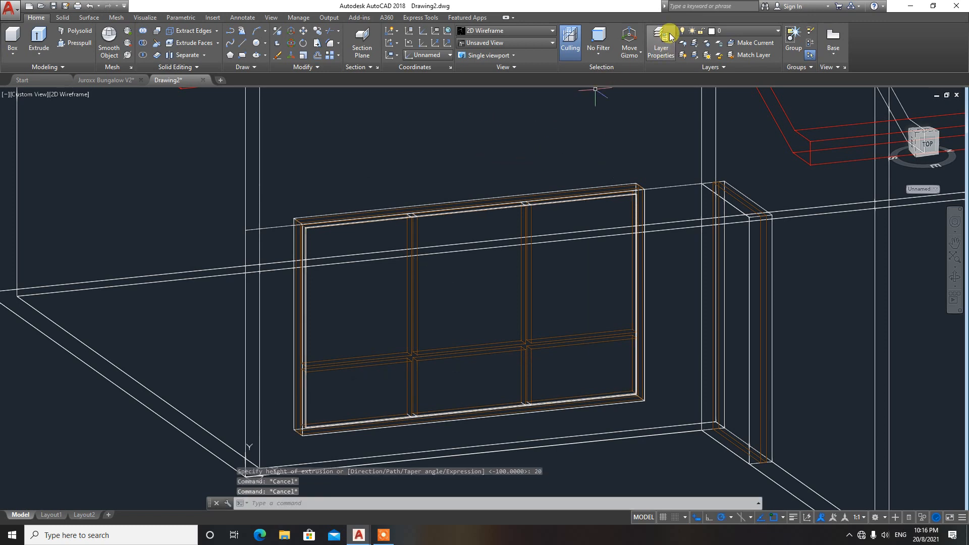
Create a new layer named GLASS and set its color to cyan
click(667, 35)
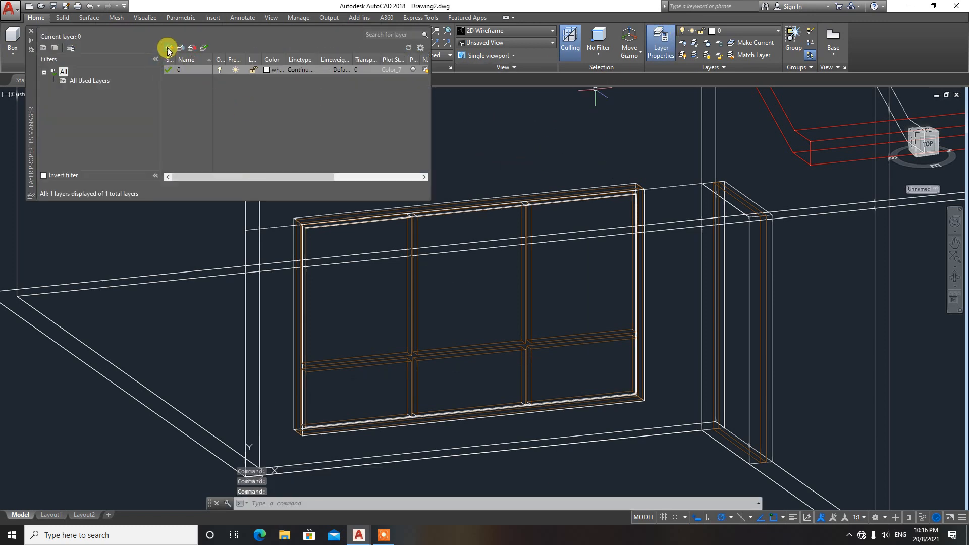
click(168, 49)
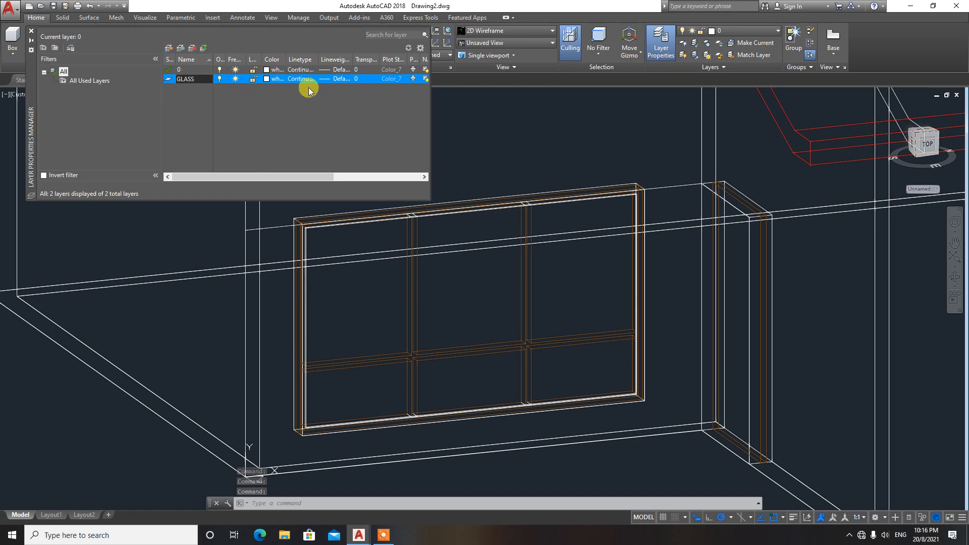
text(GLASS)
click(263, 79)
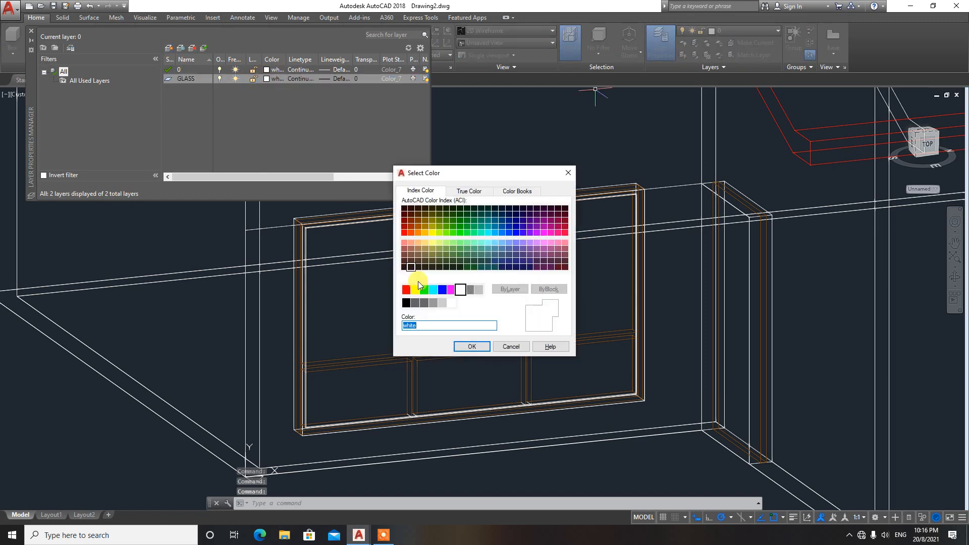
click(433, 290)
click(471, 347)
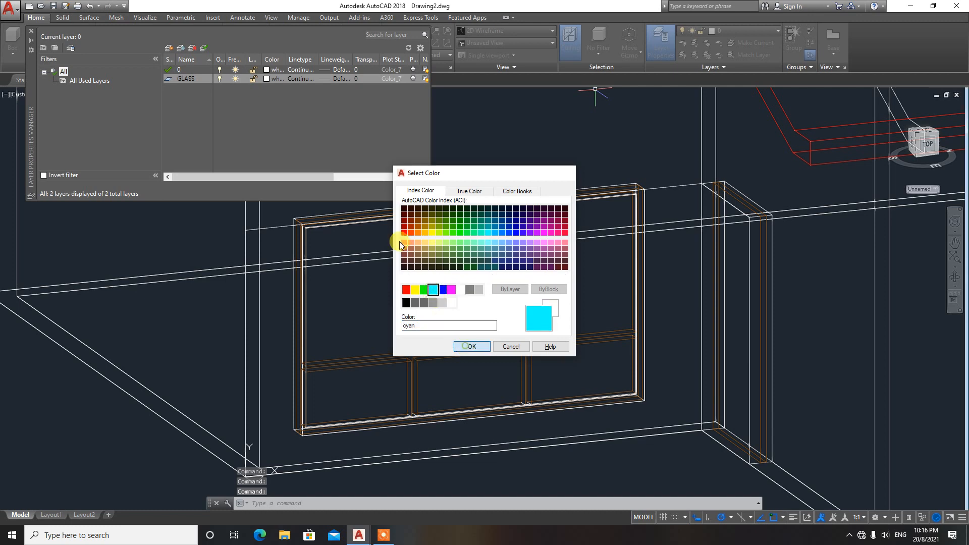
Set the GLASS layer's transparency to 50 and close the layer manager
click(357, 80)
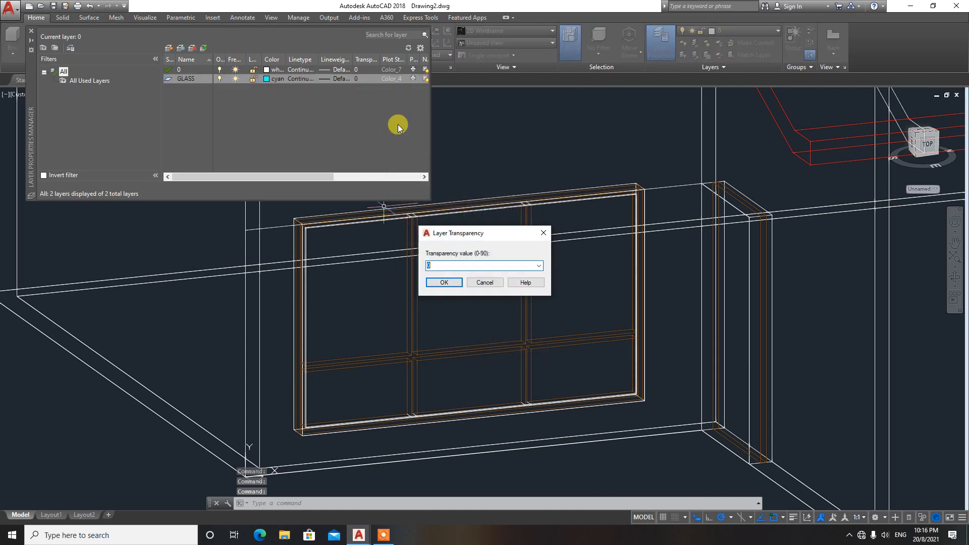
click(539, 266)
click(474, 306)
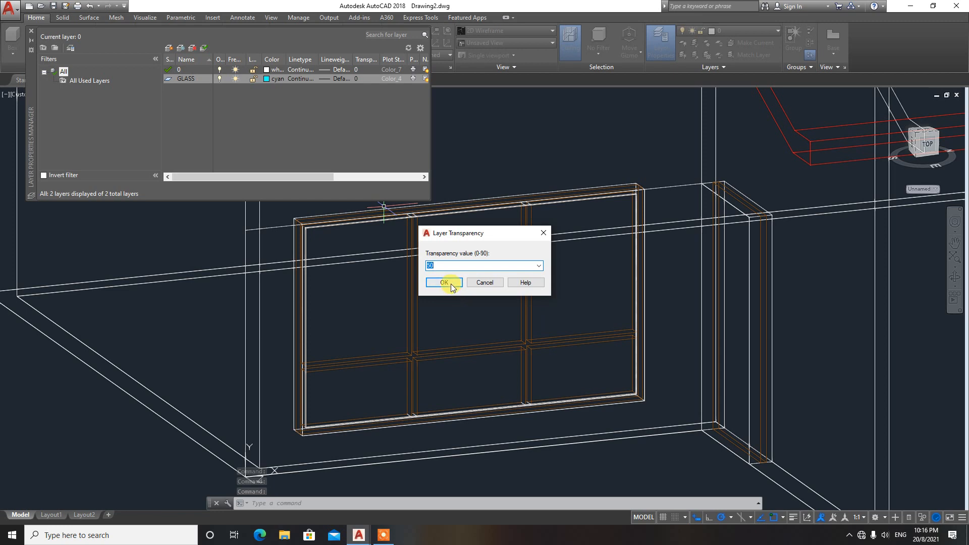
click(451, 286)
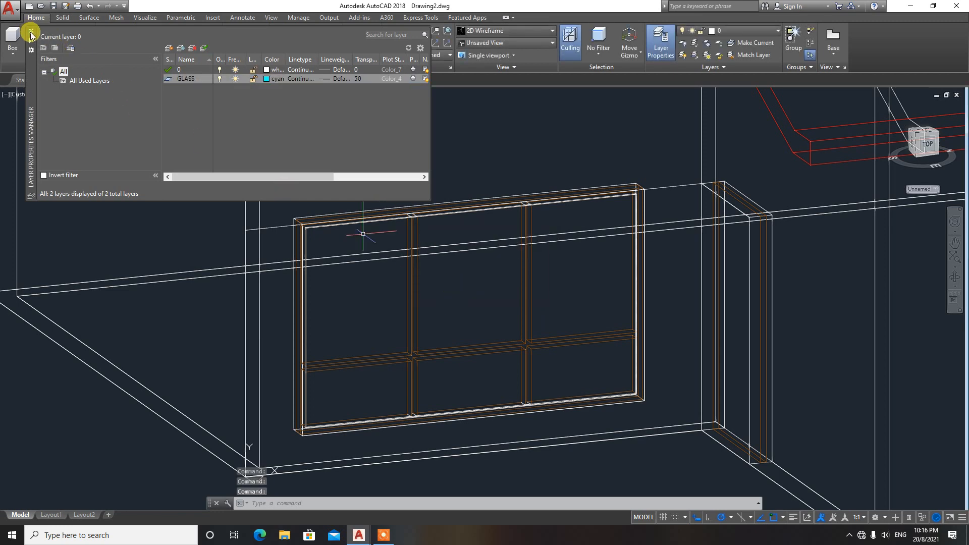
click(31, 35)
Switch to the Conceptual visual style and assign the extruded window pane to the GLASS layer
click(498, 30)
click(519, 59)
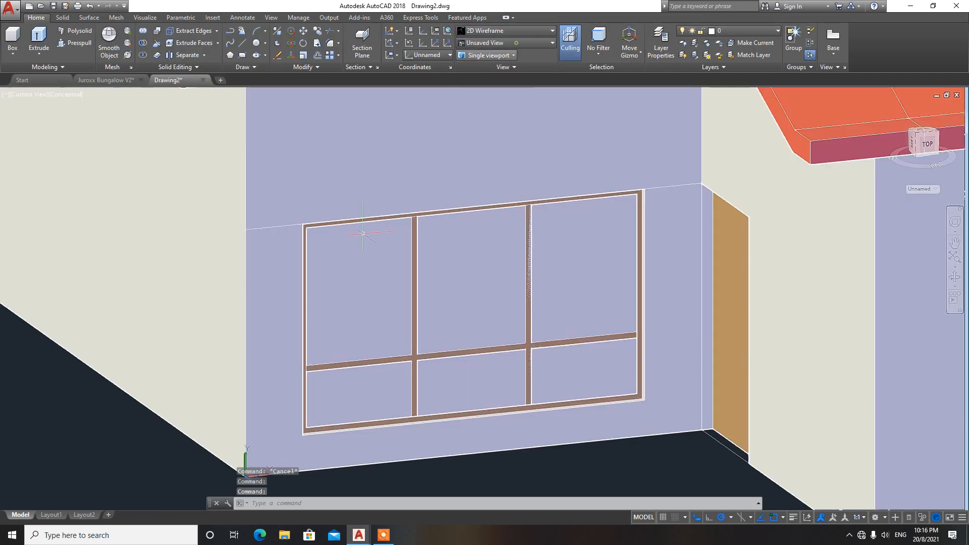
click(362, 234)
click(737, 35)
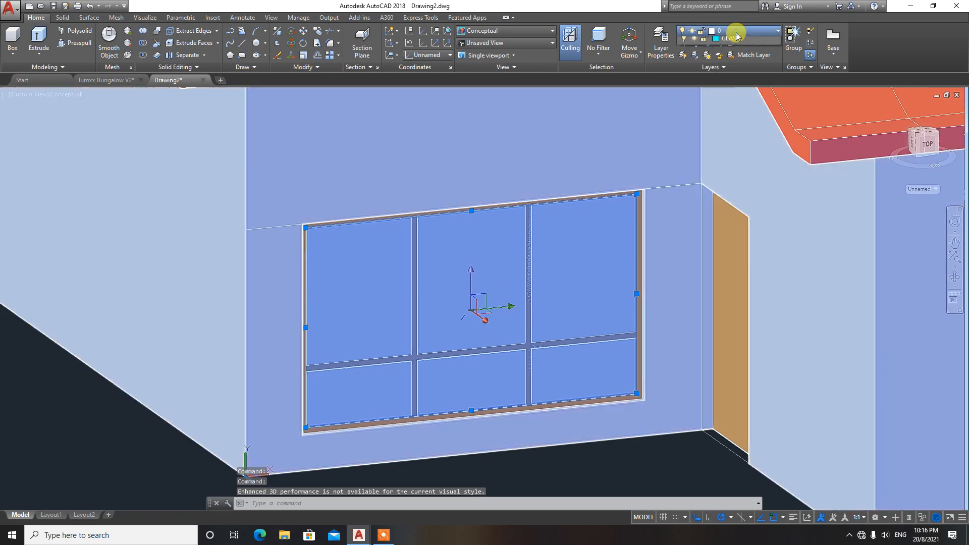
click(733, 55)
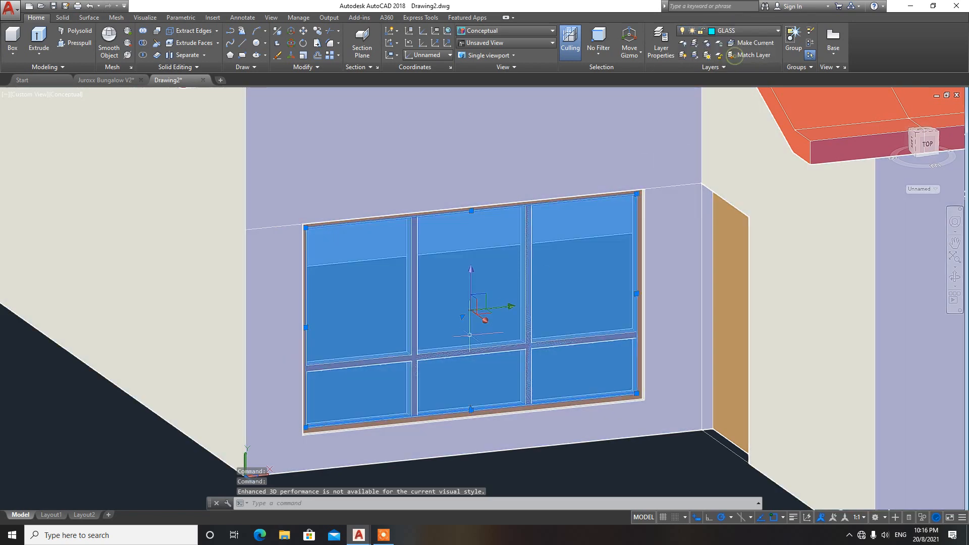
key(Escape)
Move the glass panel by its lower-right corner back from the front face into the depth of the window frame
scroll(529, 310, down, 2)
shift+middle_drag(535, 305, 549, 337)
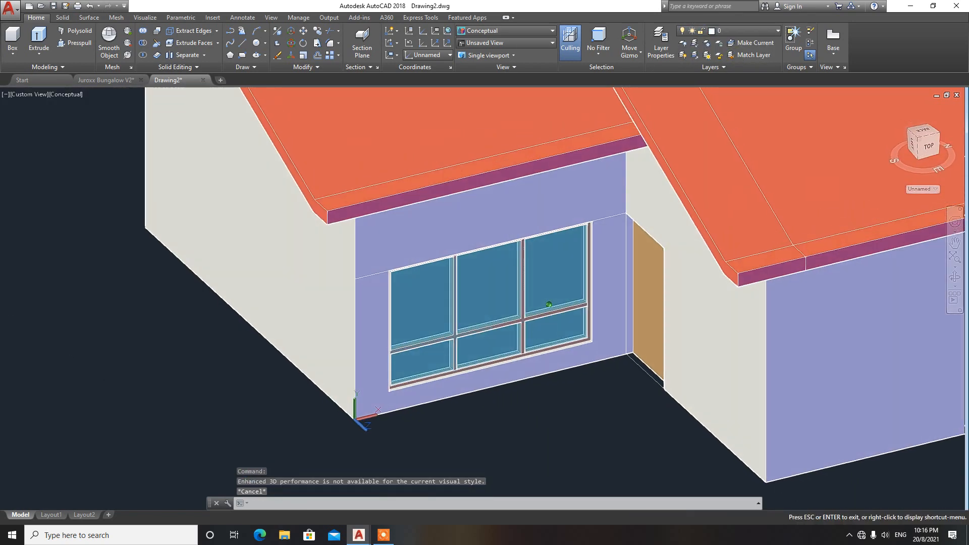
scroll(551, 342, up, 6)
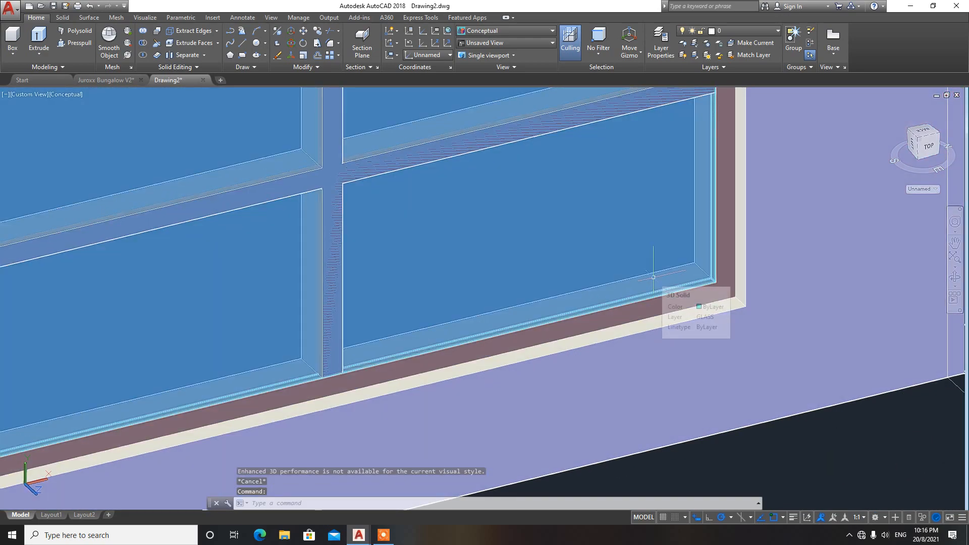
shift+middle_drag(654, 275, 607, 267)
scroll(675, 284, up, 2)
text(m)
key(Return)
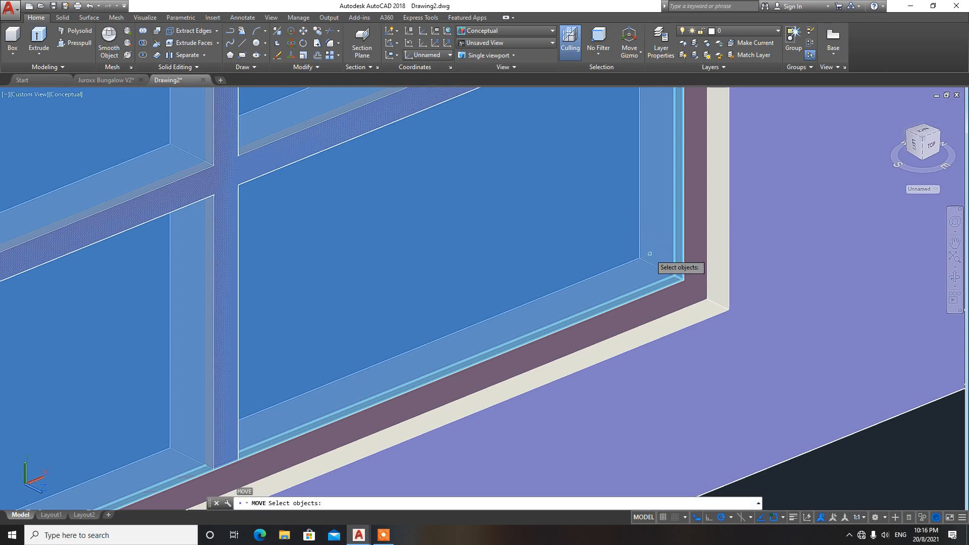
click(683, 279)
key(Return)
click(679, 278)
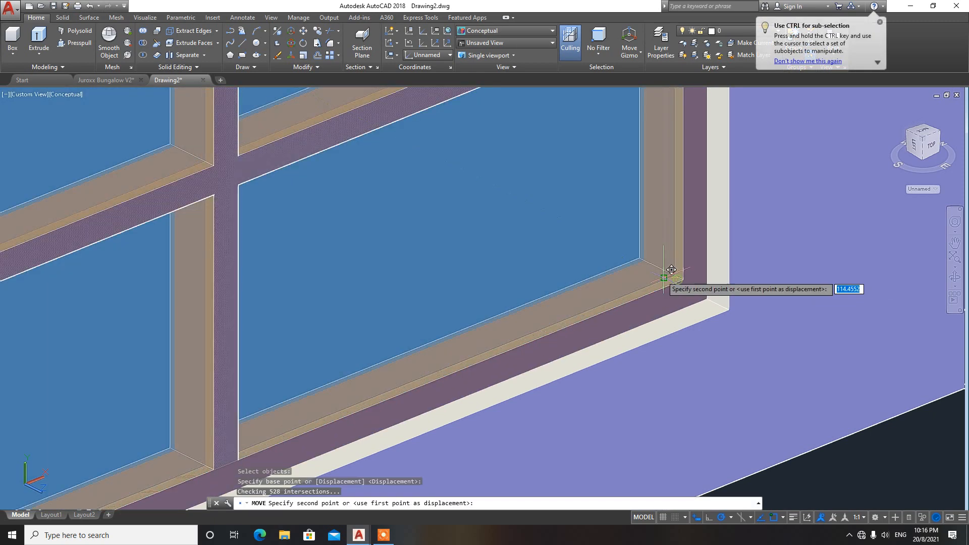
click(672, 273)
scroll(611, 313, down, 5)
scroll(611, 313, down, 5)
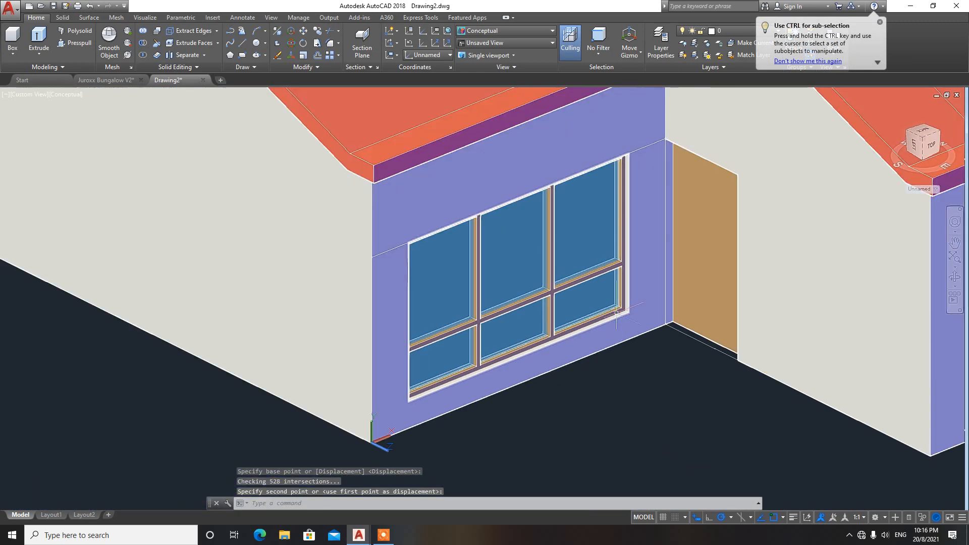
Set the UCS origin at the door opening's lower-right corner, with X along the adjoining wall and Y up the door edge
shift+middle_drag(596, 285, 778, 206)
shift+middle_drag(803, 268, 639, 260)
text(ucs)
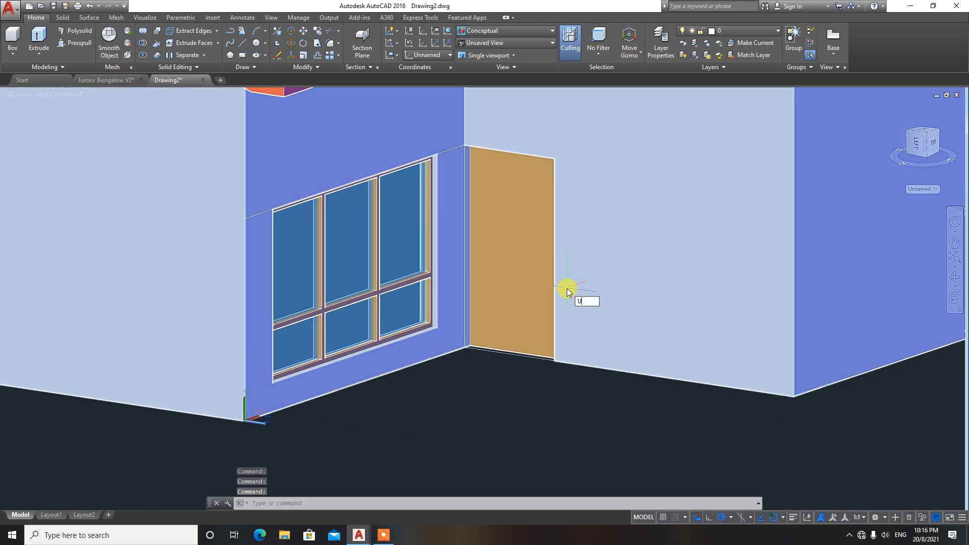
key(Return)
click(555, 361)
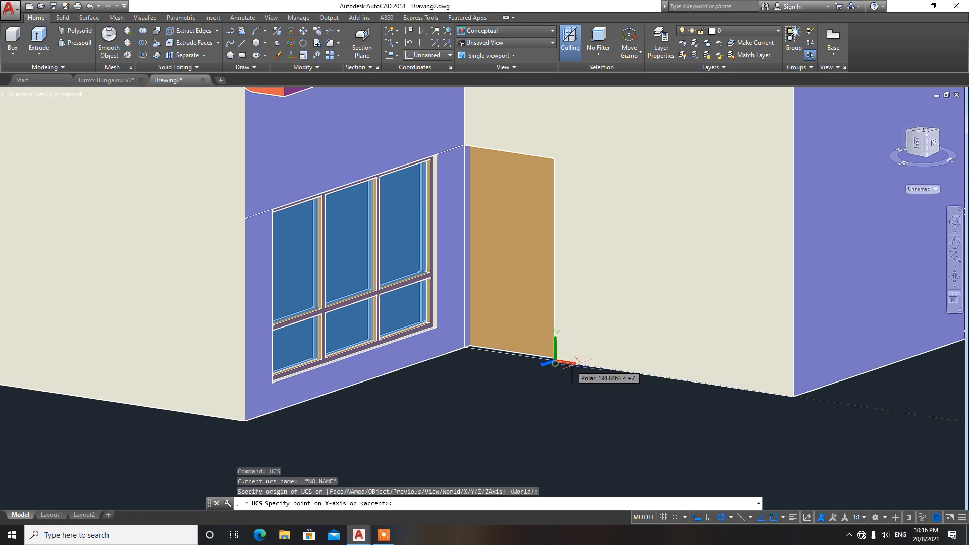
click(601, 373)
click(555, 279)
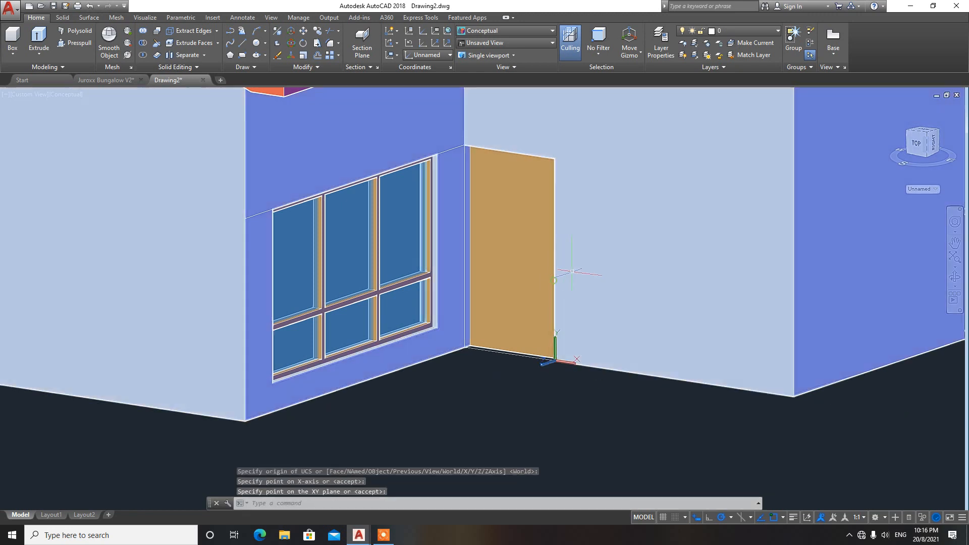
shift+middle_drag(584, 282, 598, 295)
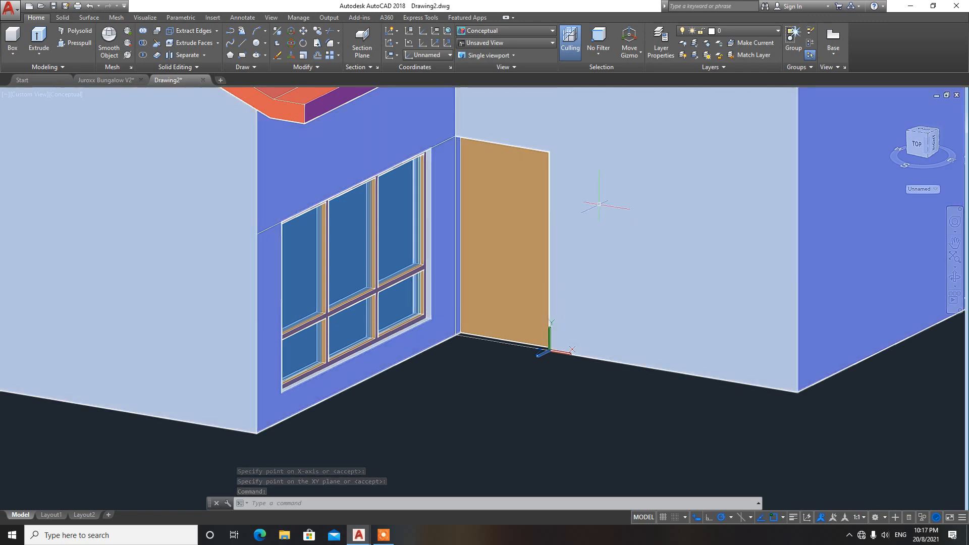
Switch to the 2D Wireframe visual style and draw a 500-long line along the wall from the door opening's upper-right front corner
middle_drag(576, 209, 509, 187)
key(Escape)
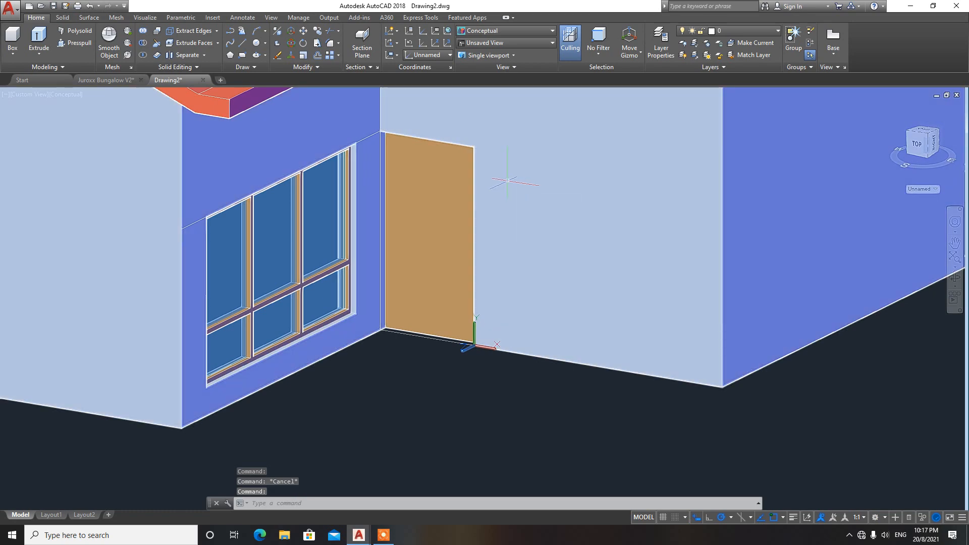
click(493, 32)
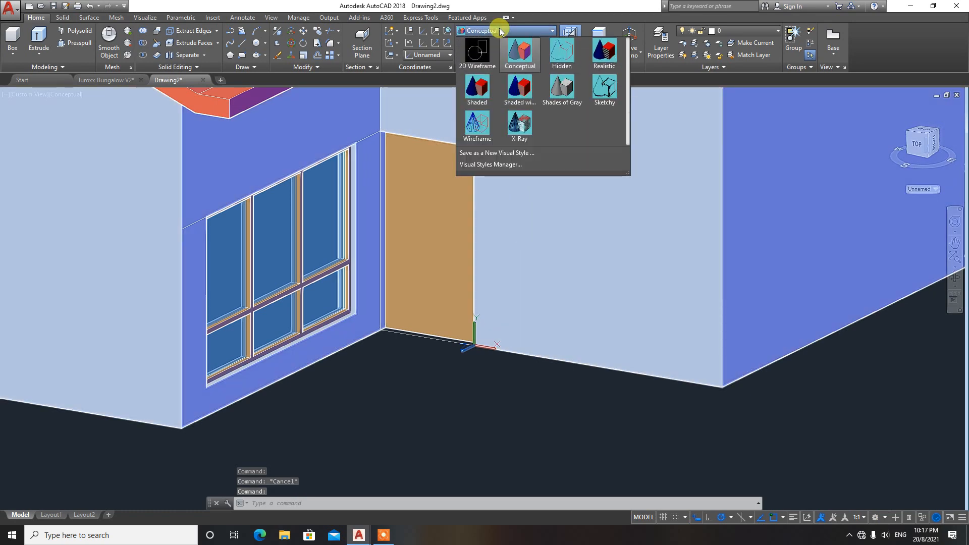
click(475, 47)
scroll(513, 146, up, 3)
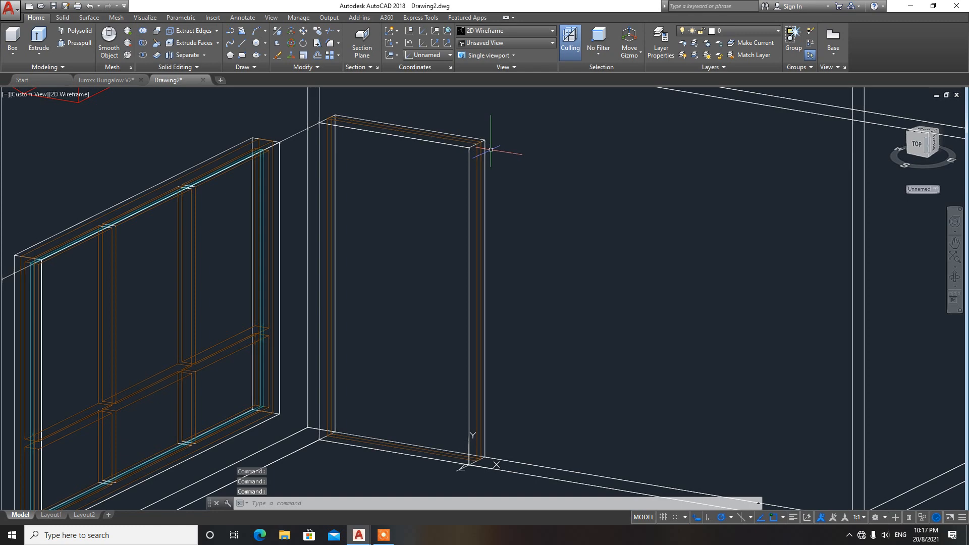
middle_drag(512, 146, 518, 147)
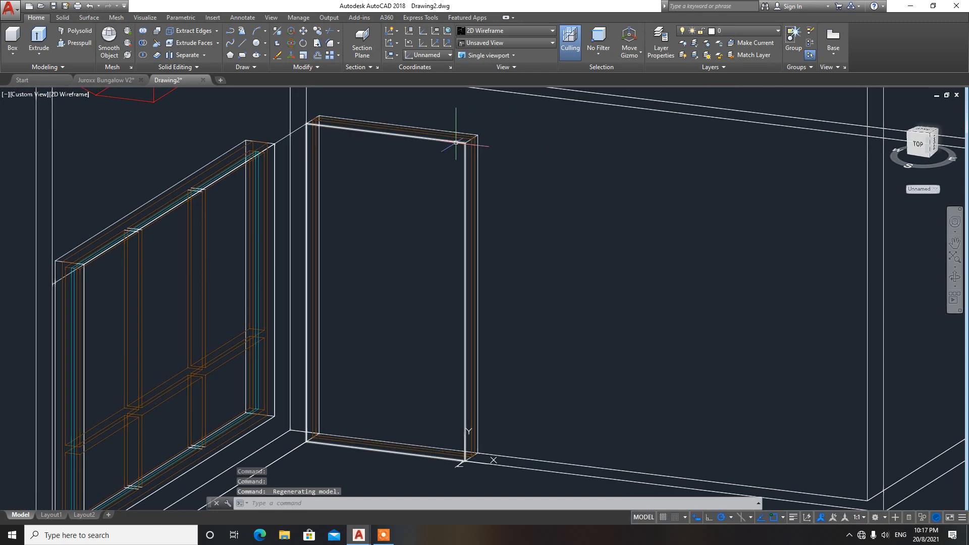
text(l)
key(Return)
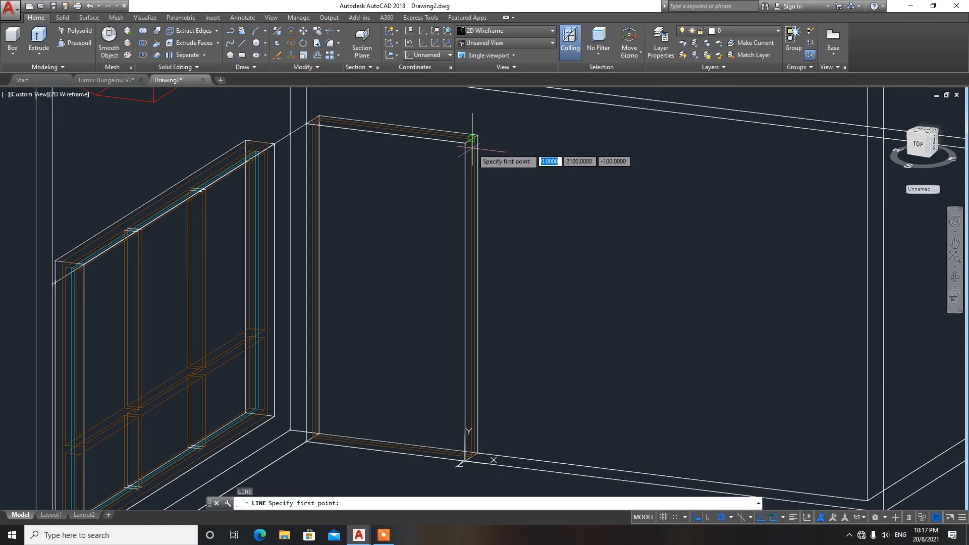
click(464, 143)
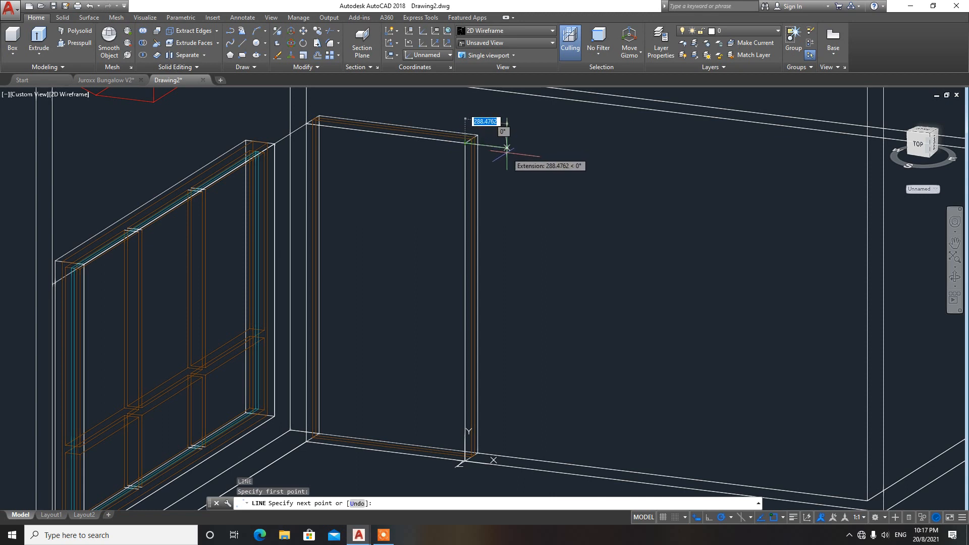
text(5)
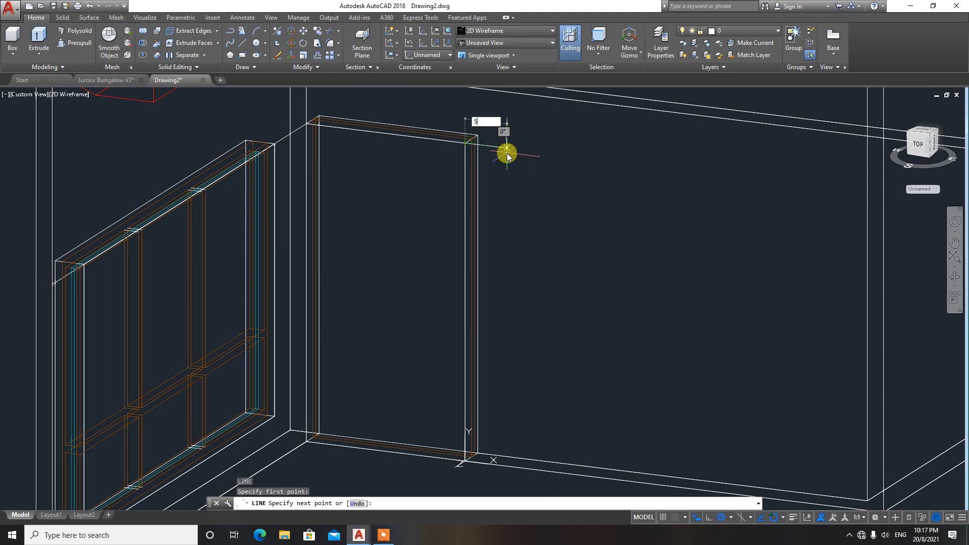
text(00)
key(Return)
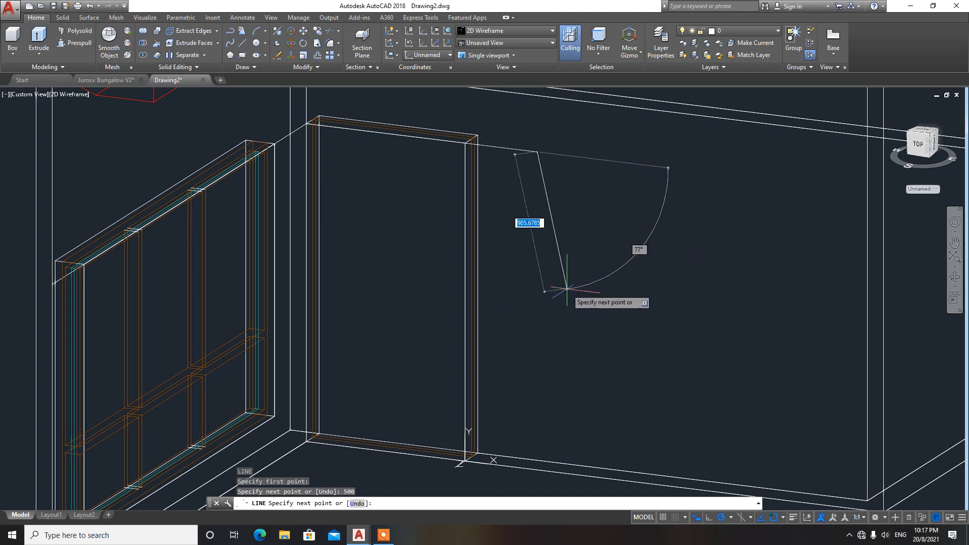
key(Escape)
text(REC)
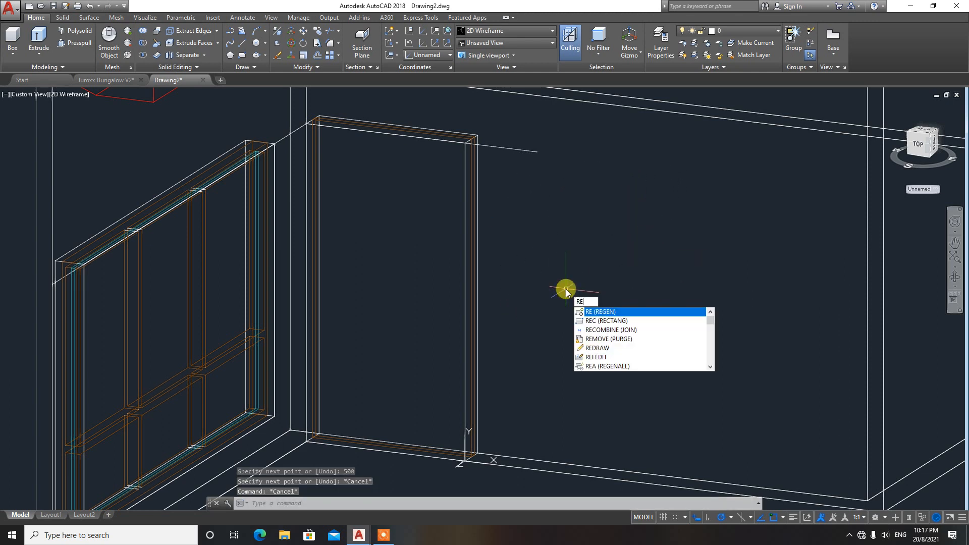
key(Return)
click(538, 152)
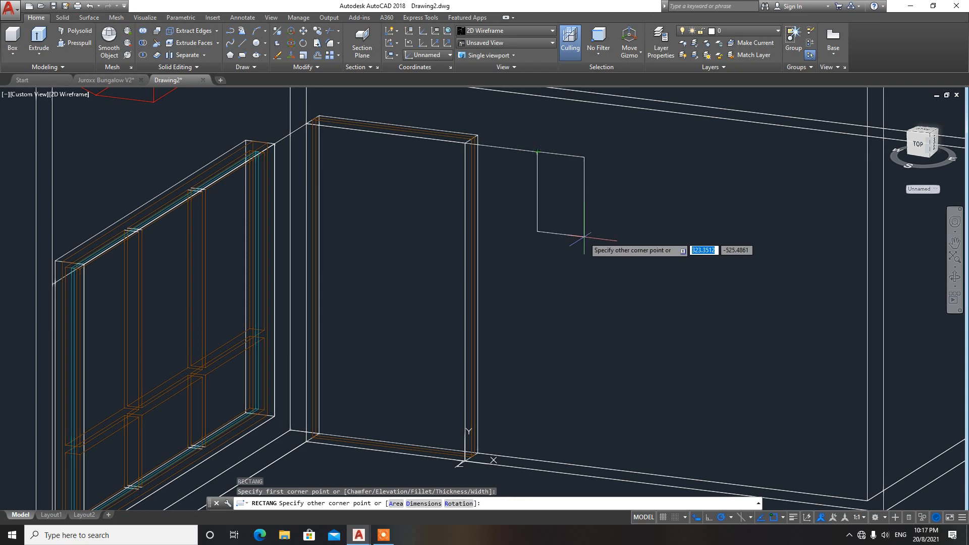
text(D)
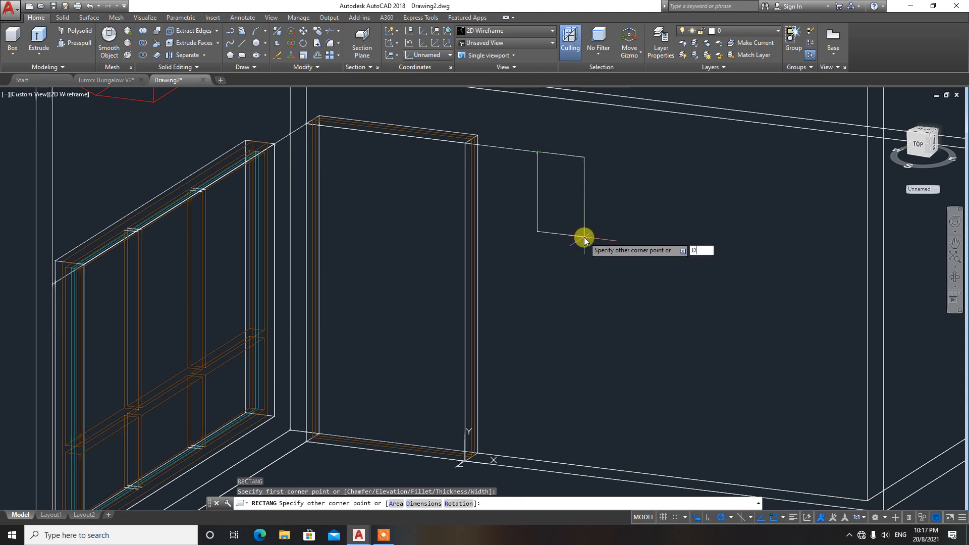
key(Return)
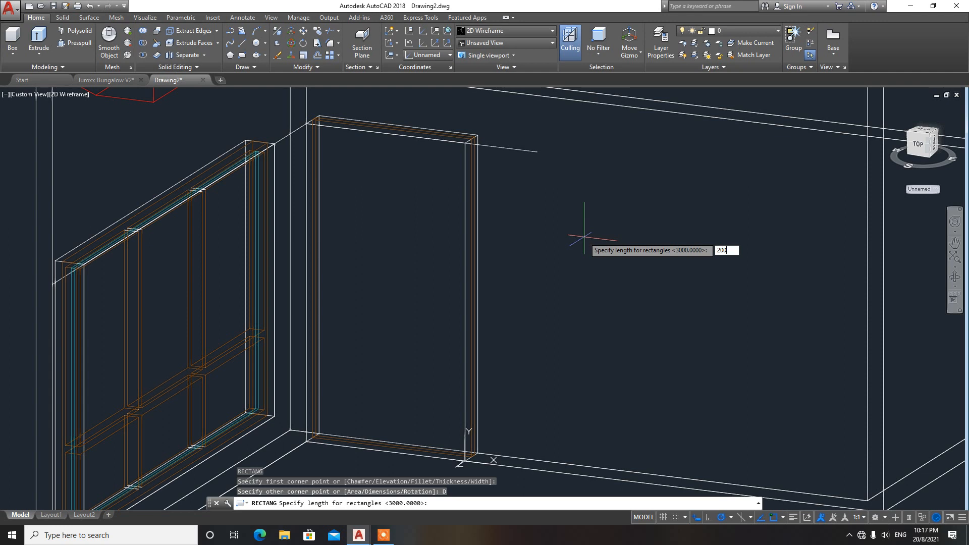
key(Return)
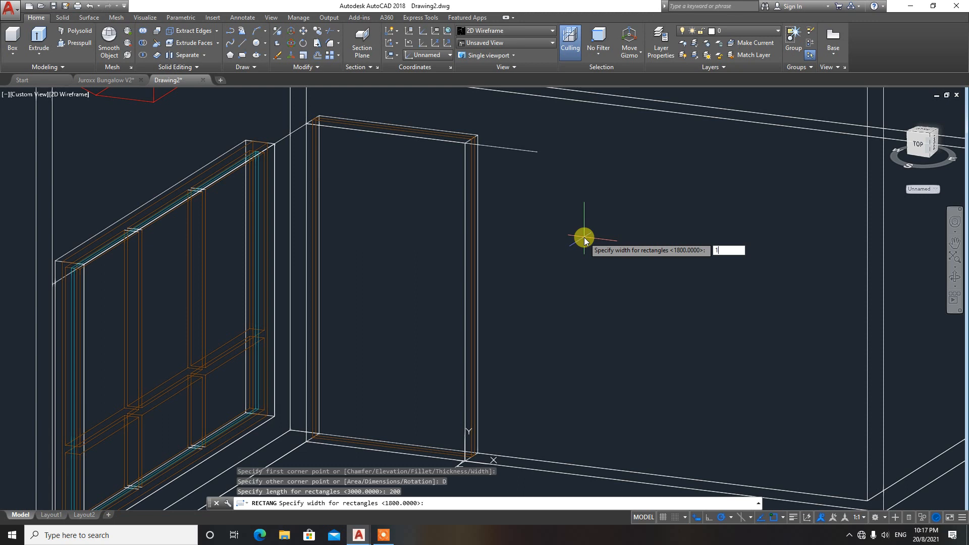
key(Escape)
key(Escape)
key(Escape)
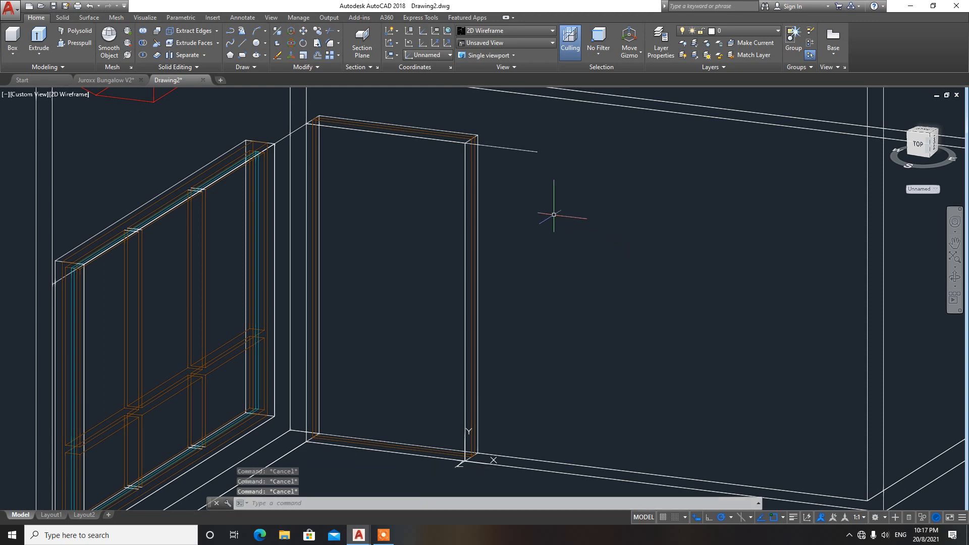
Draw a rectangle of length 500 and width 1800 on the wall, extending down and right from the guide line's free end
key(Return)
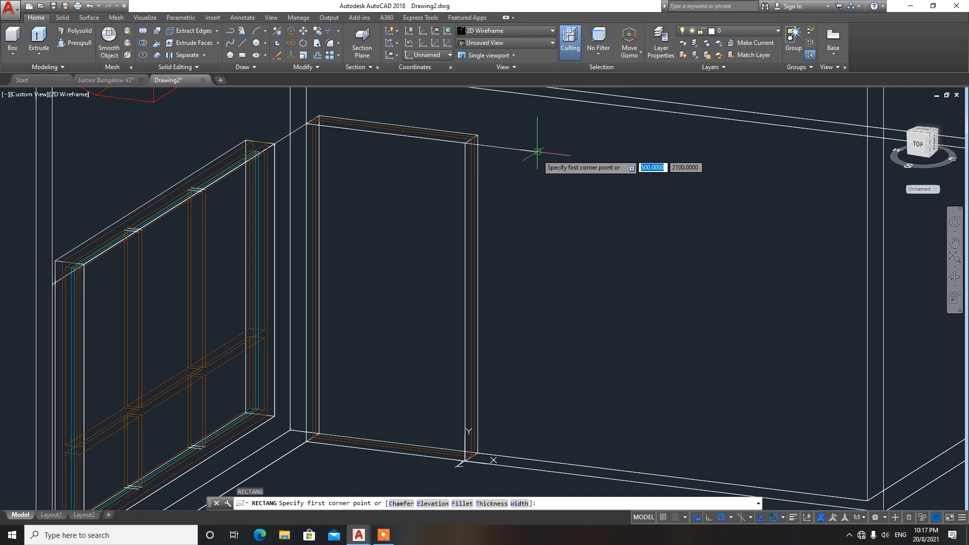
click(537, 151)
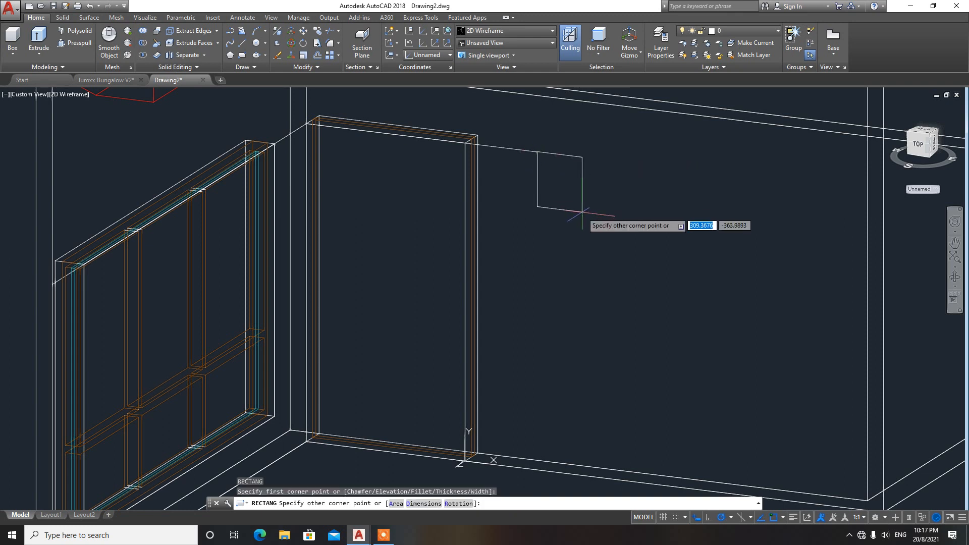
text(D)
key(Return)
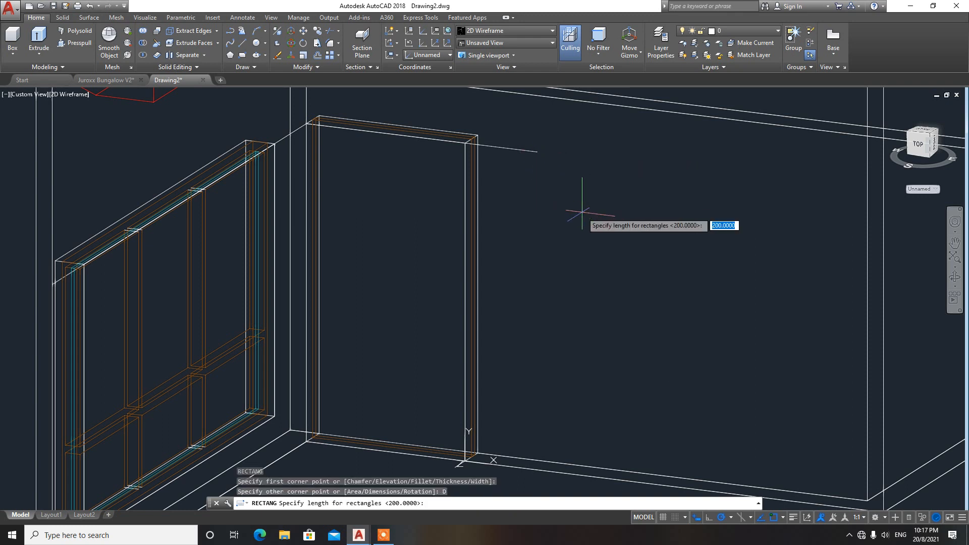
key(Return)
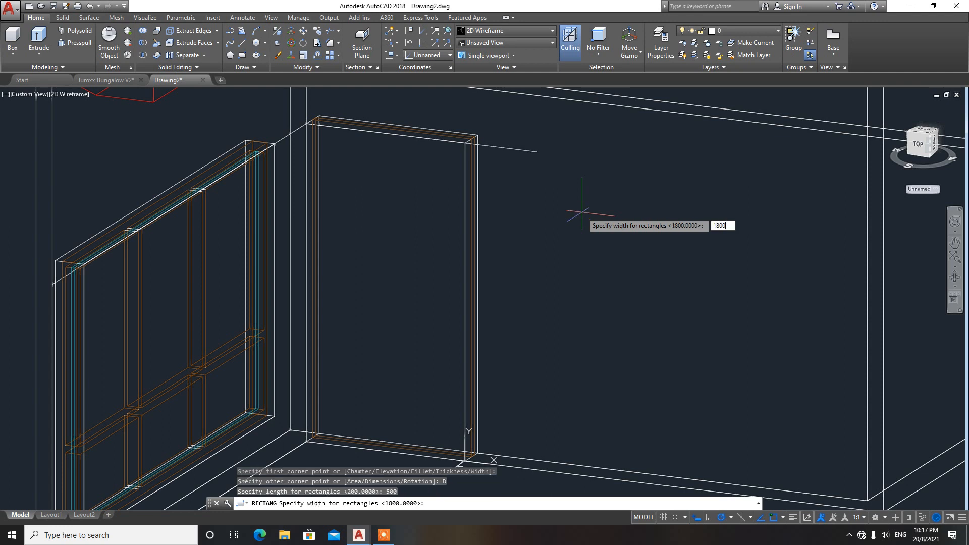
text(1800)
key(Return)
click(583, 215)
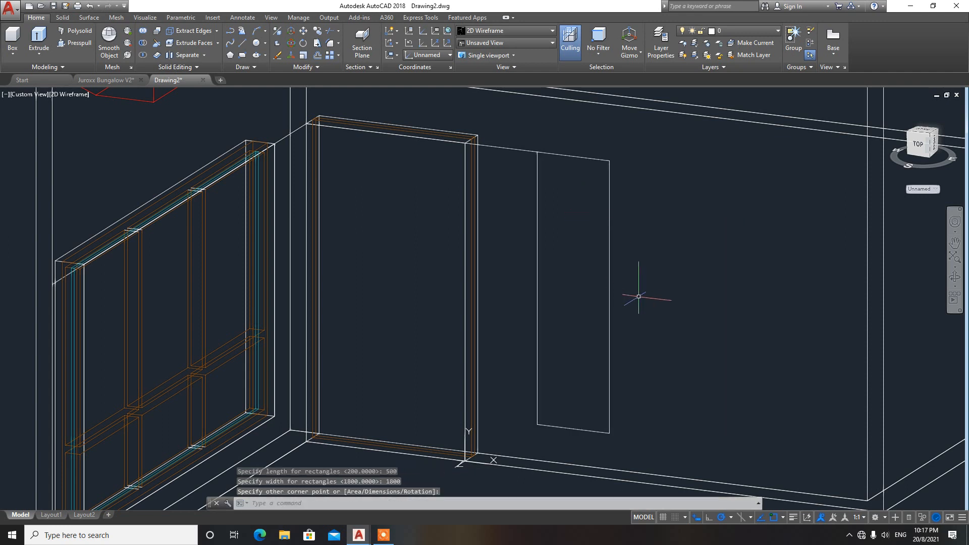
Draw a 200-long line along the wall from the upper-right corner of the narrow window rectangle
scroll(638, 296, down, 2)
scroll(622, 280, up, 2)
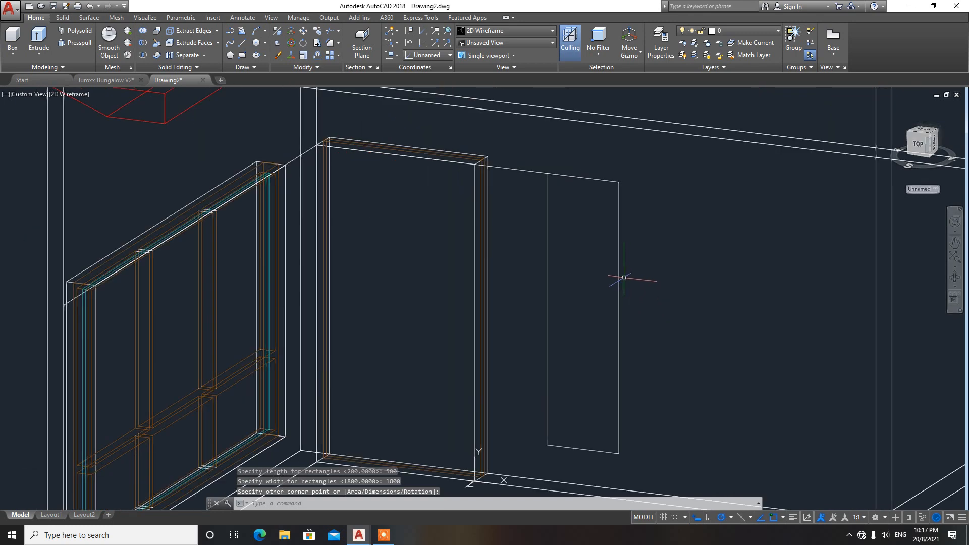
middle_drag(622, 283, 530, 256)
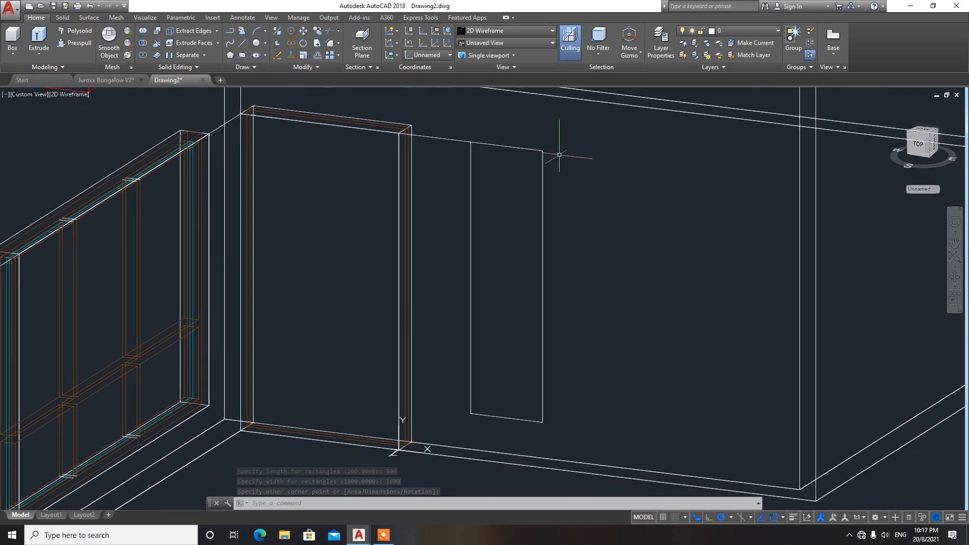
key(Return)
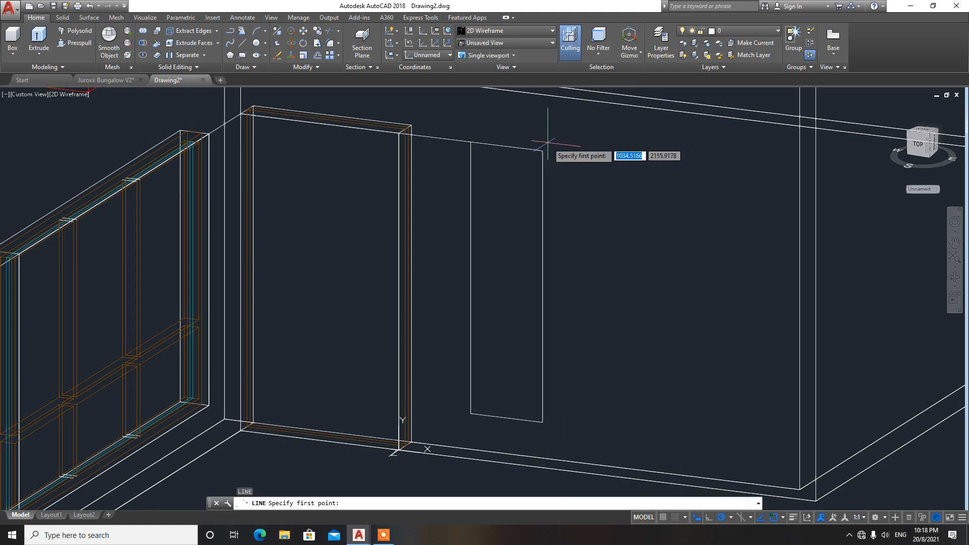
click(543, 150)
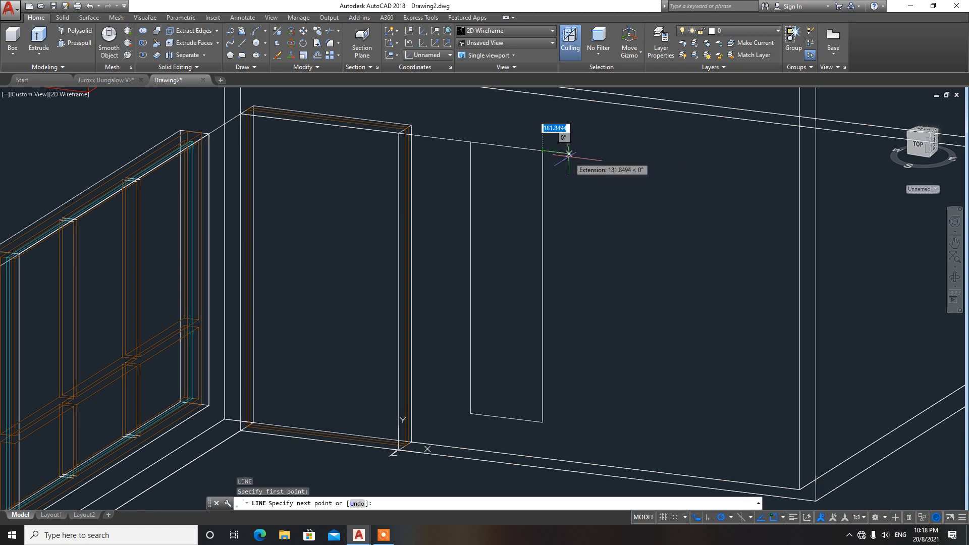
text(2)
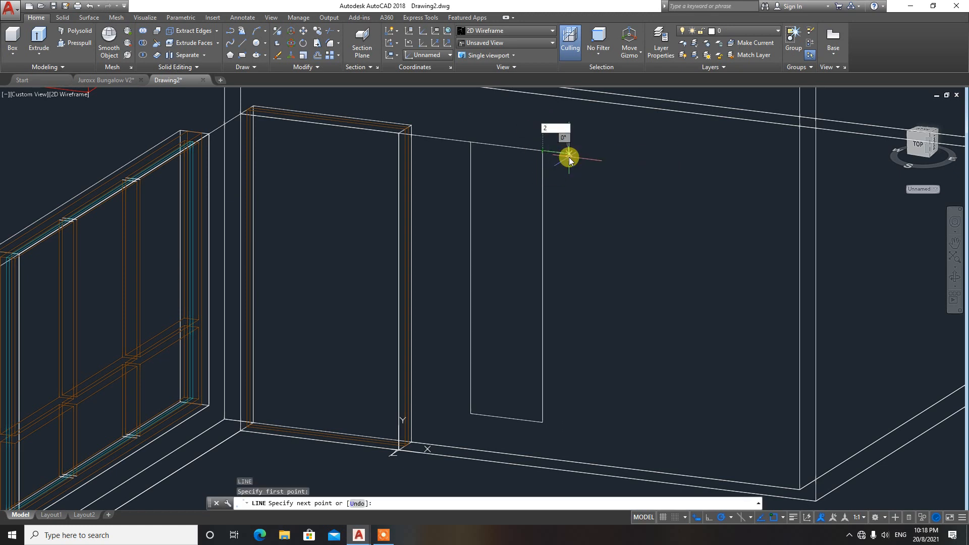
text(00)
key(Return)
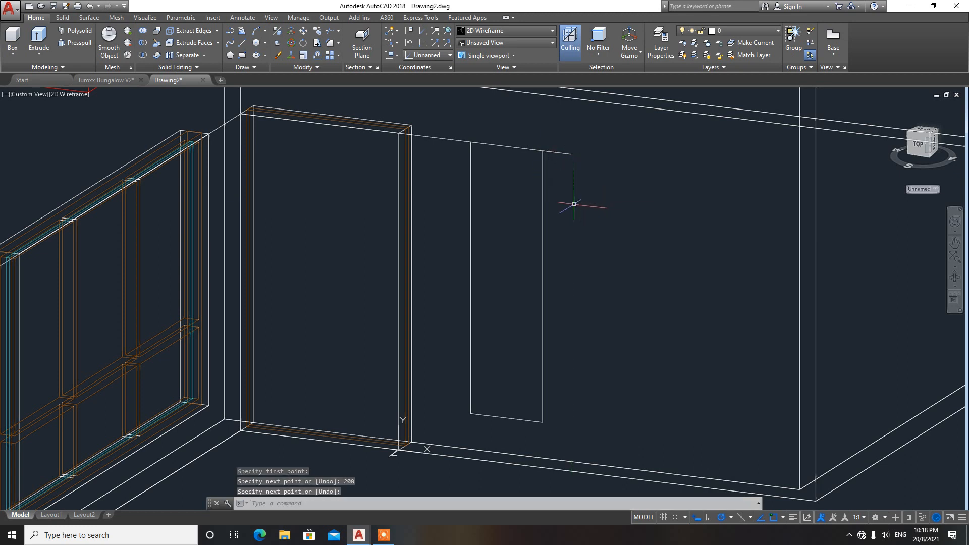
Copy the narrow window rectangle by its upper-left corner to the free end of the 200-long guide line
text(CO)
key(Return)
click(568, 217)
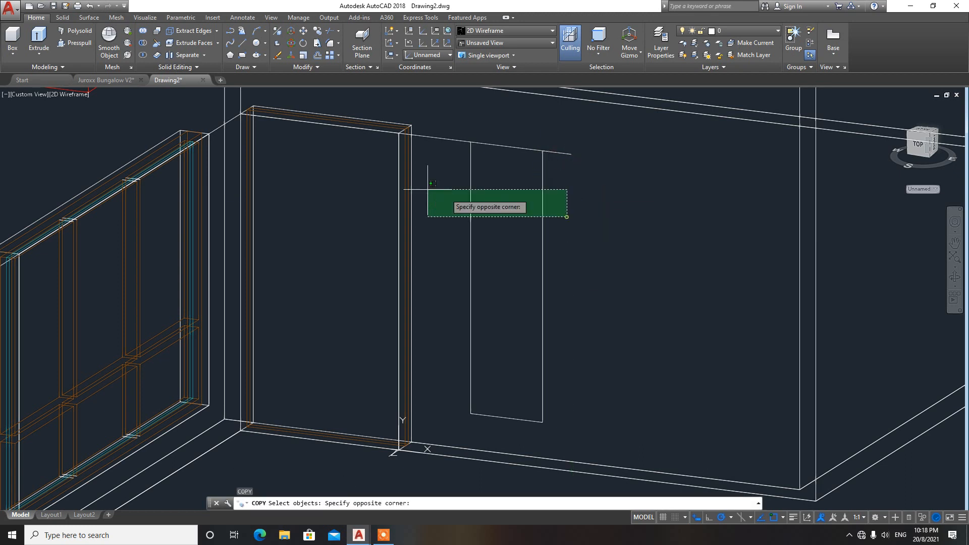
click(455, 185)
key(Return)
click(471, 142)
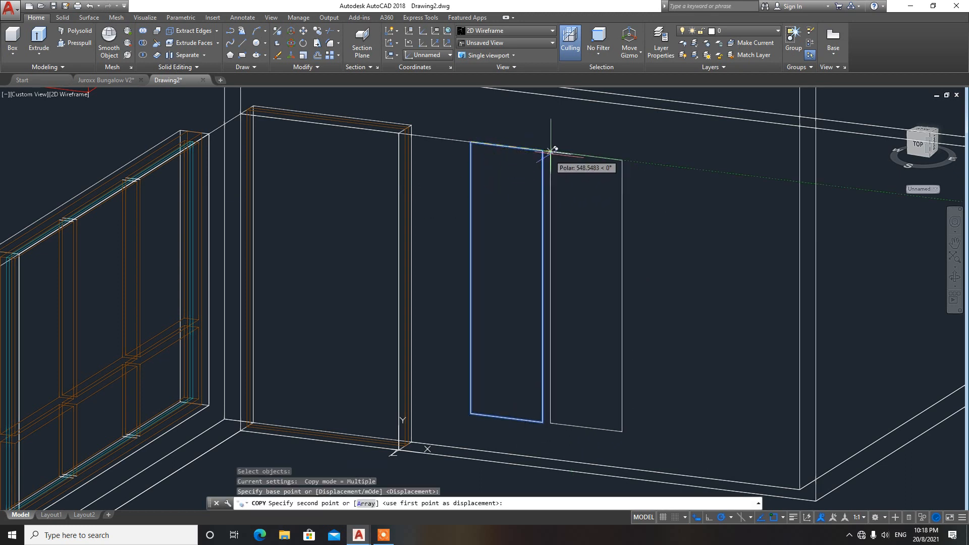
click(572, 153)
key(Escape)
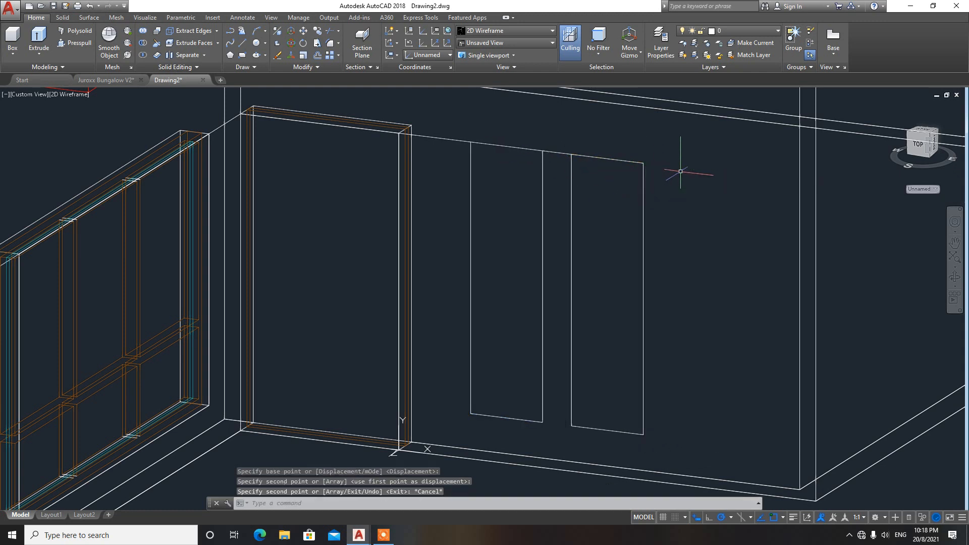
Draw another 200-long guide line along the wall from the second rectangle's upper-right corner
text(L)
key(Return)
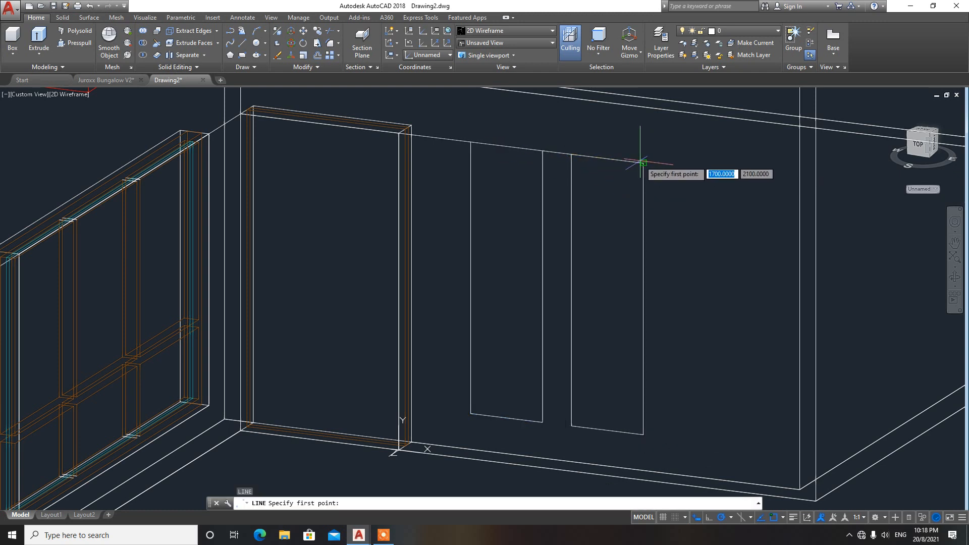
click(644, 164)
text(200)
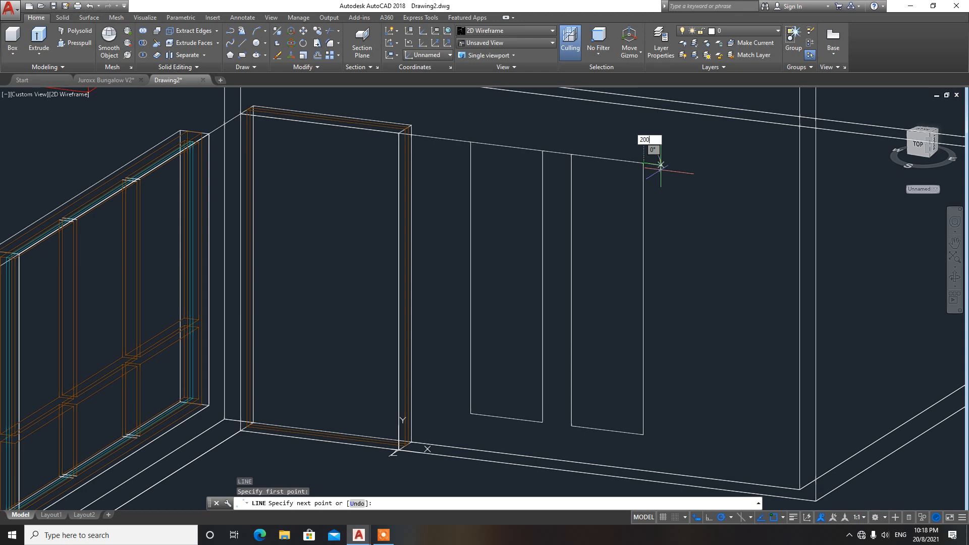
key(Return)
Copy the second window rectangle by its upper-left corner to the free end of the new guide line
text(co)
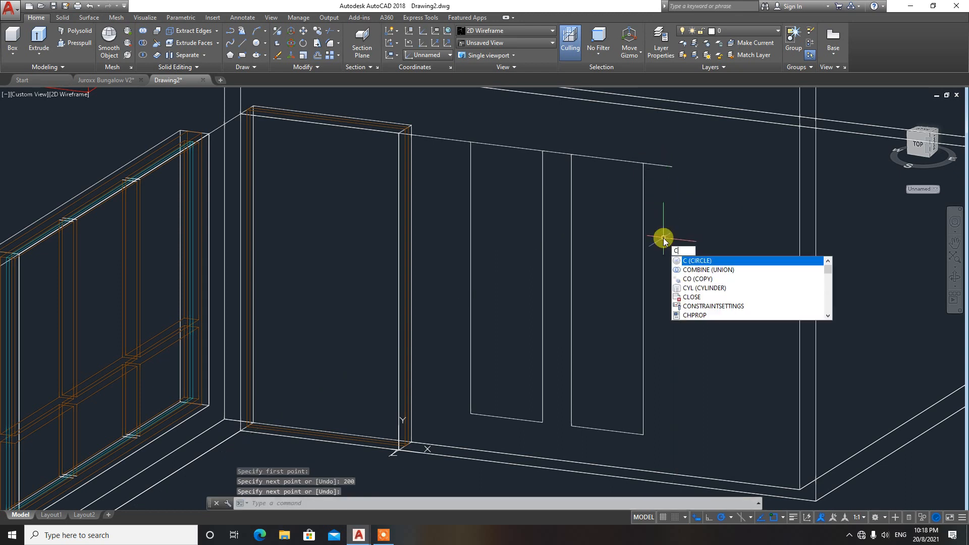
key(Return)
click(663, 226)
click(635, 204)
key(Return)
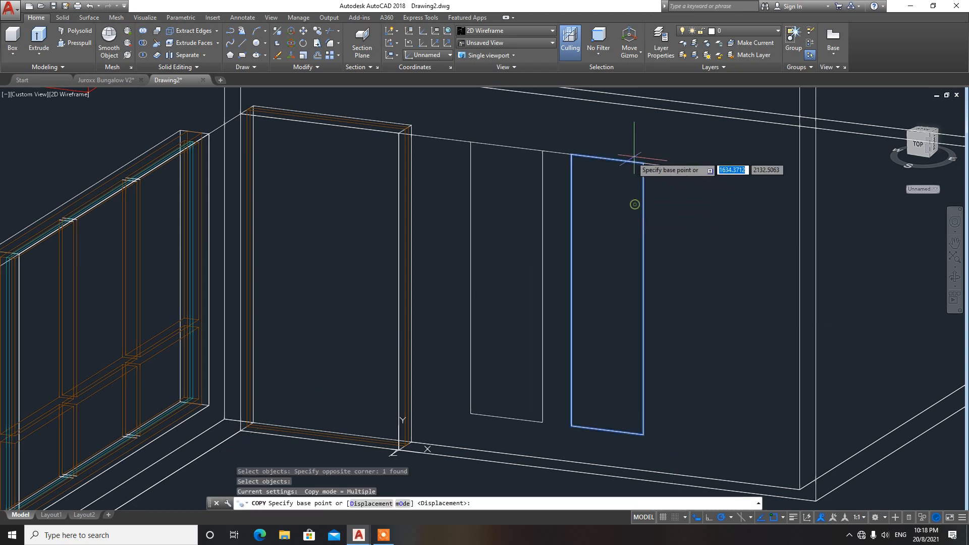
click(571, 155)
click(673, 165)
key(Escape)
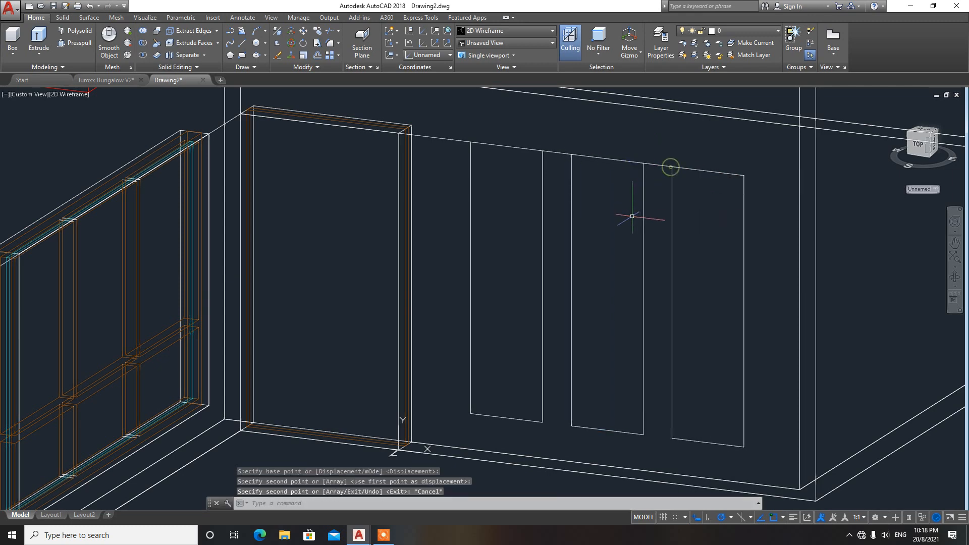
Presspull the three narrow rectangles back through the wall's thickness to cut the window openings beside the door
scroll(628, 210, down, 4)
text(P)
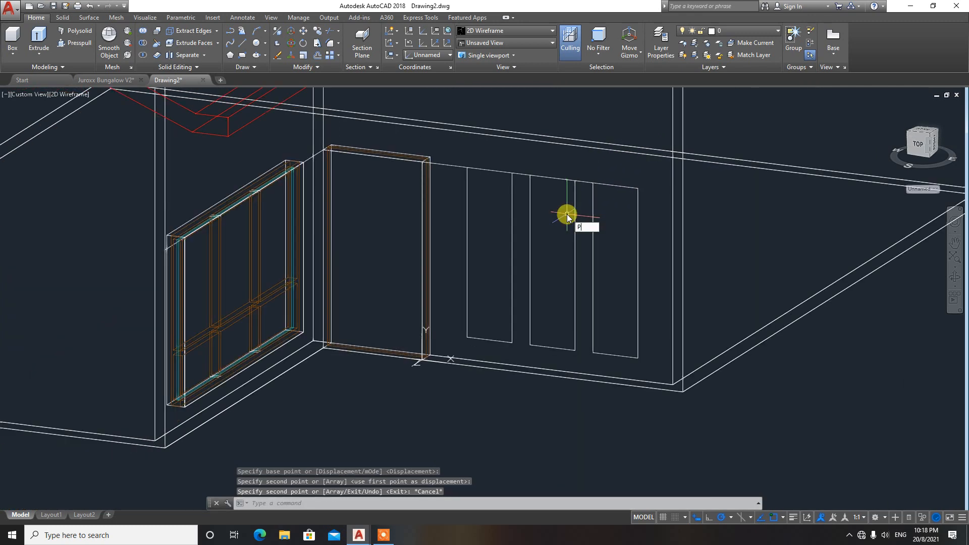
text(RESSPULL)
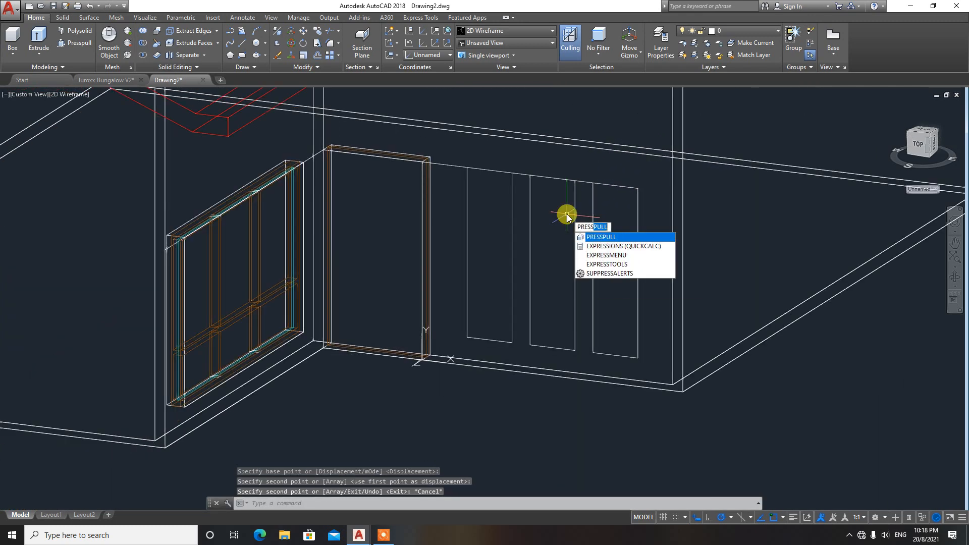
key(Return)
click(498, 238)
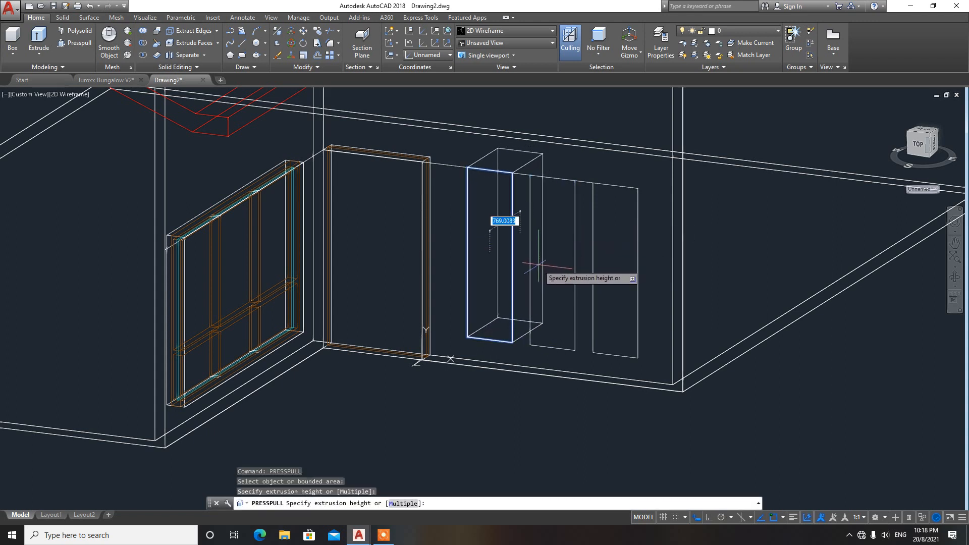
click(557, 259)
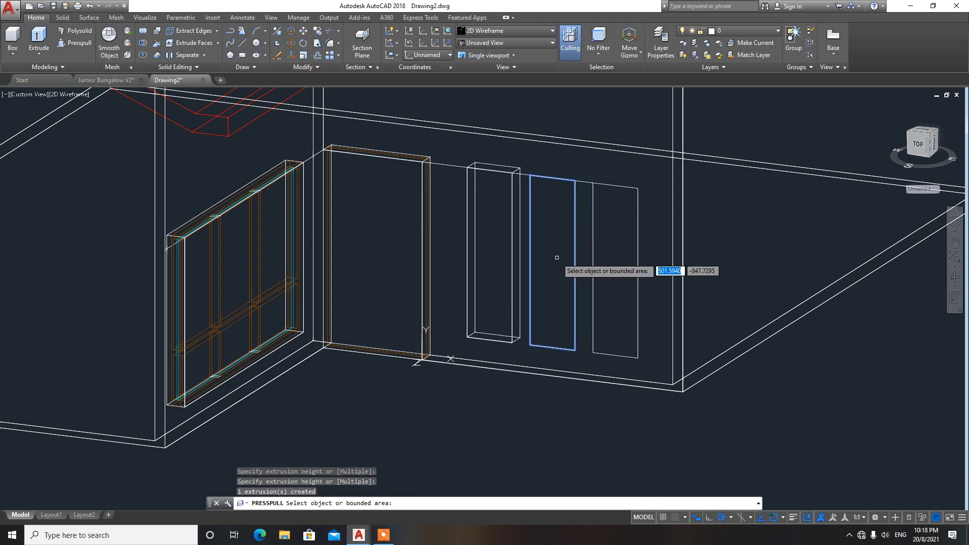
click(557, 258)
click(565, 240)
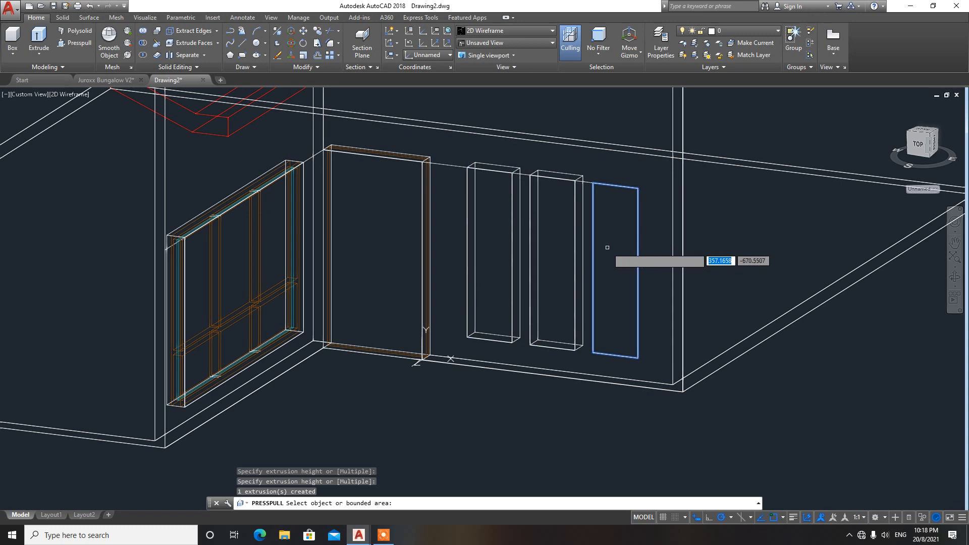
click(607, 247)
click(619, 244)
key(Escape)
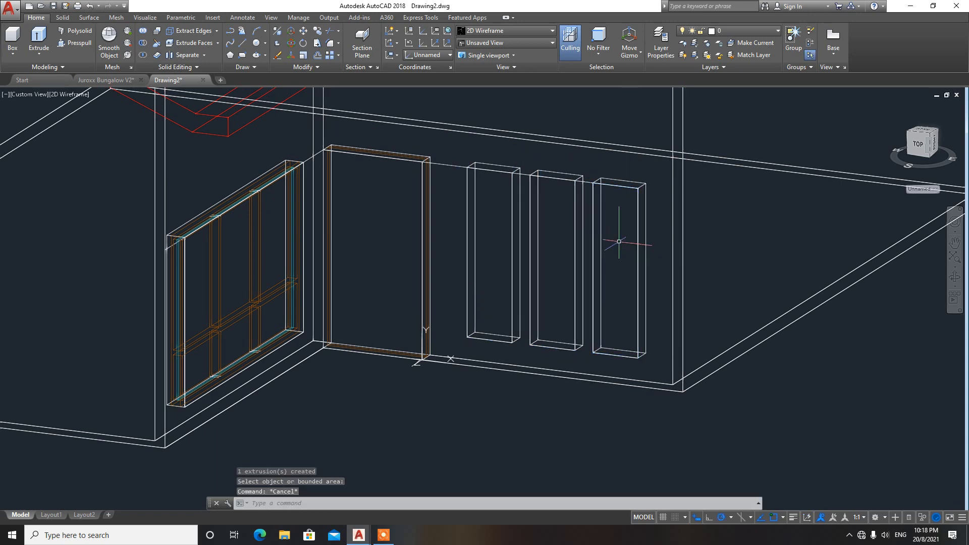
Switch to the Conceptual visual style and check the three narrow window openings
click(513, 32)
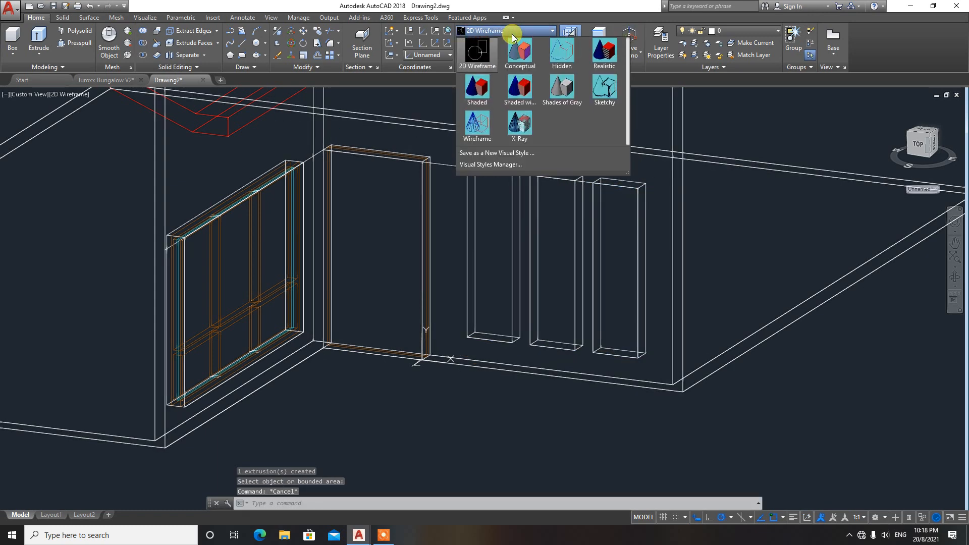
click(520, 51)
scroll(555, 263, down, 3)
scroll(556, 263, up, 3)
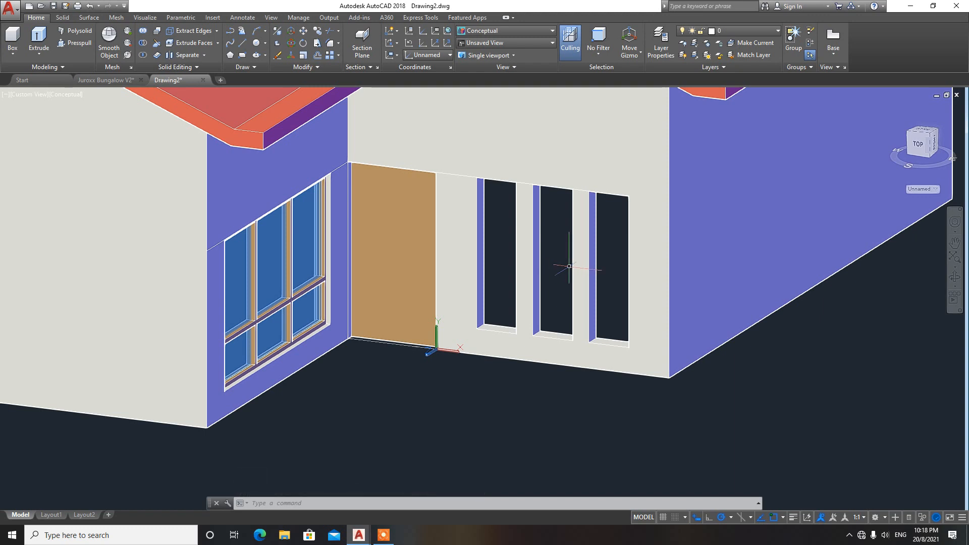
scroll(505, 315, up, 2)
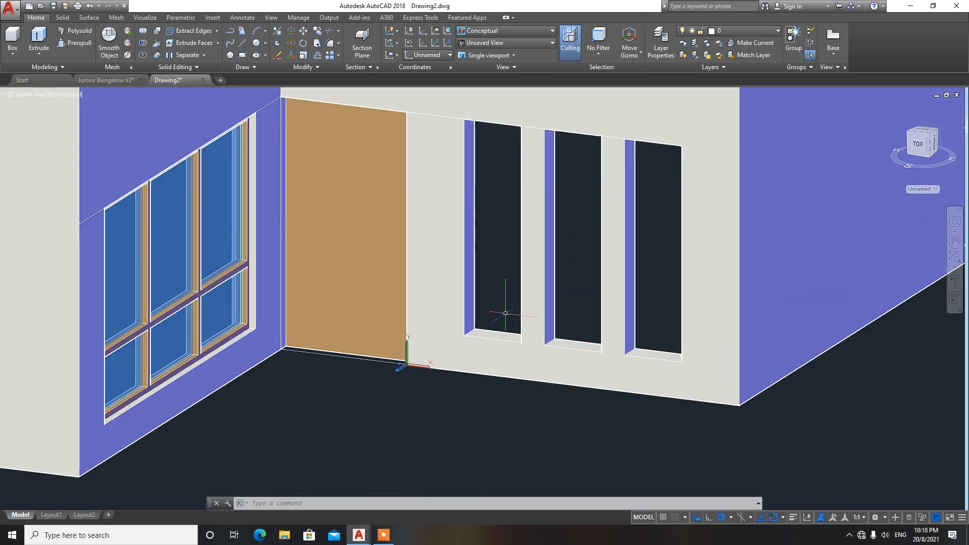
Select the wall containing the narrow window openings and switch the visual style back to 2D Wireframe
click(556, 145)
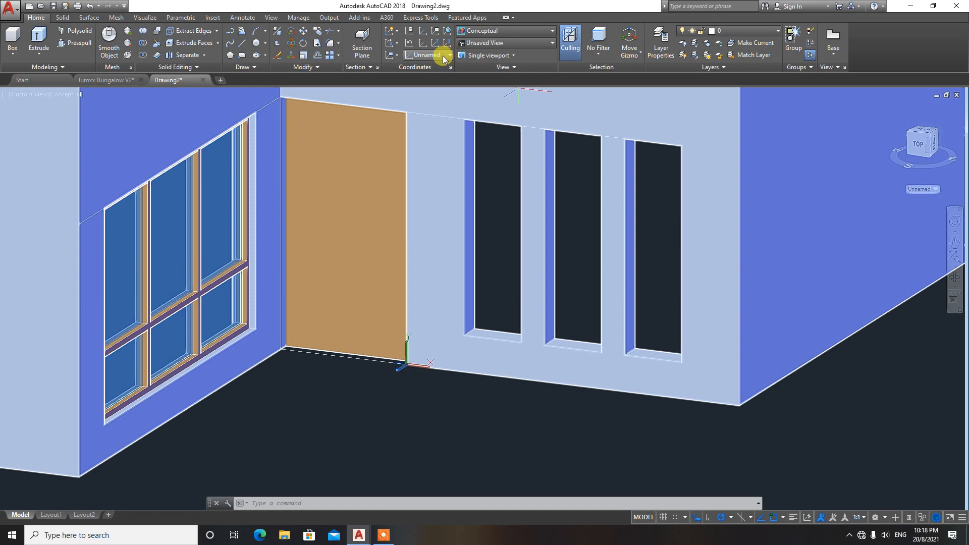
click(480, 31)
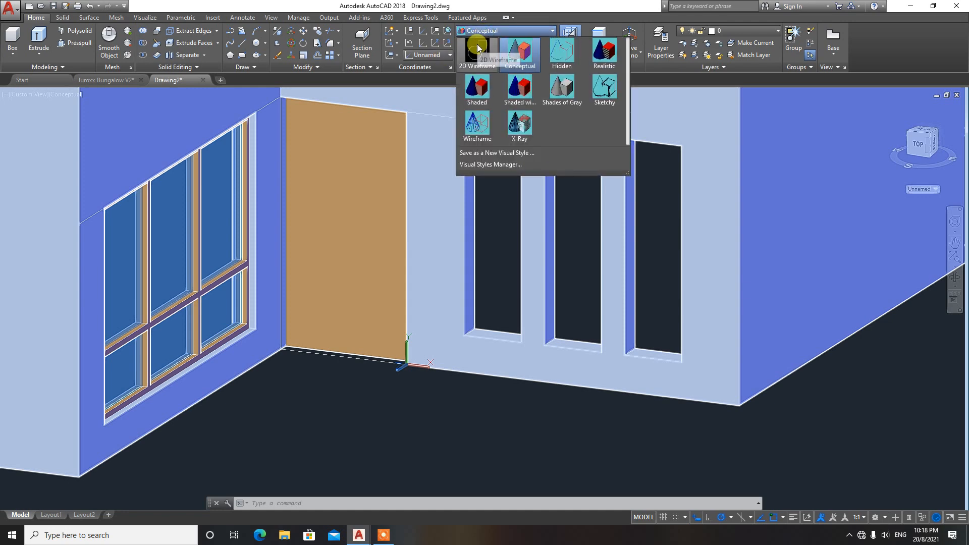
Display the model in 2D Wireframe and draw a rectangle over the front face of the narrow window opening nearest the door
click(477, 49)
text(RE)
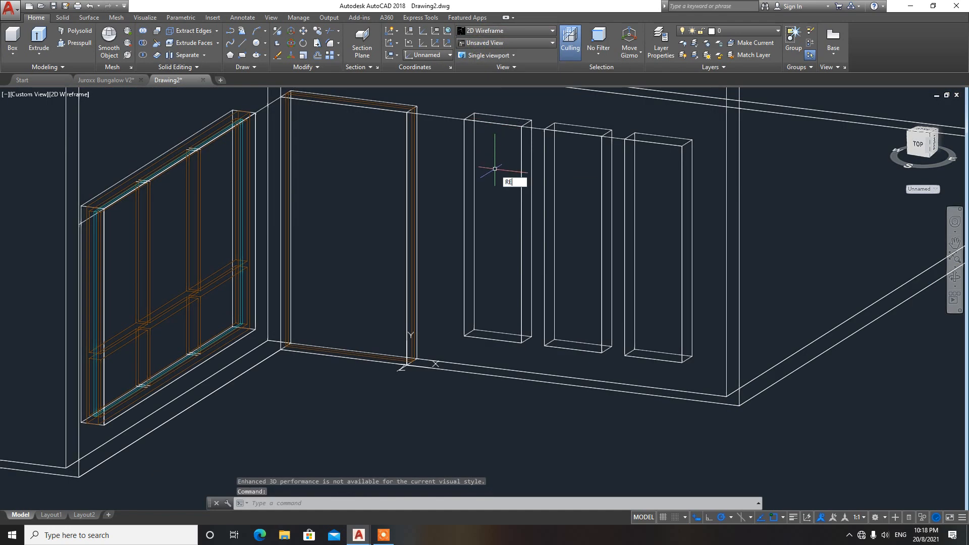
text(C)
key(Return)
click(465, 119)
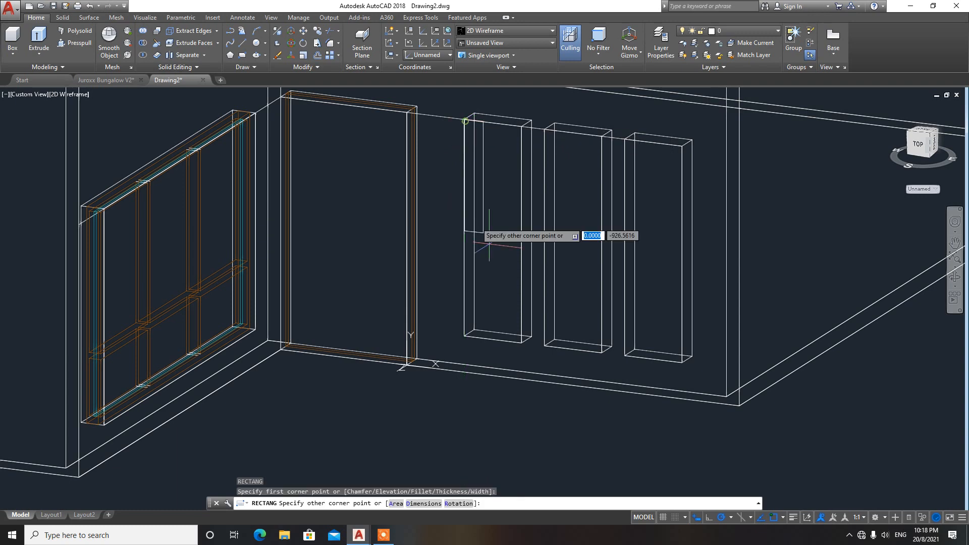
click(523, 344)
click(497, 342)
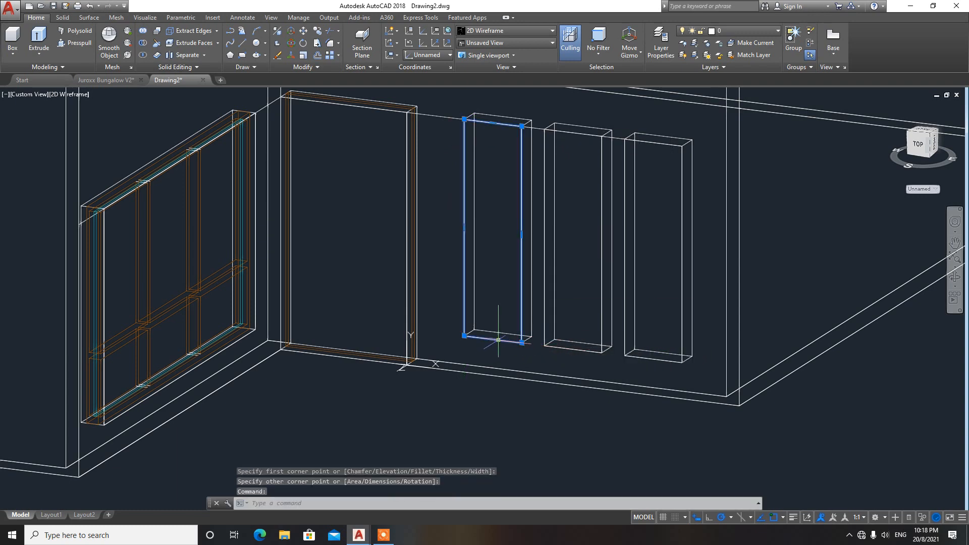
key(Escape)
Offset the window rectangle inward by 50
key(Return)
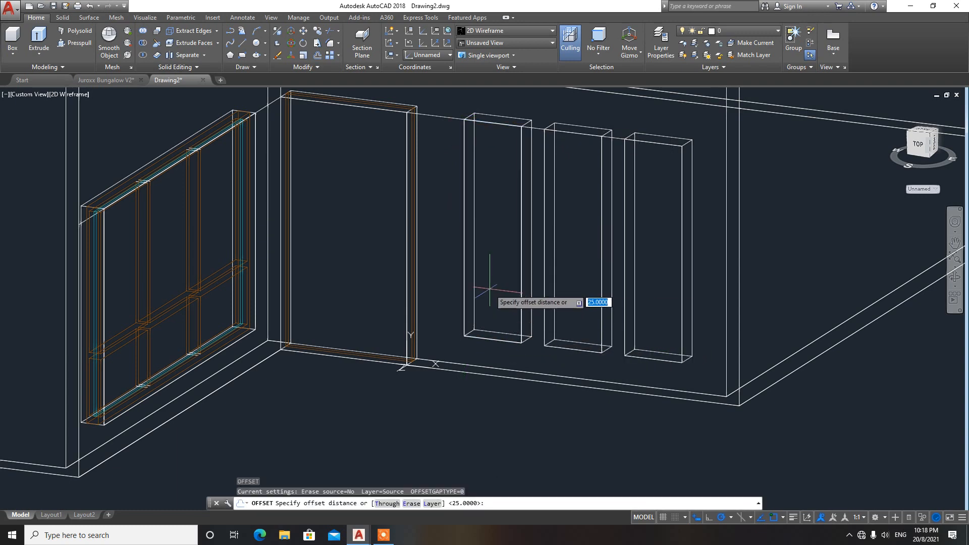
text(50)
key(Return)
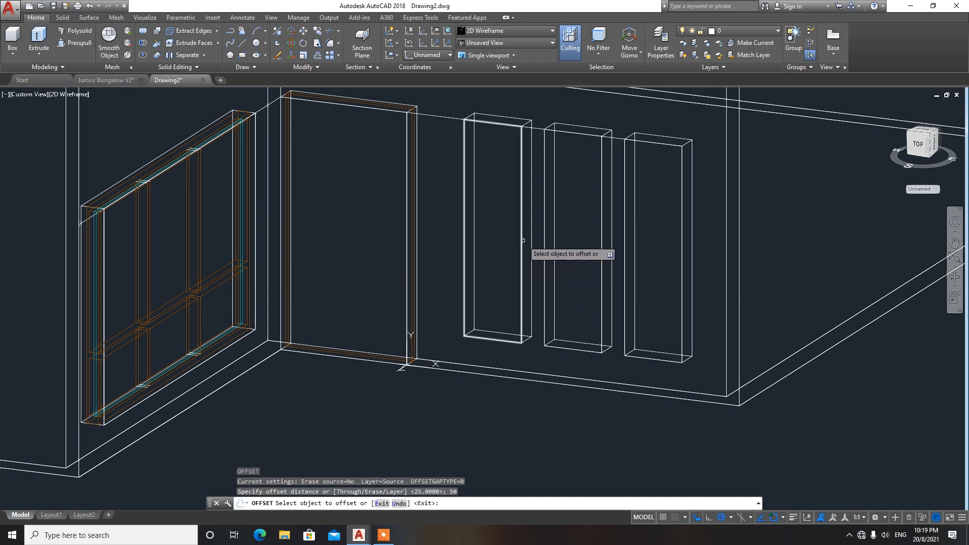
click(523, 241)
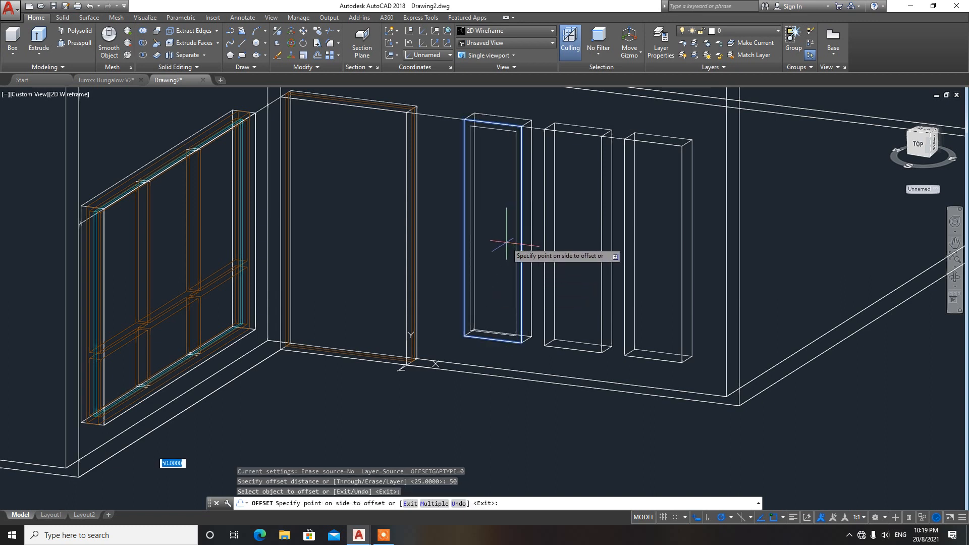
click(505, 243)
key(Escape)
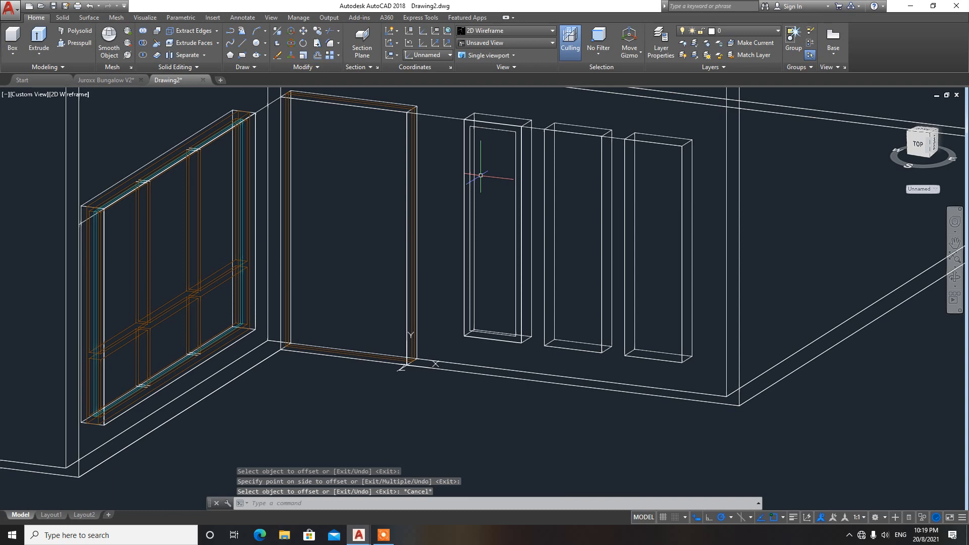
Extrude both window rectangles 100 into the wall
text(EXT)
key(Return)
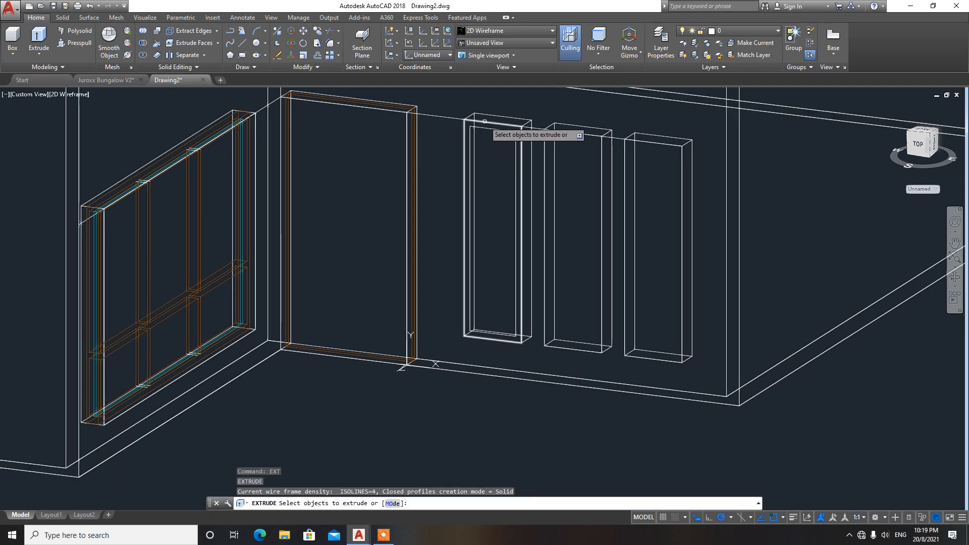
click(484, 121)
click(471, 137)
key(Return)
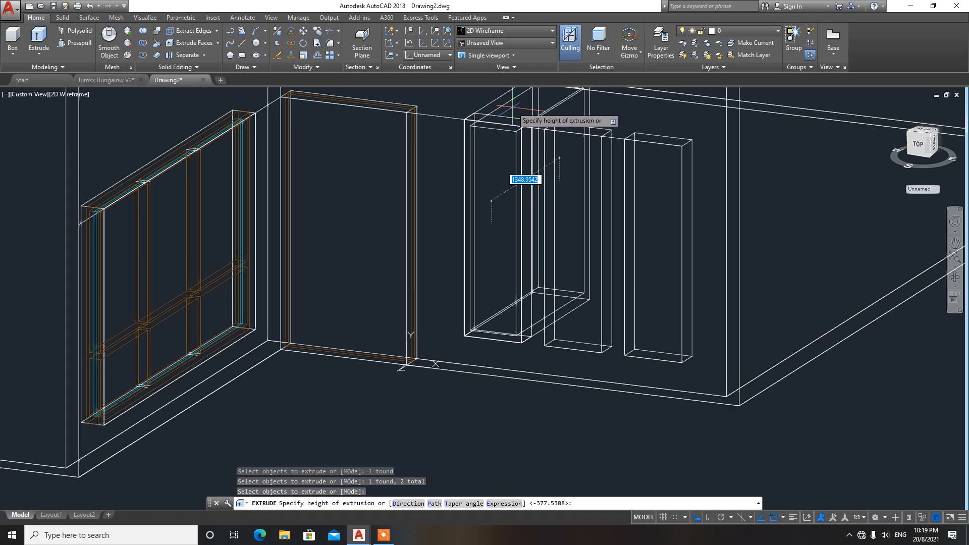
text(100)
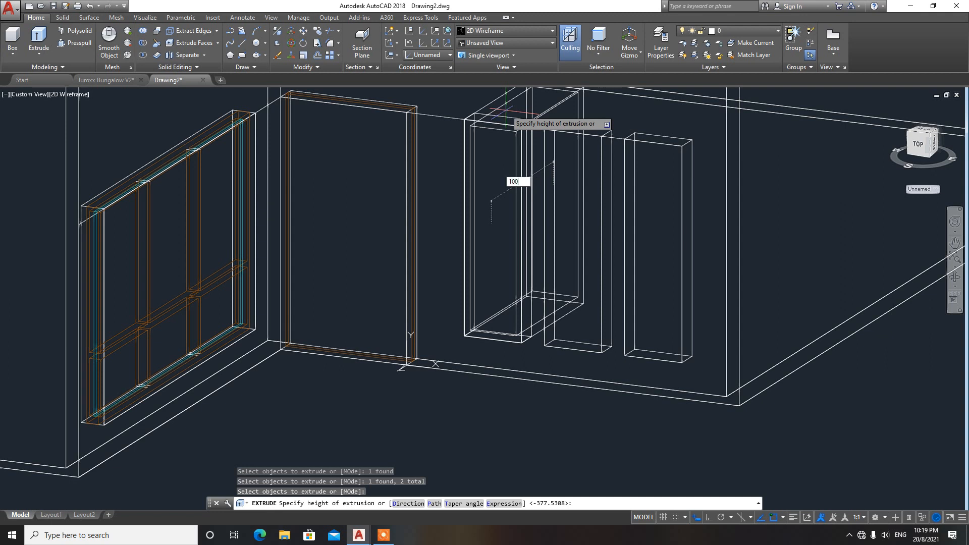
key(Return)
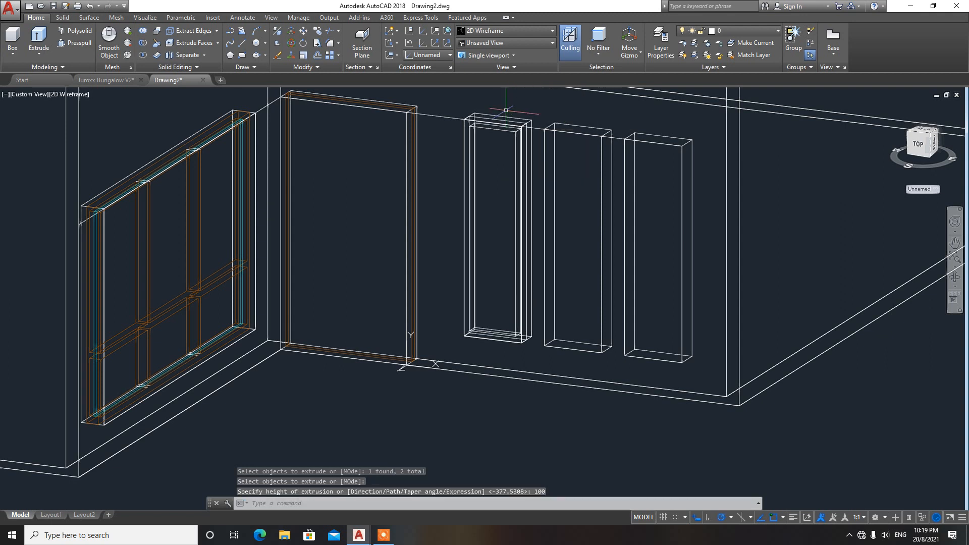
Subtract the inner box from the outer box to form a hollow window frame
text(S)
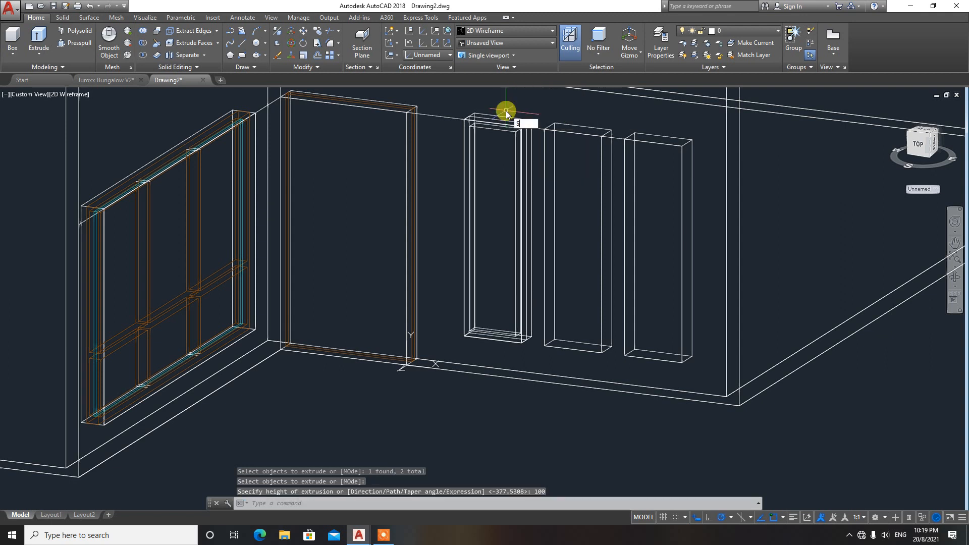
text(U)
key(Return)
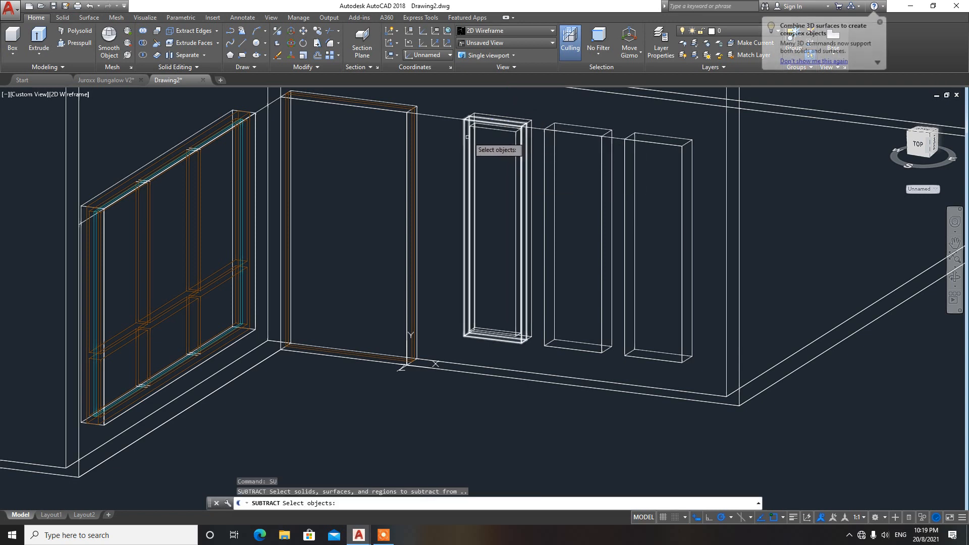
click(467, 136)
key(Return)
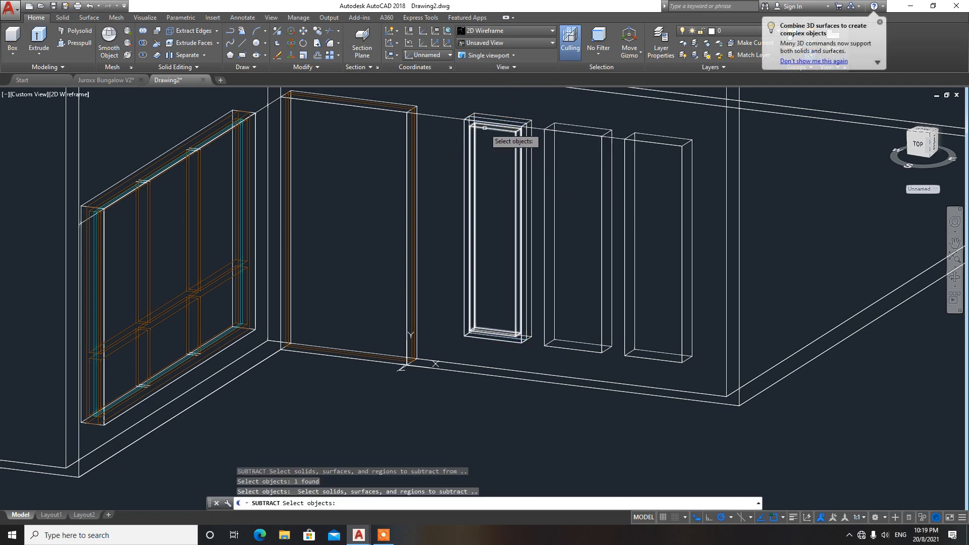
click(485, 127)
key(Return)
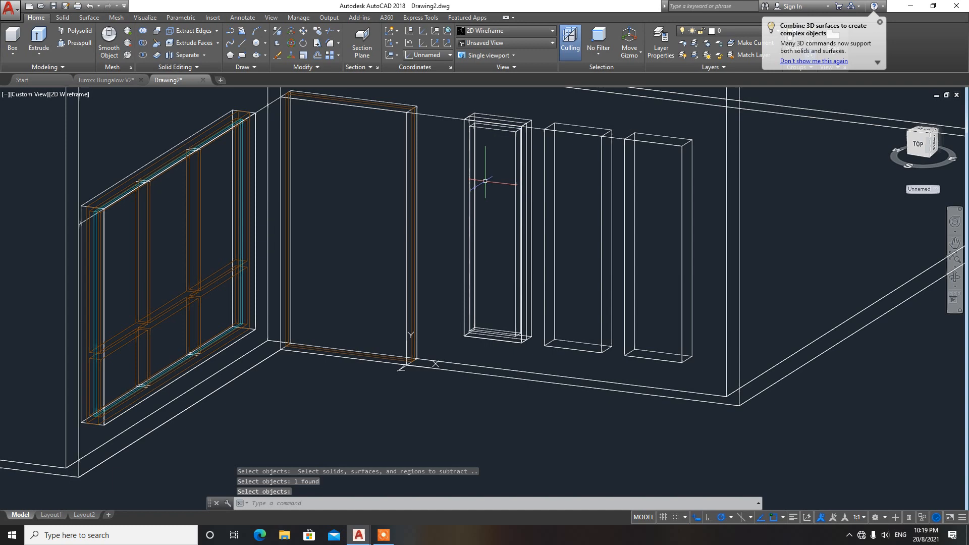
Display the model in the Conceptual style and set the new window frame's color to Color 34
click(502, 29)
click(512, 45)
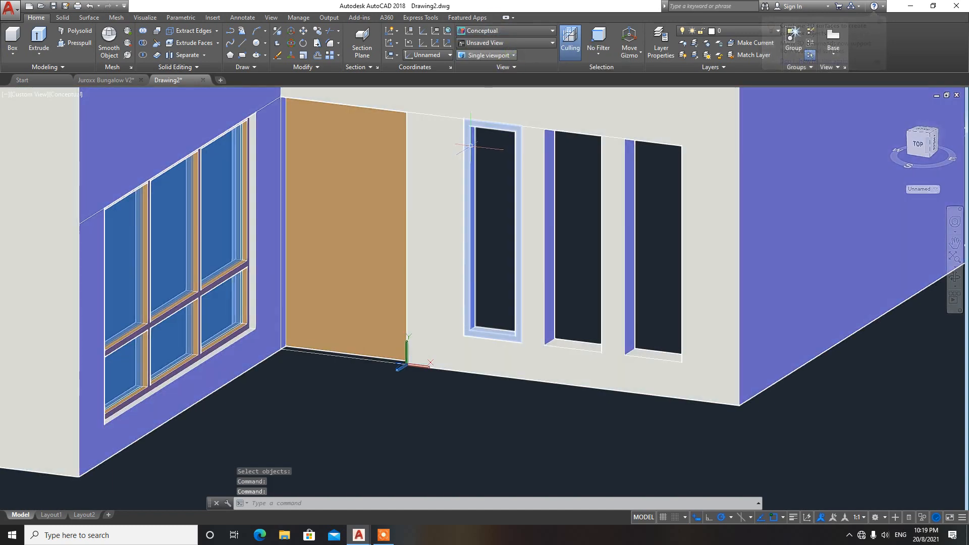
click(471, 146)
right_click(452, 416)
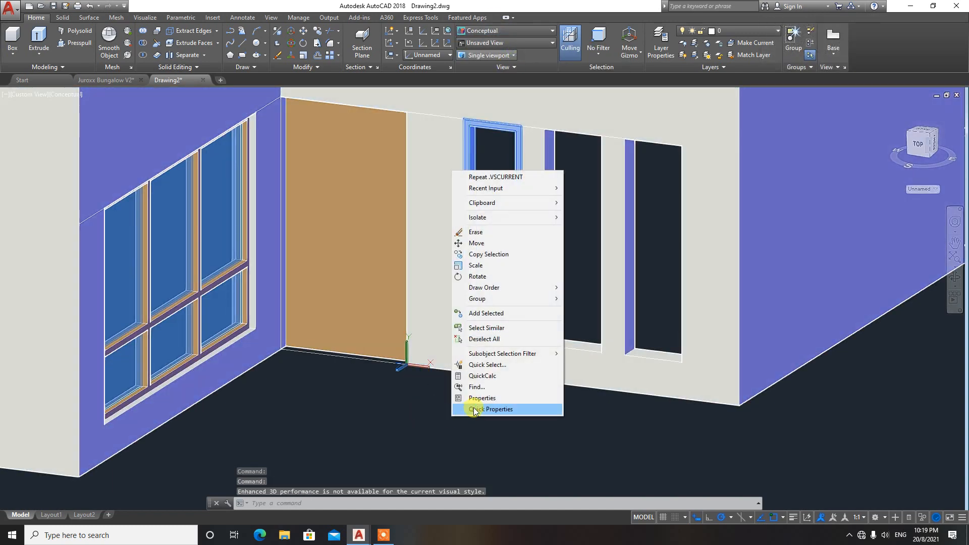
click(477, 398)
click(96, 58)
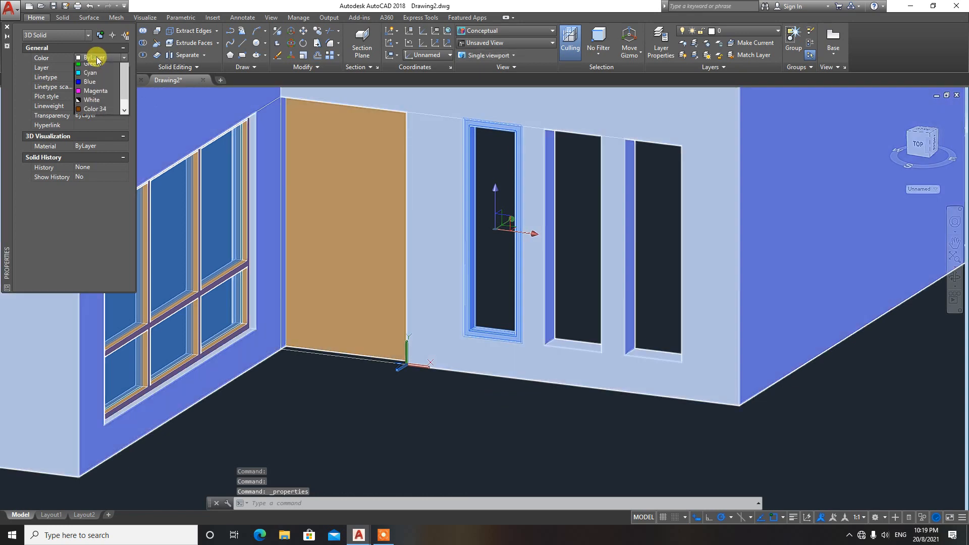
click(97, 140)
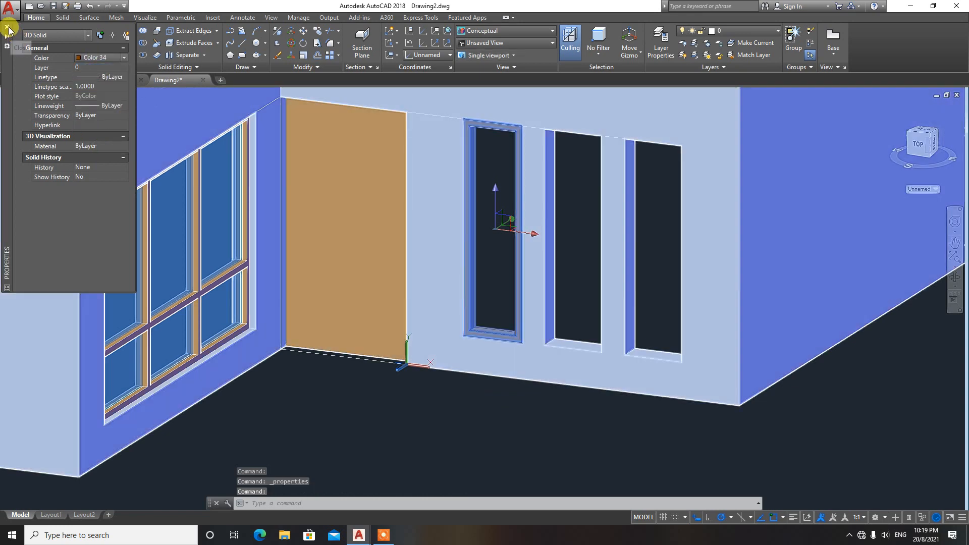
click(7, 26)
key(Escape)
Return to 2D Wireframe and draw a line along the inner bottom edge of the window frame's front face
scroll(461, 328, up, 3)
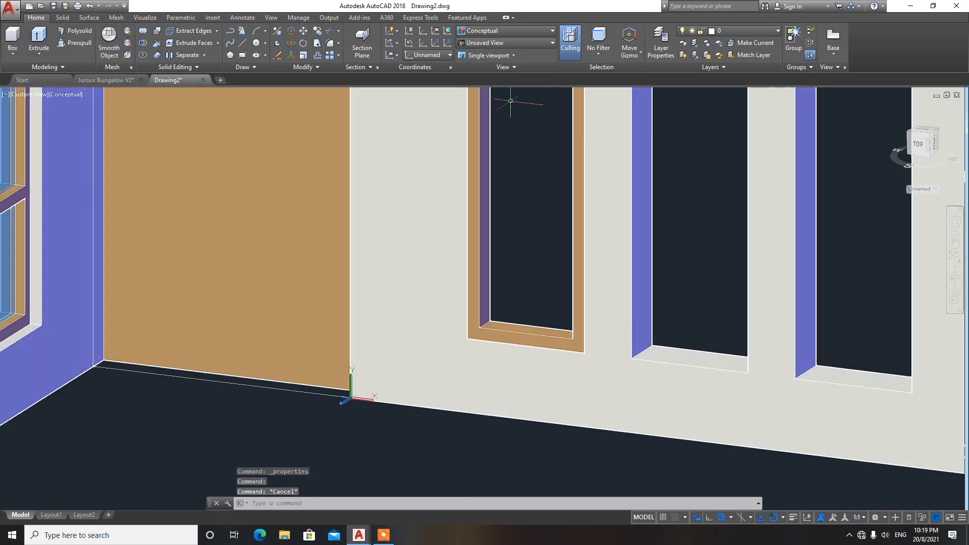
click(510, 31)
click(491, 48)
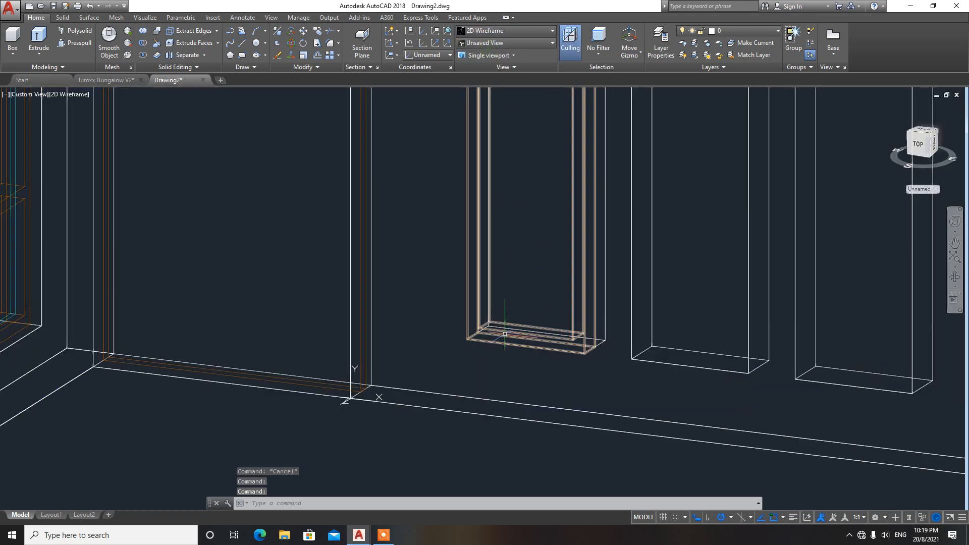
scroll(505, 333, up, 2)
text(l)
key(Return)
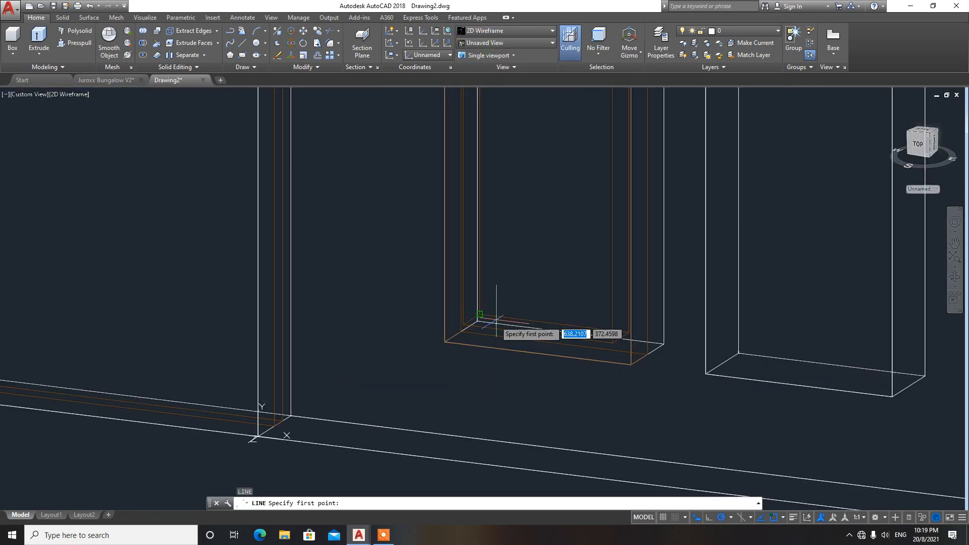
click(464, 325)
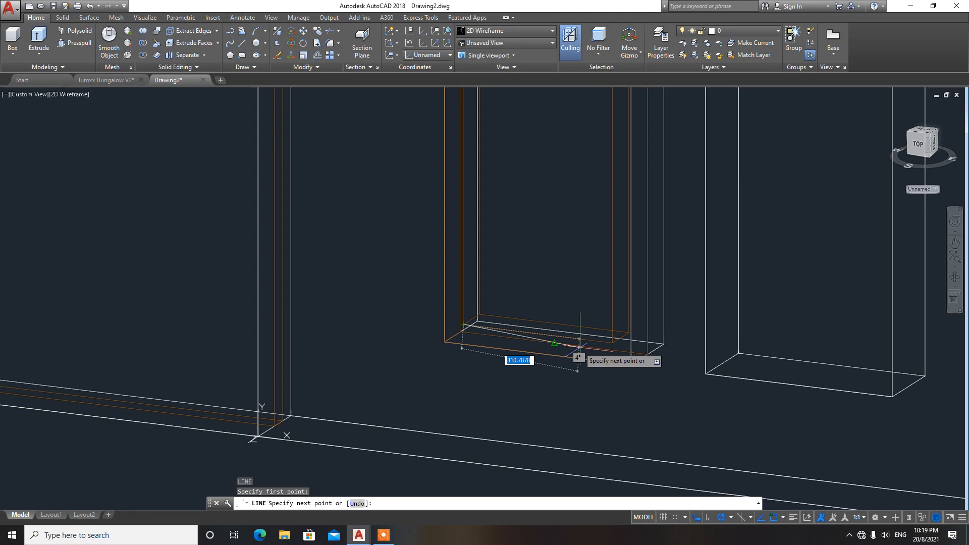
click(612, 343)
key(Return)
Offset the bottom edge line 500 upward inside the window frame
click(534, 333)
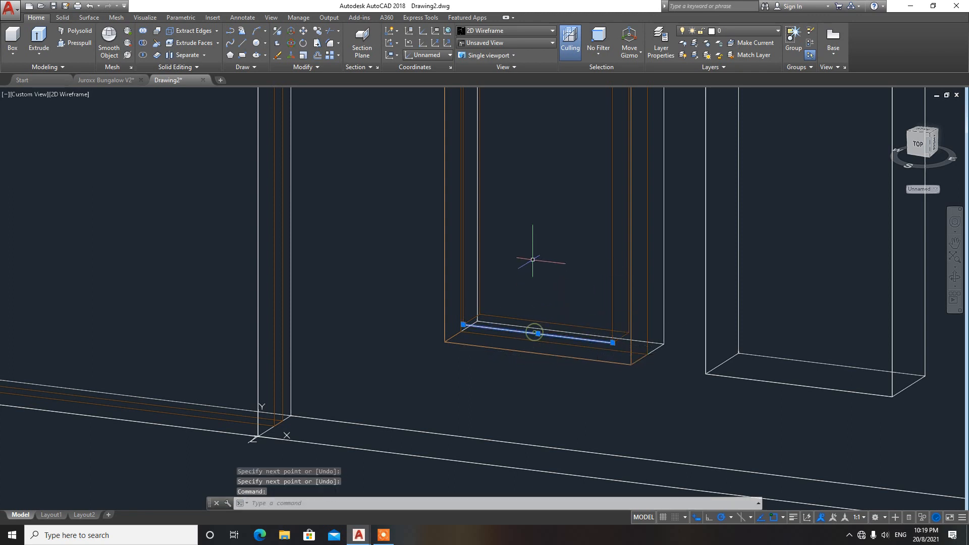
key(Return)
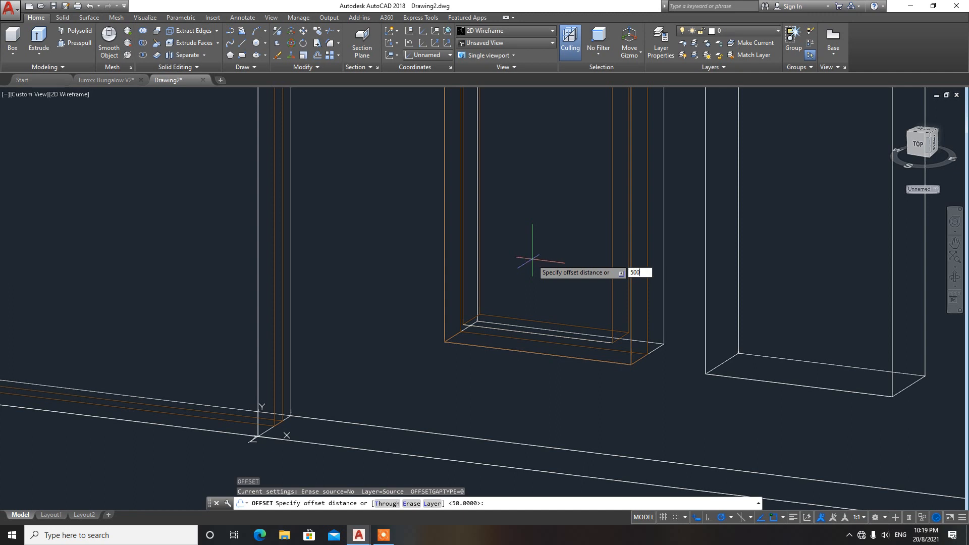
text(500)
key(Return)
click(535, 332)
click(530, 215)
key(Escape)
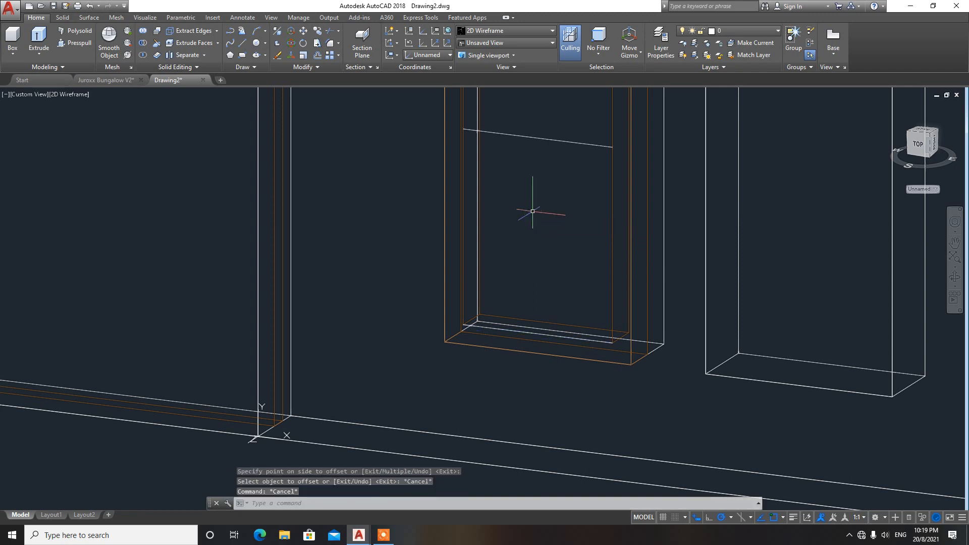
Offset the raised line by 25 both upward and downward, and delete the original middle line
key(Return)
text(25)
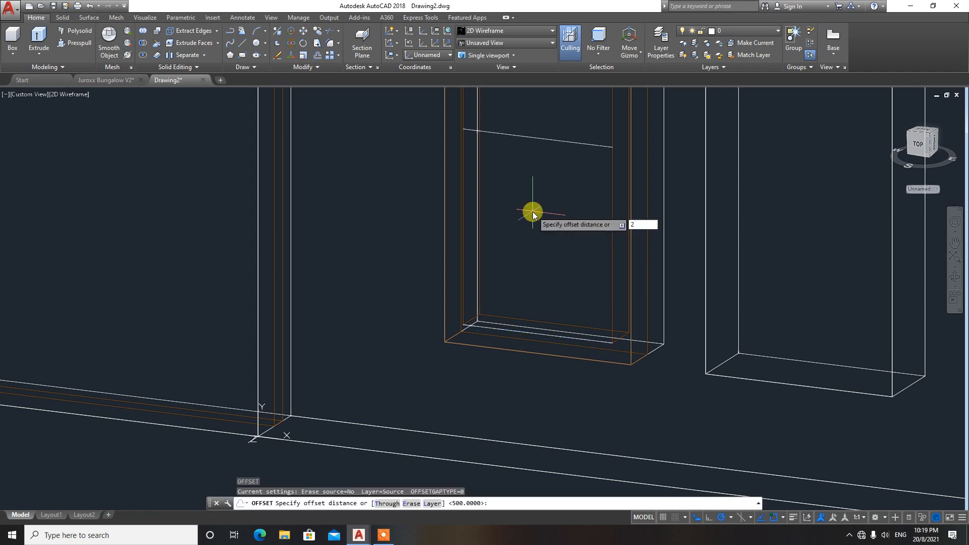
key(Return)
click(556, 141)
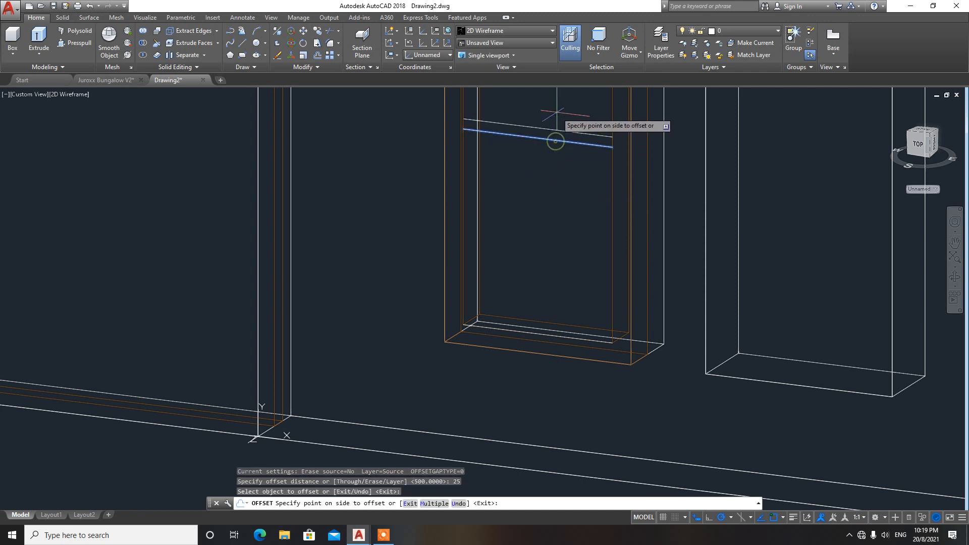
click(556, 106)
click(554, 141)
key(Escape)
key(Escape)
key(Escape)
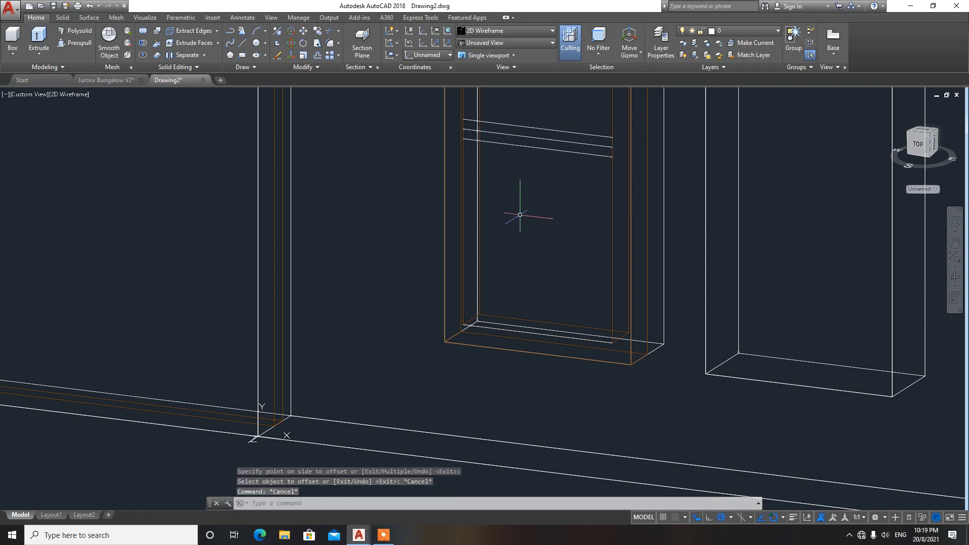
click(556, 141)
key(Delete)
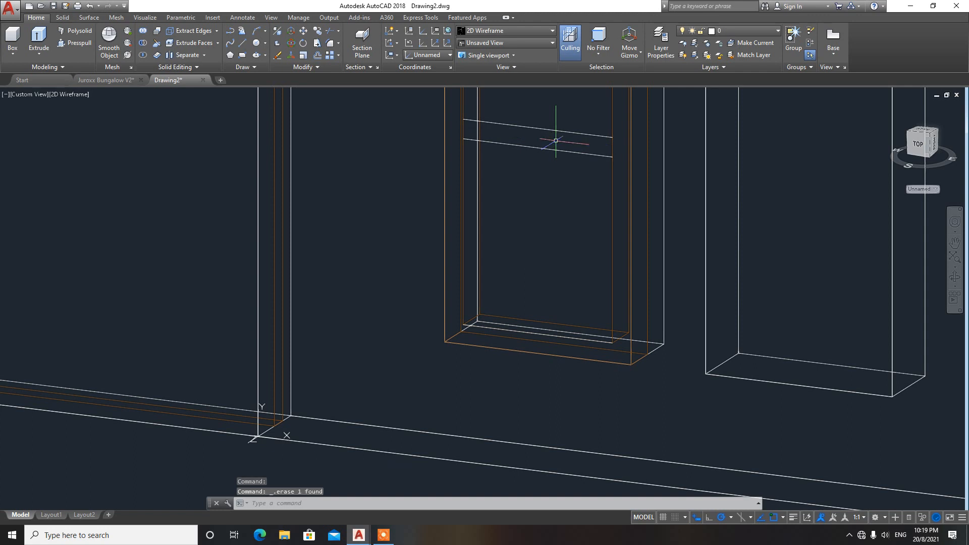
Draw a 400 by 50 rectangle between the two offset lines for the window's crossbar
text(C)
key(Return)
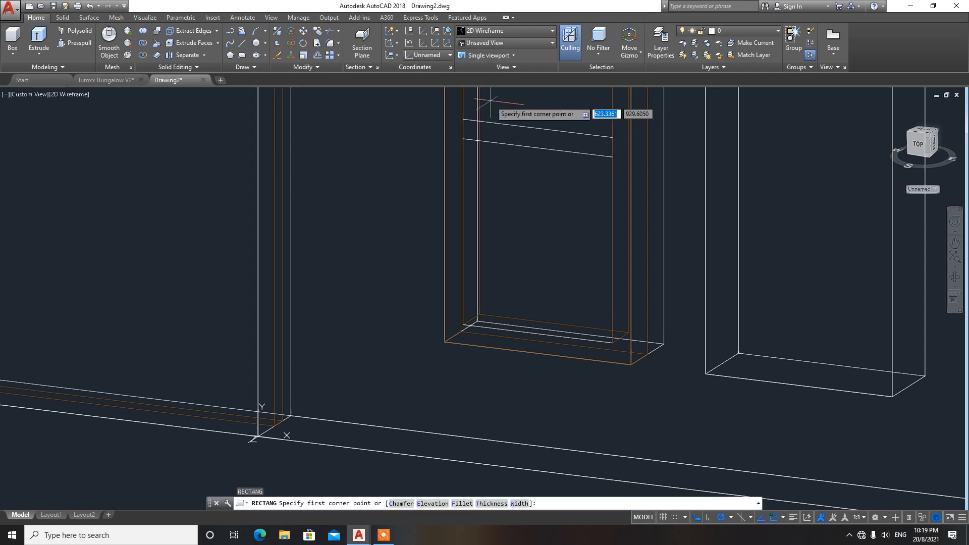
click(465, 120)
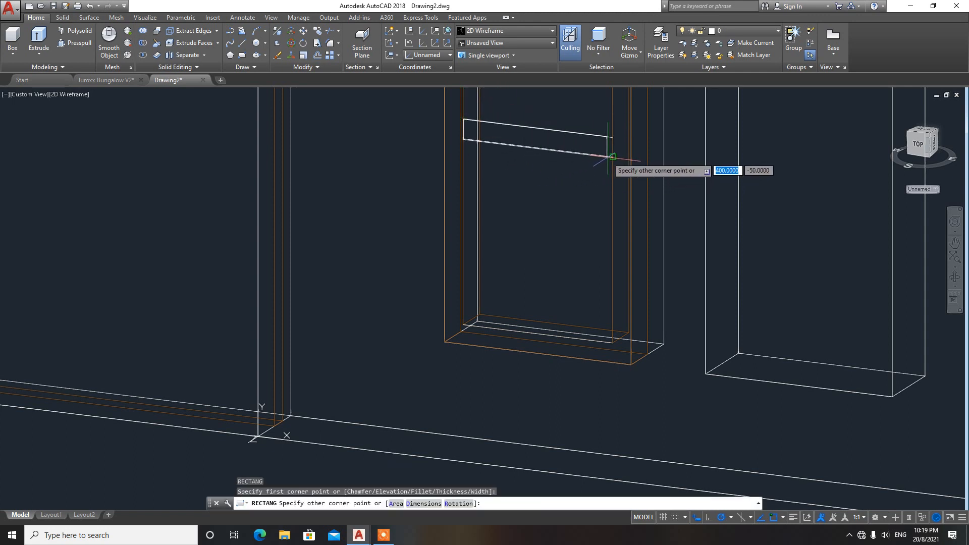
click(613, 157)
key(Escape)
key(Escape)
Extrude the crossbar rectangle 100 into the wall
text(E)
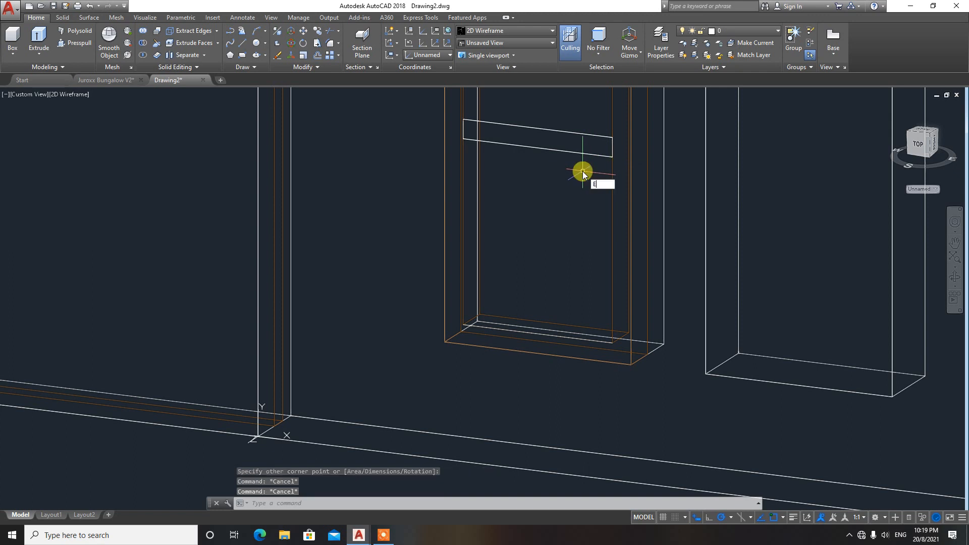
text(XT)
key(Return)
click(578, 151)
key(Return)
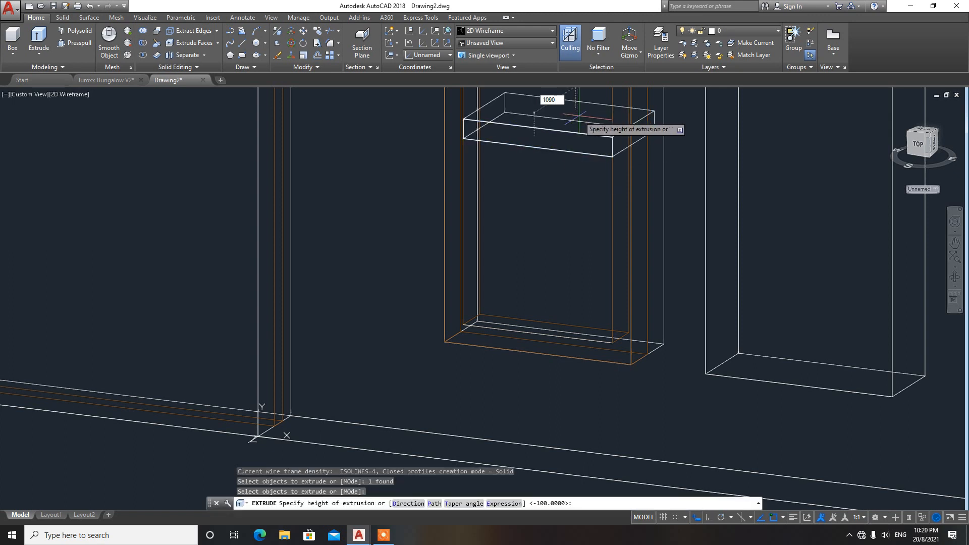
text(100)
key(Return)
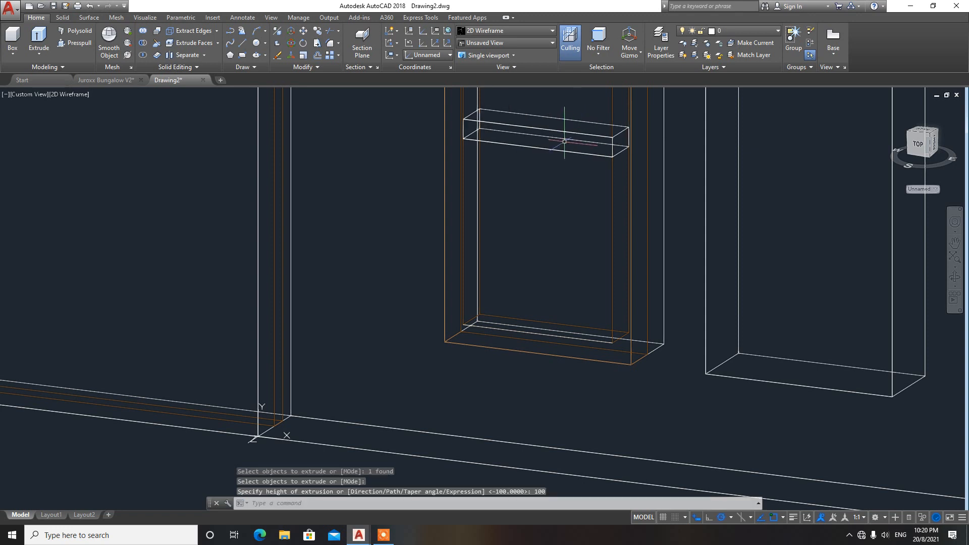
Switch the display to the Conceptual visual style to show the new crossbar shaded
scroll(578, 117, down, 5)
key(Escape)
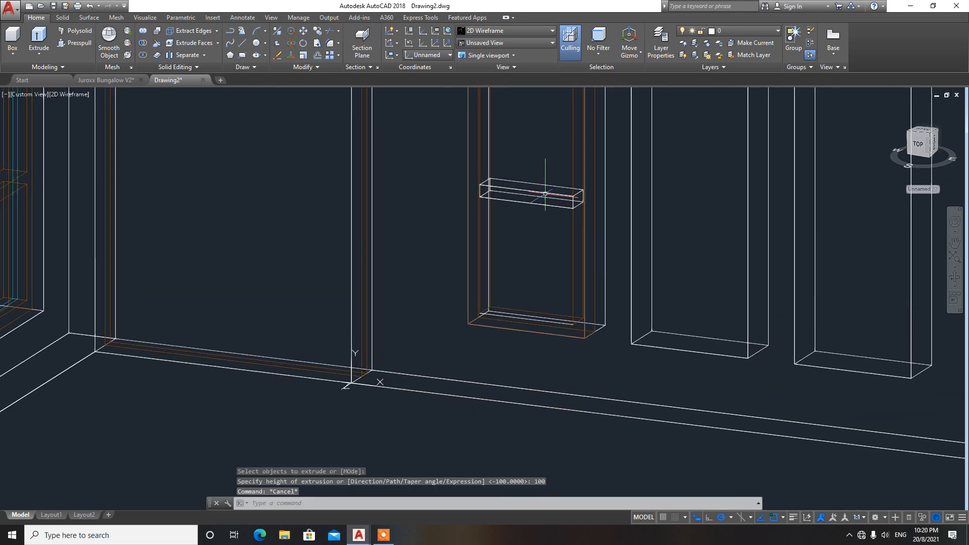
click(537, 36)
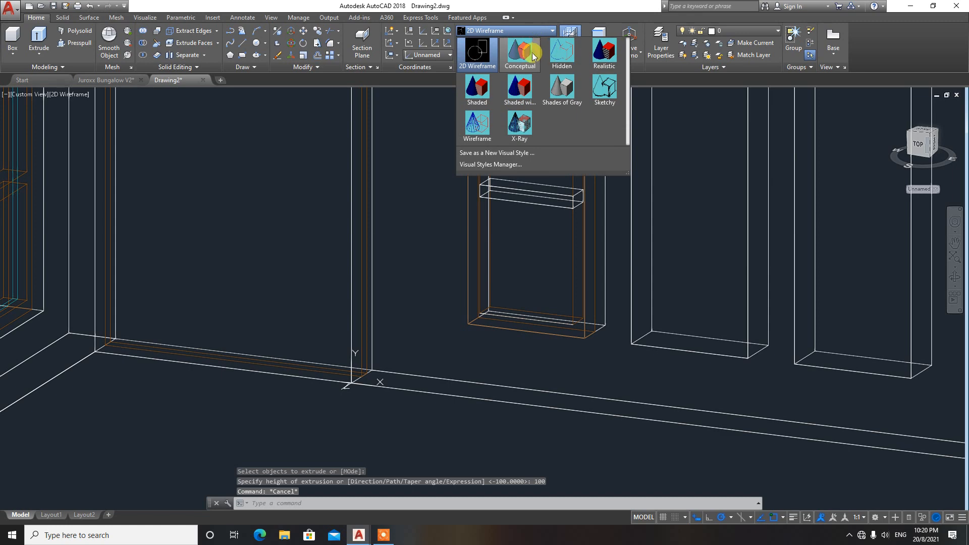
click(533, 56)
Set the crossbar solid's color to brown Color 34, matching the window frame
click(526, 191)
scroll(503, 329, down, 5)
scroll(502, 330, up, 3)
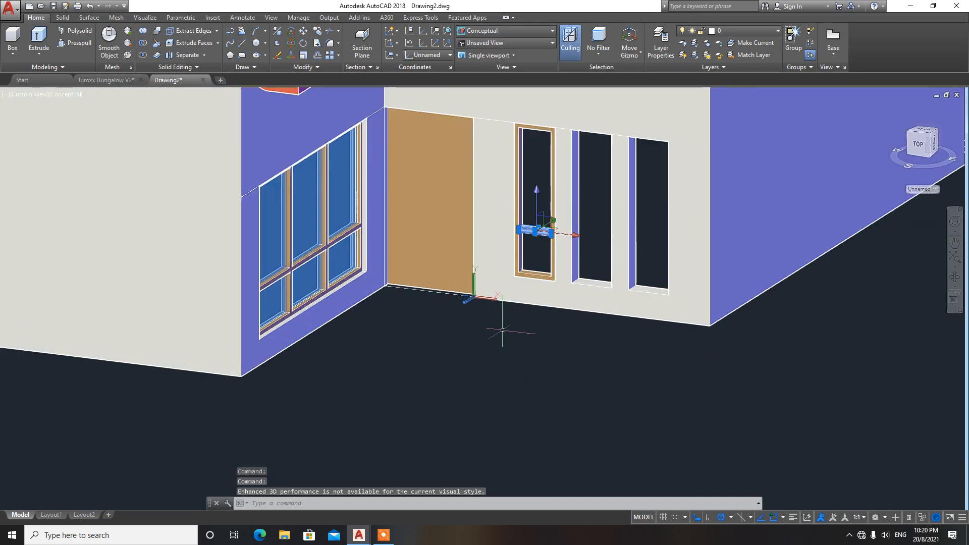
right_click(512, 332)
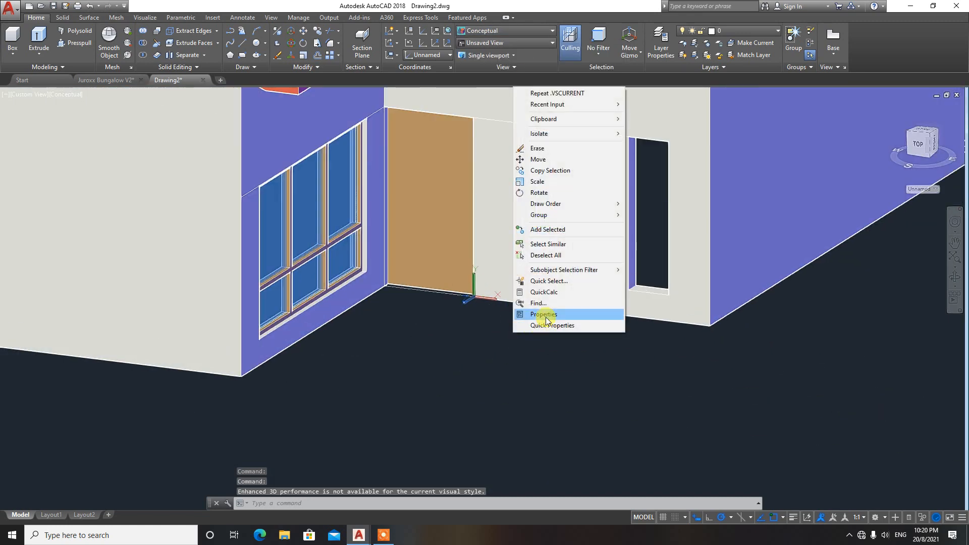
click(546, 317)
click(112, 59)
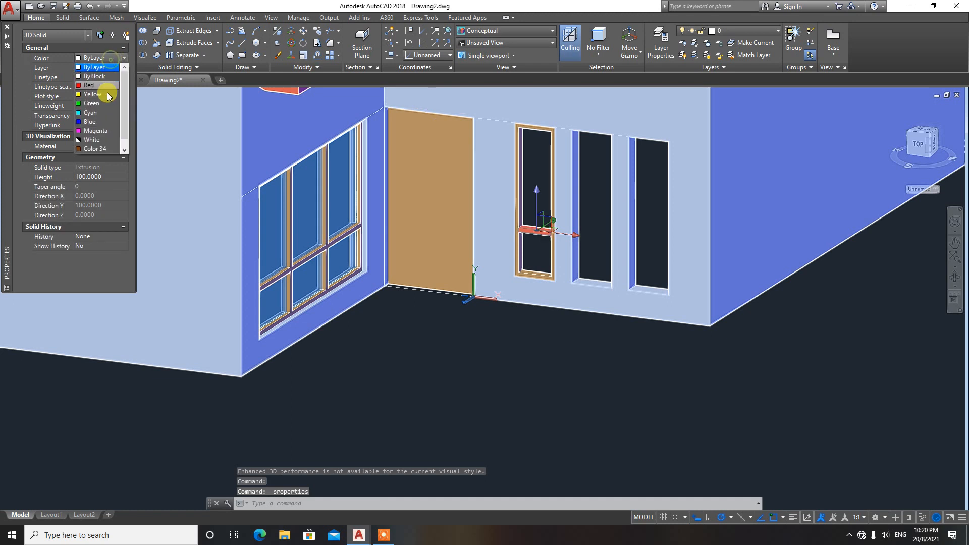
click(60, 129)
click(7, 26)
key(Escape)
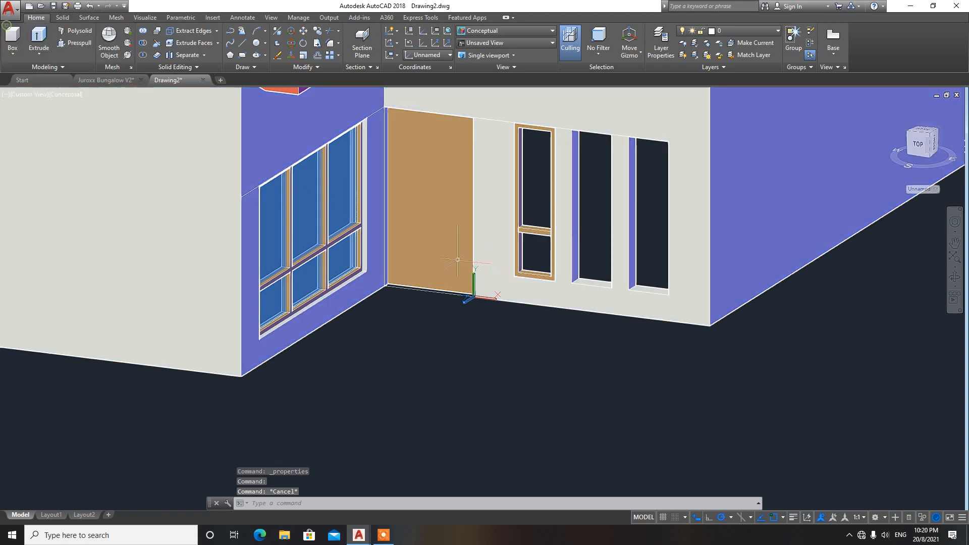
Union the window frame and the crossbar into one solid
scroll(552, 260, up, 3)
text(UN)
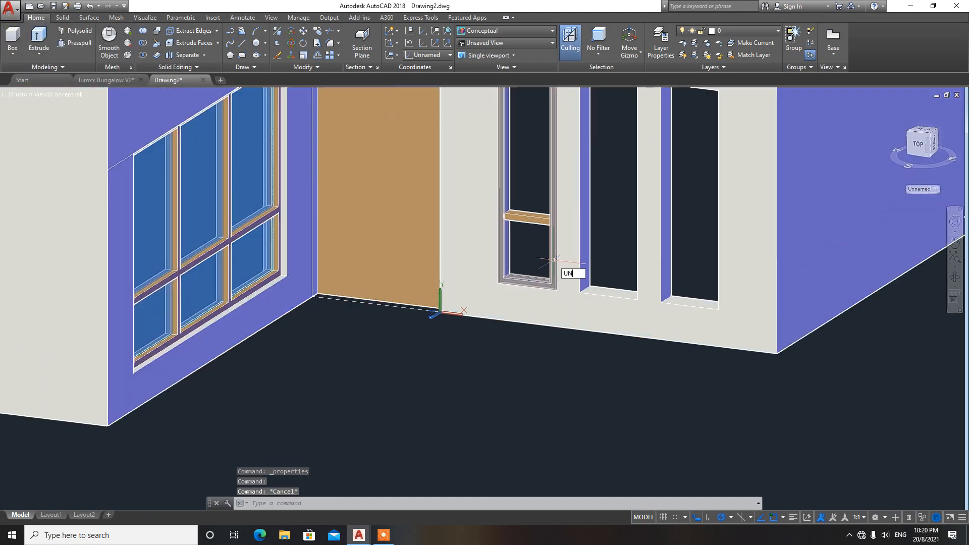
text(ION)
key(Return)
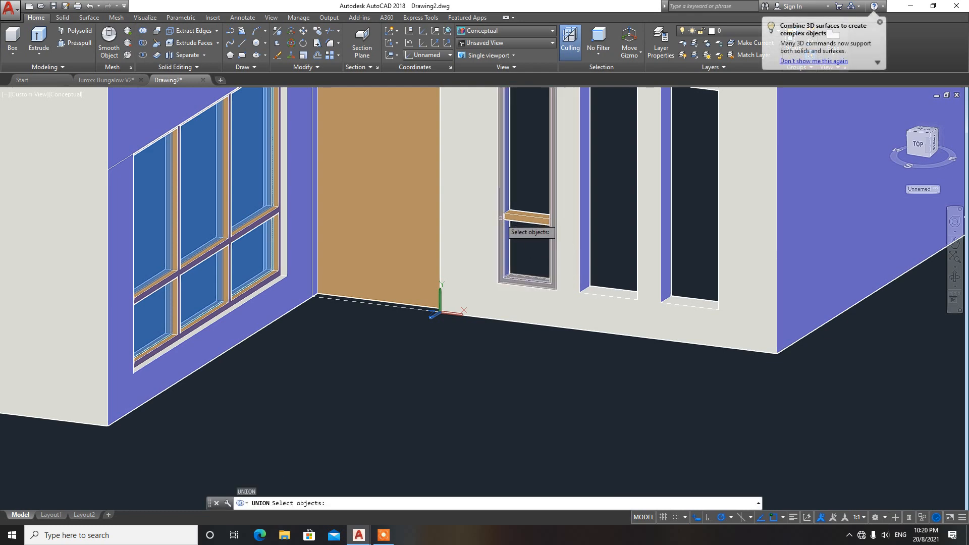
click(501, 219)
click(520, 216)
key(Return)
scroll(535, 287, down, 2)
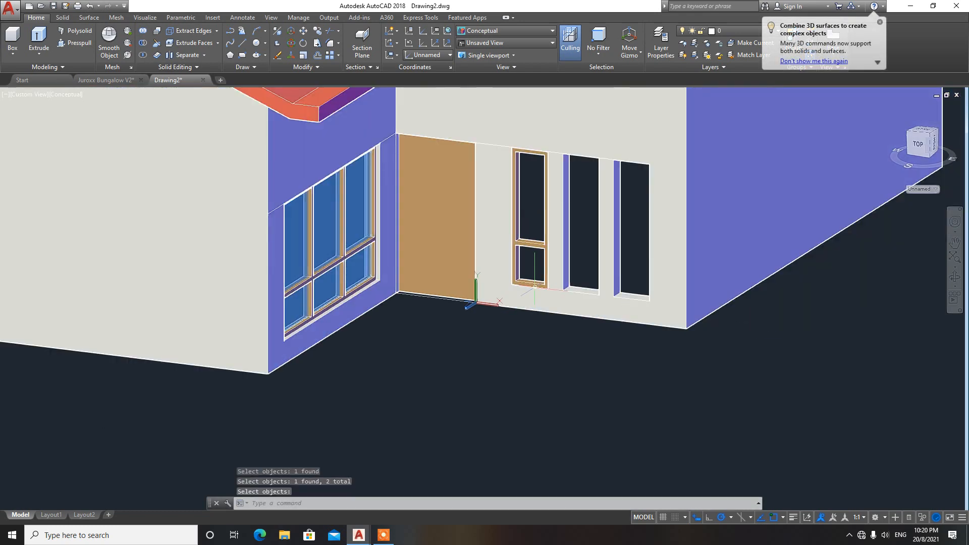
Move the joined window frame 50 inward into the wall opening
scroll(535, 286, up, 4)
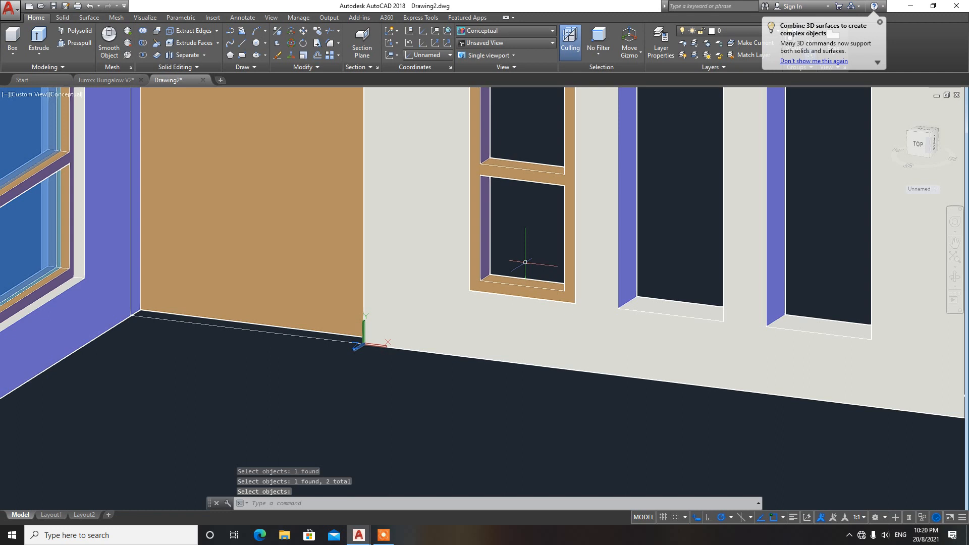
text(m)
key(Return)
click(521, 292)
key(Return)
click(471, 410)
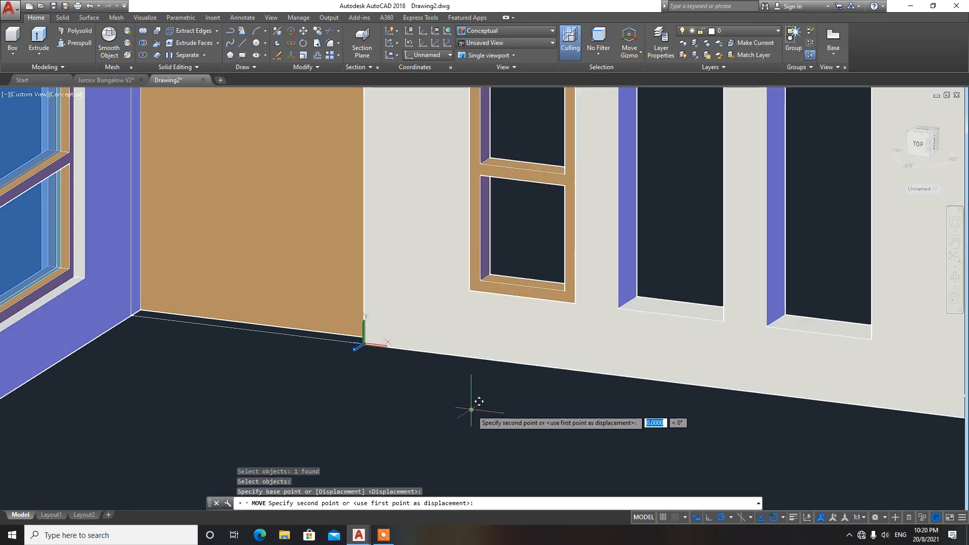
text(50)
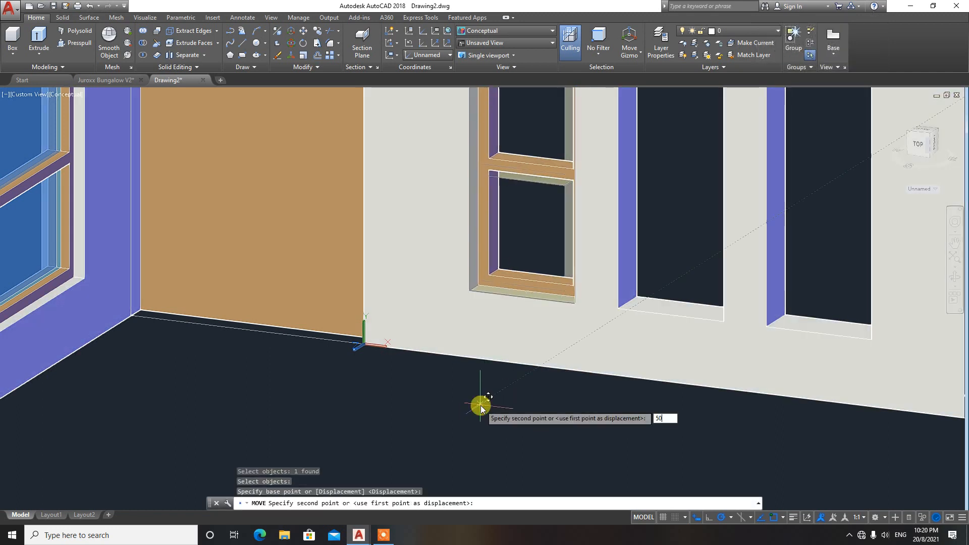
key(Return)
scroll(484, 379, down, 3)
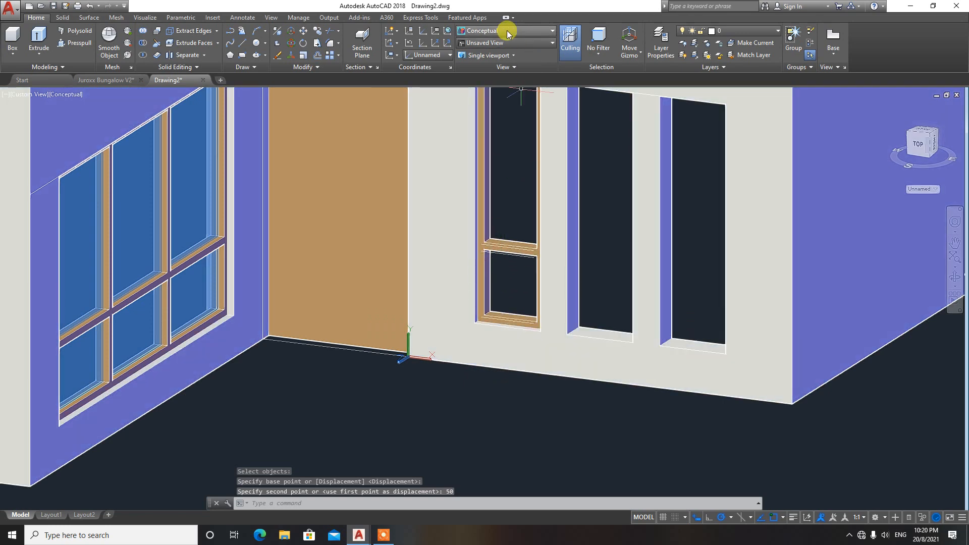
Switch to 2D Wireframe and delete the two crossbar guide lines and the leftover line at the frame's bottom edge
click(507, 32)
click(475, 51)
scroll(490, 272, up, 5)
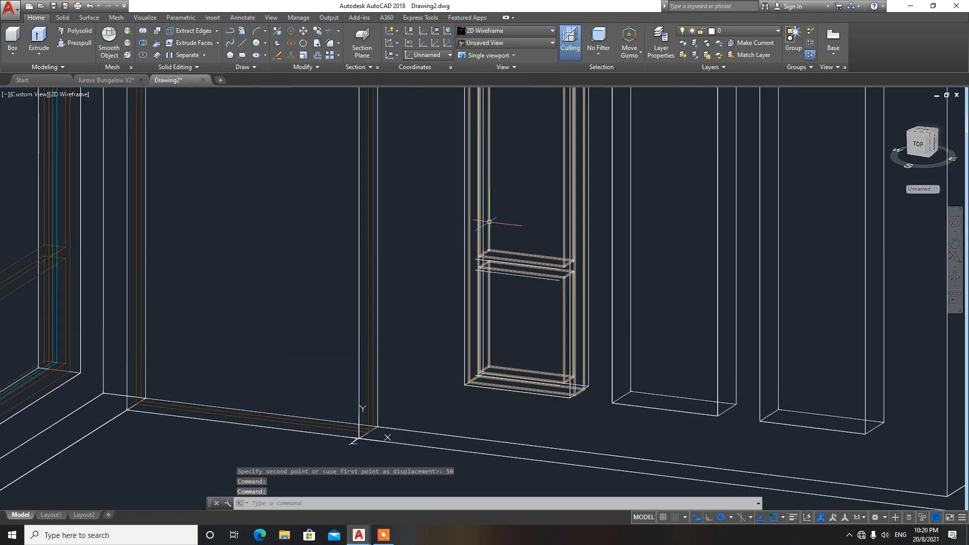
click(524, 273)
click(533, 261)
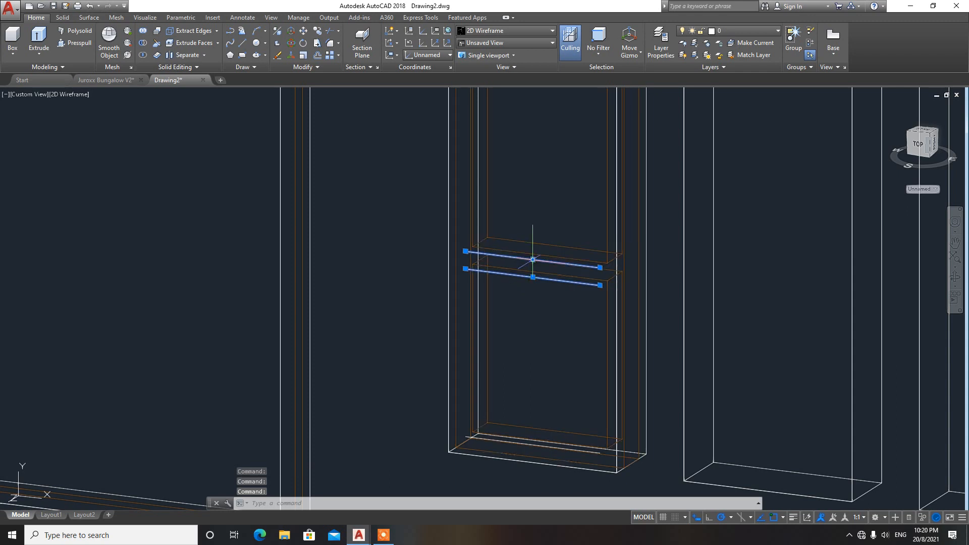
middle_drag(511, 411, 511, 392)
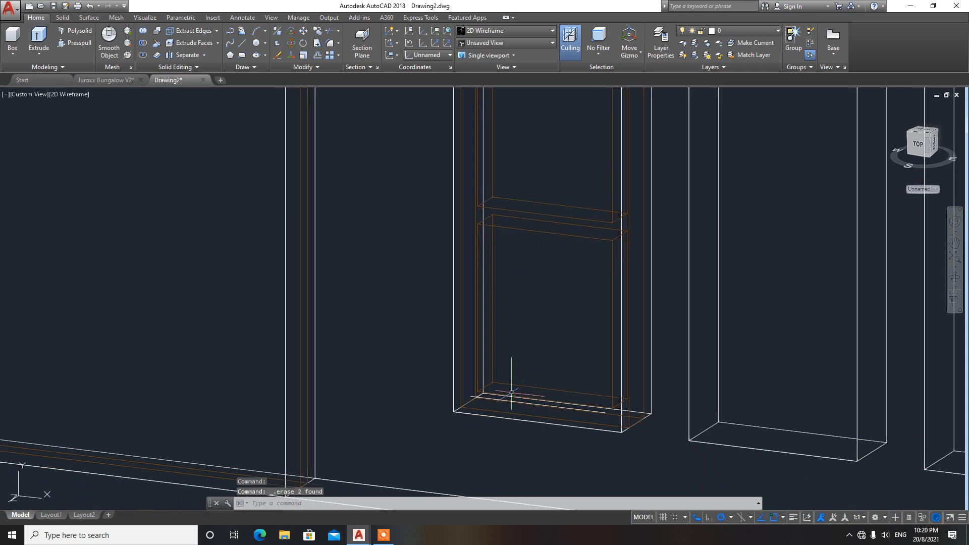
click(510, 399)
key(Delete)
scroll(510, 400, down, 5)
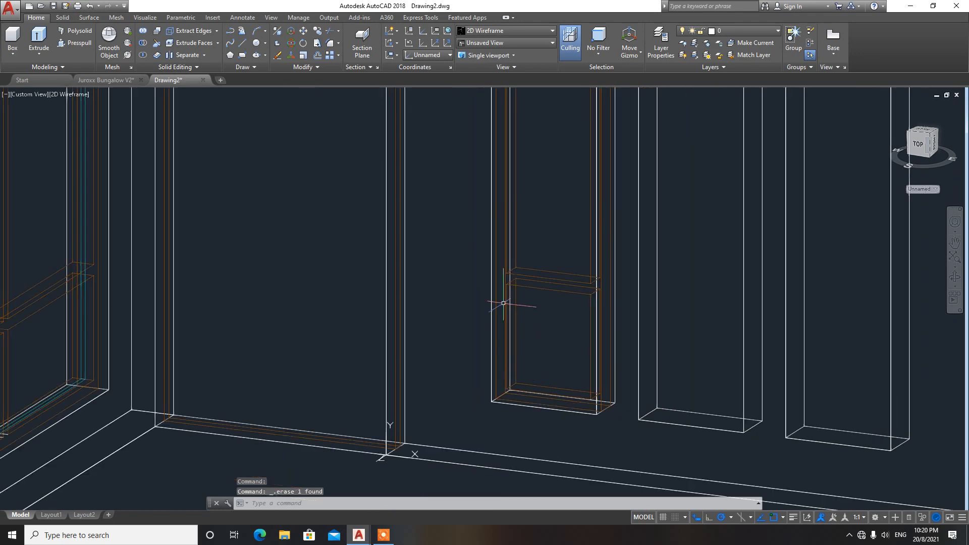
Check the finished window frame in the Conceptual visual style and return to 2D Wireframe
scroll(518, 237, up, 2)
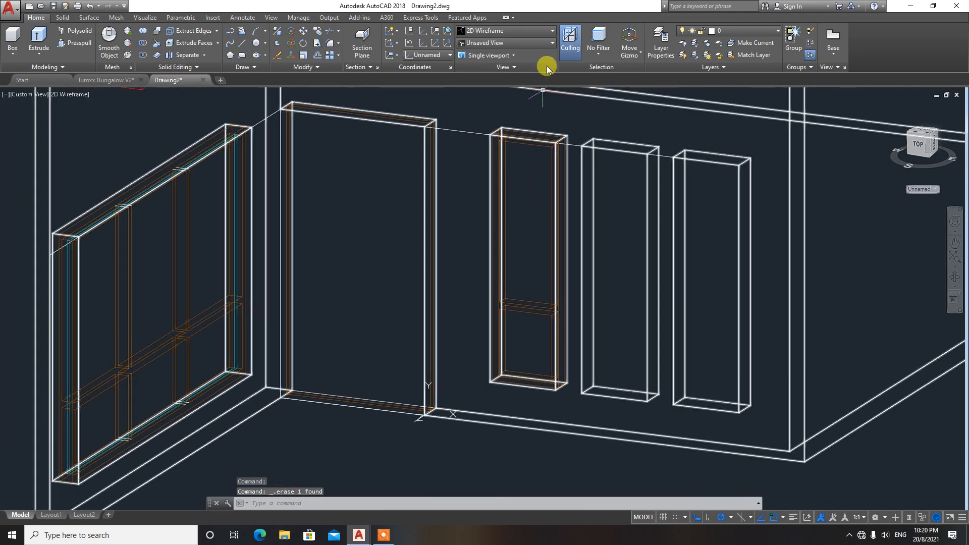
click(507, 30)
click(523, 48)
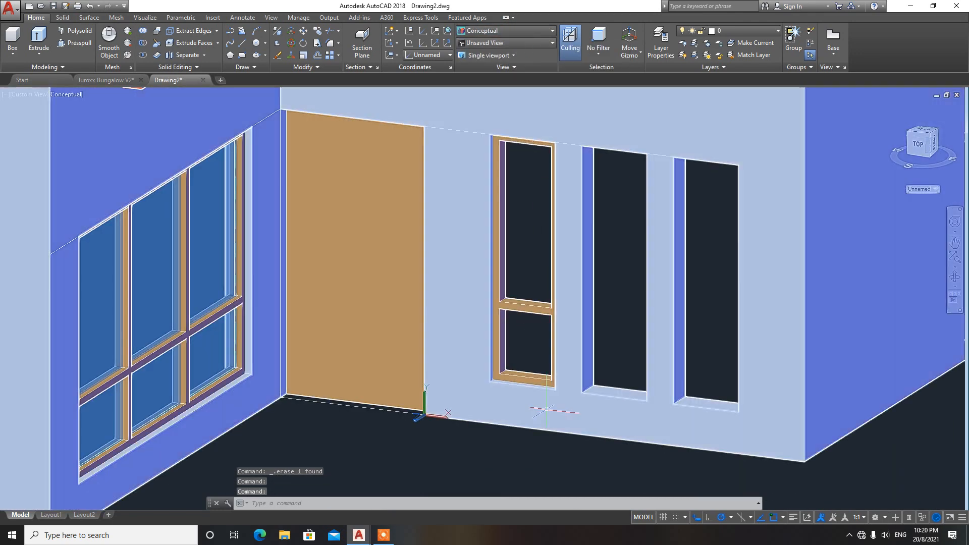
click(510, 30)
click(479, 45)
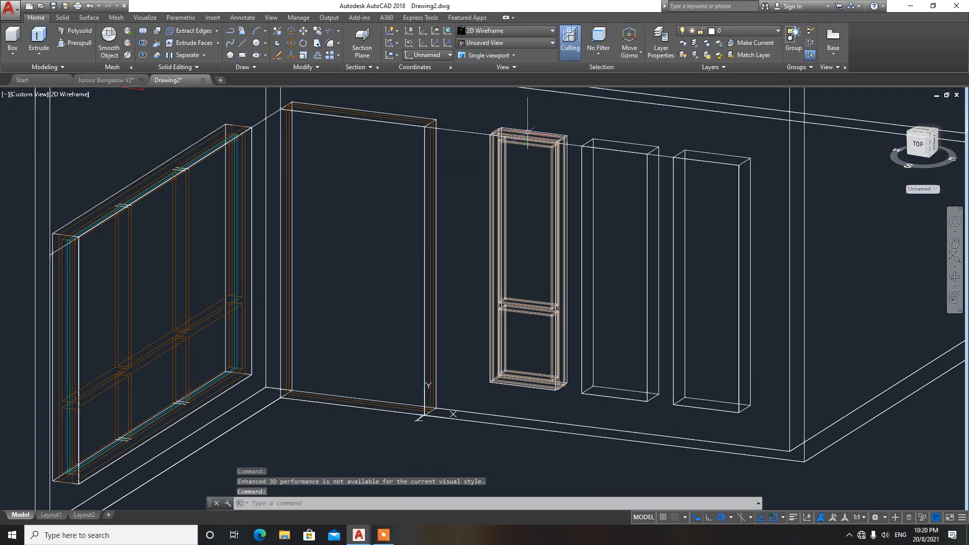
Draw a rectangle across the frame's full inner opening, from its upper corner to the diagonally opposite lower corner, for the glass
scroll(510, 167, up, 2)
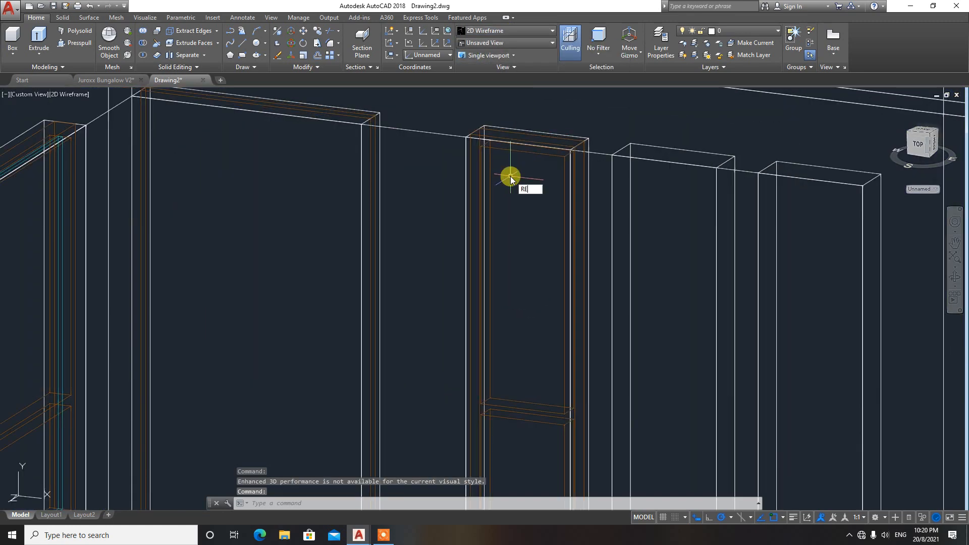
text(C)
key(Return)
click(481, 146)
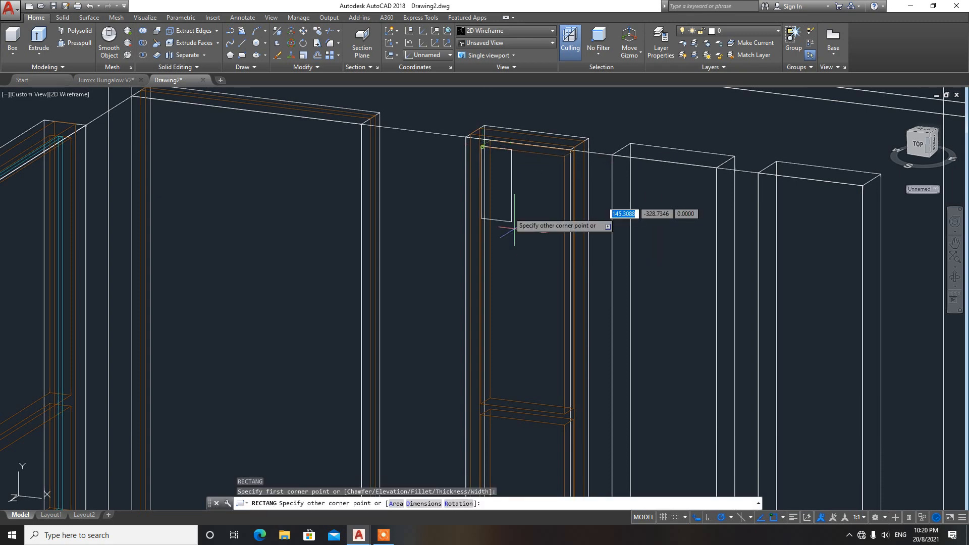
middle_drag(559, 313, 591, 152)
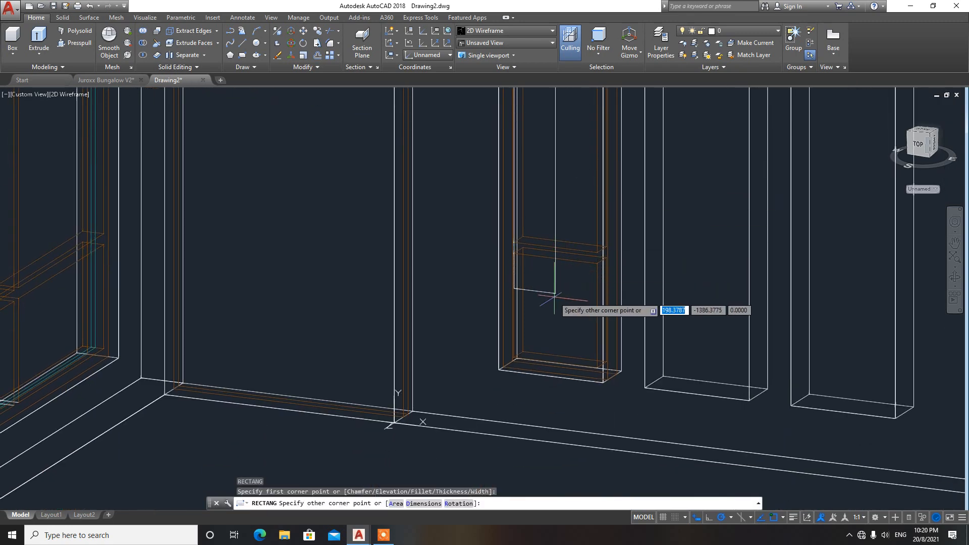
click(601, 372)
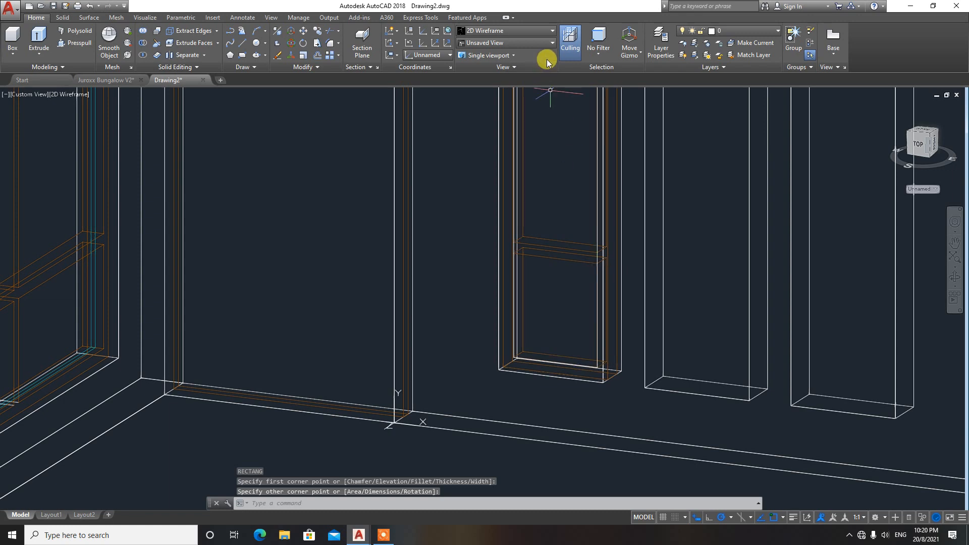
Extrude the glass rectangle 20 into the wall
middle_drag(554, 202, 524, 260)
middle_drag(504, 208, 499, 263)
middle_drag(496, 183, 488, 210)
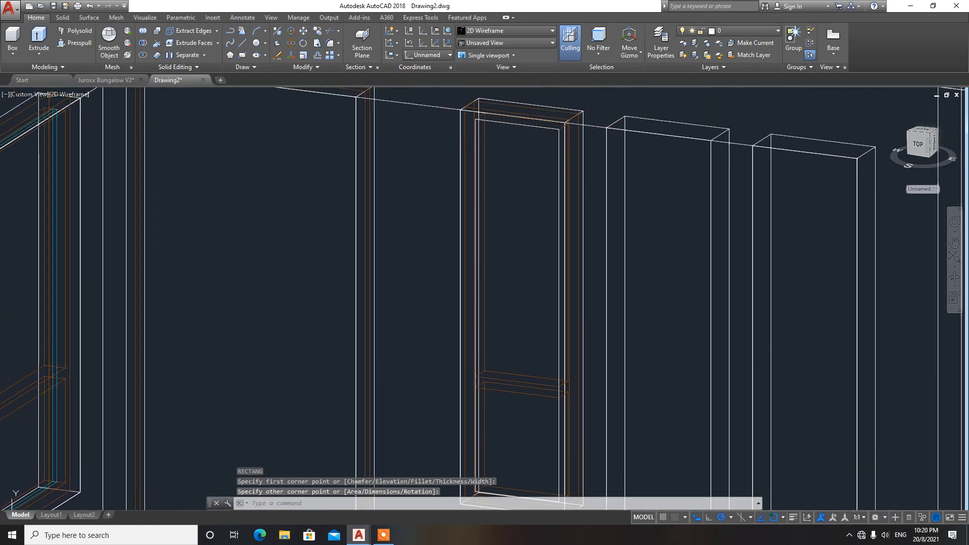
text(EX)
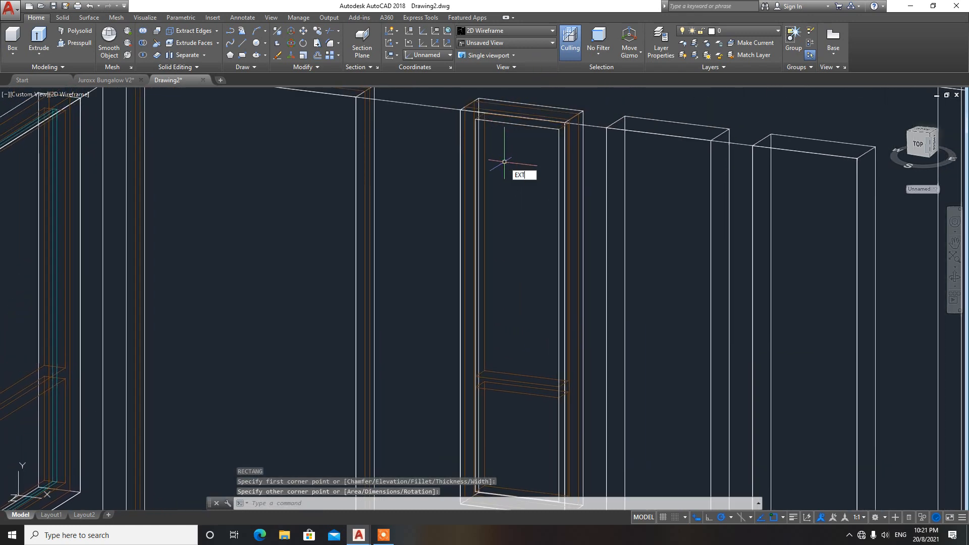
text(T)
key(Return)
click(507, 121)
key(Return)
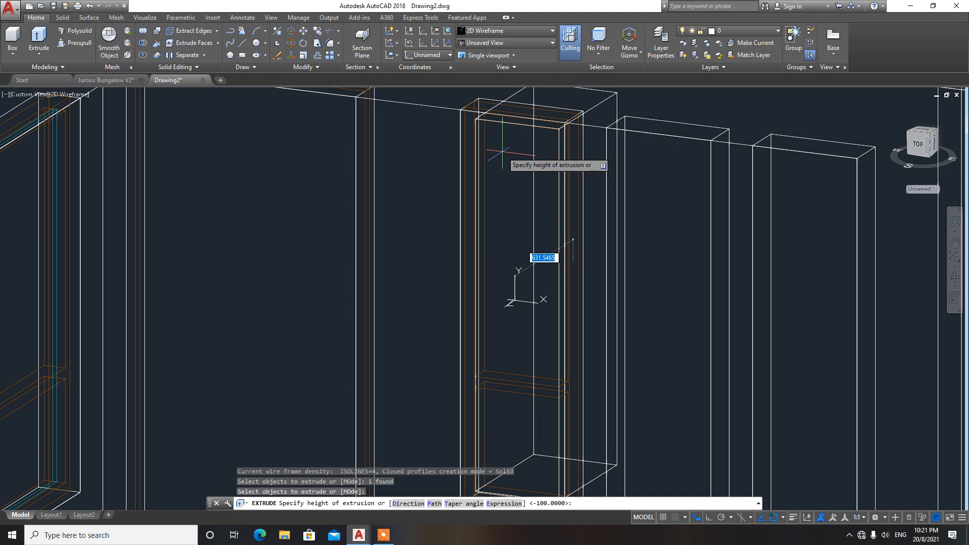
key(Return)
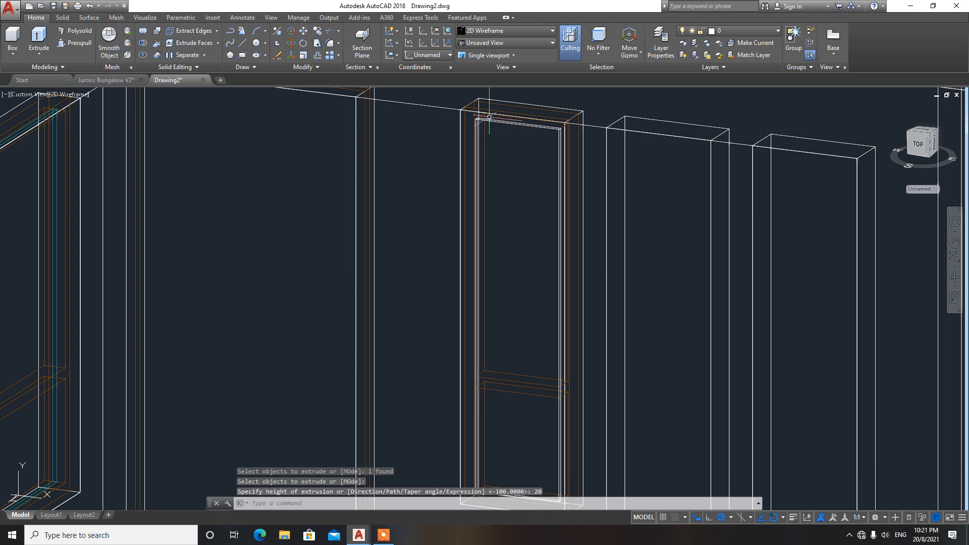
Switch to the Conceptual visual style and assign the glass pane to the GLASS layer
click(500, 31)
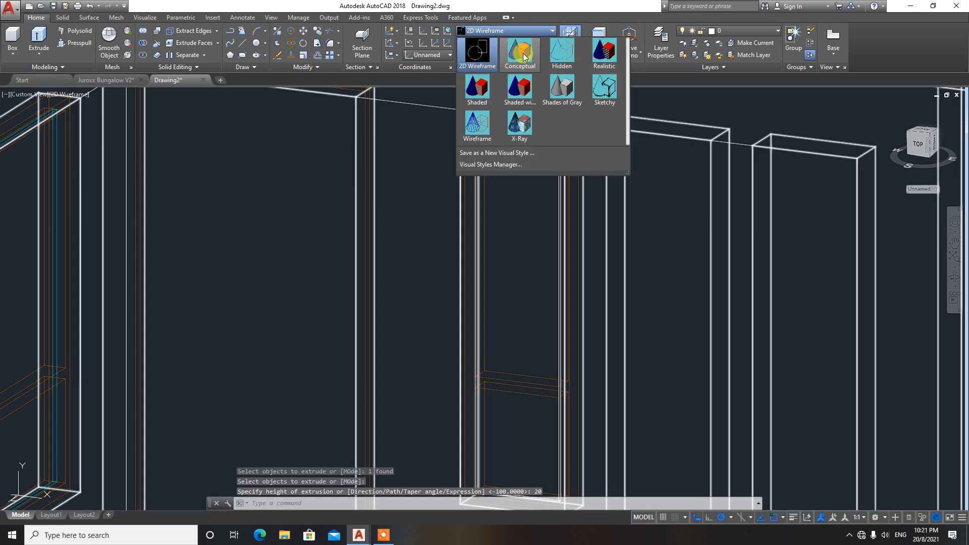
click(524, 57)
scroll(520, 225, down, 2)
click(520, 225)
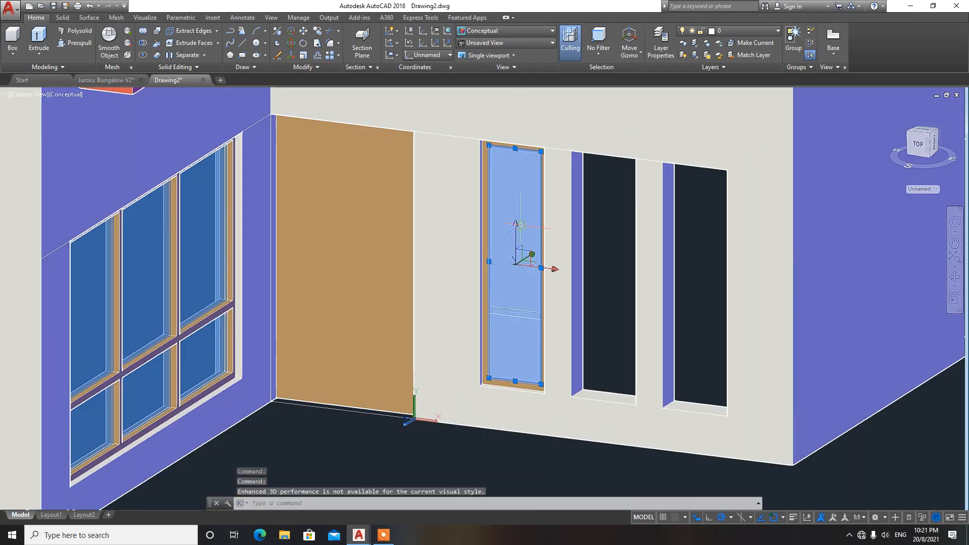
click(727, 30)
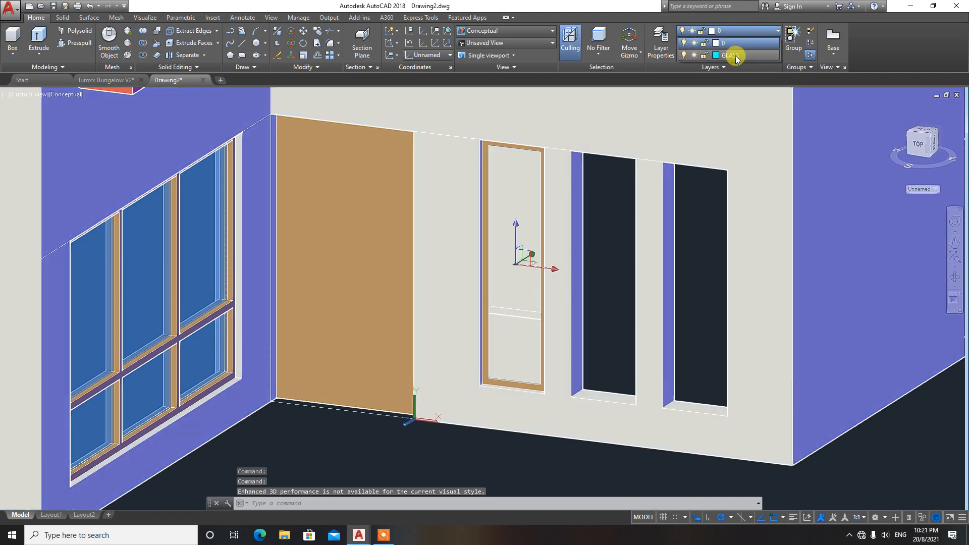
click(736, 59)
scroll(512, 340, up, 2)
key(Escape)
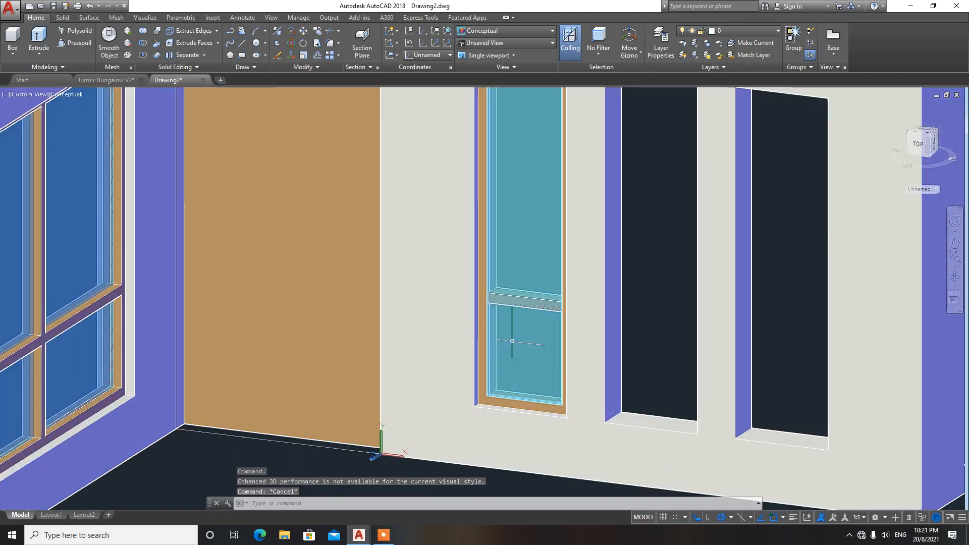
Move the glass pane from its lower corner back into the depth of the frame, so the crossbar stands in front of it
text(m)
key(Return)
click(500, 366)
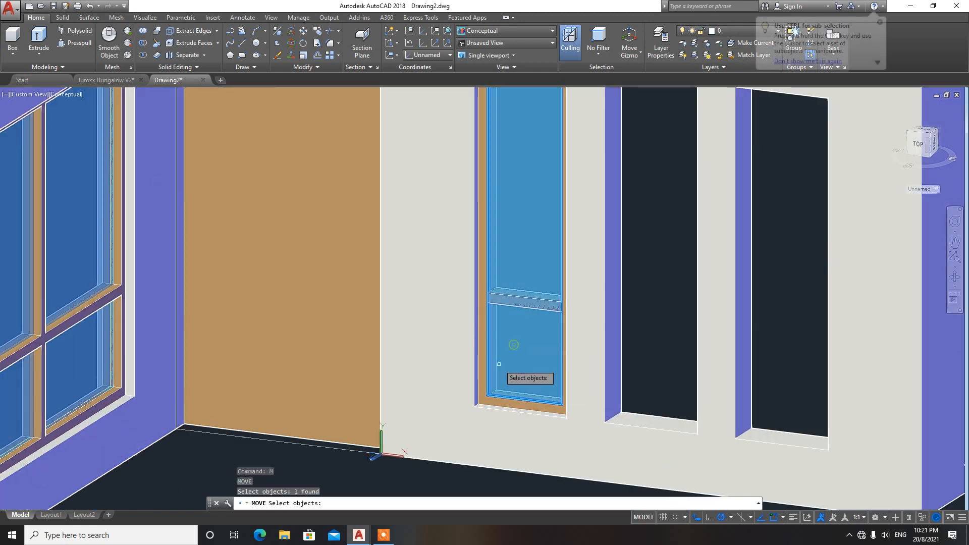
key(Return)
scroll(479, 389, up, 4)
scroll(479, 392, up, 3)
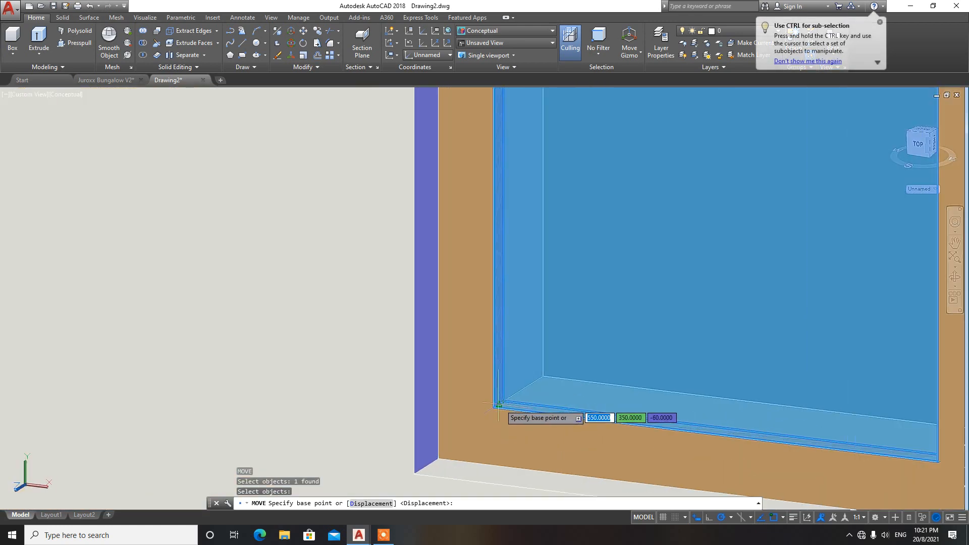
click(499, 403)
scroll(535, 385, down, 6)
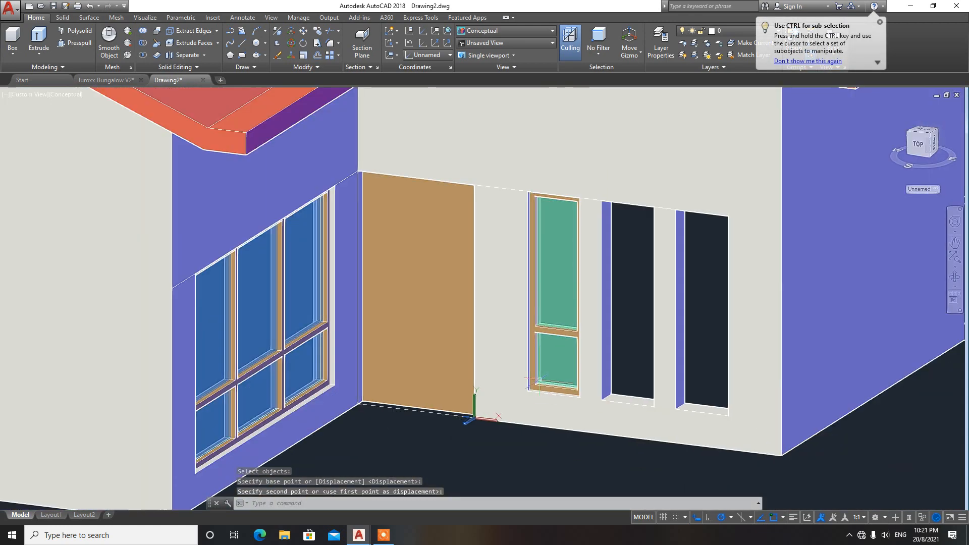
Copy the finished window frame and glass from the frame's lower corner to the front lower corner of the middle opening
middle_drag(577, 336, 566, 286)
click(542, 339)
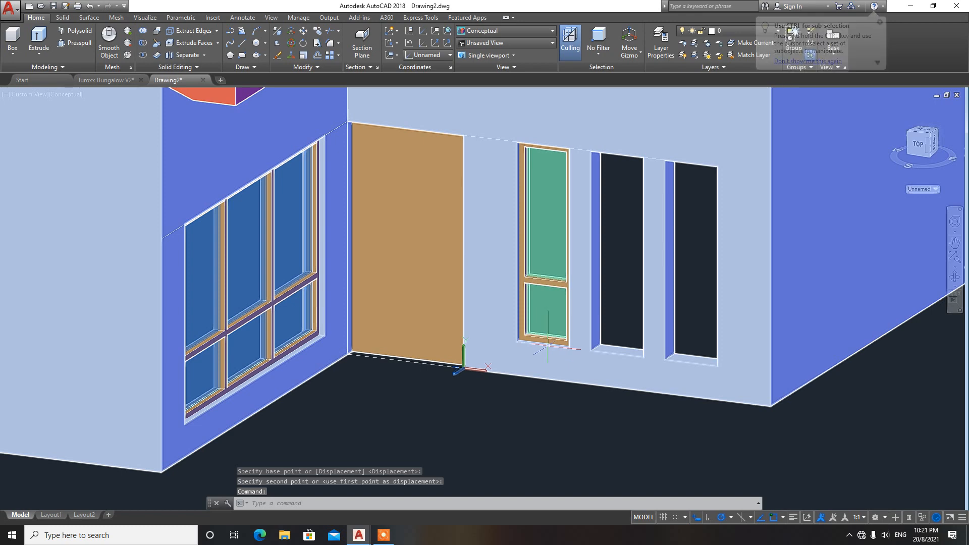
scroll(548, 347, up, 5)
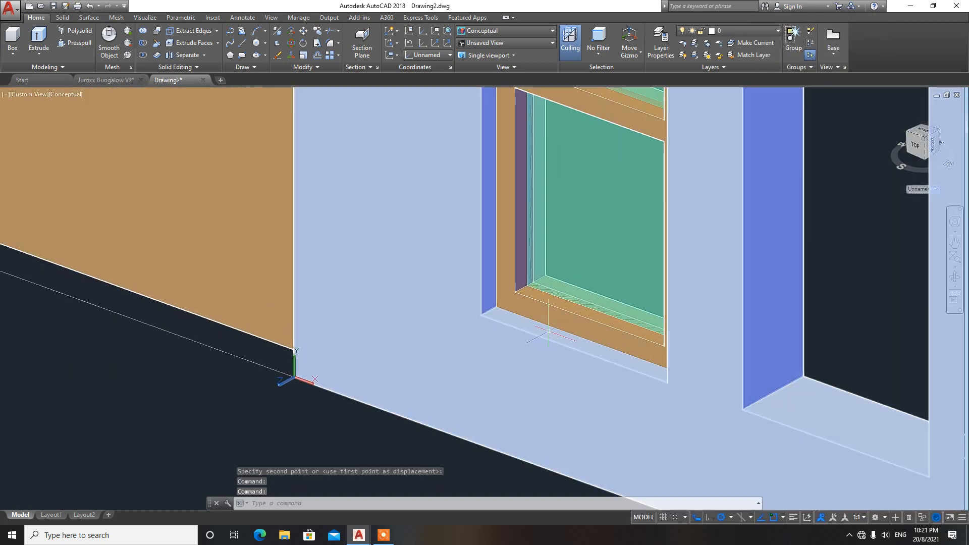
click(550, 324)
text(co)
key(Return)
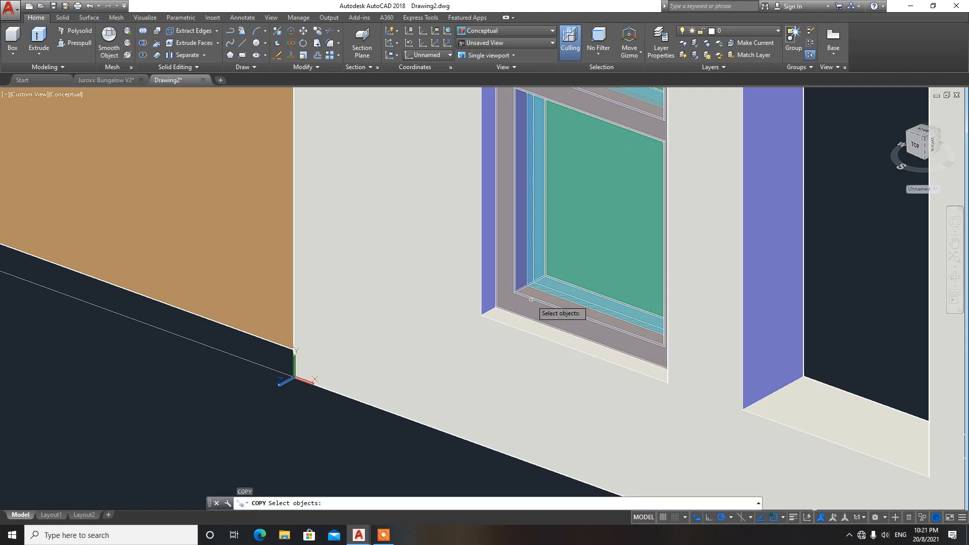
click(534, 303)
key(Return)
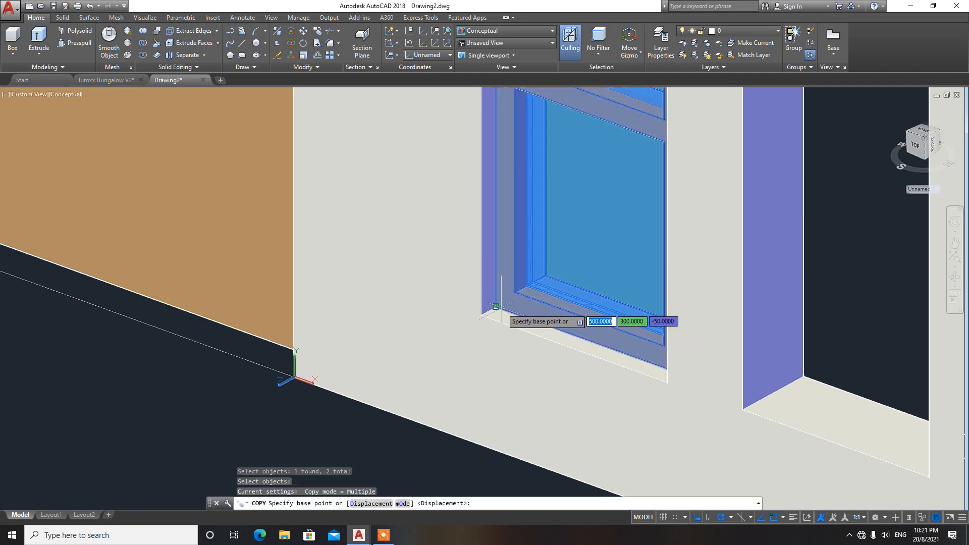
click(483, 313)
middle_drag(681, 372, 616, 284)
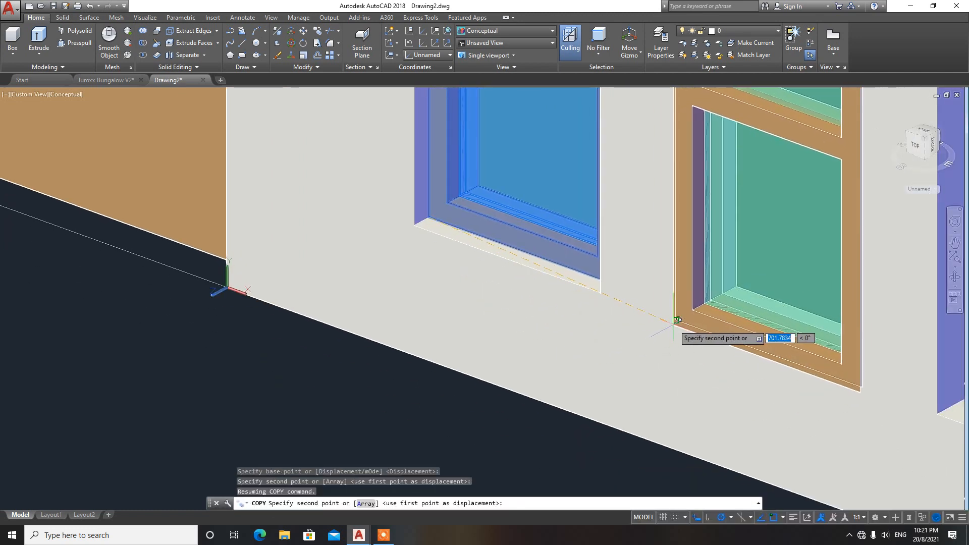
click(676, 321)
Place another copy of the window at the front lower corner of the opening farthest from the door
scroll(631, 347, down, 1)
middle_drag(637, 343, 555, 298)
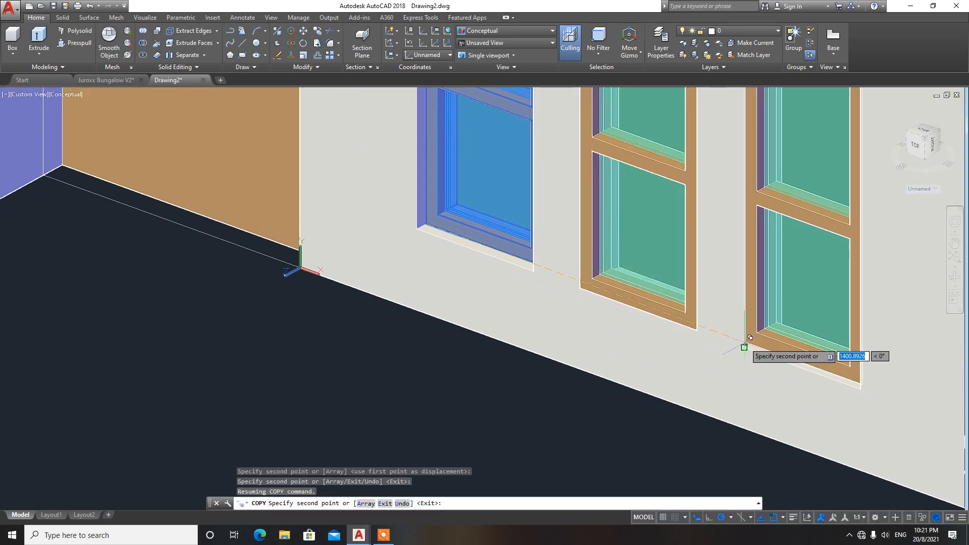
scroll(667, 354, down, 2)
scroll(744, 345, down, 3)
key(Escape)
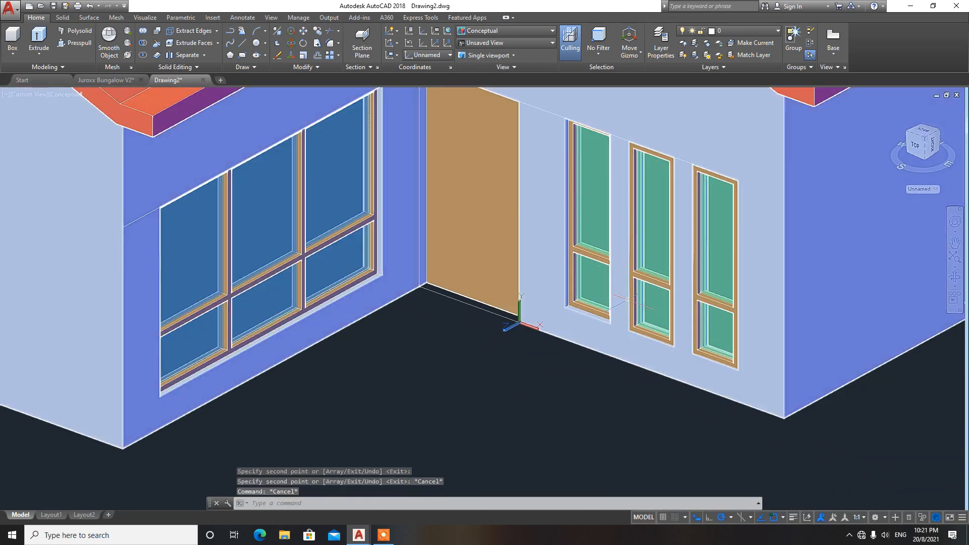
Move the frames and glass of both copied windows 50 inward into the wall
text(m)
key(Return)
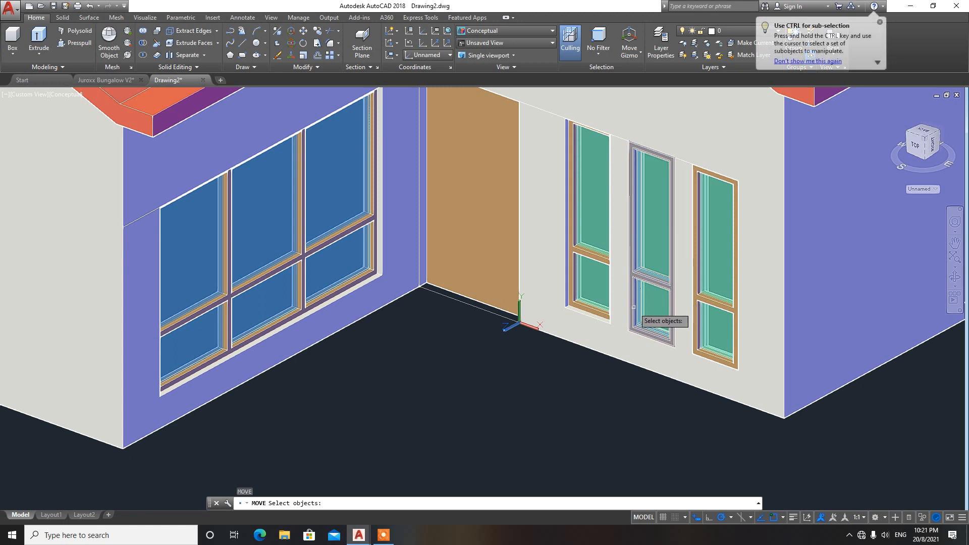
click(656, 323)
click(656, 239)
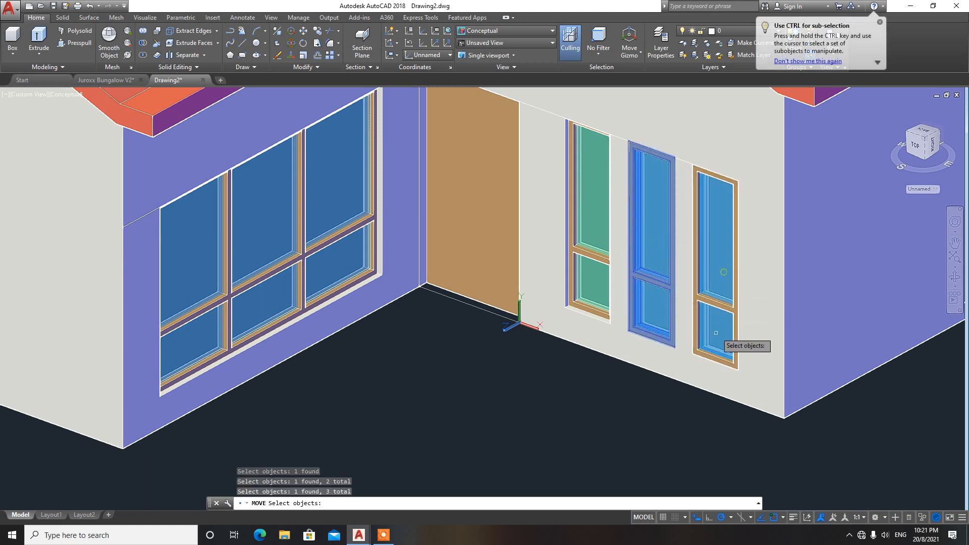
click(699, 351)
click(699, 350)
key(Return)
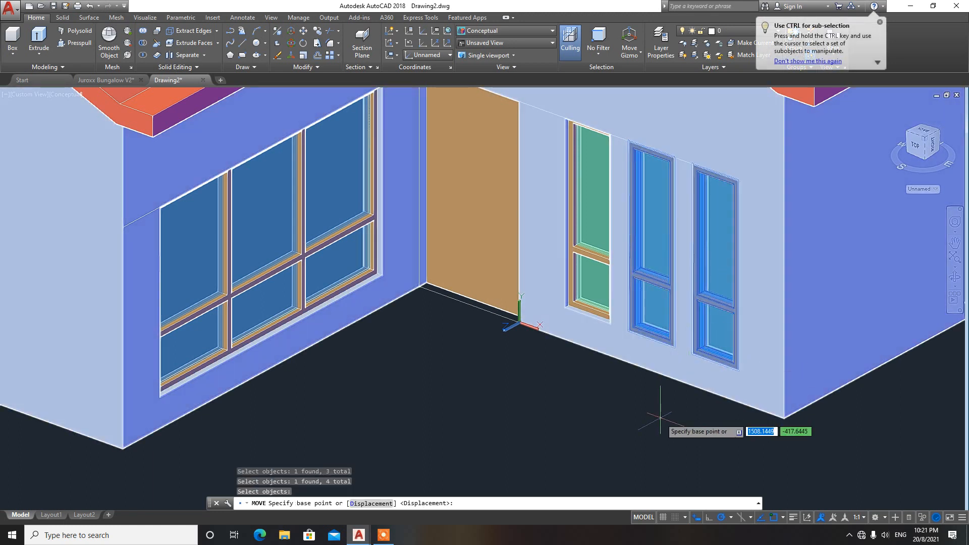
click(674, 447)
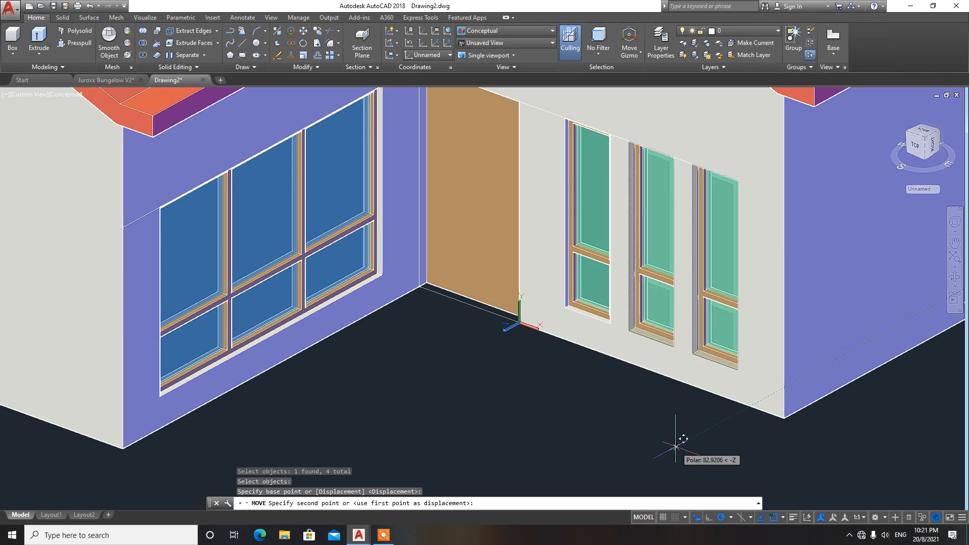
text(50)
key(Return)
scroll(677, 448, down, 5)
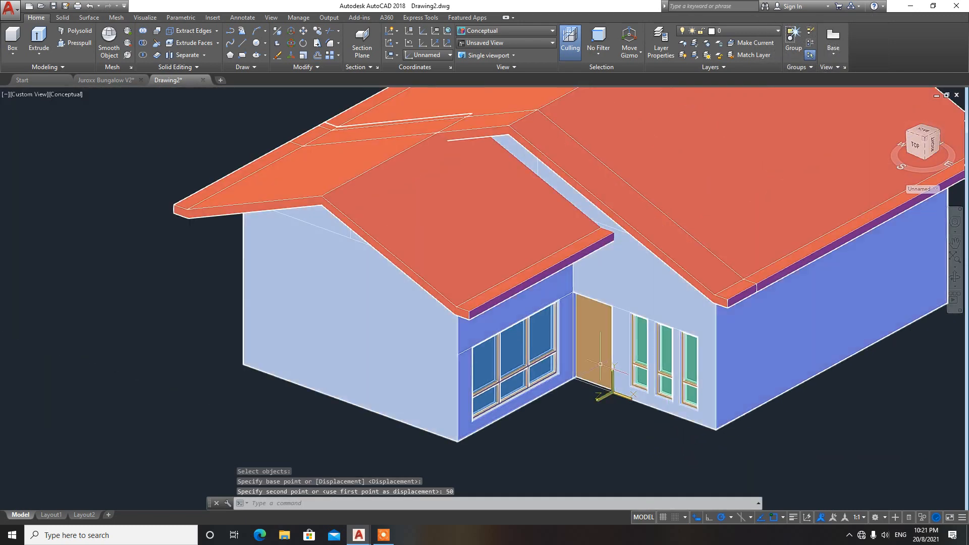
Examine the gable wall's windows in the reference model Juroxx Bungalow V2.dwg and return to Drawing2.dwg
scroll(600, 362, up, 4)
shift+middle_drag(571, 380, 528, 320)
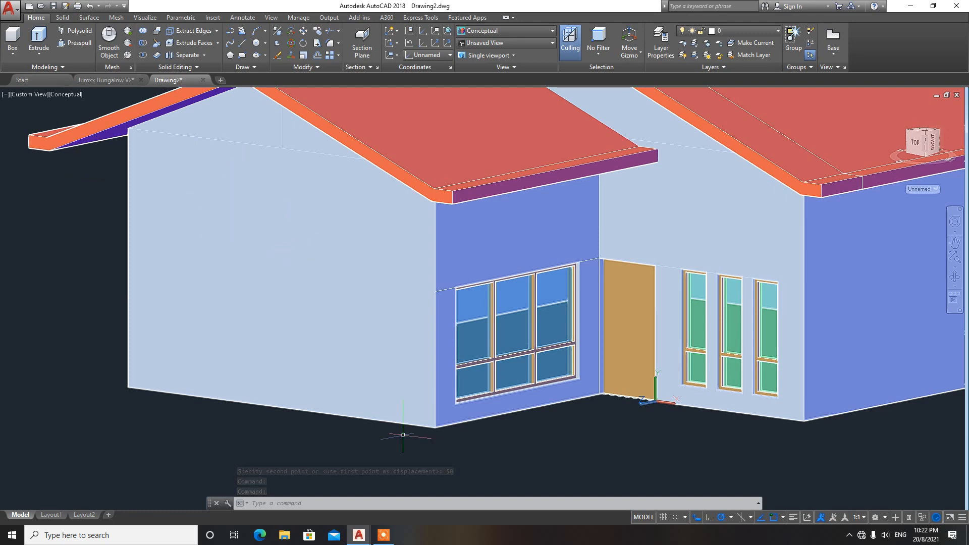
mouse_move(363, 536)
click(318, 500)
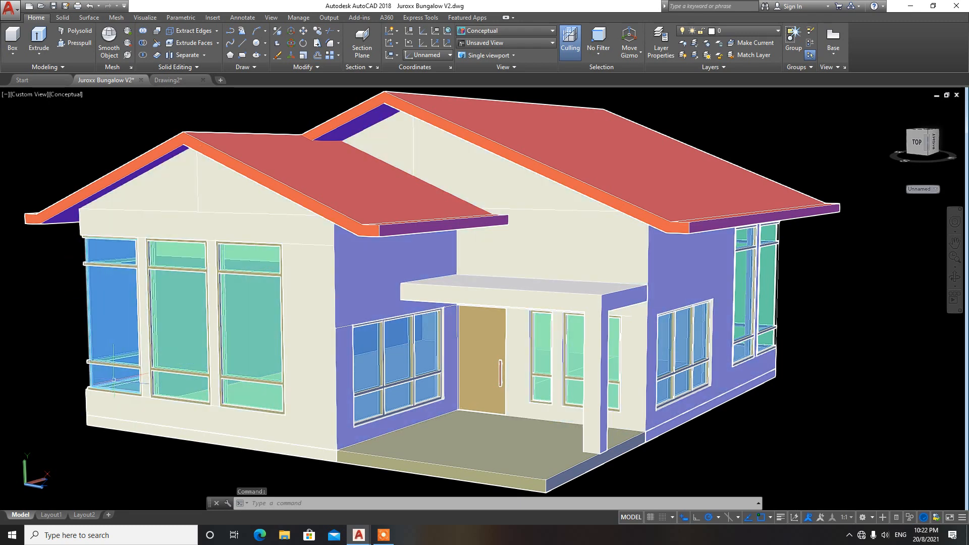
mouse_move(113, 380)
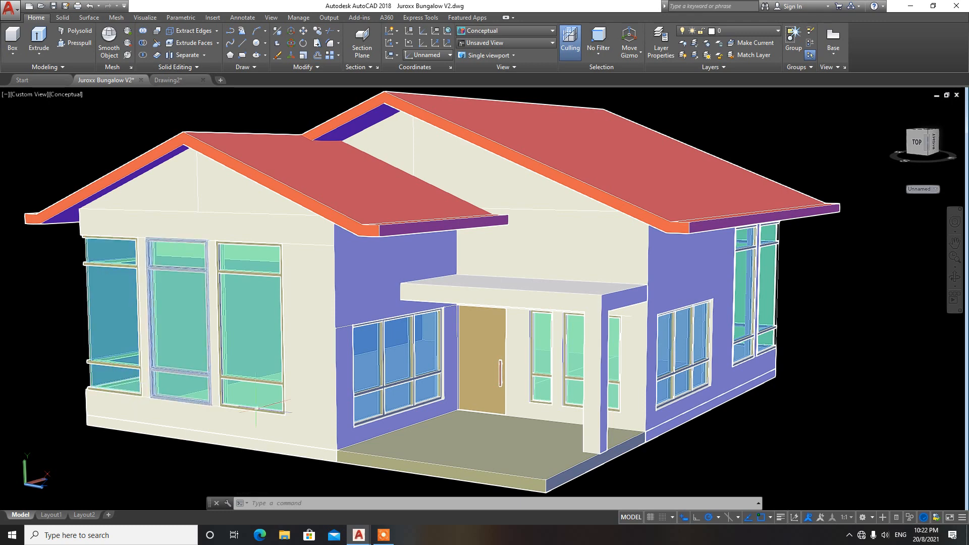
mouse_move(360, 539)
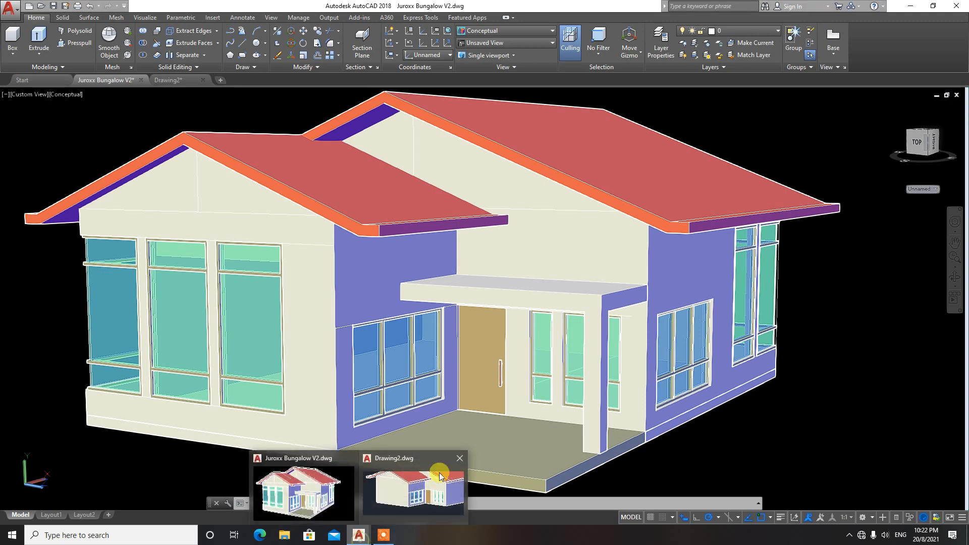
click(407, 485)
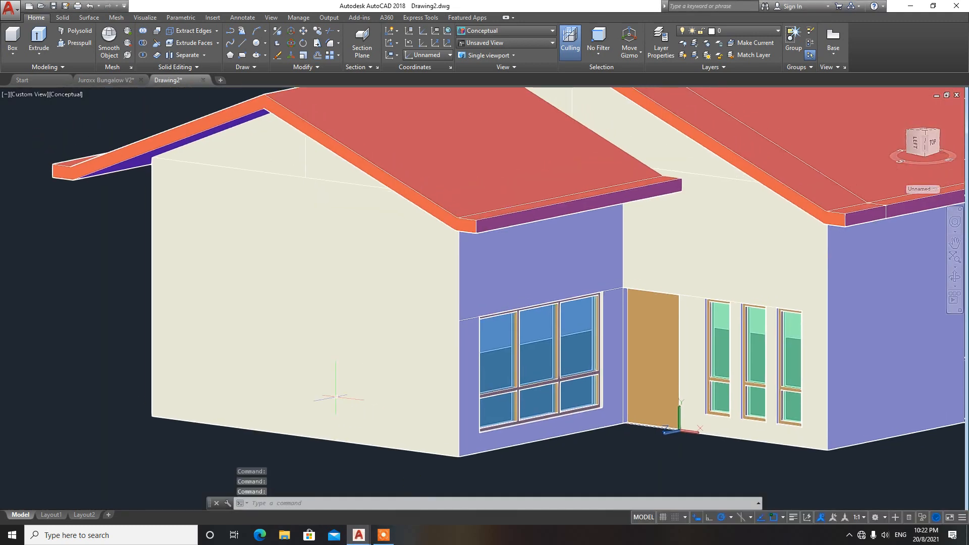
Set the UCS on the blank gable wall, with origin at its outer lower corner, X along the base and Y upward
text(UCS)
key(Return)
click(152, 417)
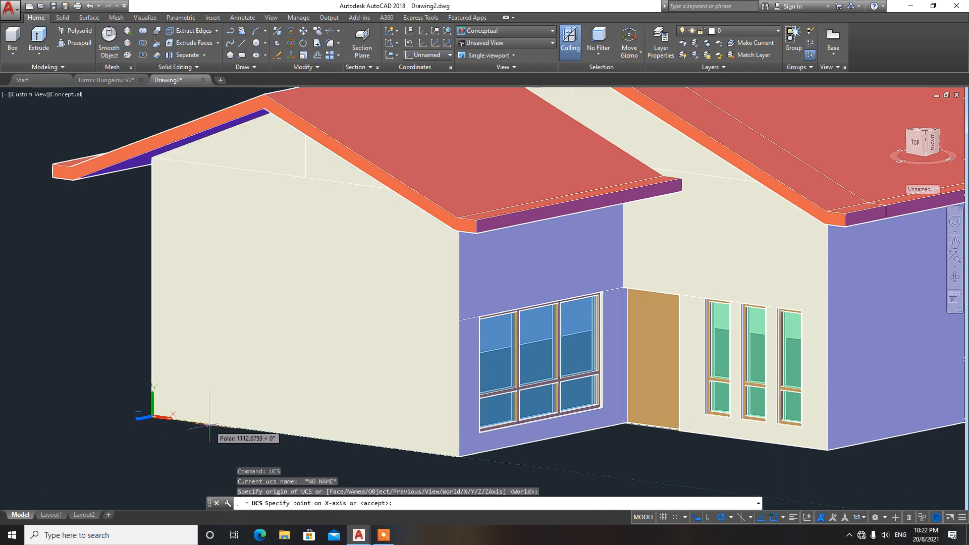
click(212, 423)
click(153, 348)
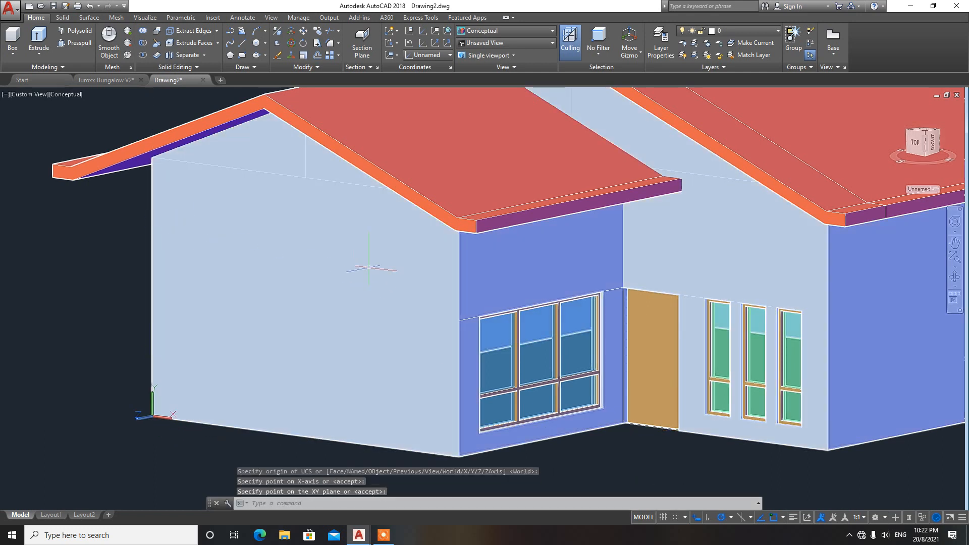
Switch to the 2D Wireframe visual style and draw a line along the gable wall's full bottom edge
click(505, 31)
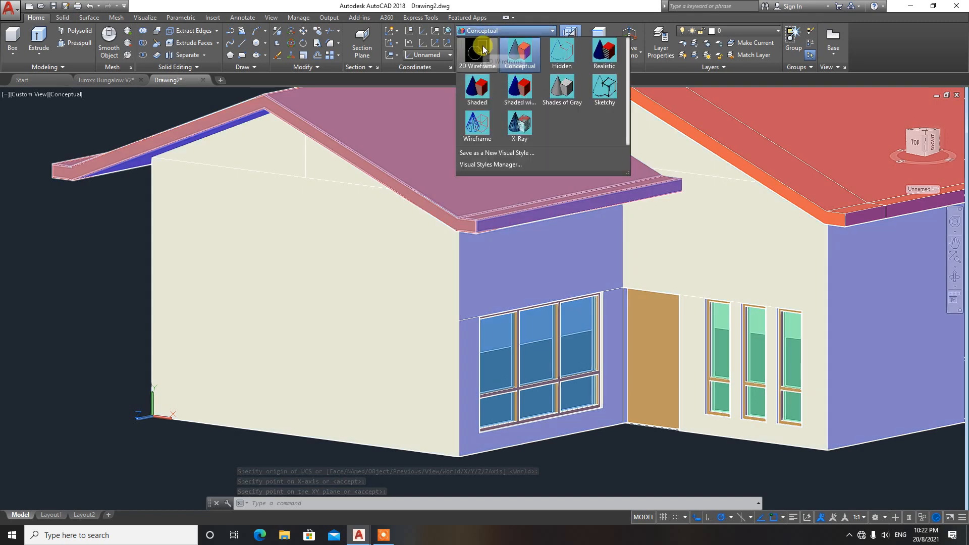
click(482, 45)
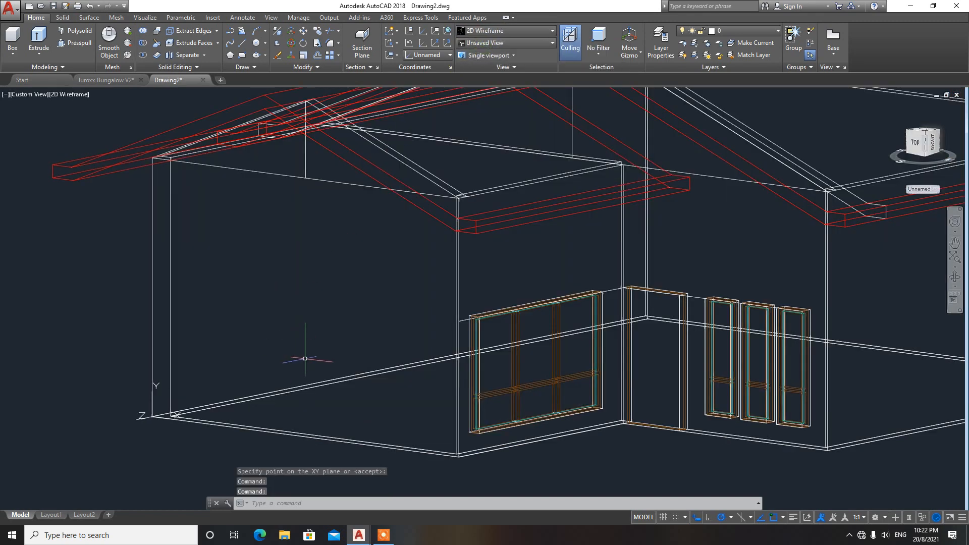
shift+middle_drag(305, 359, 309, 374)
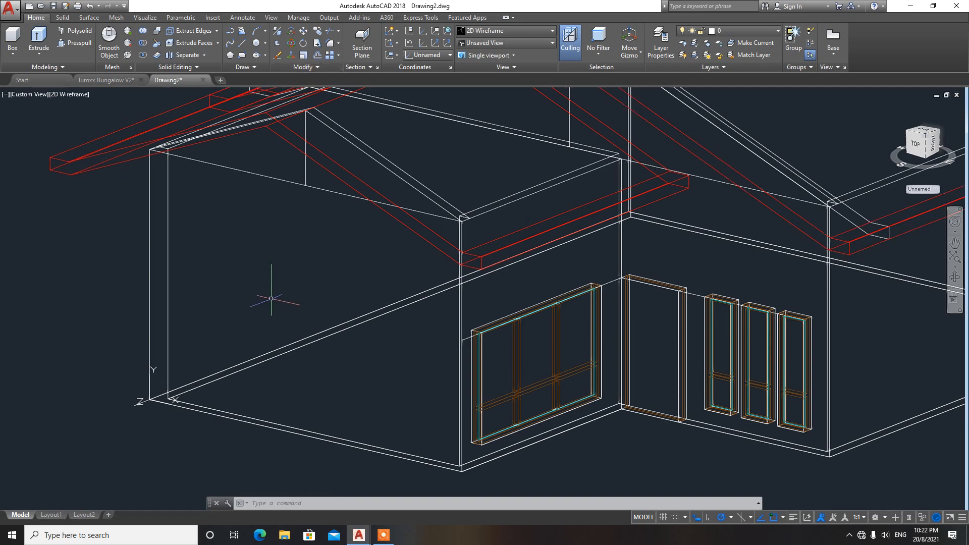
key(l)
key(Return)
click(150, 400)
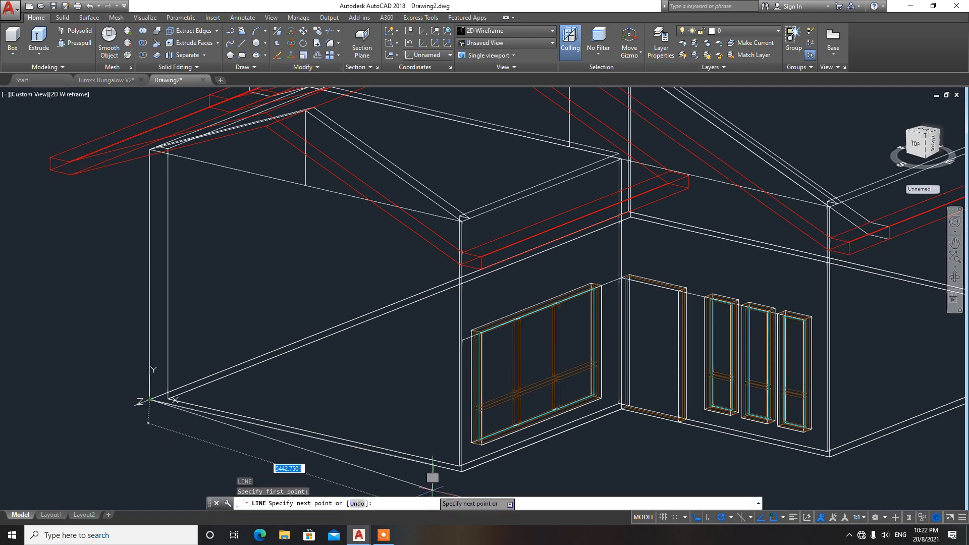
click(461, 472)
key(Return)
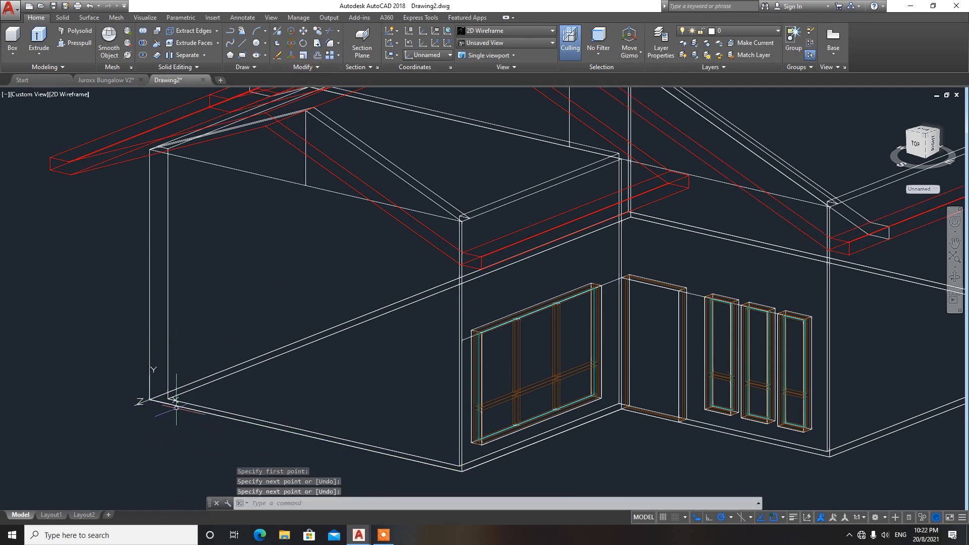
key(Escape)
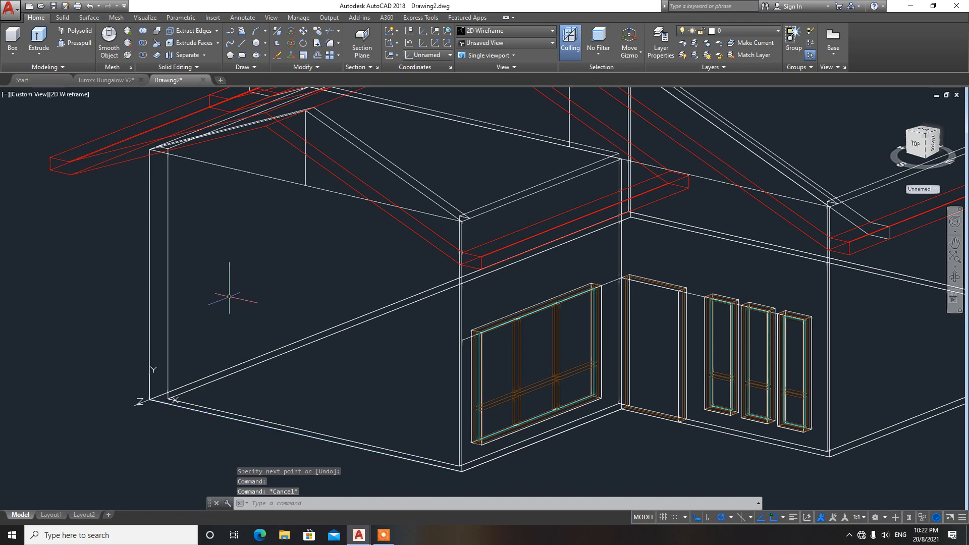
Offset the gable wall's bottom line 3500 upward
key(o)
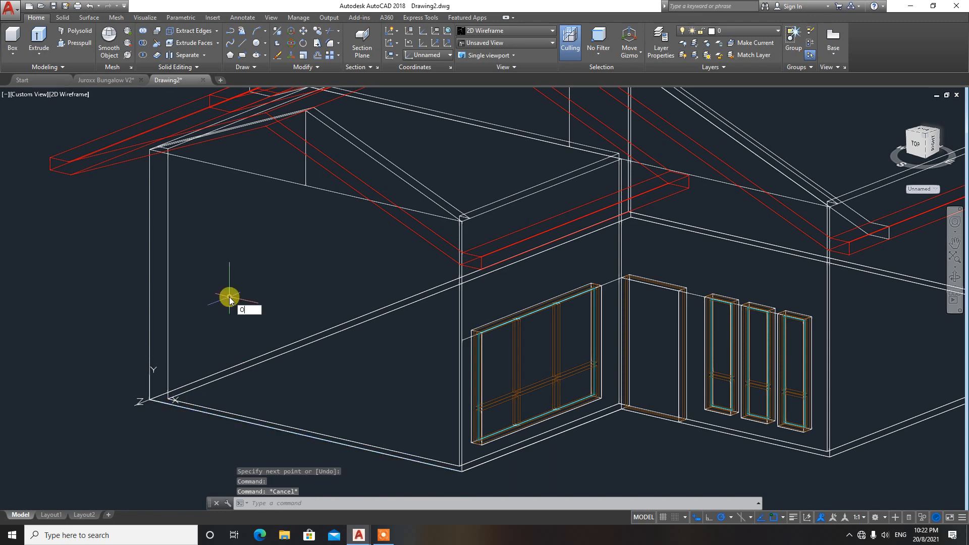
key(Return)
text(3500)
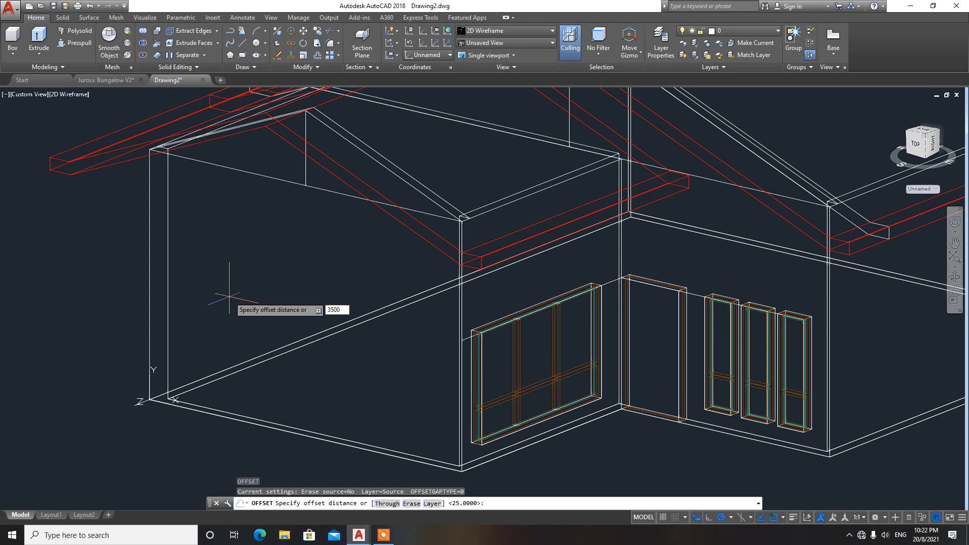
key(Return)
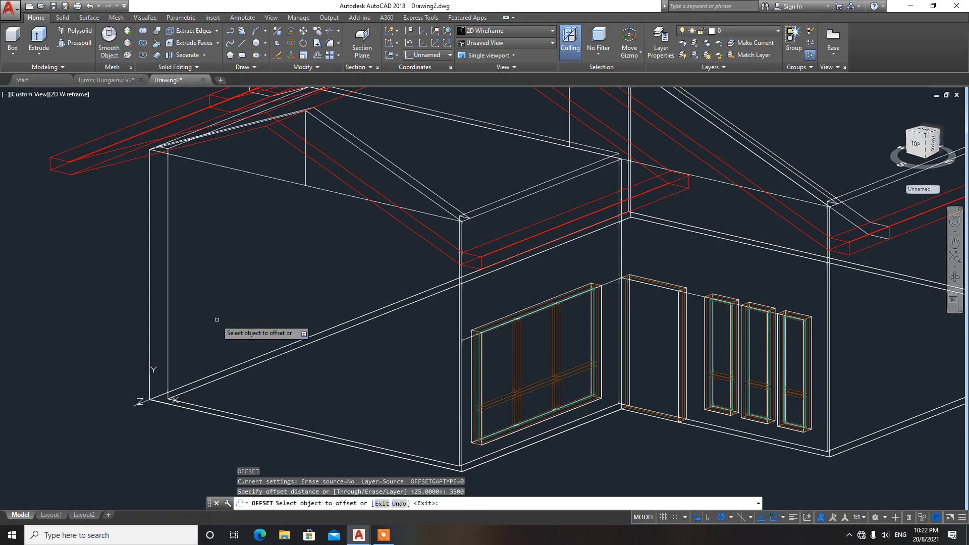
click(216, 414)
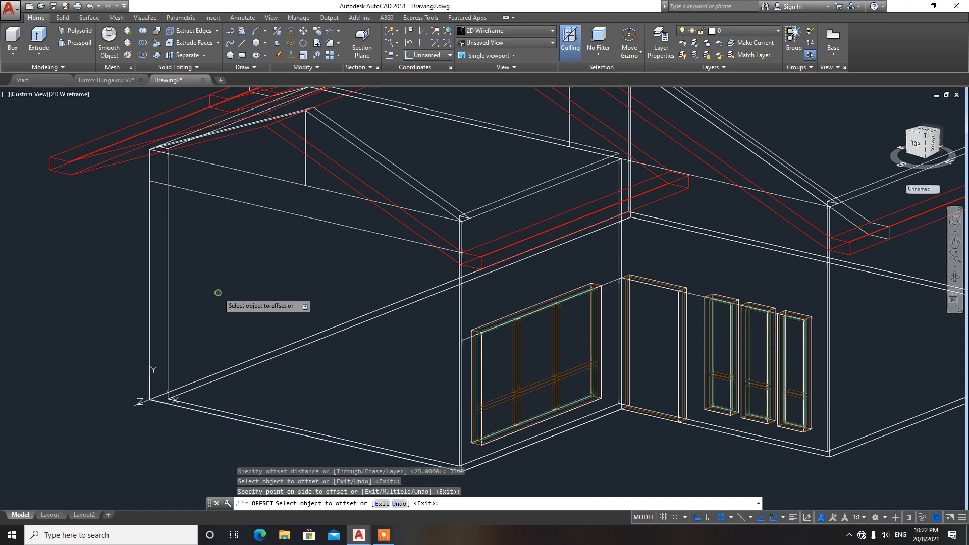
key(Escape)
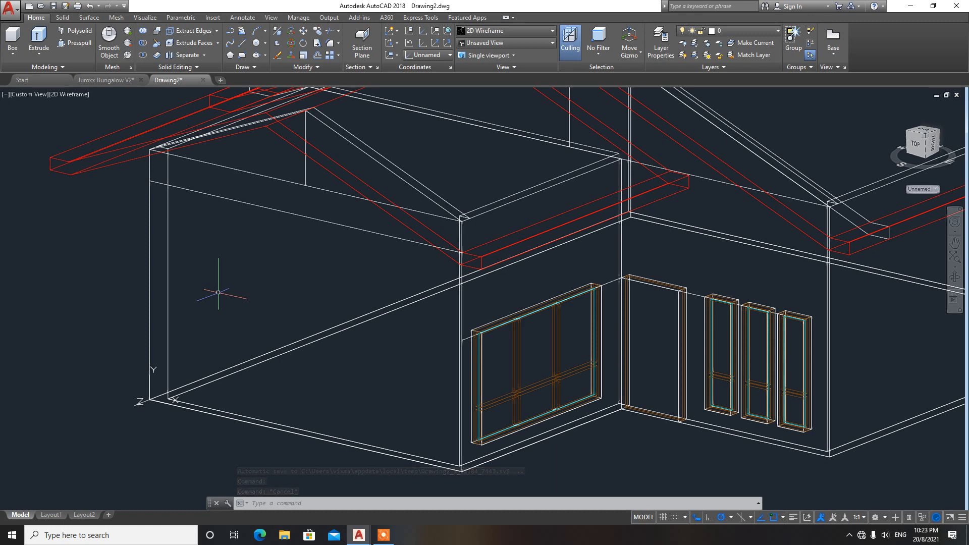
text(rec)
key(Return)
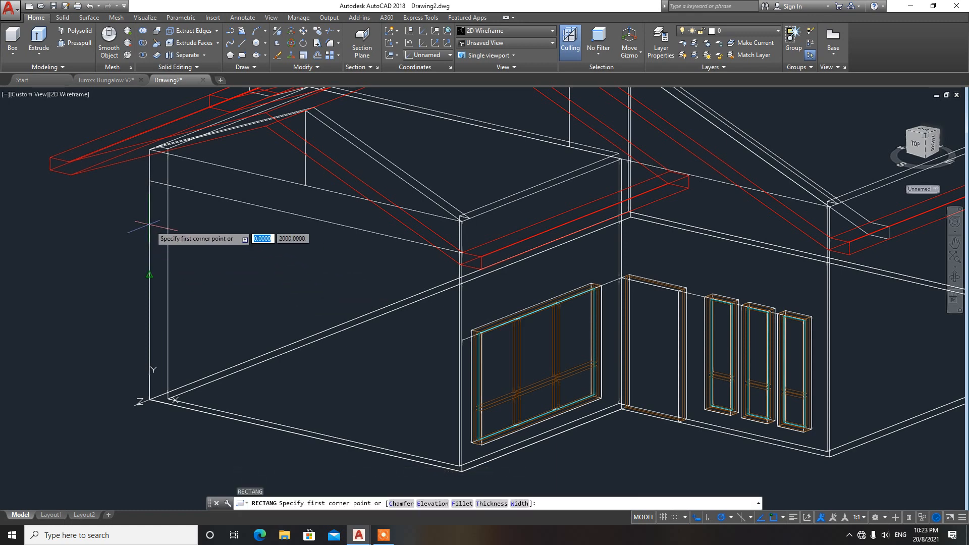
click(151, 183)
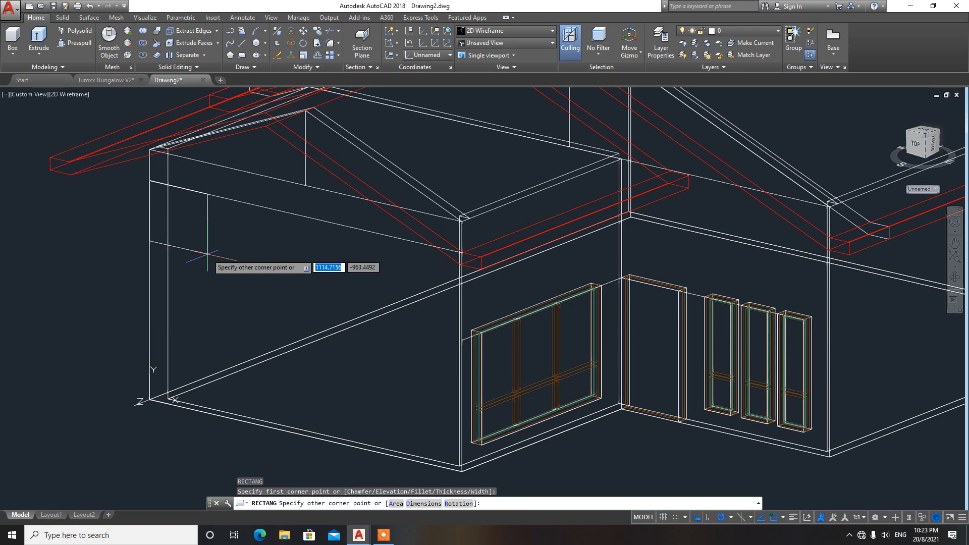
text(D)
key(Return)
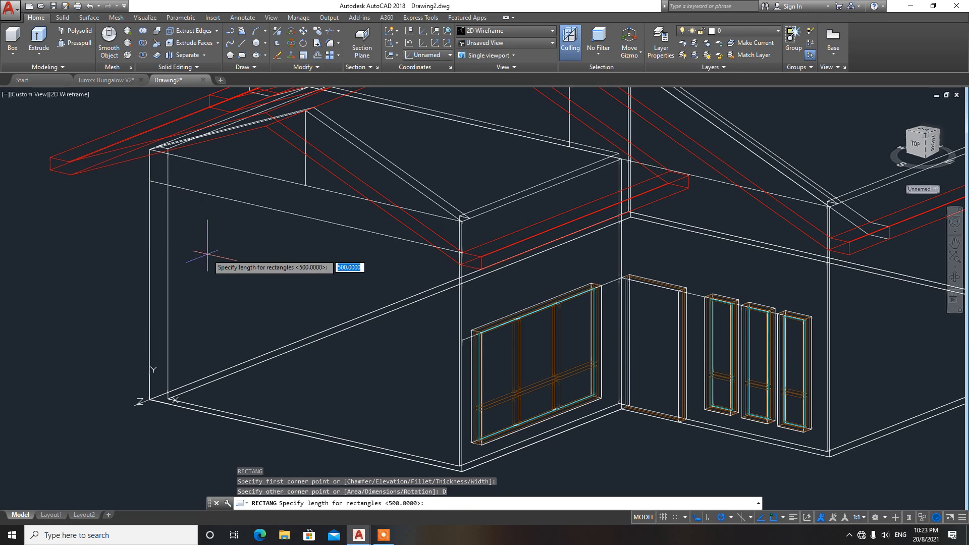
text(15)
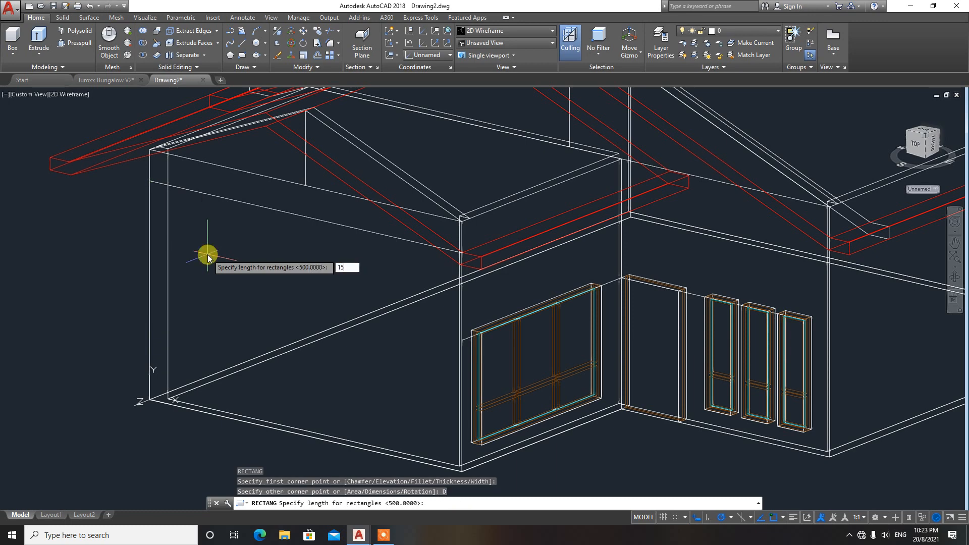
key(Return)
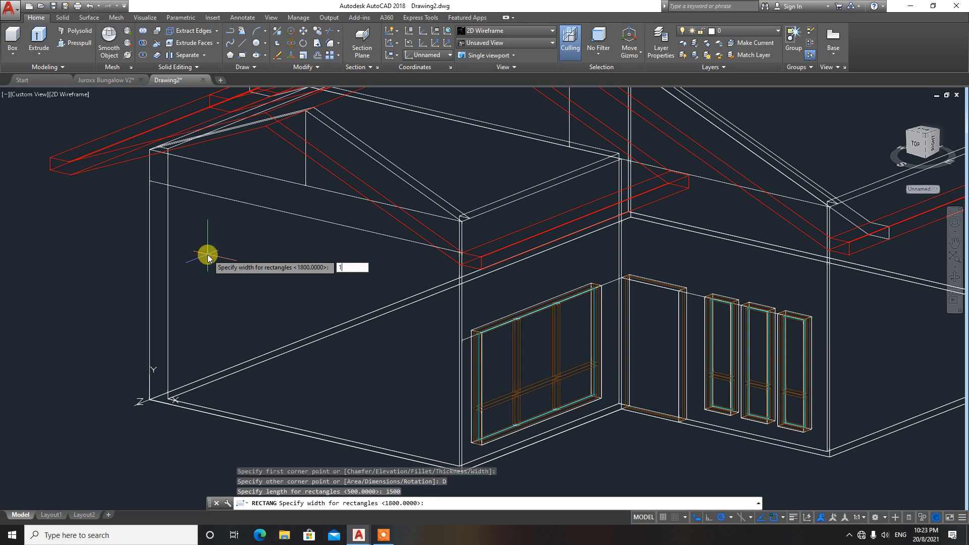
text(1800)
key(Return)
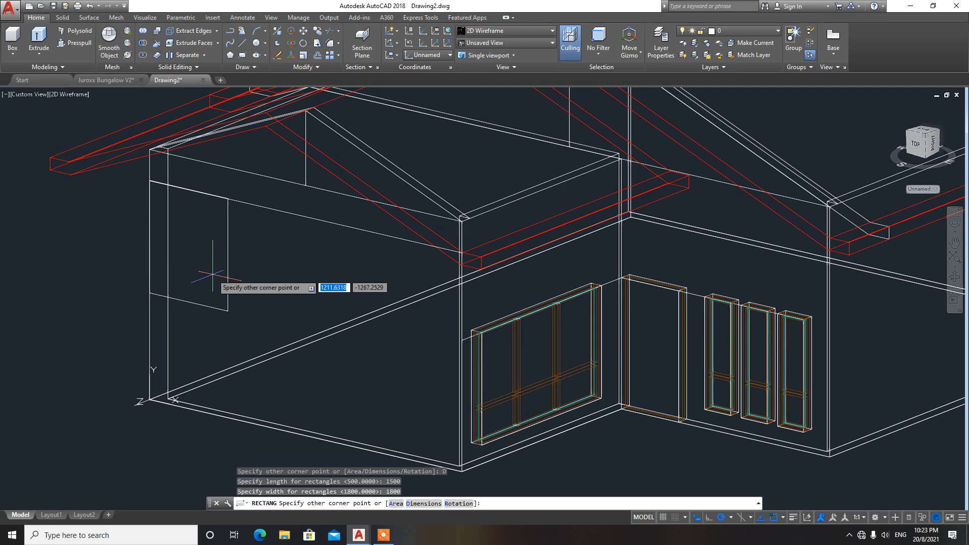
key(Escape)
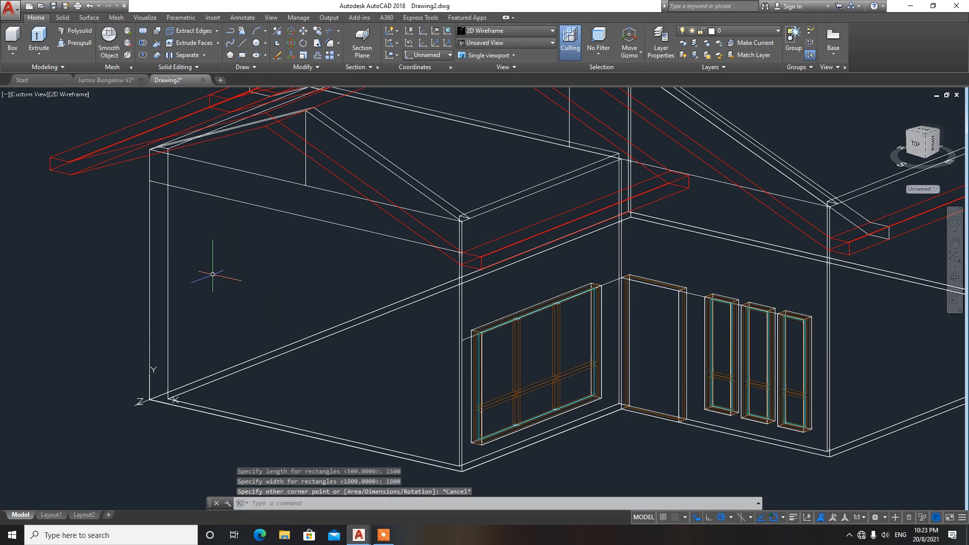
Draw a 1500 by 3000 rectangle on the gable wall, downward from the offset line's end at the outer corner
text(rec)
key(Return)
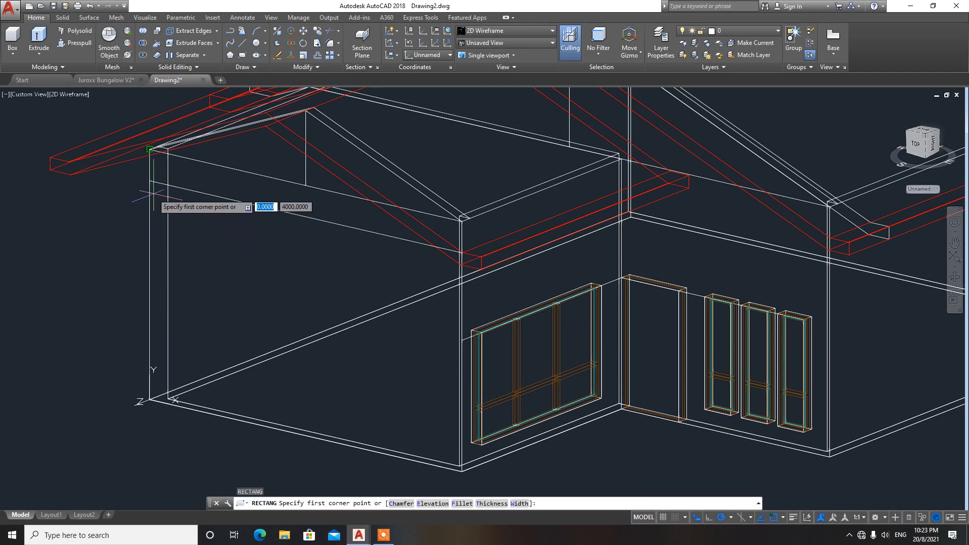
click(150, 180)
text(d)
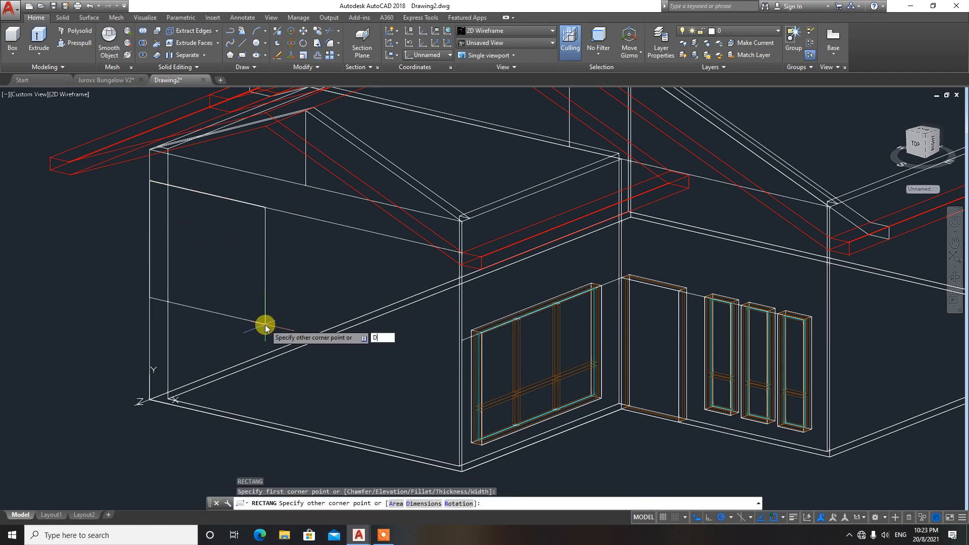
key(Return)
text(15)
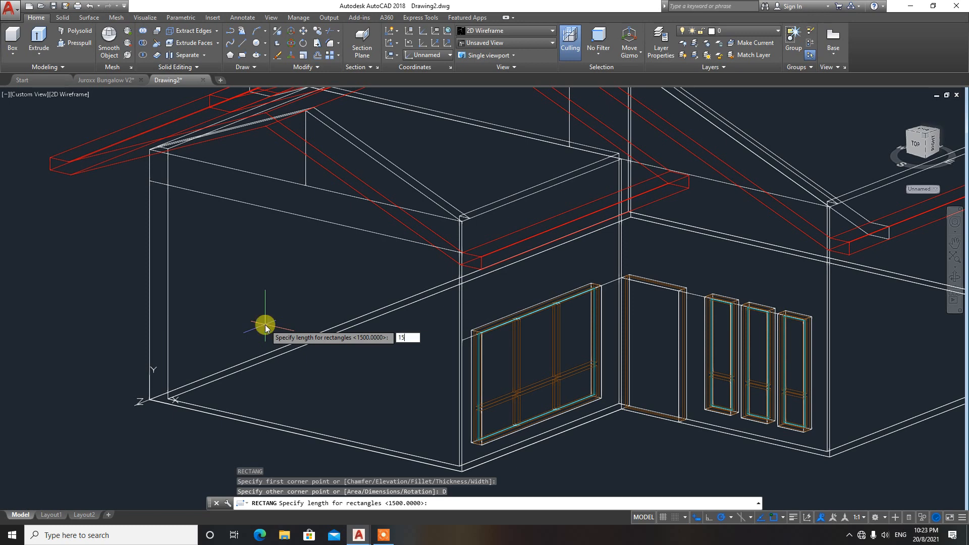
text(00)
key(Return)
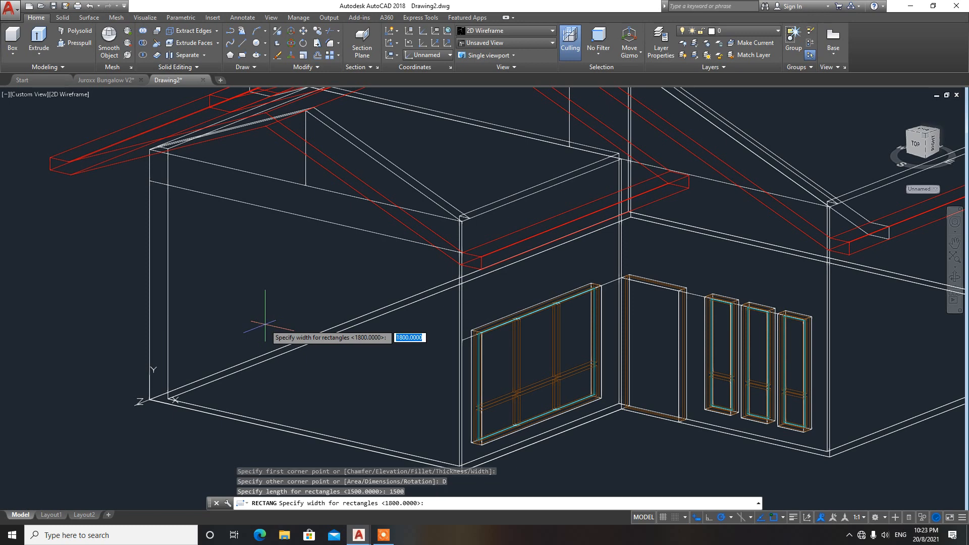
text(3000)
key(Return)
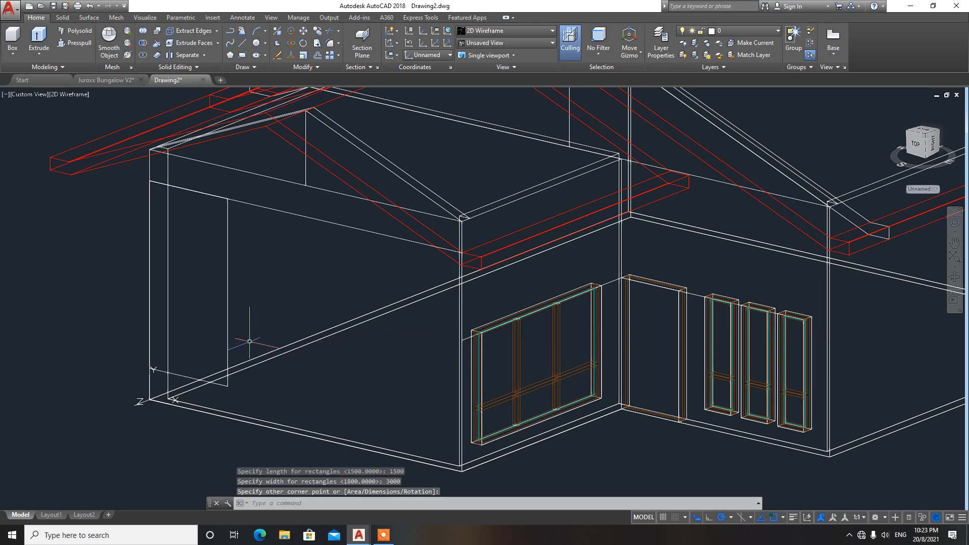
key(Escape)
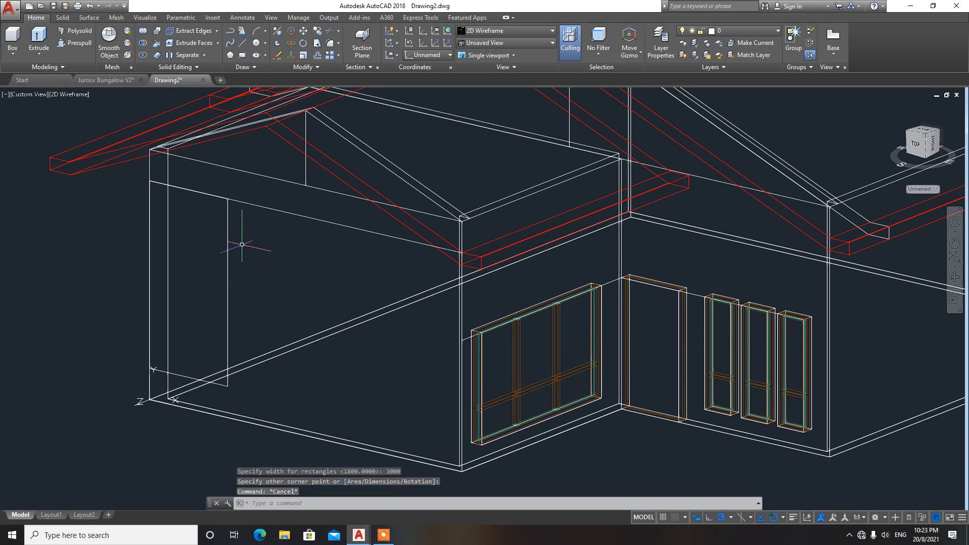
Draw a 200 long spacer line along the offset line, starting at the rectangle's upper inner corner
text(l)
key(Return)
click(229, 202)
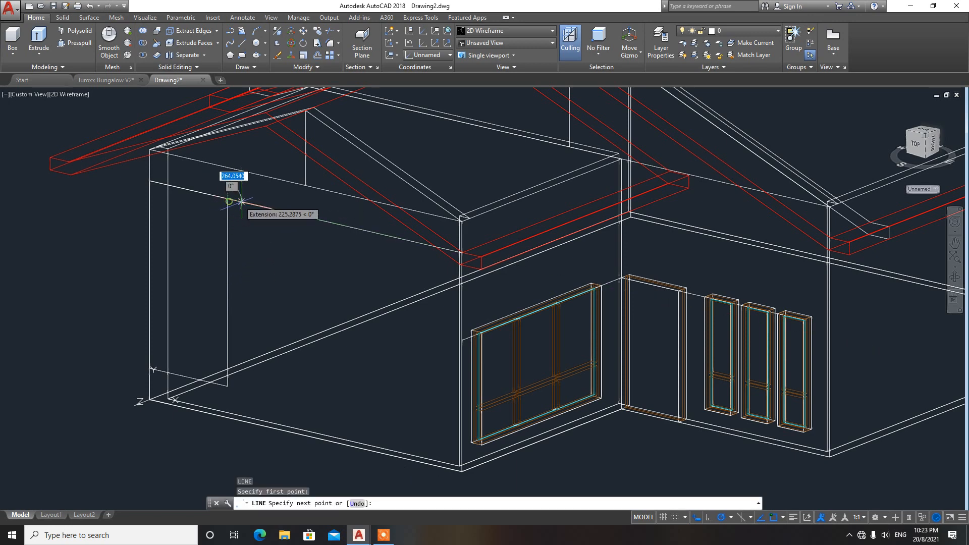
text(20)
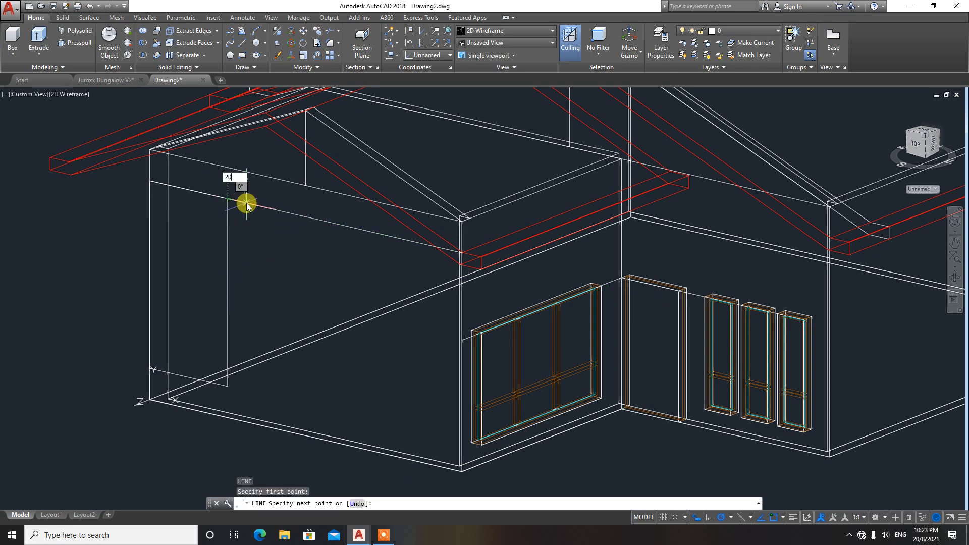
text(0)
key(Return)
key(Return)
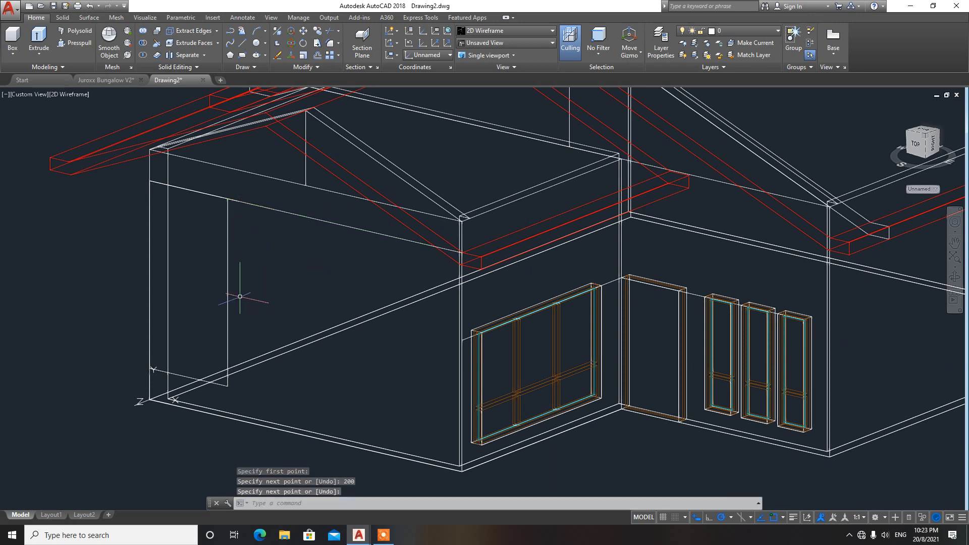
Copy the rectangle and its spacer line twice along the offset line, placing each copy at the end of the previous spacer
text(co)
key(Return)
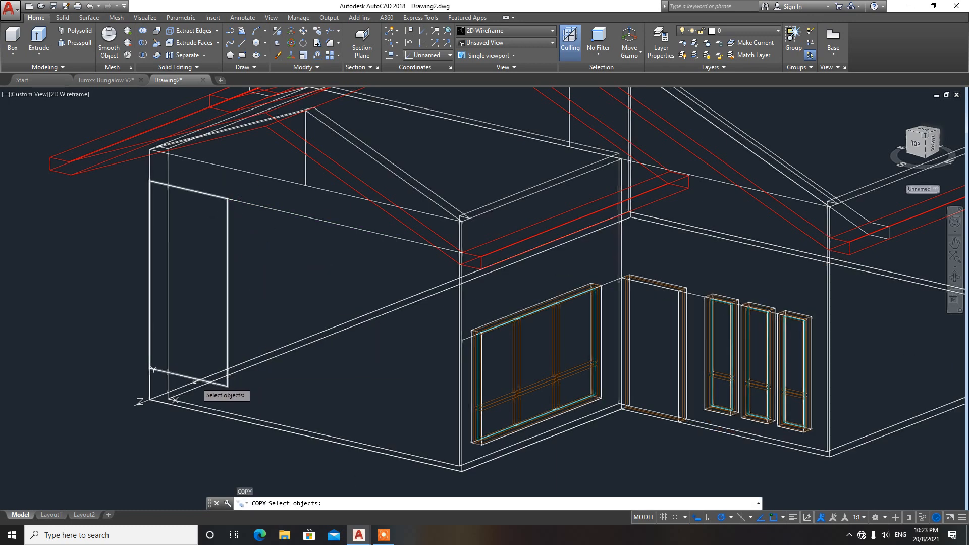
click(194, 380)
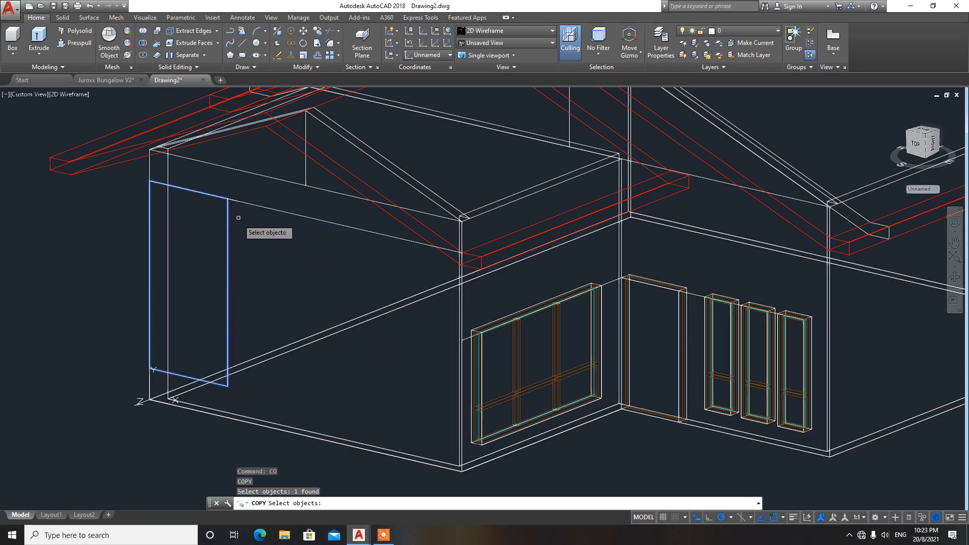
click(236, 200)
key(Return)
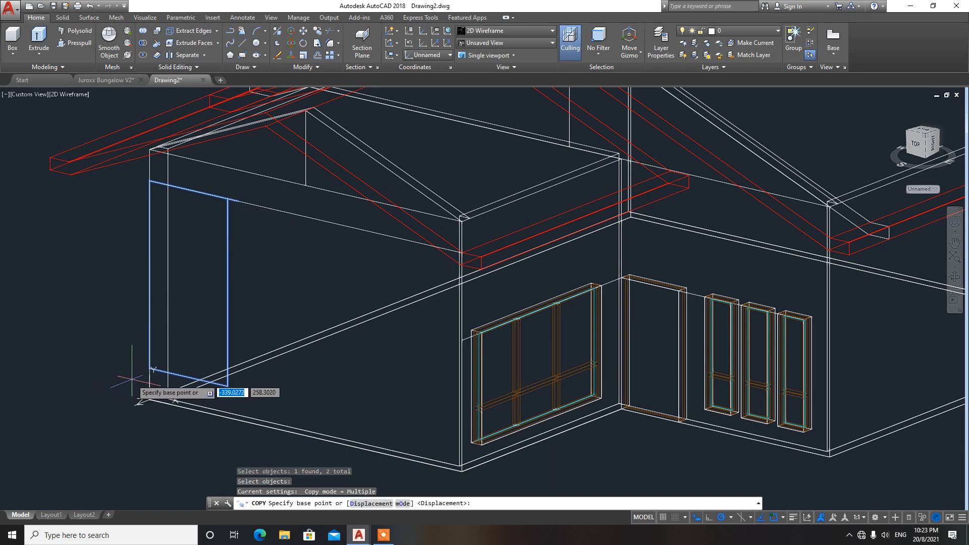
click(150, 182)
click(238, 201)
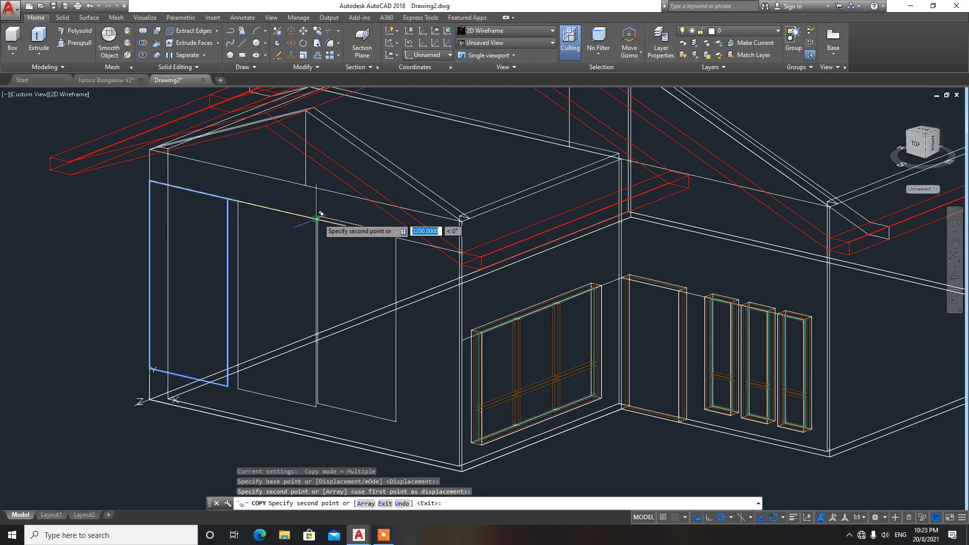
key(Escape)
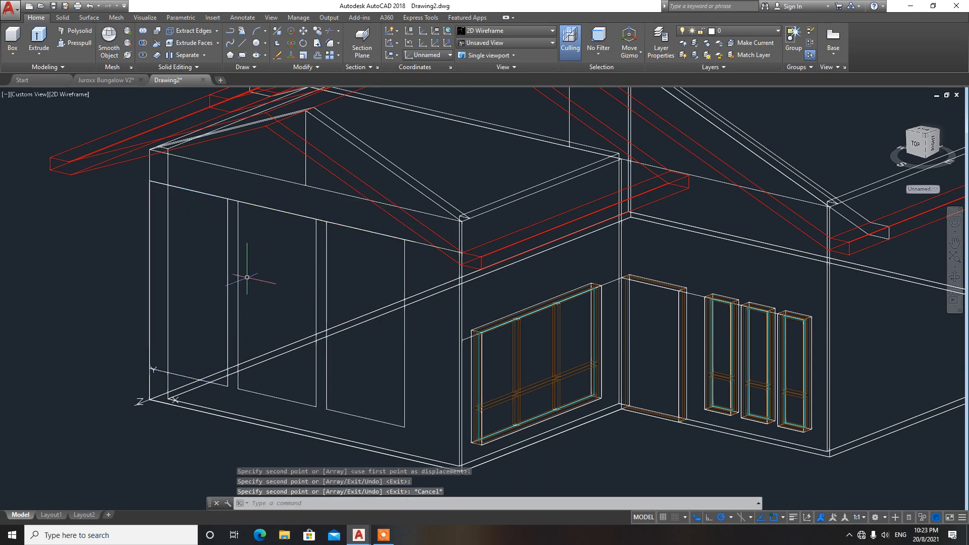
Presspull the corner rectangle 1500 inward and the two copied rectangles through the gable wall to cut the openings
text(PRESS)
key(Return)
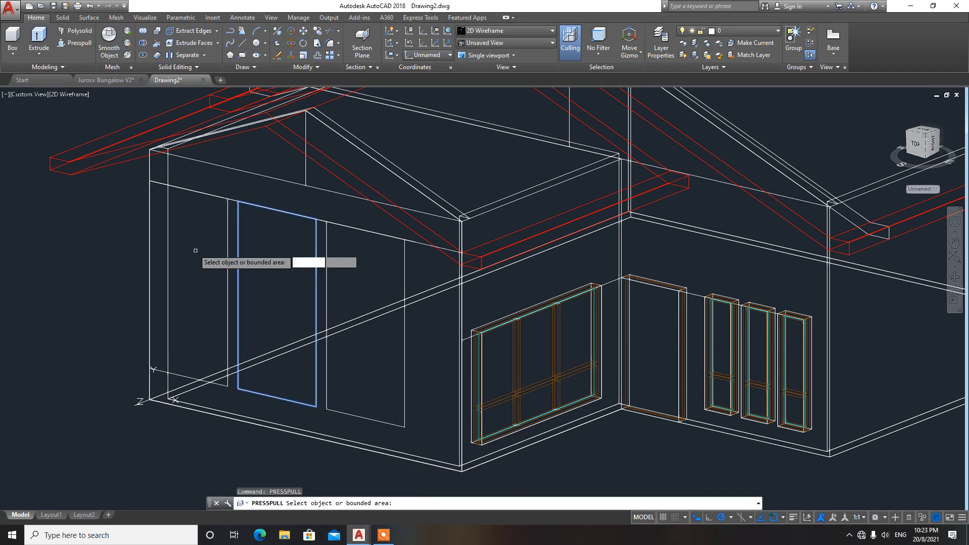
click(192, 248)
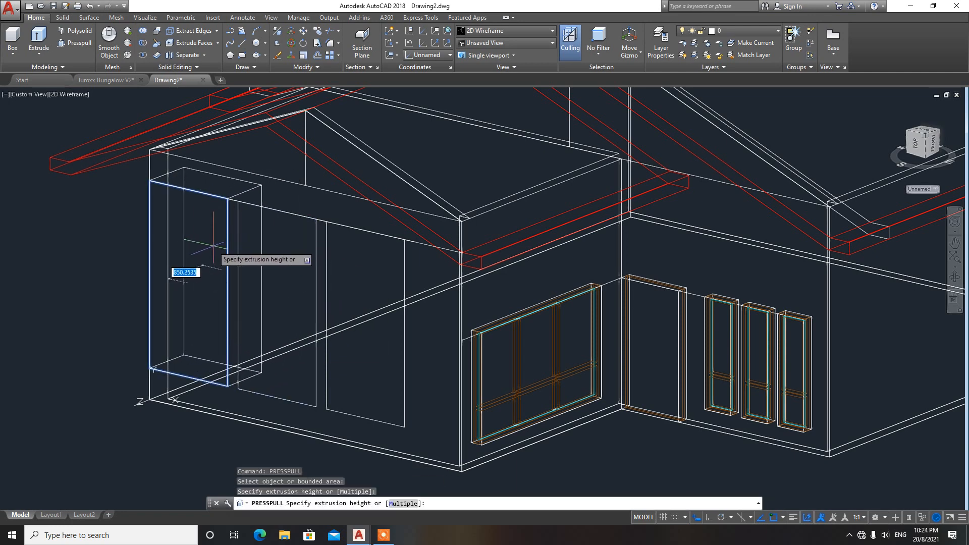
text(1500)
key(Return)
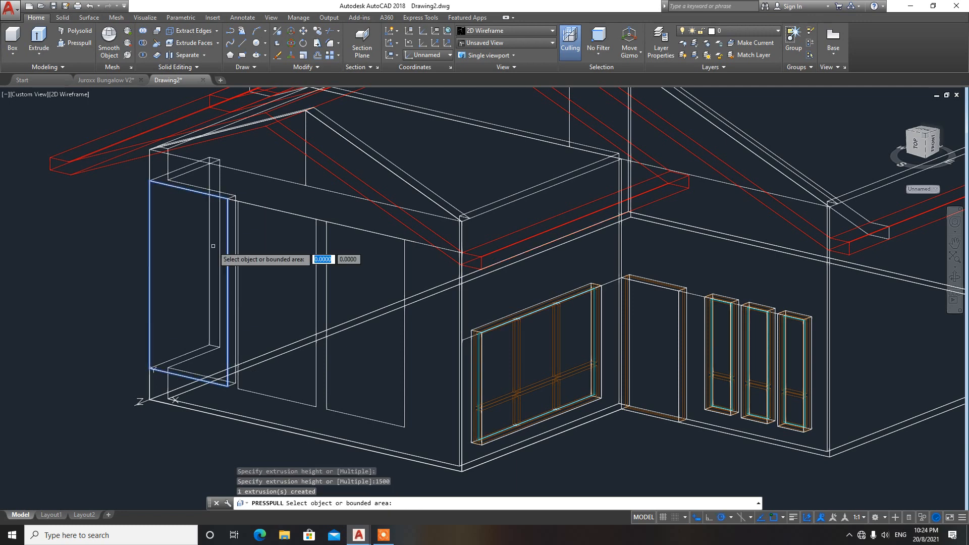
click(288, 266)
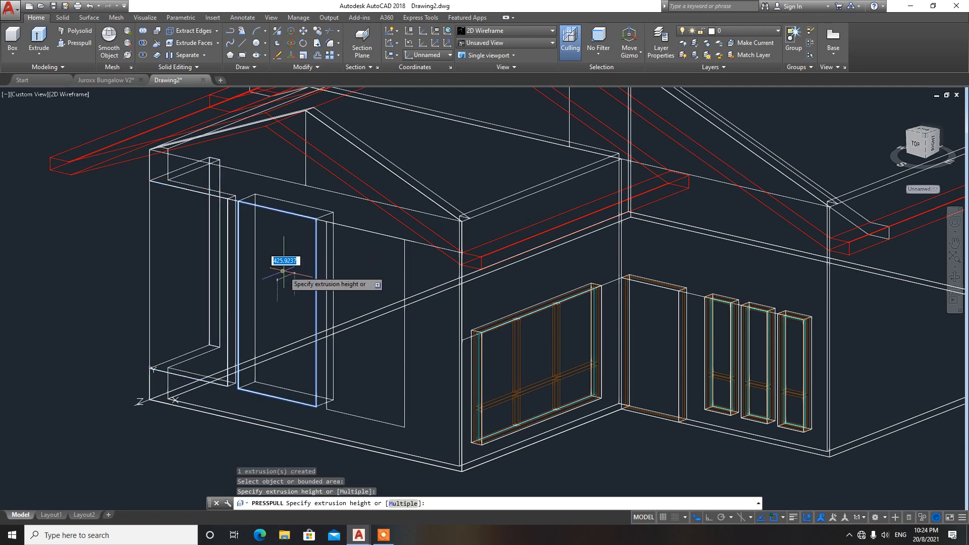
click(291, 266)
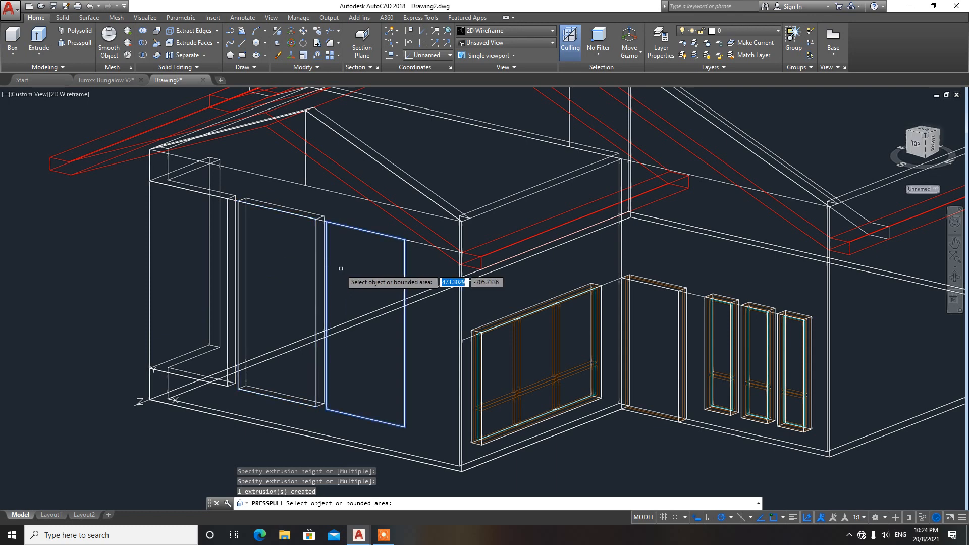
click(354, 267)
click(361, 262)
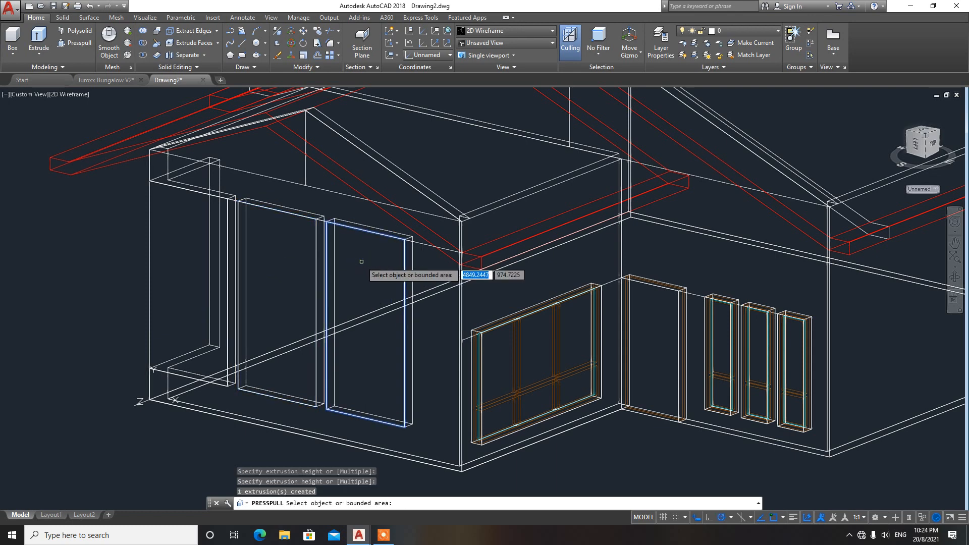
key(Escape)
Switch to the Conceptual visual style and inspect the gable wall's openings and the finished front windows
click(513, 30)
click(512, 44)
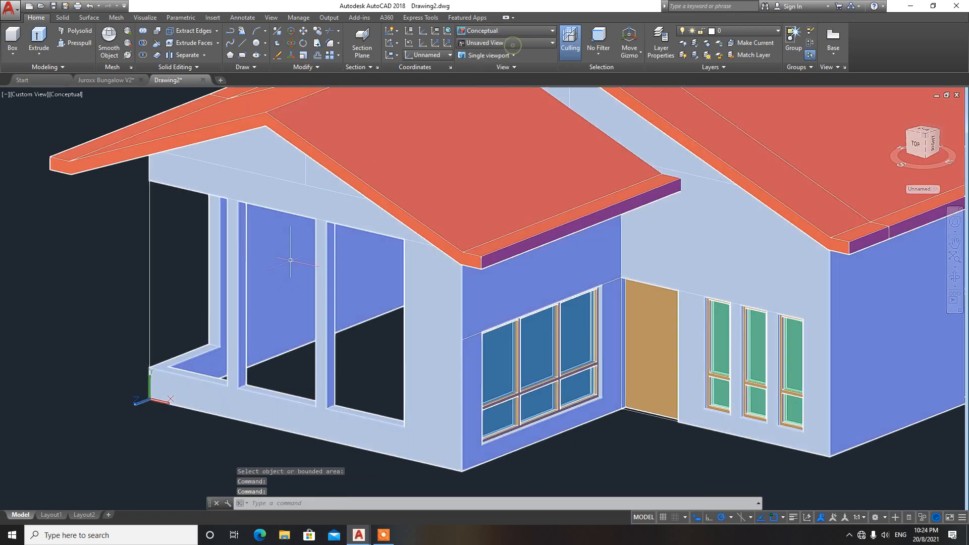
mouse_move(288, 276)
shift+middle_down()
mouse_move(403, 249)
mouse_move(473, 248)
mouse_move(310, 270)
mouse_move(289, 286)
mouse_move(289, 277)
shift+middle_up()
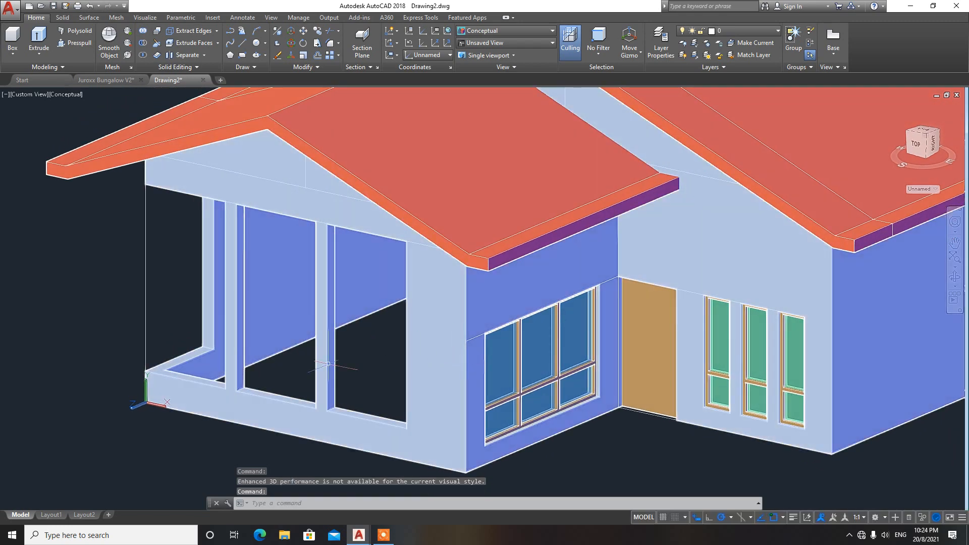
scroll(353, 363, down, 4)
scroll(393, 364, up, 3)
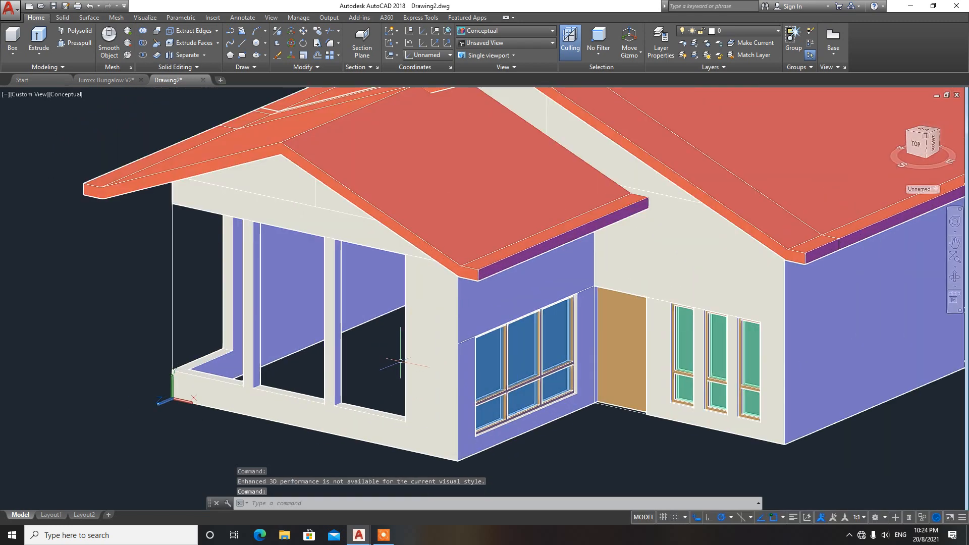
middle_drag(446, 353, 400, 329)
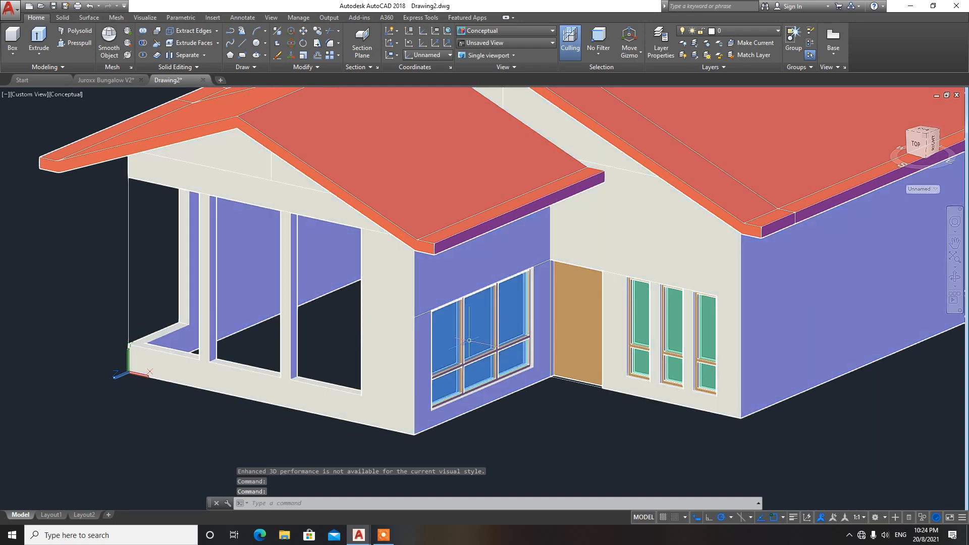
mouse_move(495, 326)
shift+middle_down()
mouse_move(485, 303)
mouse_move(501, 318)
shift+middle_up()
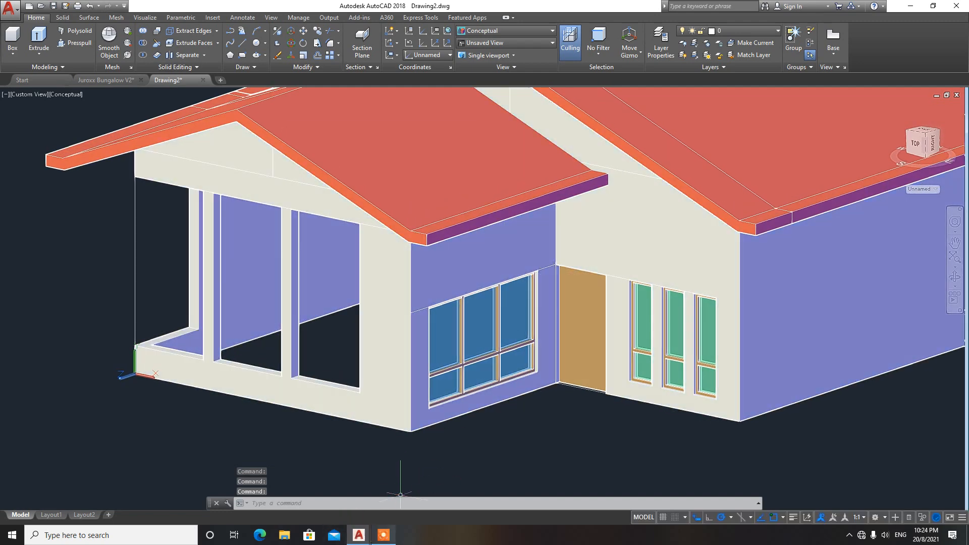
scroll(562, 339, up, 3)
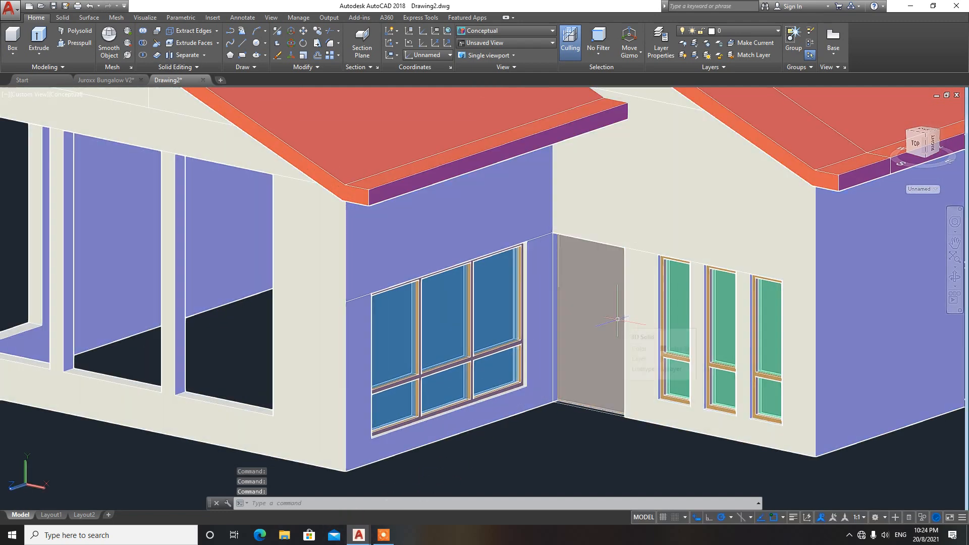
scroll(617, 319, down, 4)
scroll(618, 319, up, 2)
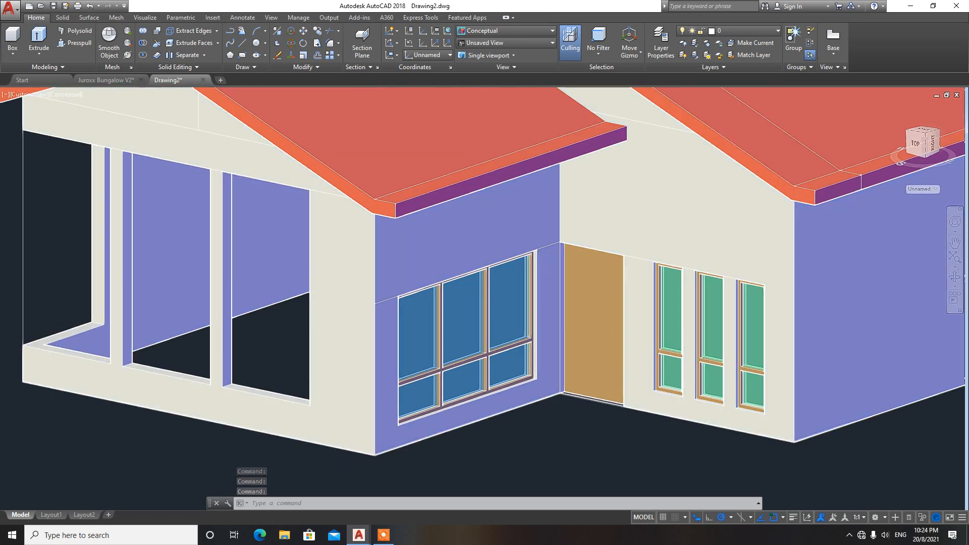
Place the UCS origin at the door's lower corner beside the narrow windows, with the X axis along the wall base
scroll(642, 399, up, 3)
middle_drag(641, 399, 601, 396)
text(U)
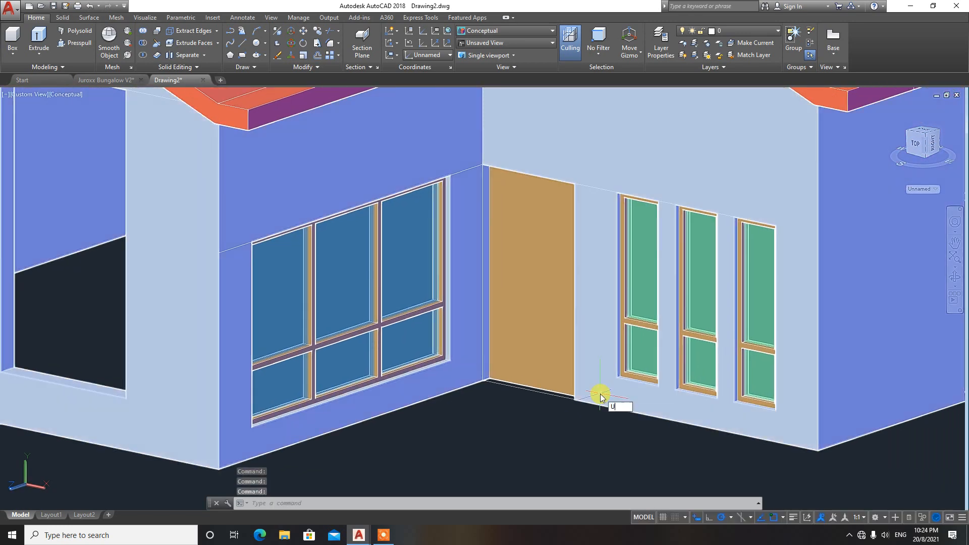
text(CS)
key(Return)
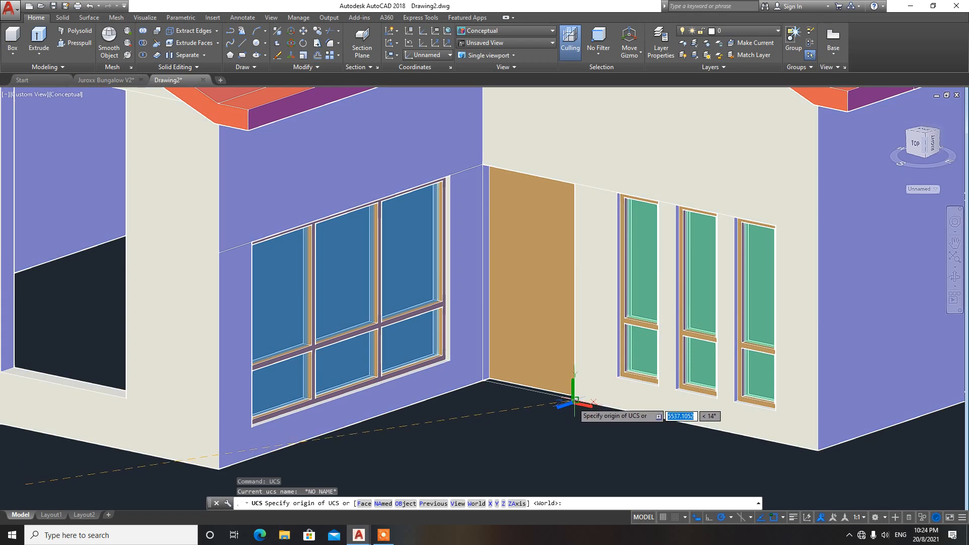
click(575, 399)
click(613, 408)
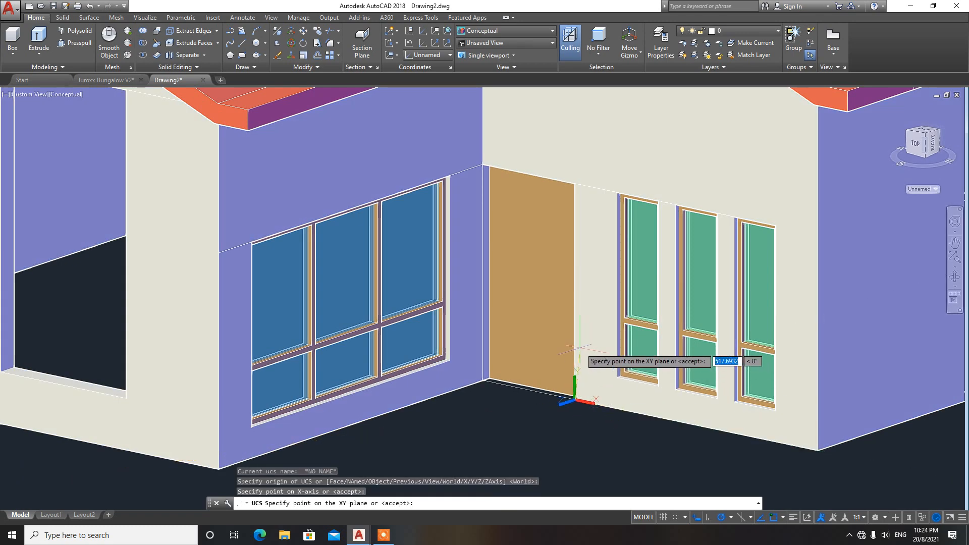
key(Escape)
scroll(500, 202, down, 3)
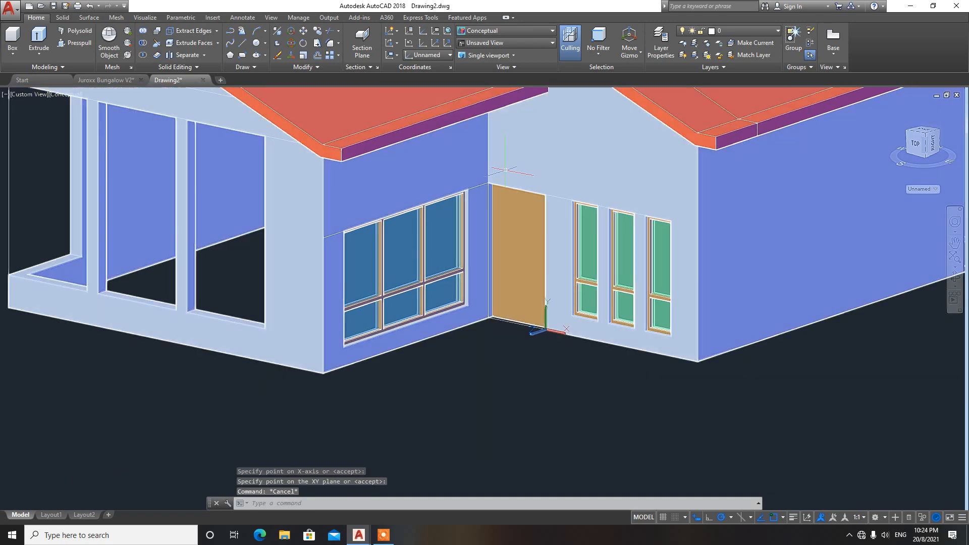
Examine the porch canopy over the door in the Juroxx Bungalow V2 drawing and return to Drawing2
scroll(511, 160, up, 2)
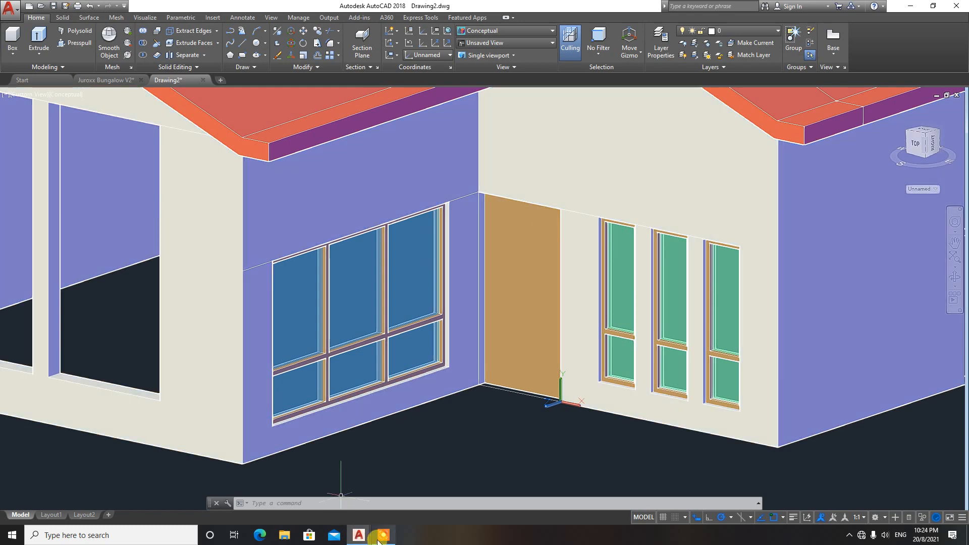
mouse_move(358, 535)
click(303, 484)
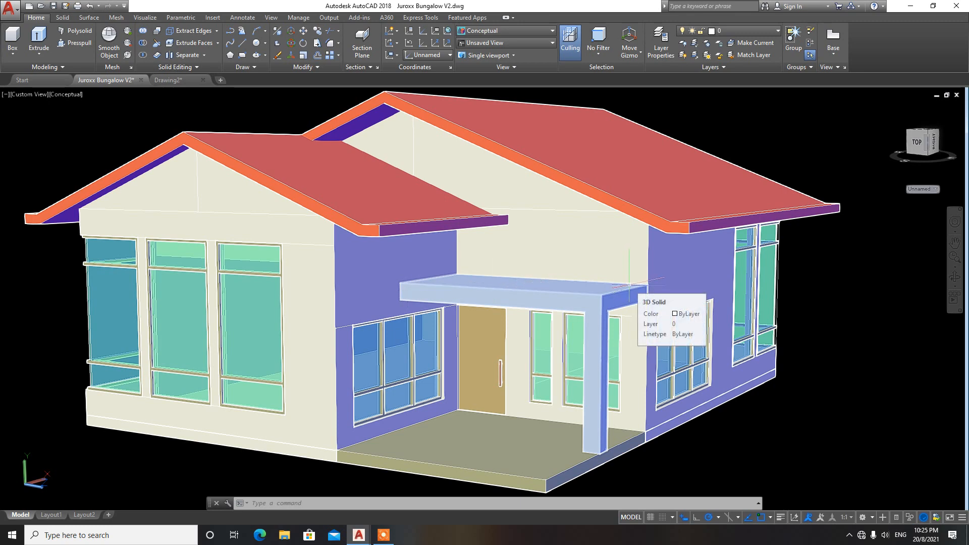
mouse_move(359, 534)
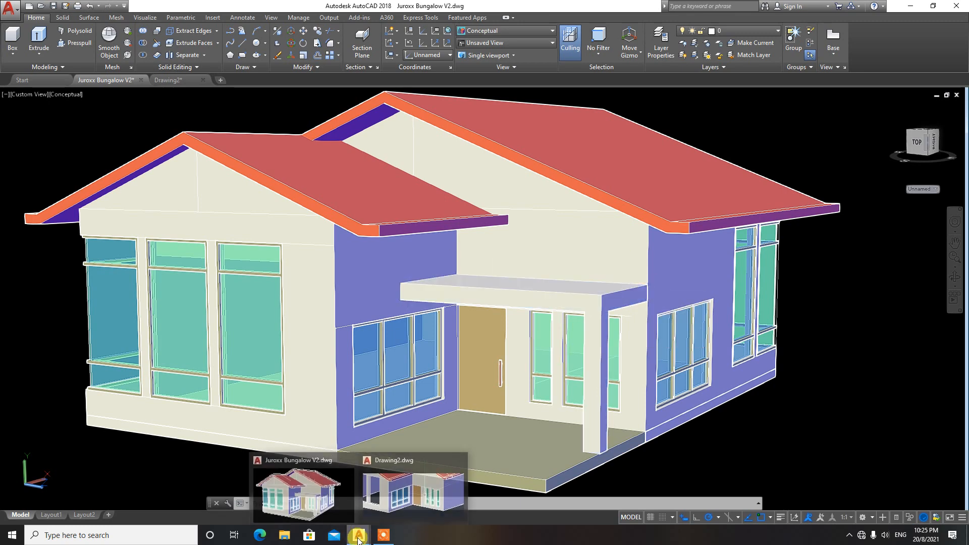
click(413, 488)
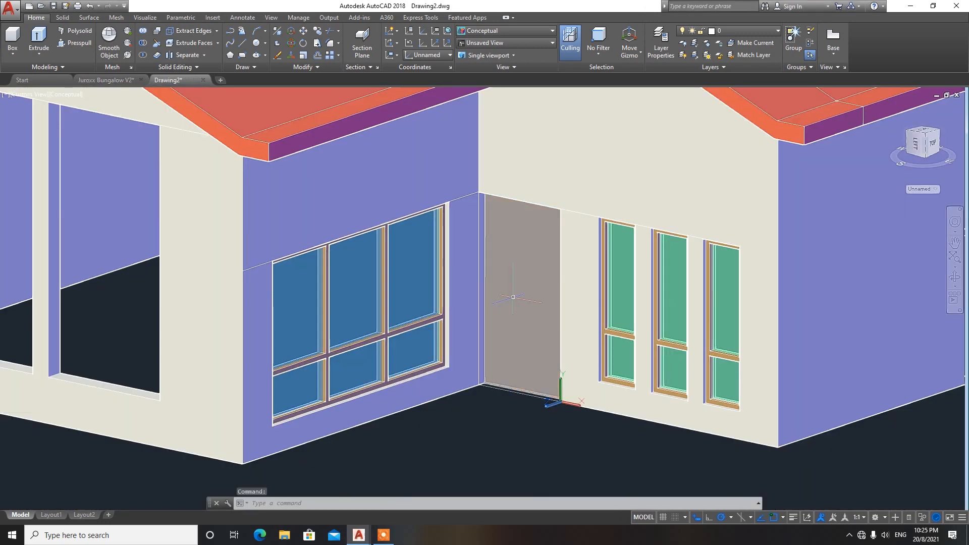
Try to draw a box along the wall above the door and narrow windows, and undo it
click(481, 266)
text(BO)
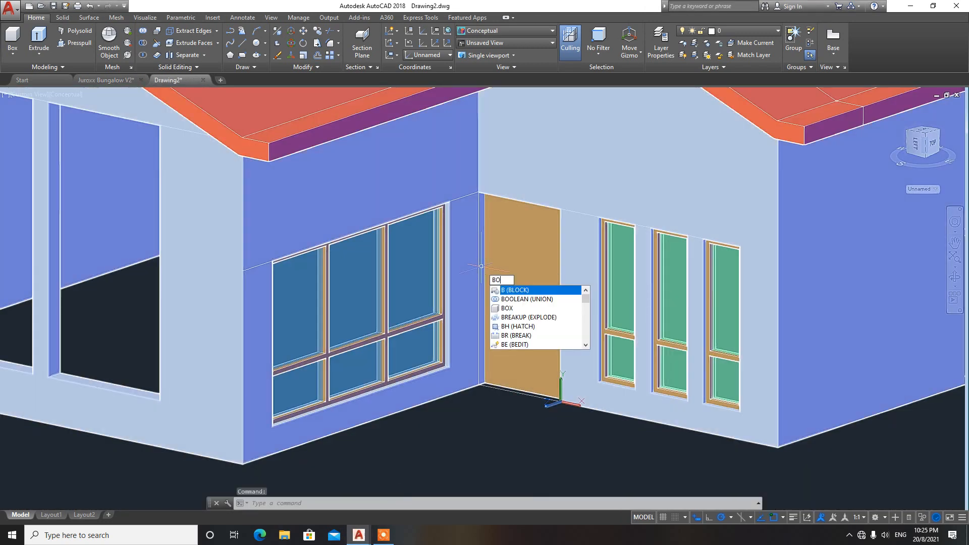
text(X)
key(Return)
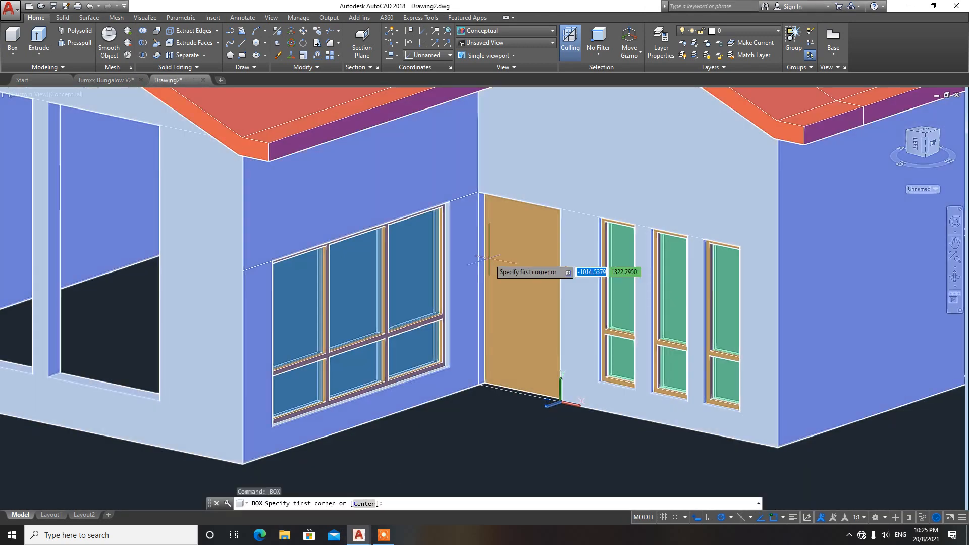
click(478, 174)
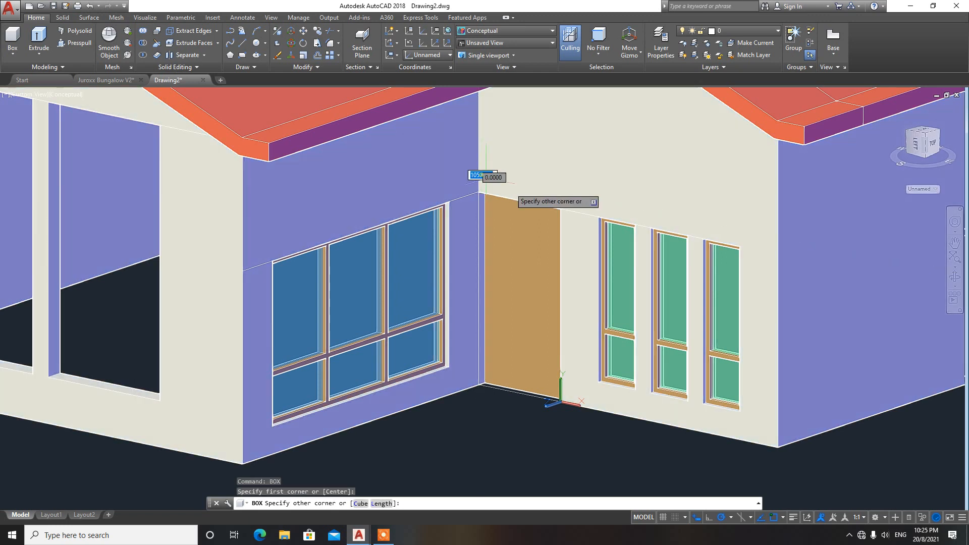
click(778, 218)
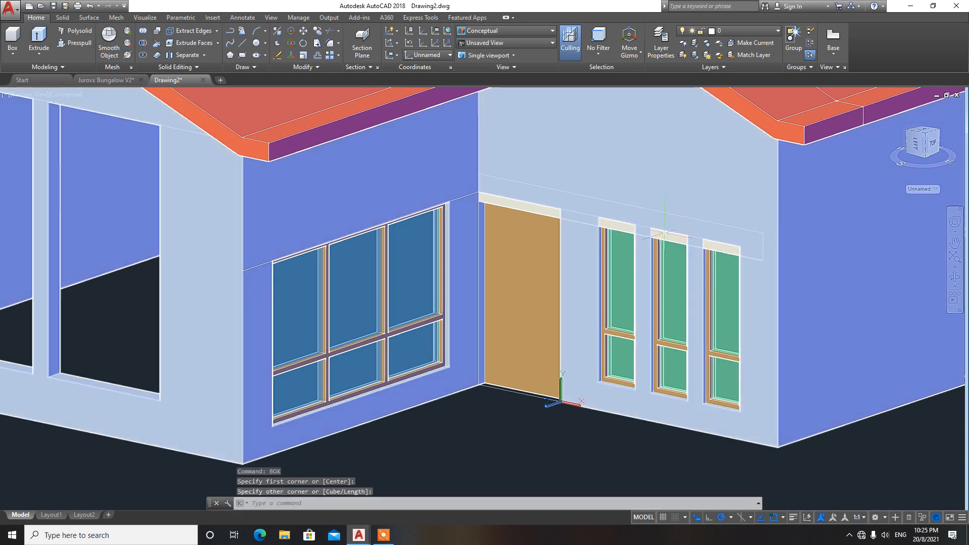
text(u)
key(Return)
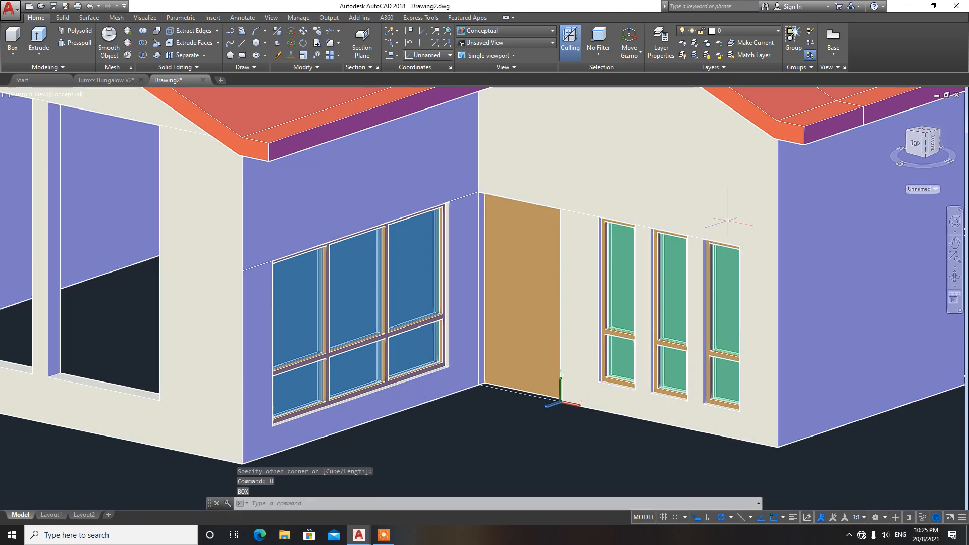
Switch the visual style to 2D Wireframe
scroll(503, 43, up, 3)
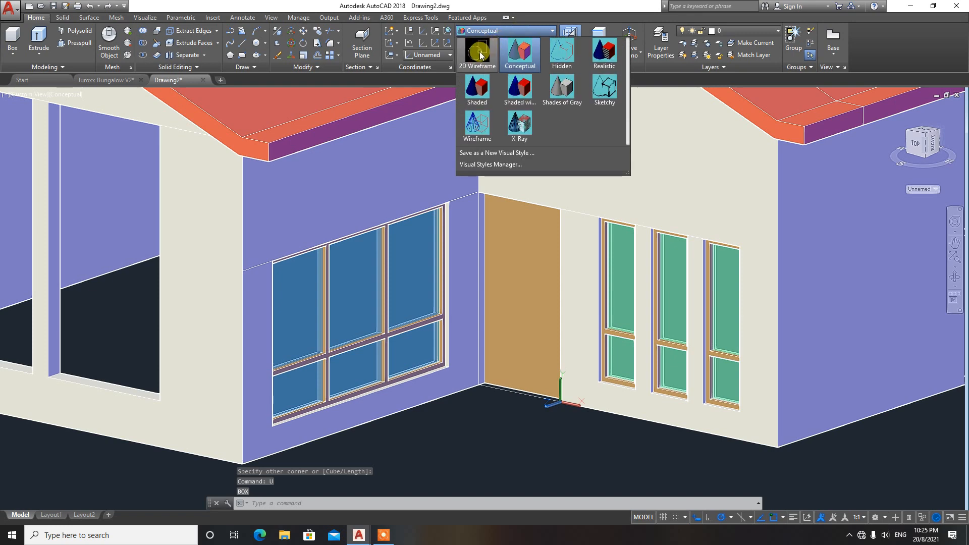
click(480, 50)
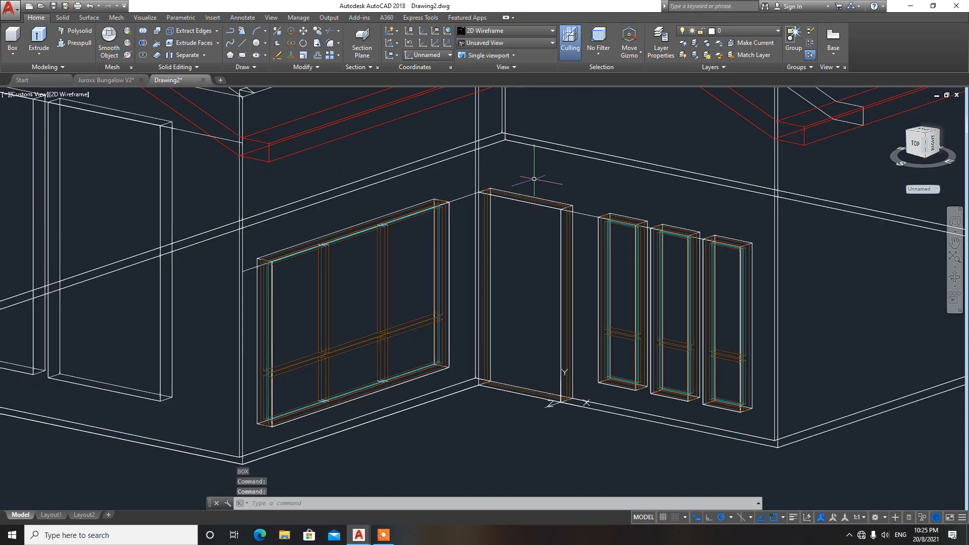
Try drawing a box above the door from the inner wall corner to the outer wall corner, and delete it
text(Box)
key(Return)
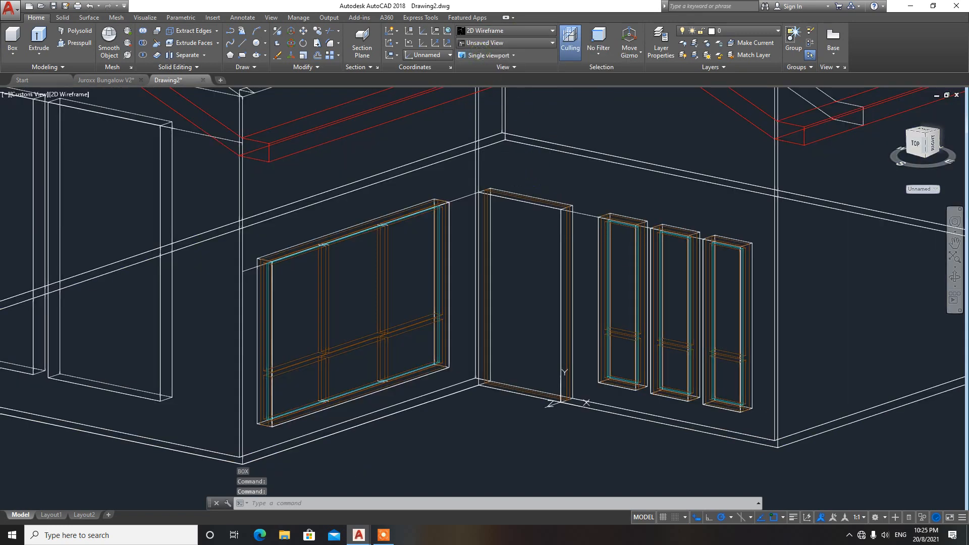
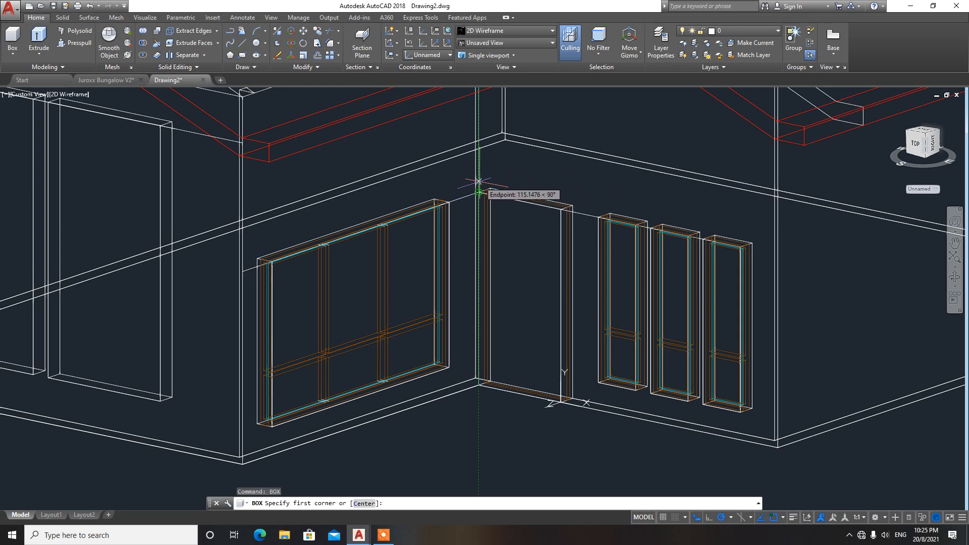
click(478, 182)
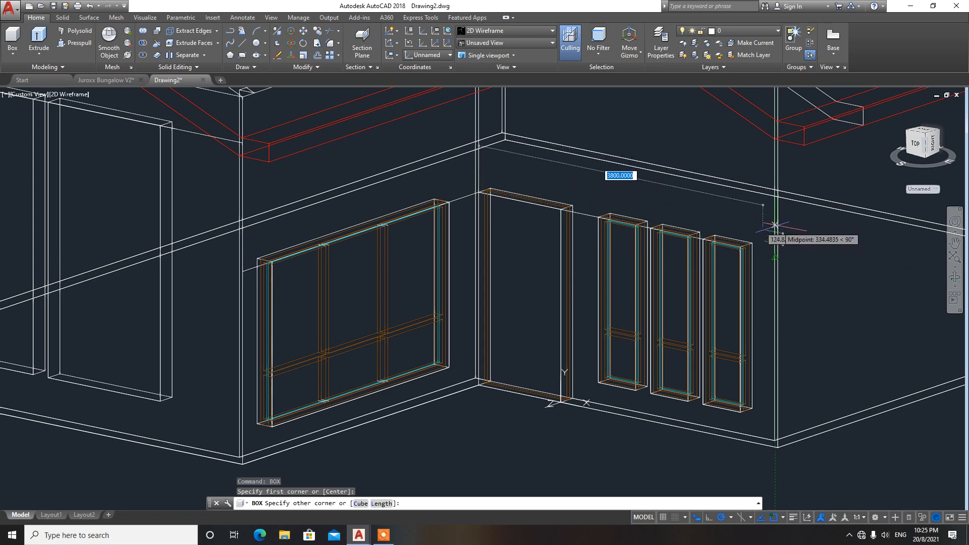
middle_drag(775, 225, 686, 171)
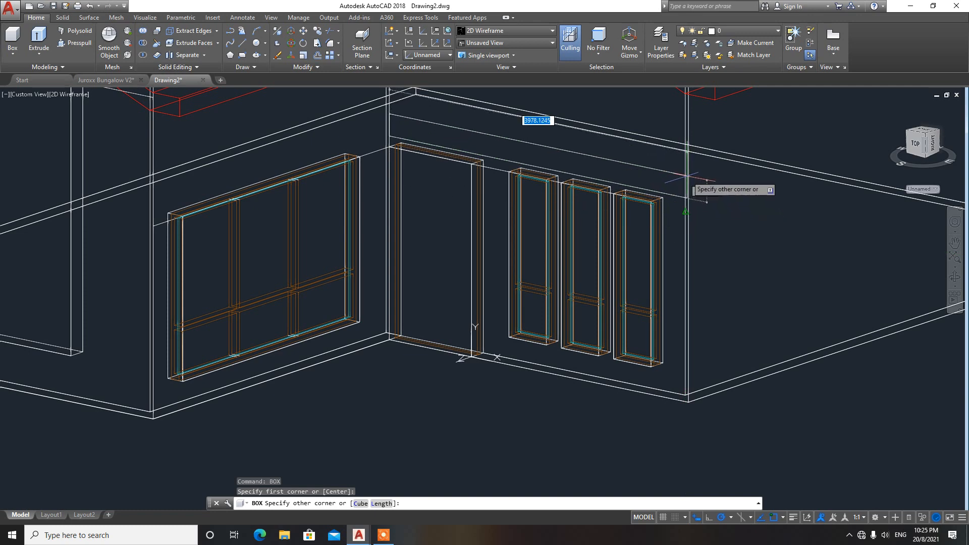
click(686, 169)
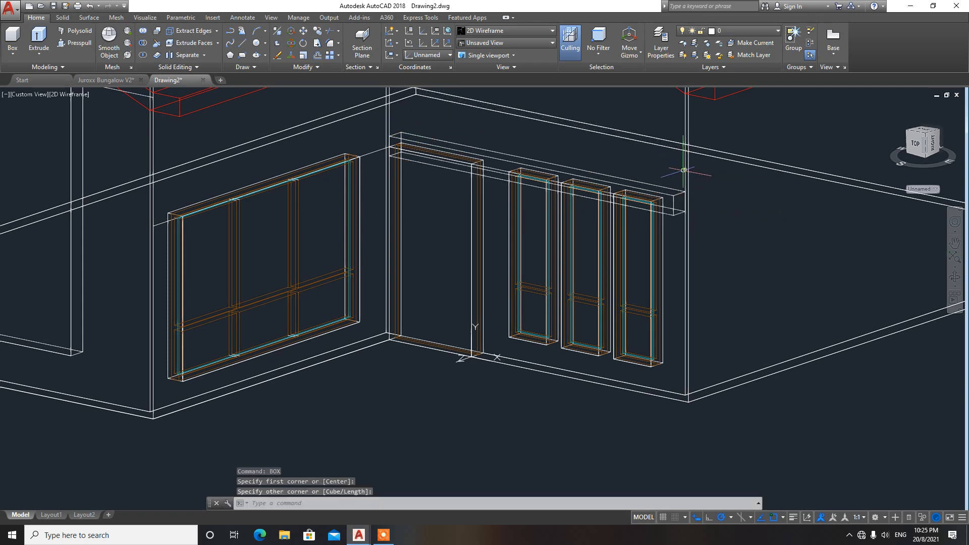
click(675, 210)
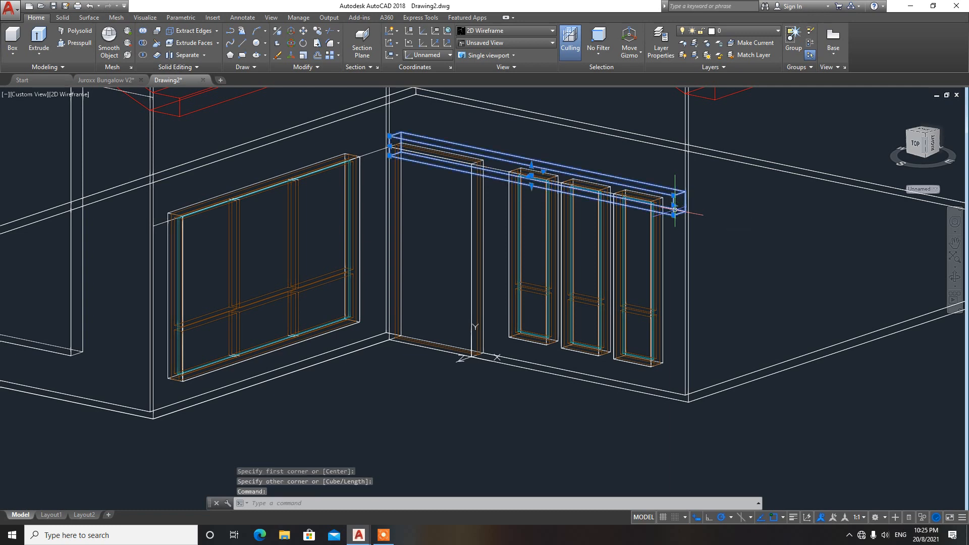
key(Delete)
Draw a 4000 by 300 rectangle on the wall, starting at the inner wall corner level with the door's top
scroll(453, 173, up, 3)
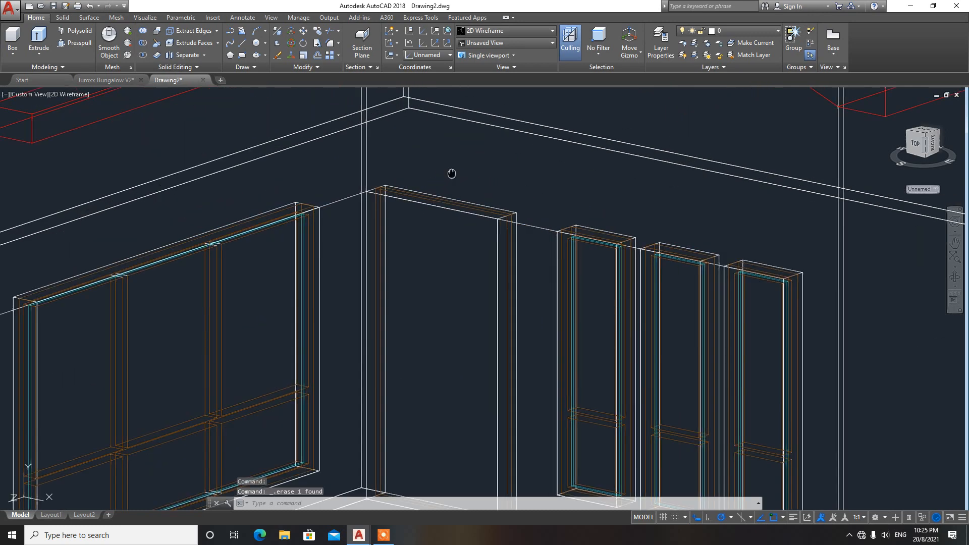
middle_drag(452, 174, 458, 184)
scroll(473, 183, down, 2)
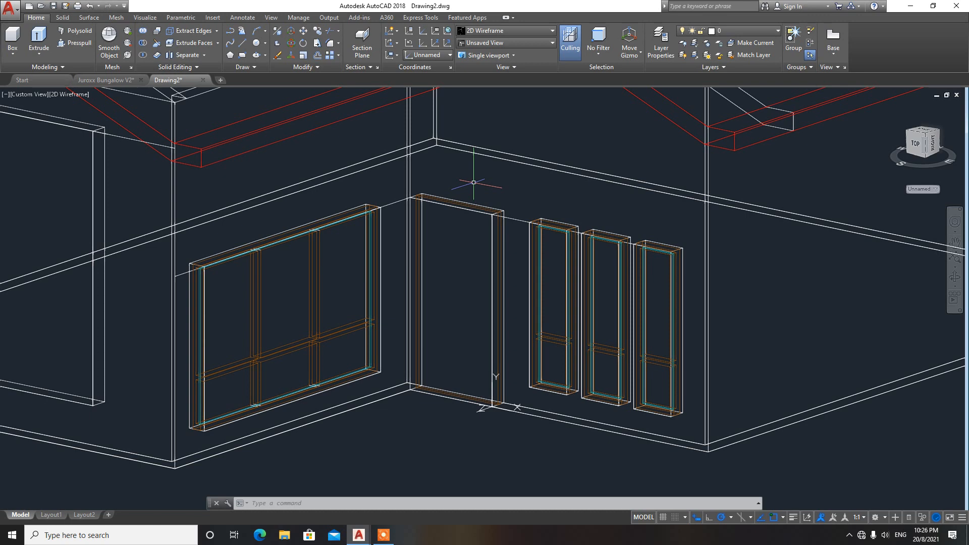
text(C)
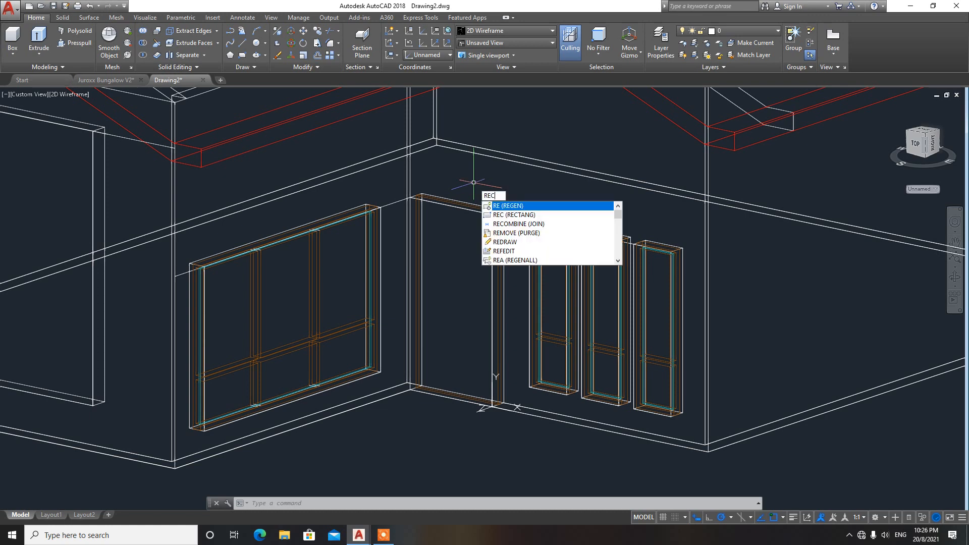
key(Return)
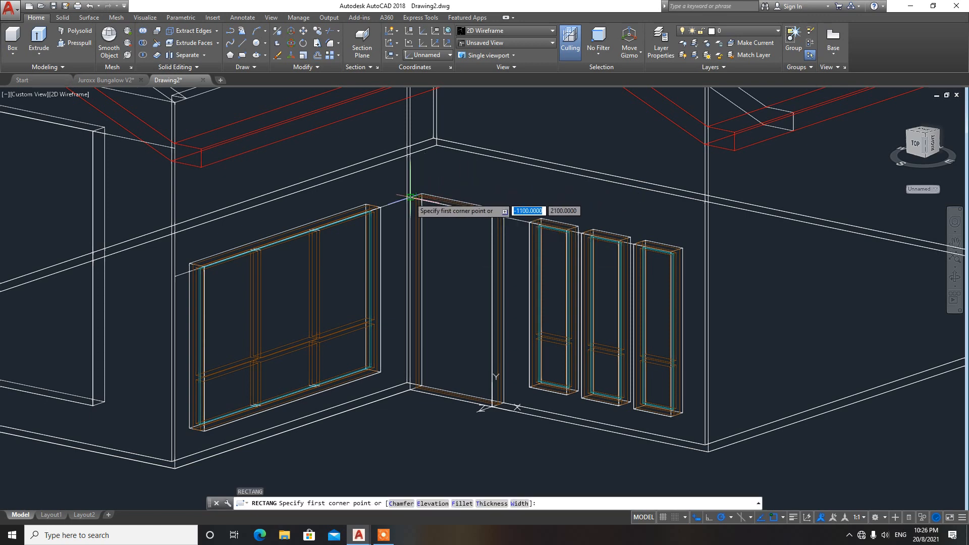
click(411, 197)
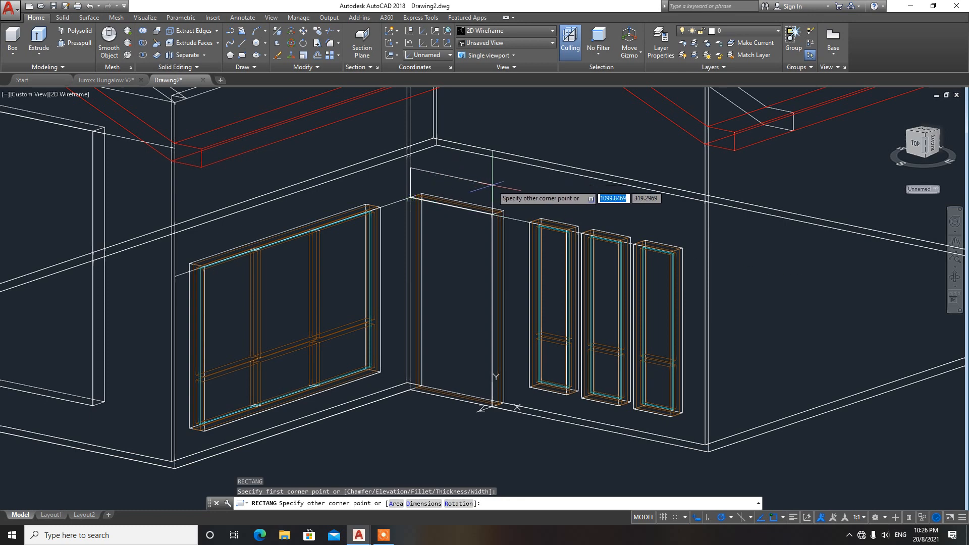
text(d)
key(Return)
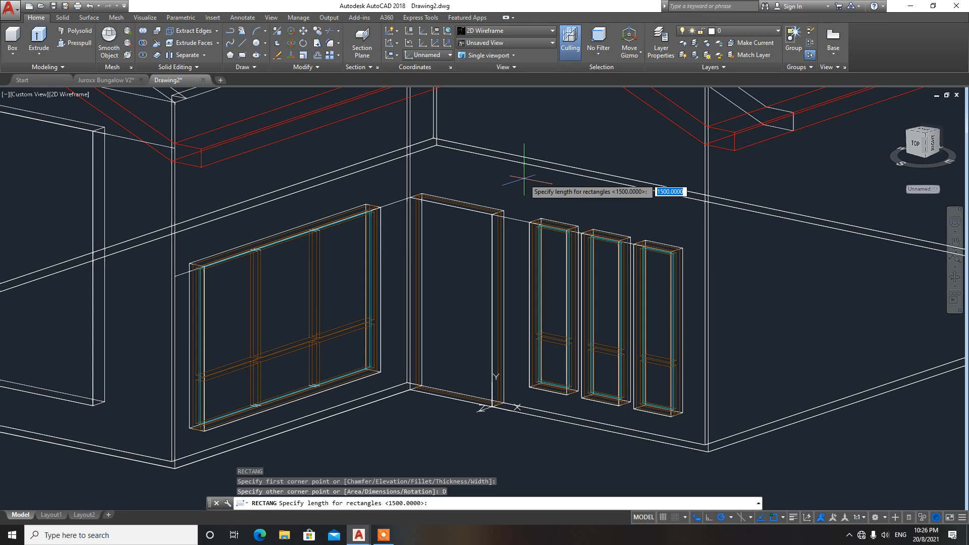
text(4)
key(Return)
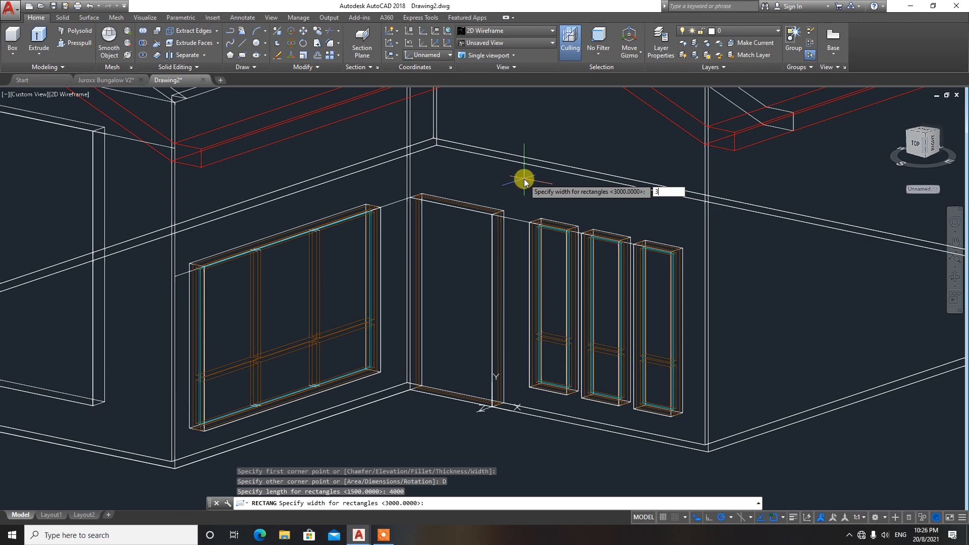
text(300)
key(Return)
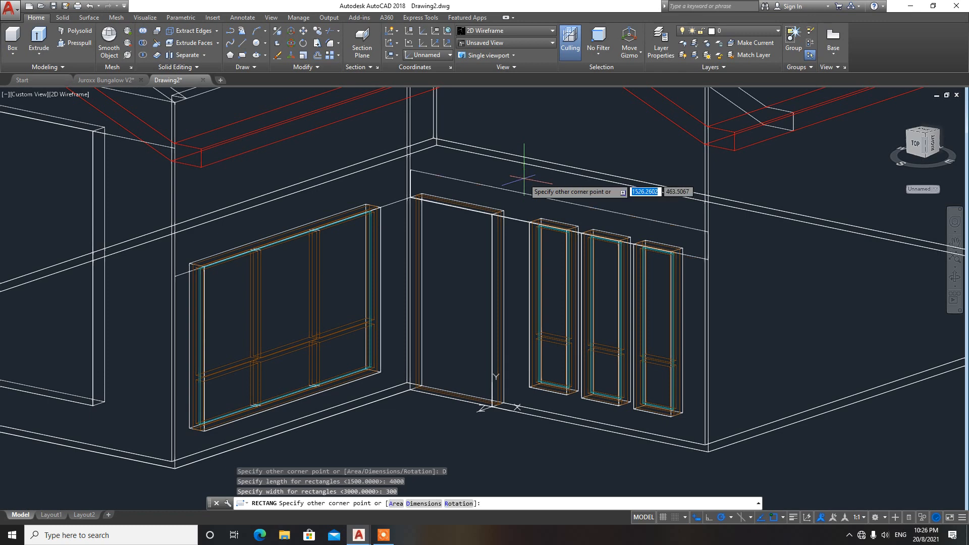
click(663, 252)
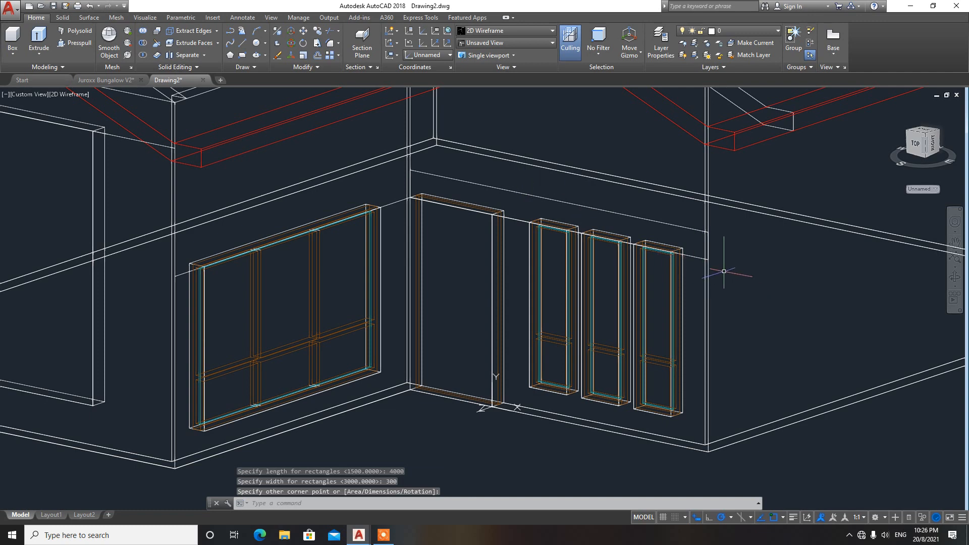
Move the rectangle straight up the wall by about 200
text(m)
key(Return)
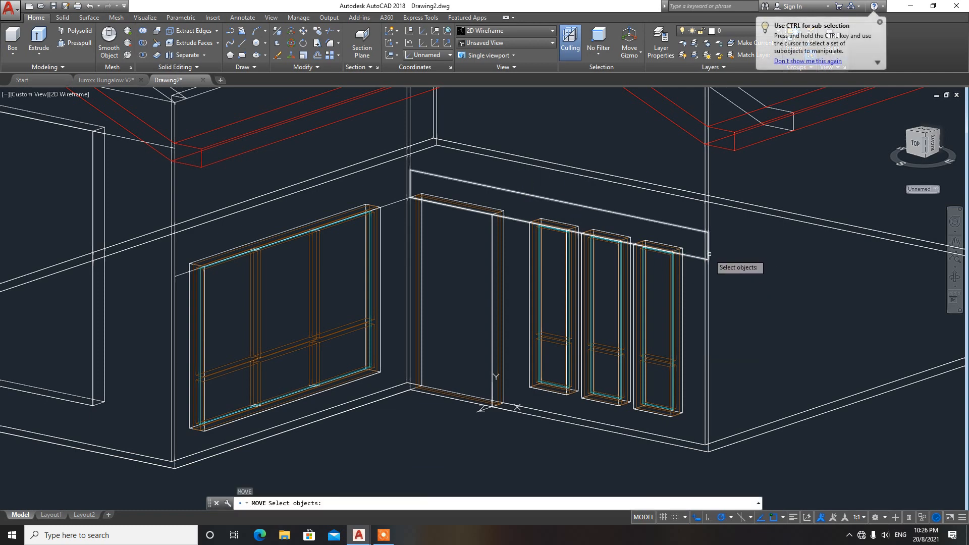
click(709, 258)
key(Return)
click(751, 217)
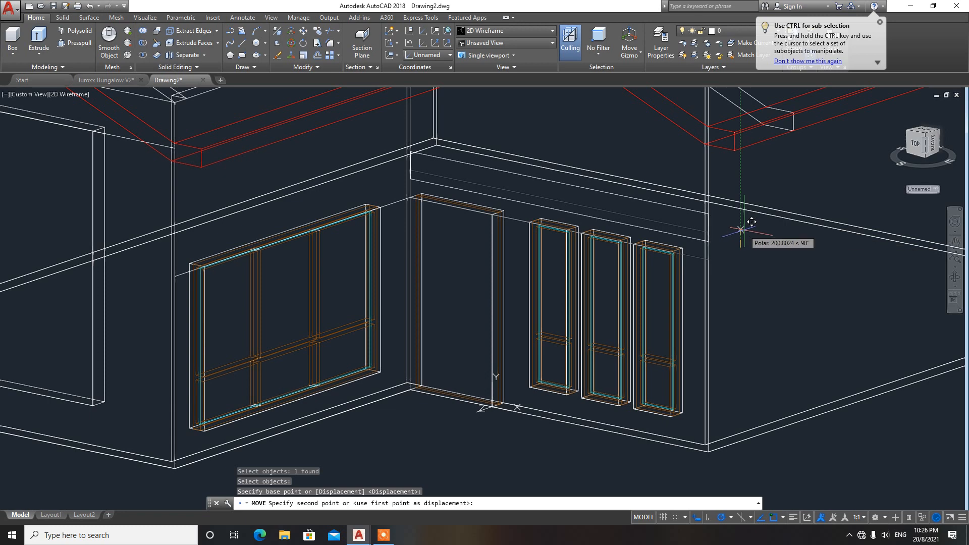
click(742, 229)
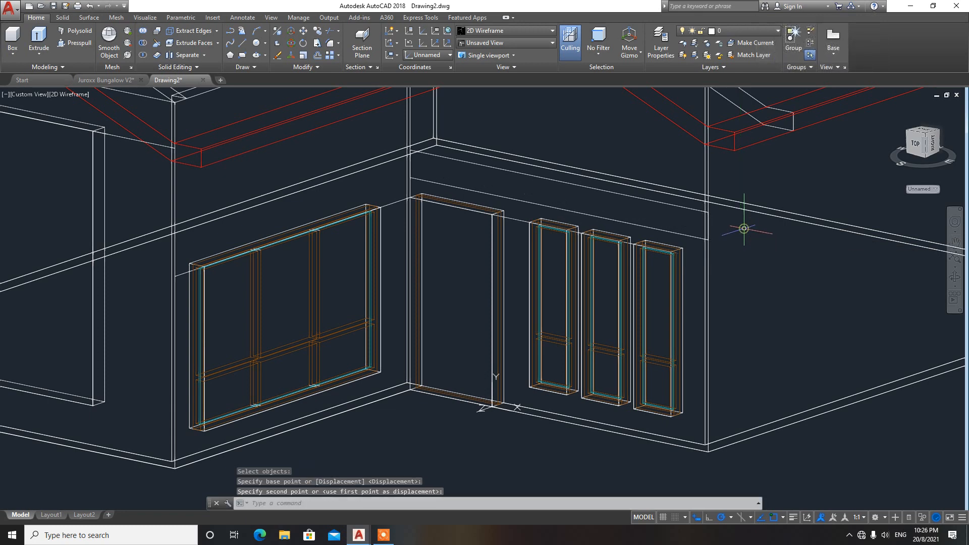
Extrude the 4000 by 300 rectangle above the front door outward by 2000 to form the porch canopy
text(ext)
key(Return)
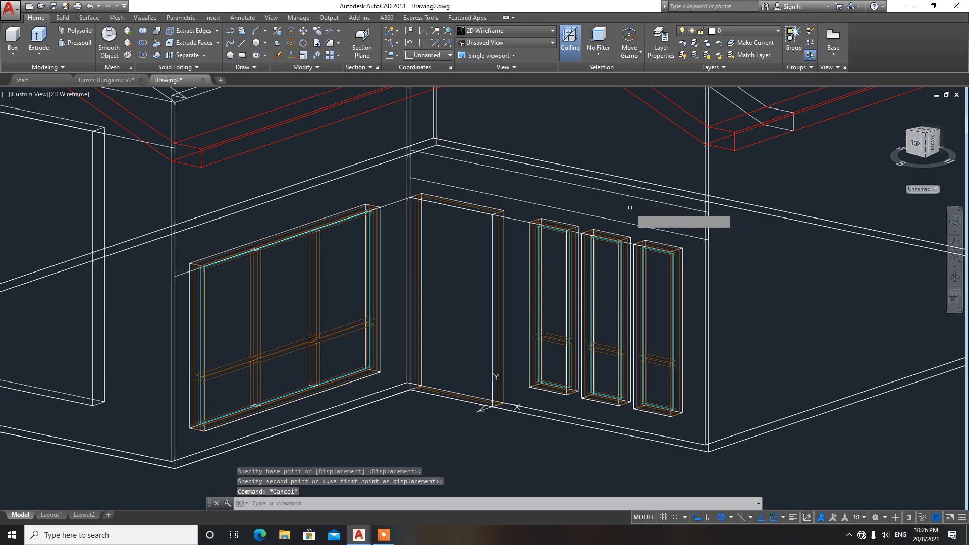
click(634, 198)
key(Return)
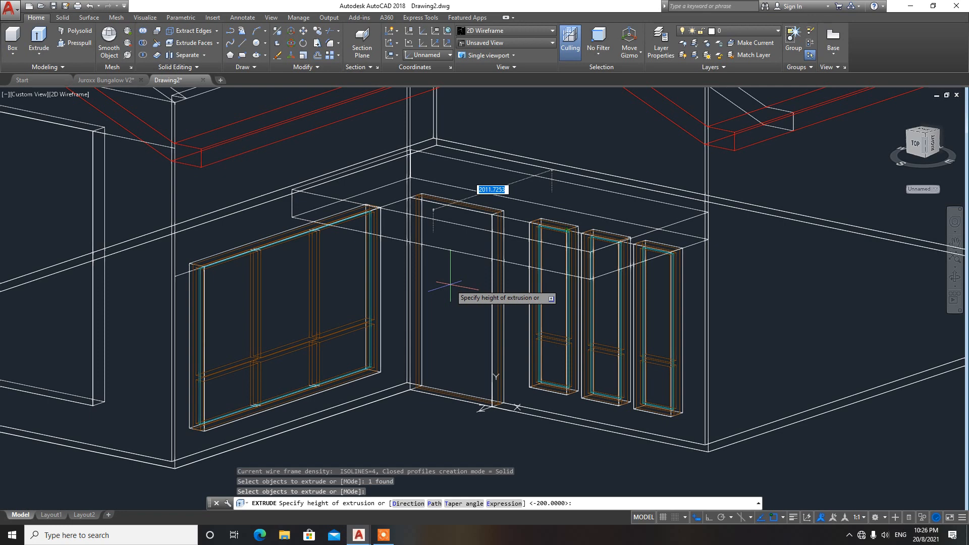
text(2000)
key(Return)
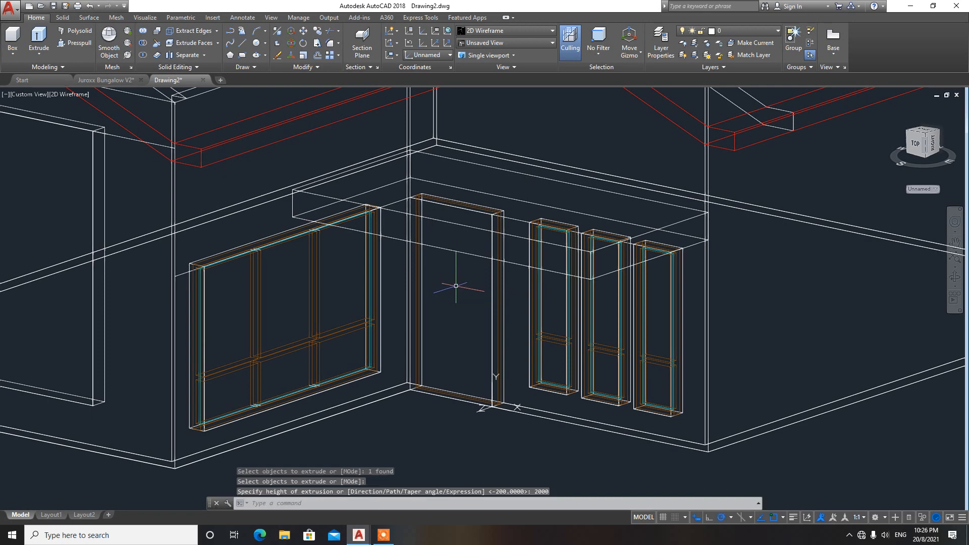
key(Escape)
key(Escape)
Switch the visual style to Conceptual and inspect the canopy over the door and narrow windows
click(488, 31)
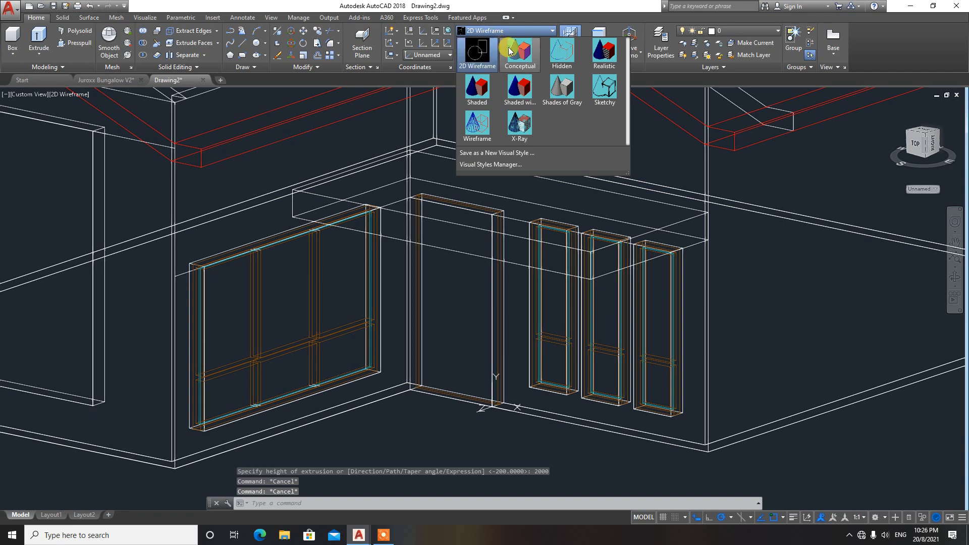
click(508, 47)
scroll(561, 397, down, 2)
scroll(561, 397, up, 2)
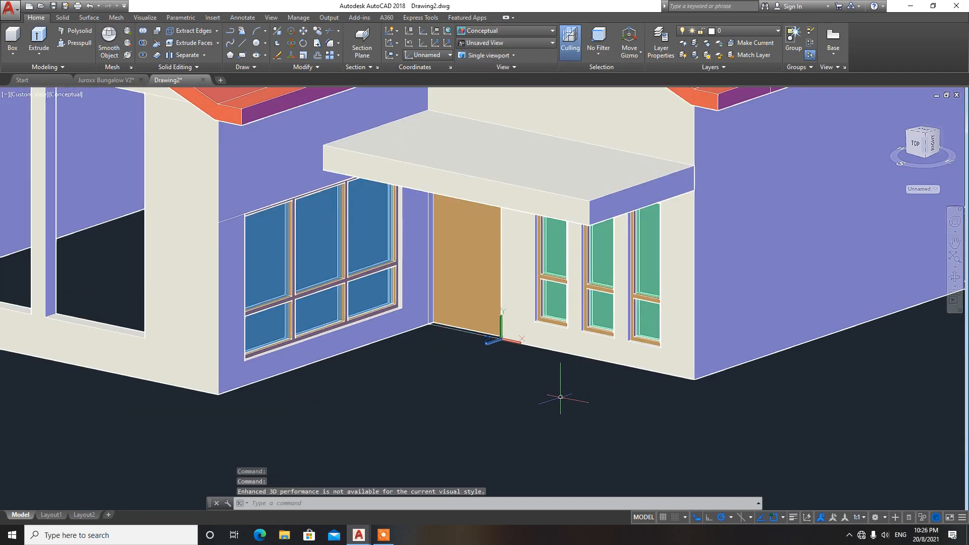
scroll(570, 238, up, 2)
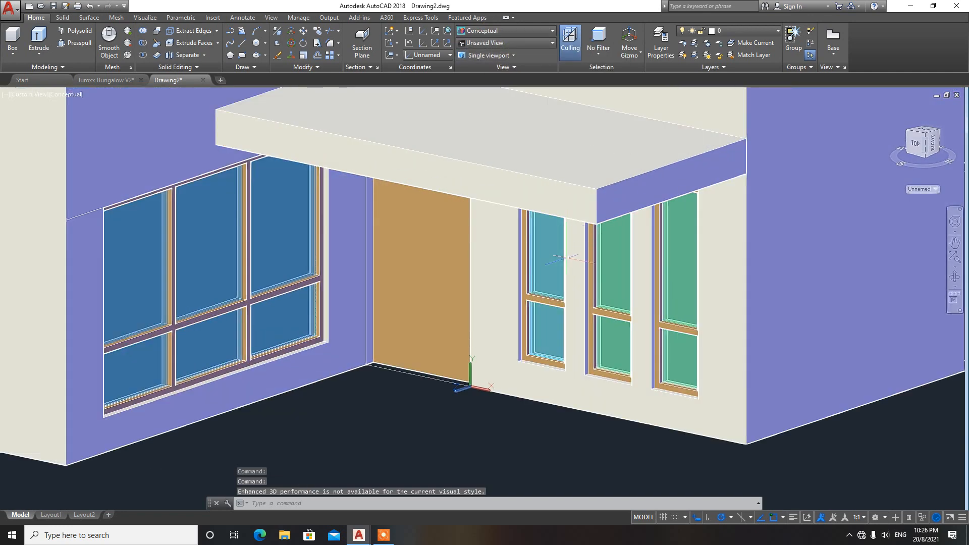
scroll(568, 258, down, 2)
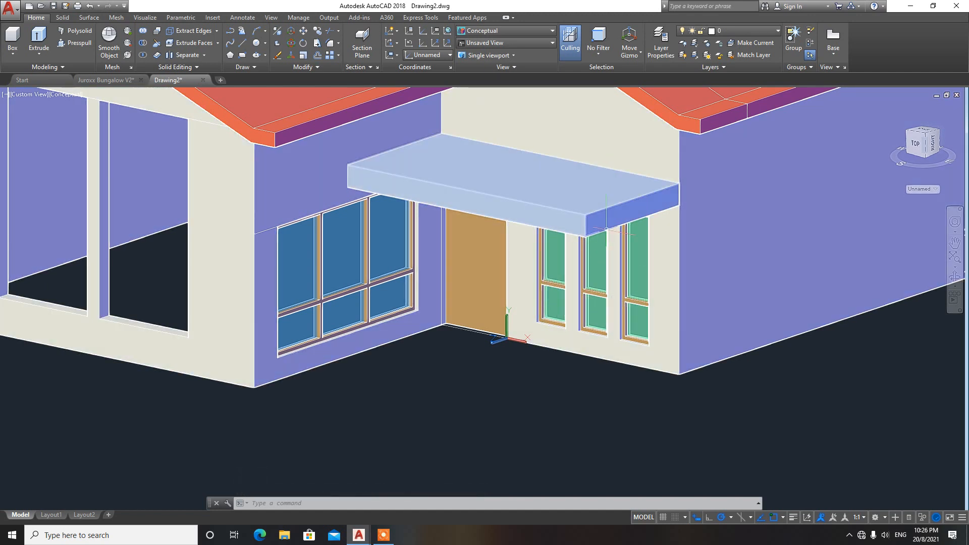
Set the UCS origin at the canopy's free outer top corner, with X along its short edge and the XY plane on its top face
shift+middle_drag(607, 228, 504, 283)
scroll(495, 292, up, 5)
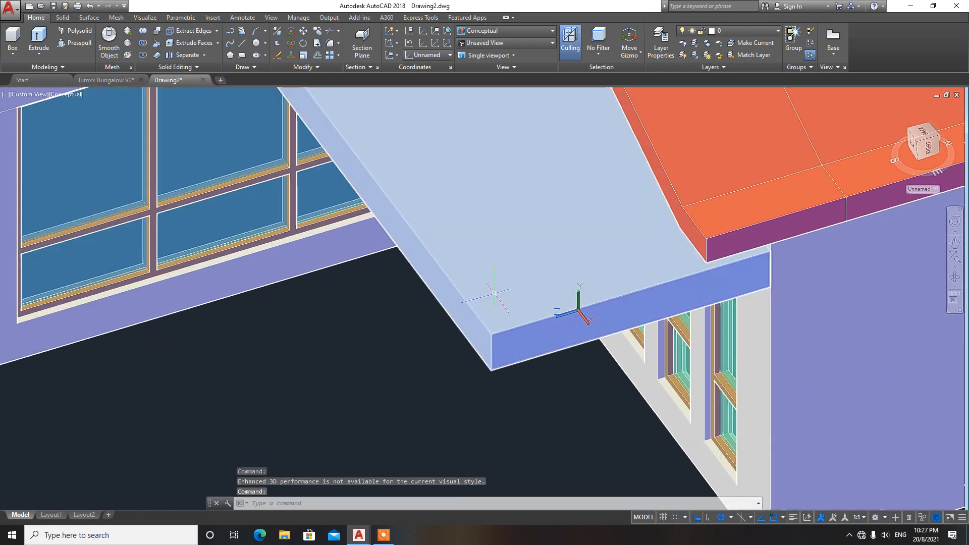
text(ucs)
key(Return)
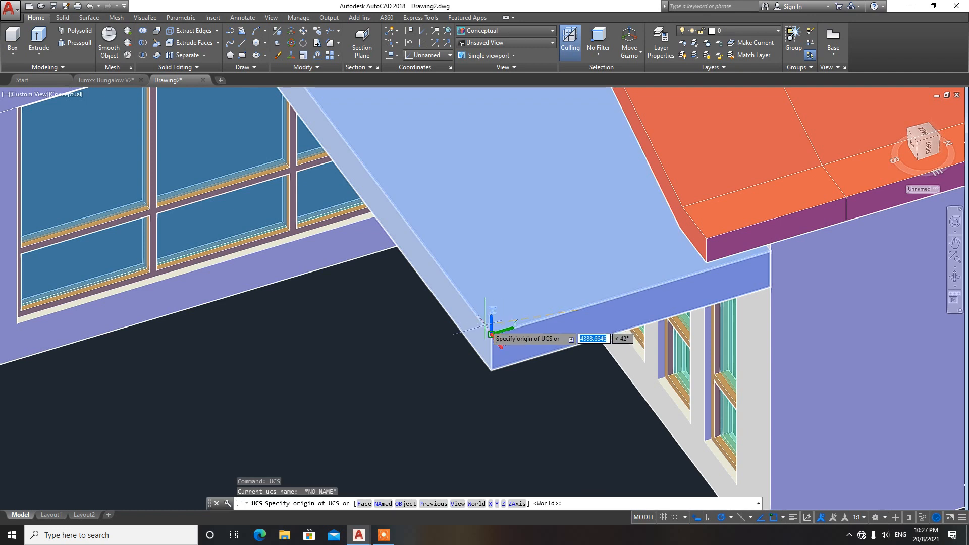
click(491, 333)
click(527, 323)
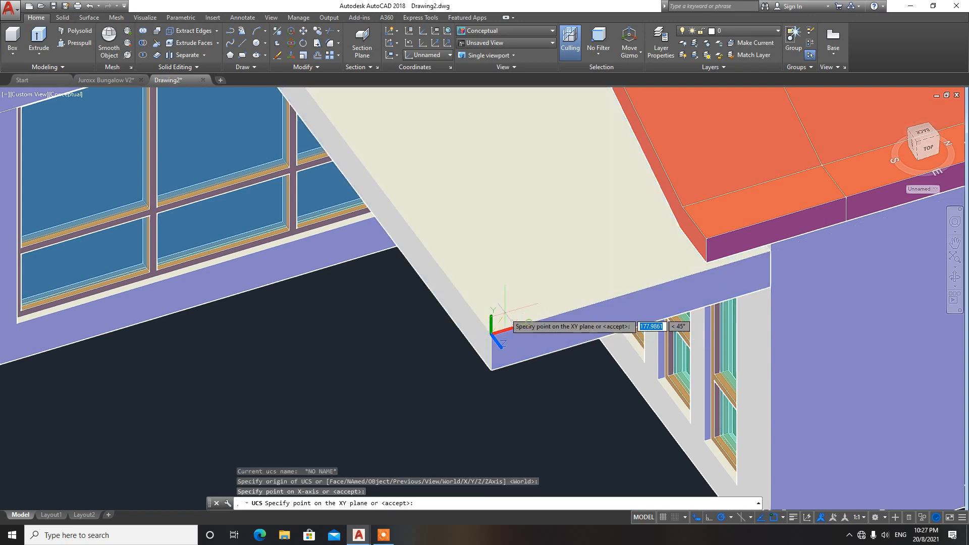
click(508, 302)
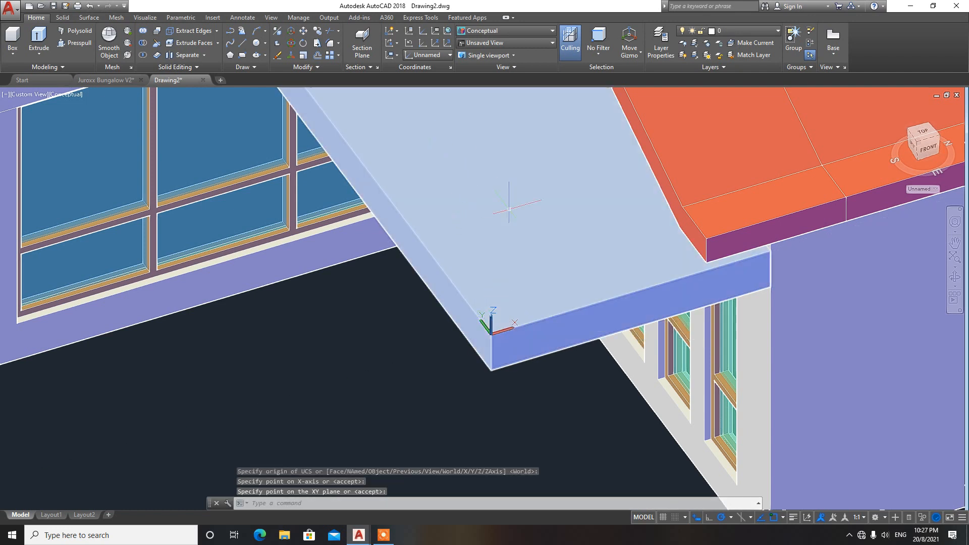
Switch to 2D Wireframe and draw a rectangle about 300 by 370 on the canopy's top, starting at its outer corner
click(481, 31)
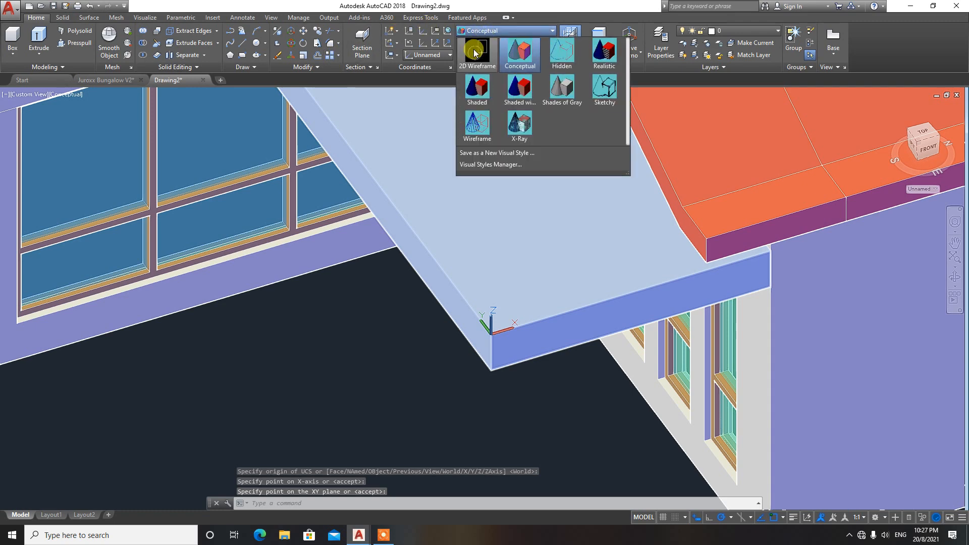
click(475, 53)
text(REC)
key(Return)
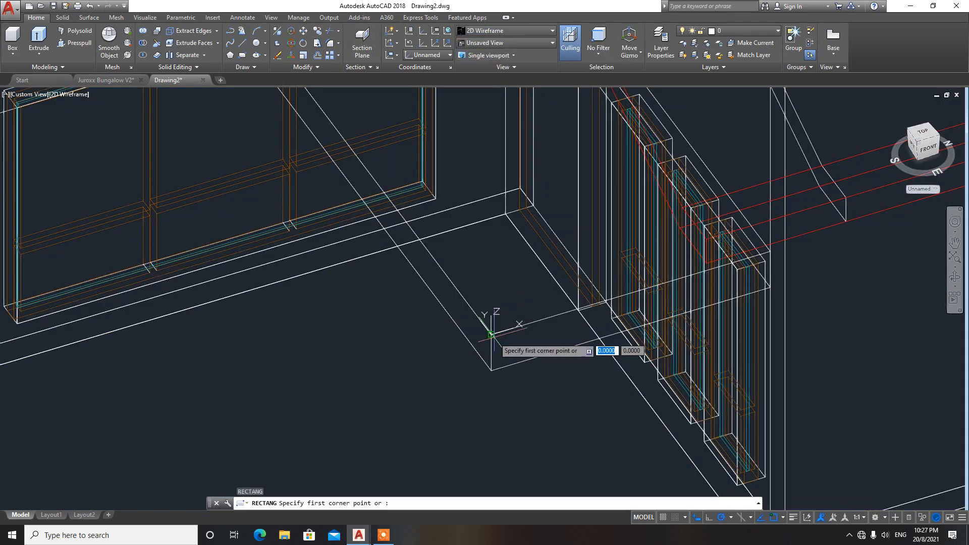
key(Escape)
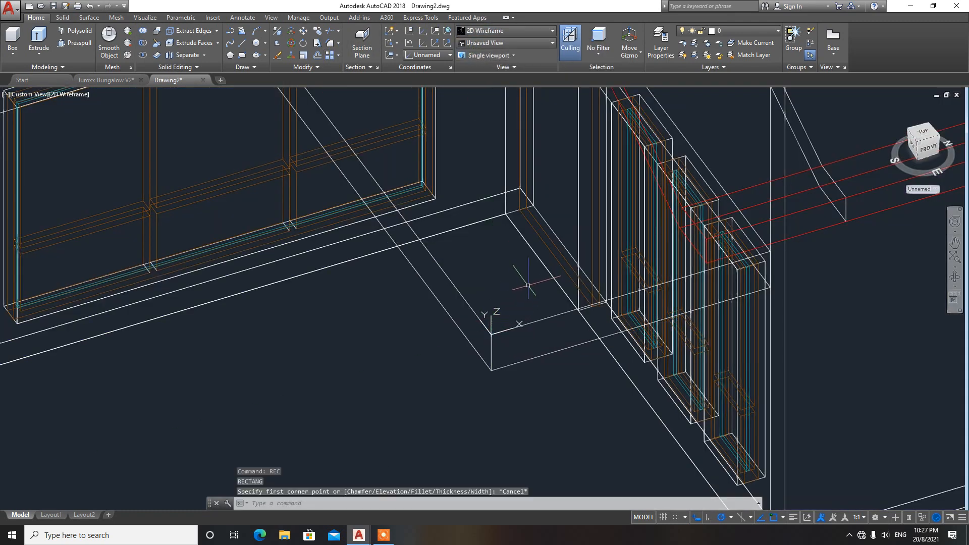
text(REC)
key(Return)
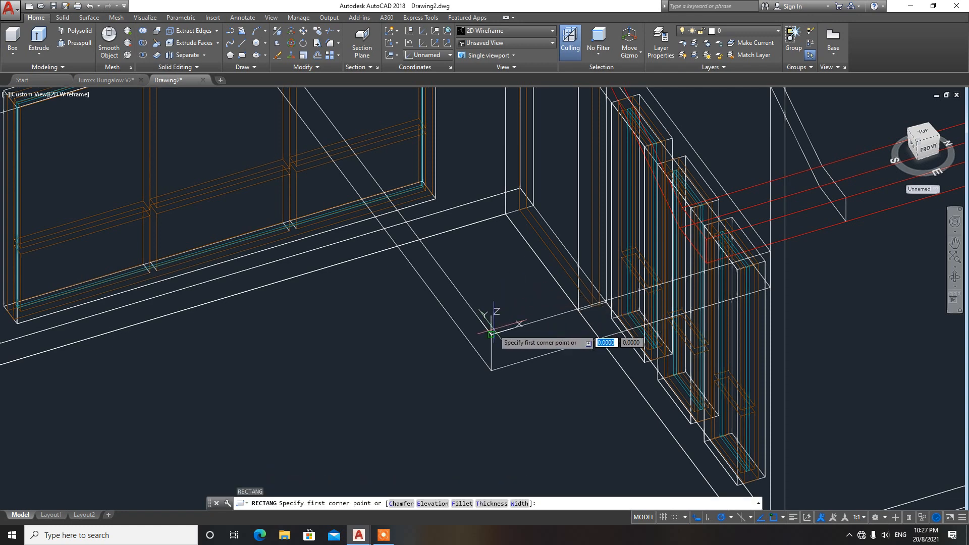
click(490, 335)
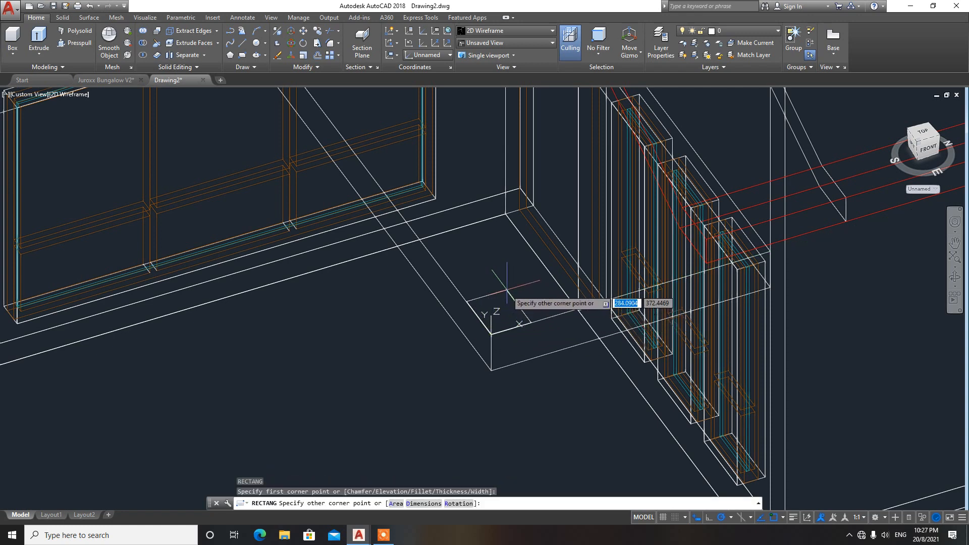
click(511, 287)
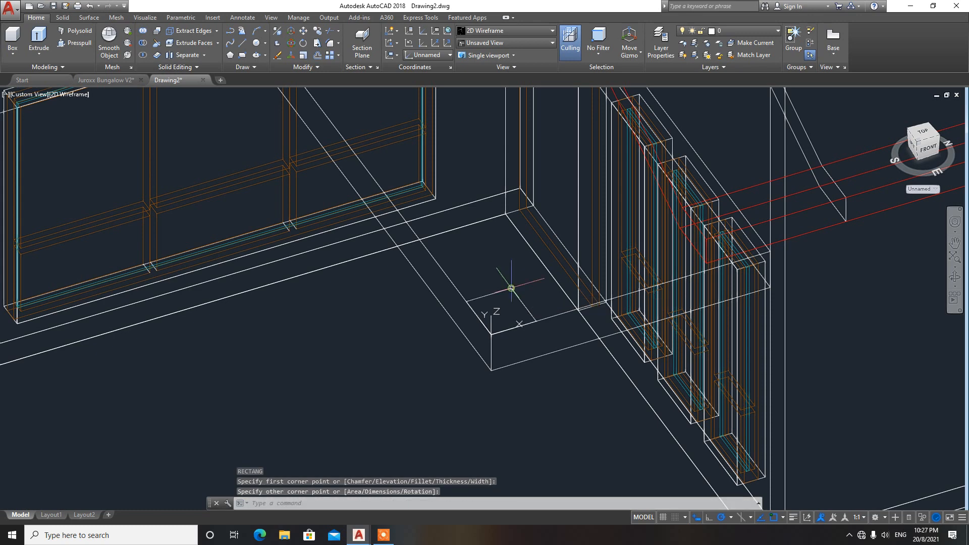
Extrude the small corner rectangle downward to the level of the house wall's base corner to form a column
scroll(503, 277, down, 2)
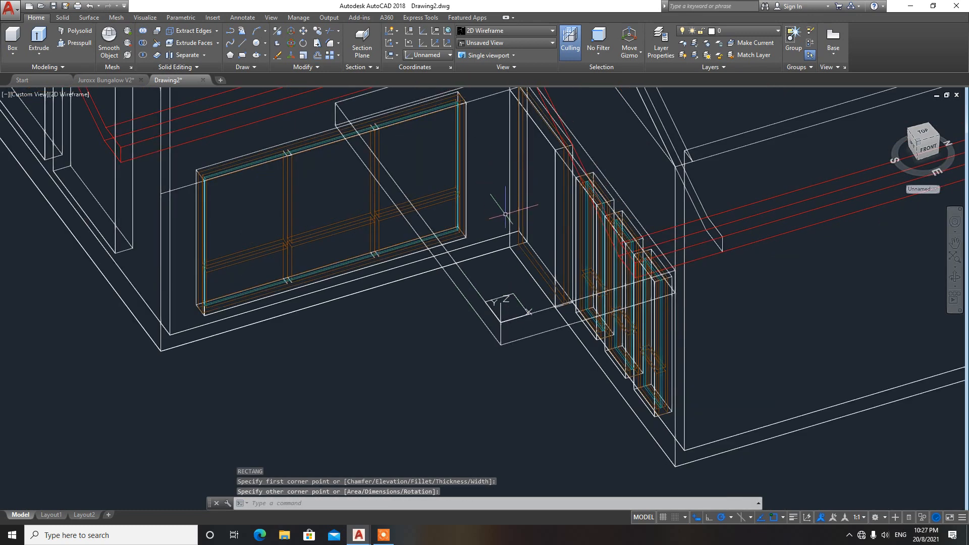
text(EXT)
key(Return)
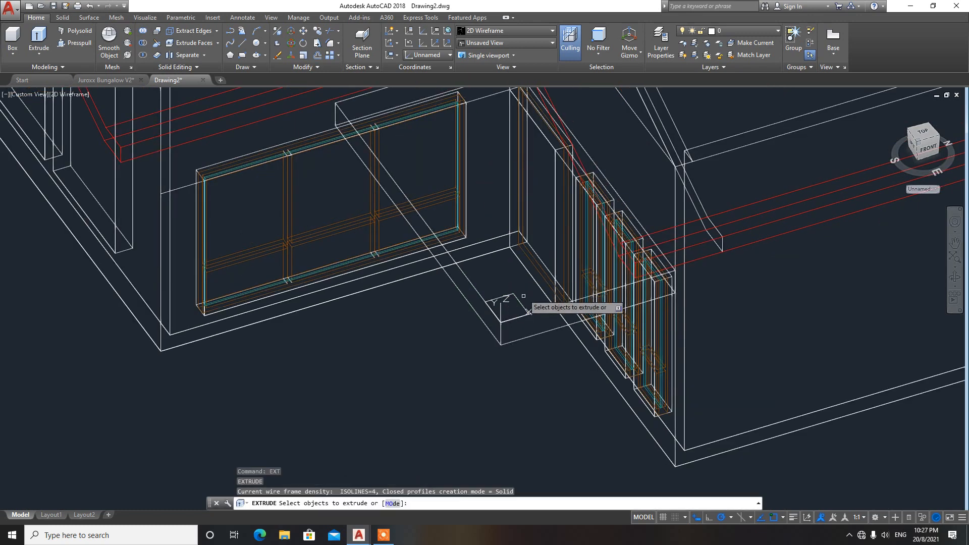
click(519, 301)
key(Return)
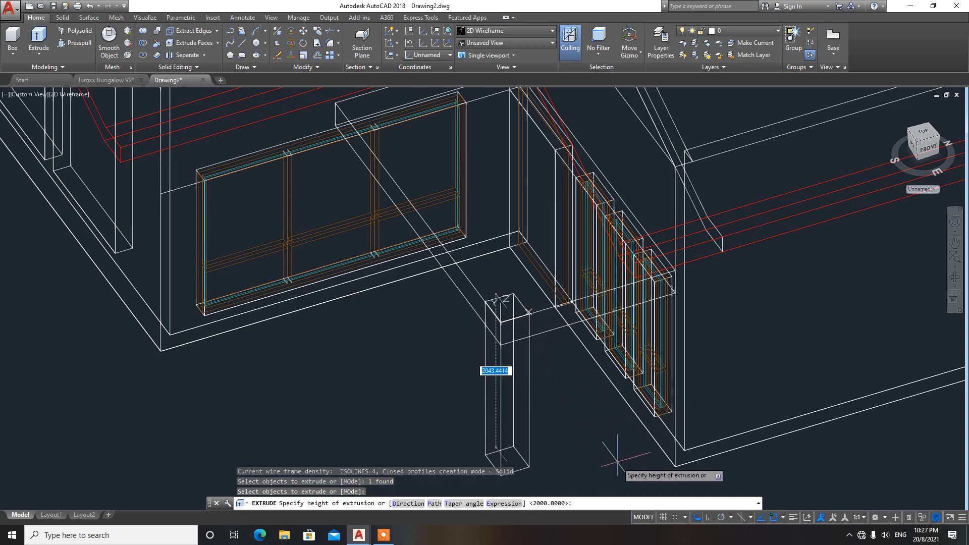
middle_drag(624, 457, 626, 328)
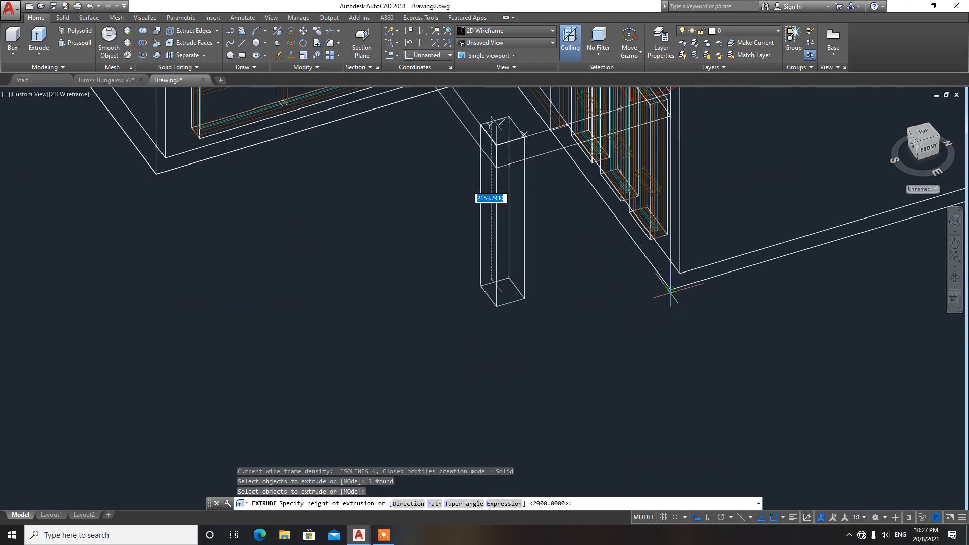
click(670, 290)
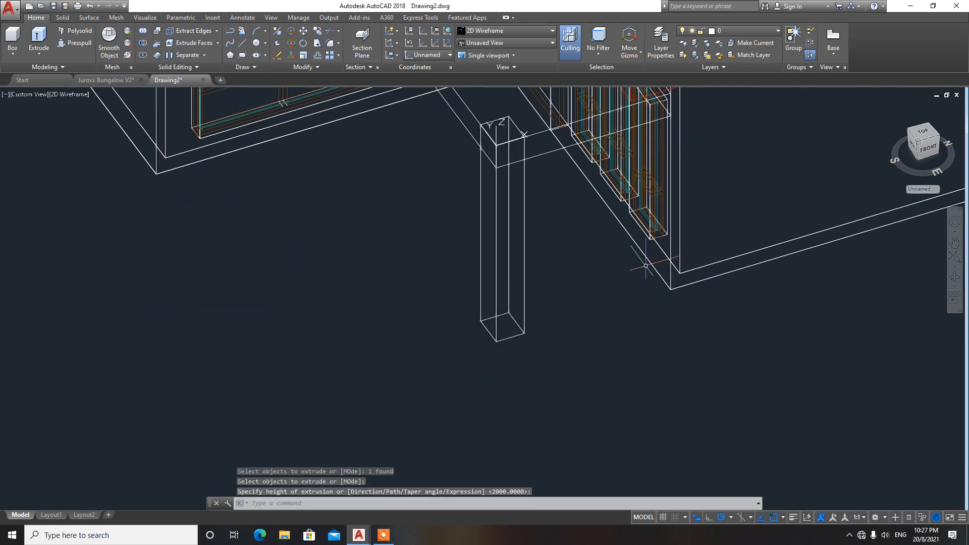
Switch the visual style to Conceptual and union the porch canopy with its column
click(501, 32)
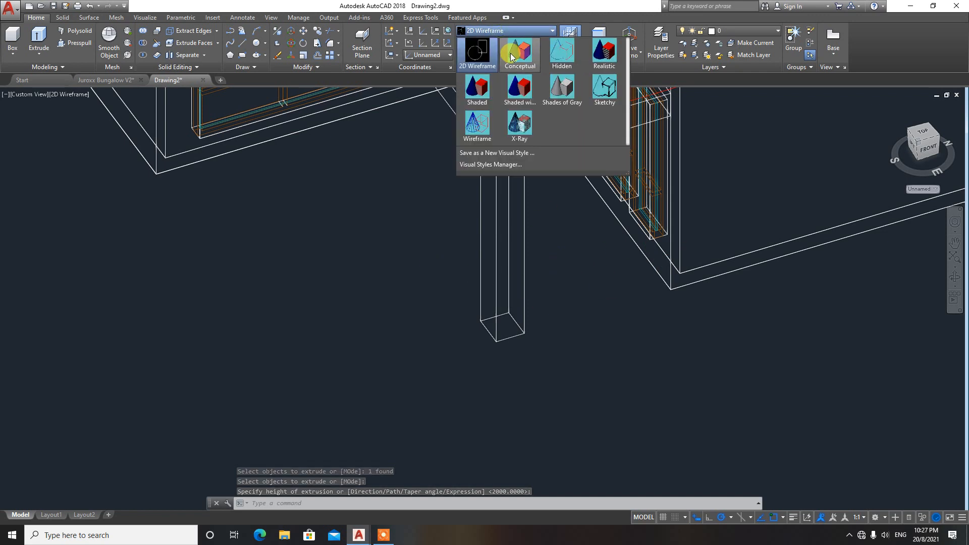
click(513, 52)
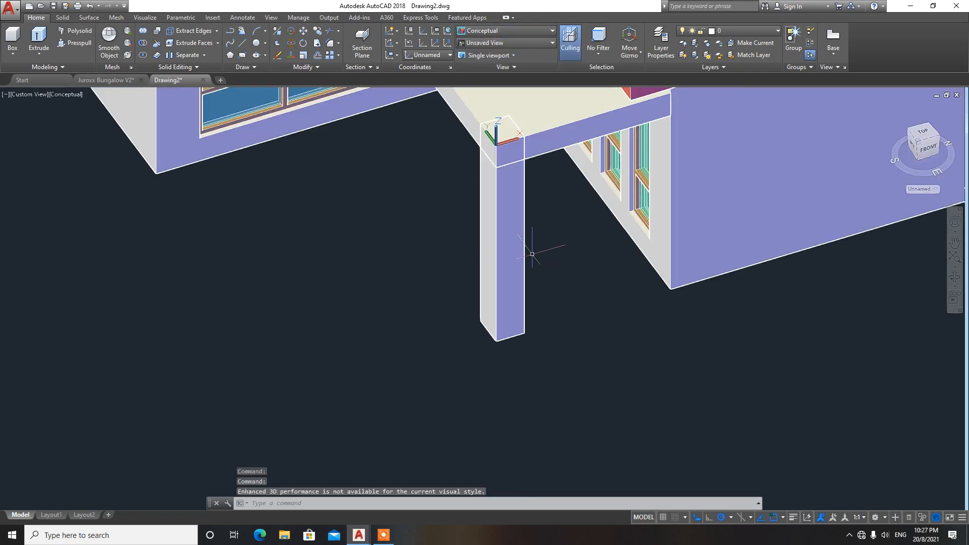
text(I)
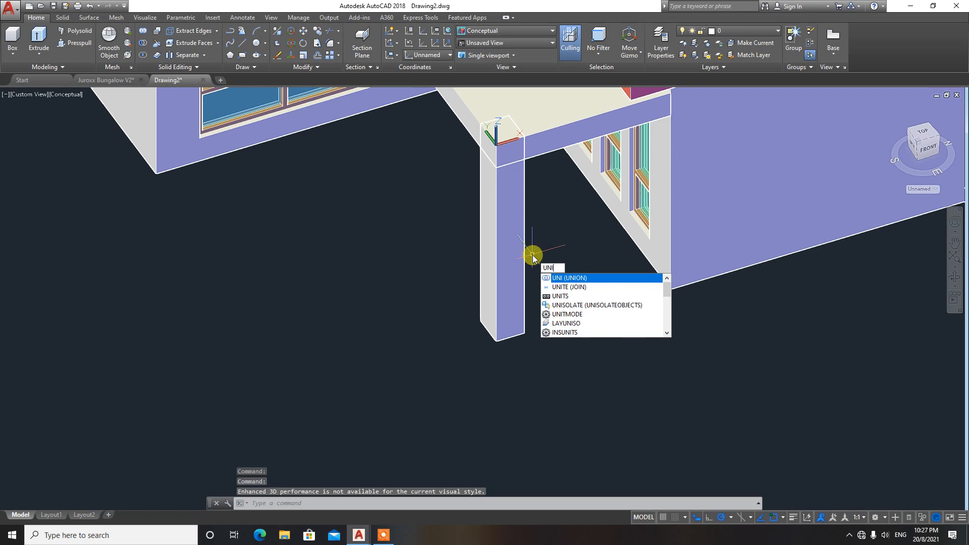
key(Return)
click(532, 149)
click(507, 185)
scroll(507, 186, down, 3)
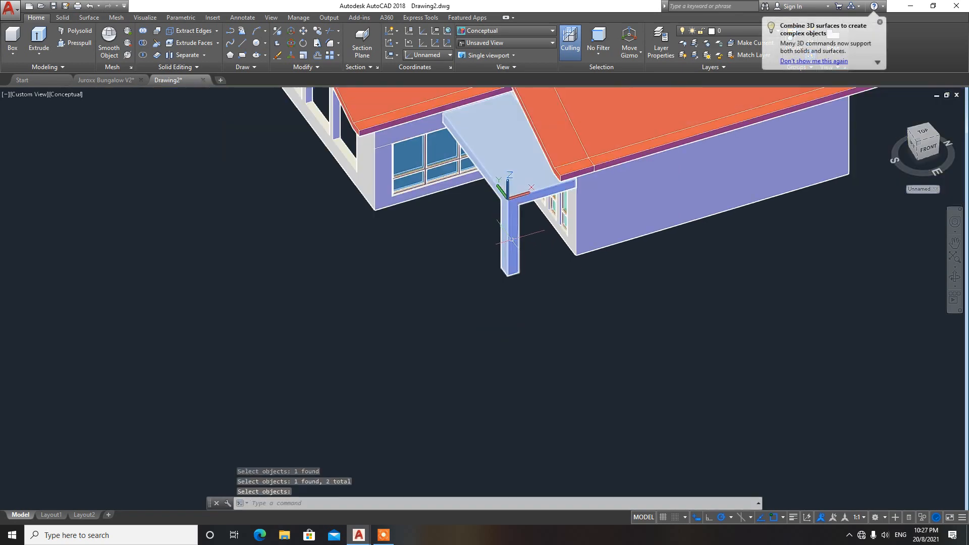
shift+middle_drag(535, 217, 540, 275)
scroll(536, 188, up, 2)
key(Return)
Trace the house's base outline with a closed polyline through the bottom corners of the walls, including the porch recess
scroll(544, 285, down, 2)
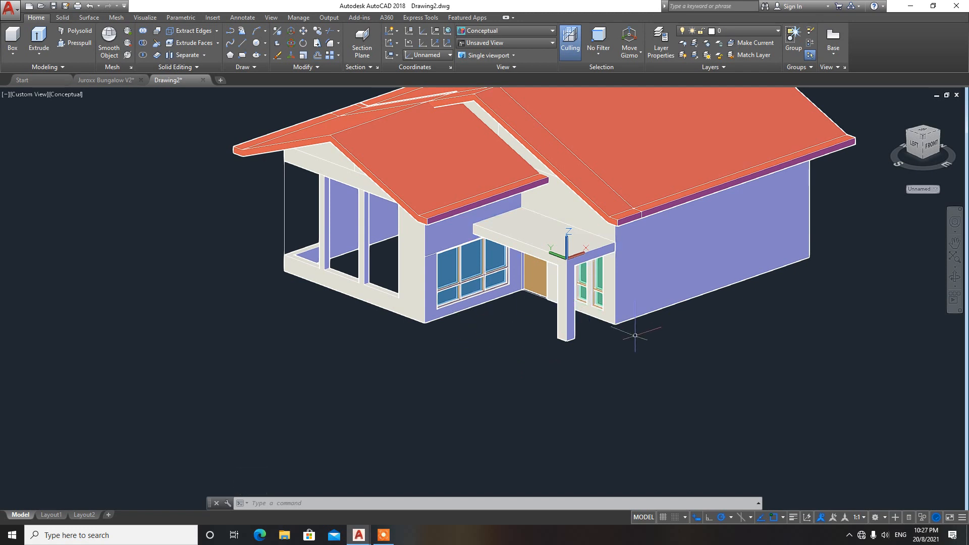
scroll(635, 335, up, 2)
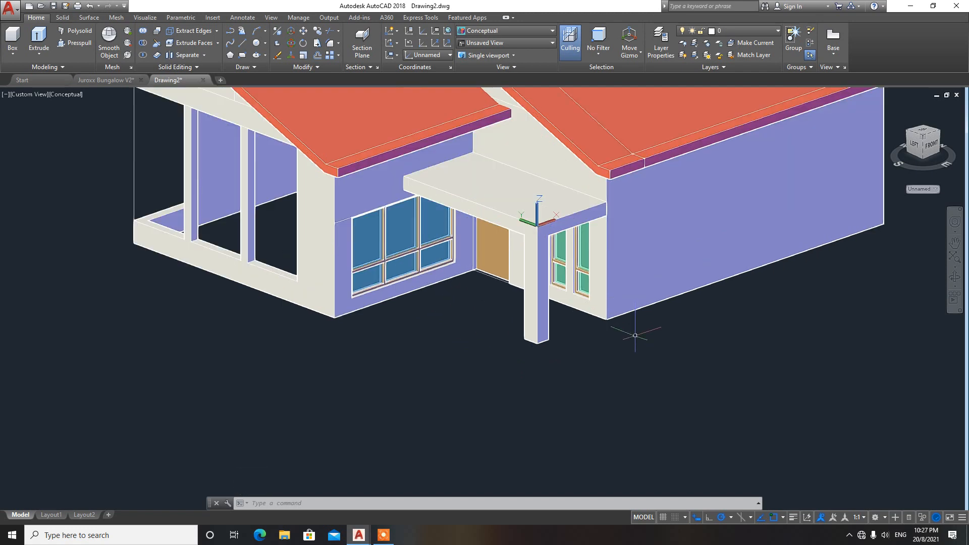
scroll(636, 336, down, 2)
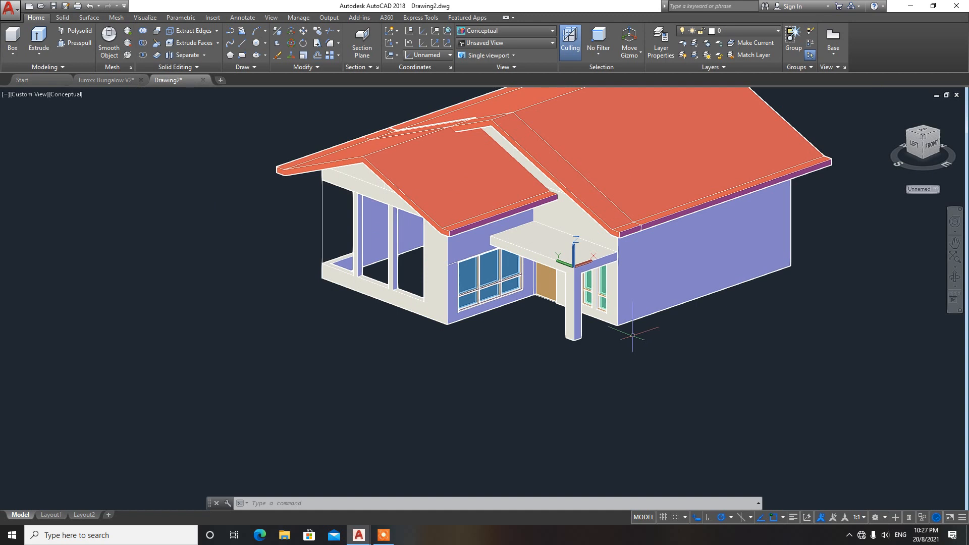
scroll(482, 293, up, 2)
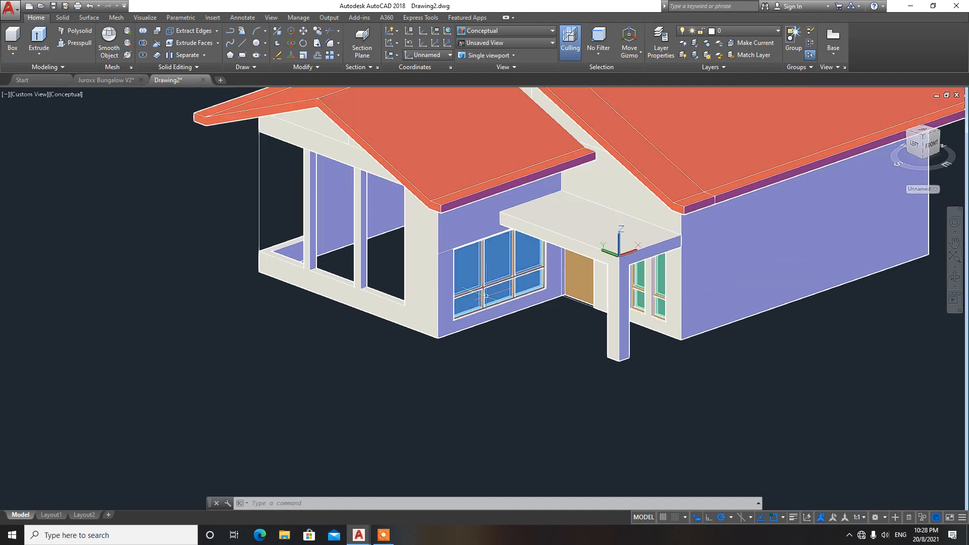
text(PL)
key(Return)
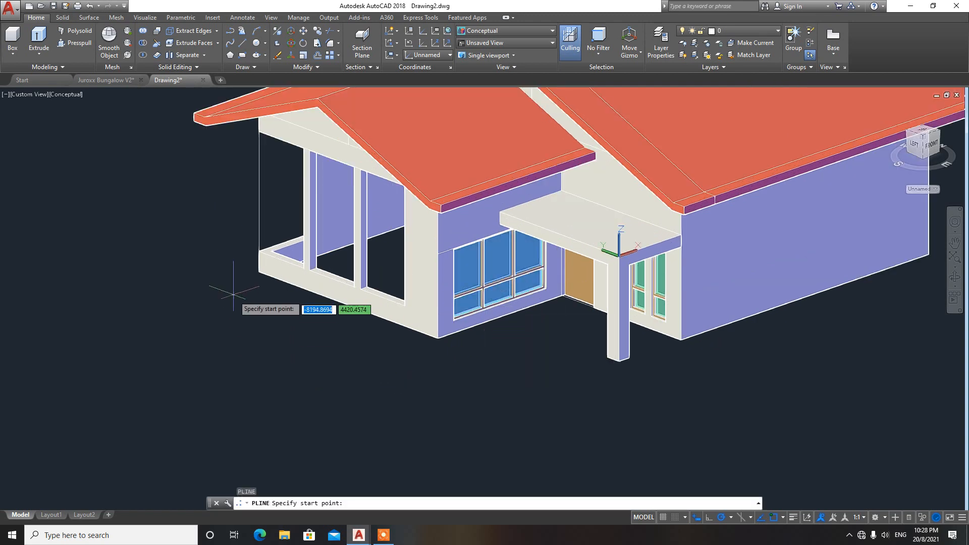
click(259, 273)
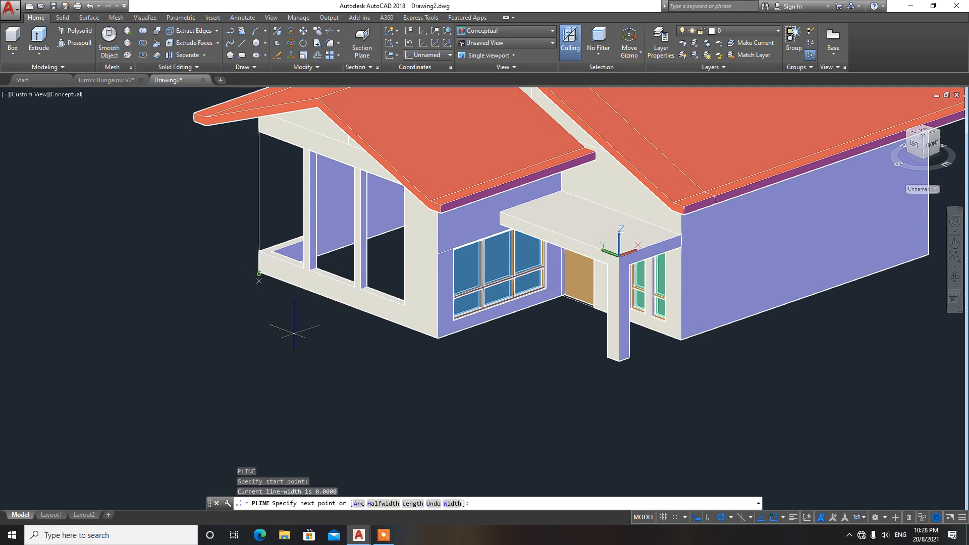
click(438, 338)
click(562, 295)
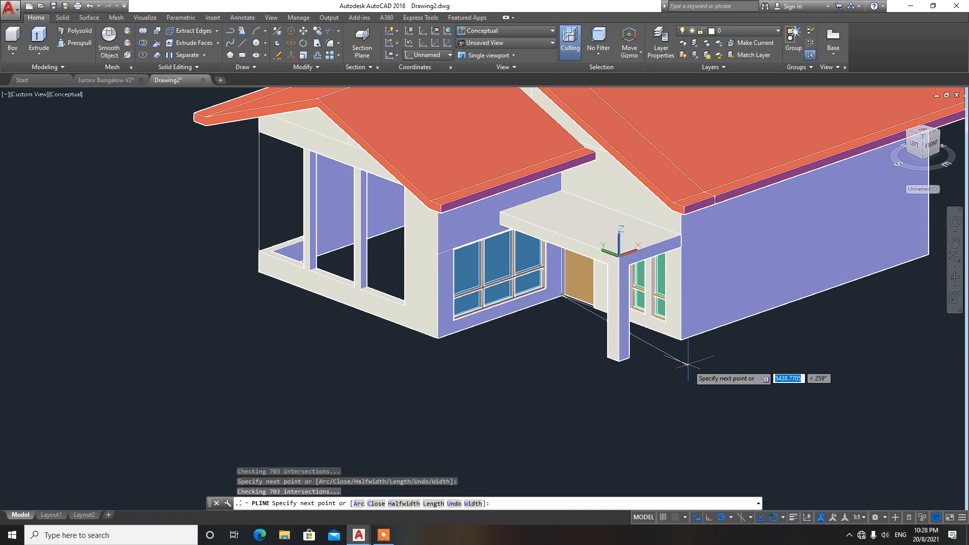
click(684, 341)
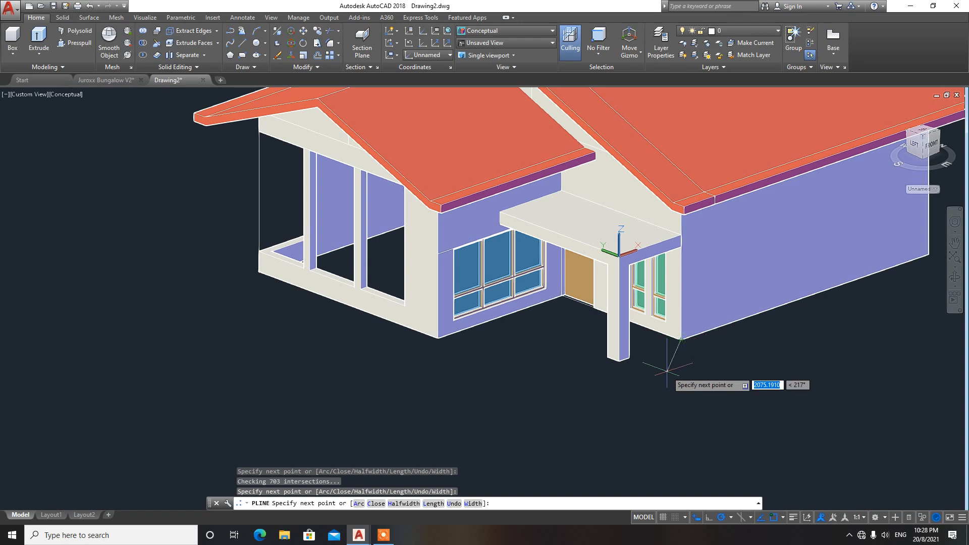
shift+middle_drag(667, 373, 433, 303)
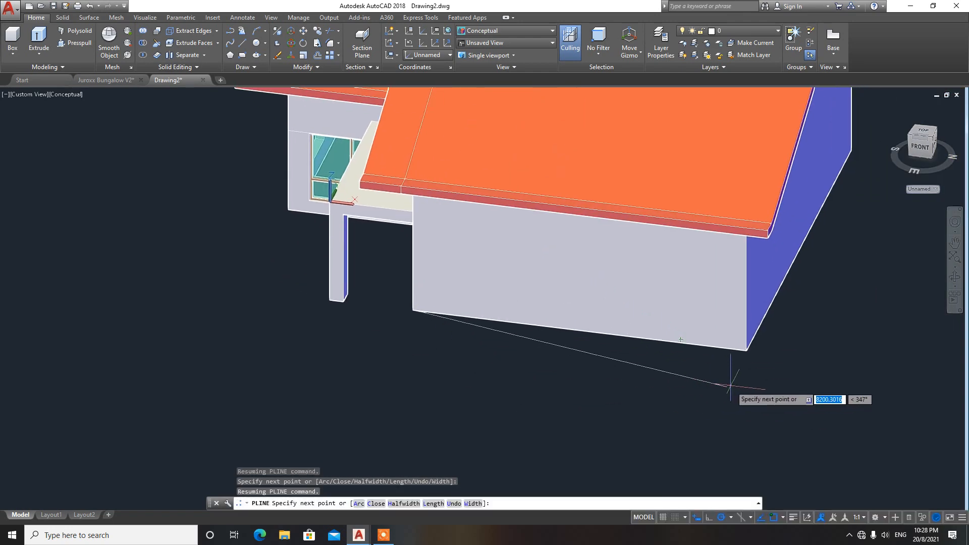
click(746, 350)
shift+middle_drag(768, 335, 621, 328)
shift+middle_drag(750, 416, 421, 391)
click(685, 358)
key(Return)
Extrude the house's base outline 200 downward to form a plinth beneath the walls
click(676, 360)
text(E)
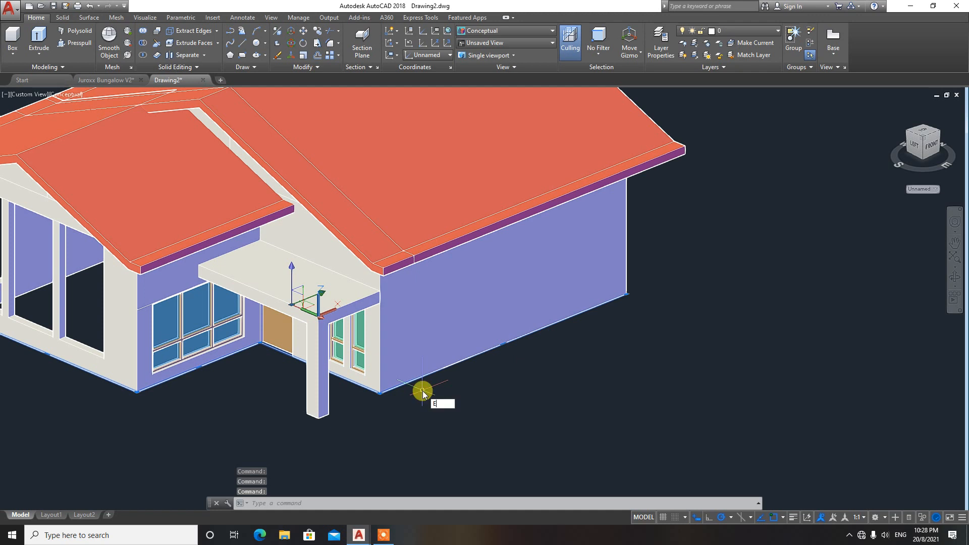
text(XT)
key(Return)
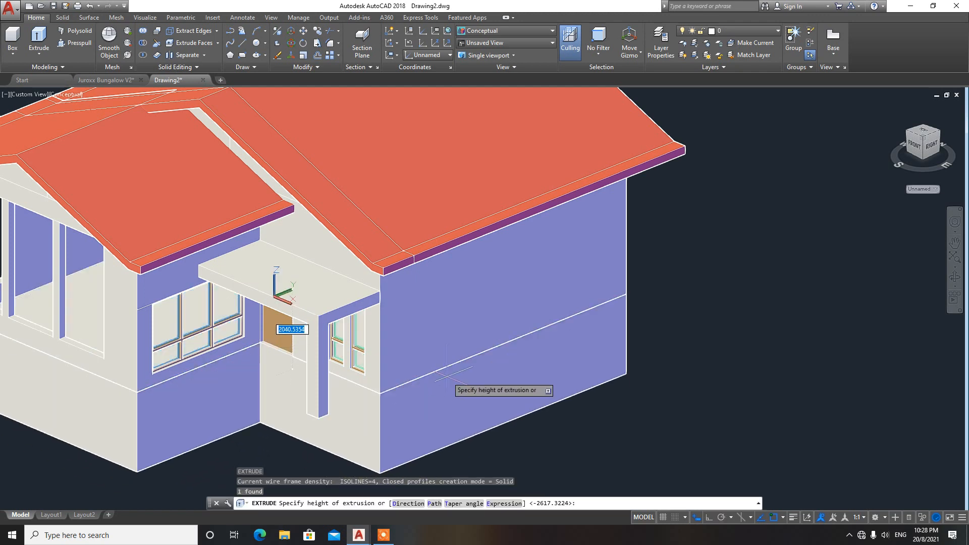
text(200)
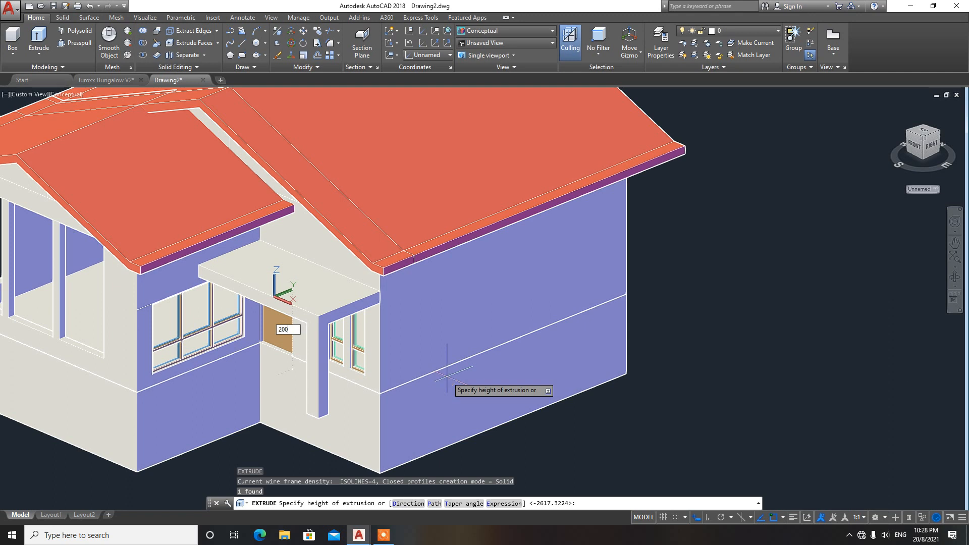
key(Return)
Set the color of the house's plinth to Blue
middle_drag(203, 391, 378, 392)
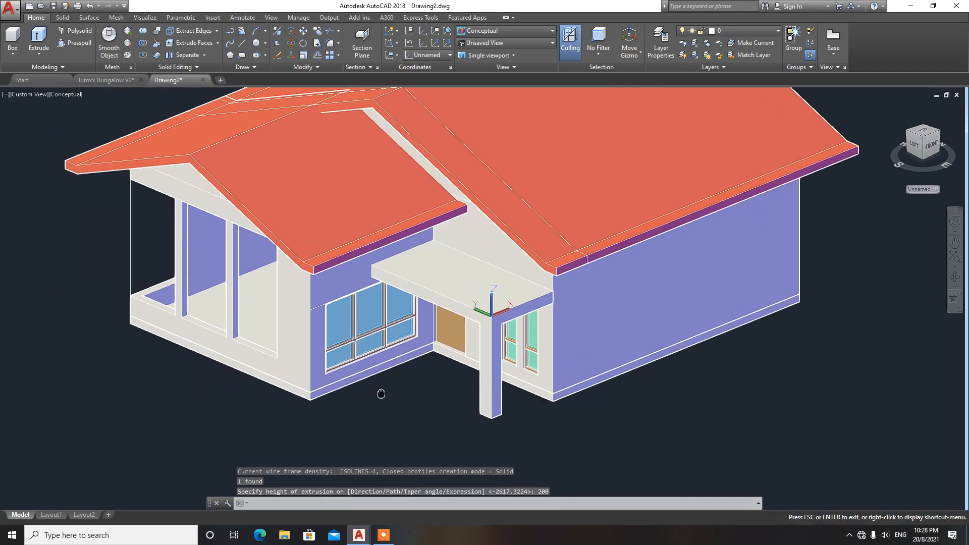
click(364, 376)
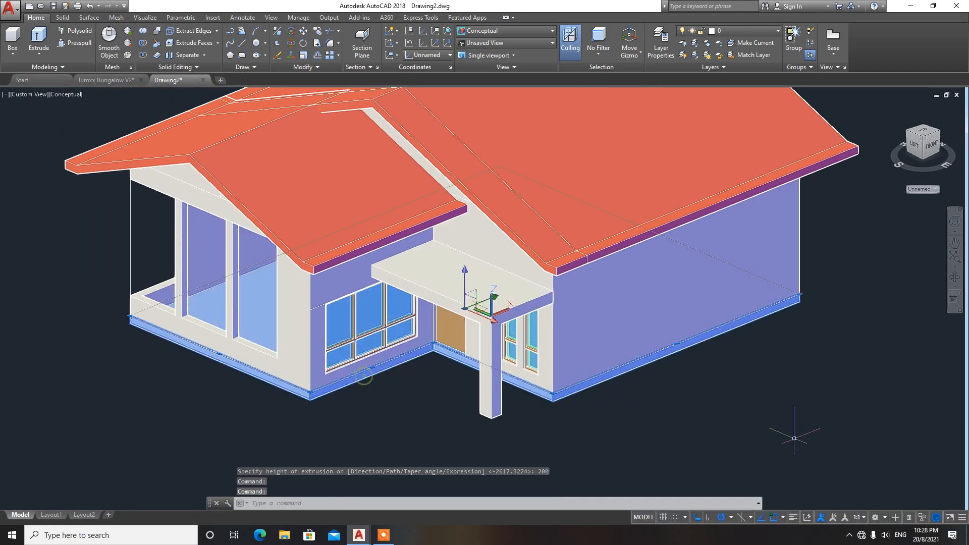
right_click(783, 439)
click(803, 408)
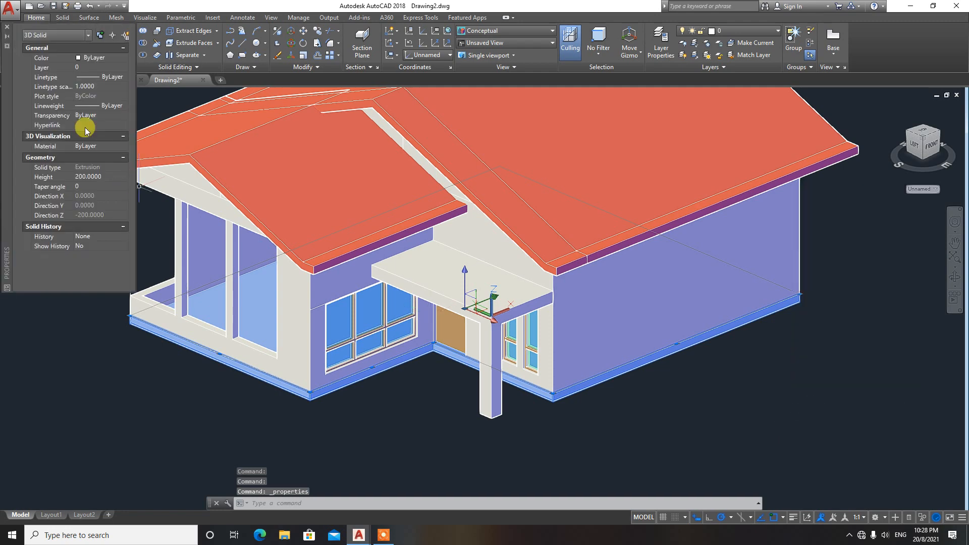
click(86, 58)
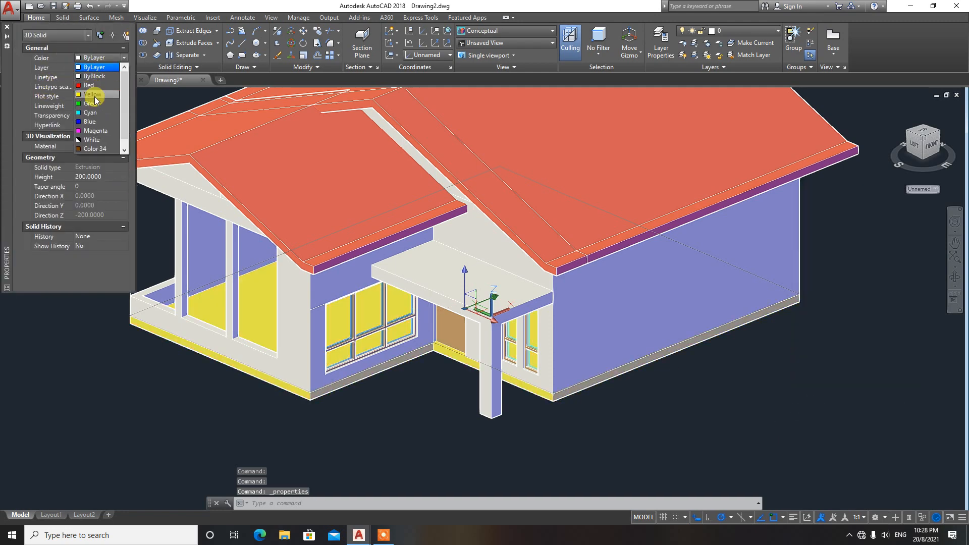
click(95, 122)
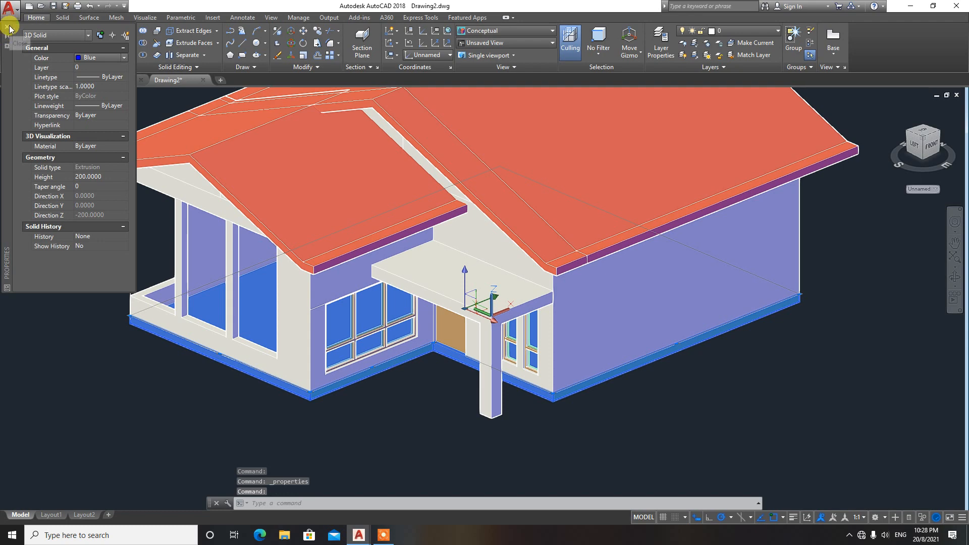
click(7, 26)
key(Escape)
Draw a rectangle over the porch recess, between the base corner of the window wing and that of the long side wall
scroll(389, 383, down, 3)
scroll(369, 391, up, 2)
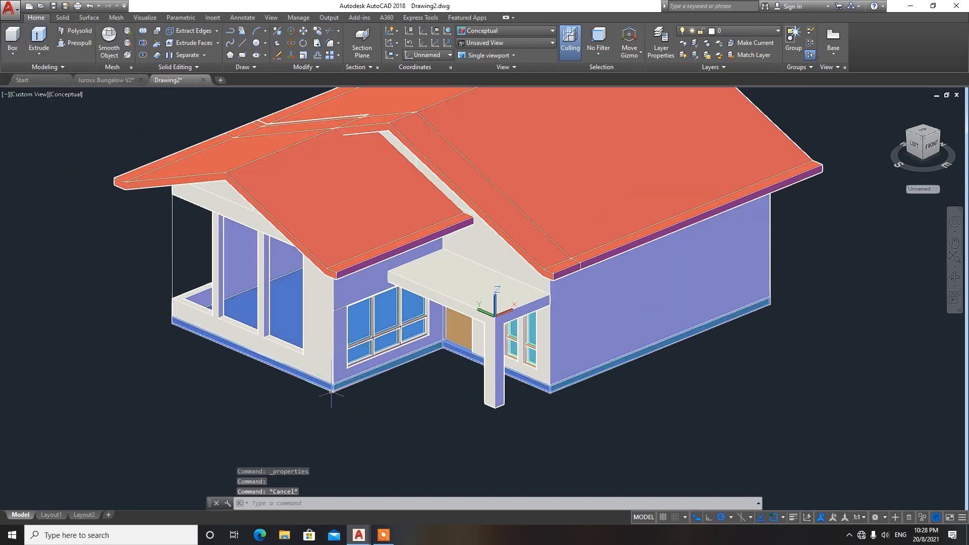
scroll(393, 390, up, 2)
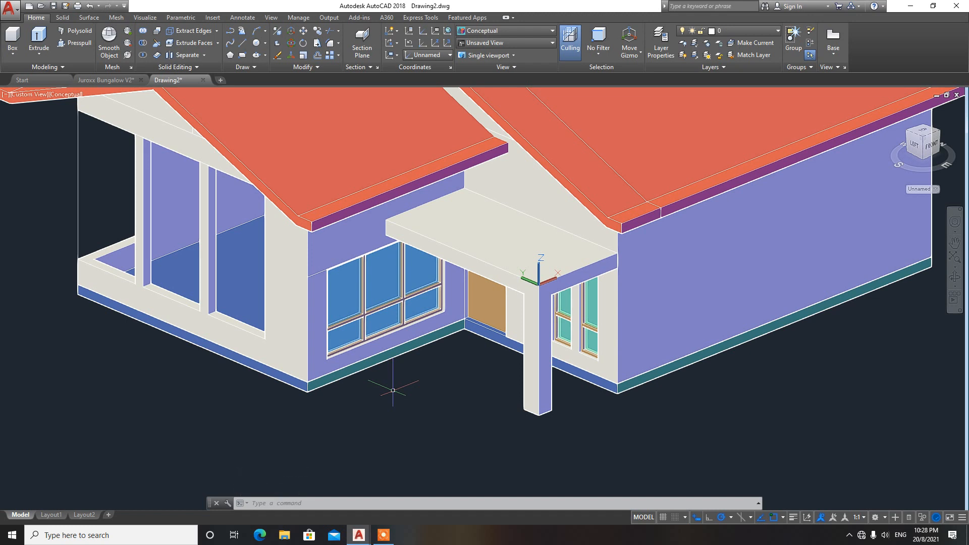
key(Return)
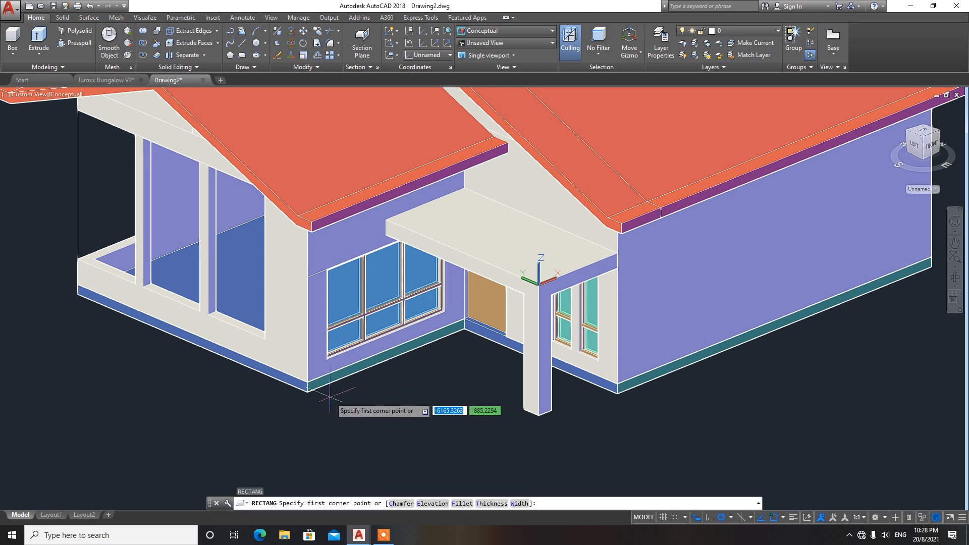
click(309, 385)
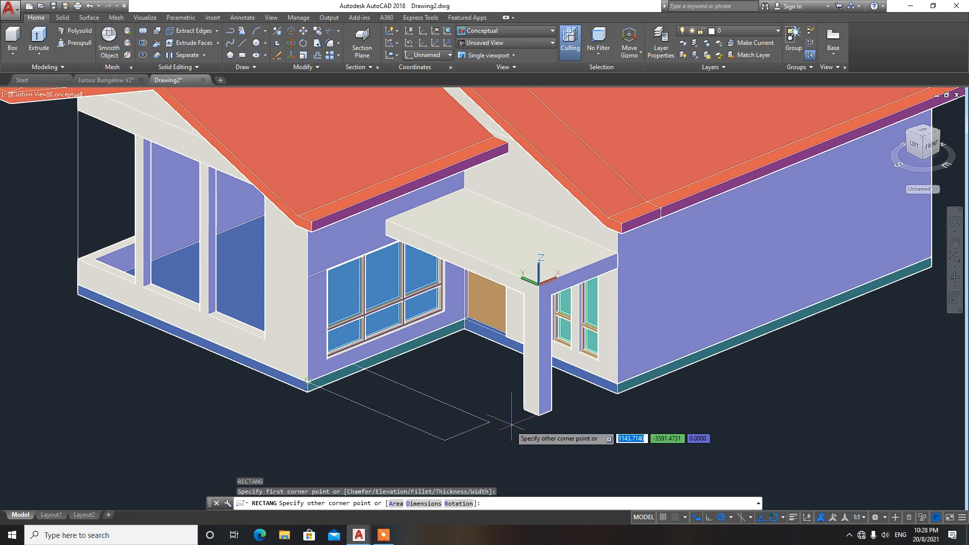
click(612, 387)
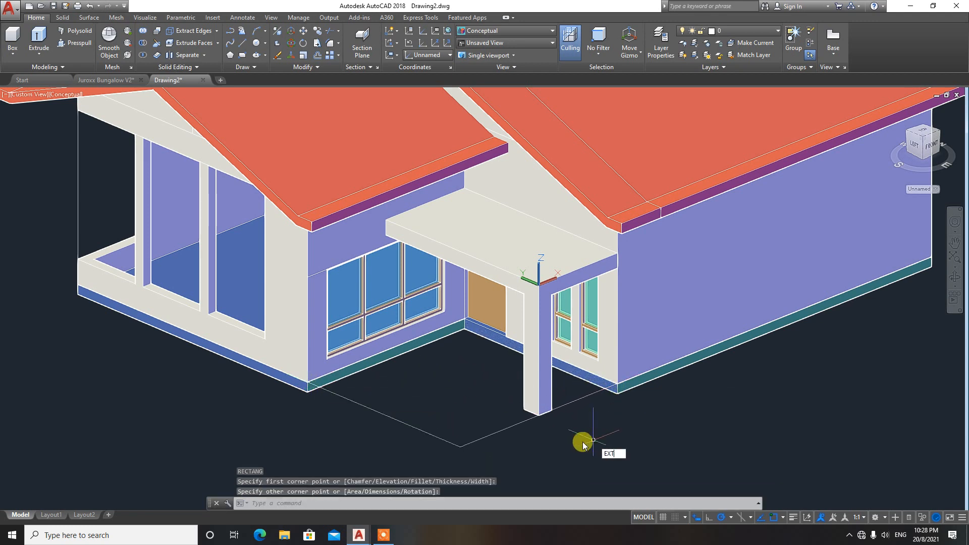
Extrude the porch rectangle 200 downward to form the porch floor slab
key(Return)
click(497, 430)
key(Return)
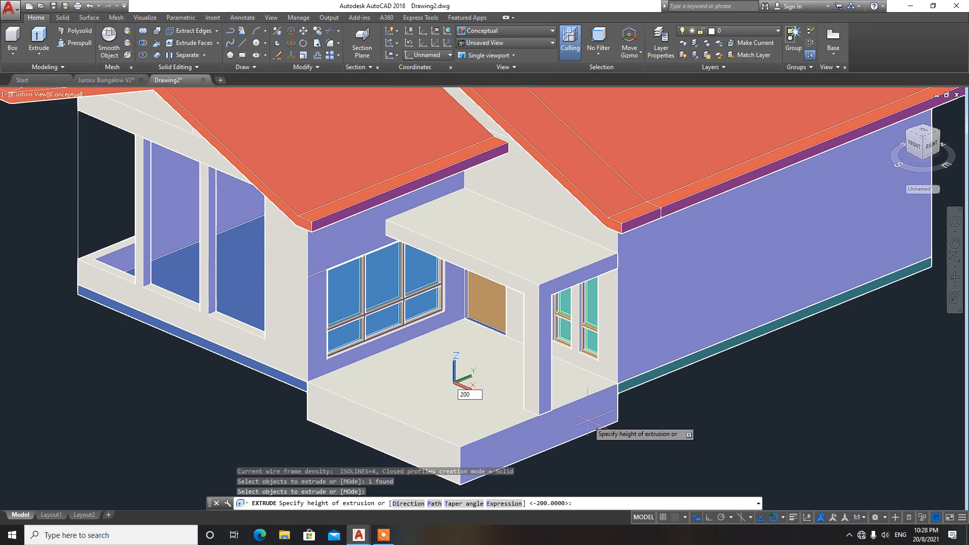
key(Return)
Set the color of the porch floor slab to index color 251
scroll(568, 422, down, 2)
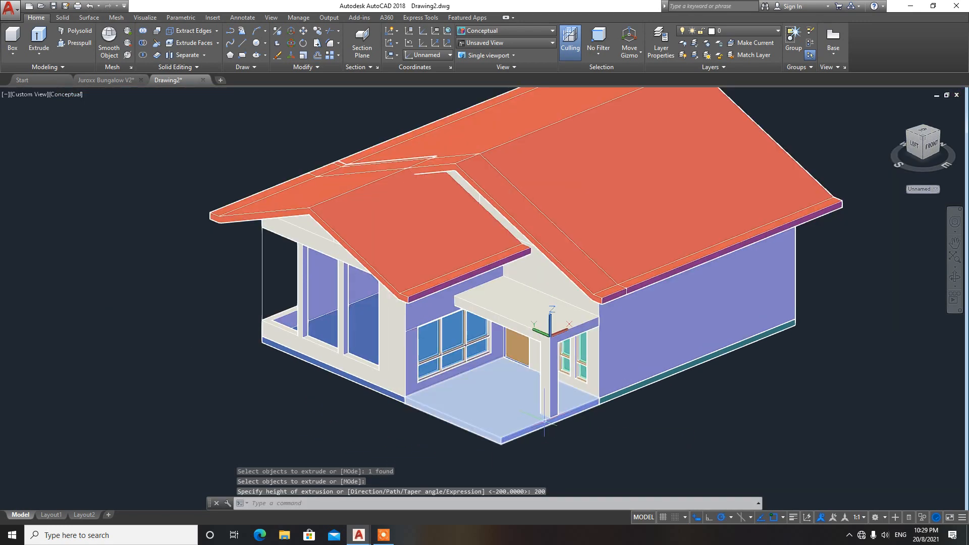
click(510, 406)
right_click(722, 430)
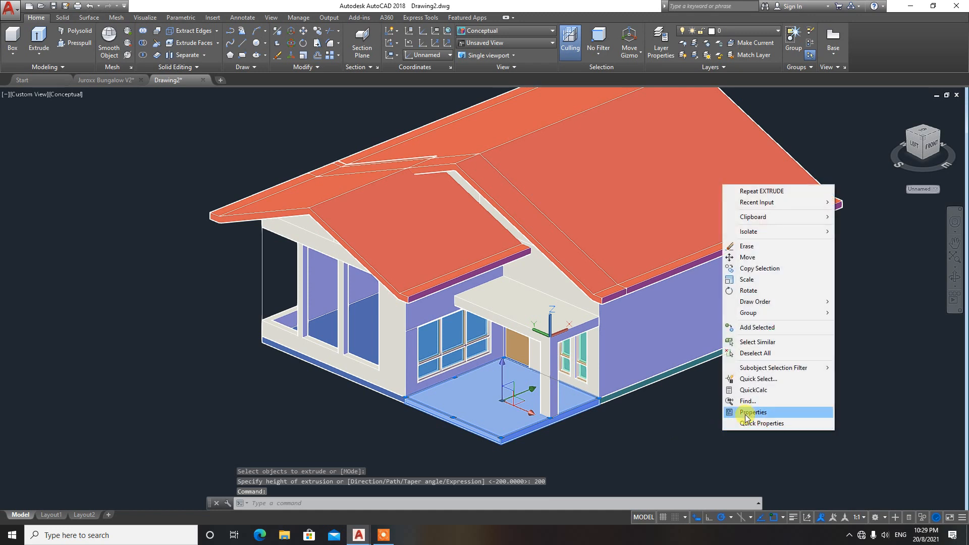
click(747, 410)
click(114, 59)
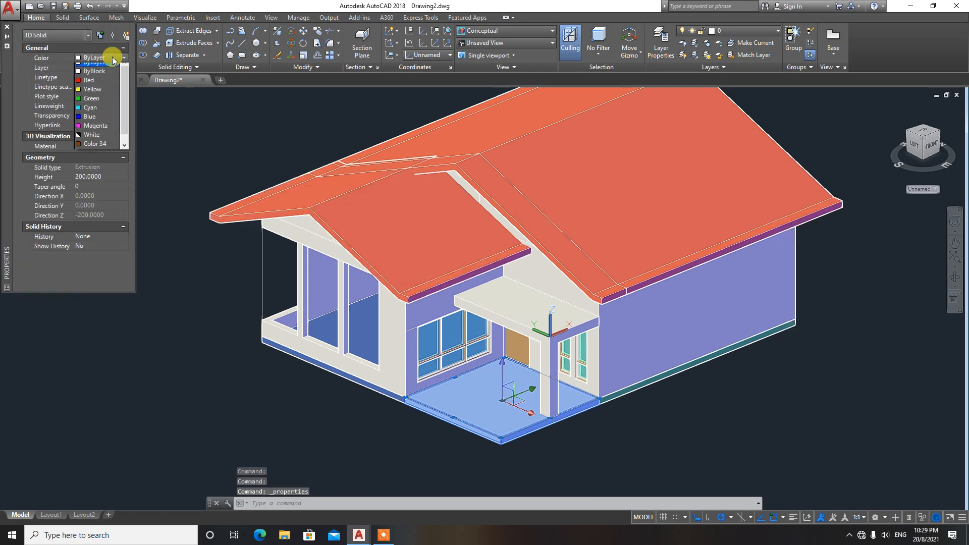
click(91, 147)
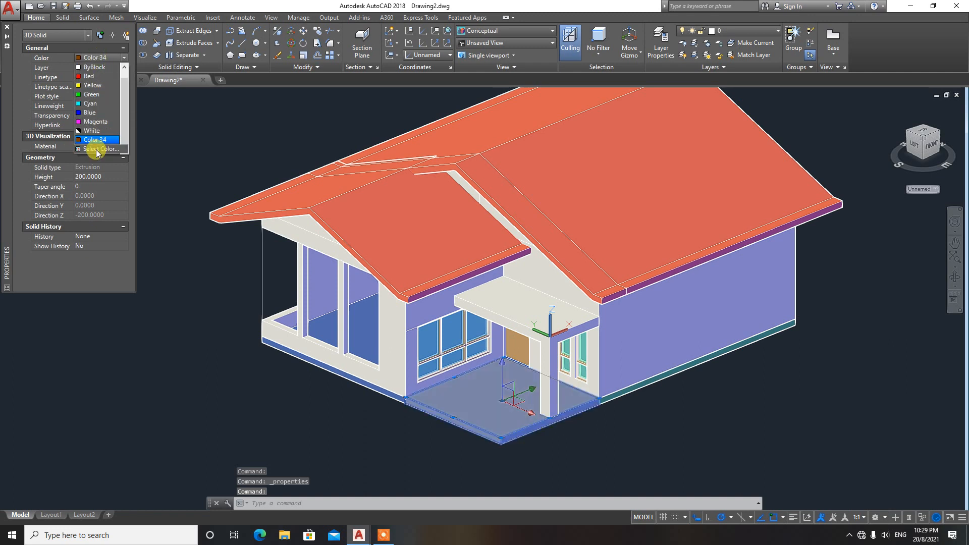
click(93, 147)
click(432, 304)
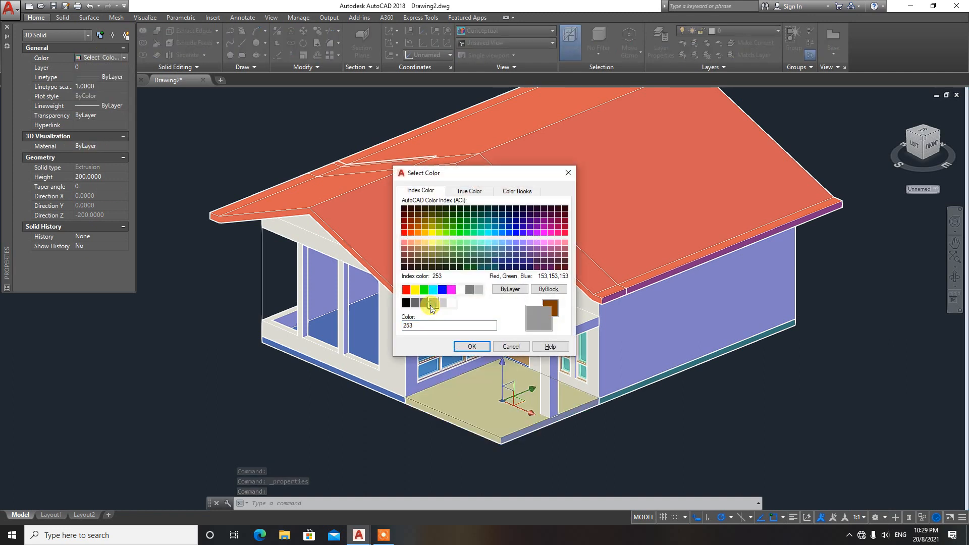
click(415, 303)
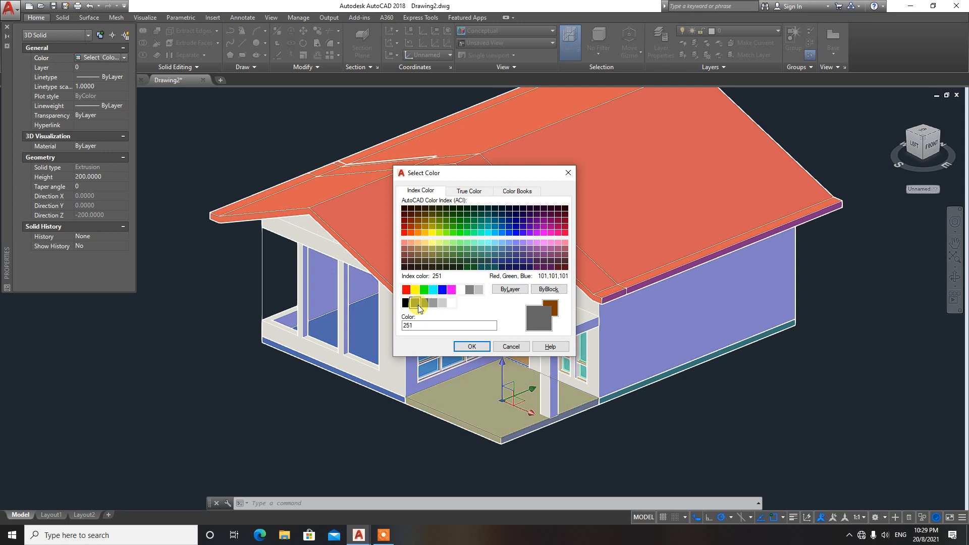
click(472, 347)
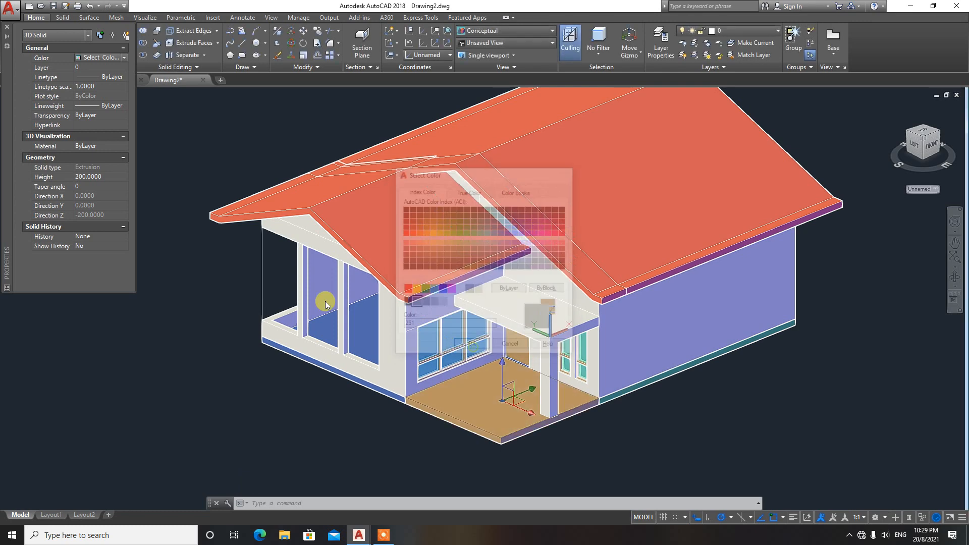
click(7, 27)
key(Escape)
Align the UCS with the front door opening, with its origin near the door's lower corner, X along the sill and Y upward
scroll(586, 433, up, 3)
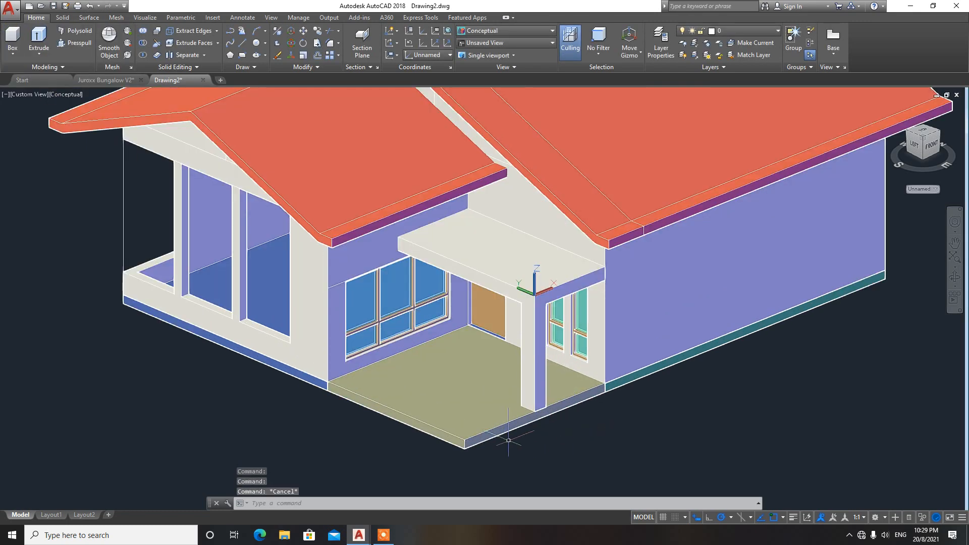
shift+middle_drag(453, 416, 454, 345)
scroll(485, 306, up, 2)
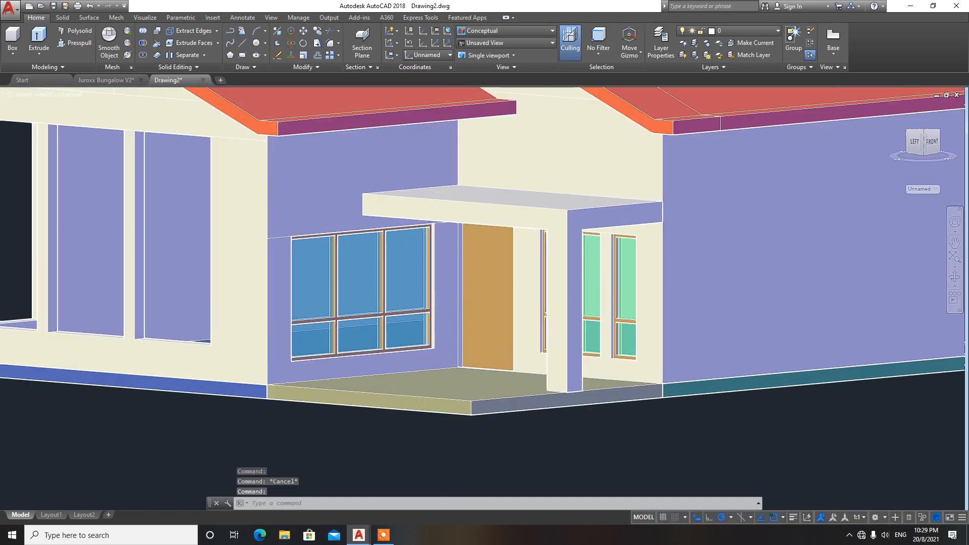
shift+middle_drag(491, 304, 486, 356)
scroll(482, 320, up, 3)
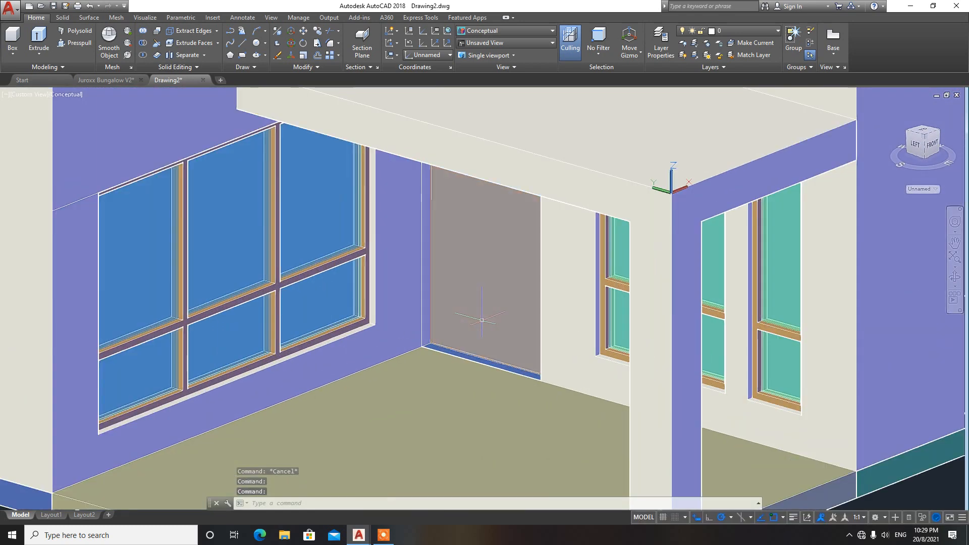
shift+middle_drag(465, 319, 436, 293)
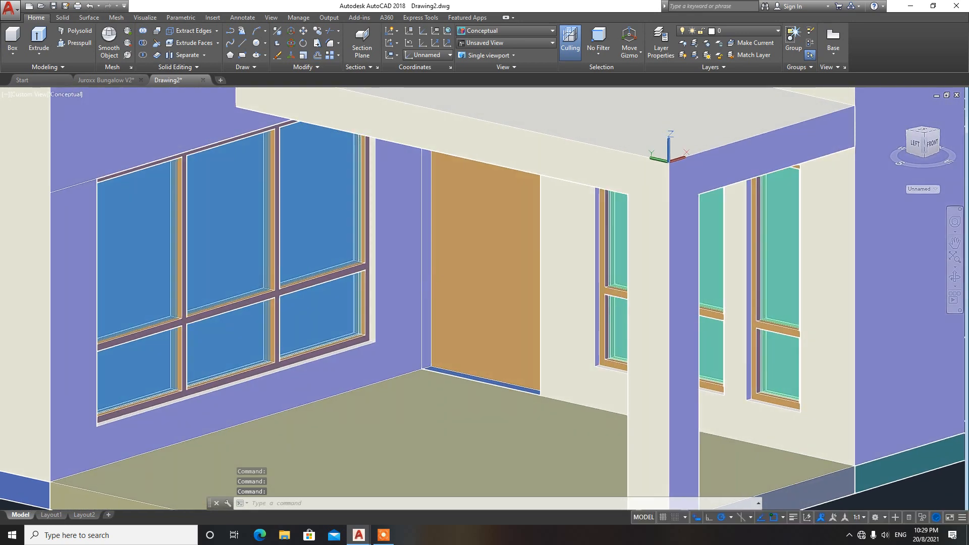
scroll(357, 322, up, 2)
text(ucs)
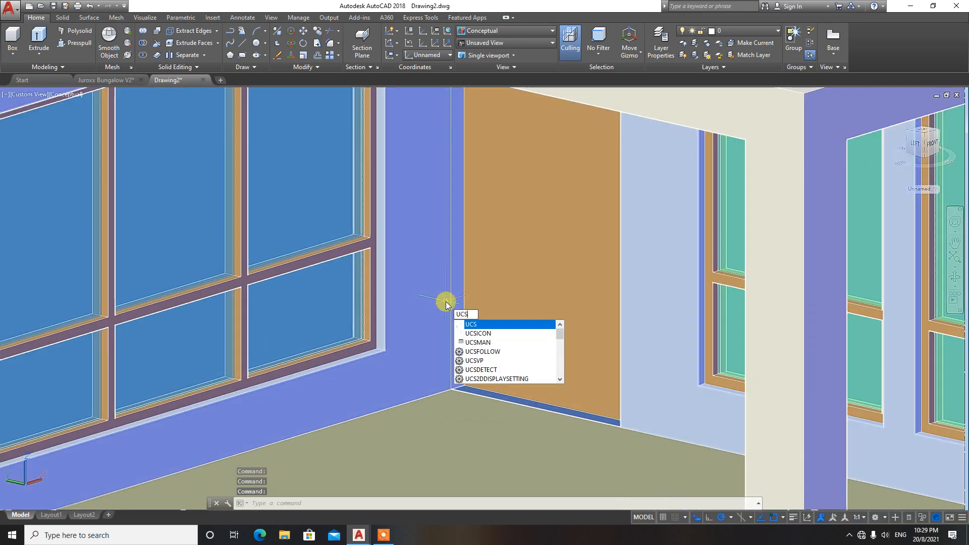
key(Return)
click(467, 387)
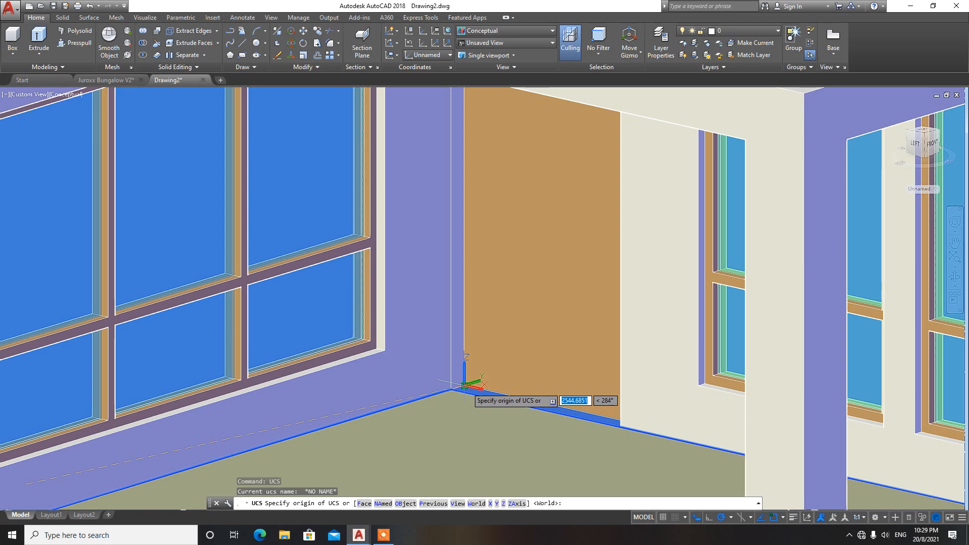
click(525, 403)
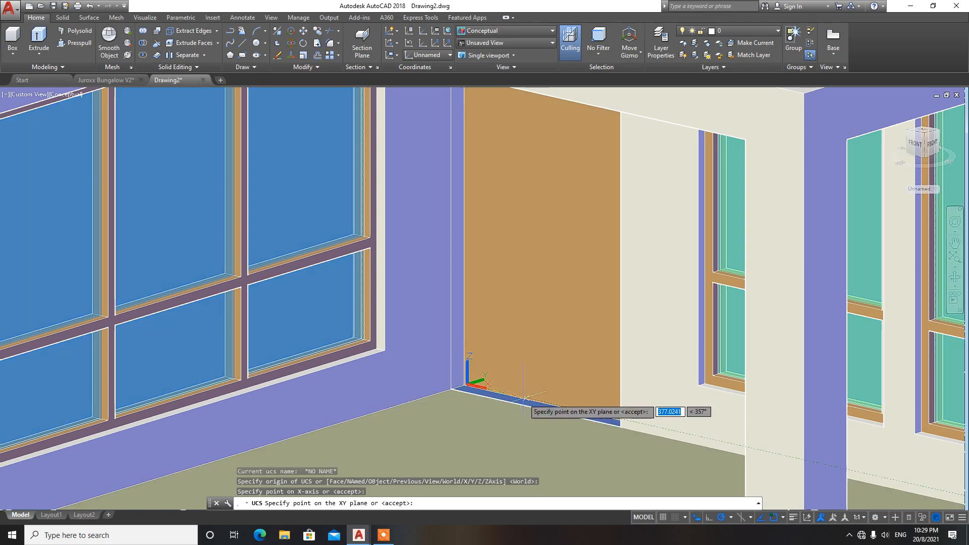
click(466, 306)
scroll(477, 293, down, 2)
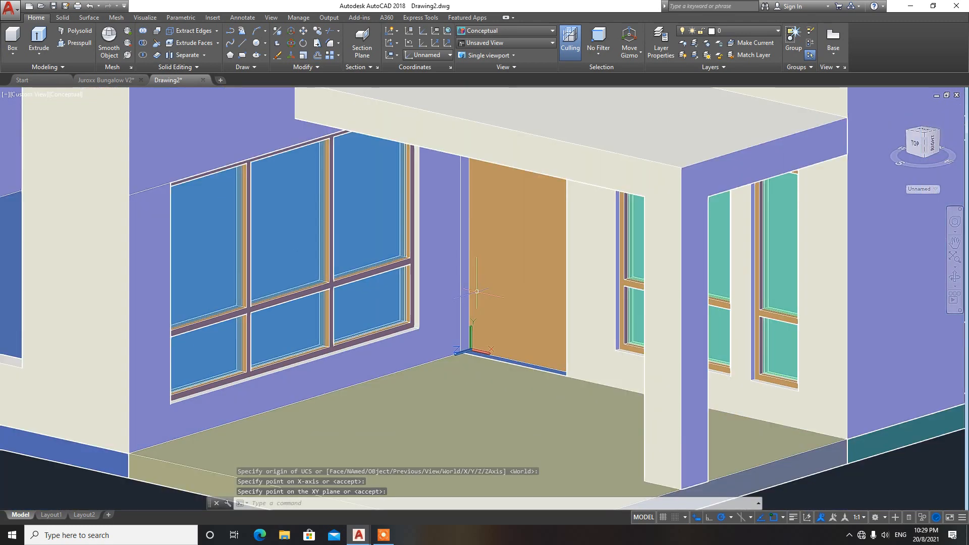
Redefine the UCS with its origin at the visible lower corner of the door panel beside the window wing, X along the base, Y upward
scroll(477, 292, up, 2)
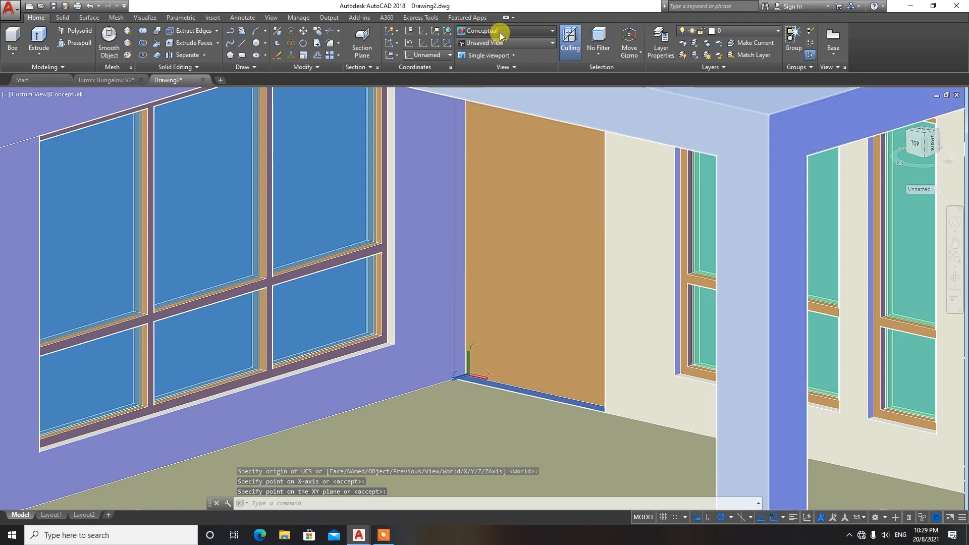
click(500, 31)
click(480, 52)
scroll(485, 303, up, 4)
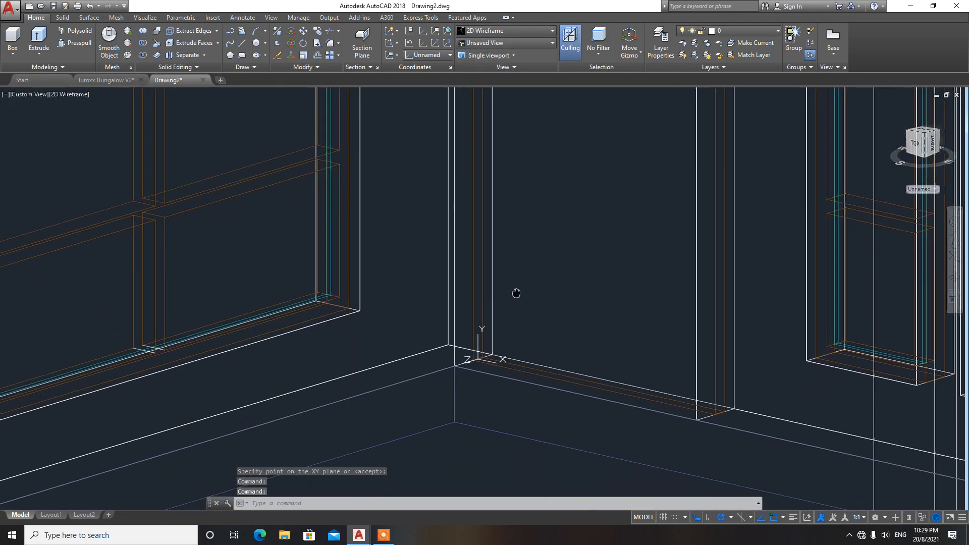
click(505, 30)
click(514, 48)
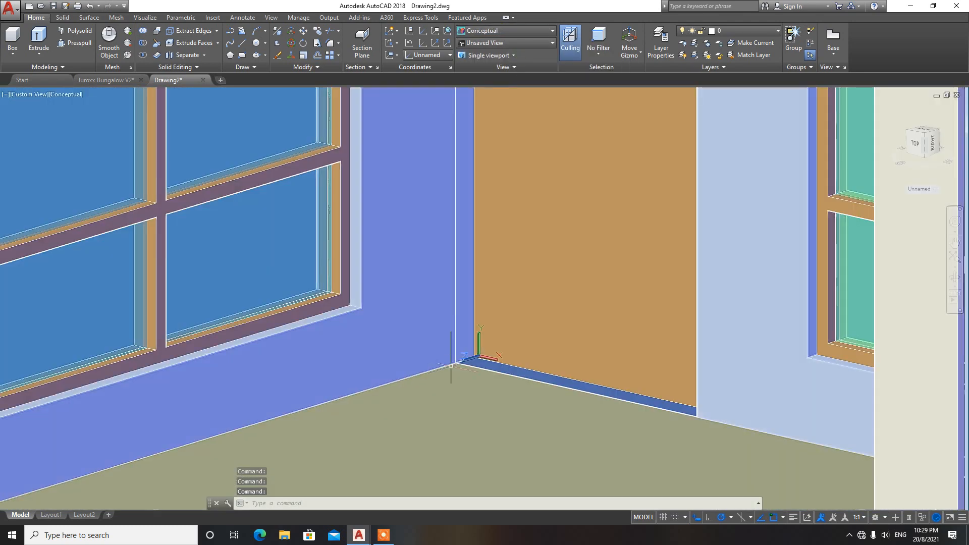
text(UCS)
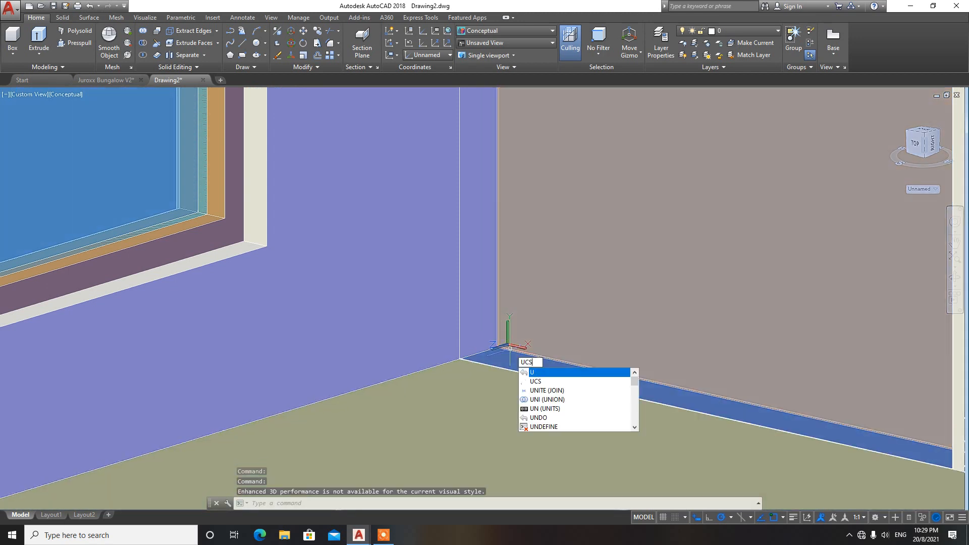
key(Return)
click(499, 348)
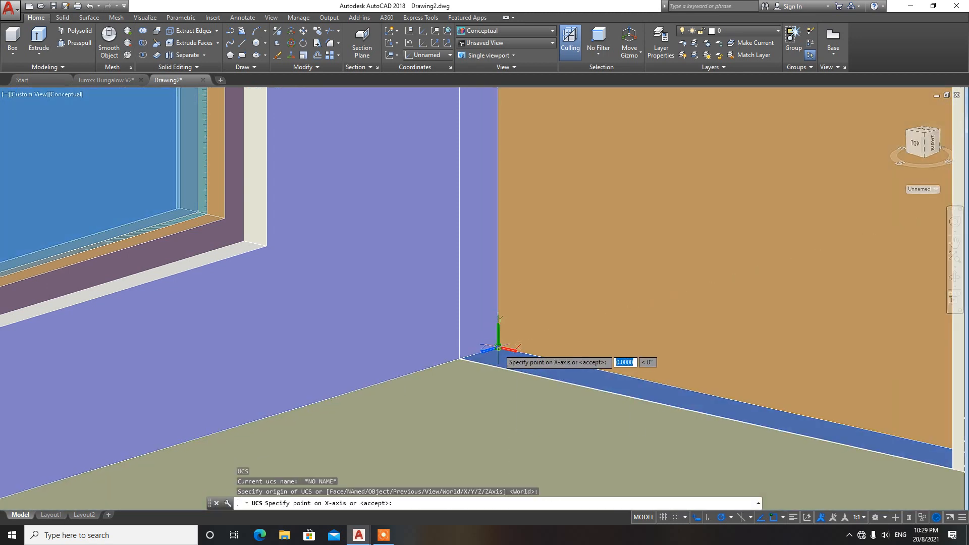
click(563, 362)
click(499, 237)
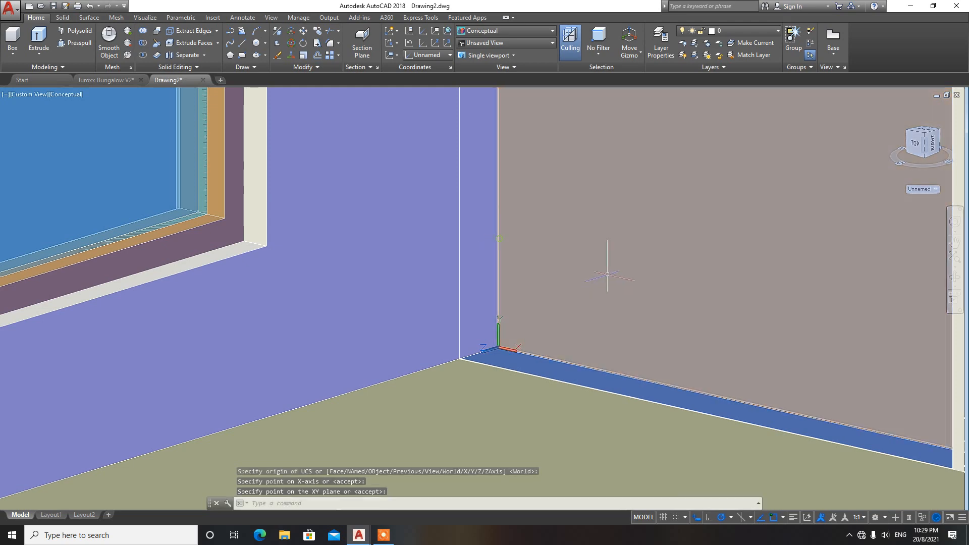
Switch to the 2D Wireframe visual style and draw a circle of radius 20 on the door face for the handle
middle_drag(608, 274, 471, 318)
scroll(620, 290, down, 5)
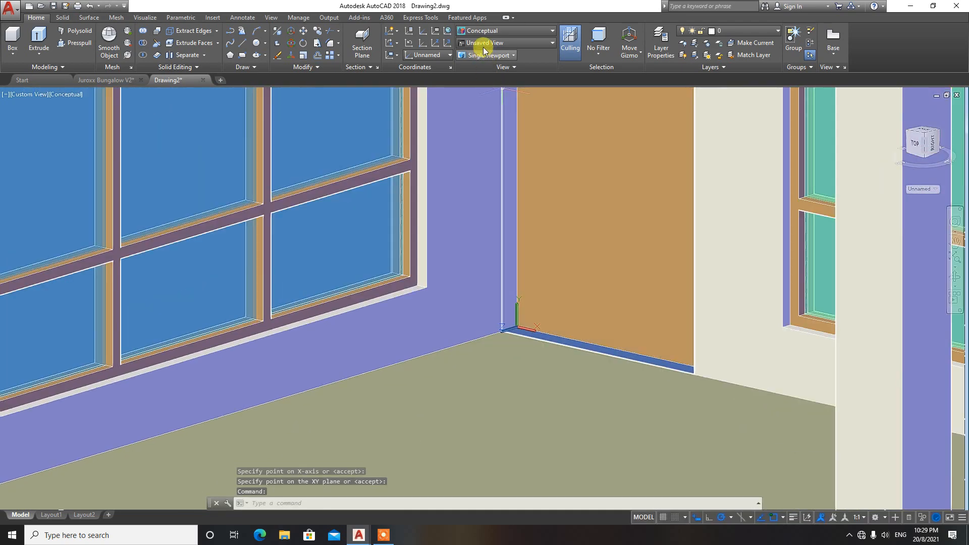
click(488, 31)
scroll(489, 38, up, 2)
click(476, 43)
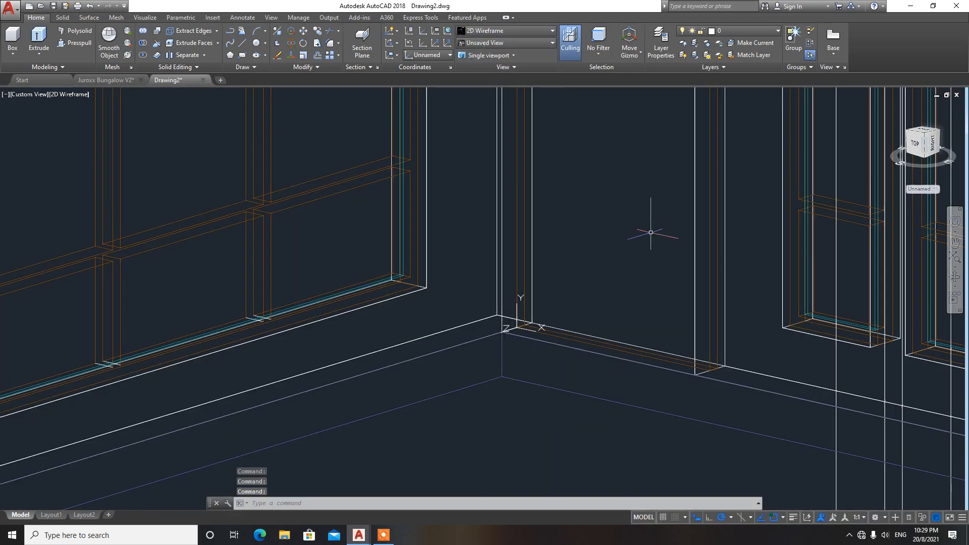
shift+middle_drag(653, 235, 628, 324)
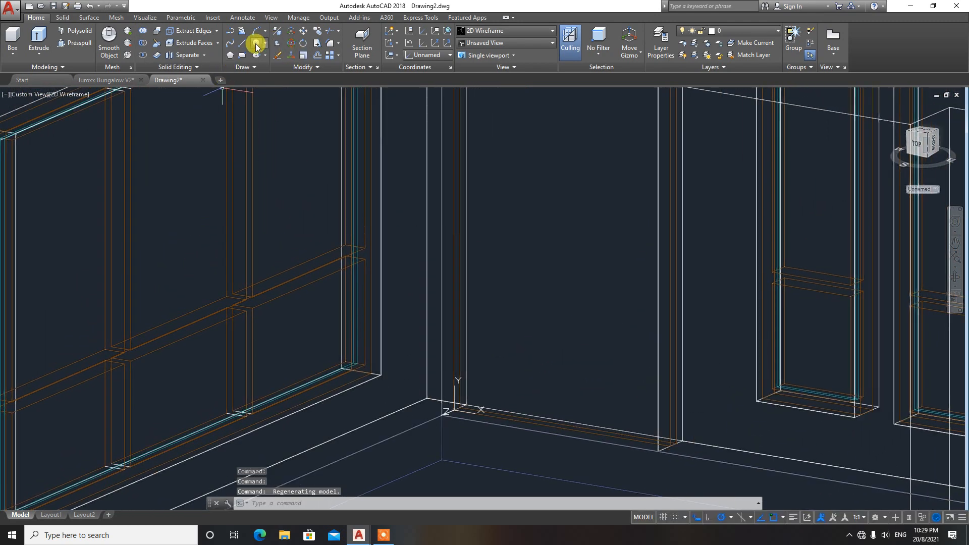
click(256, 44)
scroll(612, 240, down, 2)
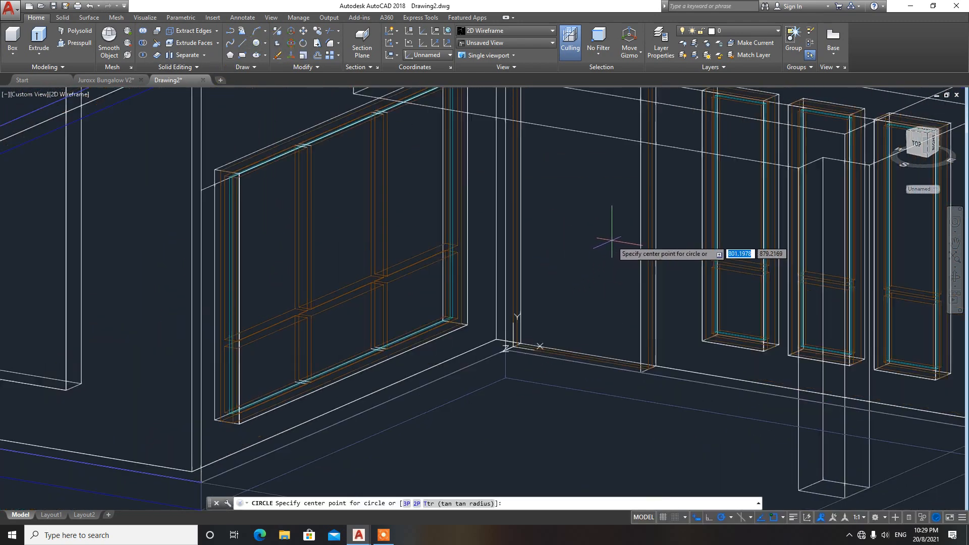
click(614, 210)
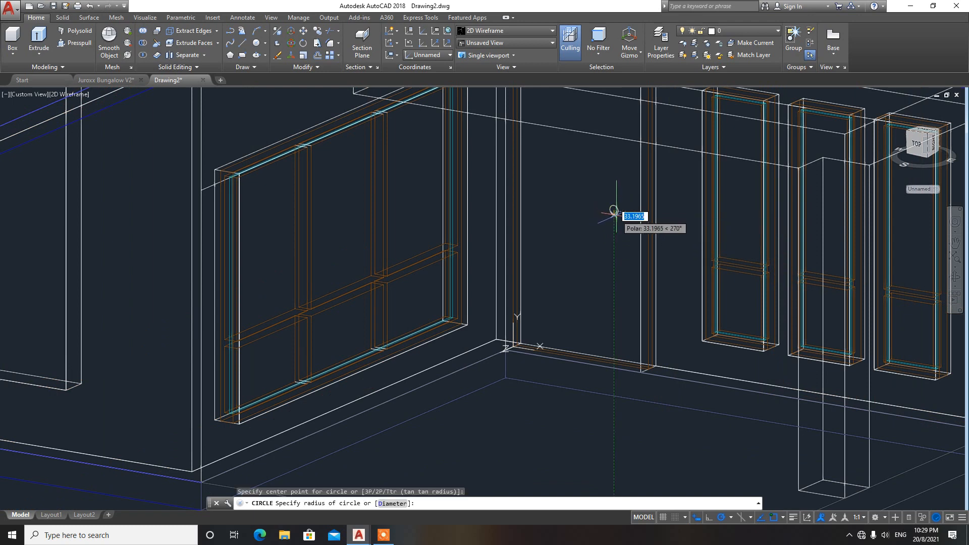
text(20)
key(Return)
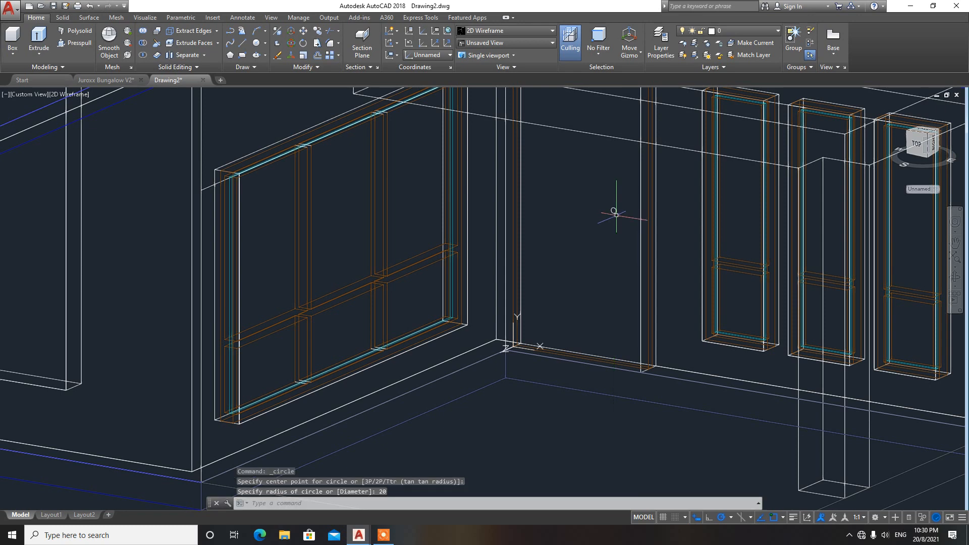
Switch to the Conceptual visual style and move the handle circle about 125 along the X axis toward the door's far edge
click(488, 30)
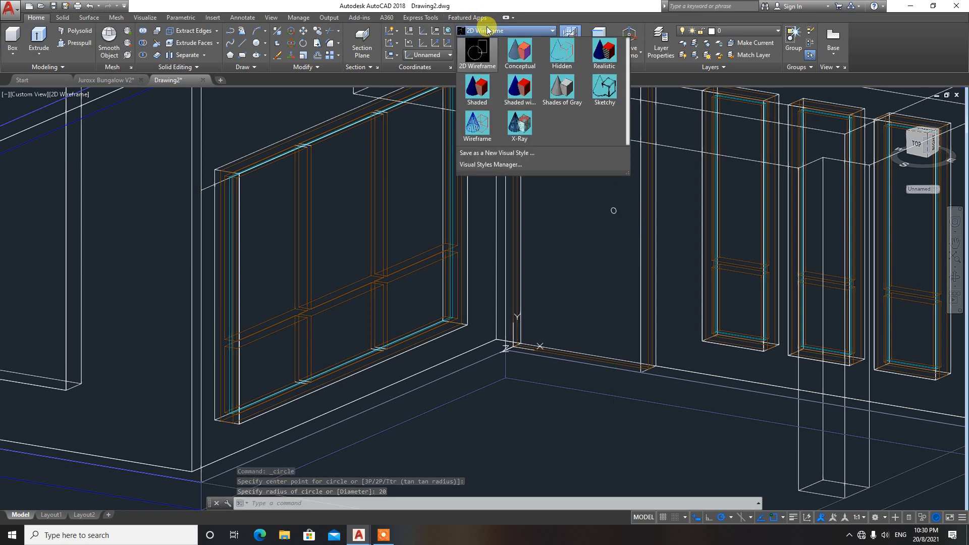
key(Escape)
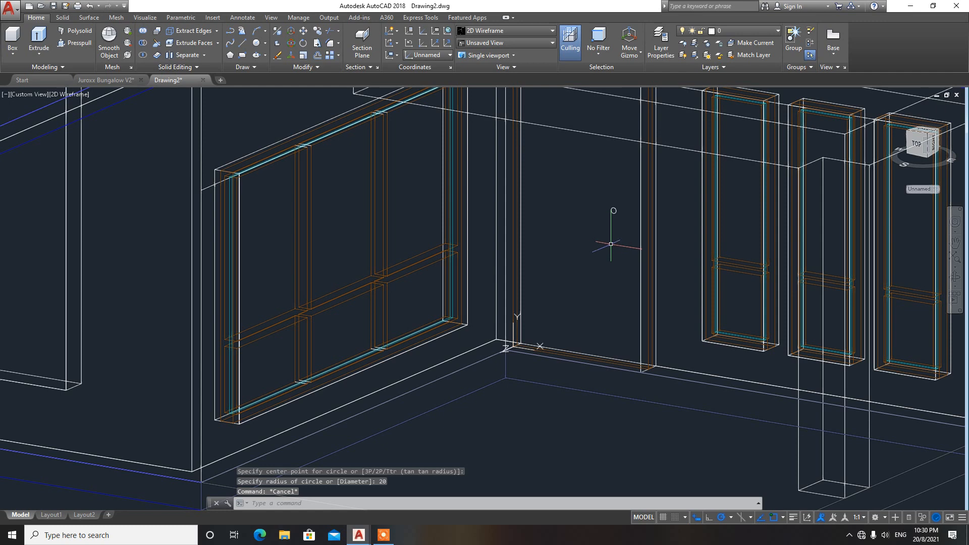
click(502, 32)
click(519, 55)
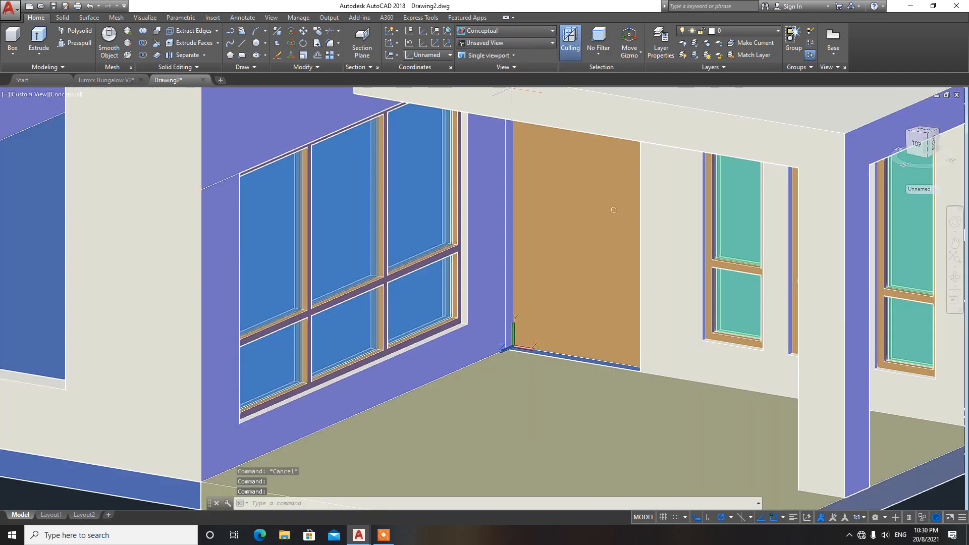
mouse_move(614, 246)
shift+middle_down()
mouse_move(635, 239)
mouse_move(614, 243)
shift+middle_up()
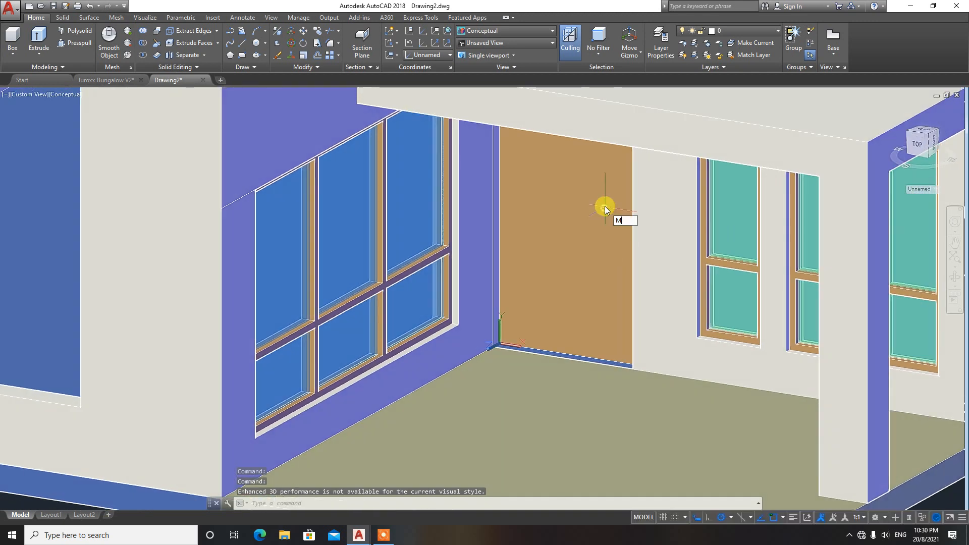
key(Return)
click(604, 208)
key(Return)
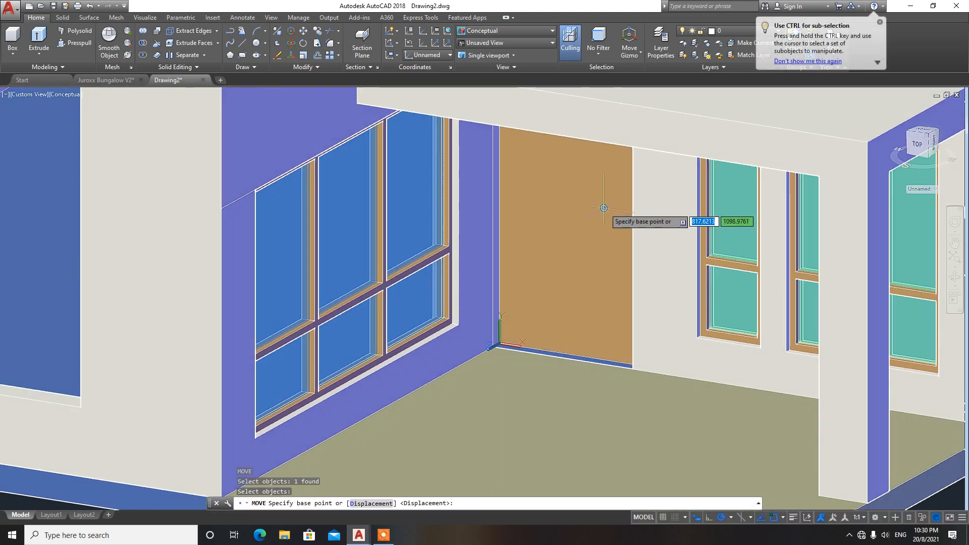
click(605, 208)
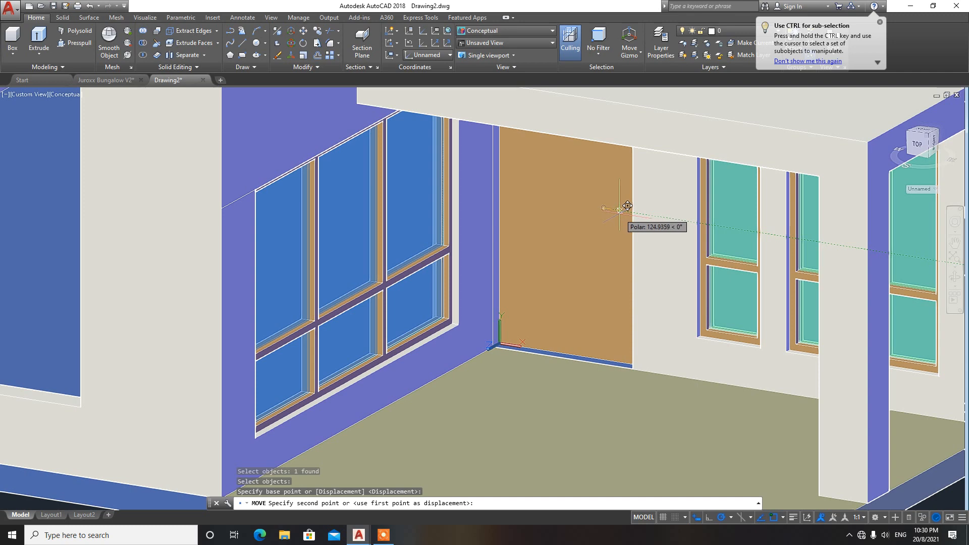
click(620, 210)
Switch to the 2D Wireframe visual style and extrude the handle circle 50 outward from the door
scroll(599, 245, down, 3)
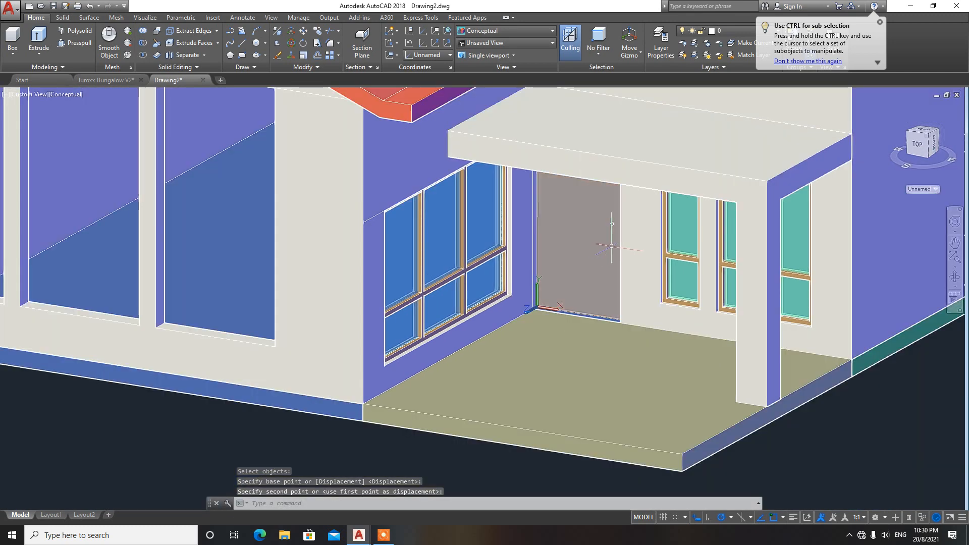
mouse_move(612, 246)
shift+middle_down()
mouse_move(623, 229)
mouse_move(612, 252)
shift+middle_up()
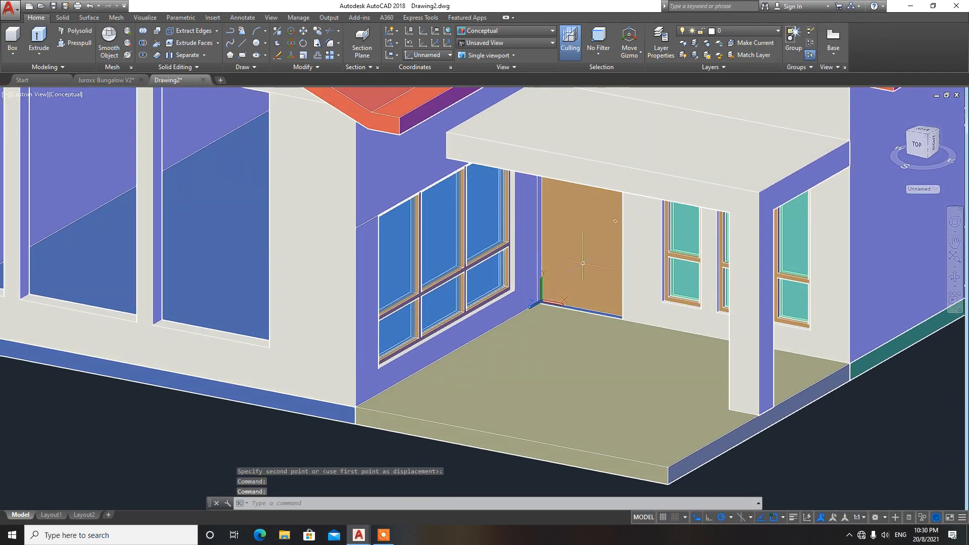
click(509, 35)
click(480, 46)
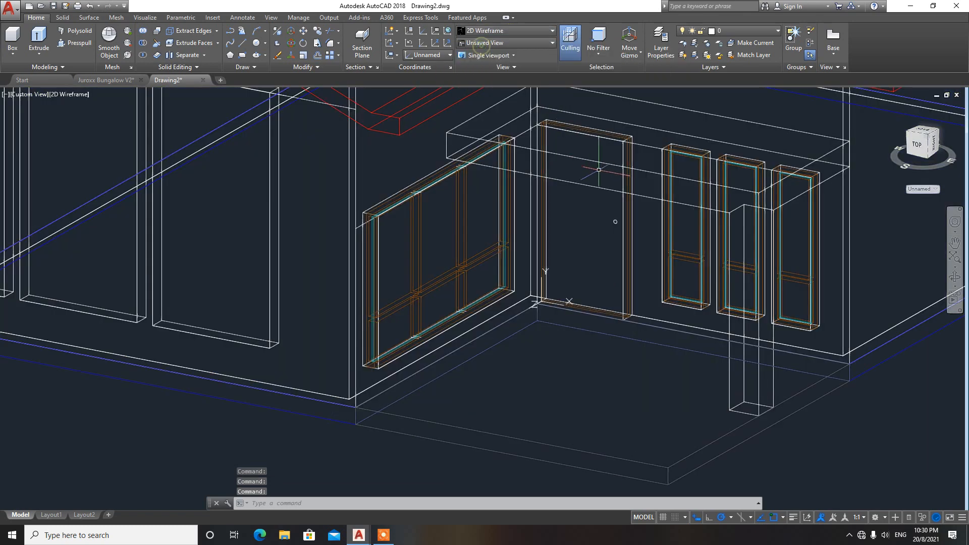
scroll(618, 206, up, 5)
scroll(621, 214, up, 3)
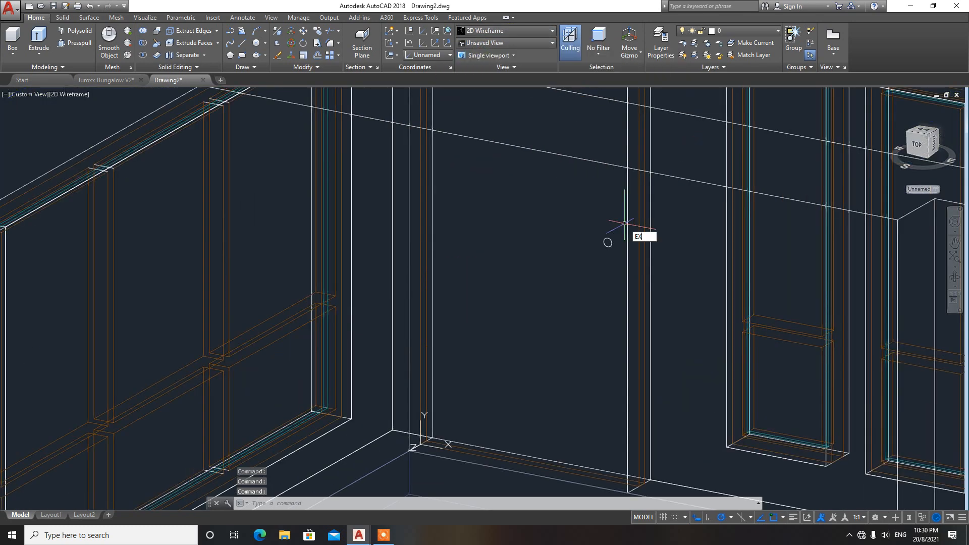
text(T)
key(Return)
click(611, 244)
key(Return)
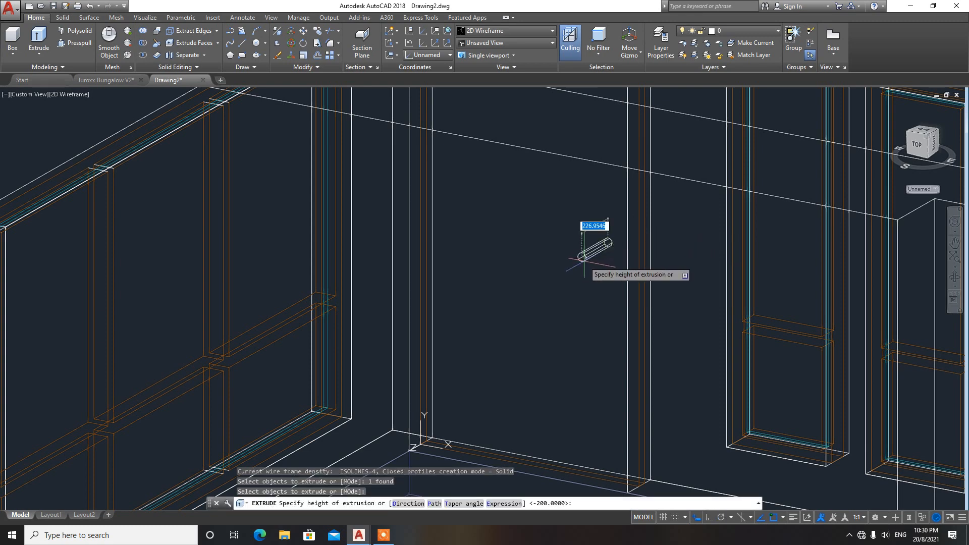
text(50-)
key(Return)
Copy the small handle cylinder about 376 straight down on the door face
text(C)
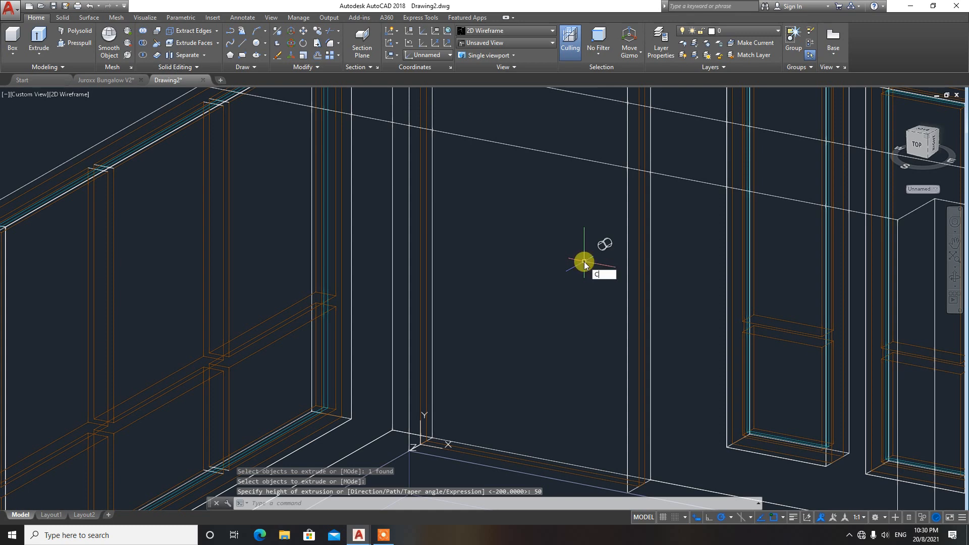
text(O)
key(Return)
click(615, 254)
click(593, 234)
key(Return)
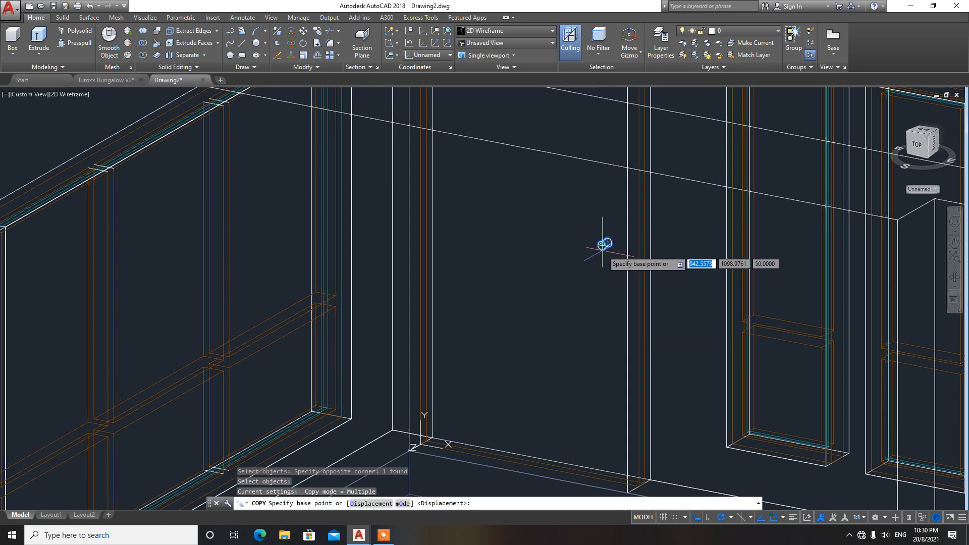
click(602, 245)
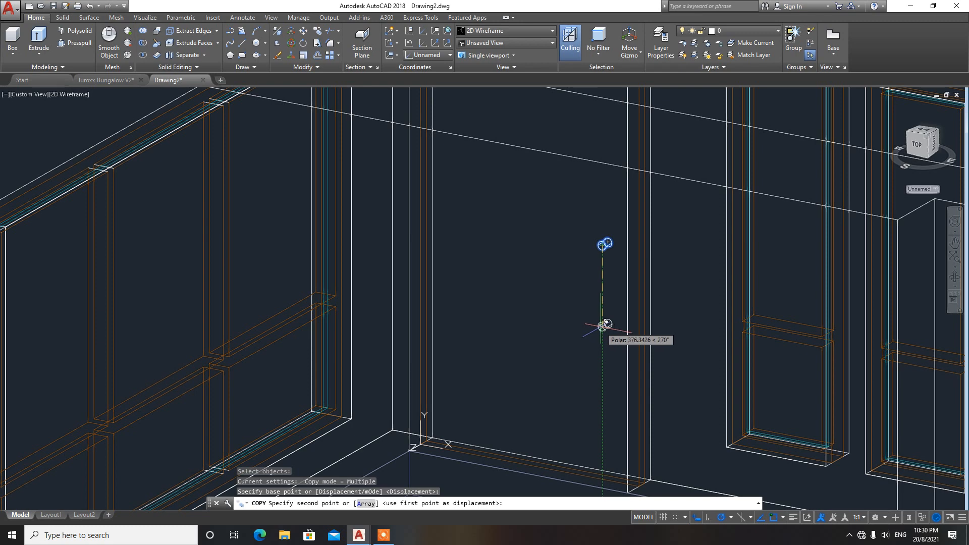
click(603, 325)
key(Escape)
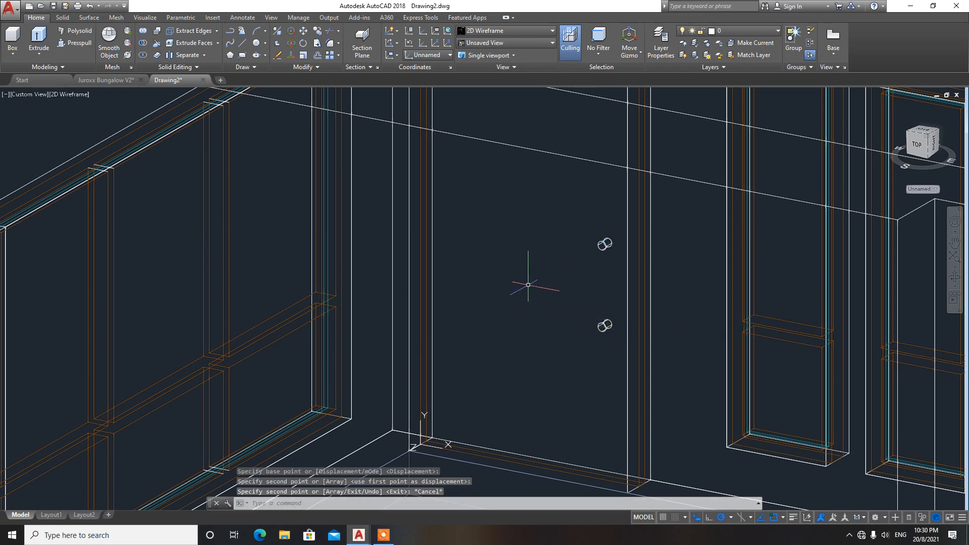
text(SYL)
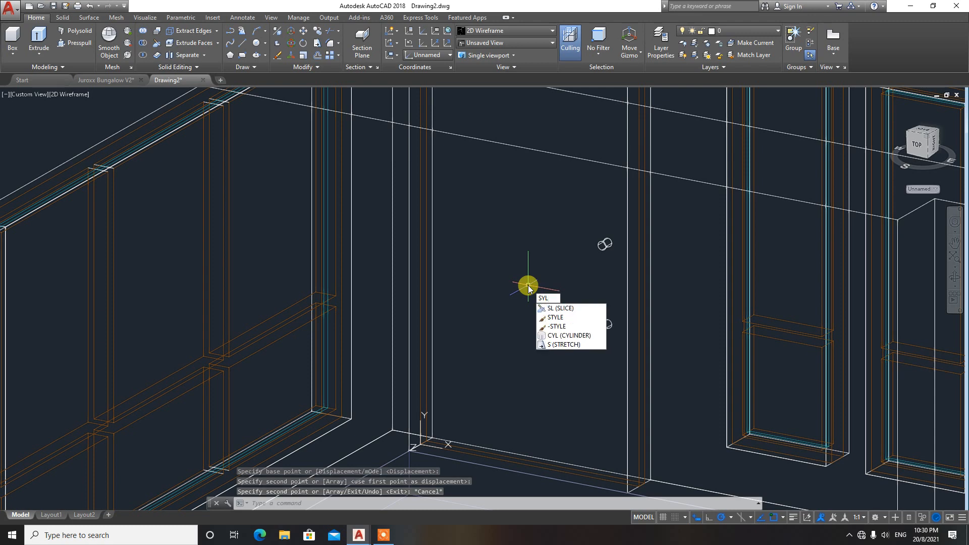
key(Escape)
key(Escape)
key(Escape)
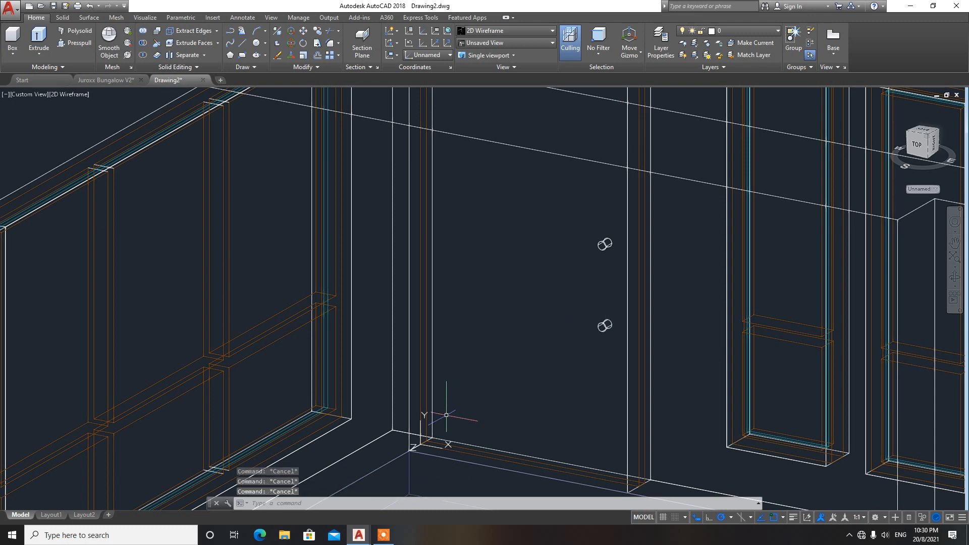
Set the UCS origin at the door opening's bottom corner, with X along the door's width and Y along the wall thickness
scroll(449, 455, up, 2)
text(U)
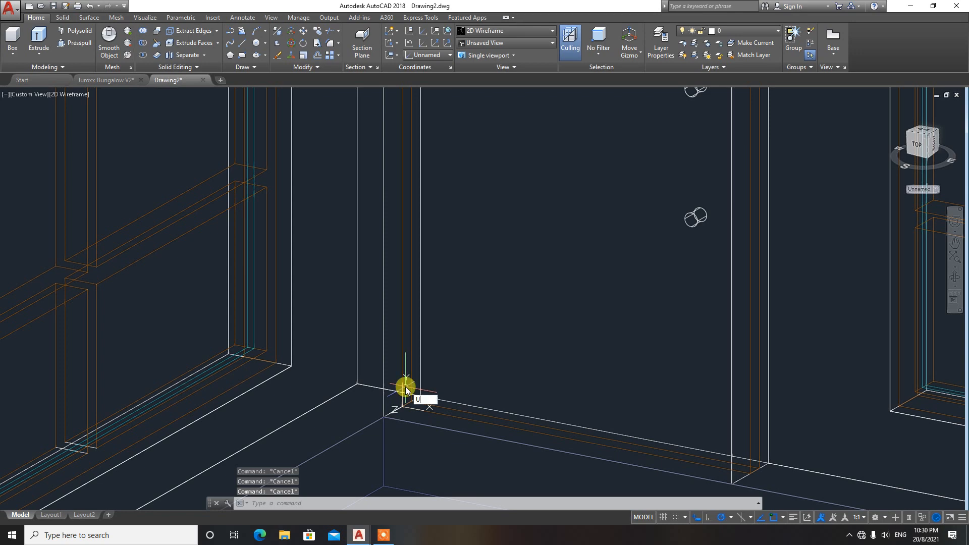
text(CS)
key(Return)
click(383, 417)
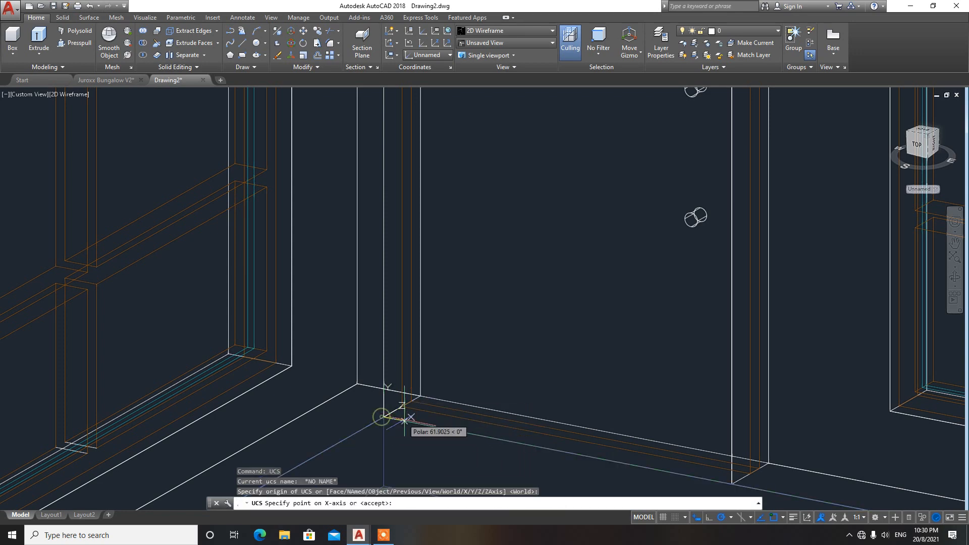
click(403, 420)
click(399, 407)
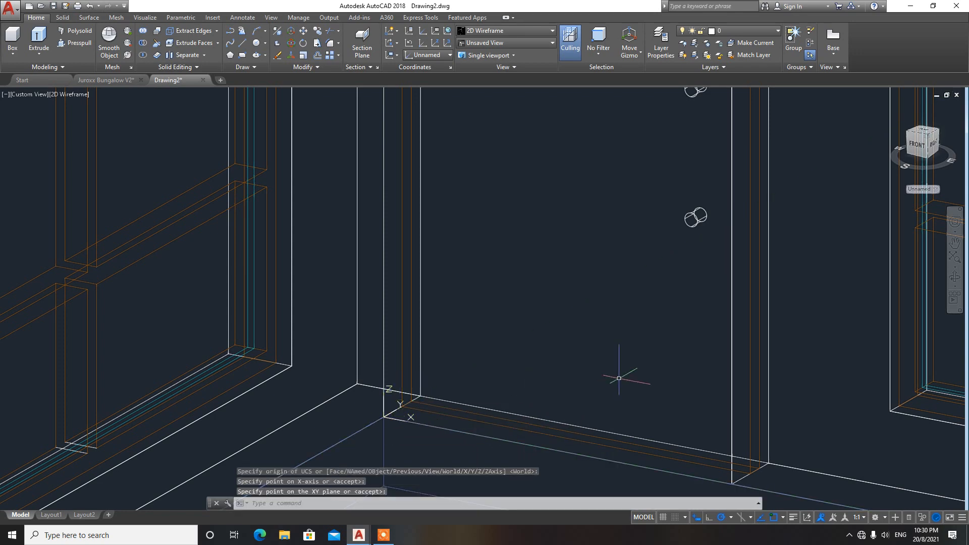
Draw a vertical cylinder of radius 20 from the end centre of the lower handle peg to the upper peg
scroll(619, 378, down, 2)
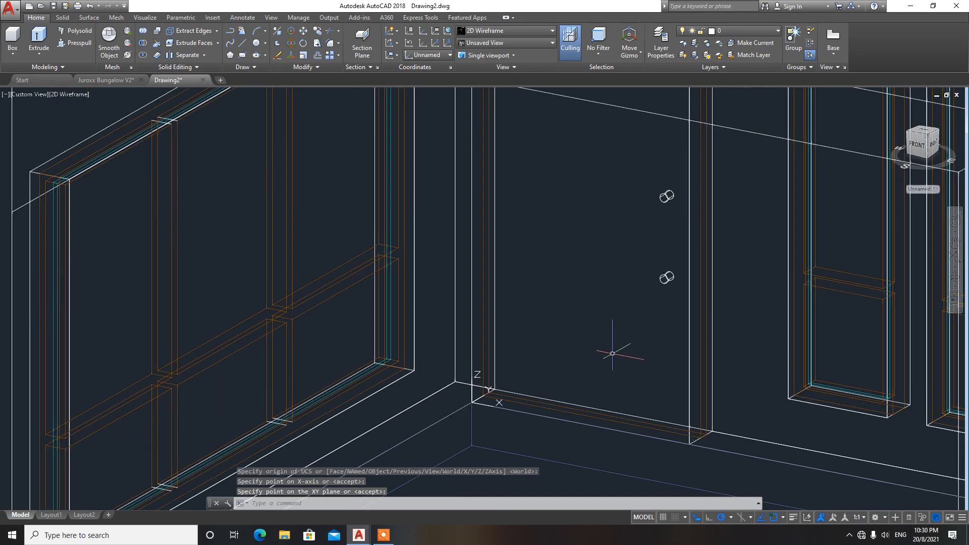
text(CYL)
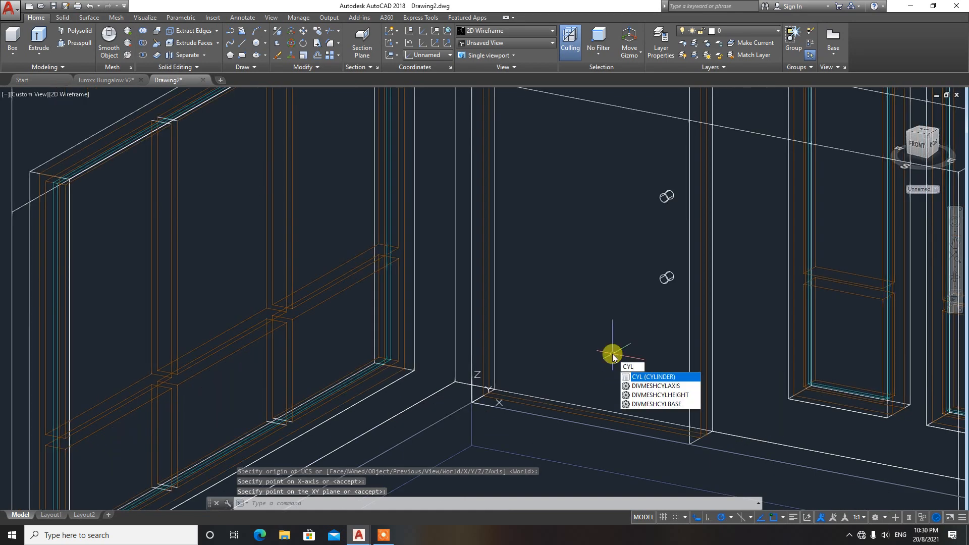
key(Return)
click(666, 277)
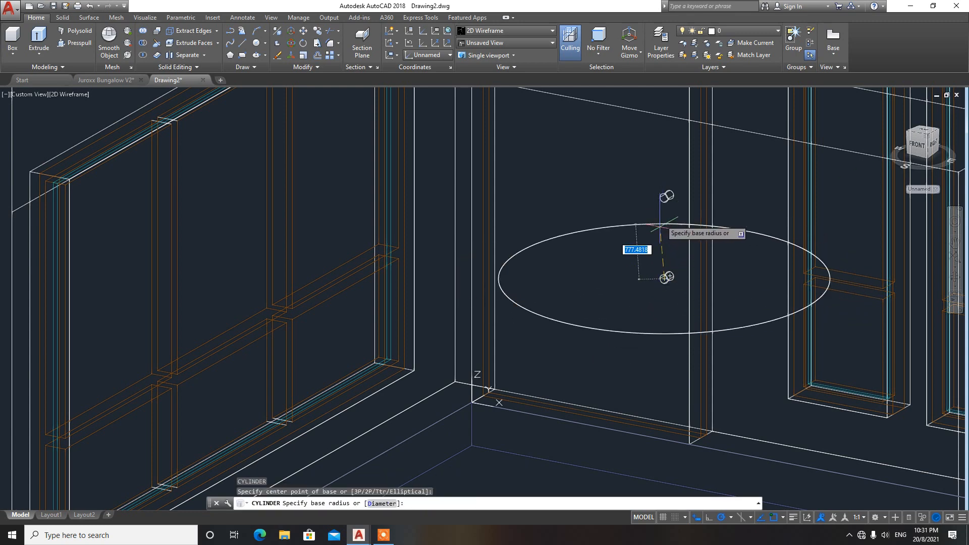
scroll(667, 277, up, 2)
scroll(667, 277, up, 3)
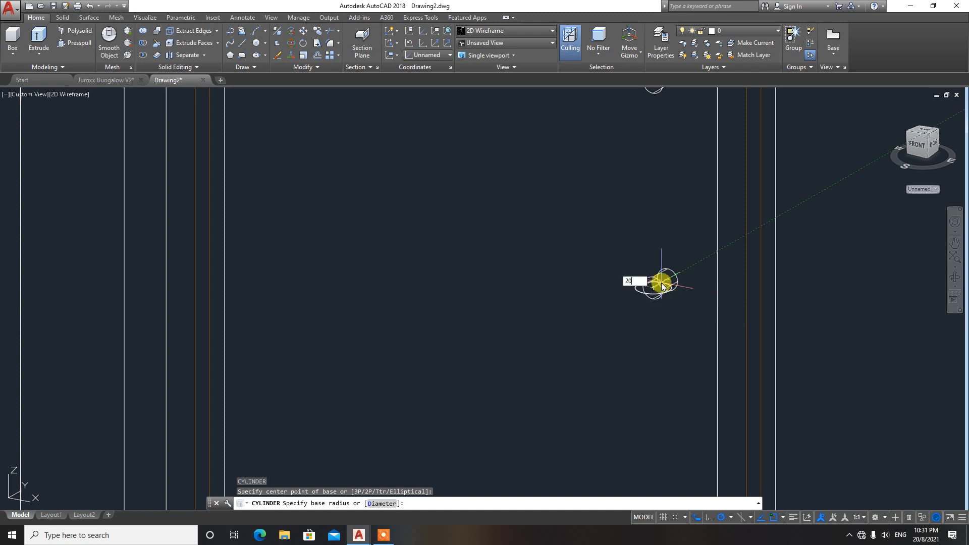
key(Return)
middle_drag(635, 217, 614, 296)
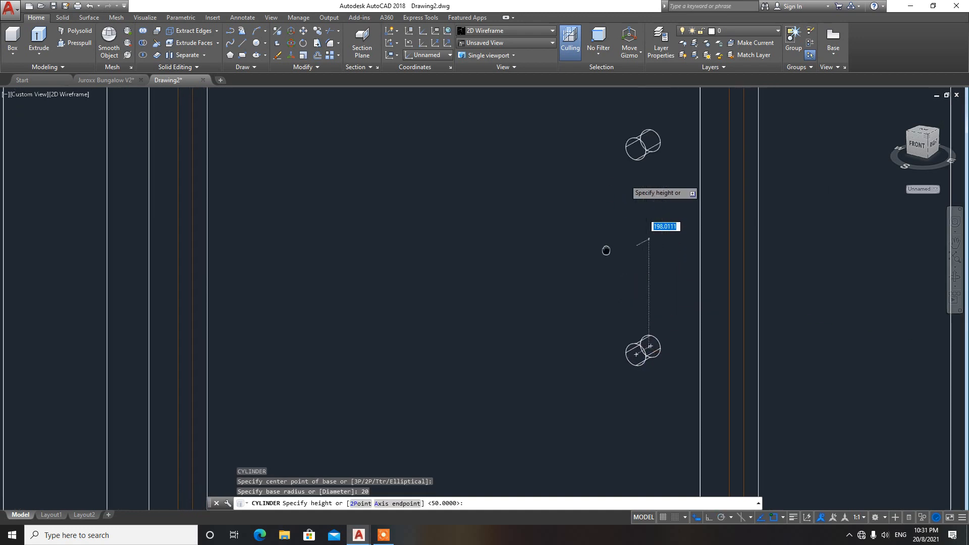
click(634, 160)
scroll(598, 266, down, 3)
scroll(602, 263, up, 2)
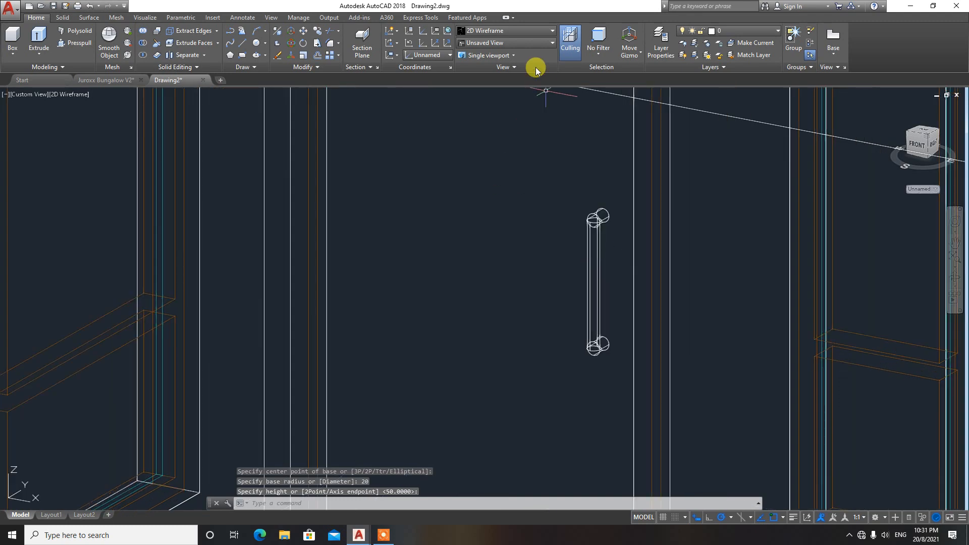
Switch to the Conceptual visual style and set the vertical handle cylinder's height to 500
click(522, 31)
click(525, 59)
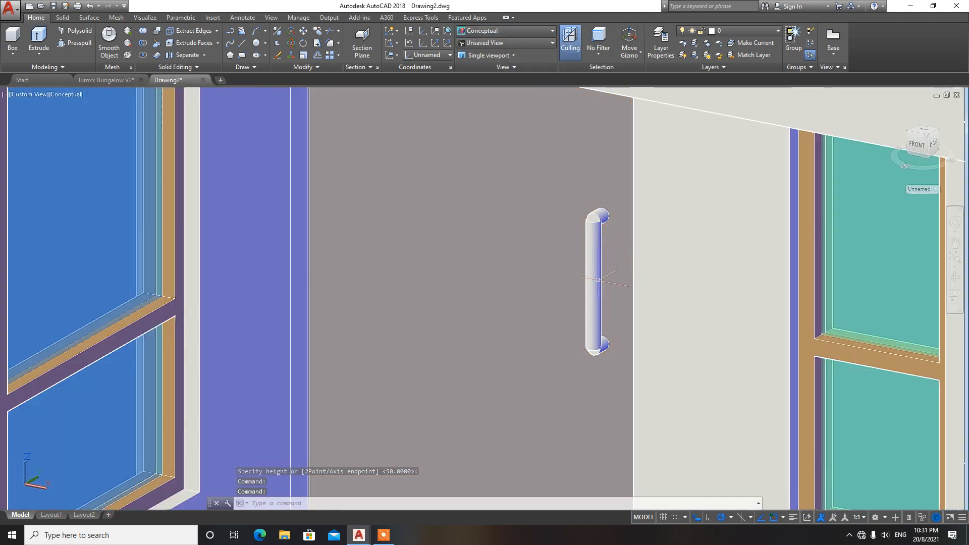
click(594, 281)
right_click(459, 303)
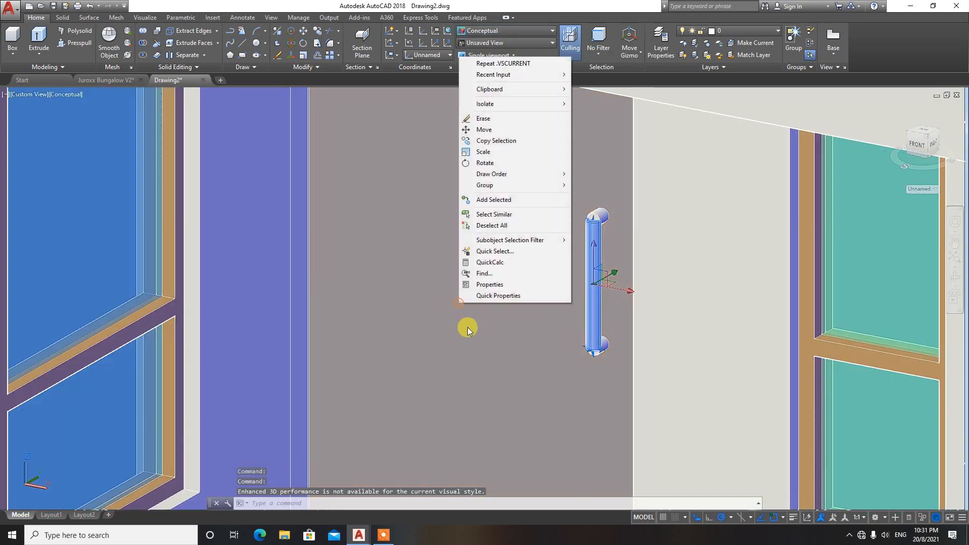
click(489, 285)
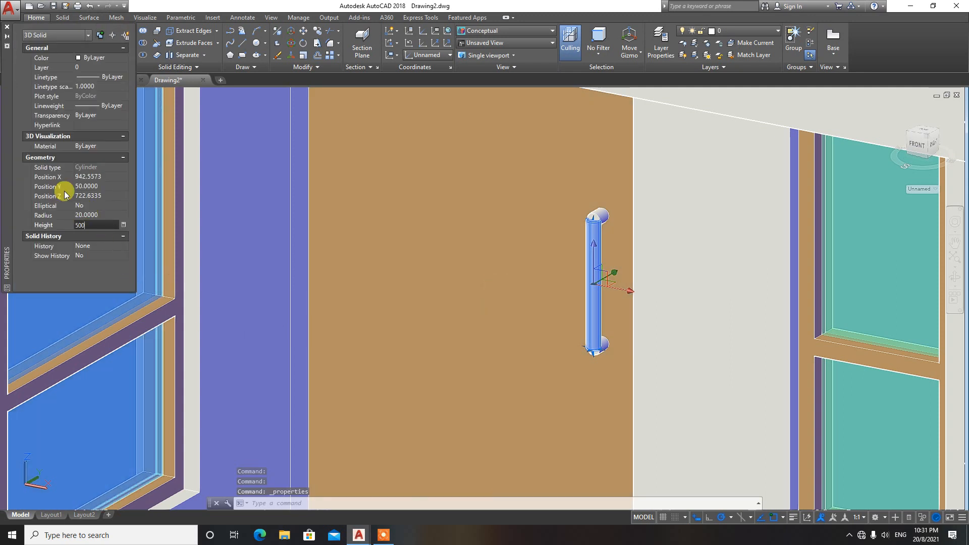
click(6, 24)
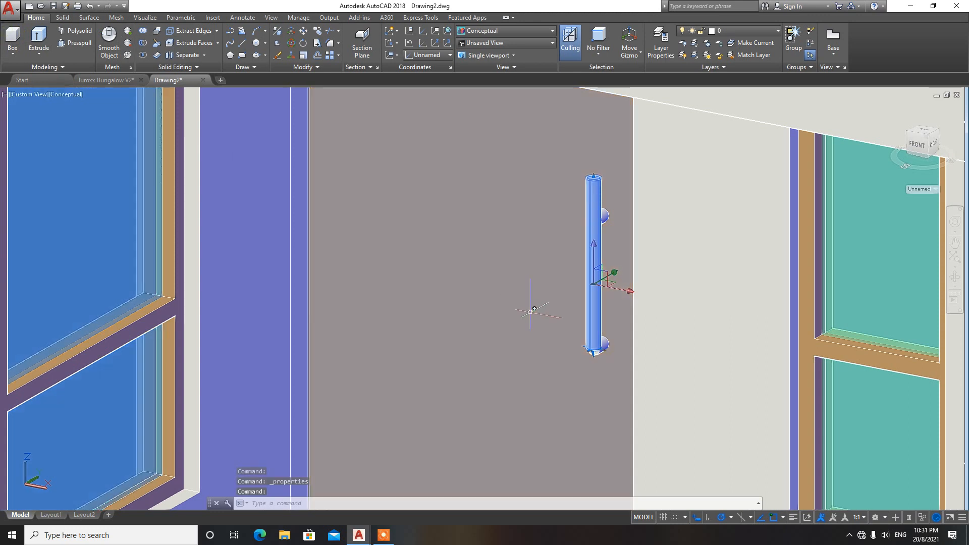
Move the vertical handle bar about 71 down along the Z axis to centre it on the two pegs
text(m)
key(Return)
click(595, 296)
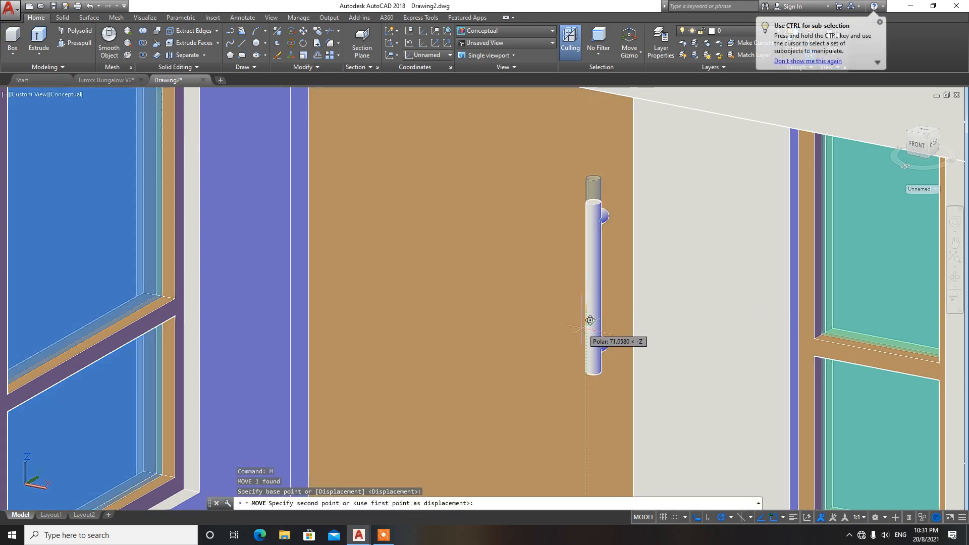
click(590, 320)
Examine the bungalow's front with the new door handle, porch and windows from several angles and distances
scroll(590, 333, down, 7)
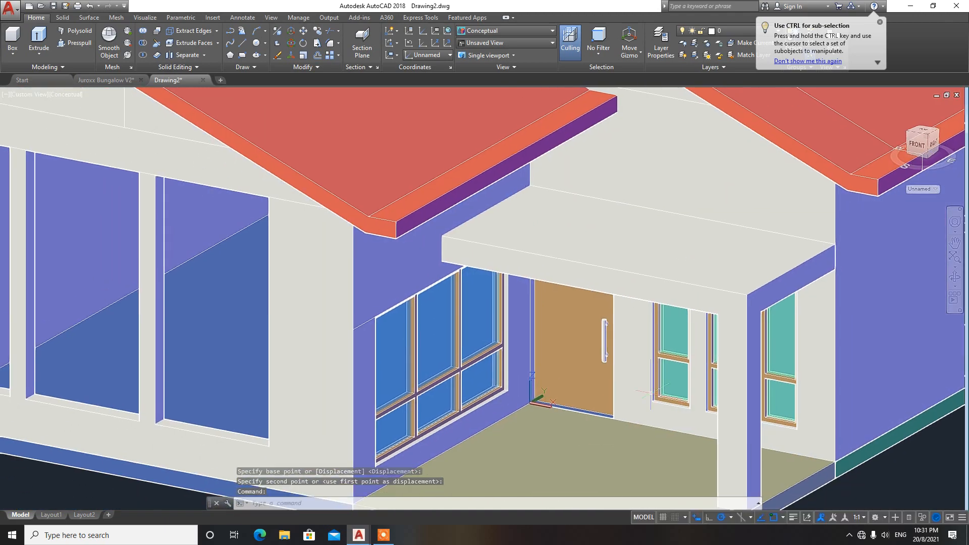
scroll(651, 393, down, 5)
scroll(649, 388, up, 4)
scroll(643, 379, up, 2)
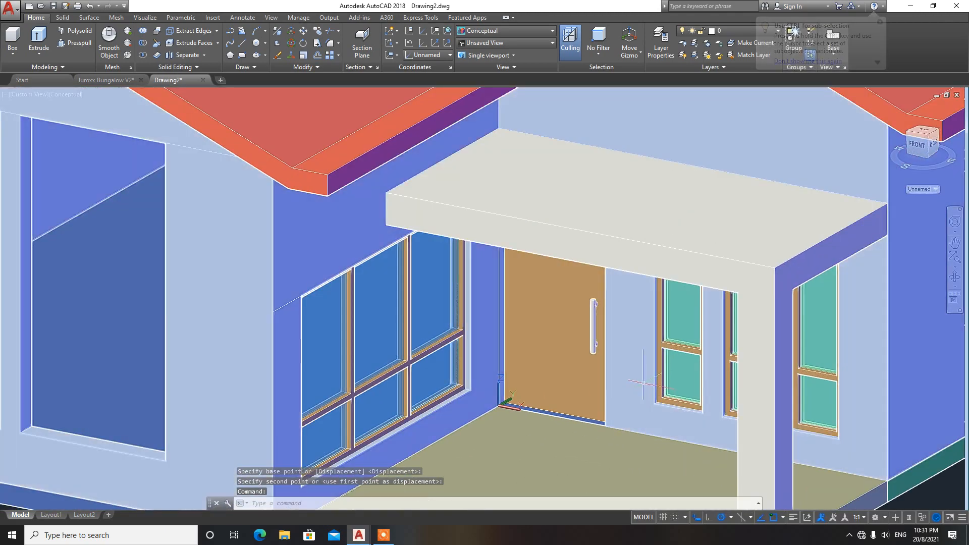
shift+middle_drag(643, 380, 705, 356)
scroll(540, 346, down, 6)
scroll(581, 354, up, 2)
scroll(705, 356, down, 2)
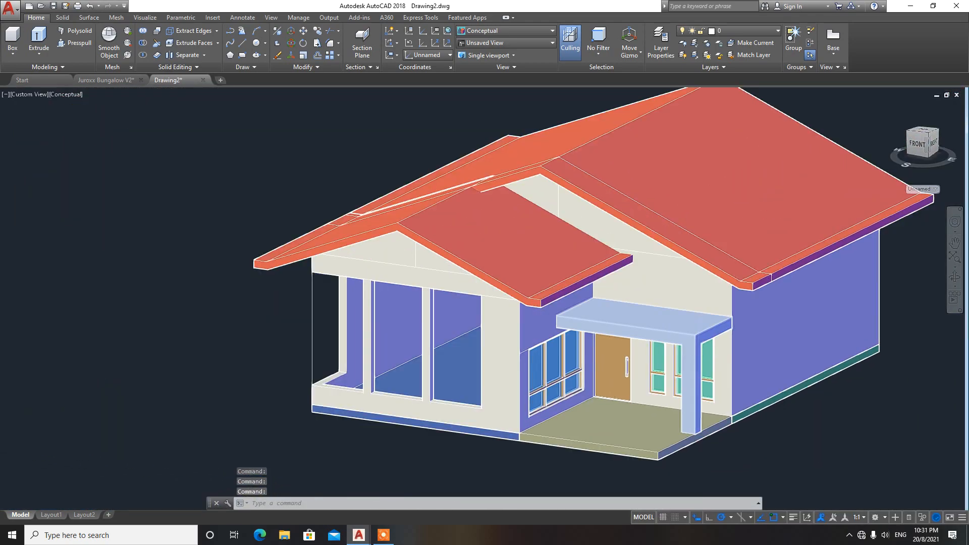
scroll(649, 346, up, 4)
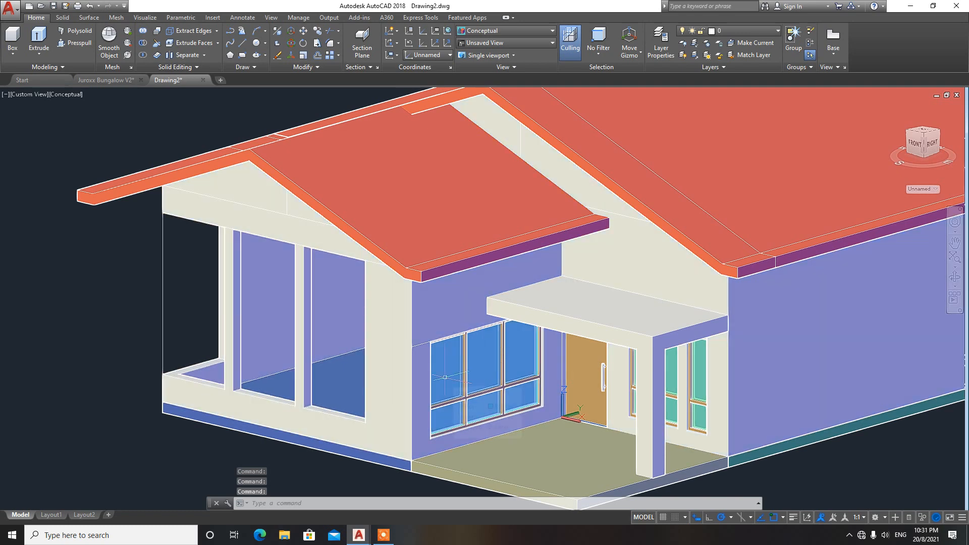
scroll(448, 377, up, 3)
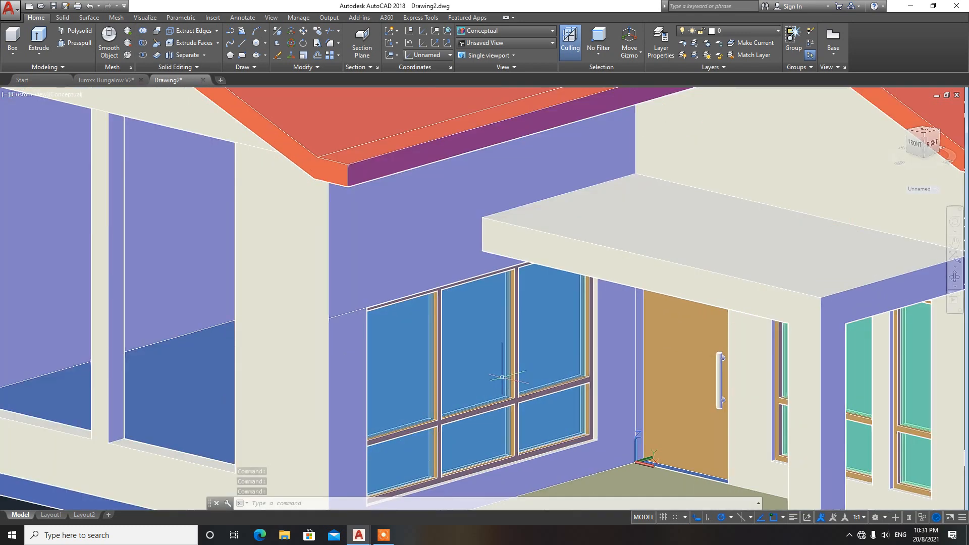
shift+middle_drag(485, 375, 461, 346)
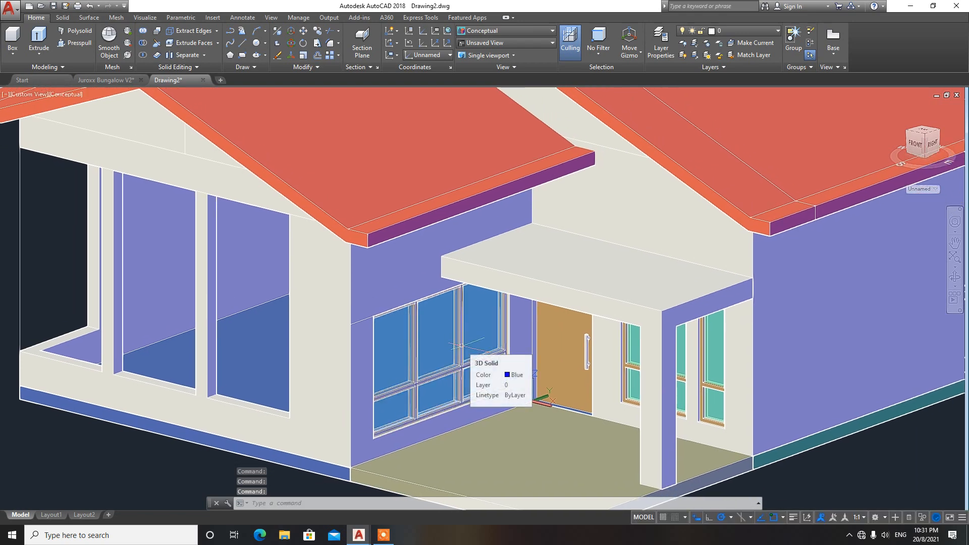
scroll(461, 346, down, 4)
scroll(461, 346, up, 3)
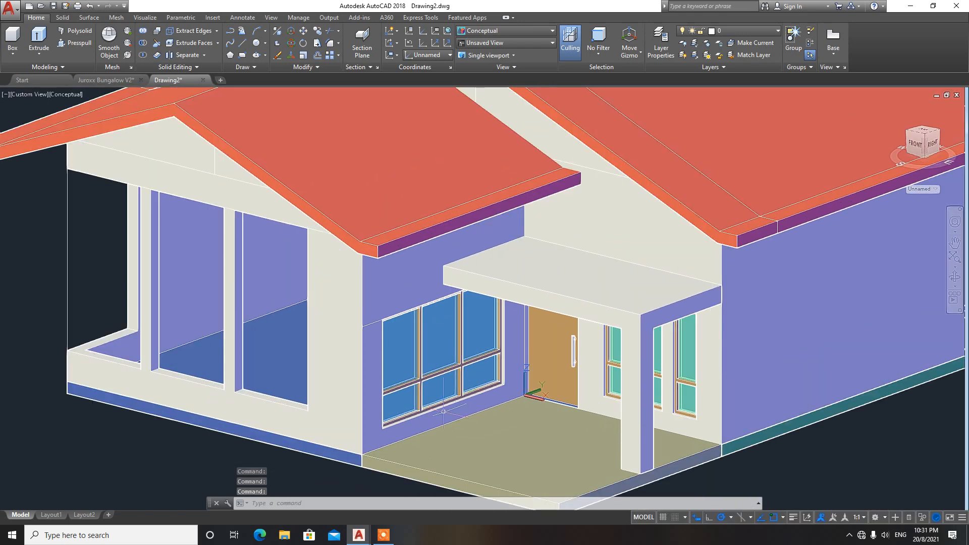